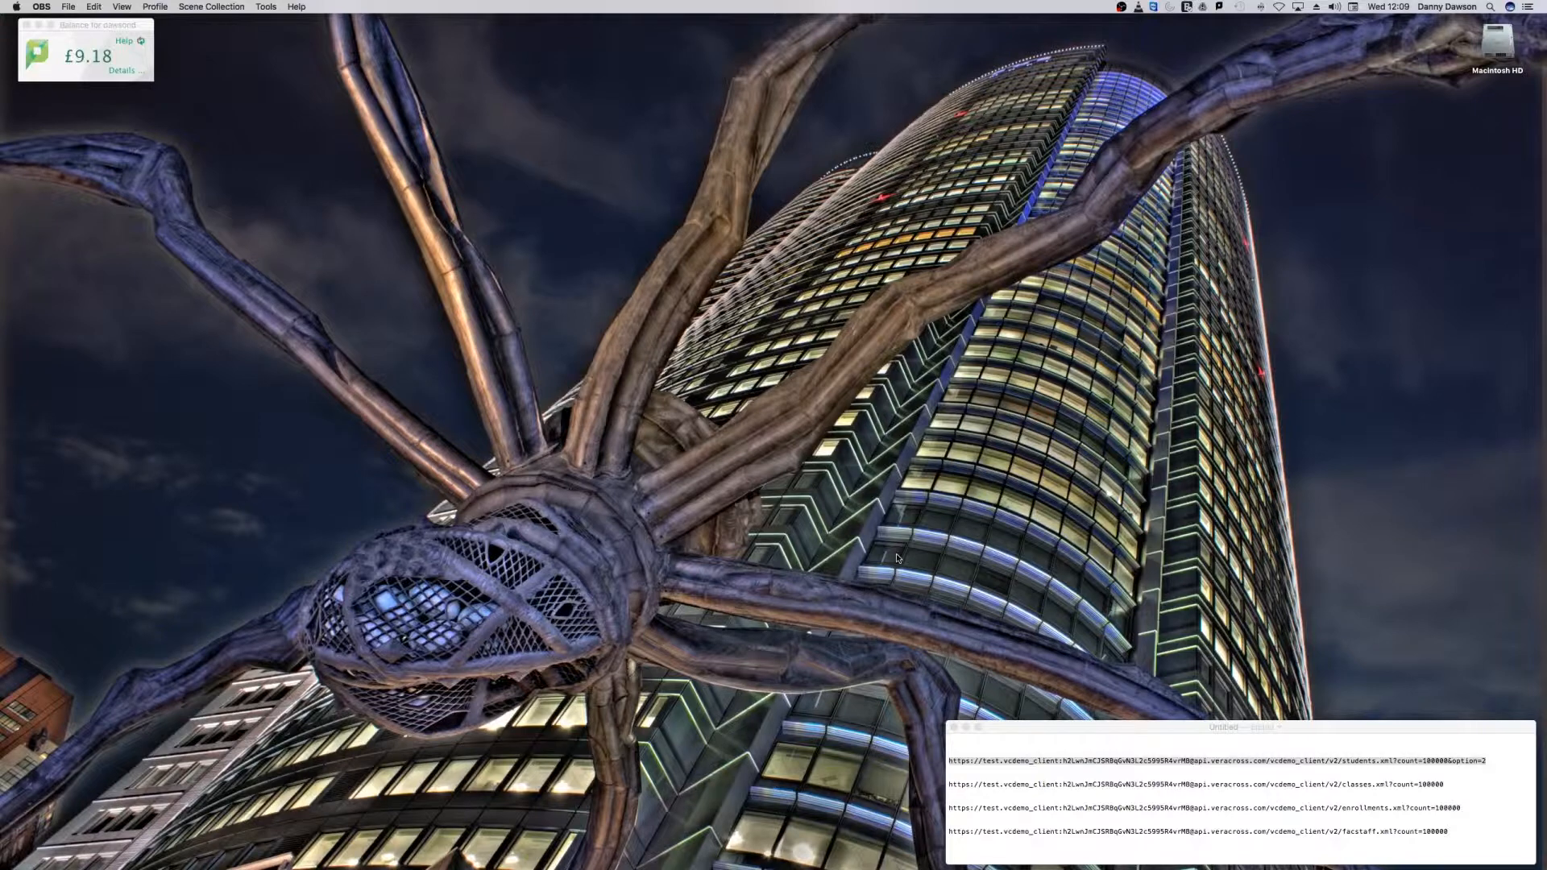
pyautogui.moveTo(1044, 862)
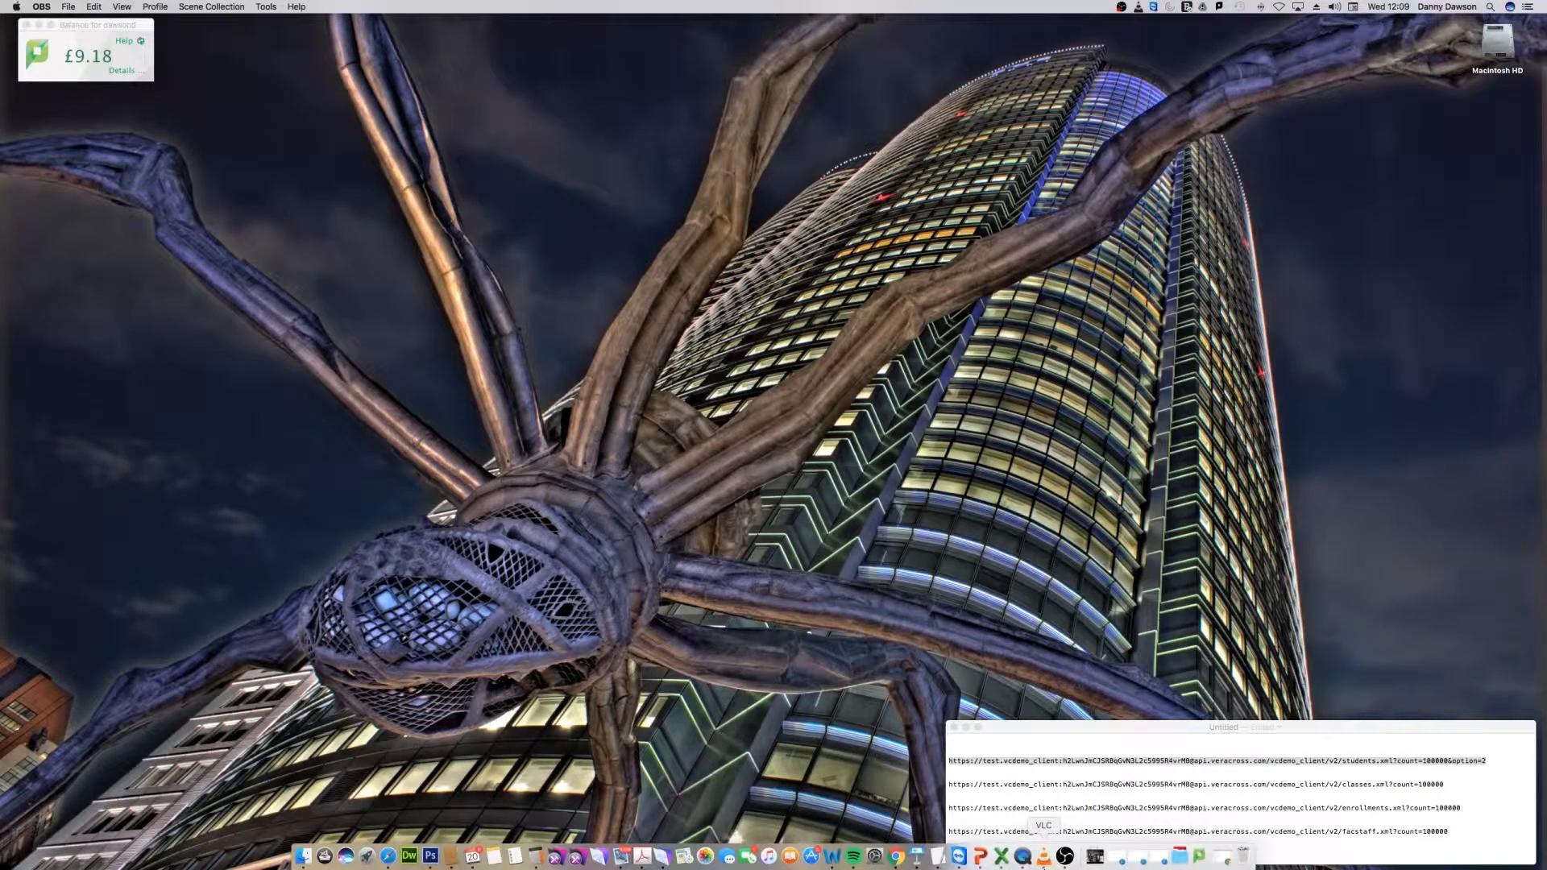
pyautogui.click(1180, 856)
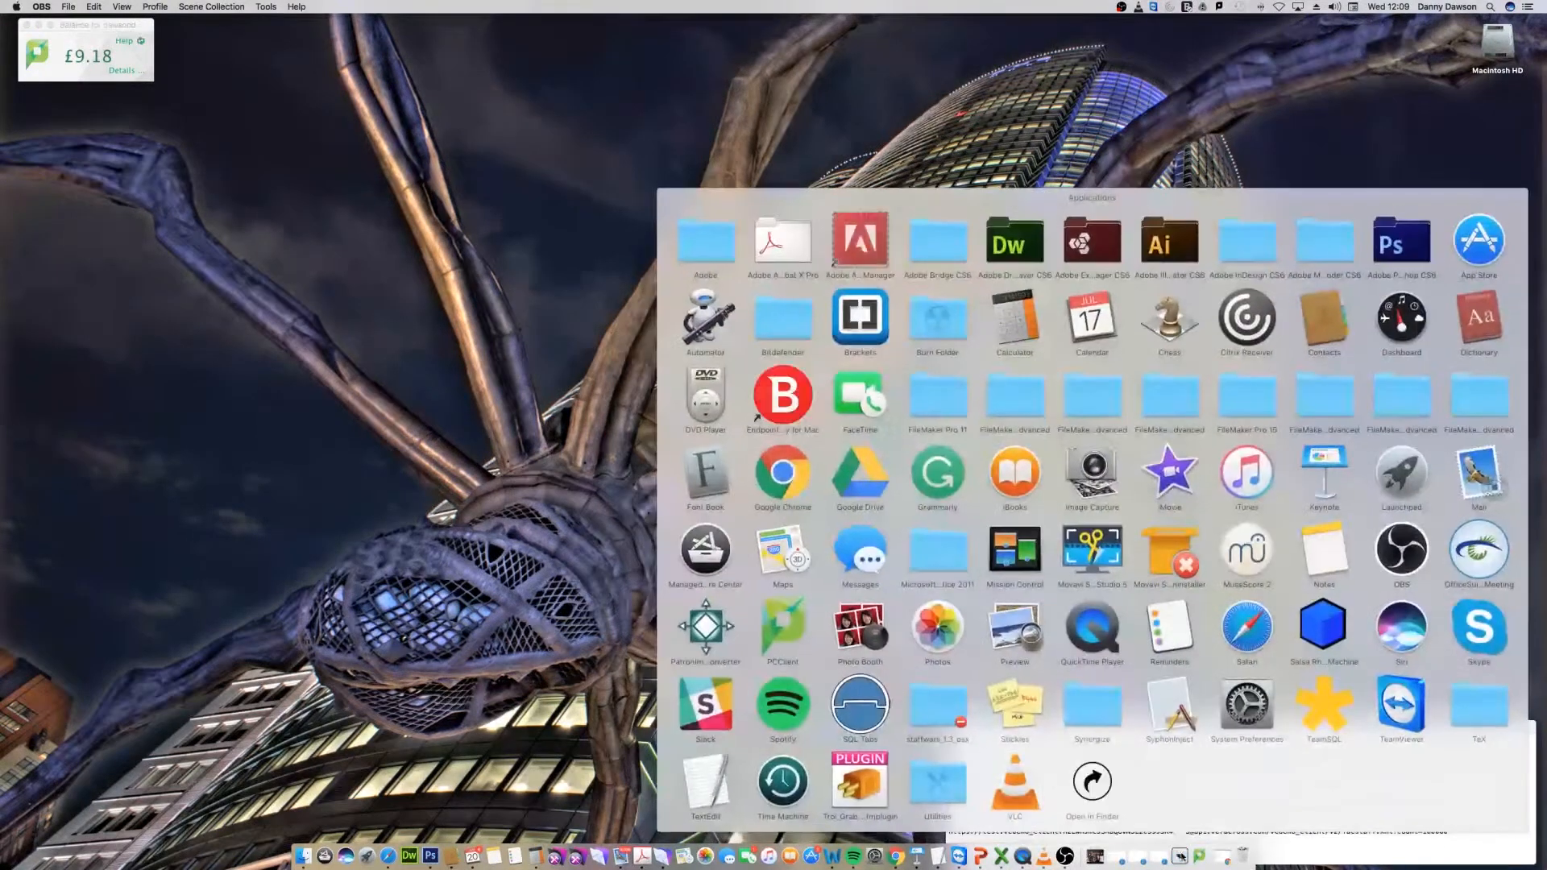
pyautogui.click(1328, 401)
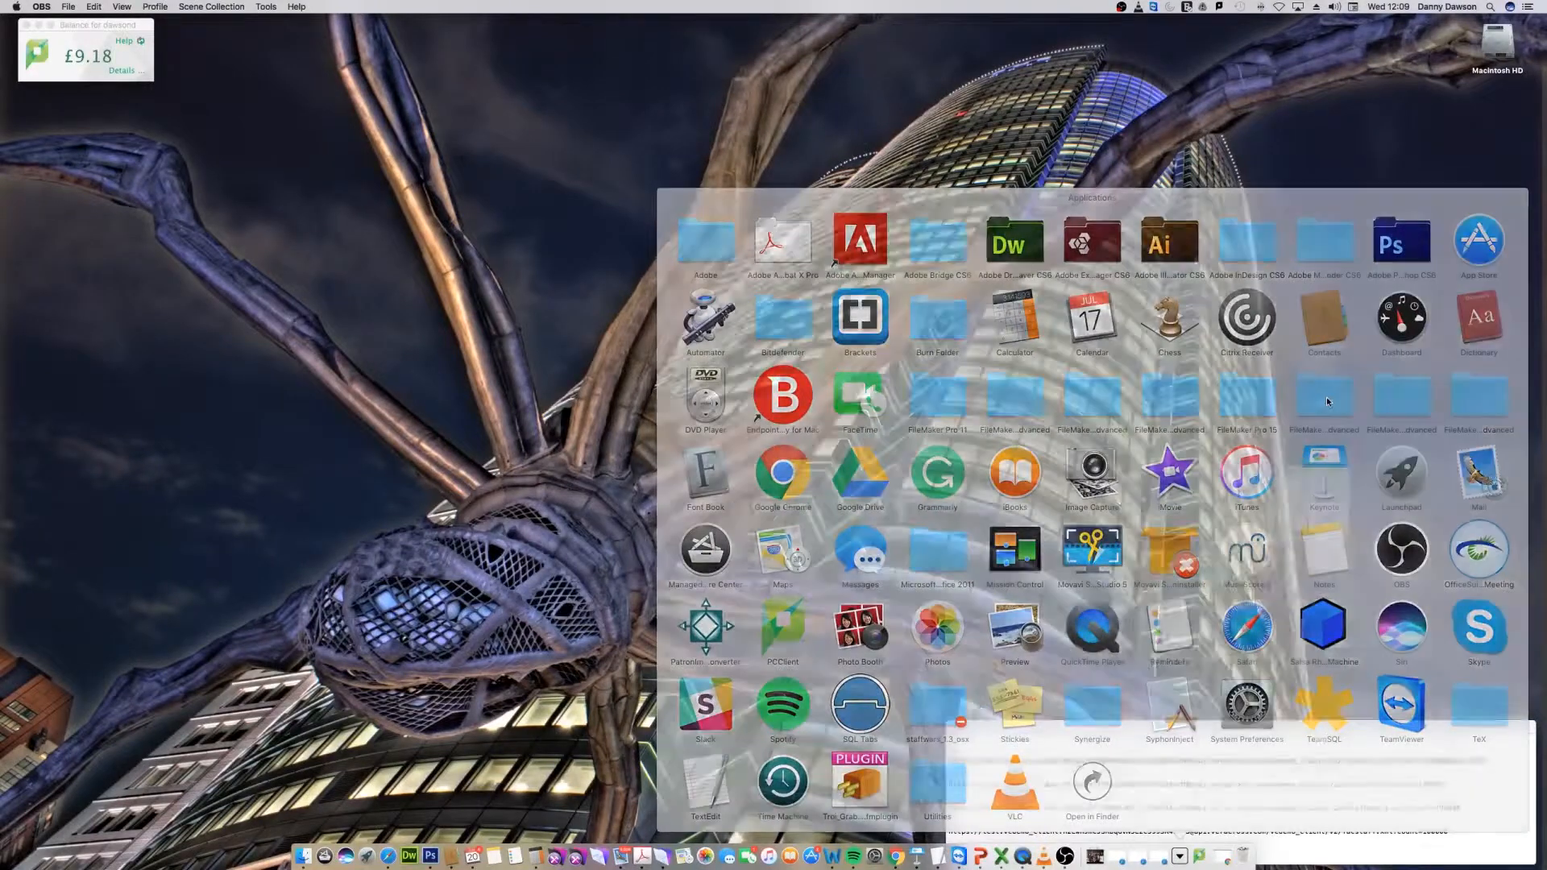
pyautogui.click(1215, 697)
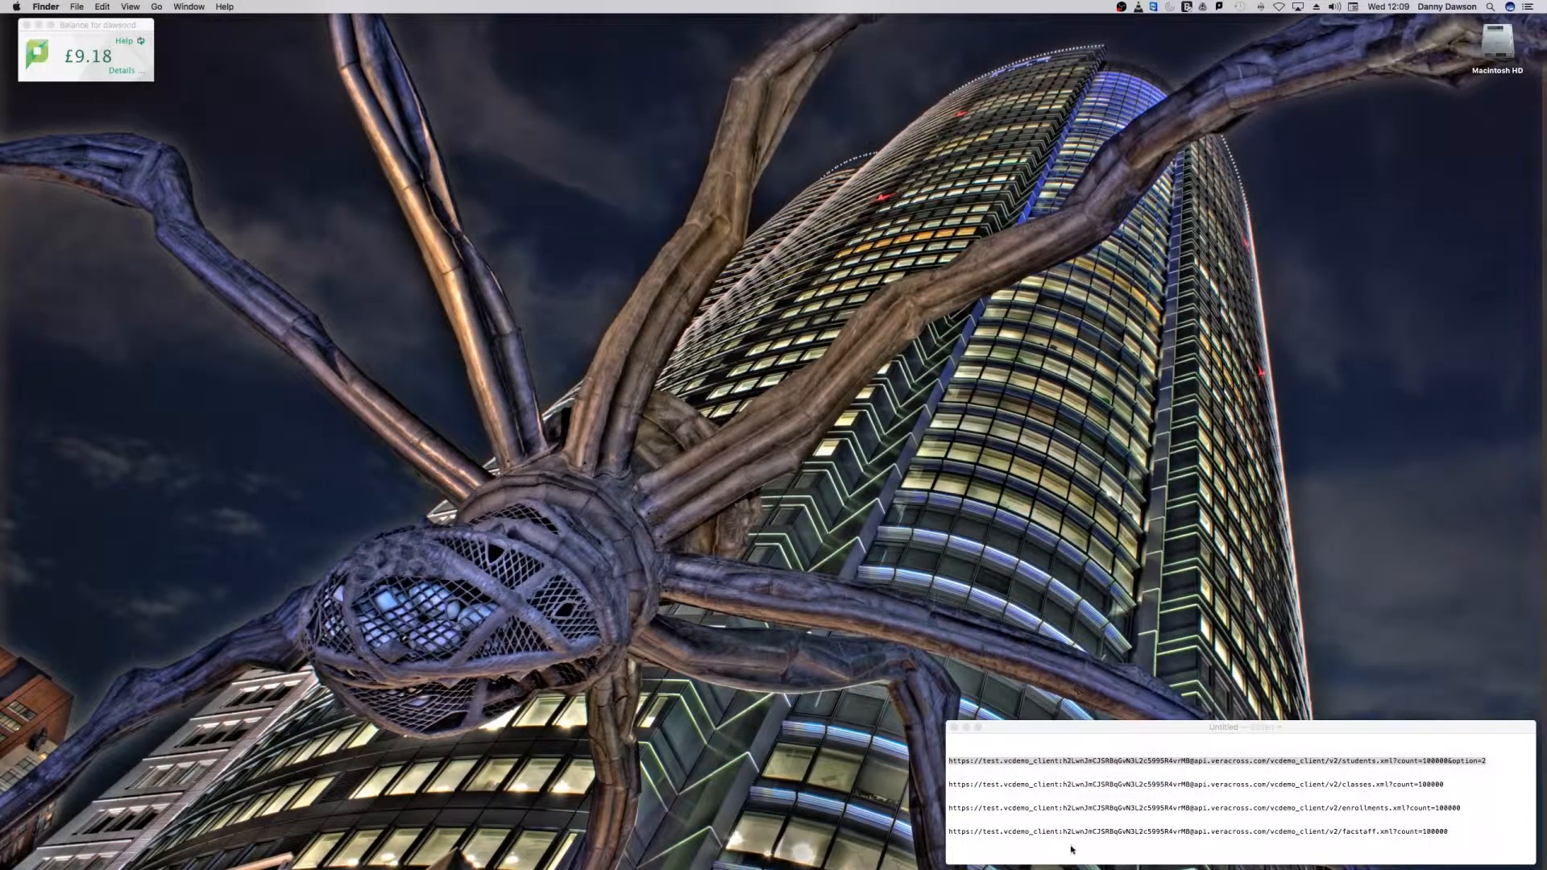
# Step: Switch to FileMaker Pro Advanced and create a new solution saved on the Desktop as "VC API Demo"
pyautogui.moveTo(1080, 862)
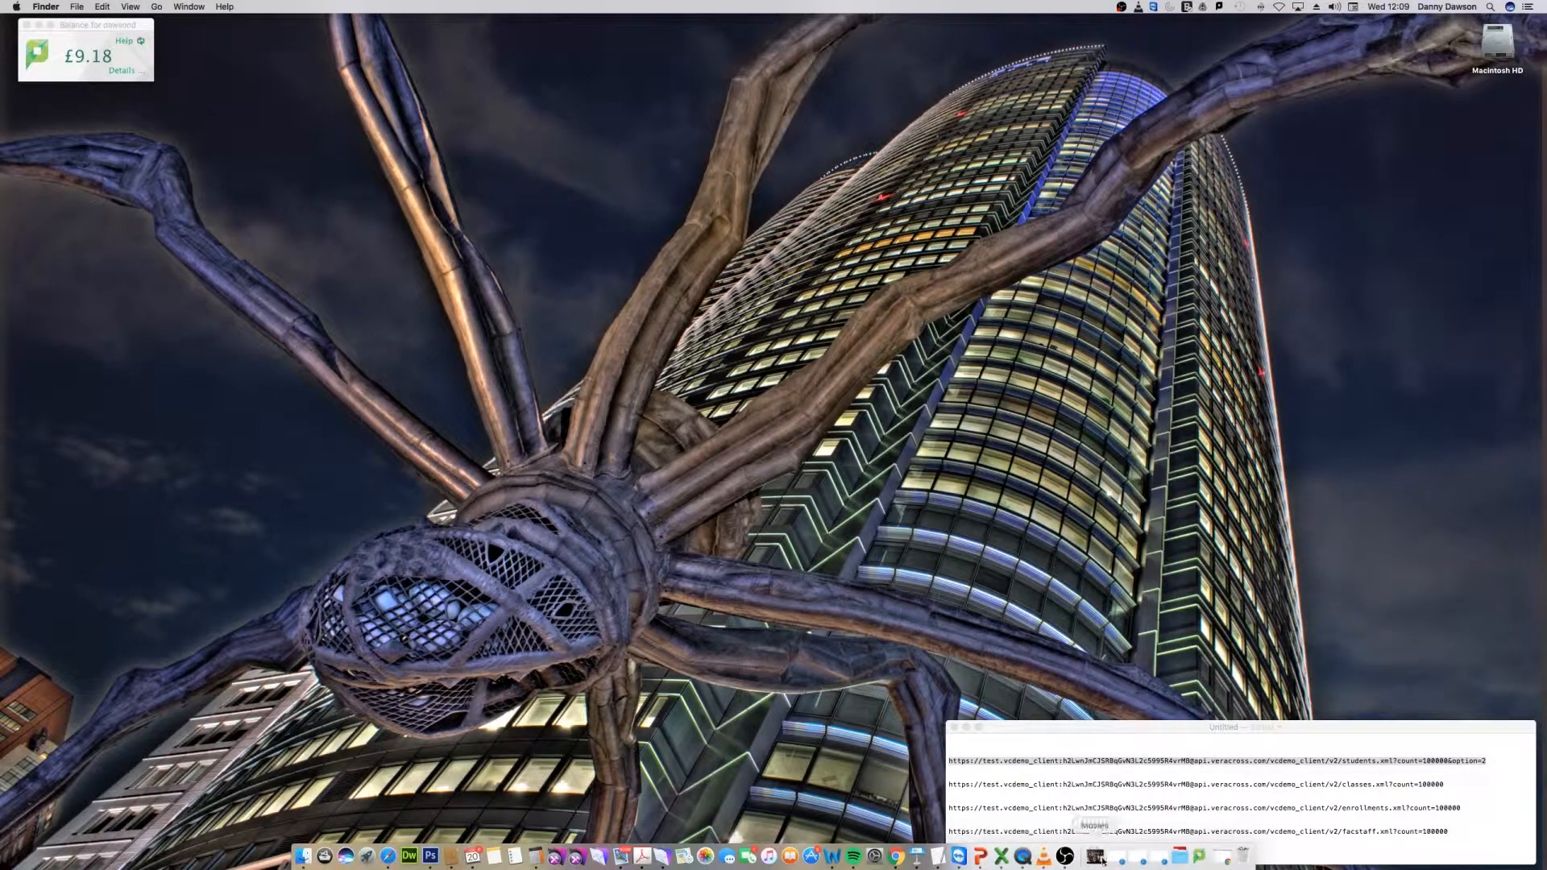
pyautogui.click(665, 857)
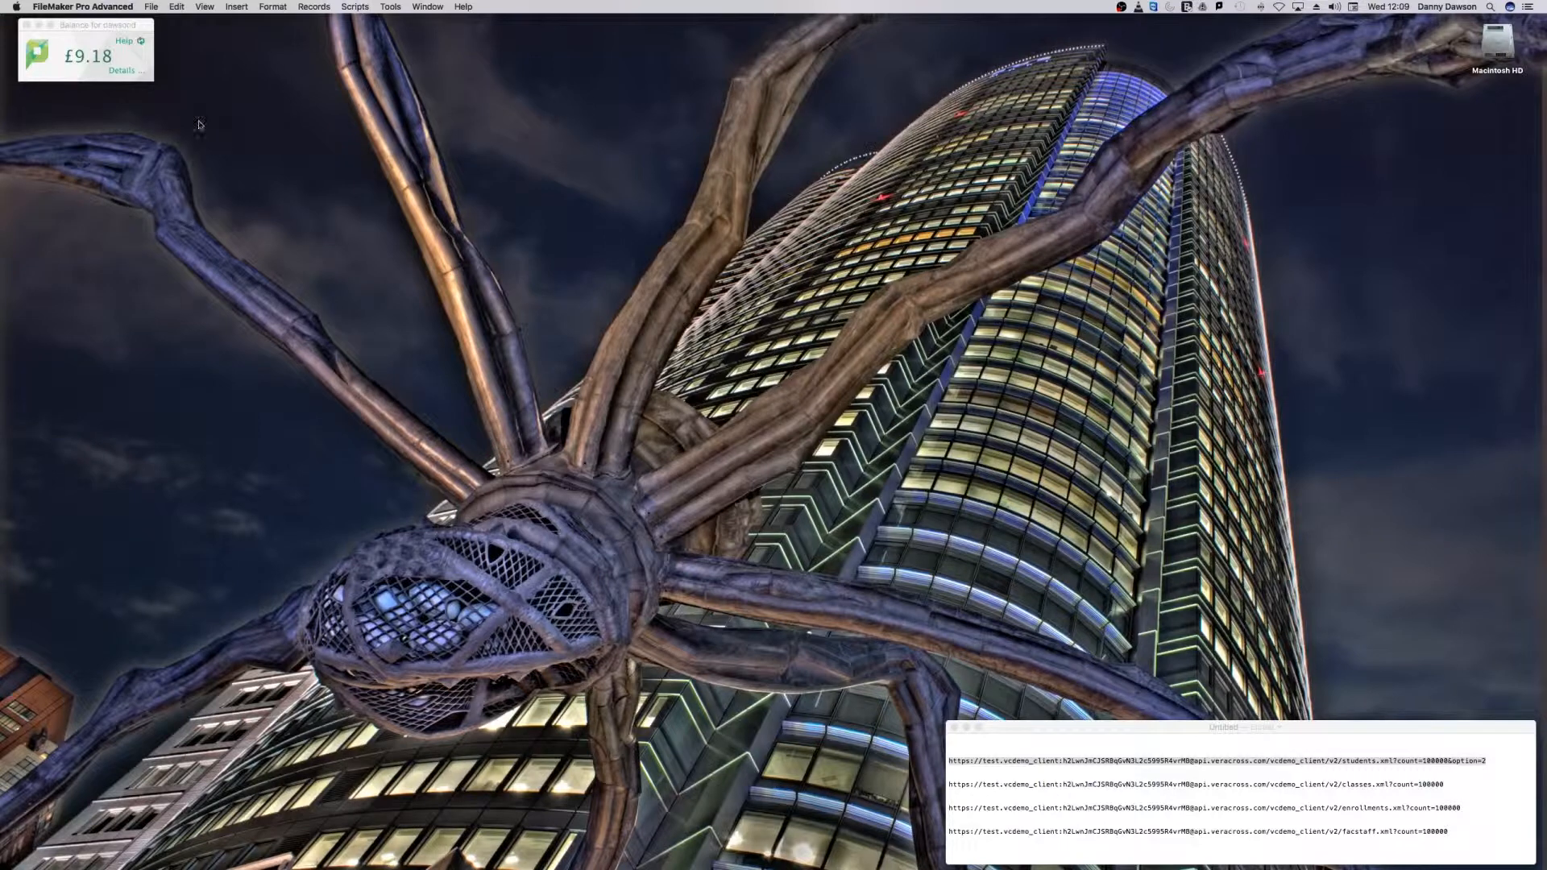
pyautogui.click(150, 7)
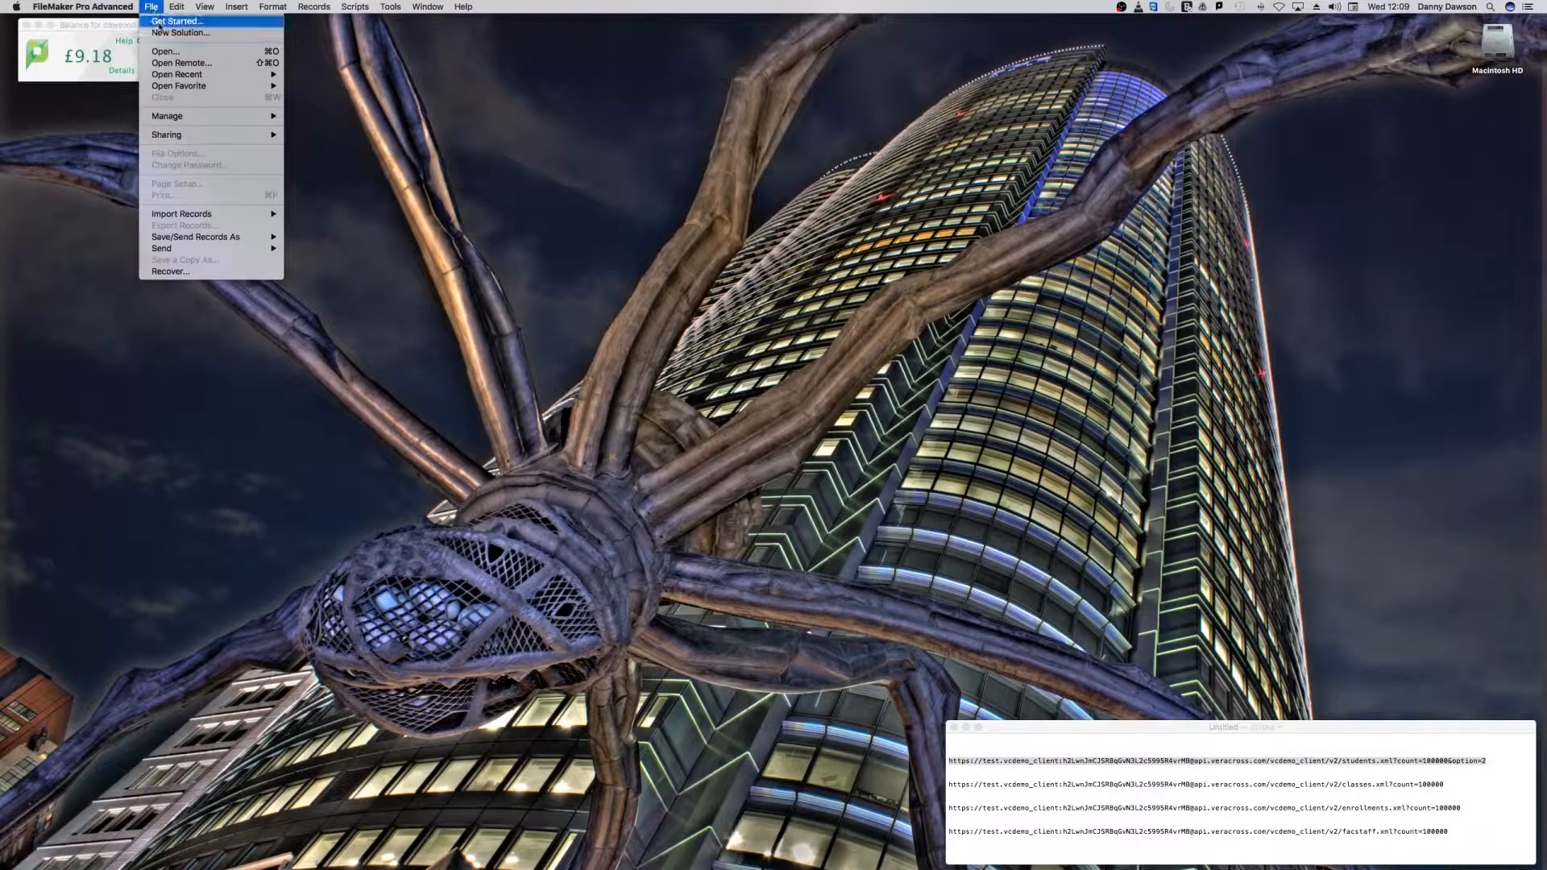
pyautogui.click(162, 33)
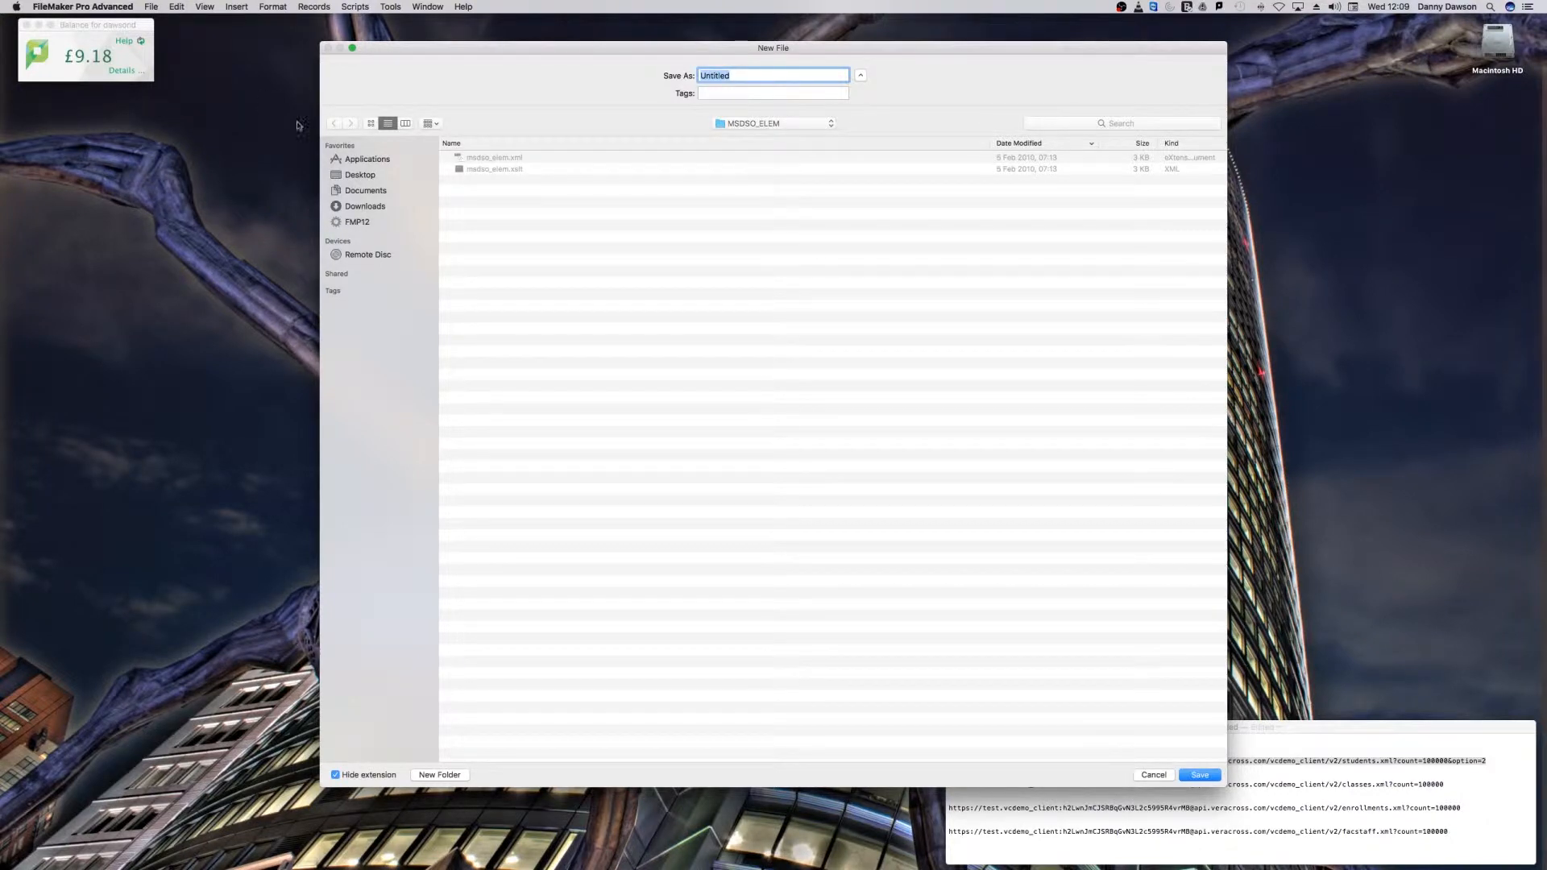
pyautogui.click(362, 174)
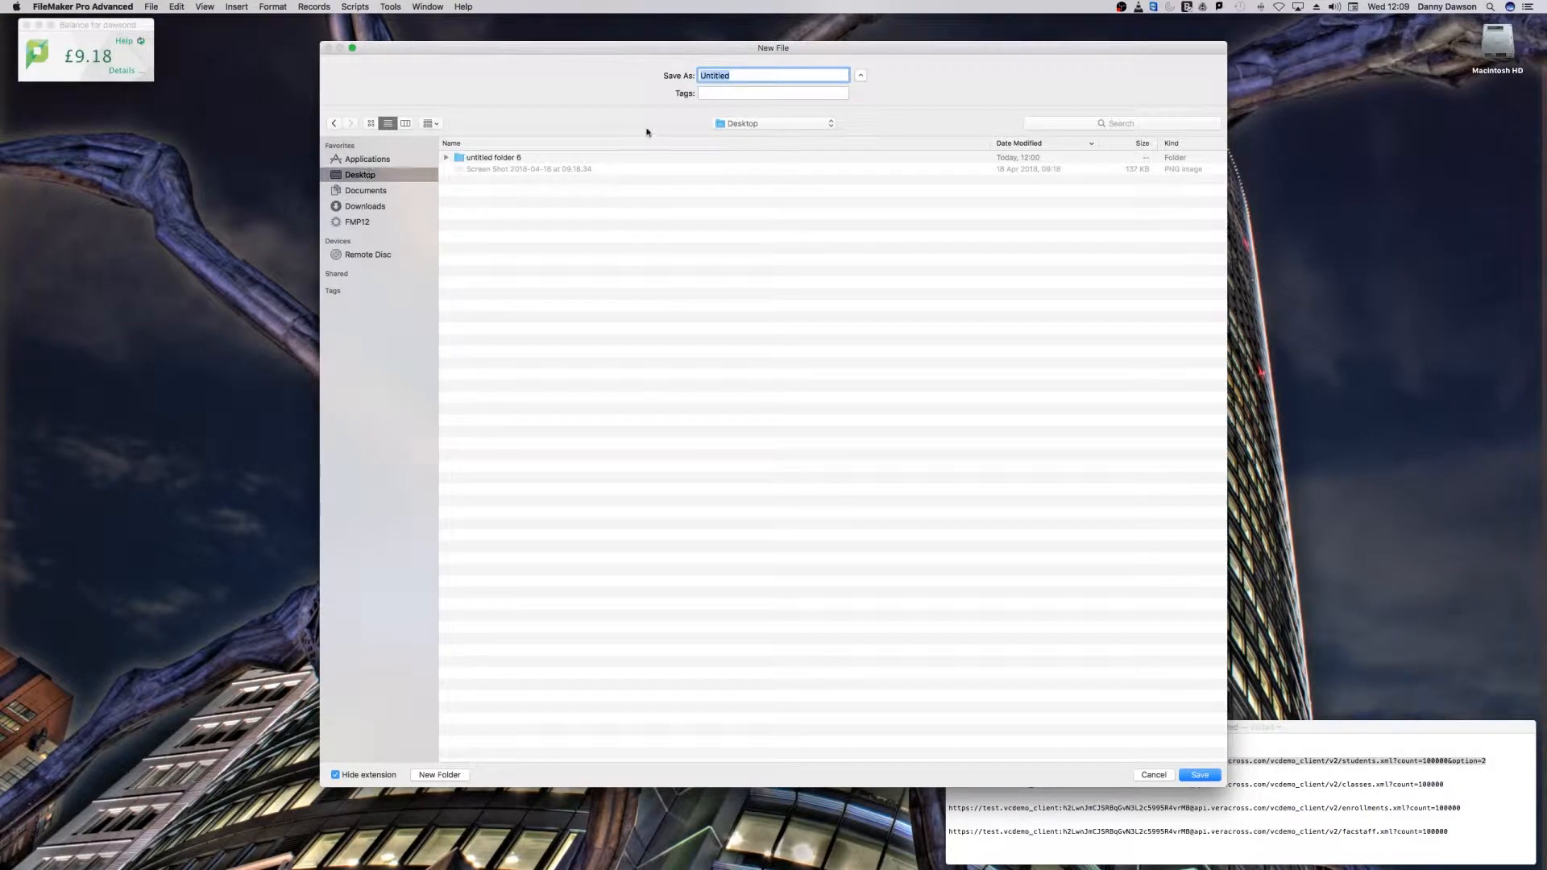
pyautogui.write('VC API Demo')
pyautogui.press('Return')
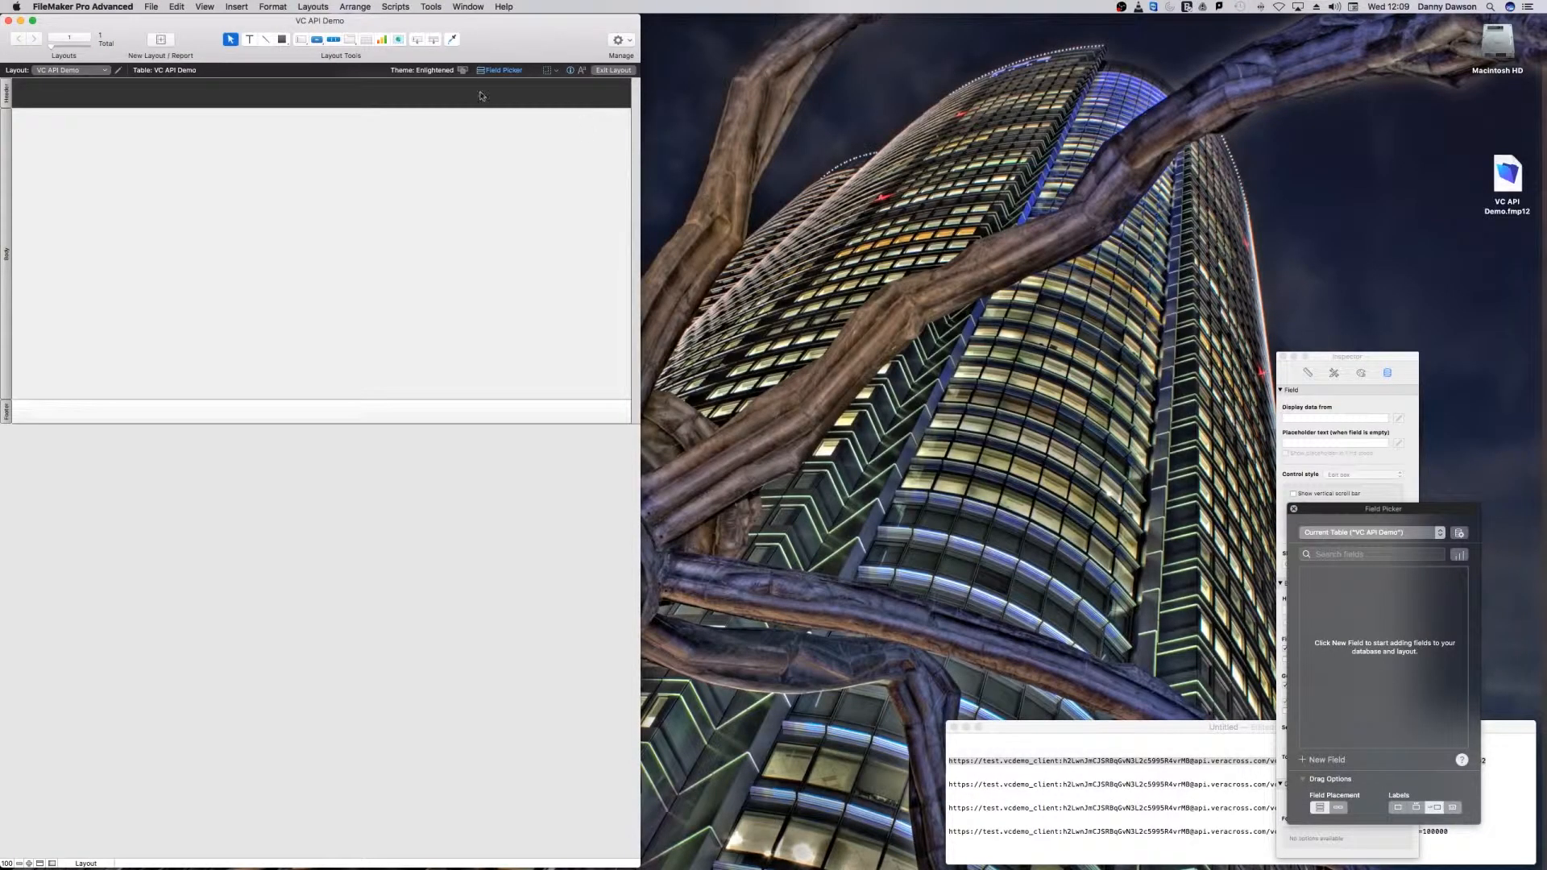
# Step: Move the new solution's window toward the middle of the screen and change the layout theme to Minimalist
pyautogui.moveTo(468, 26); pyautogui.dragTo(752, 25)
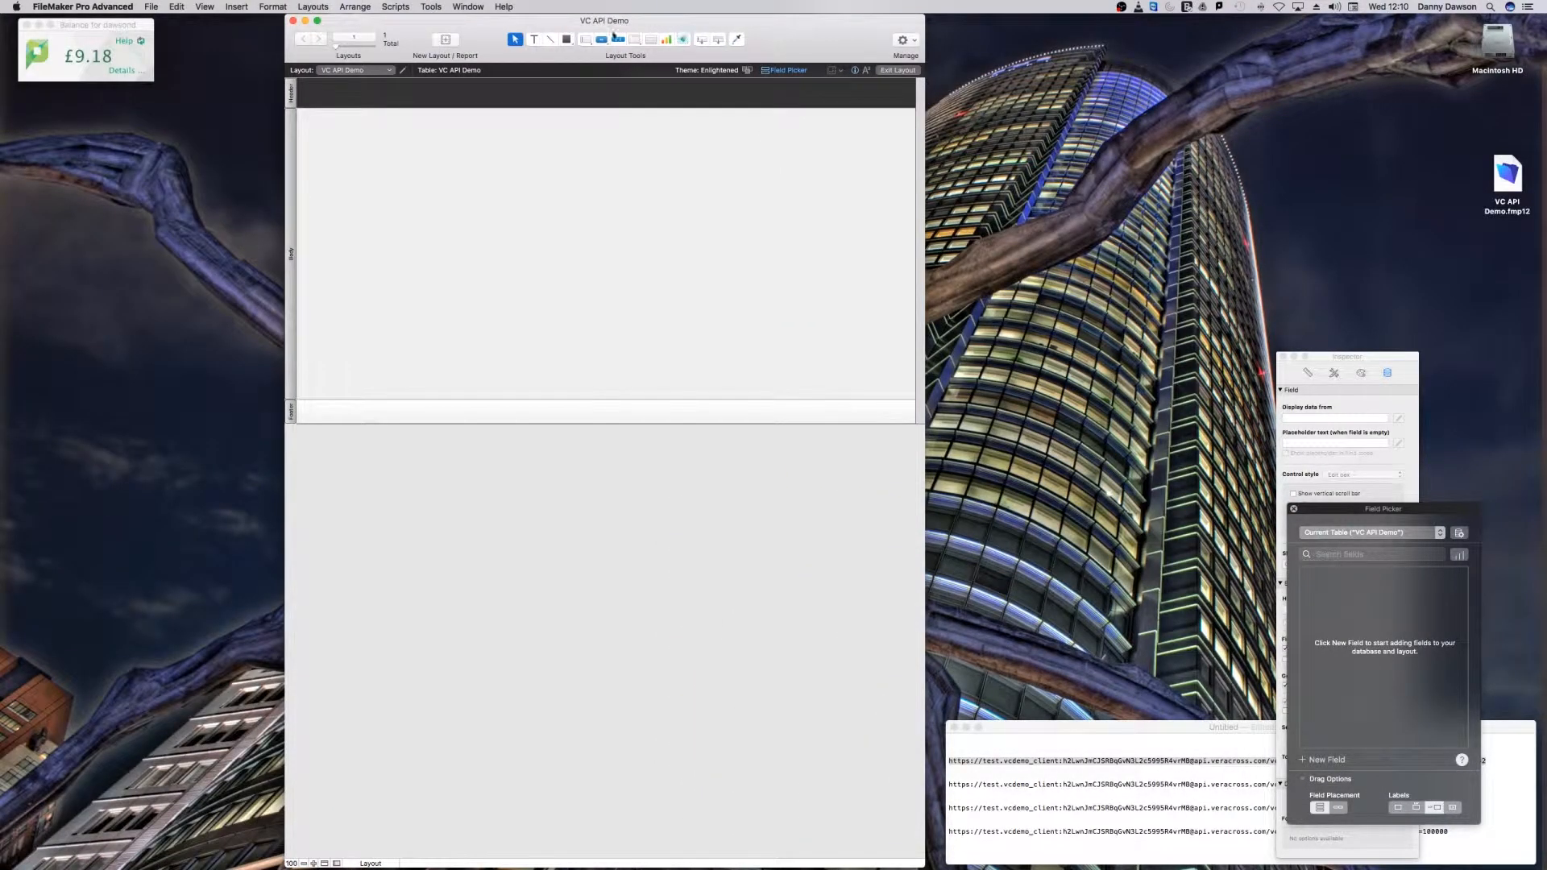
pyautogui.click(747, 71)
pyautogui.click(888, 353)
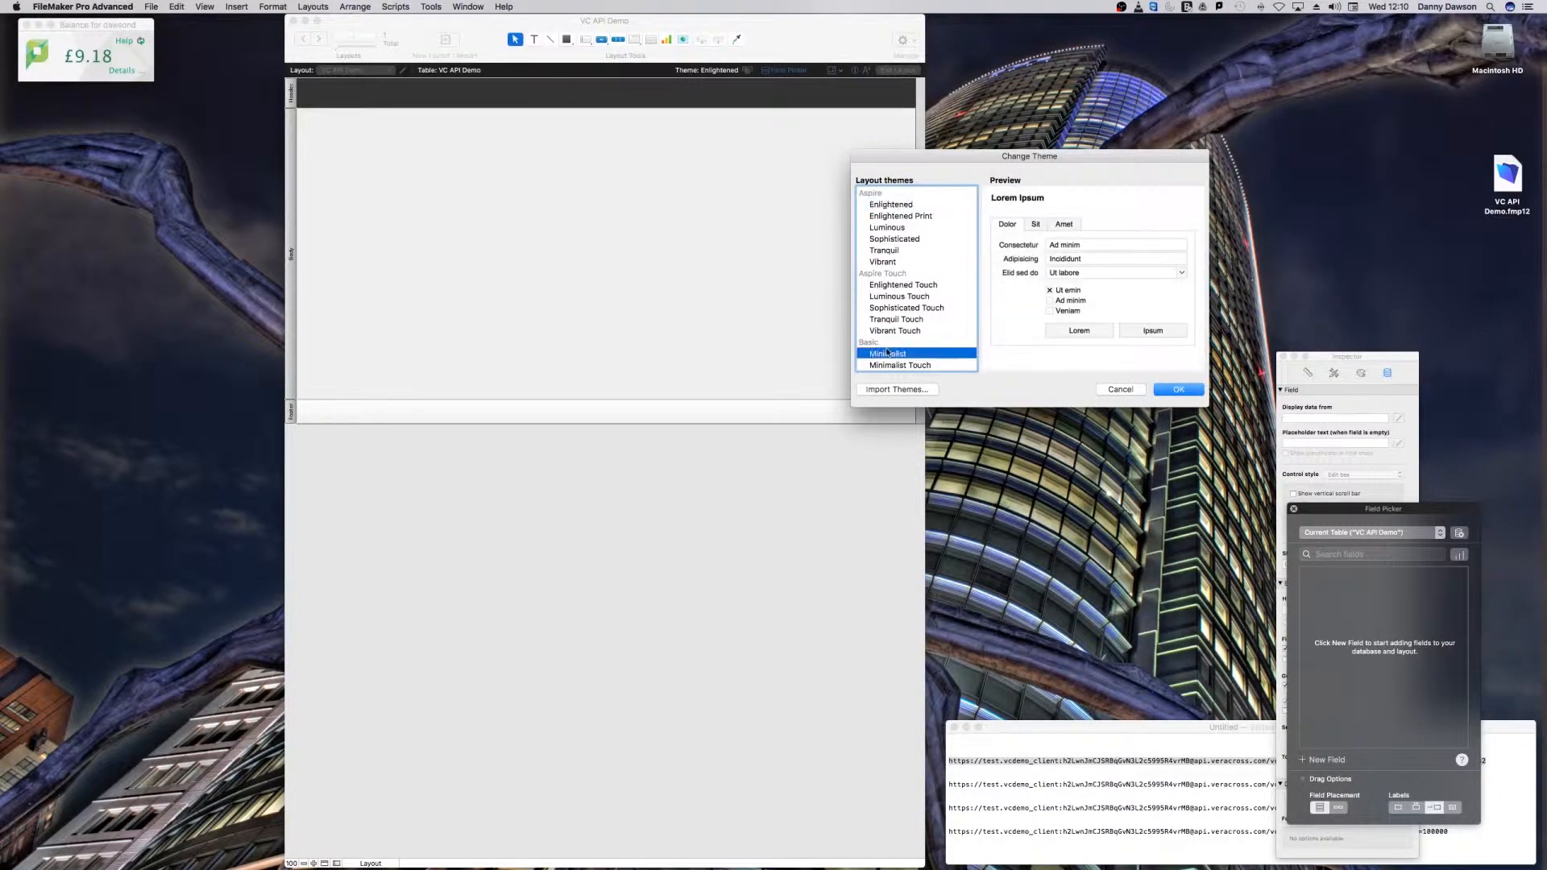
pyautogui.click(1167, 392)
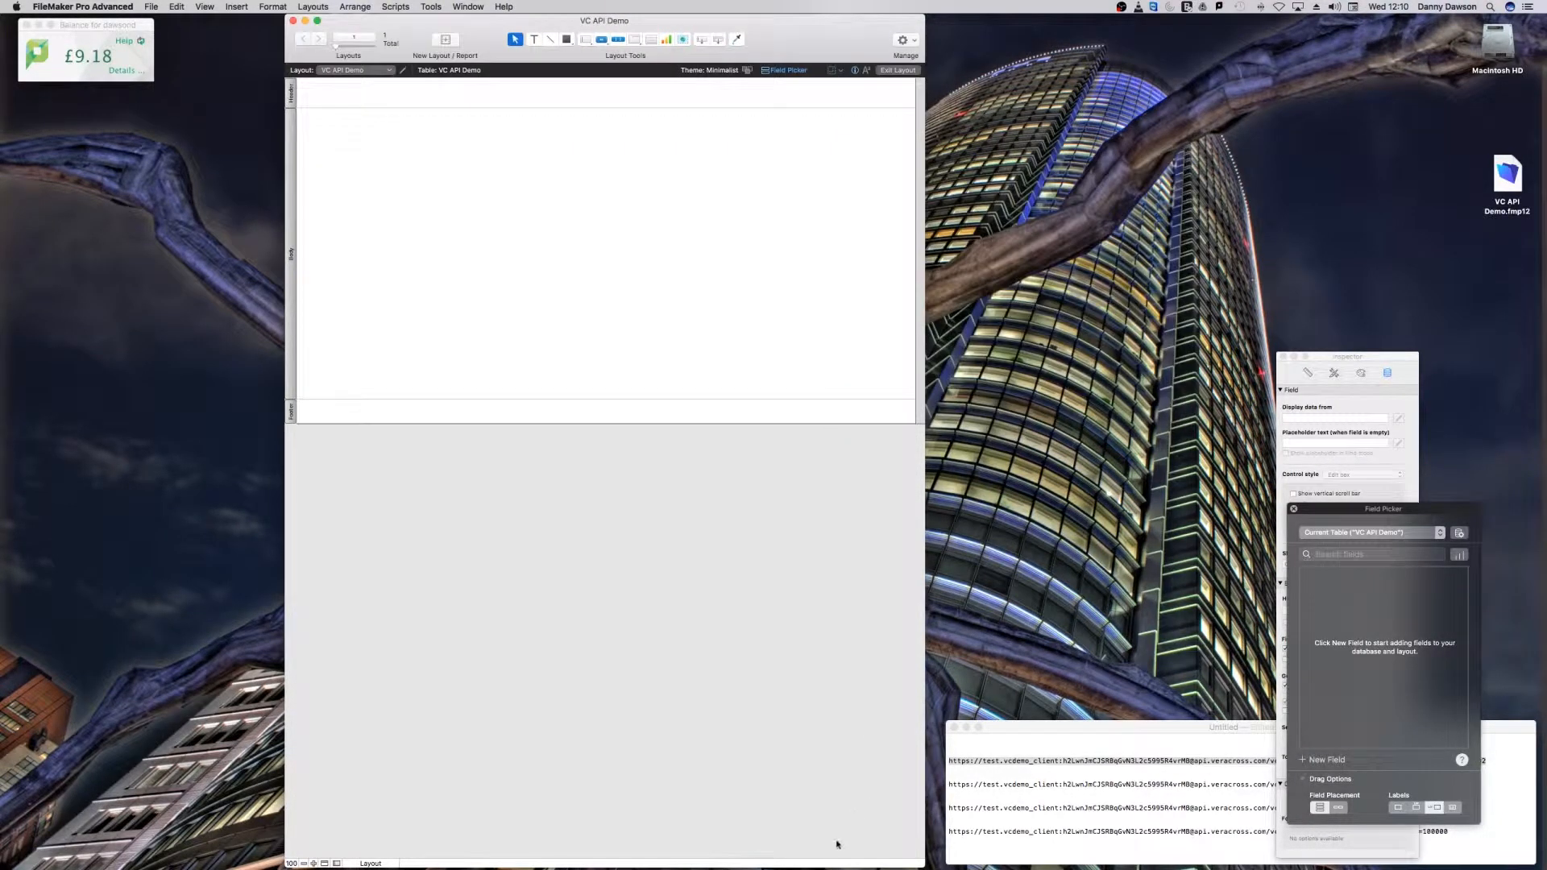
# Step: Shorten and reposition the solution window, extend the layout's footer to the window's lower edge, and return to Browse mode
pyautogui.moveTo(831, 866); pyautogui.dragTo(854, 510)
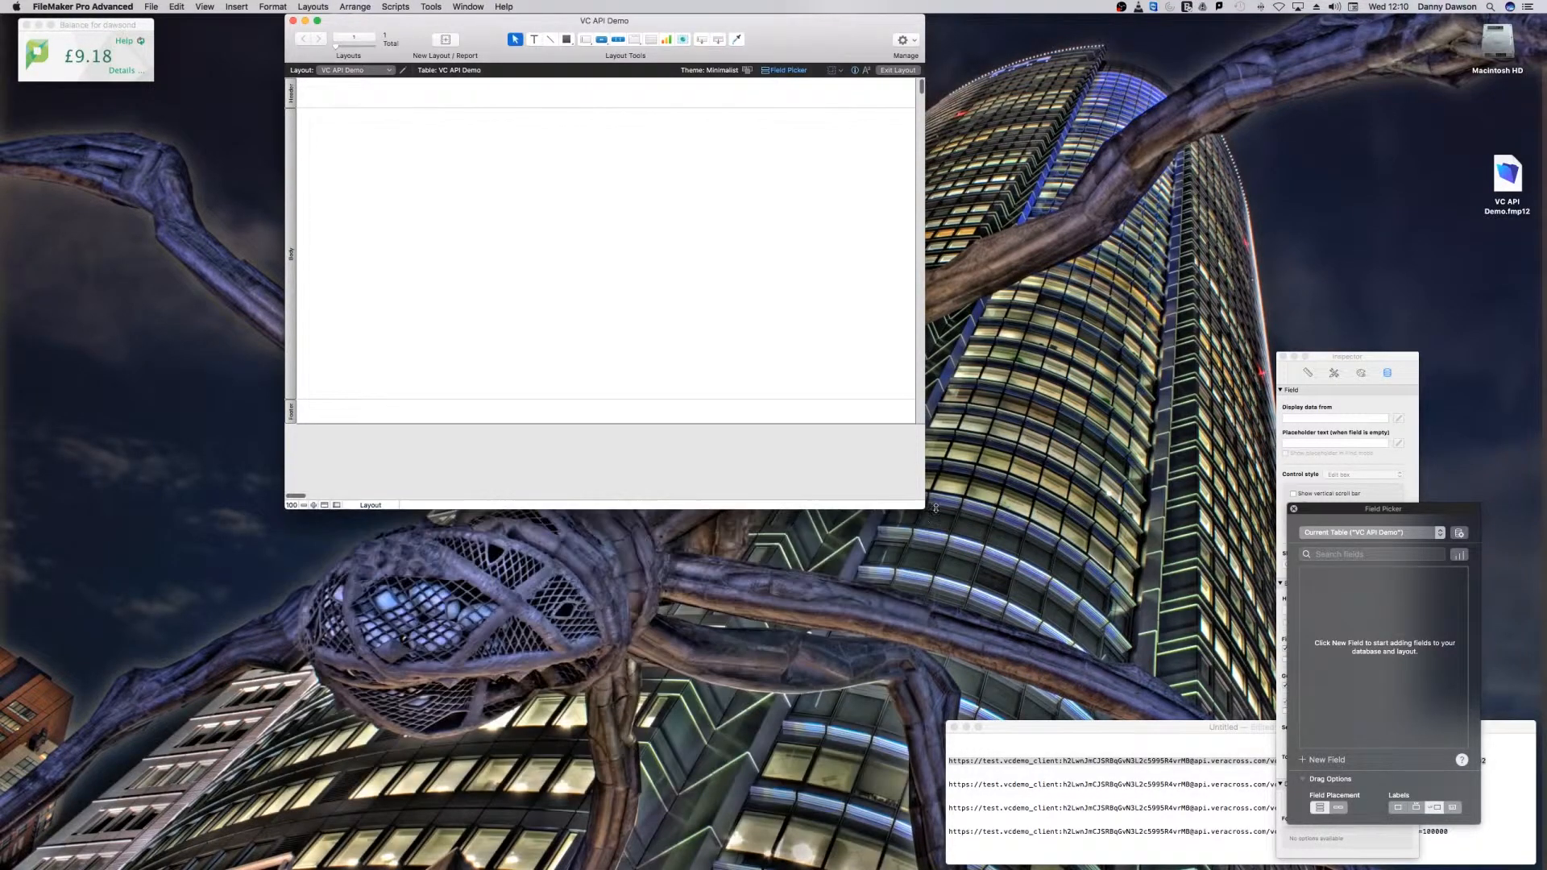
pyautogui.moveTo(548, 62); pyautogui.dragTo(622, 102)
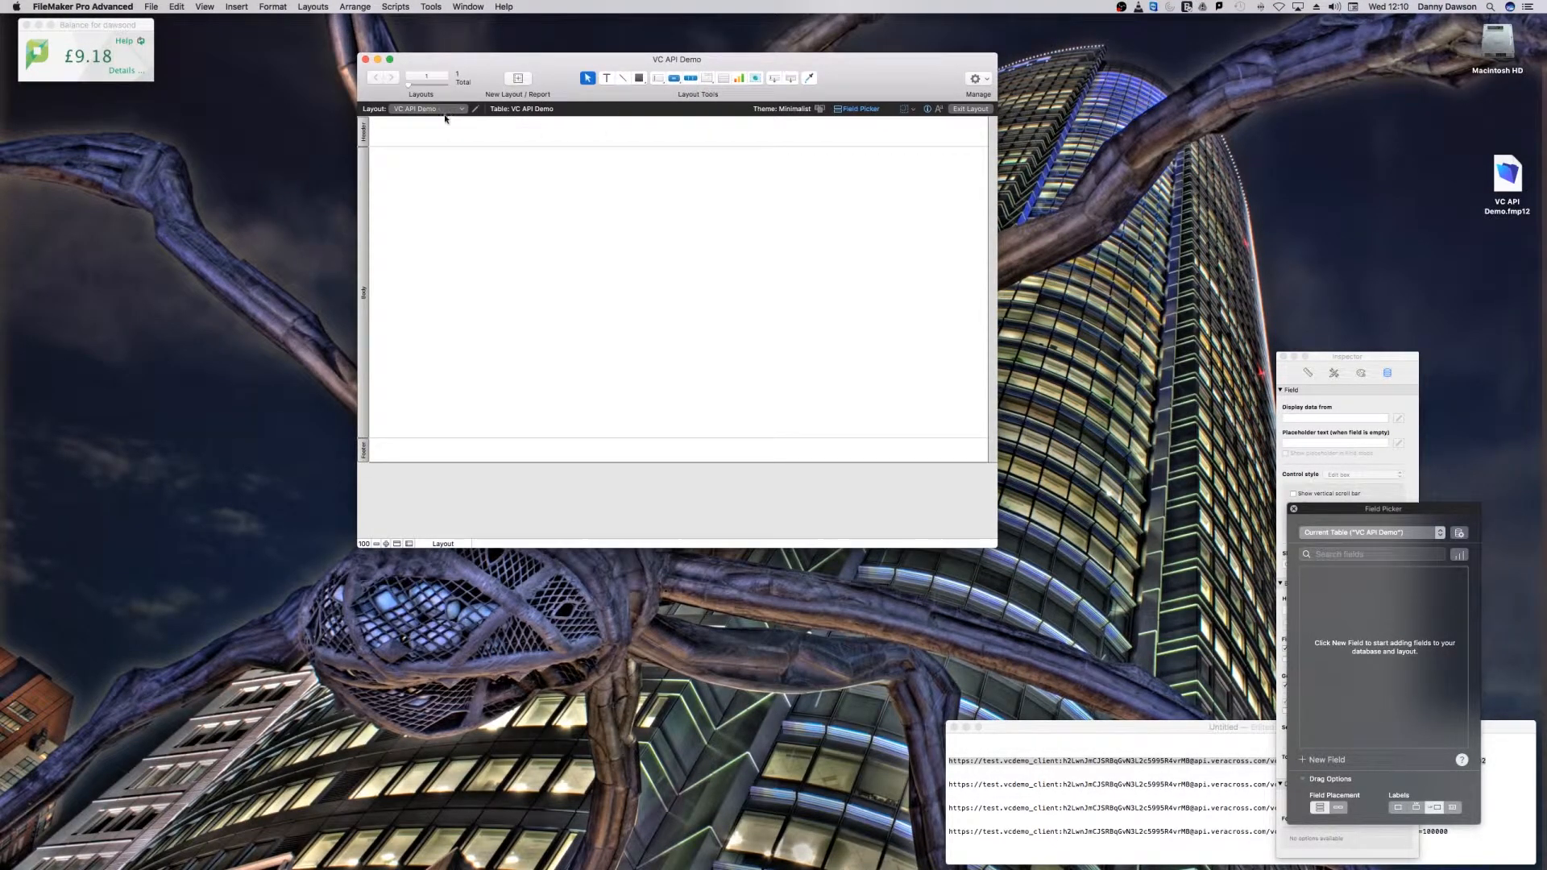
pyautogui.press('super+b')
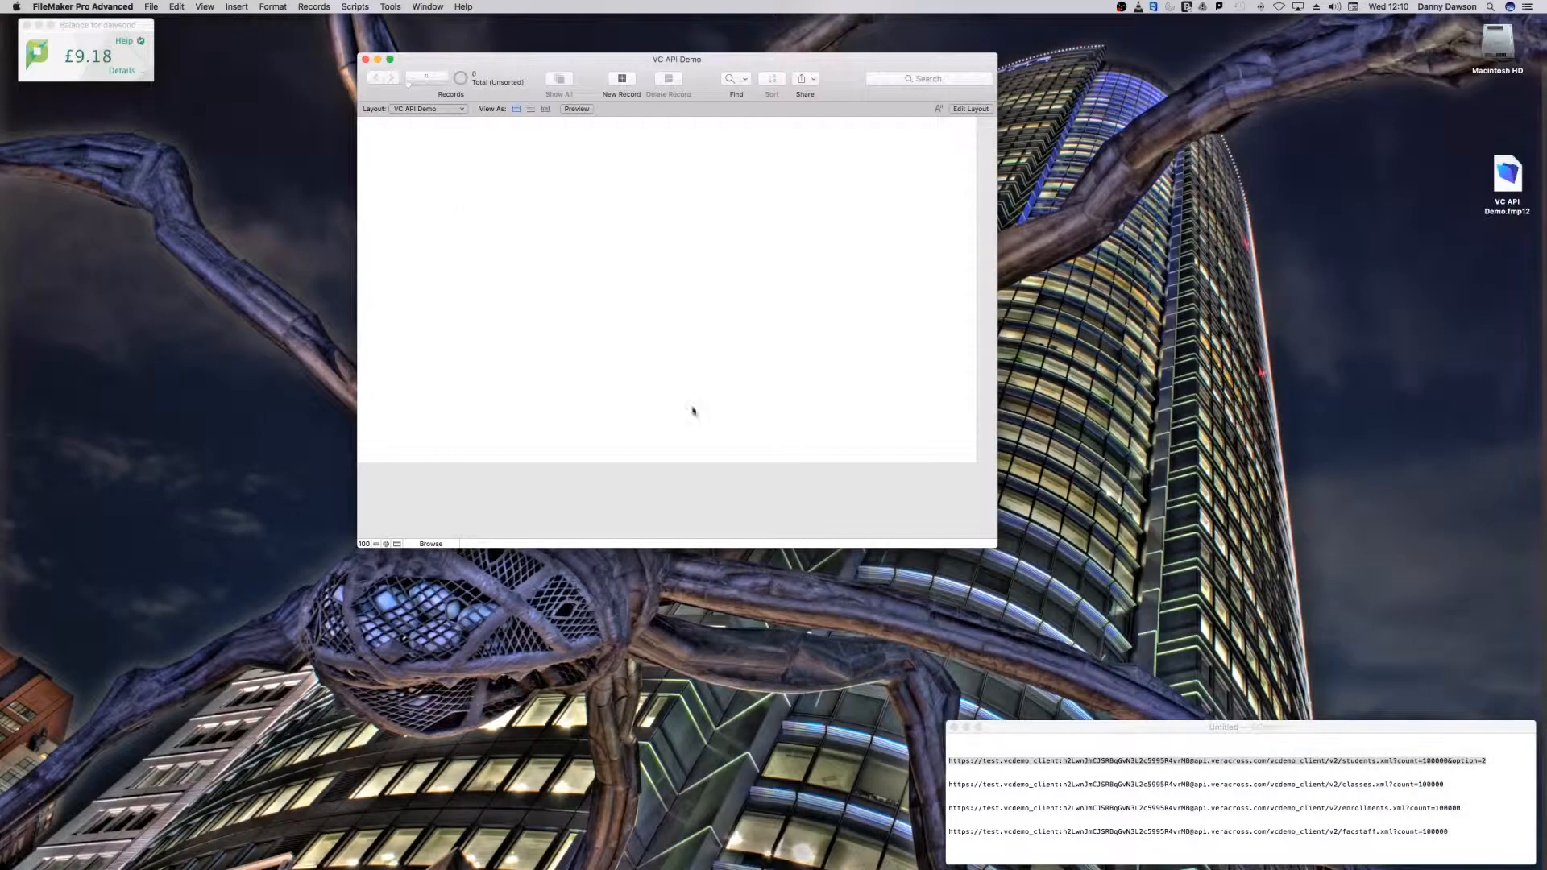
pyautogui.press('super+l')
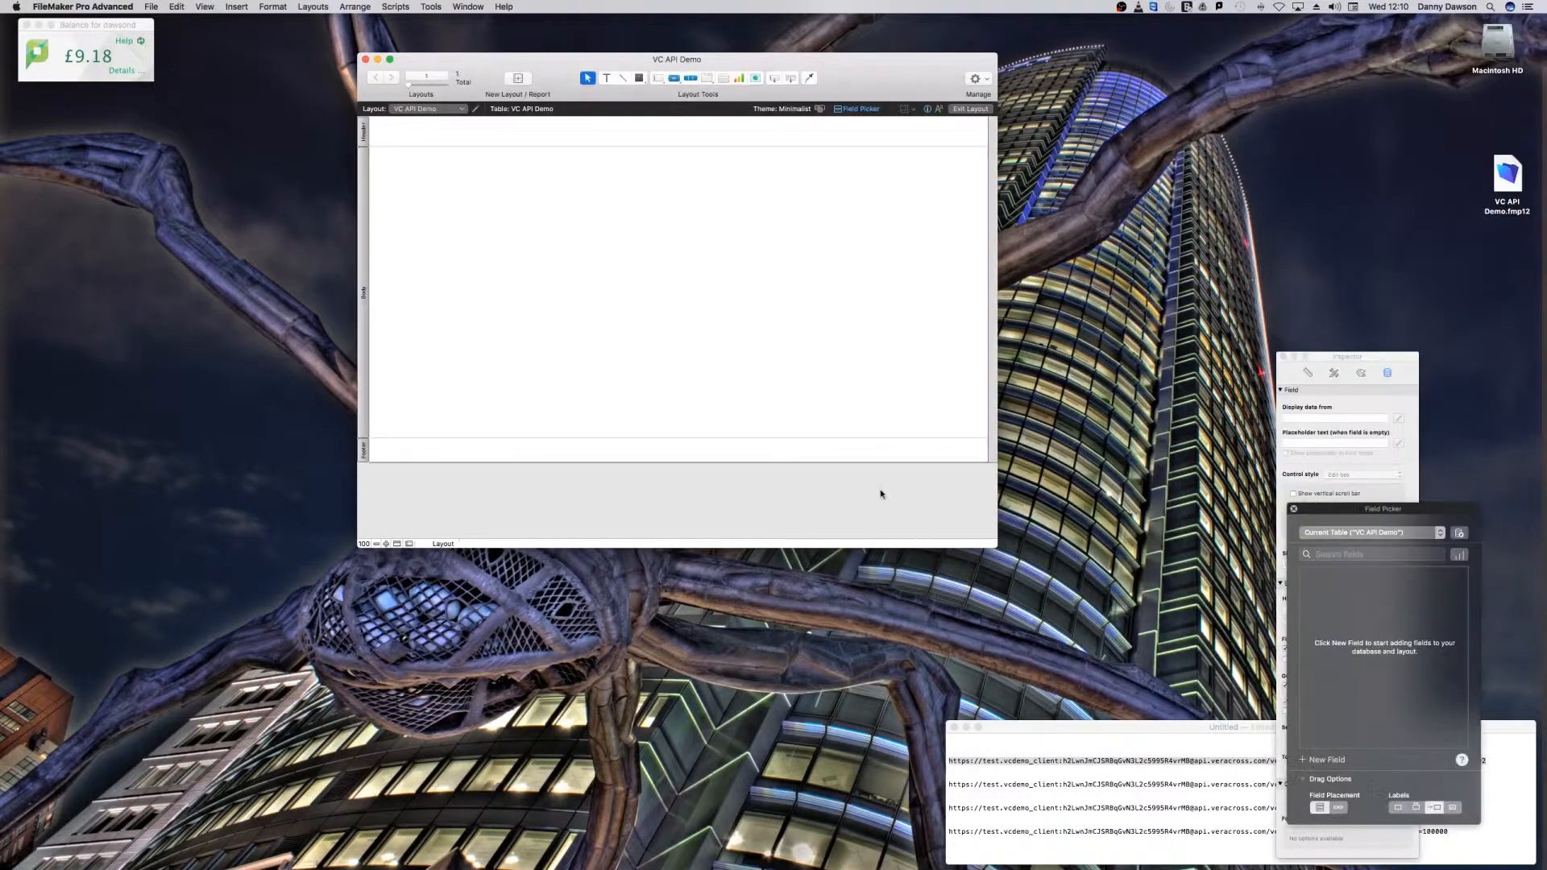
pyautogui.moveTo(856, 463); pyautogui.dragTo(854, 534)
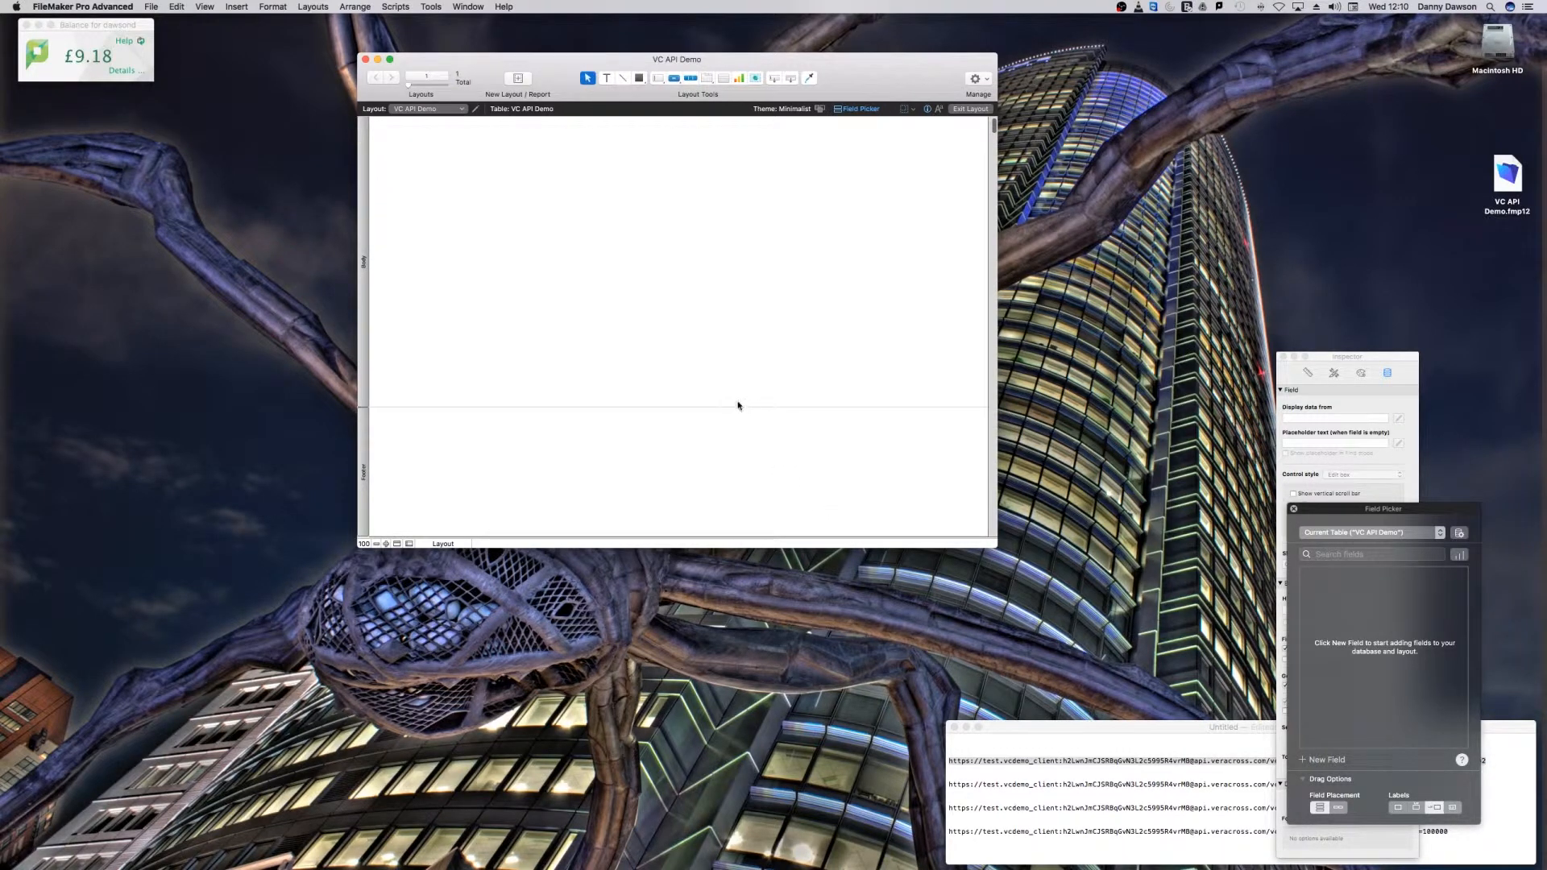
pyautogui.press('super+b')
# Step: Delete the default VC API Demo table in the database definition and save the database changes
pyautogui.click(150, 7)
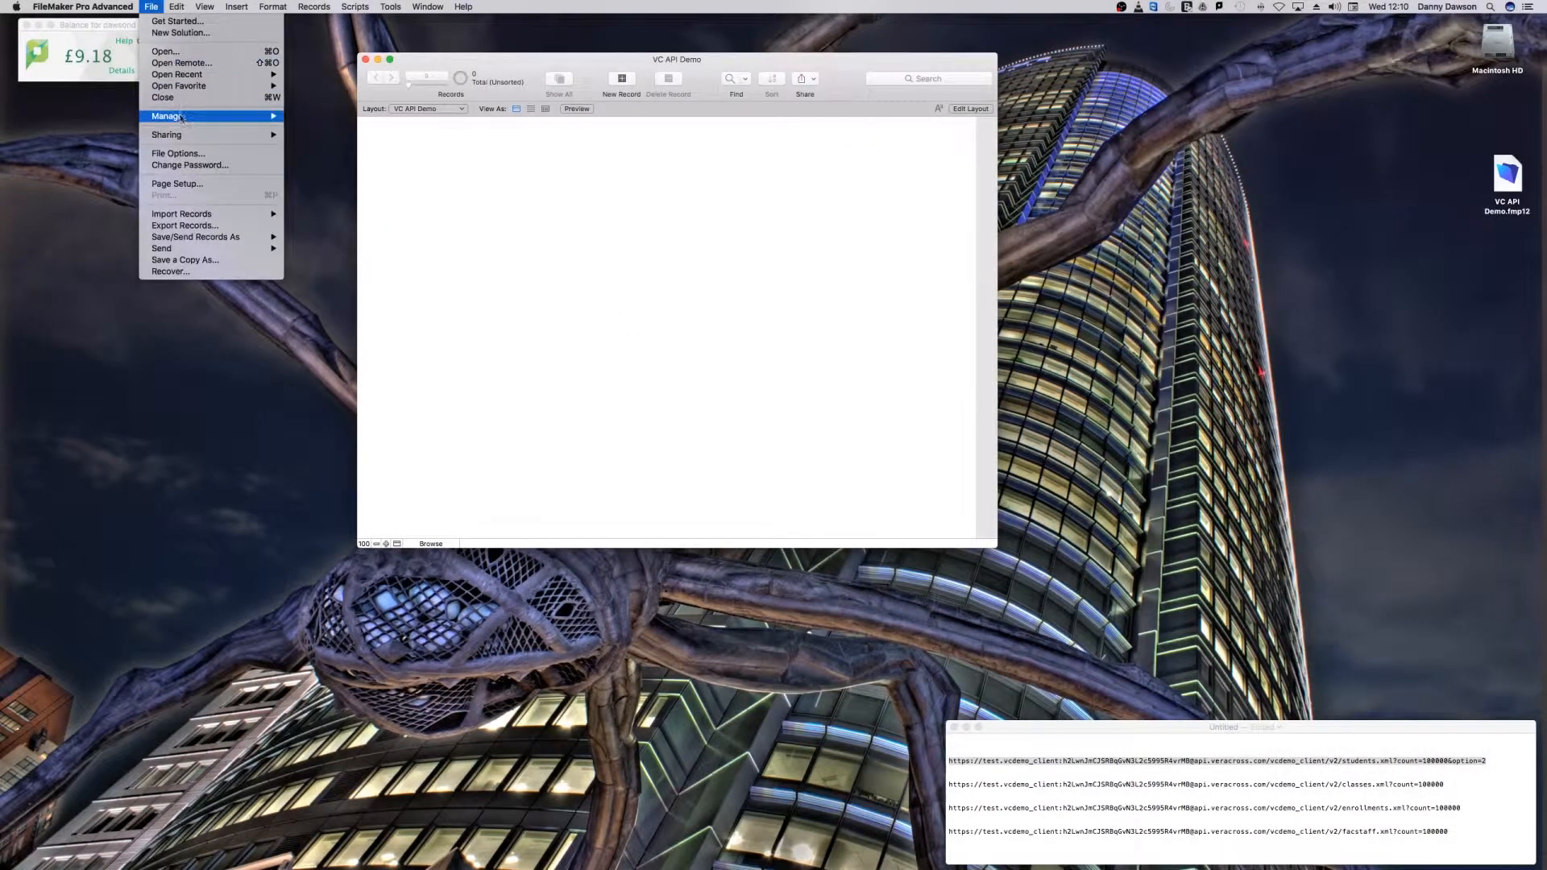
pyautogui.moveTo(181, 117)
pyautogui.click(323, 116)
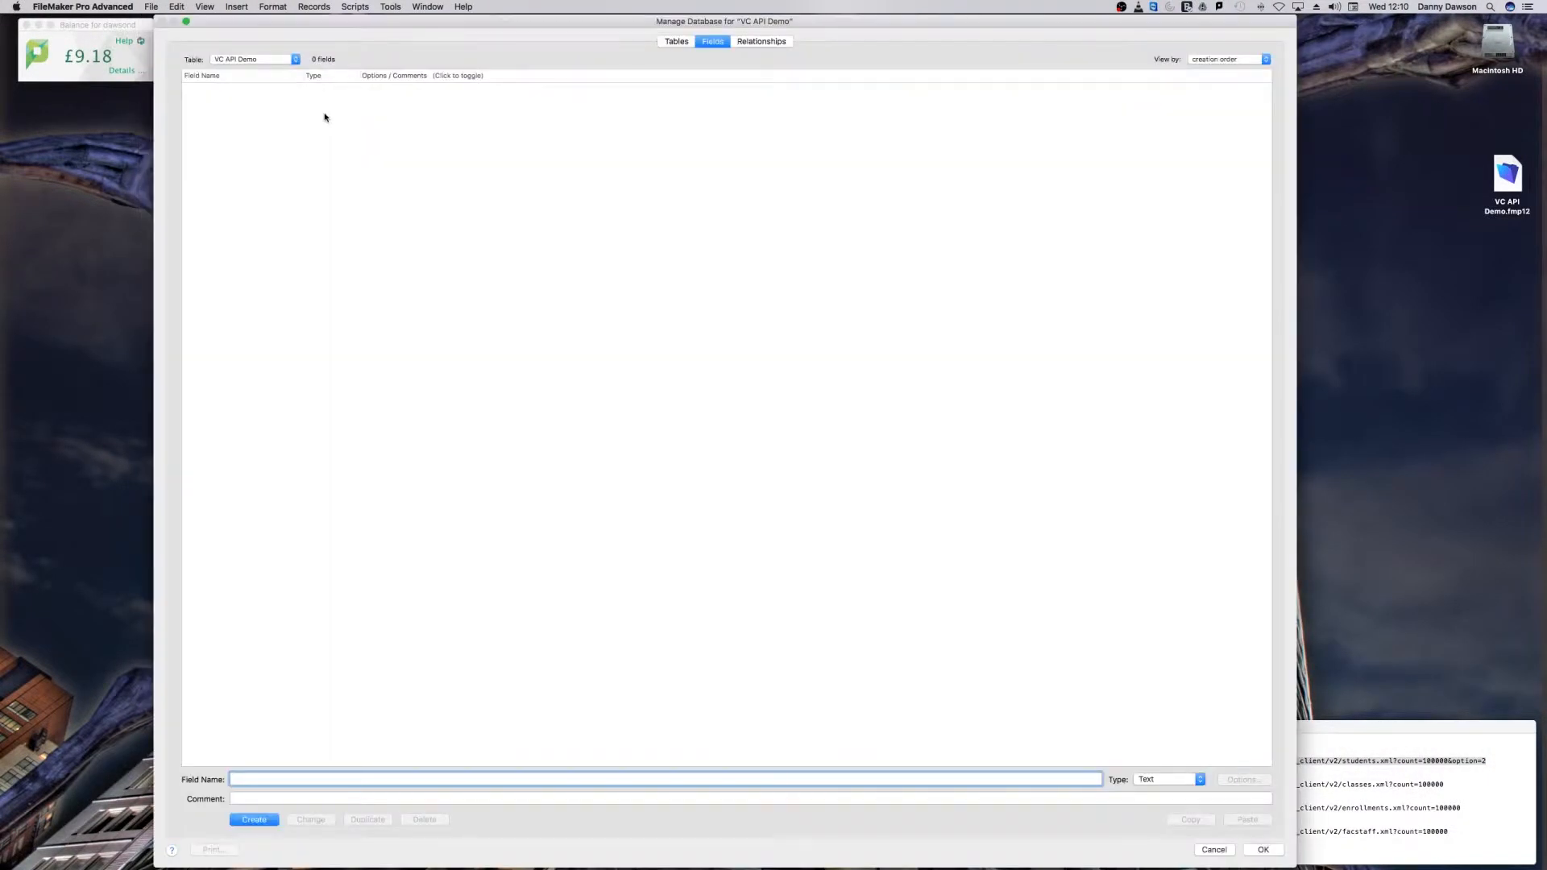
pyautogui.click(677, 41)
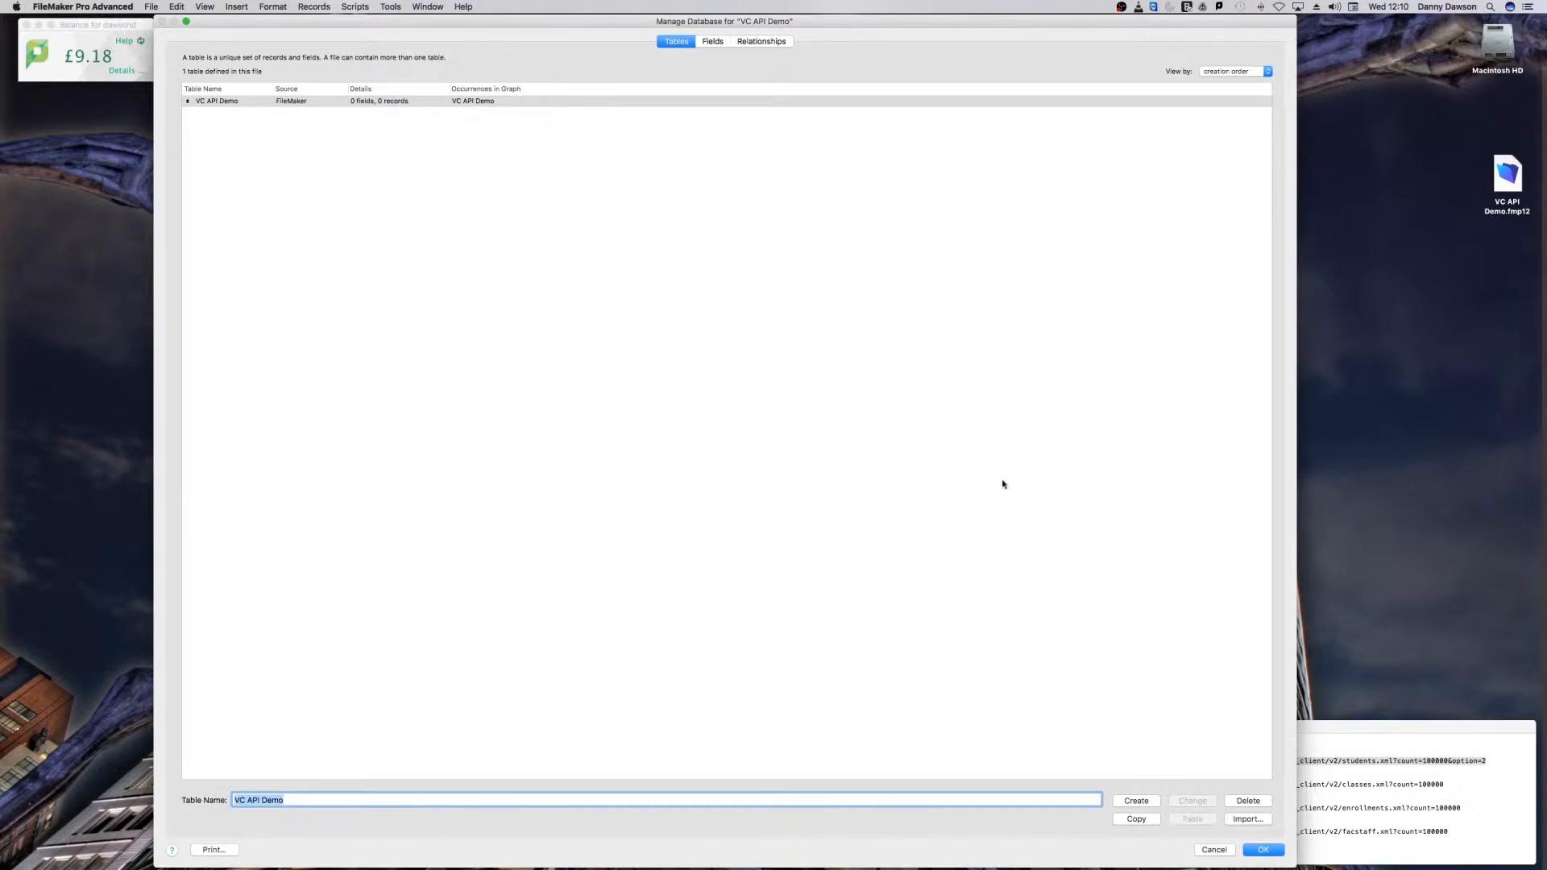
pyautogui.click(1247, 801)
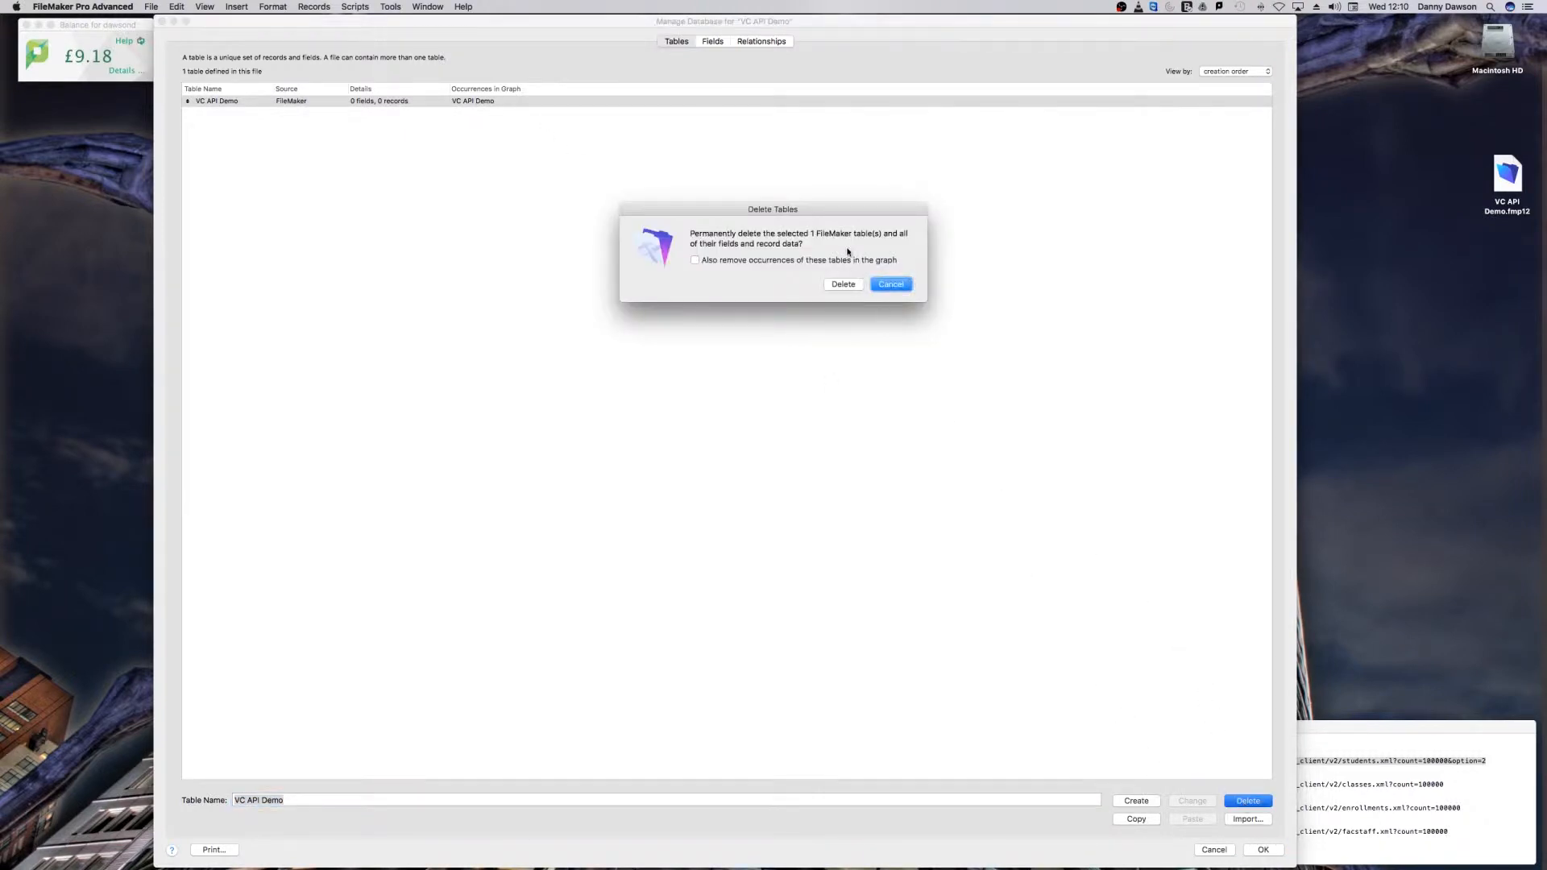
pyautogui.click(844, 285)
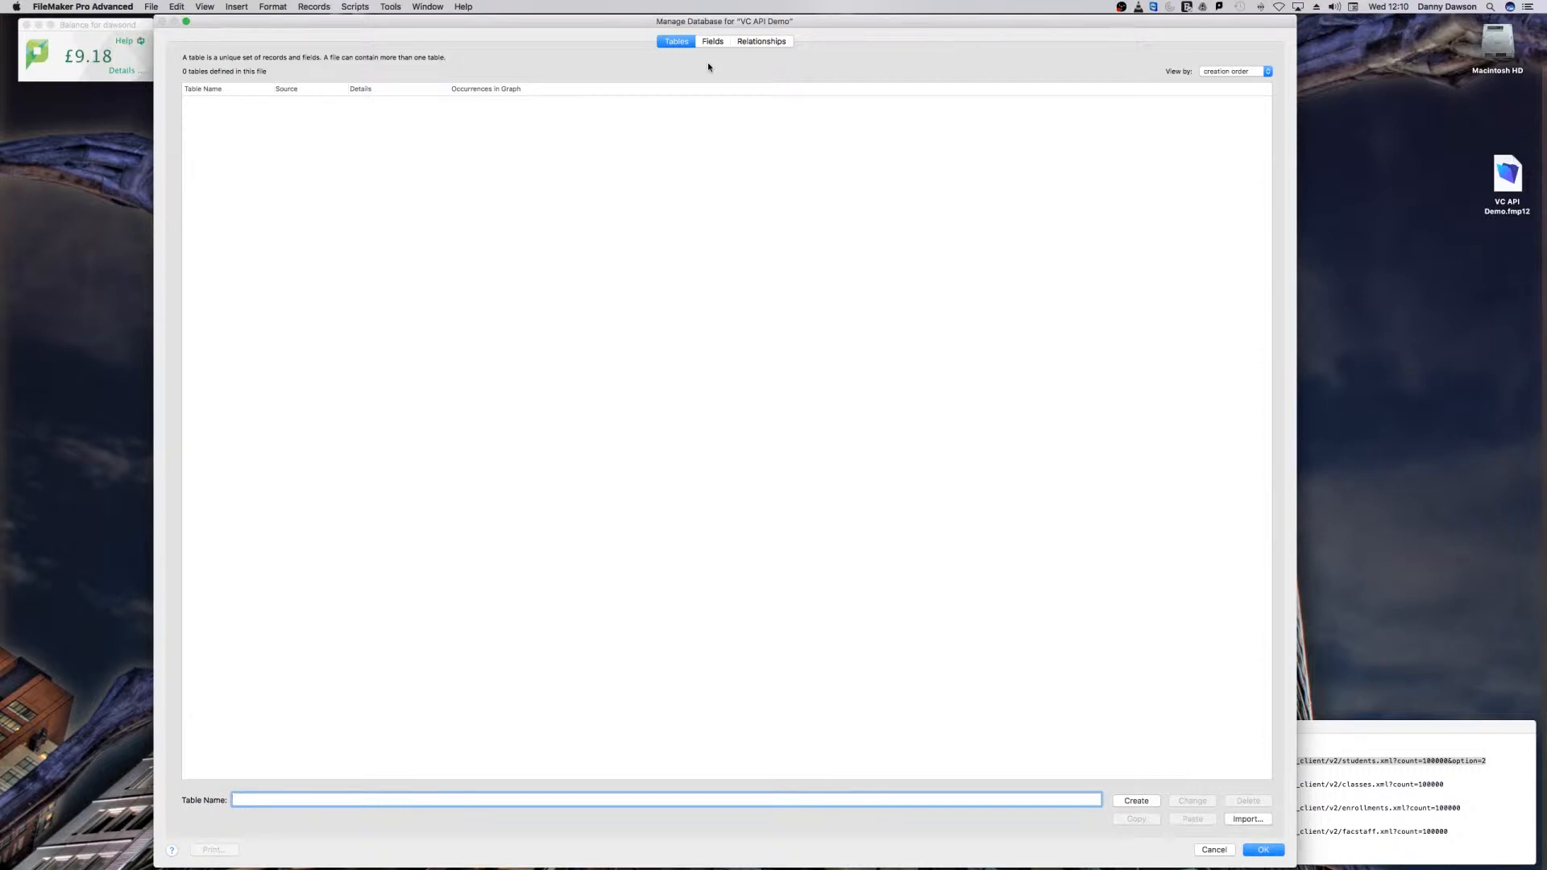
pyautogui.click(1215, 850)
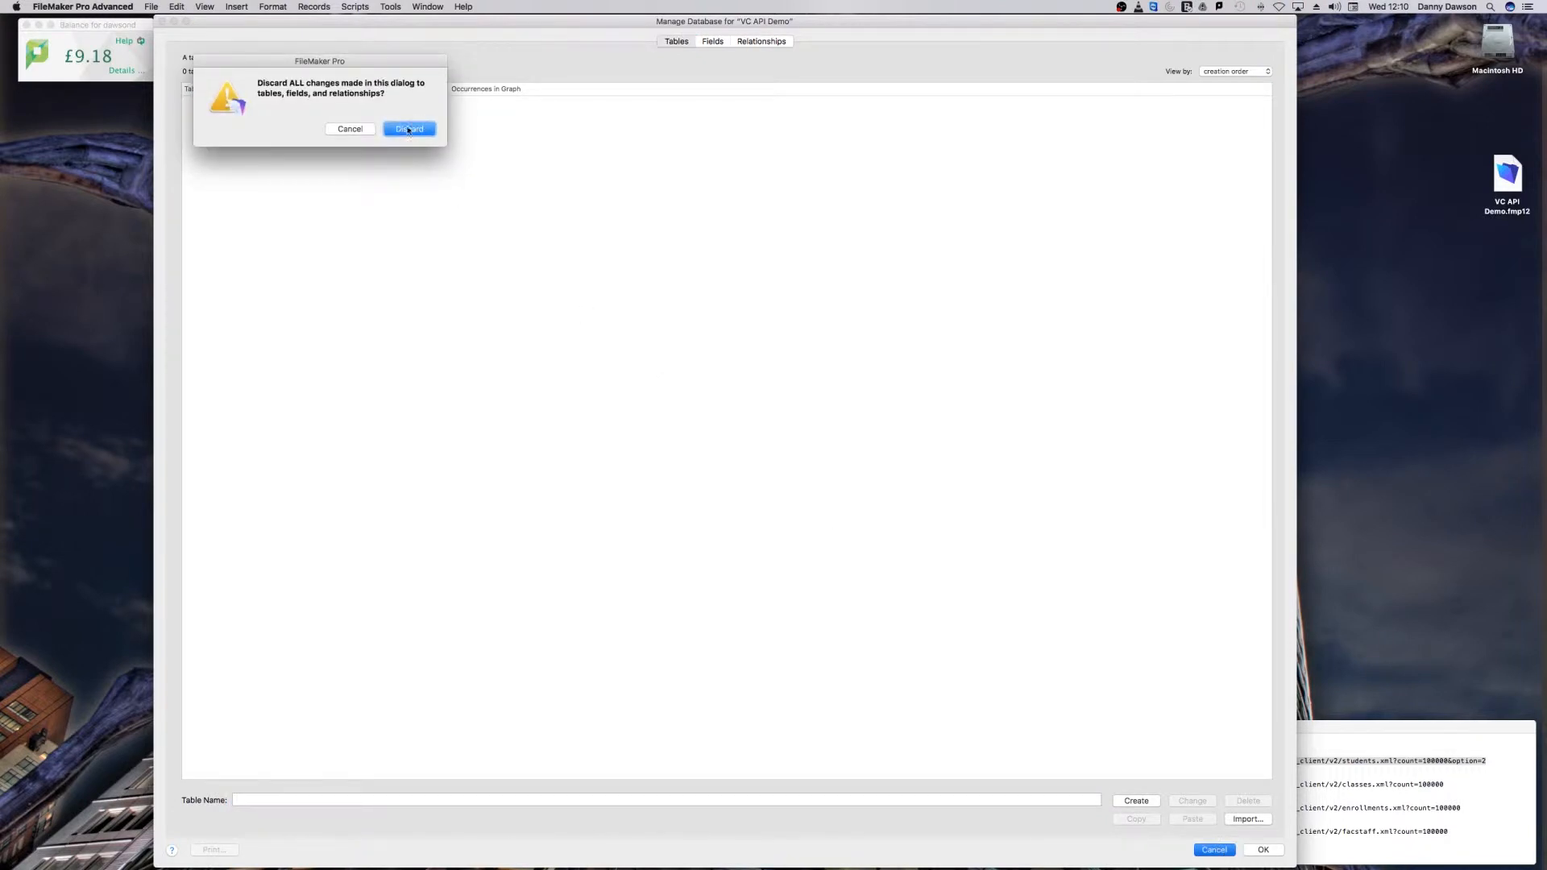
pyautogui.press('Escape')
pyautogui.click(1253, 848)
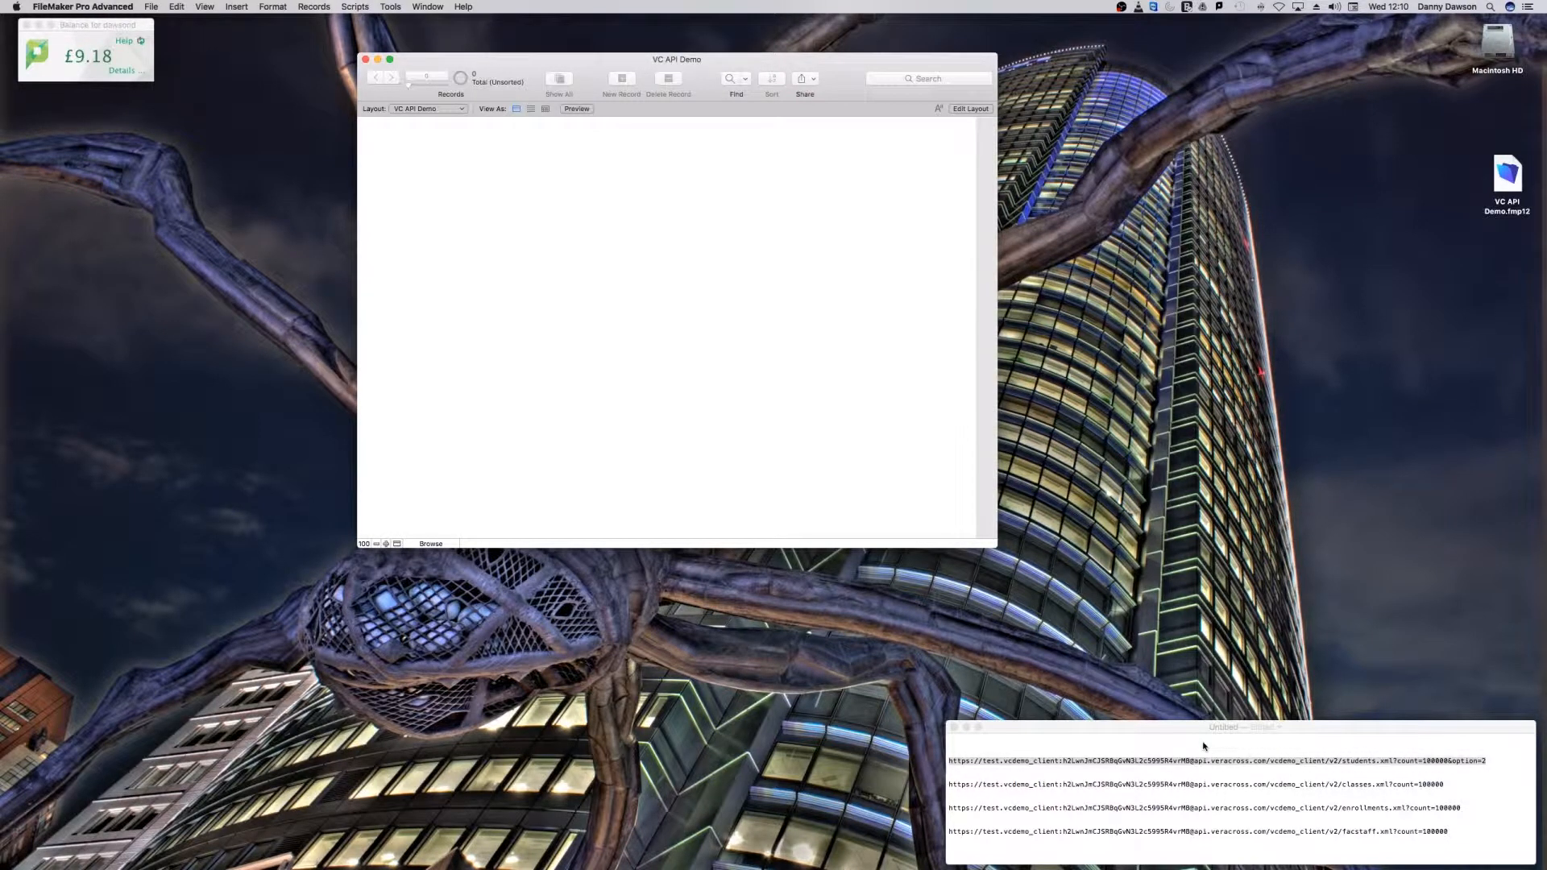
# Step: Switch to TextEdit and copy the complete students.xml API request URL, including its count and option parameters
pyautogui.tripleClick(1486, 766)
pyautogui.click(1491, 766)
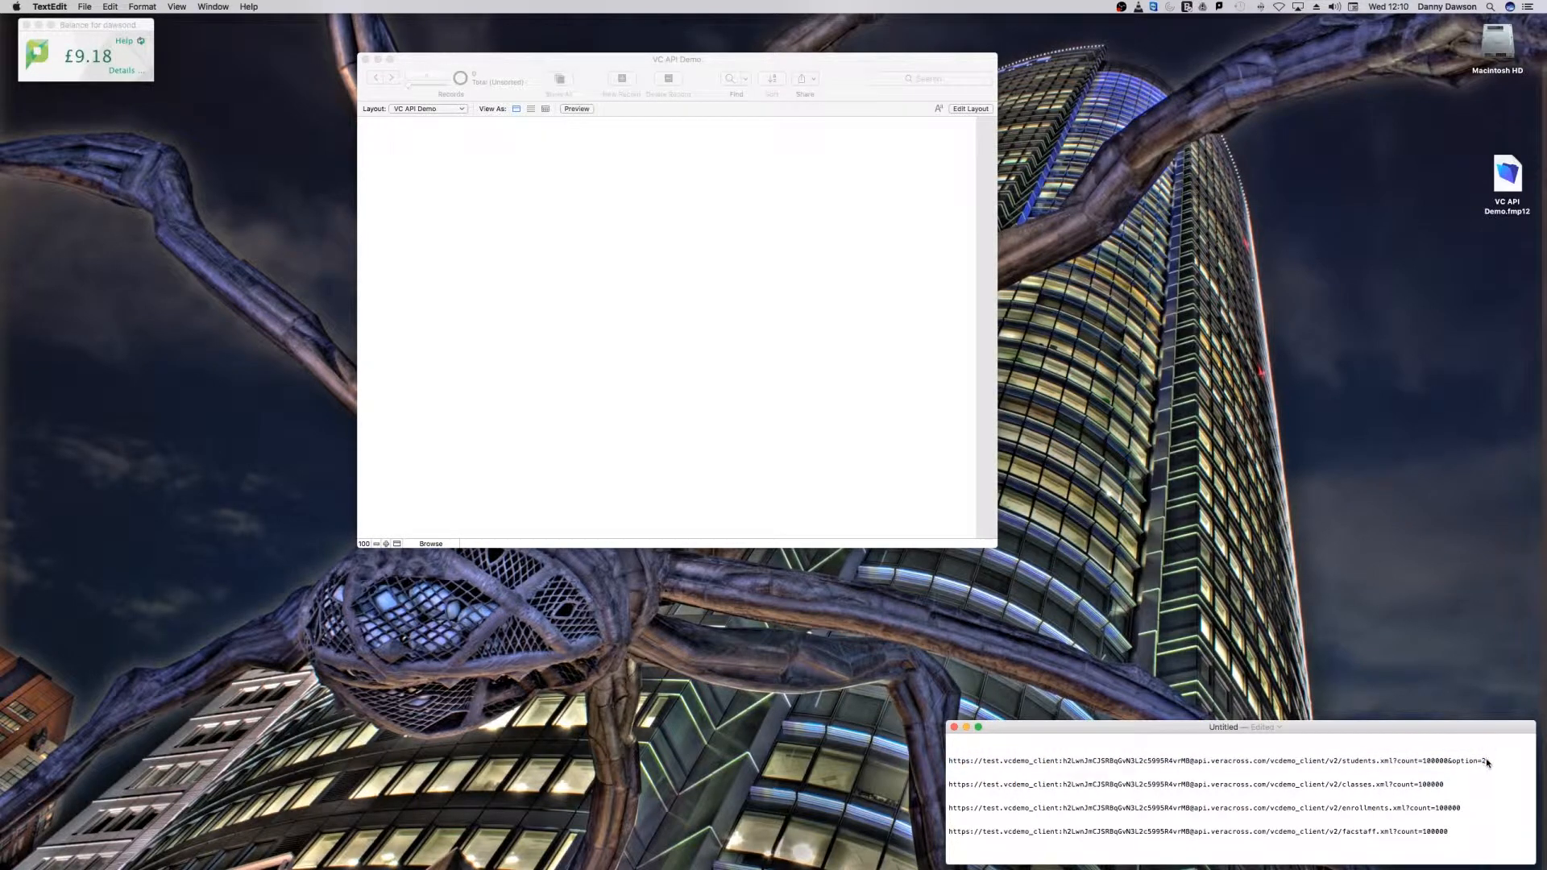
pyautogui.moveTo(1490, 765); pyautogui.dragTo(948, 764)
pyautogui.press('super+c')
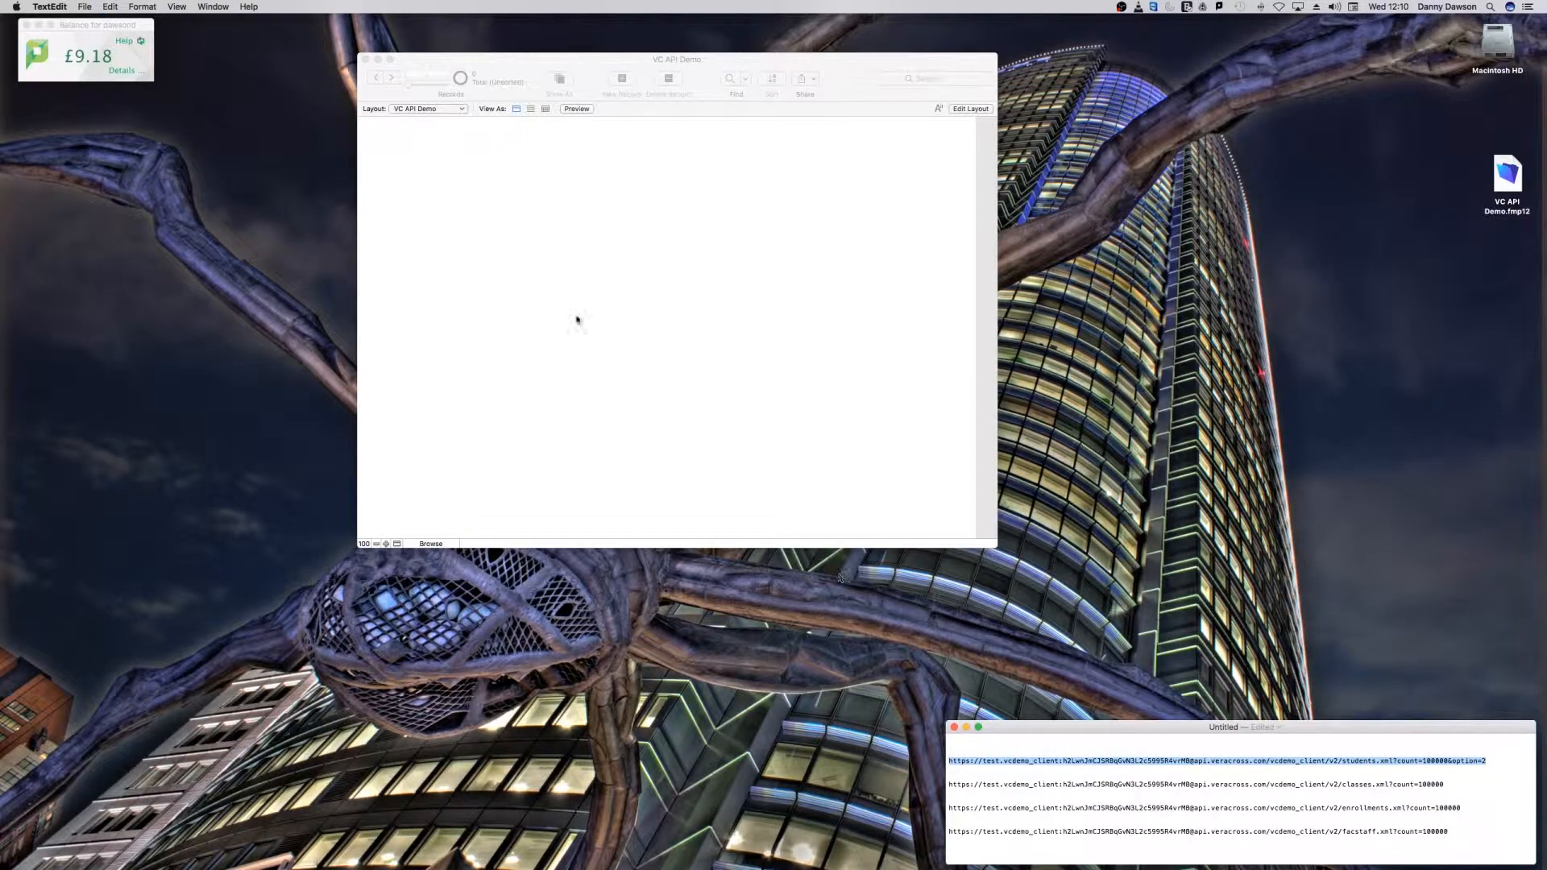
# Step: Start an XML data source import in FileMaker Pro Advanced and paste the students URL with its API credentials as the HTTP request
pyautogui.click(415, 171)
pyautogui.click(153, 7)
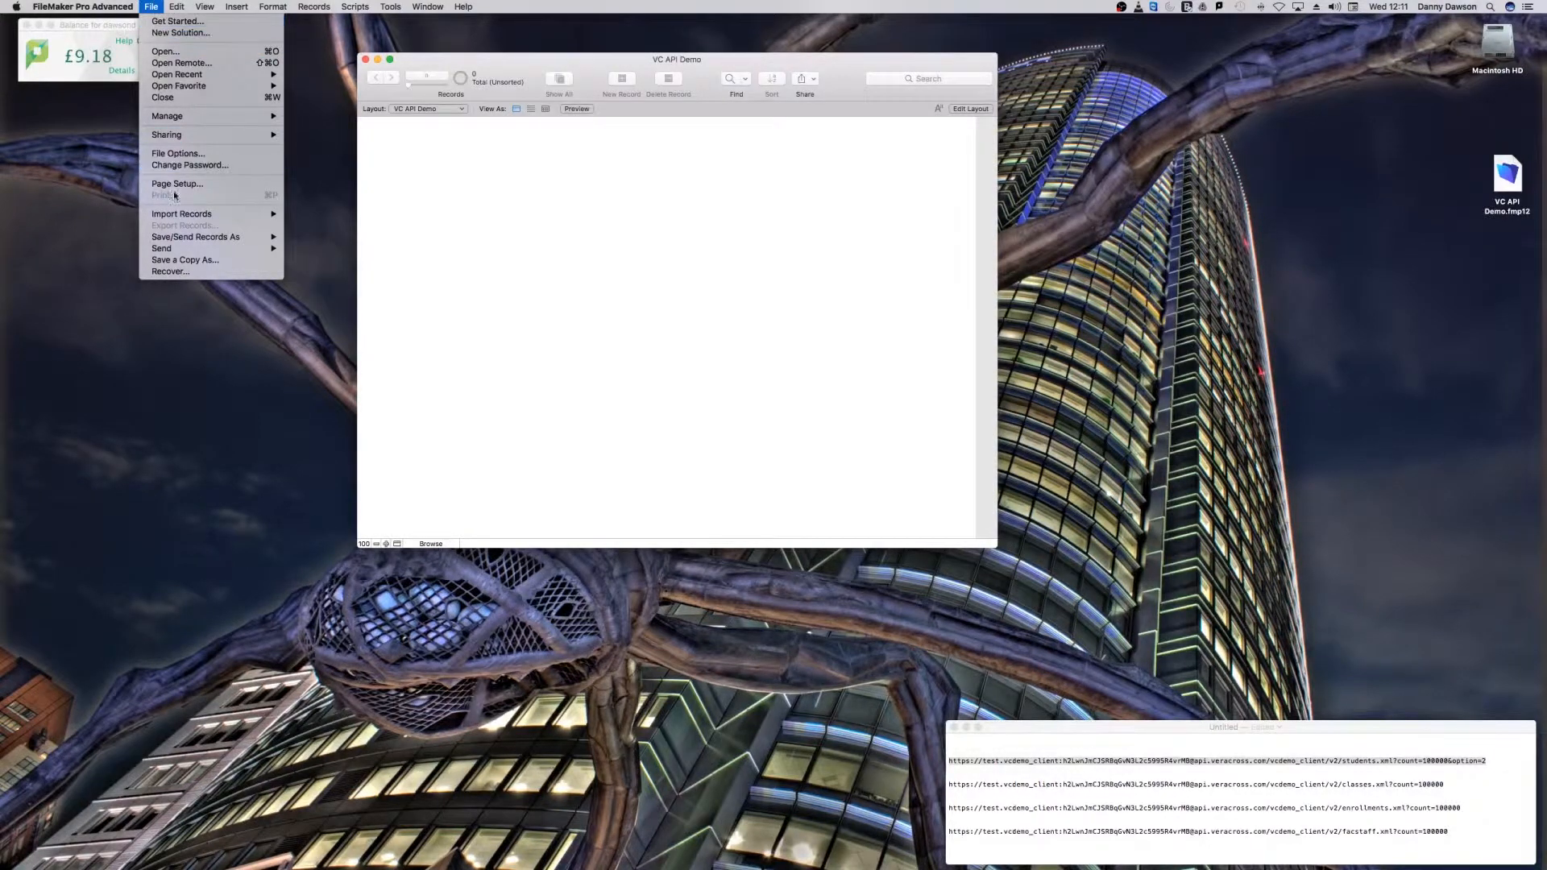
pyautogui.moveTo(174, 216)
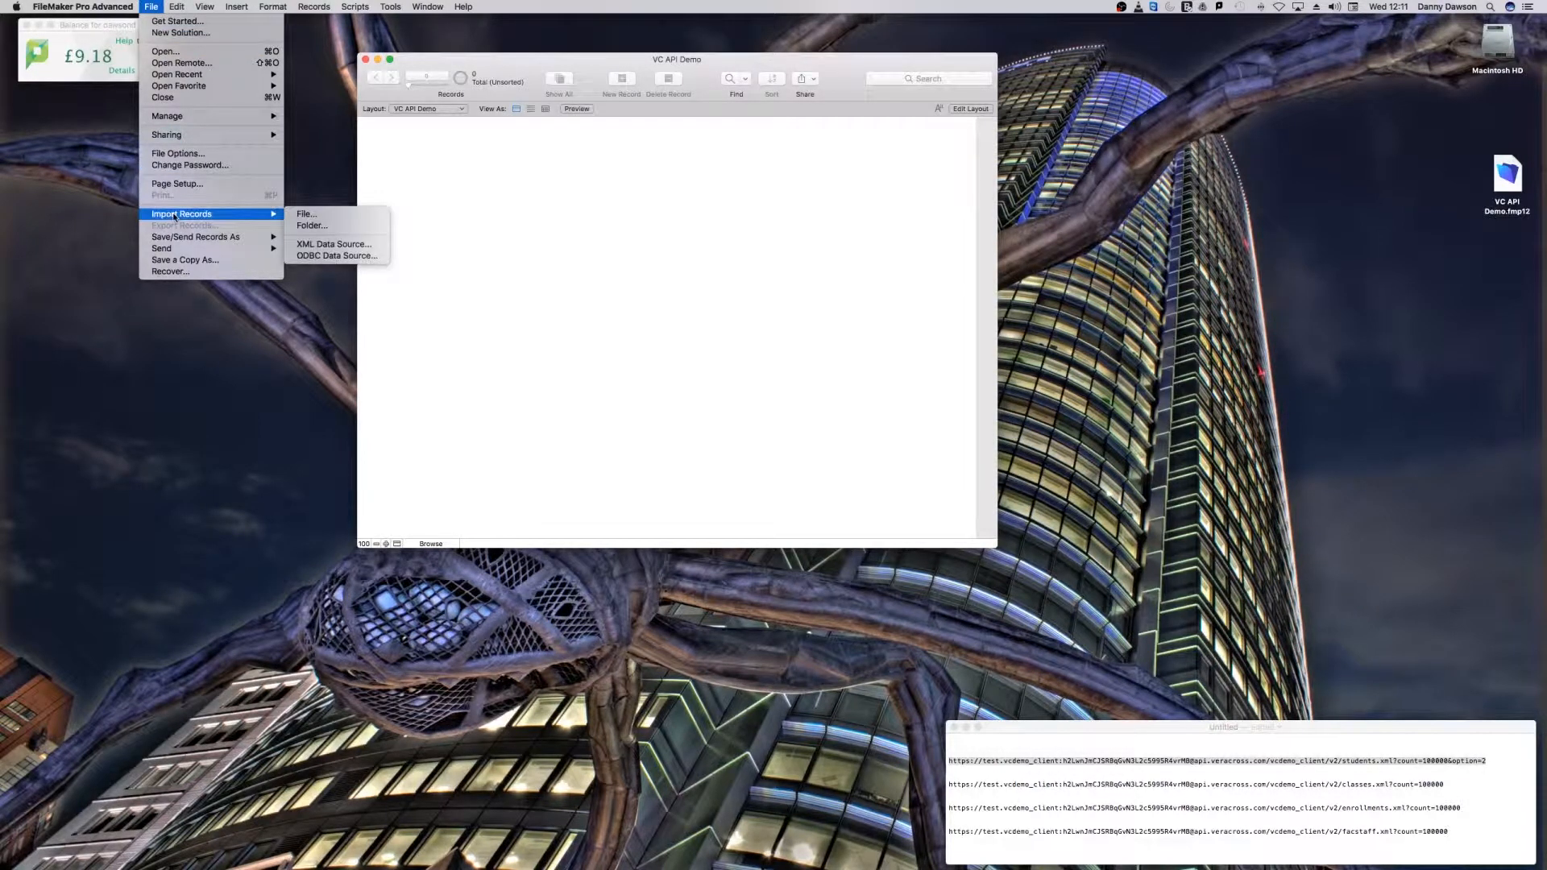
pyautogui.click(315, 245)
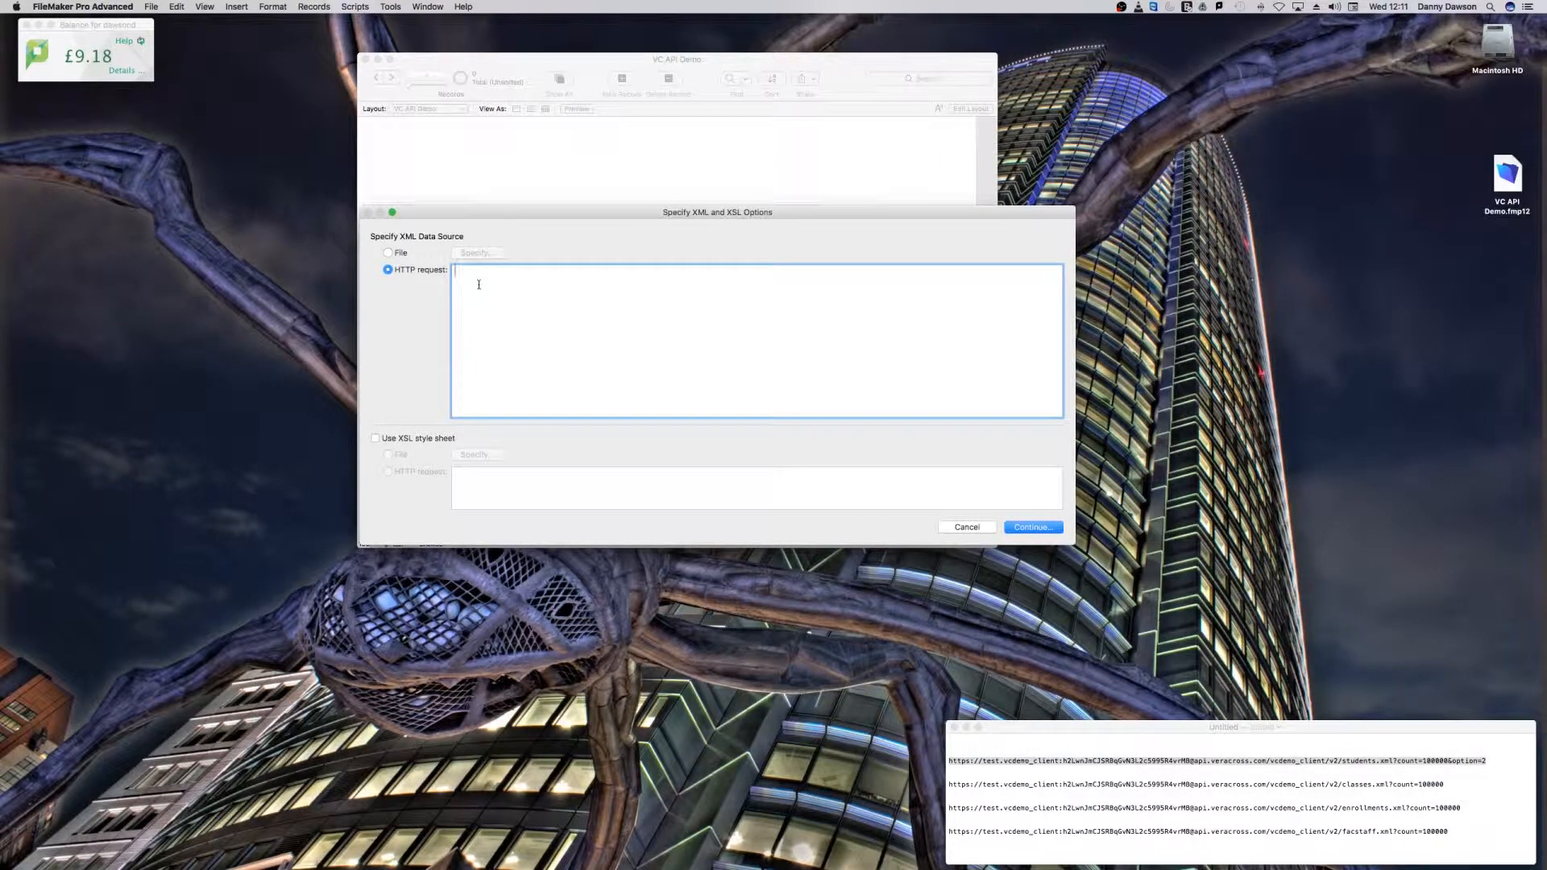
pyautogui.press('super+v')
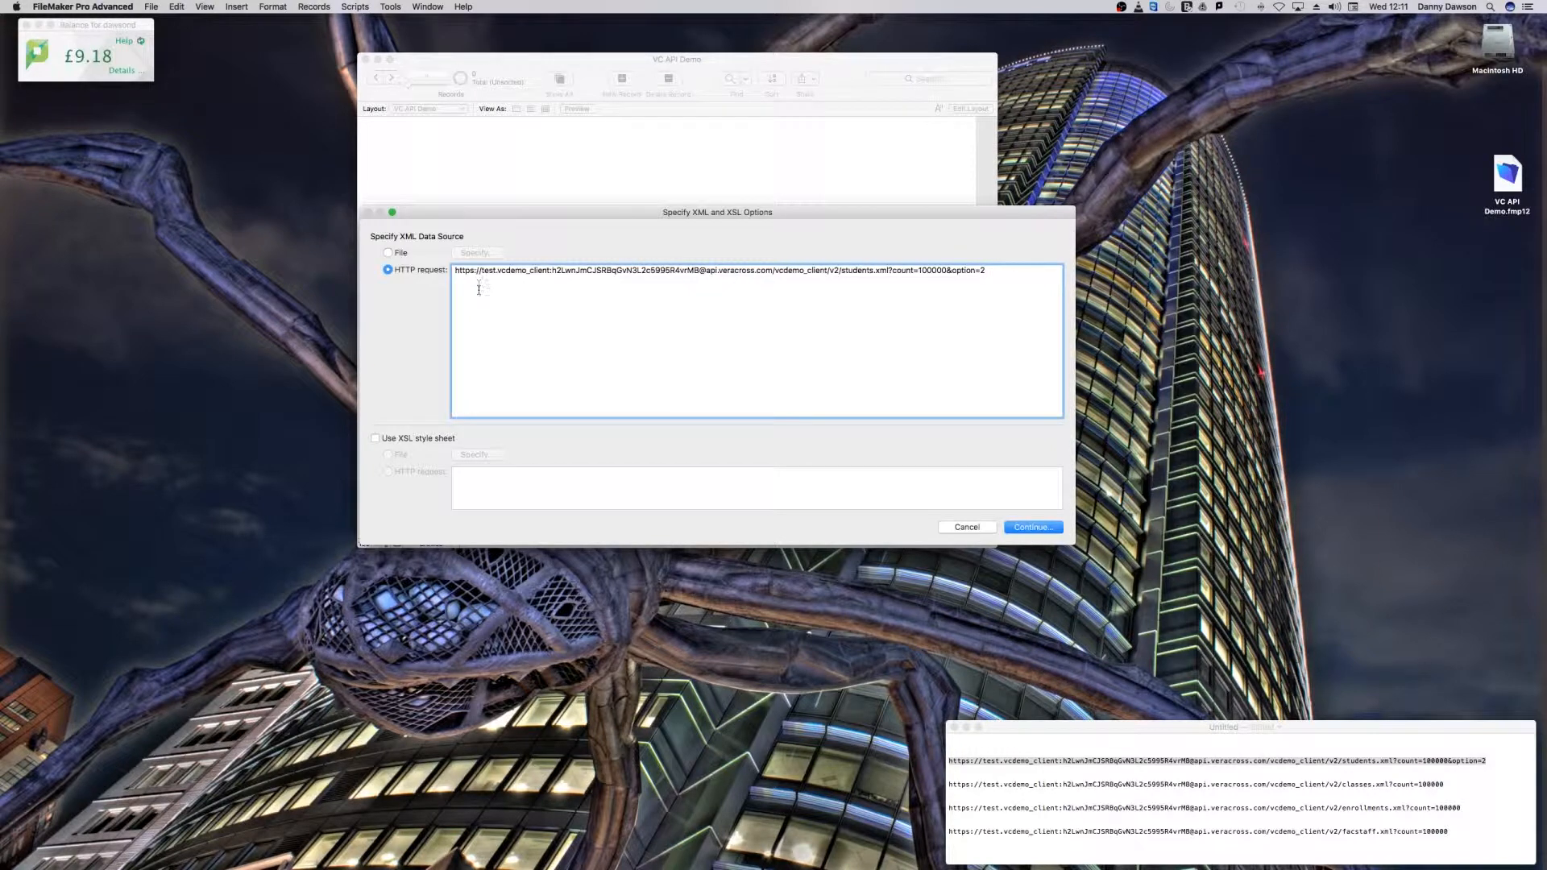
# Step: Apply the XSL style sheet file msdso_elem.xslt from the MSDSO_ELEM folder to the XML import and continue to the field mapping
pyautogui.click(376, 438)
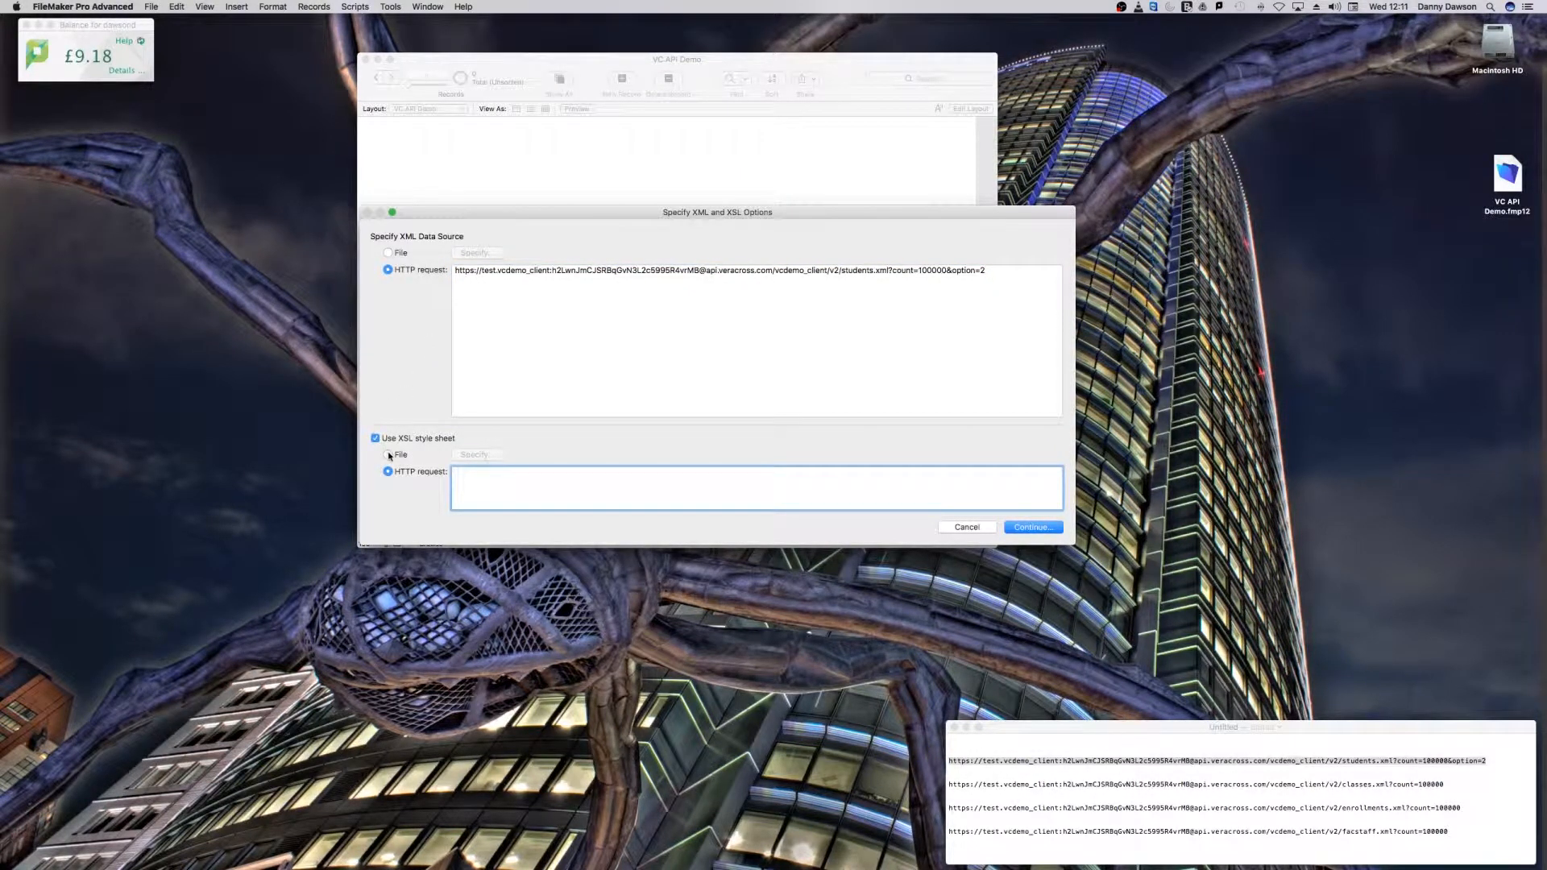
pyautogui.click(389, 456)
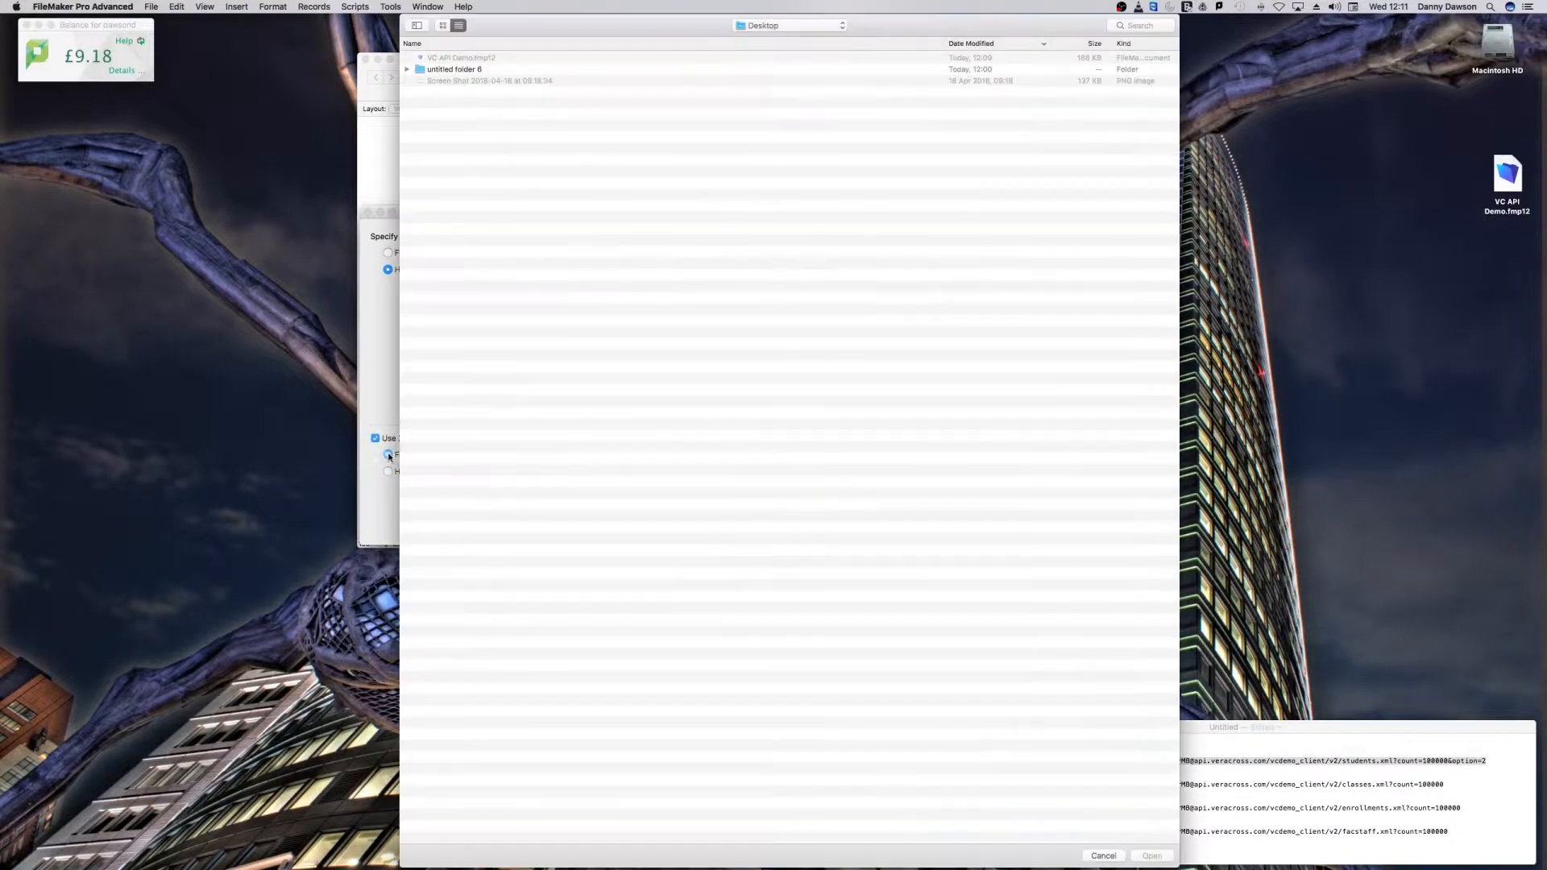
pyautogui.click(784, 26)
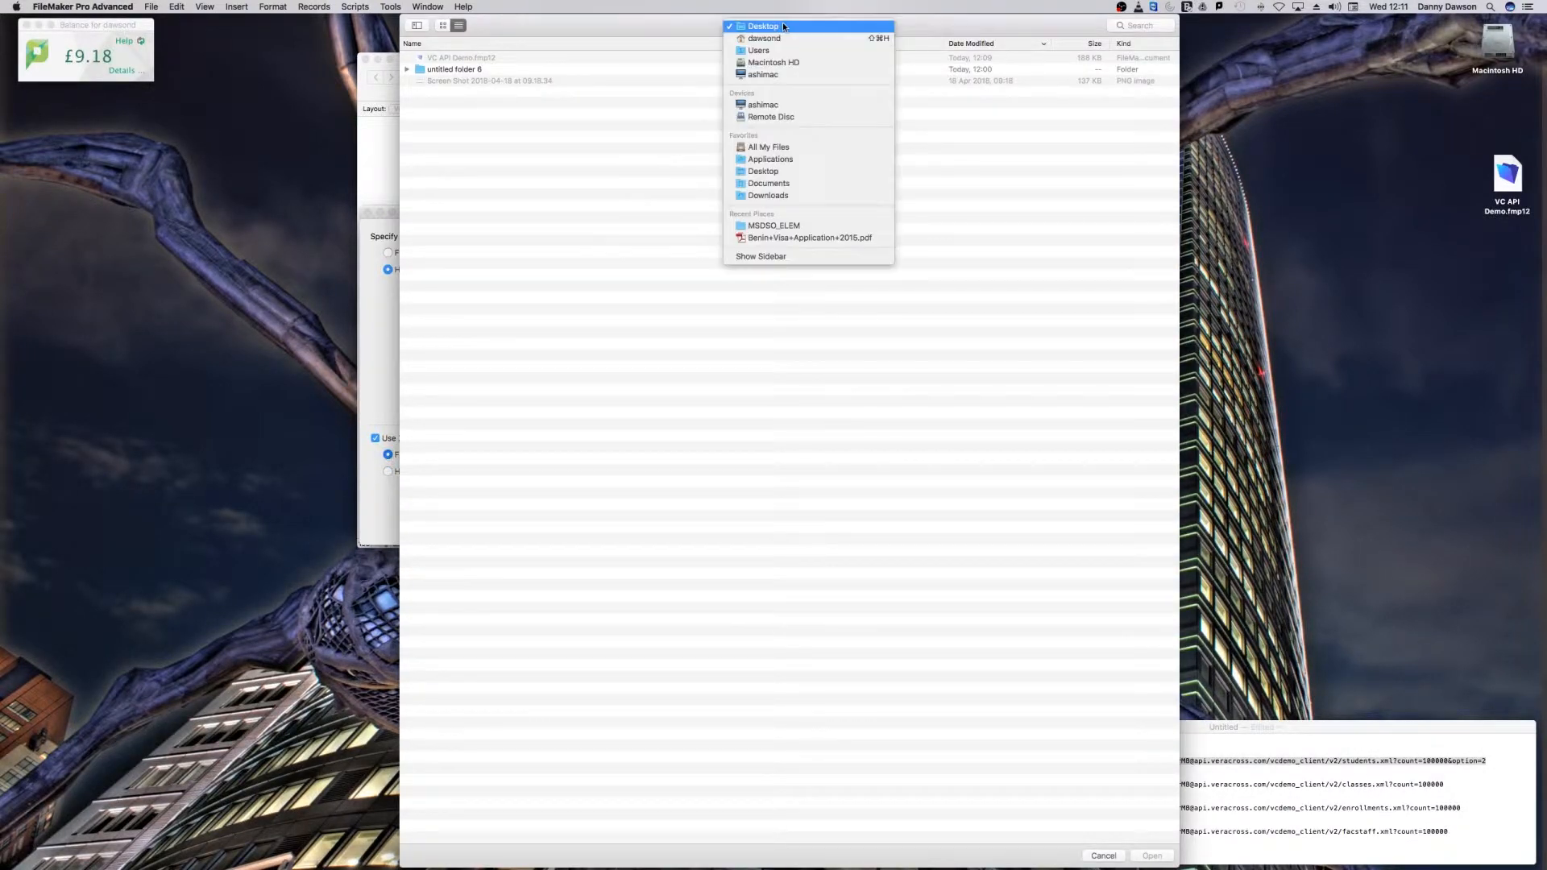
pyautogui.click(773, 227)
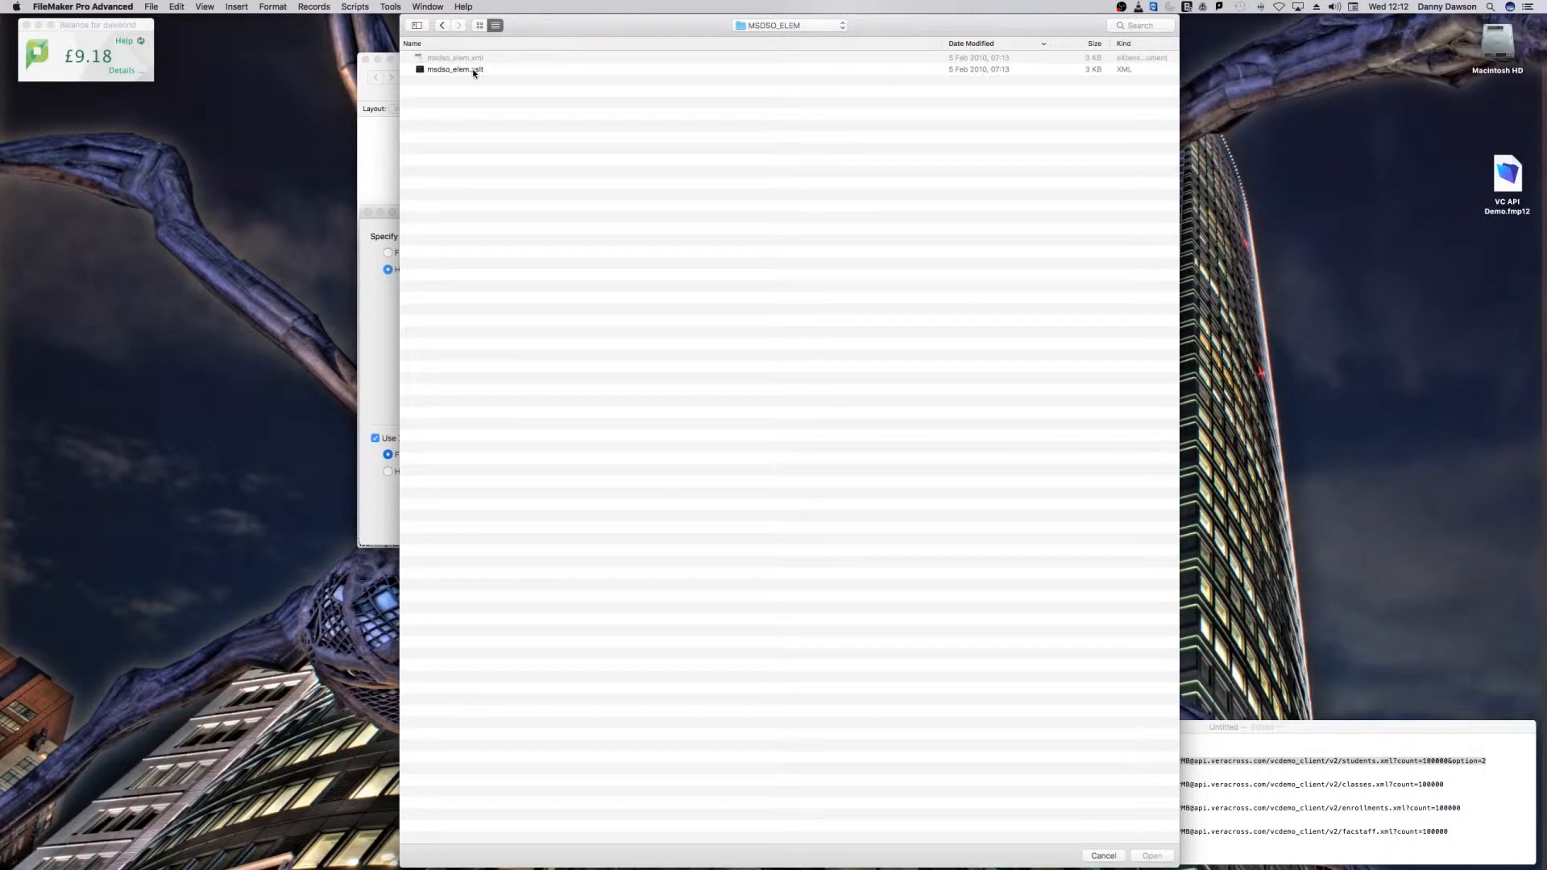
pyautogui.doubleClick(476, 71)
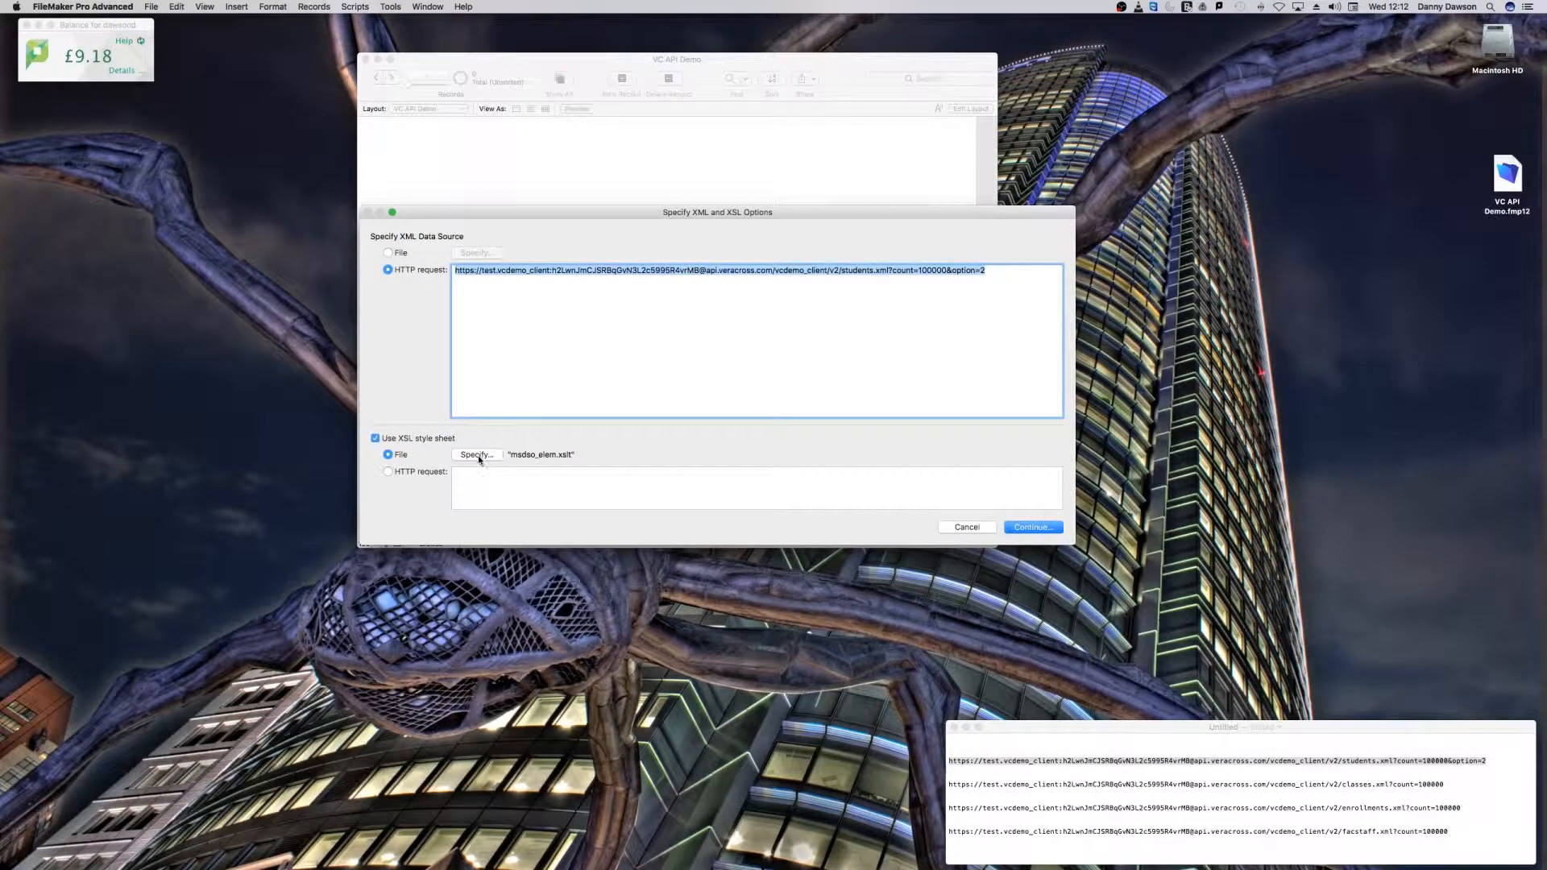
pyautogui.click(1033, 528)
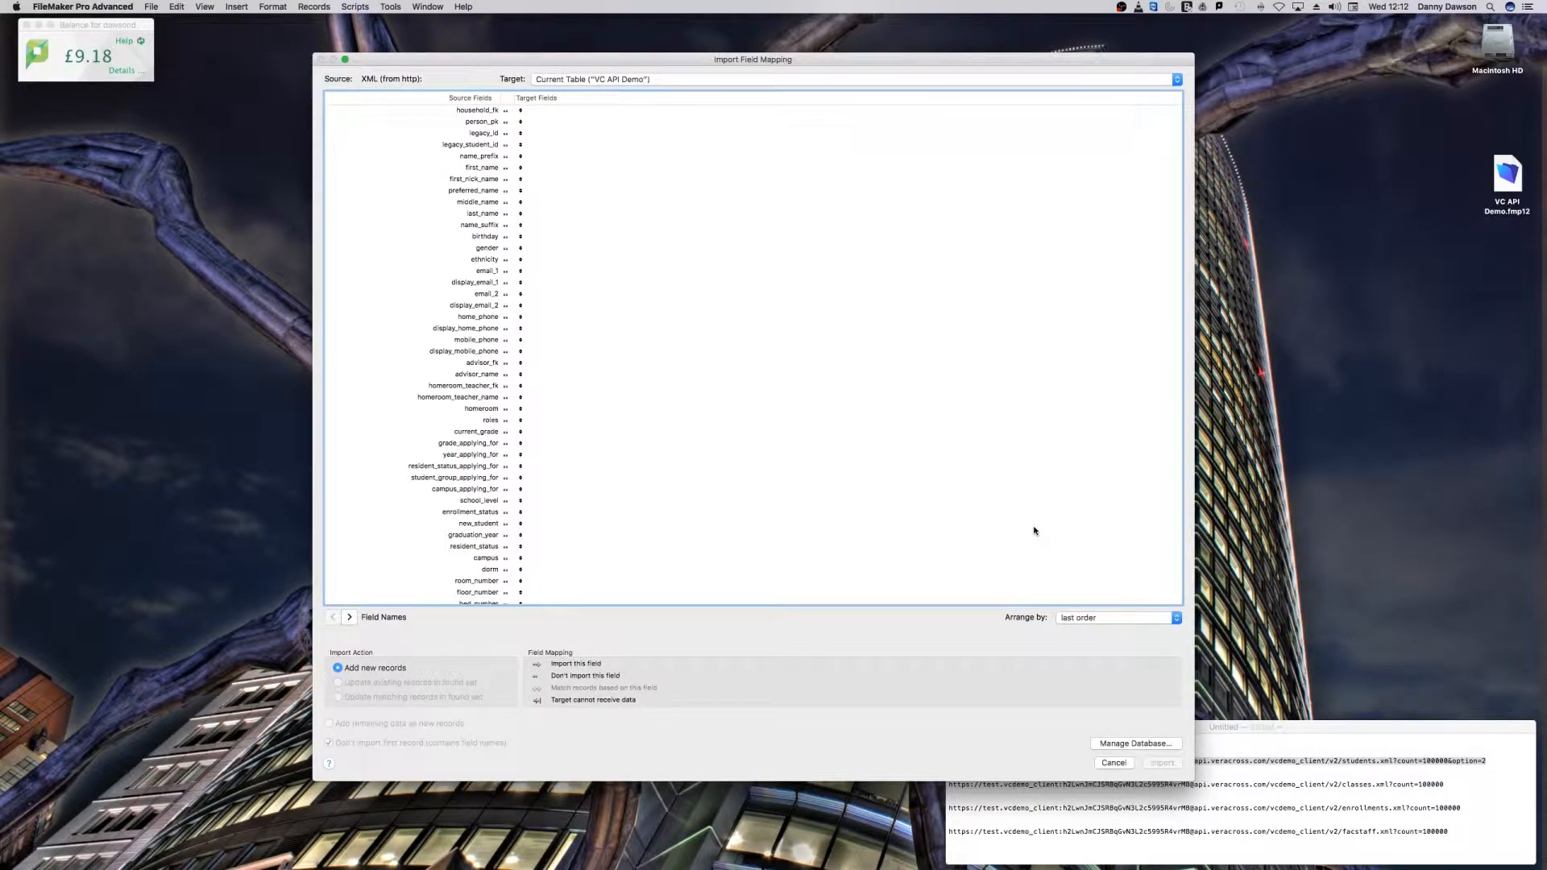
# Step: Reposition the import mapping dialog, widen its source column, and examine the first several student records before returning to the field names
pyautogui.moveTo(542, 59); pyautogui.dragTo(450, 54)
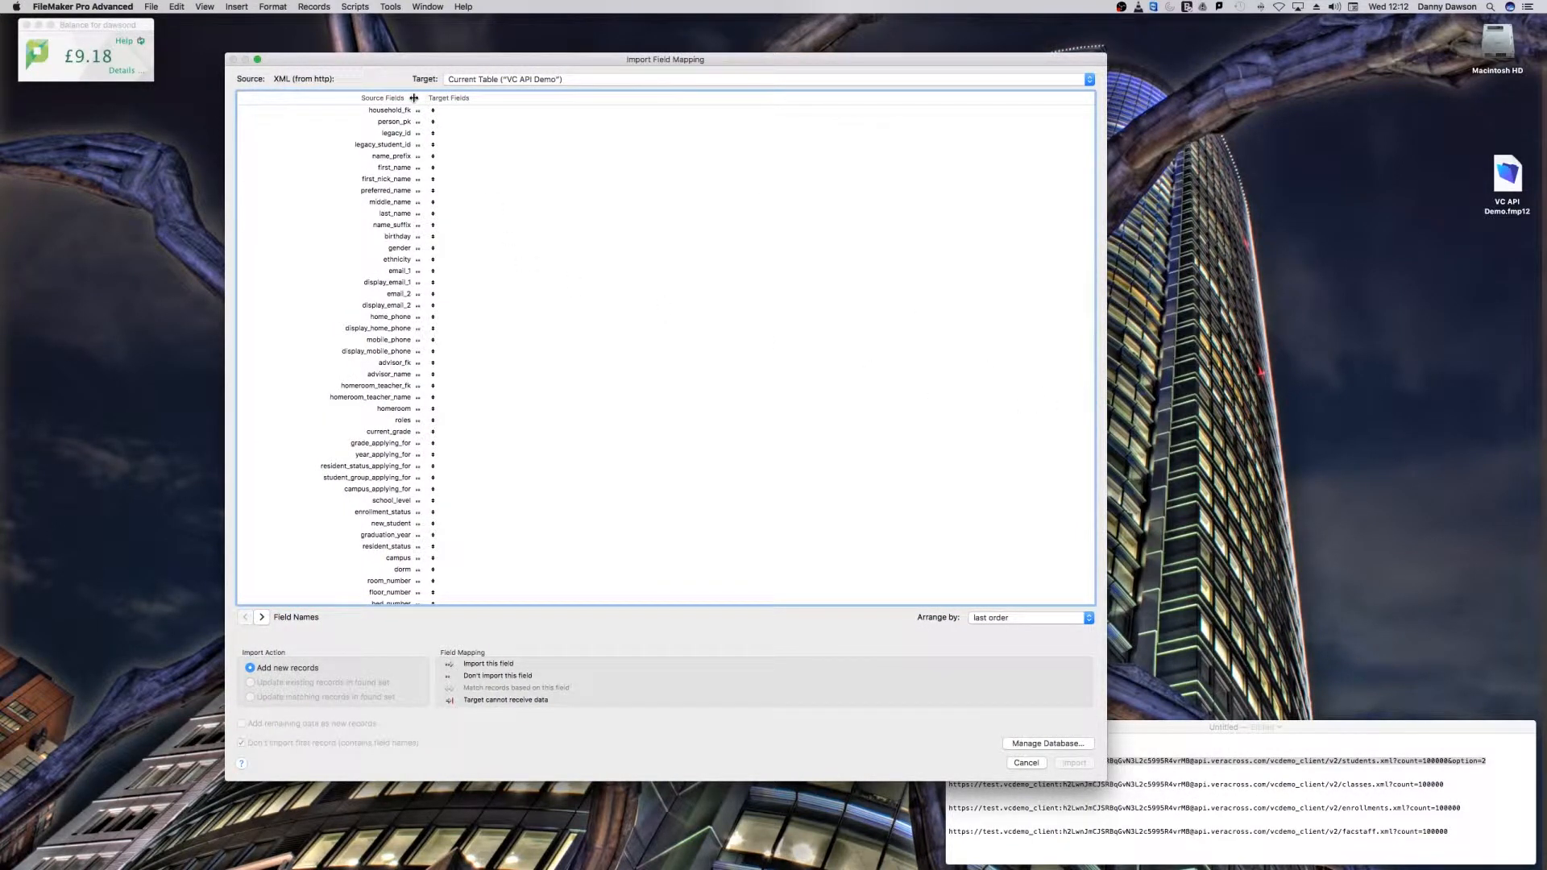
pyautogui.moveTo(412, 95); pyautogui.dragTo(554, 95)
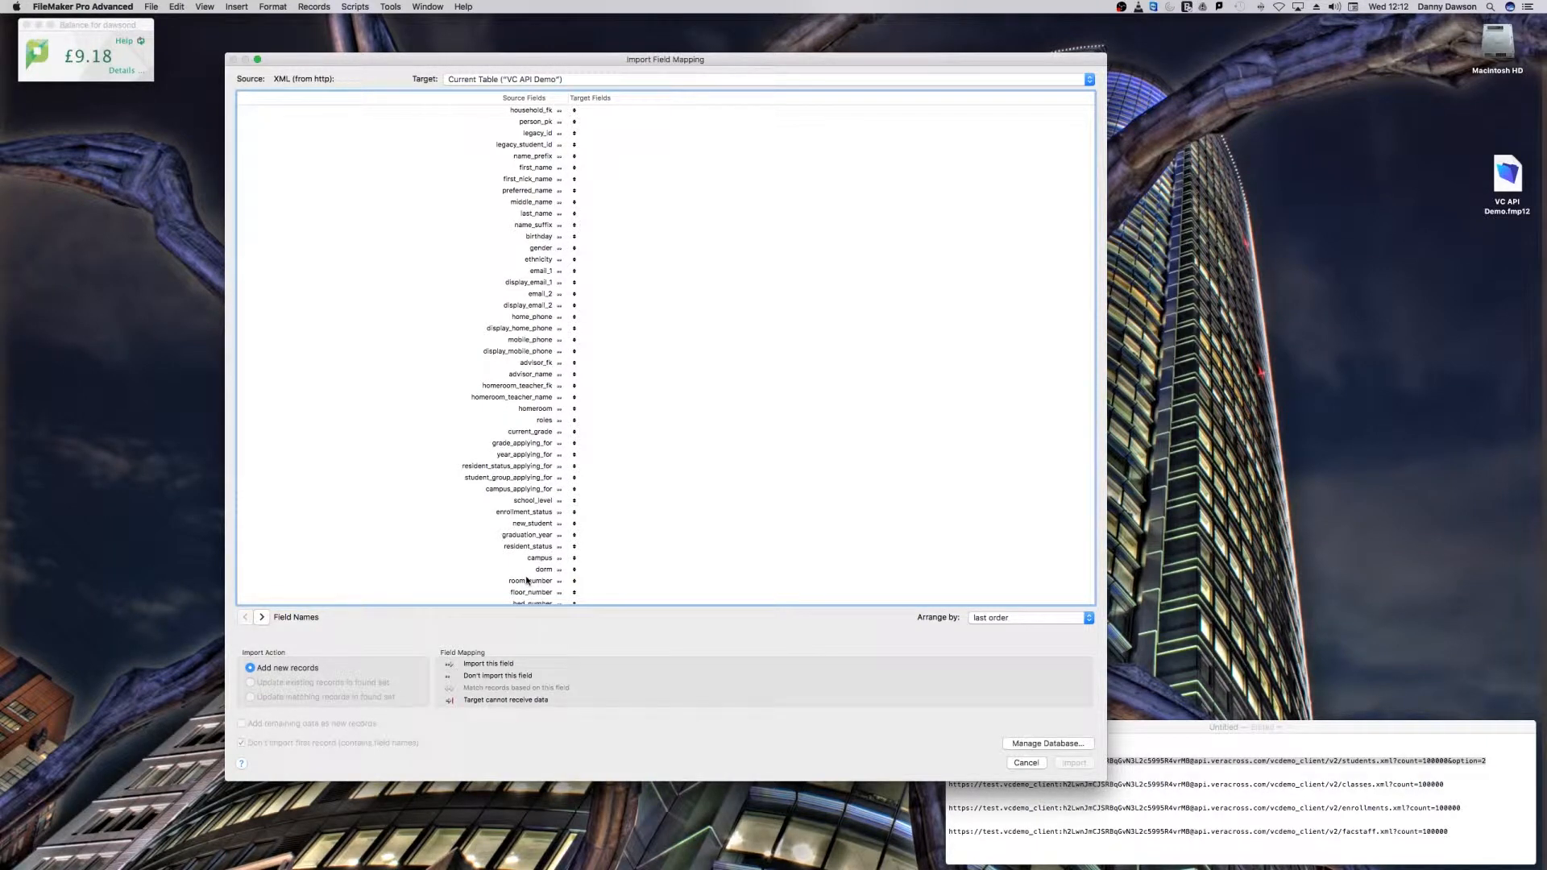
pyautogui.click(262, 618)
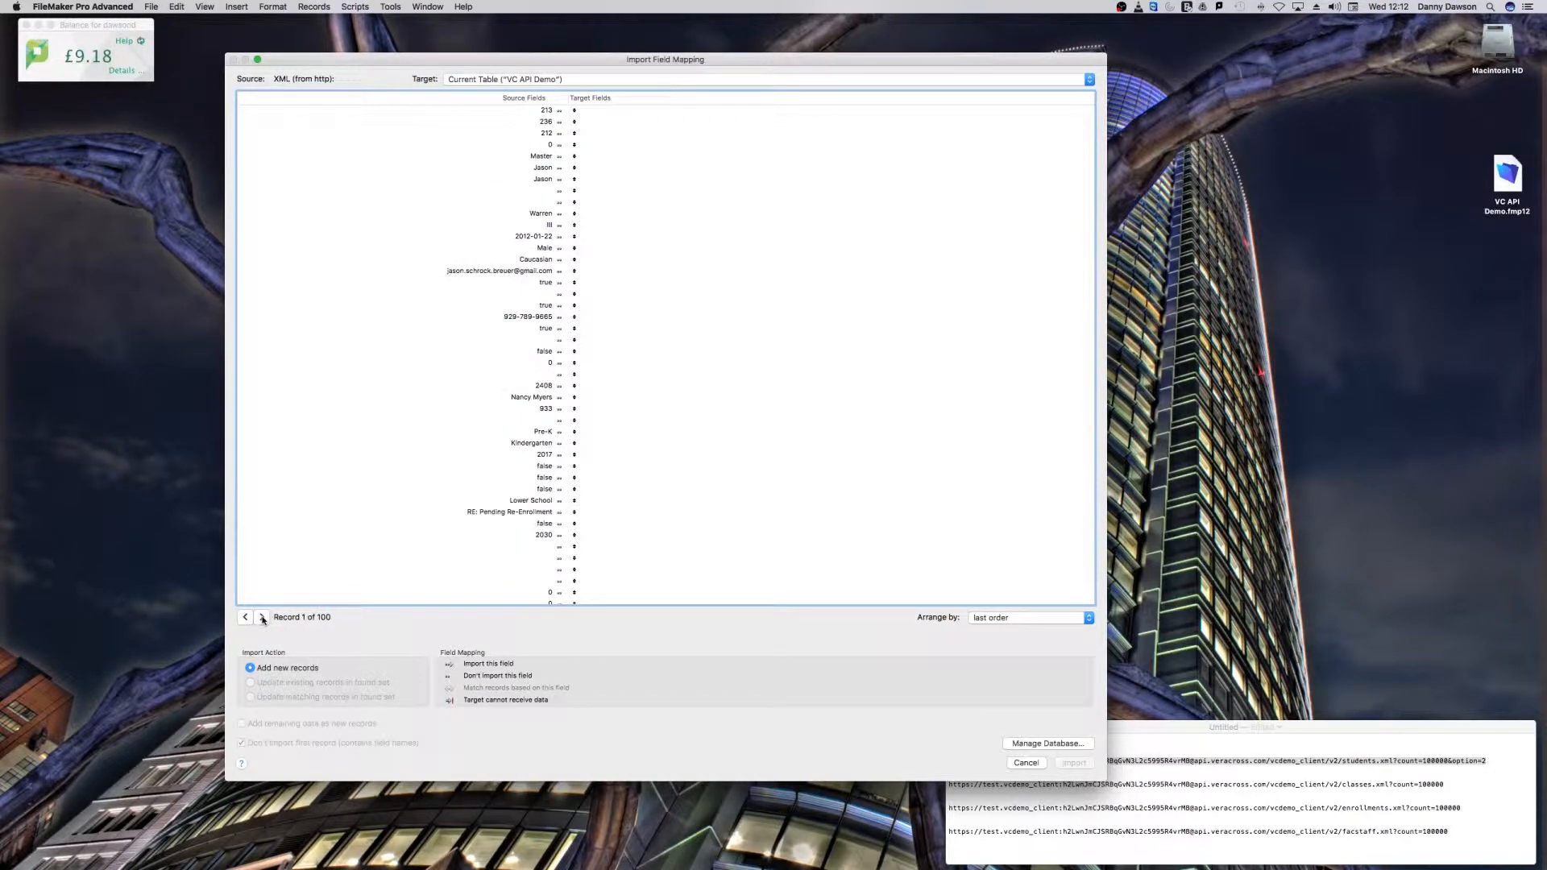
pyautogui.click(262, 618)
pyautogui.click(261, 618)
pyautogui.click(262, 618)
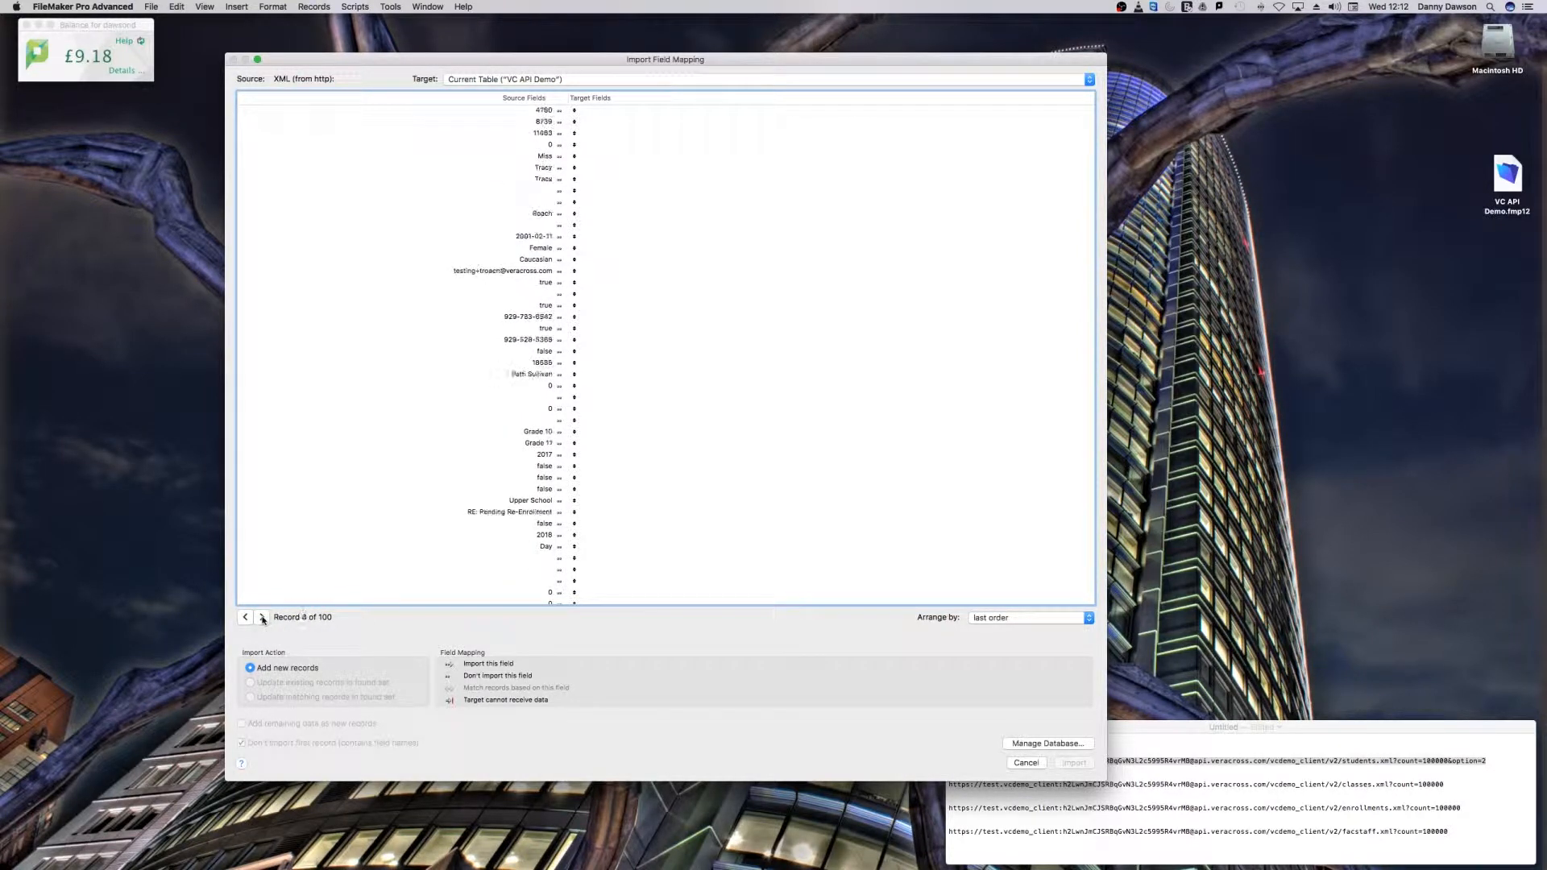
pyautogui.click(262, 618)
pyautogui.click(262, 619)
pyautogui.click(262, 618)
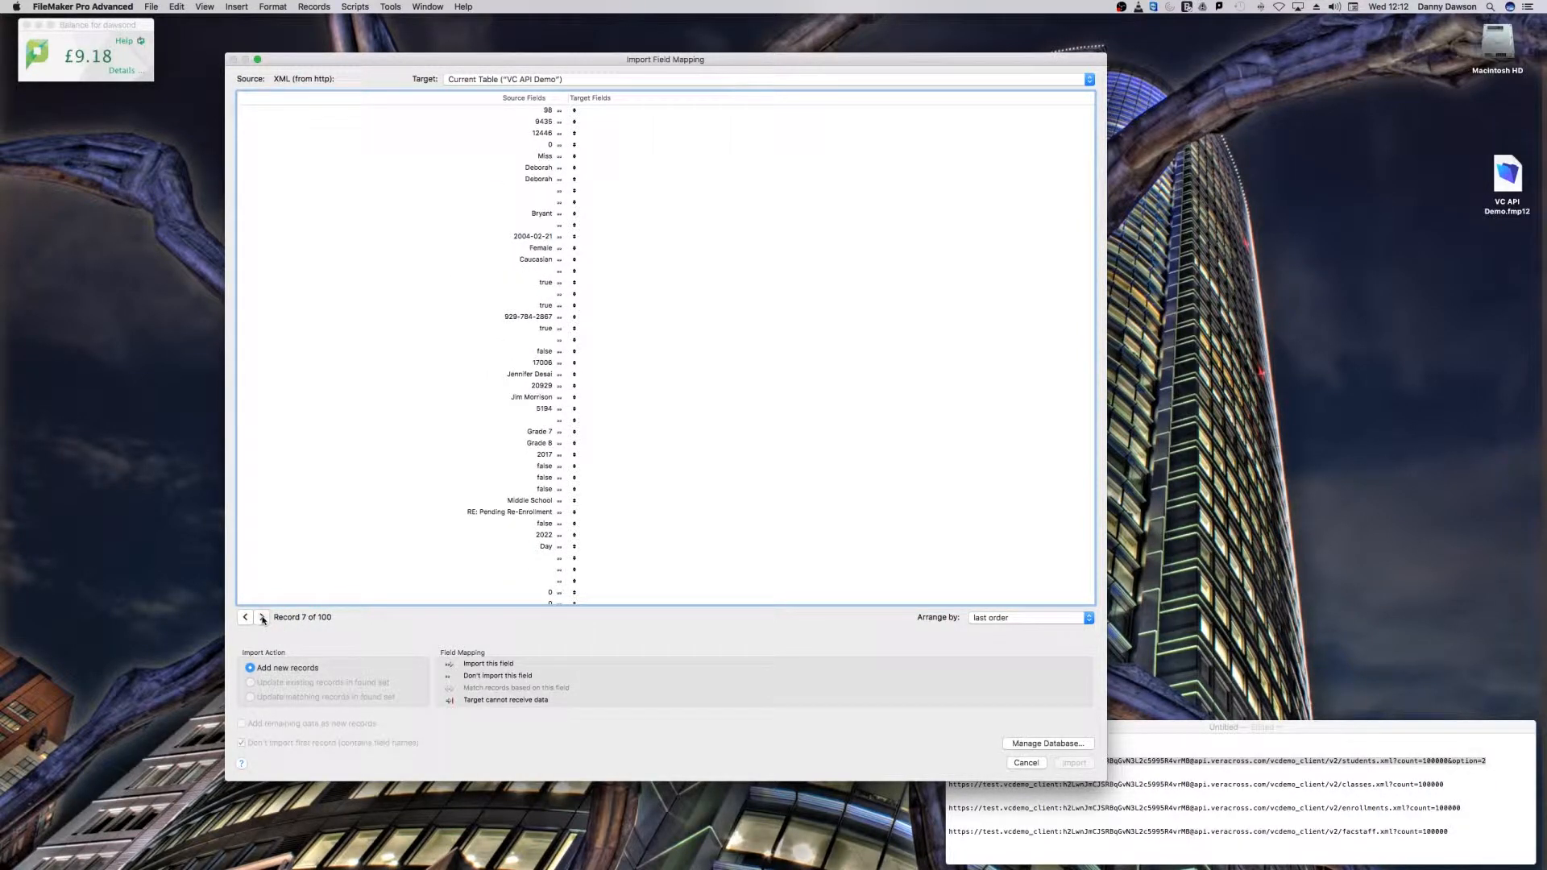
pyautogui.click(262, 618)
pyautogui.click(261, 618)
pyautogui.click(249, 619)
pyautogui.click(248, 618)
pyautogui.click(249, 619)
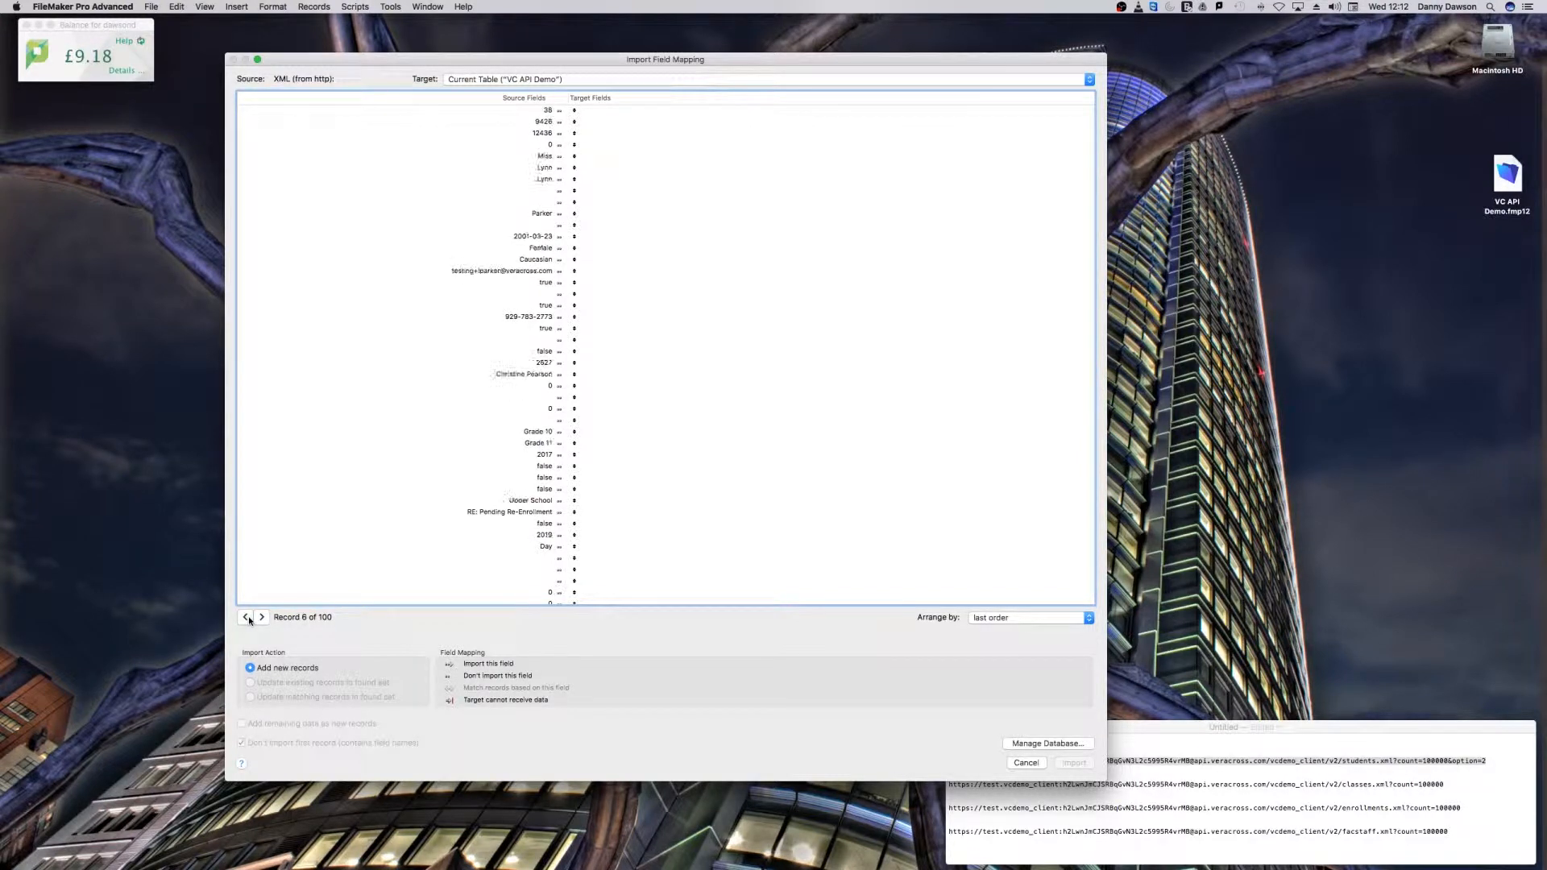
pyautogui.click(249, 619)
pyautogui.click(249, 619)
pyautogui.click(249, 619)
pyautogui.click(248, 619)
pyautogui.click(249, 619)
pyautogui.click(248, 619)
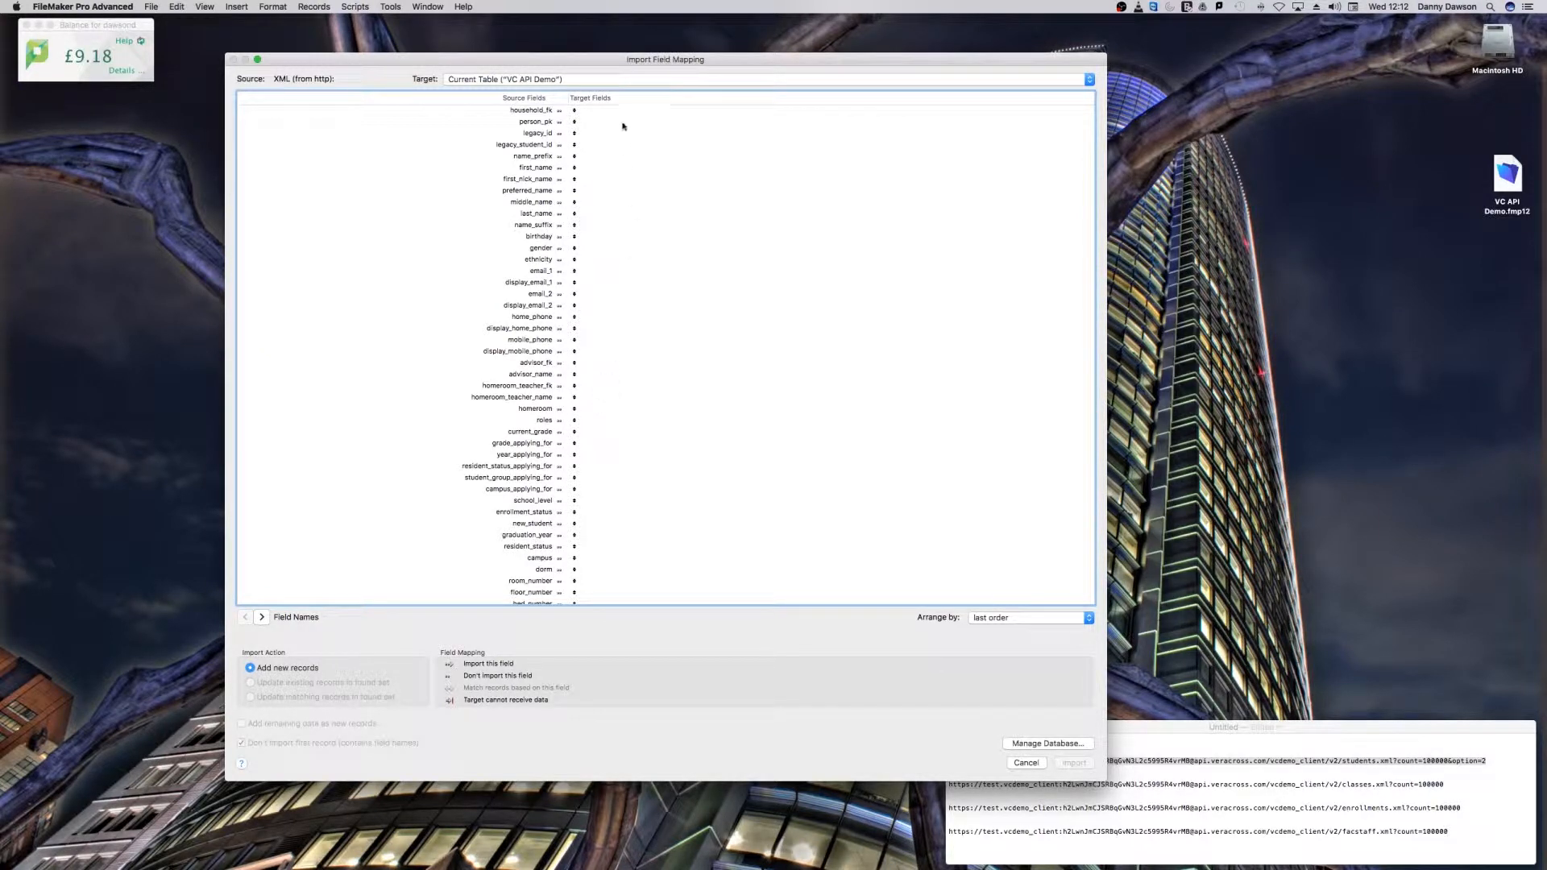
# Step: Set the import target to a new table, review the matched fields, and import the student records
pyautogui.click(629, 80)
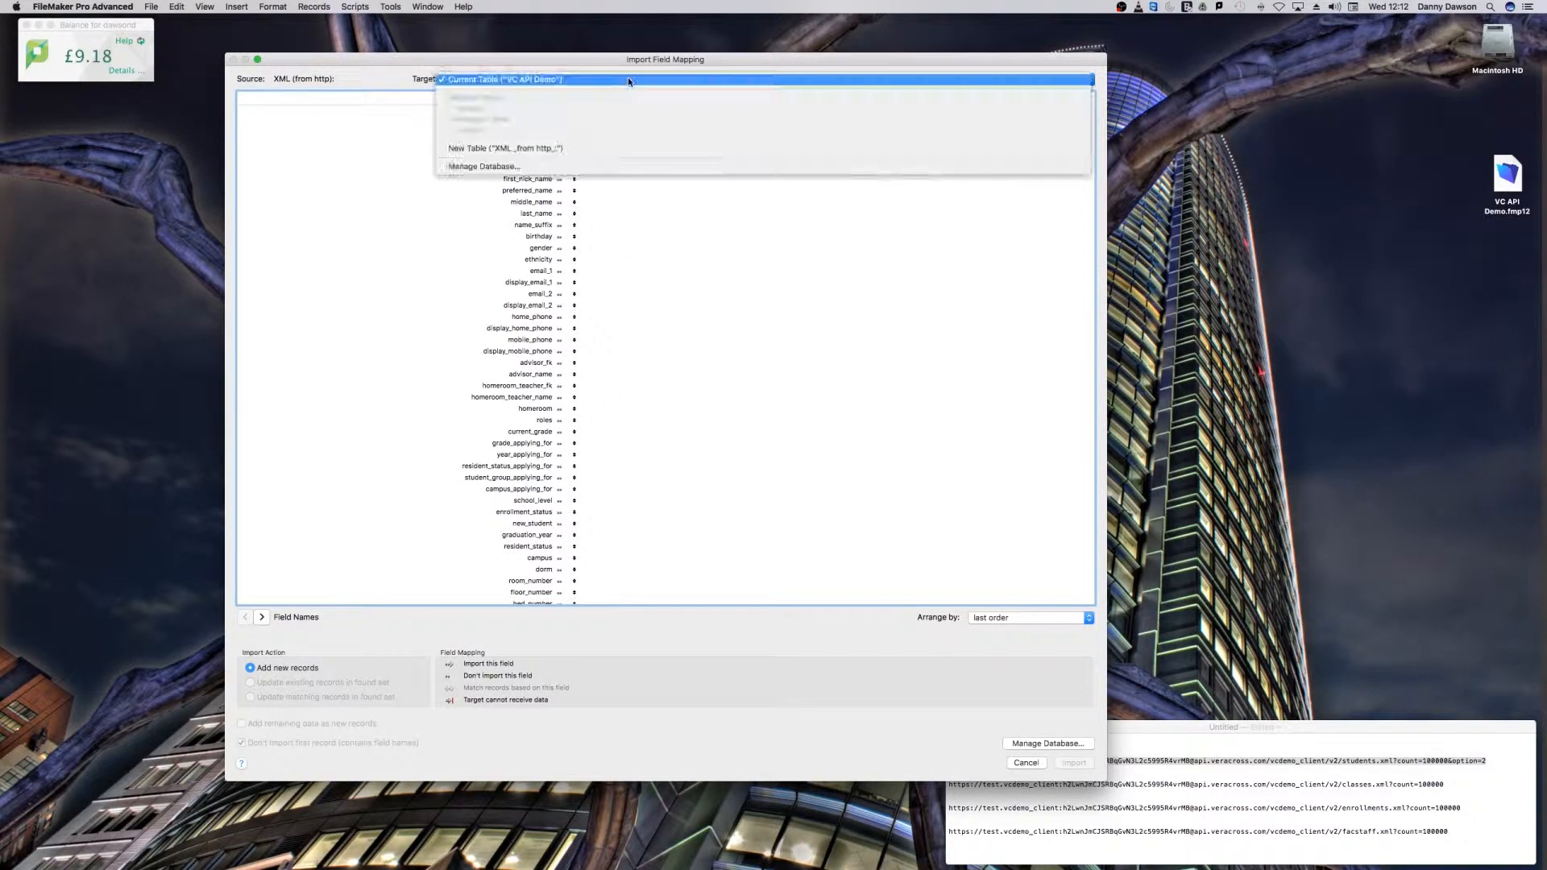
pyautogui.click(621, 149)
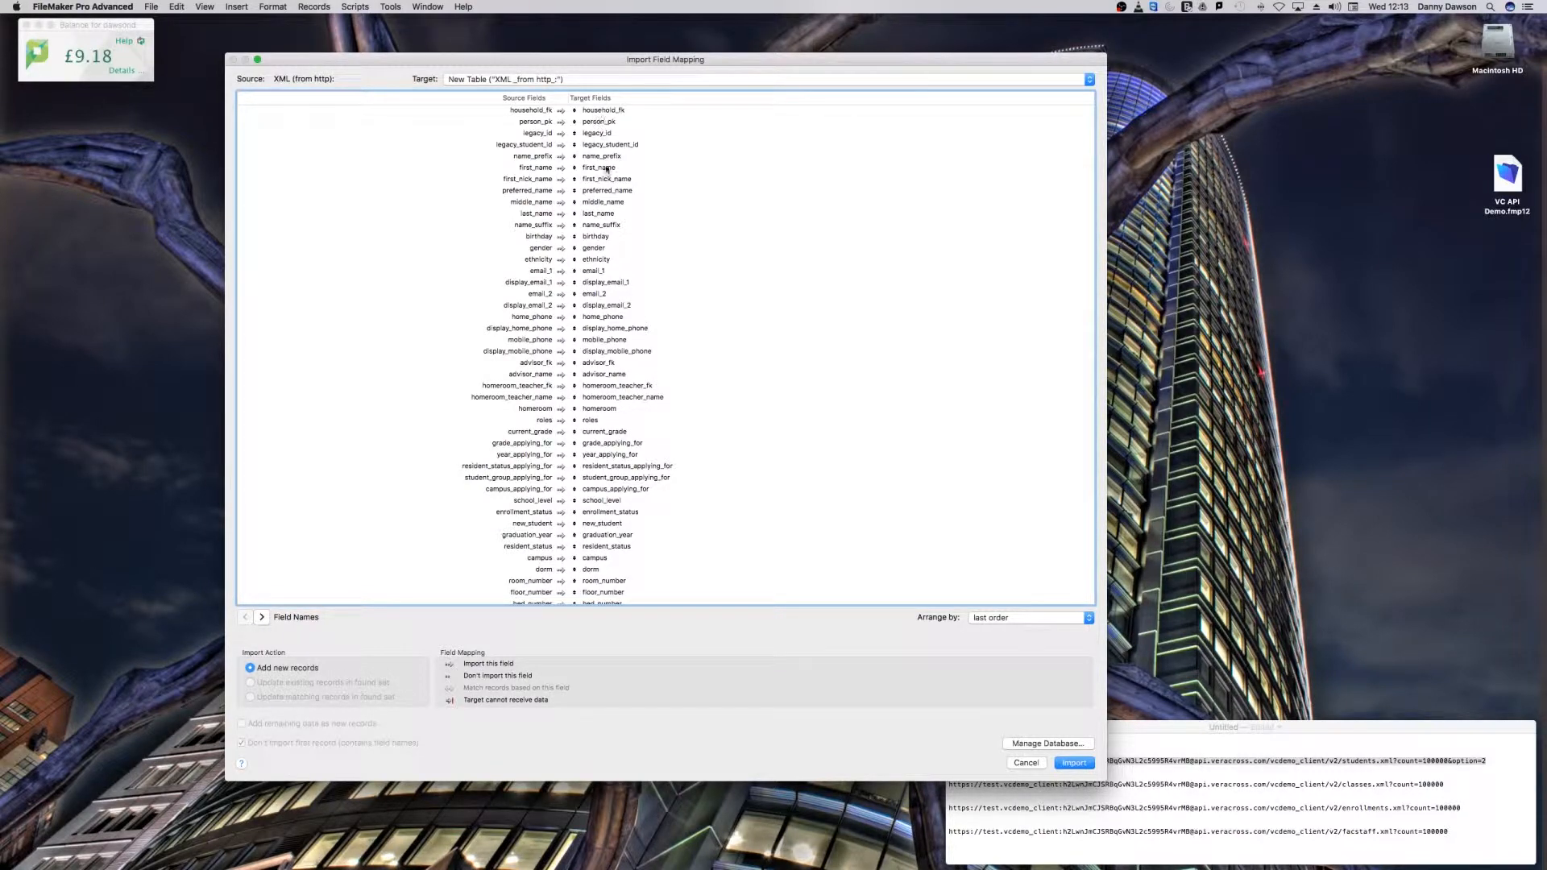
pyautogui.scroll(-5, 569, 412)
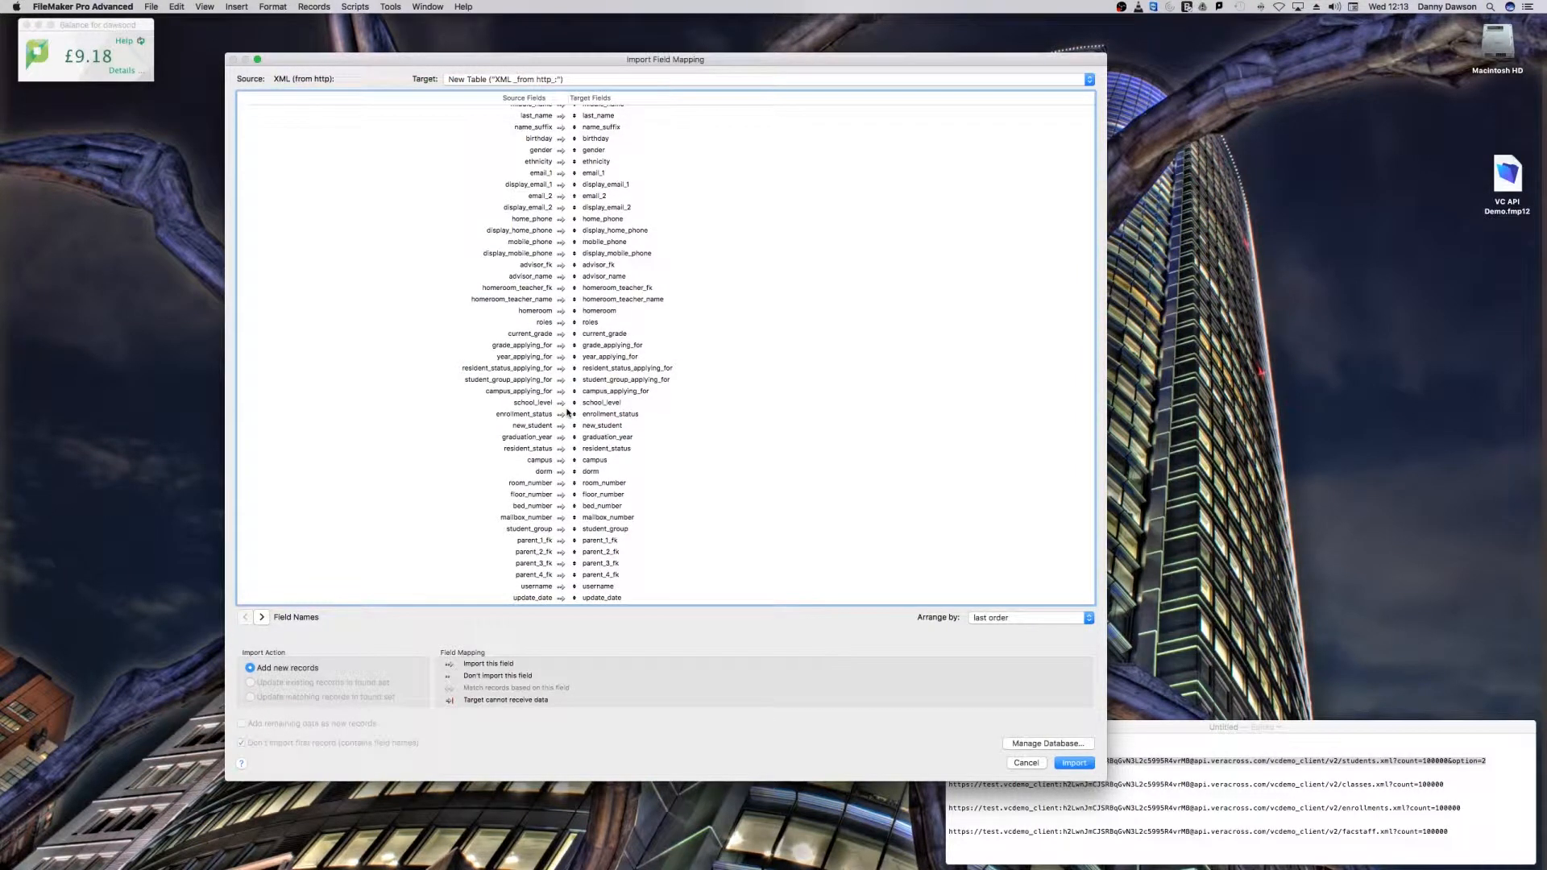
pyautogui.scroll(5, 568, 412)
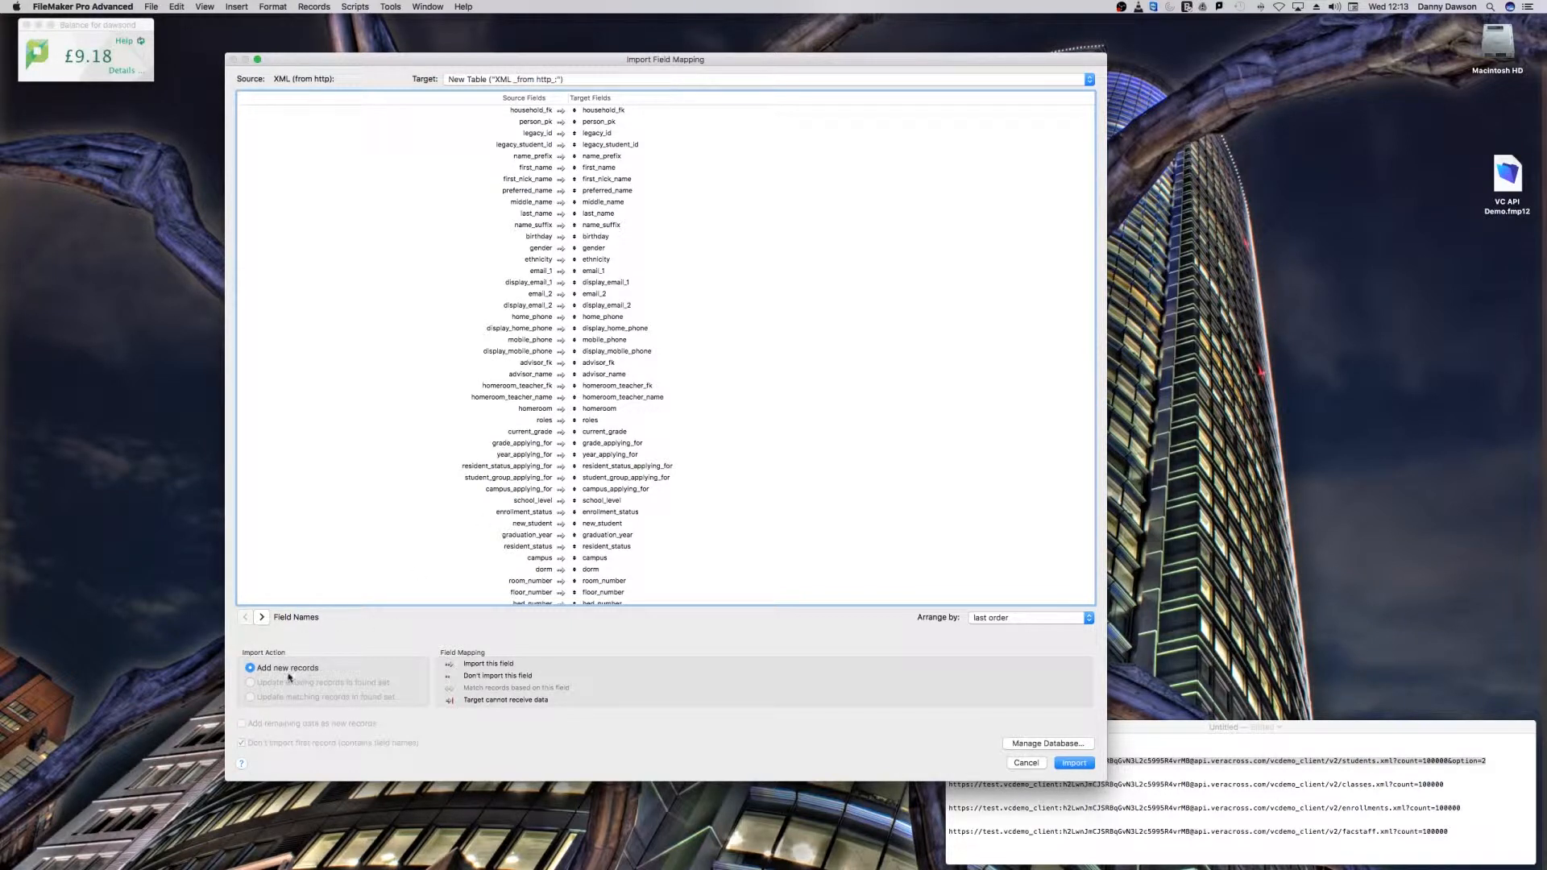
pyautogui.click(1075, 762)
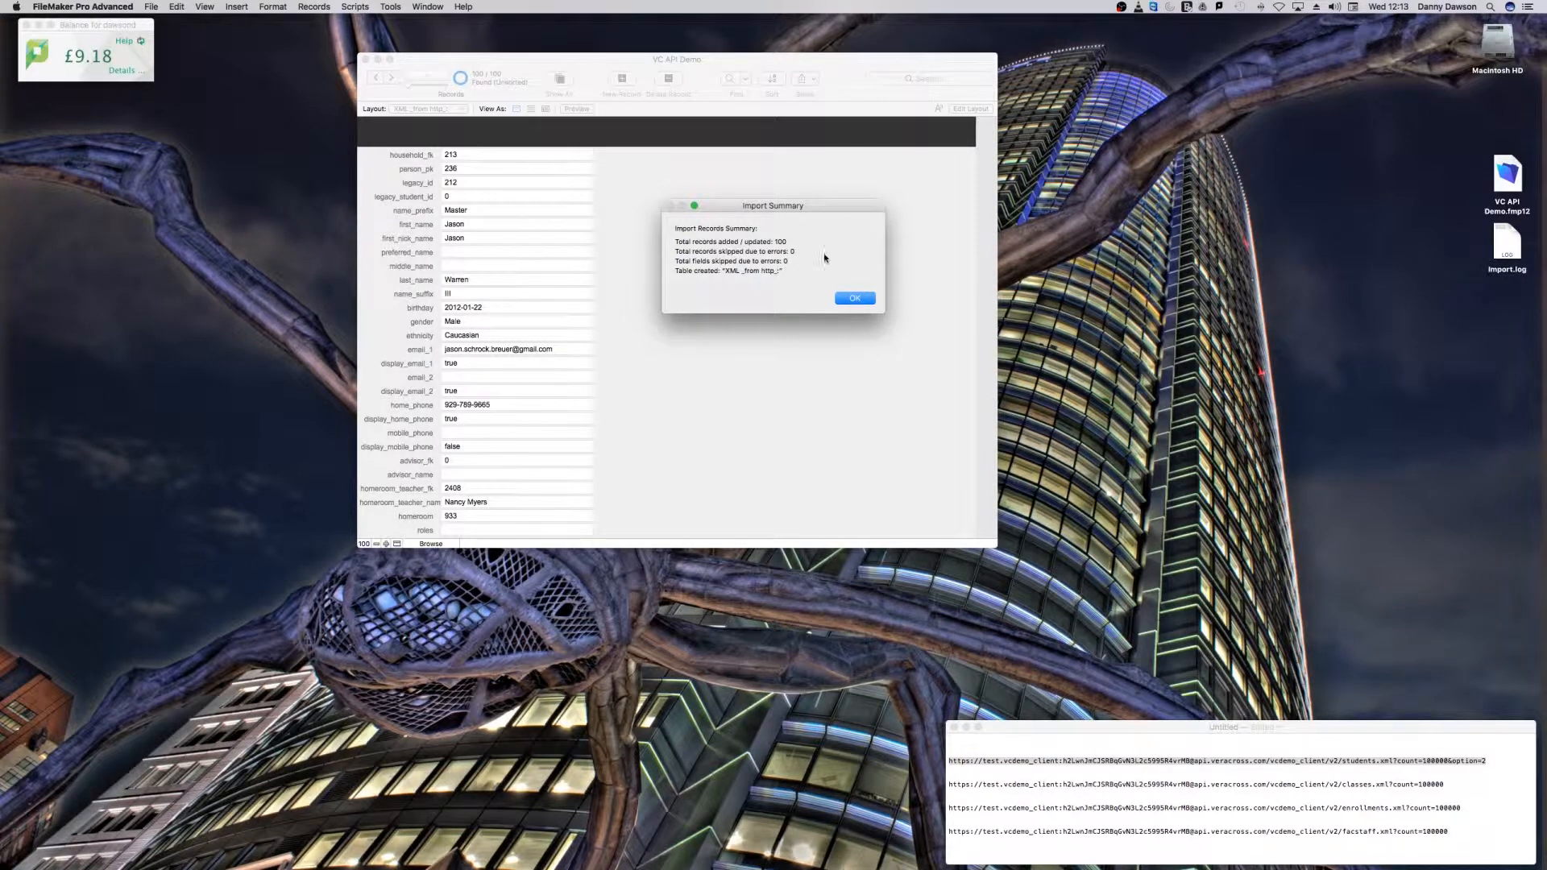
pyautogui.click(870, 299)
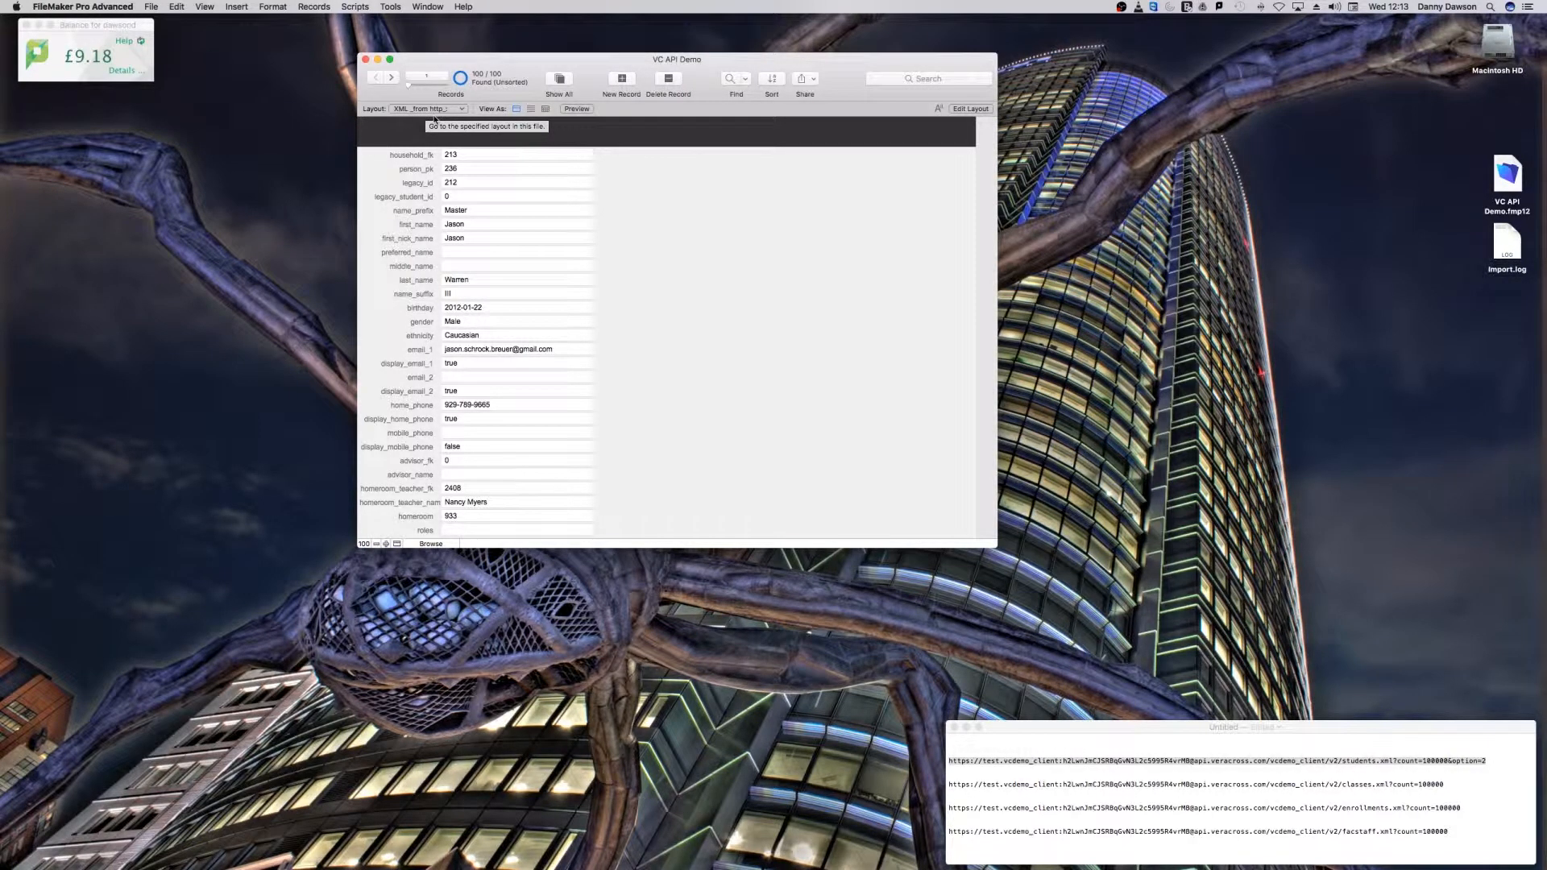
# Step: Rename the newly imported table as Students in the database definition and save the change
pyautogui.click(151, 6)
pyautogui.moveTo(200, 121)
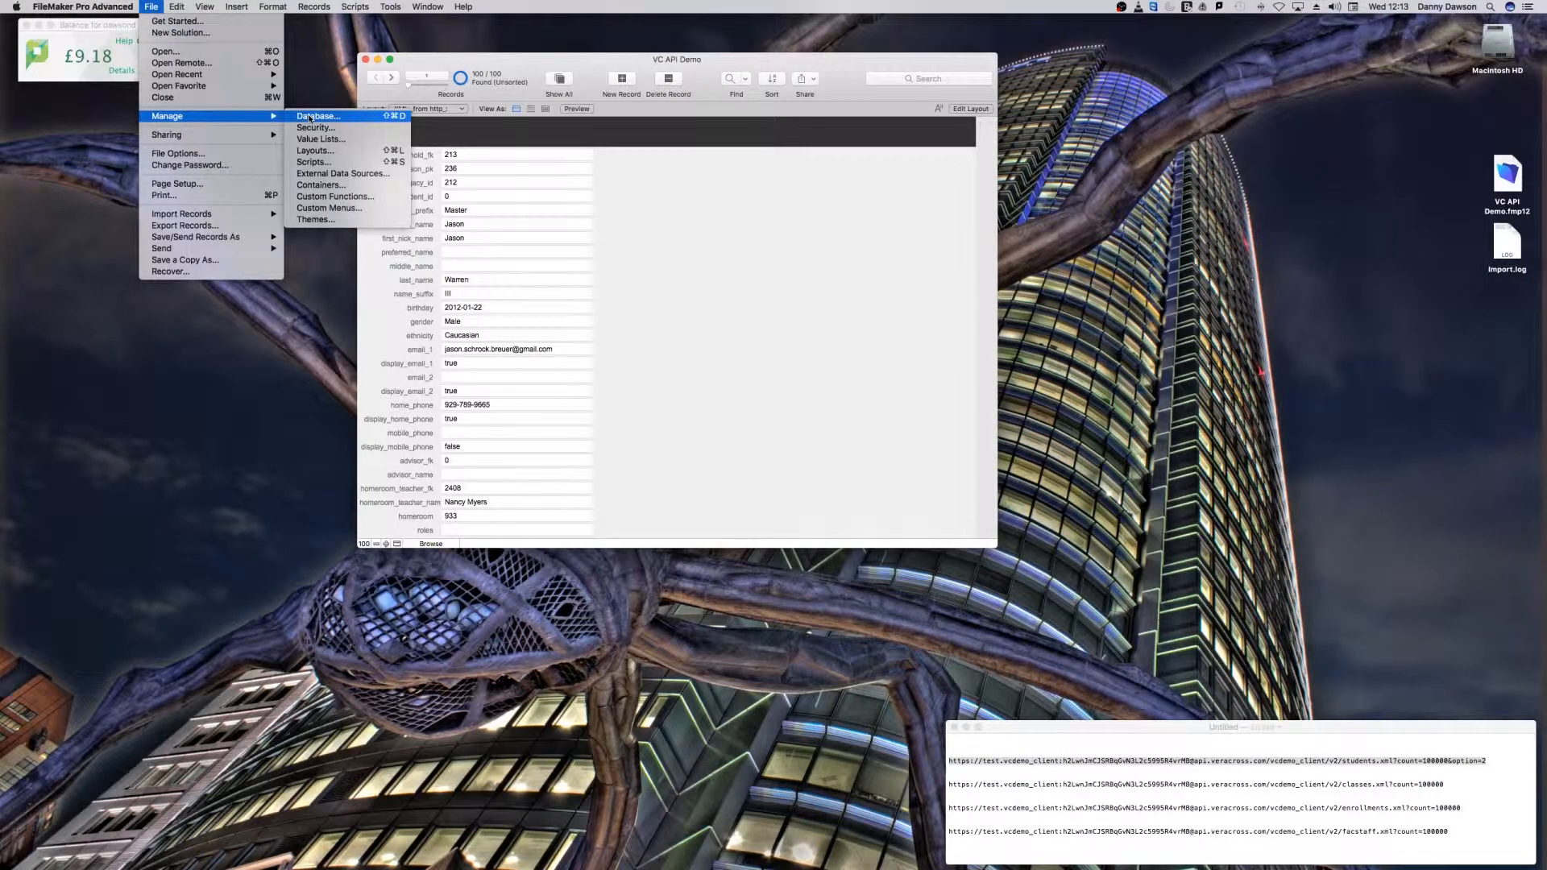
pyautogui.click(309, 117)
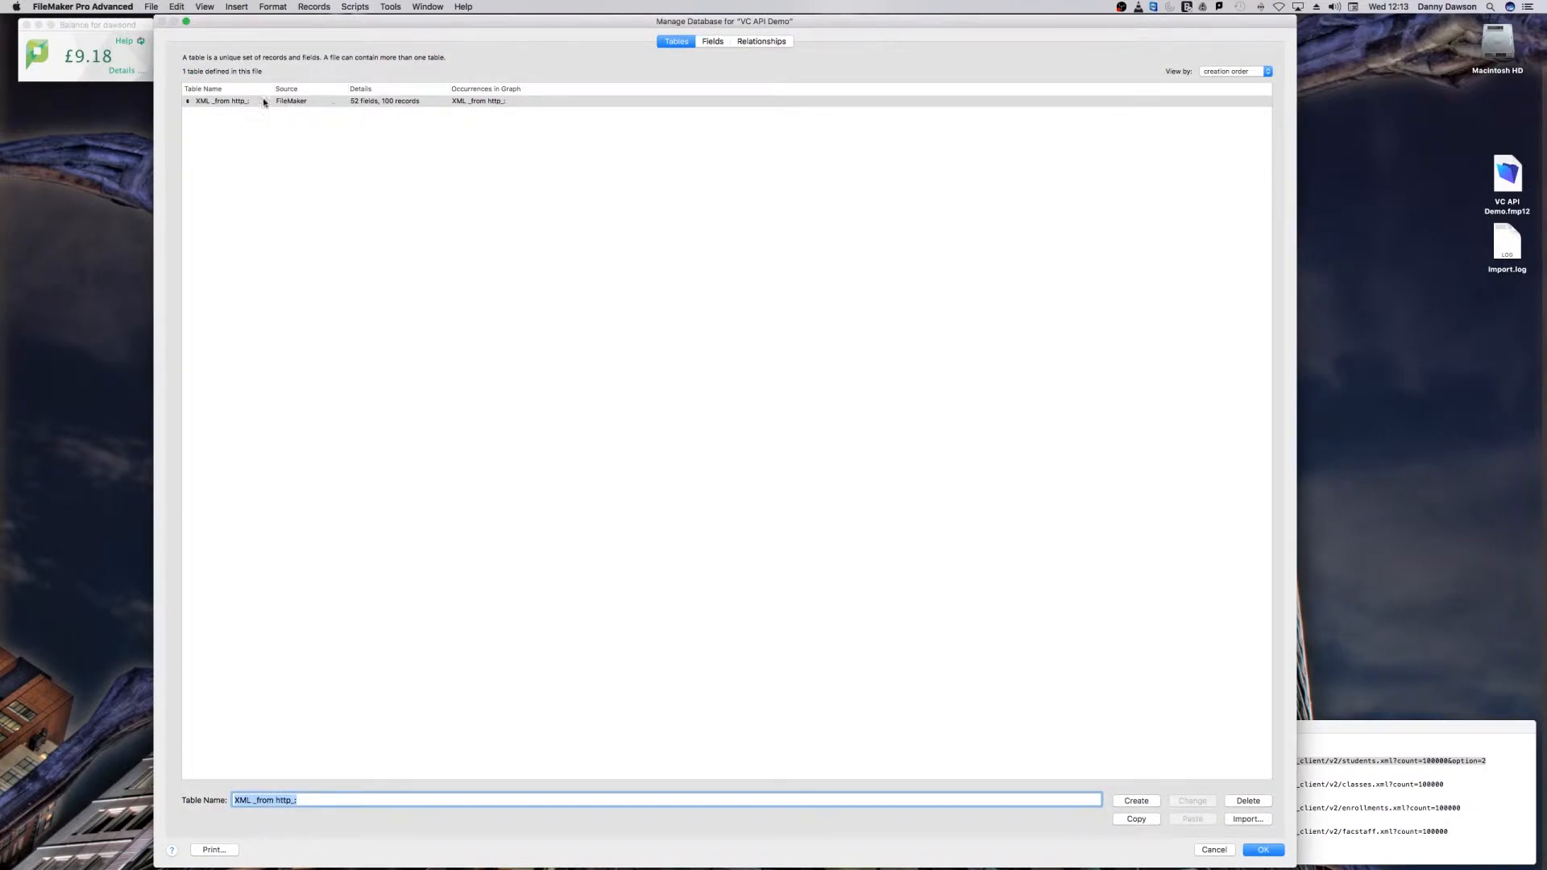
pyautogui.write('Students')
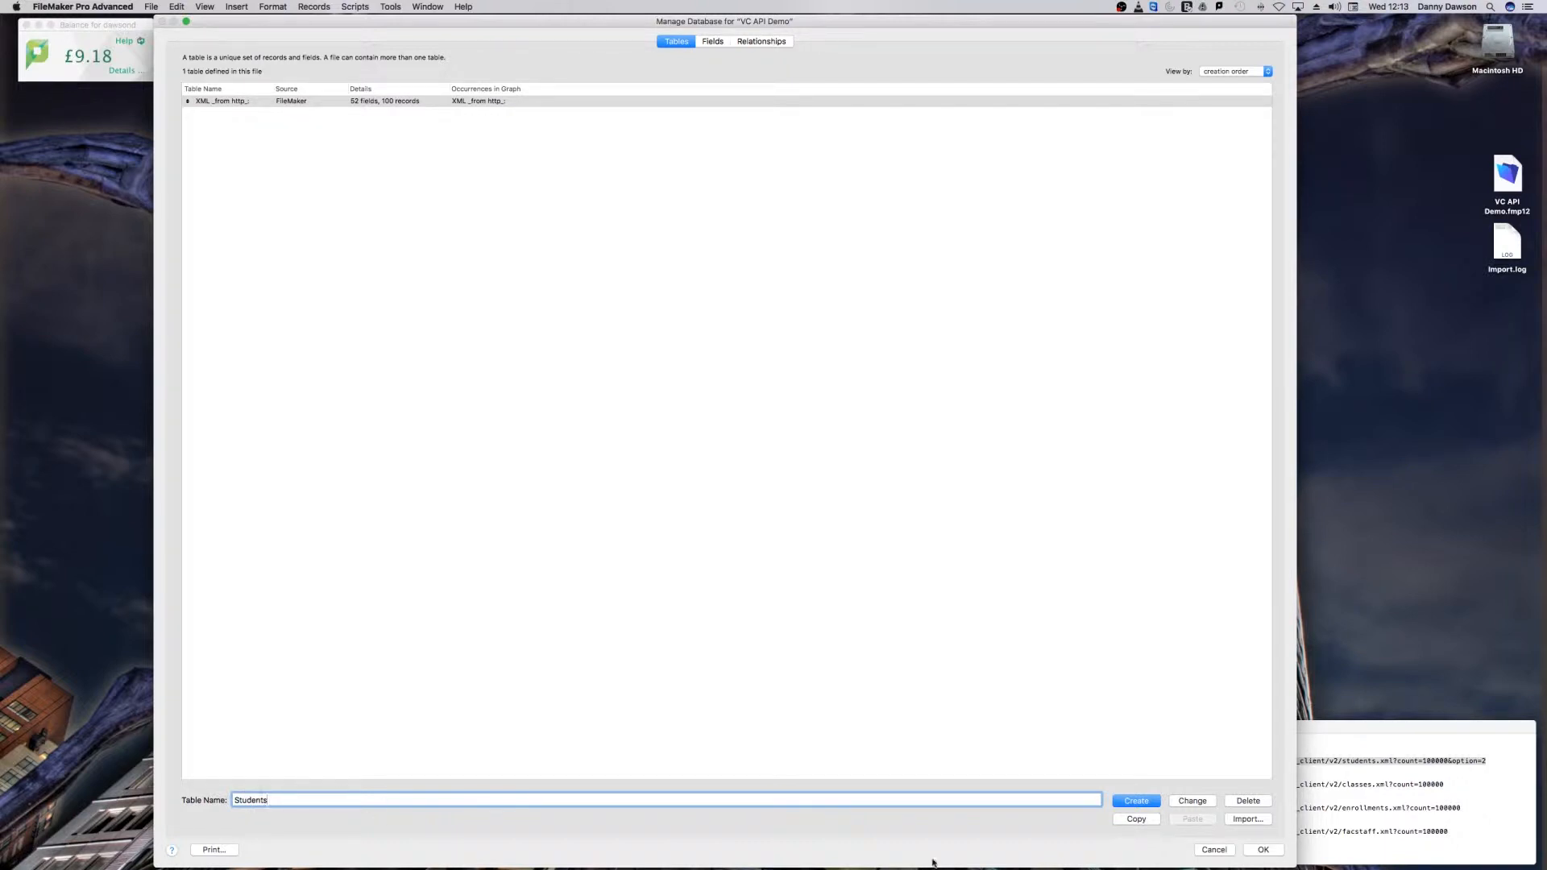
pyautogui.click(1191, 801)
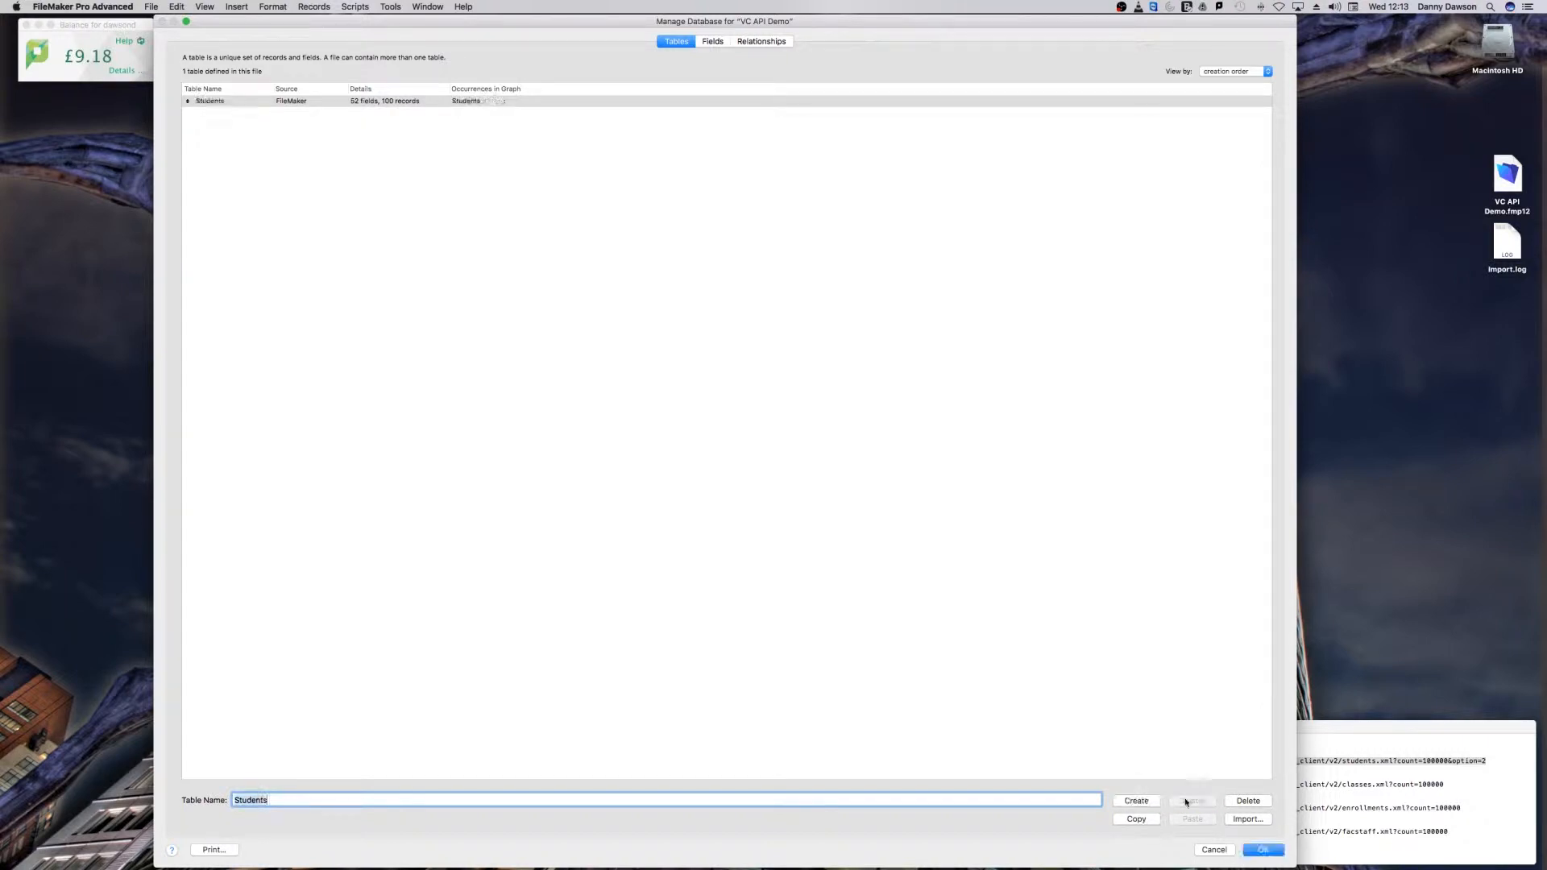
pyautogui.click(1270, 850)
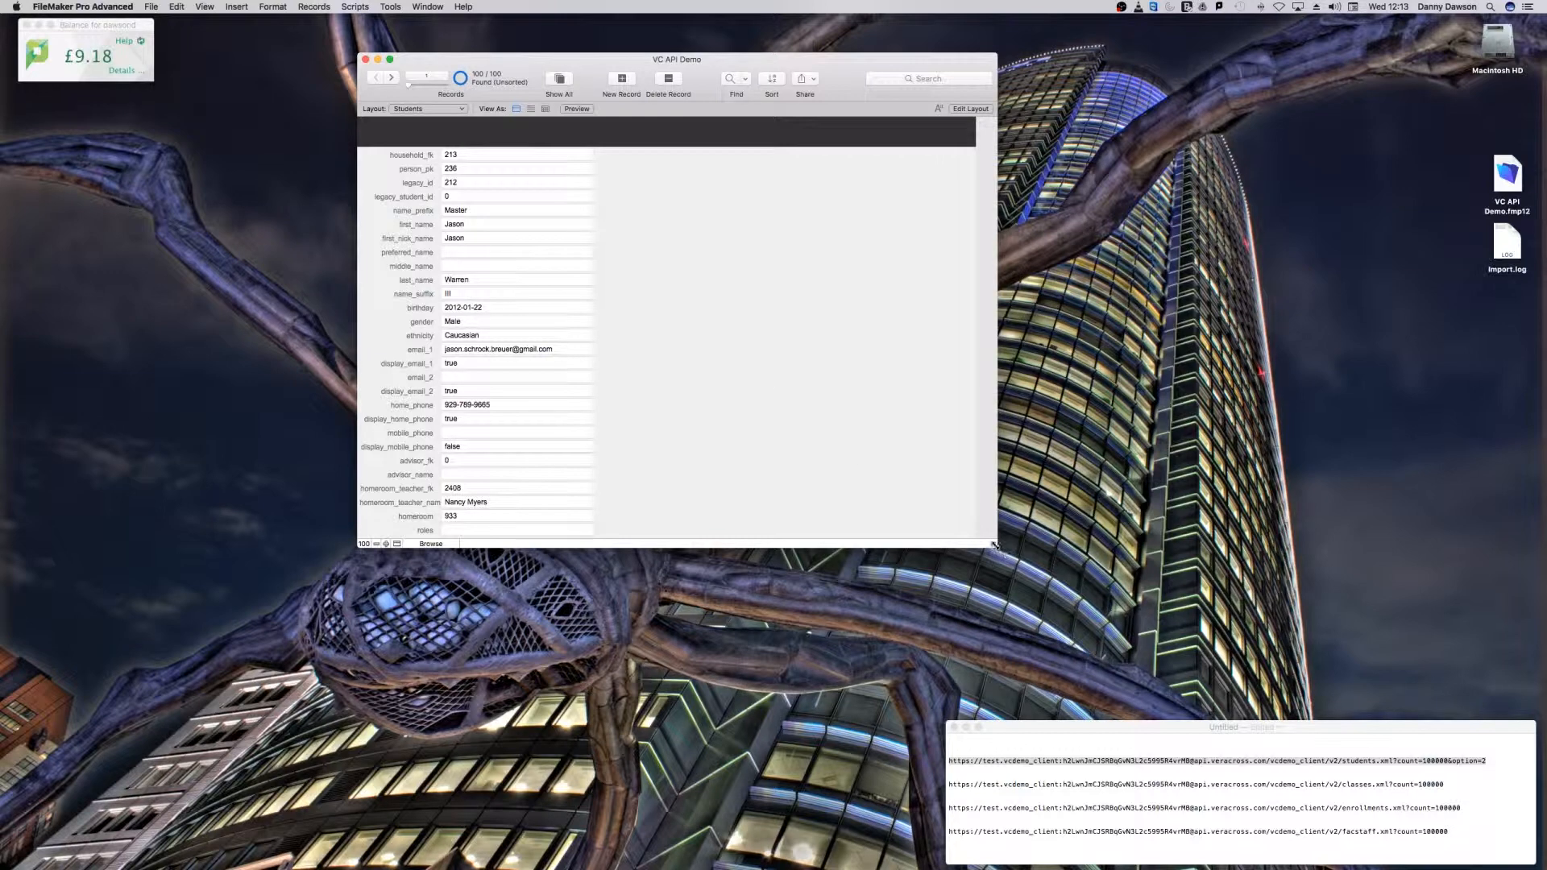
# Step: Show the Students records in Table View, enlarge and reposition the window, and look across all the imported columns
pyautogui.moveTo(997, 547); pyautogui.dragTo(1148, 672)
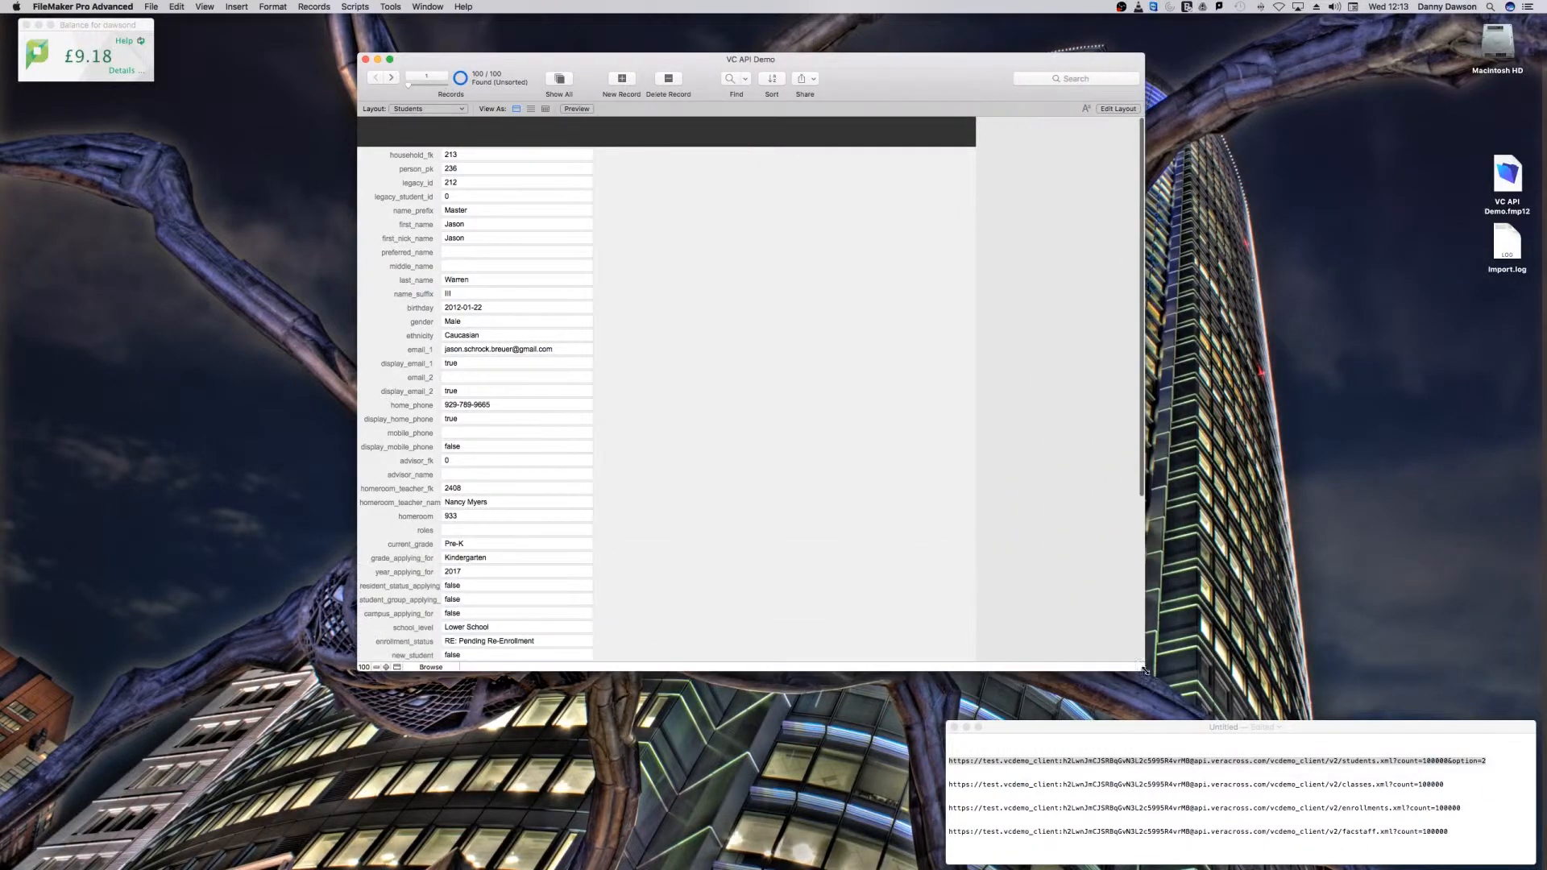
pyautogui.click(546, 110)
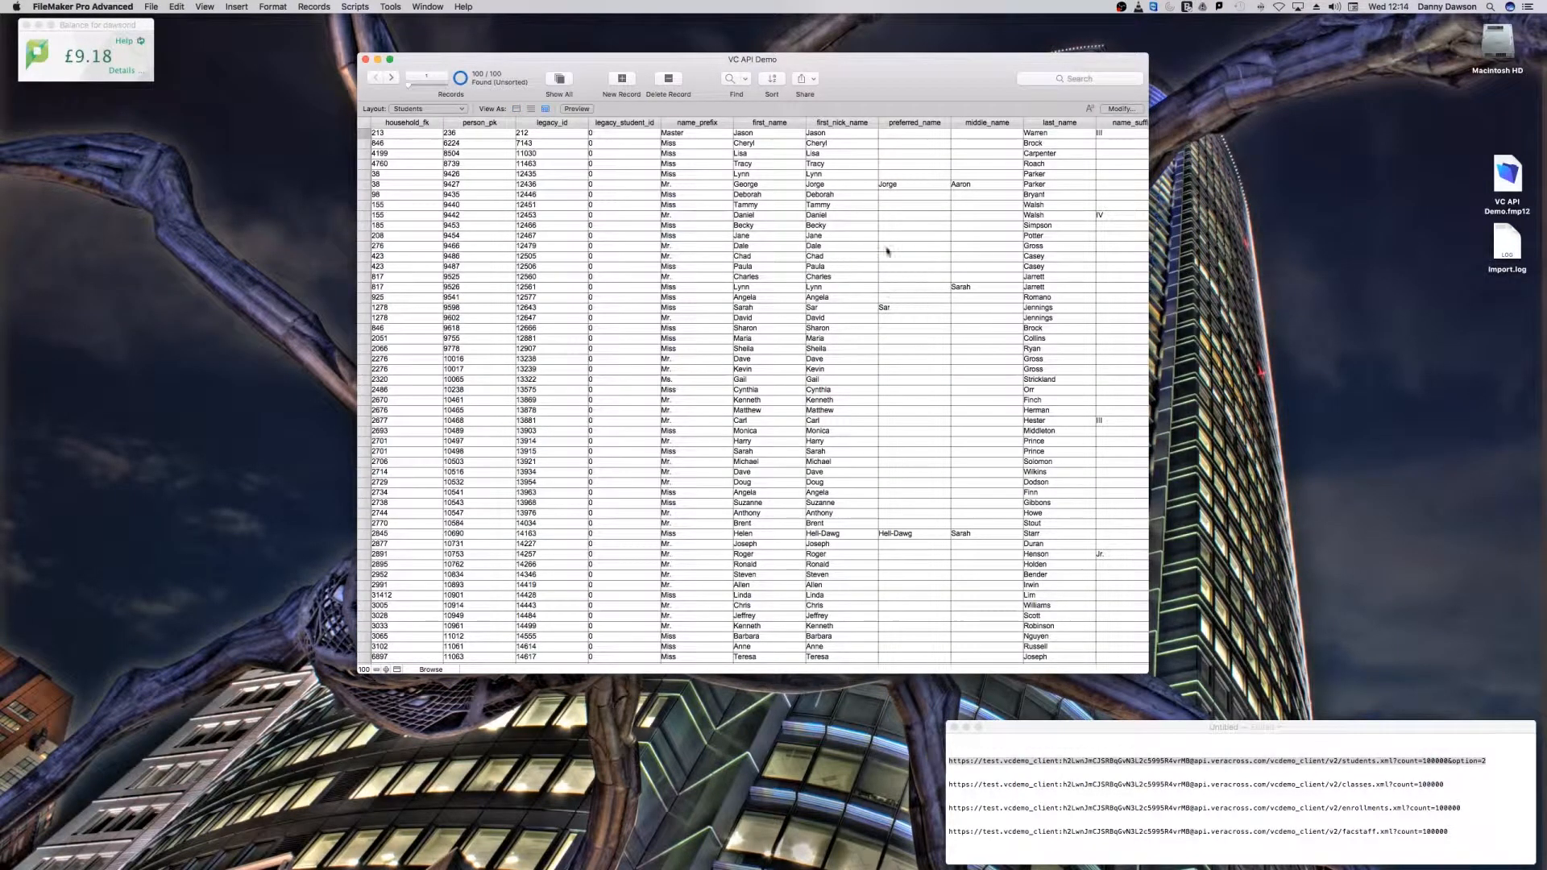
pyautogui.moveTo(609, 54); pyautogui.dragTo(394, 71)
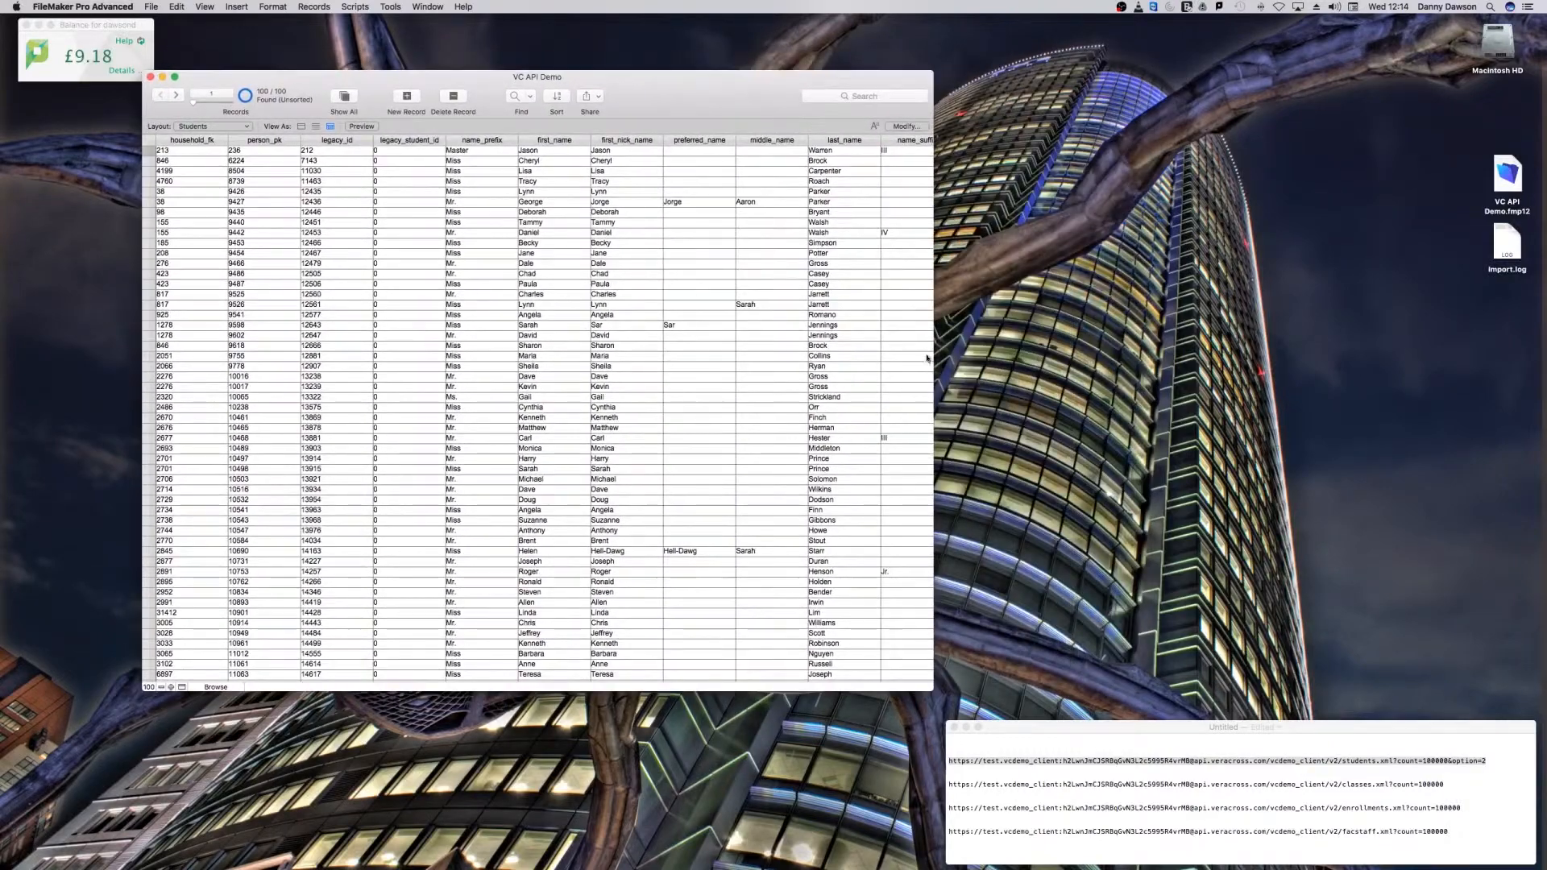
pyautogui.moveTo(1340, 382); pyautogui.dragTo(1374, 380)
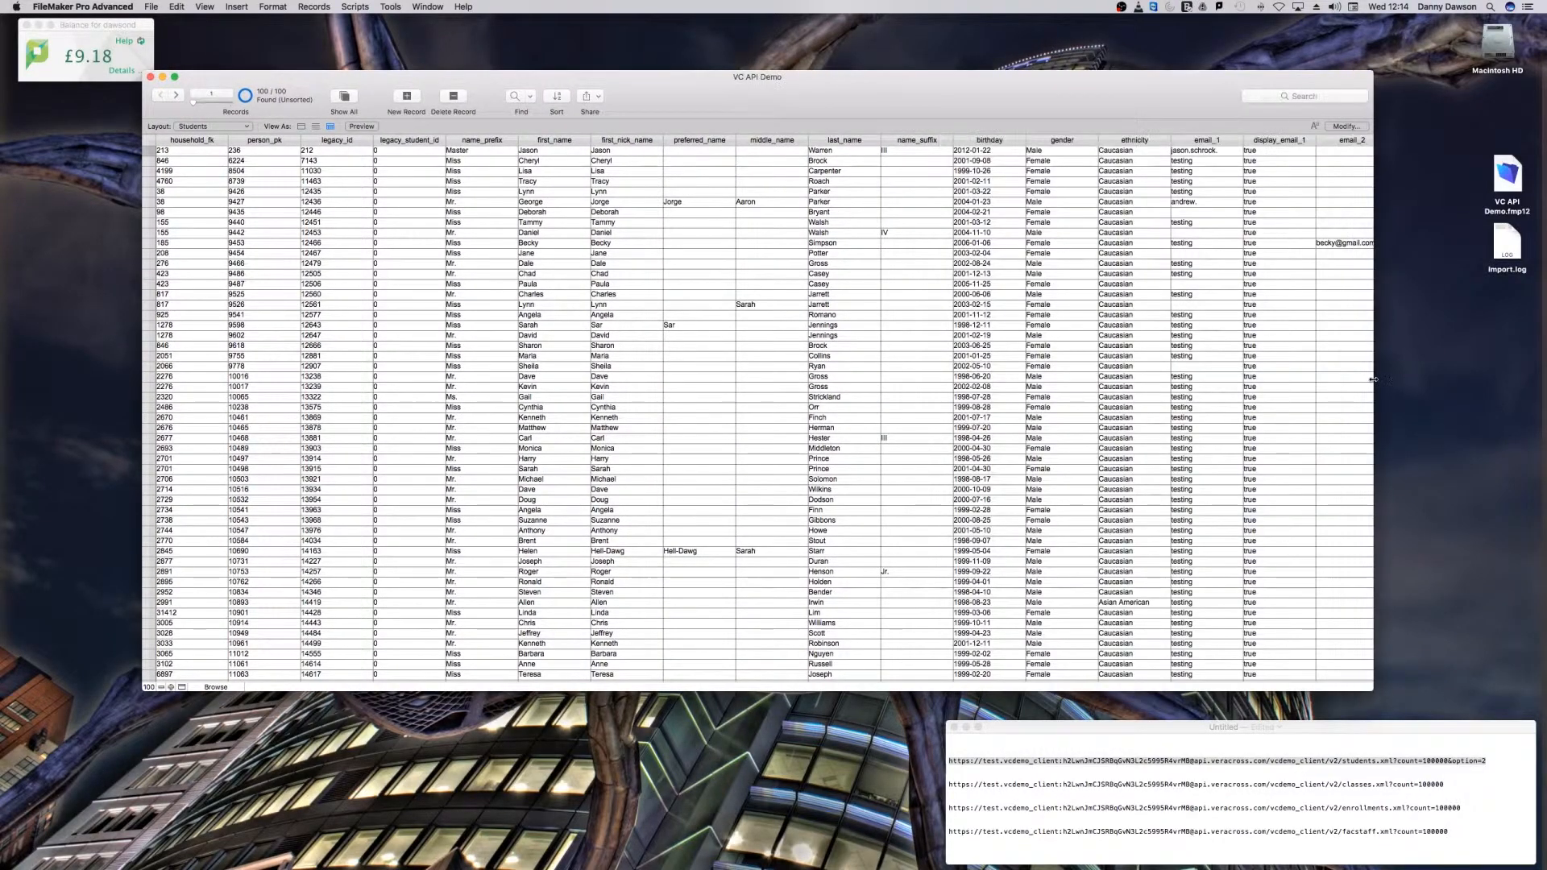
pyautogui.hscroll(5, 1239, 380)
pyautogui.hscroll(10, 1239, 379)
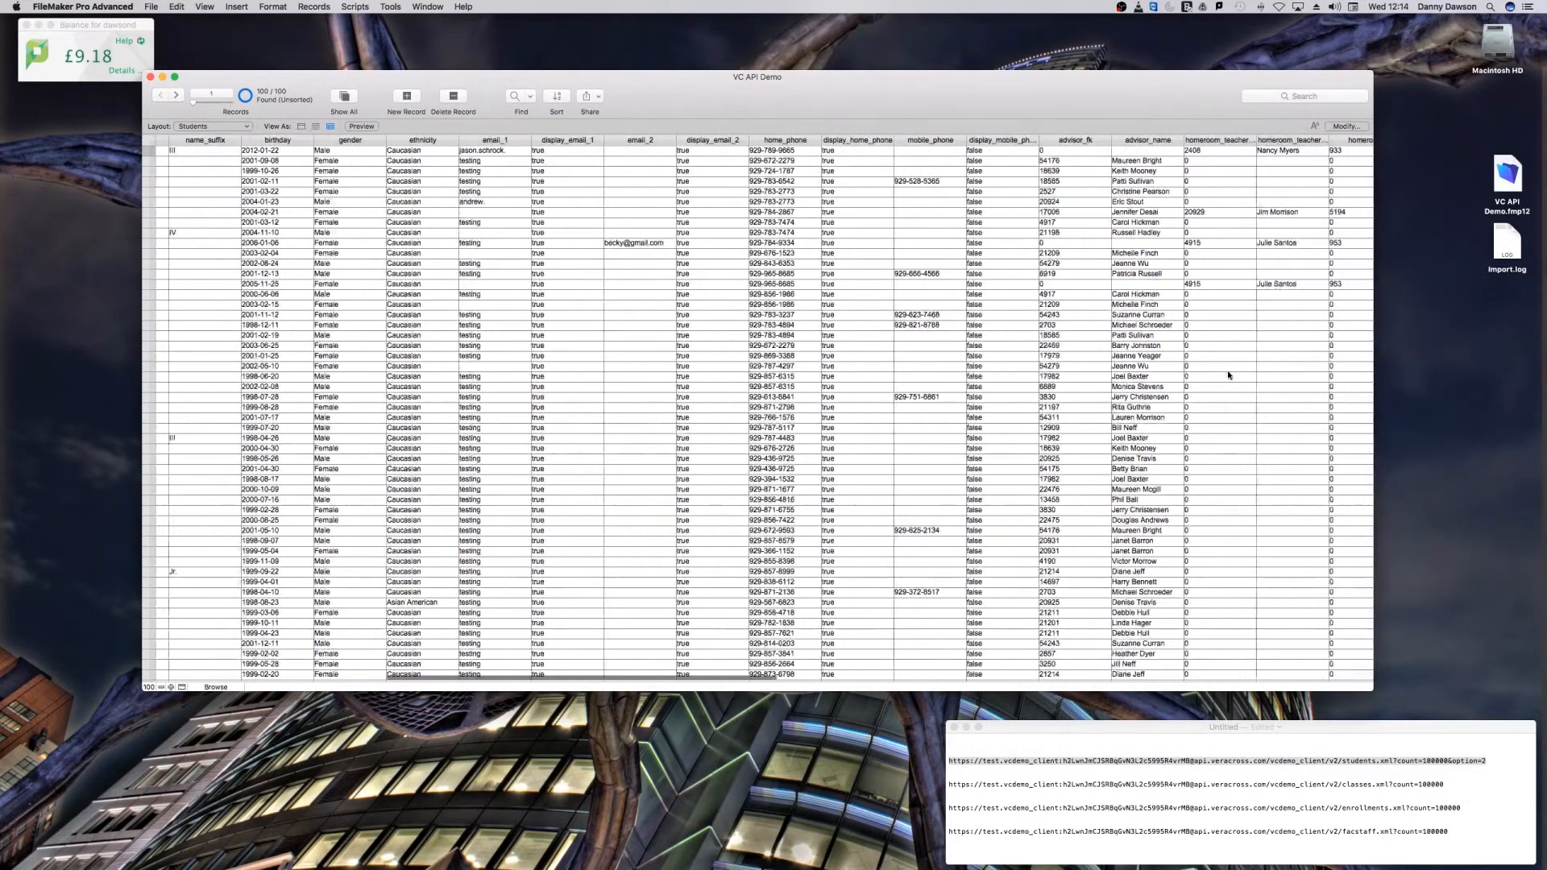
pyautogui.hscroll(10, 1213, 376)
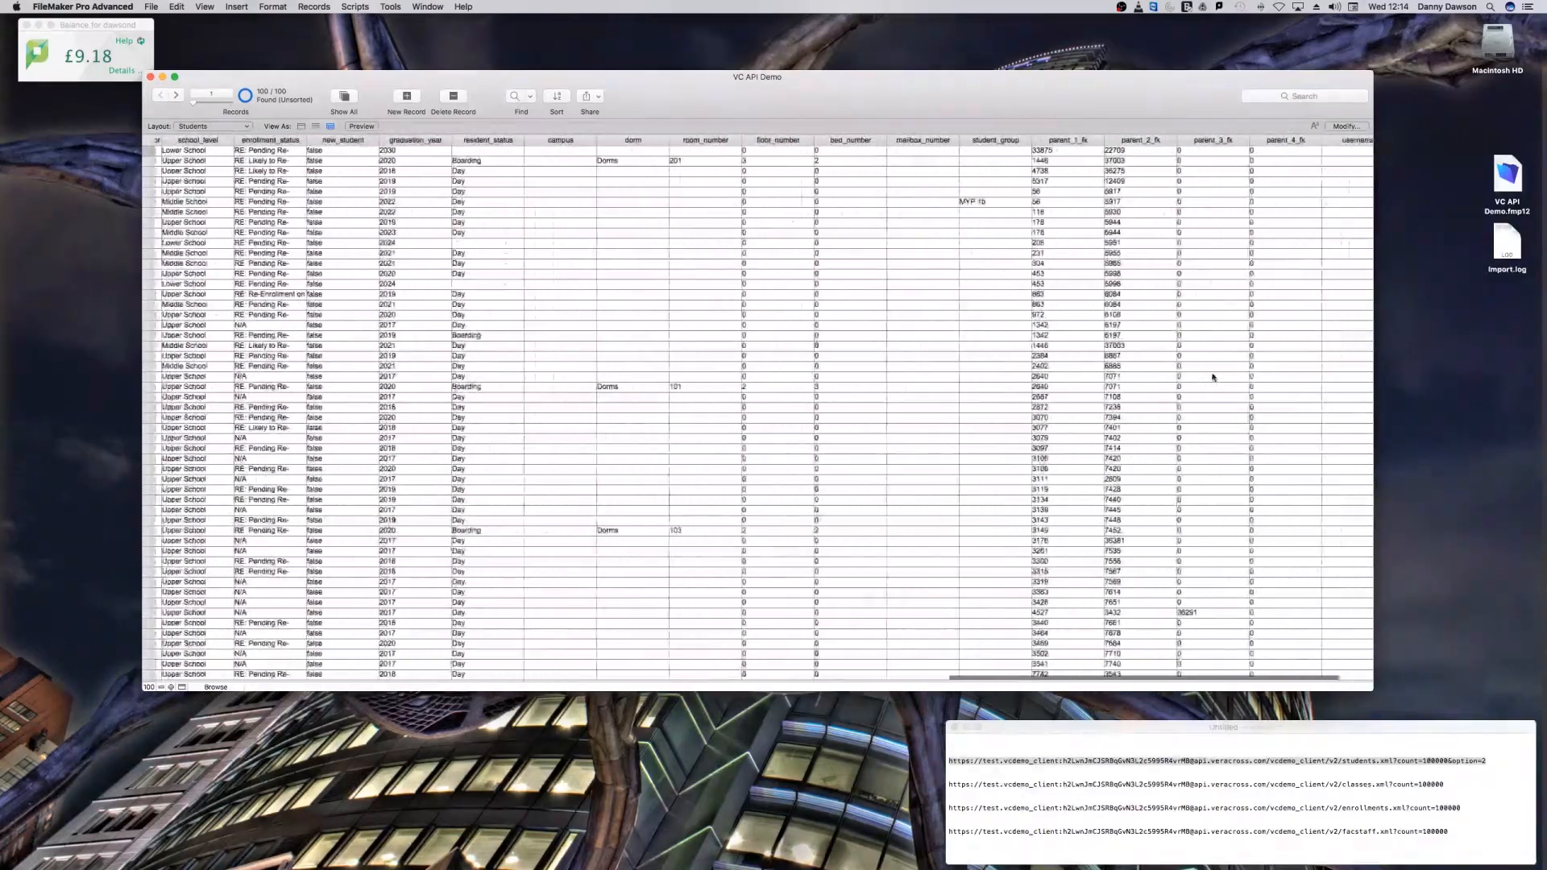
pyautogui.hscroll(-10, 1213, 377)
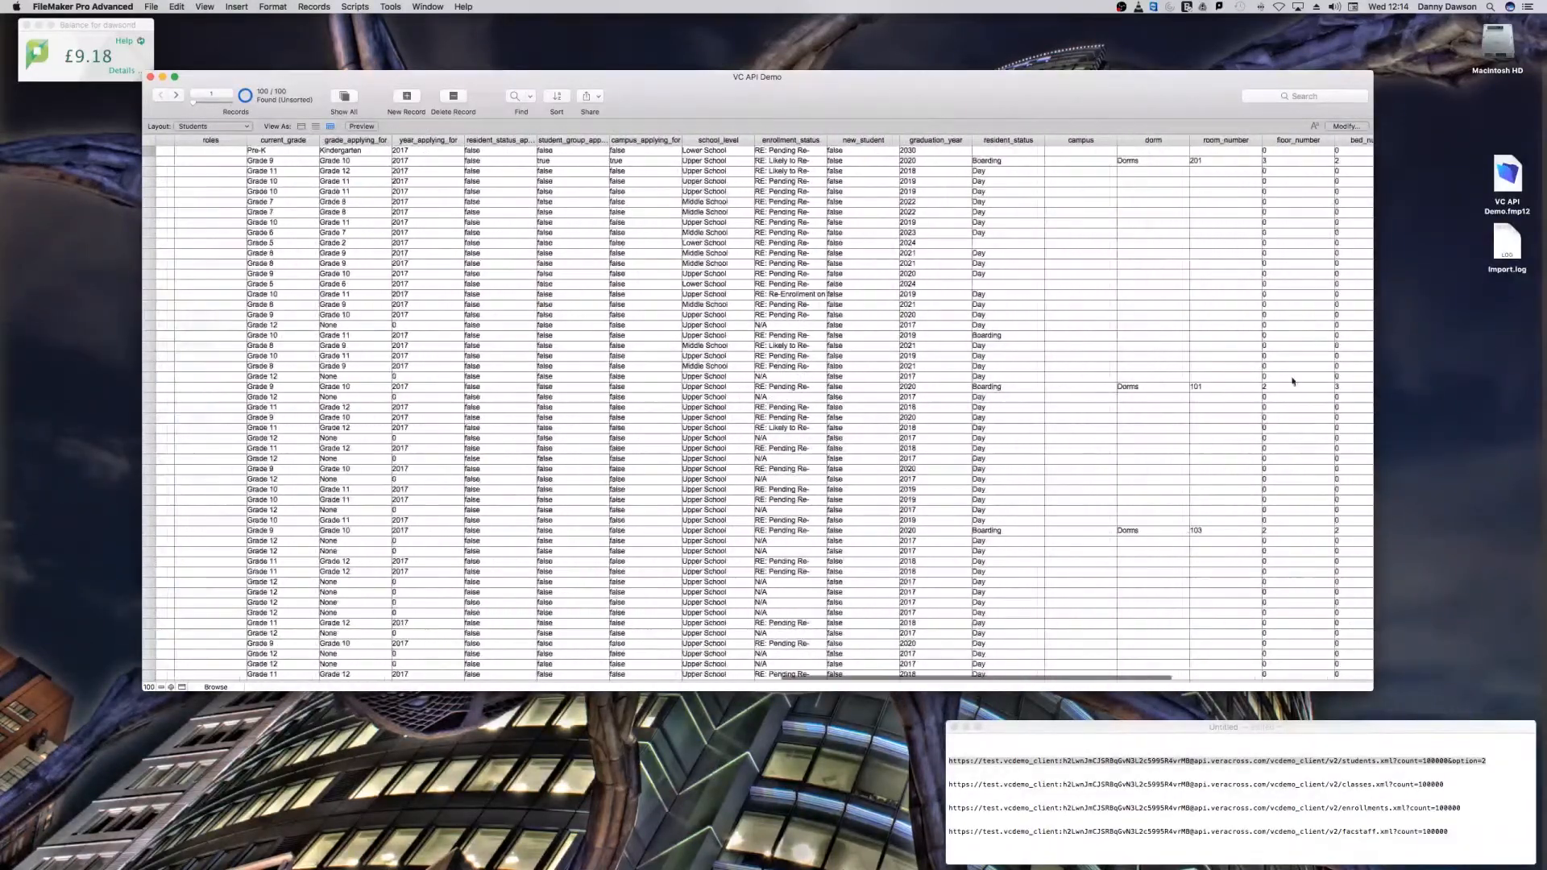
pyautogui.hscroll(-10, 1047, 386)
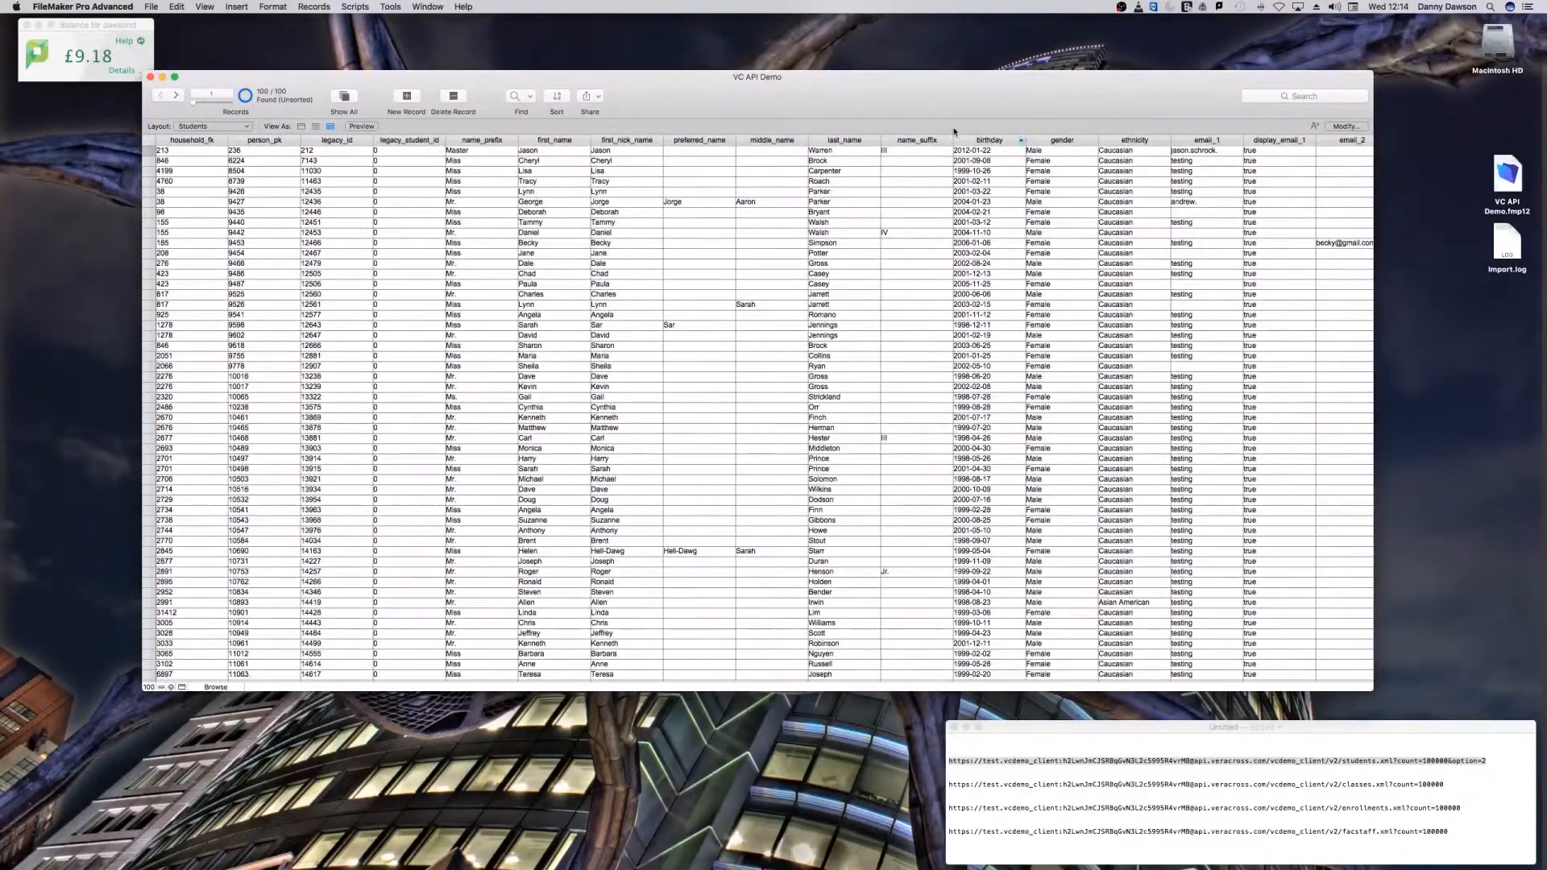
pyautogui.moveTo(936, 112); pyautogui.dragTo(956, 122)
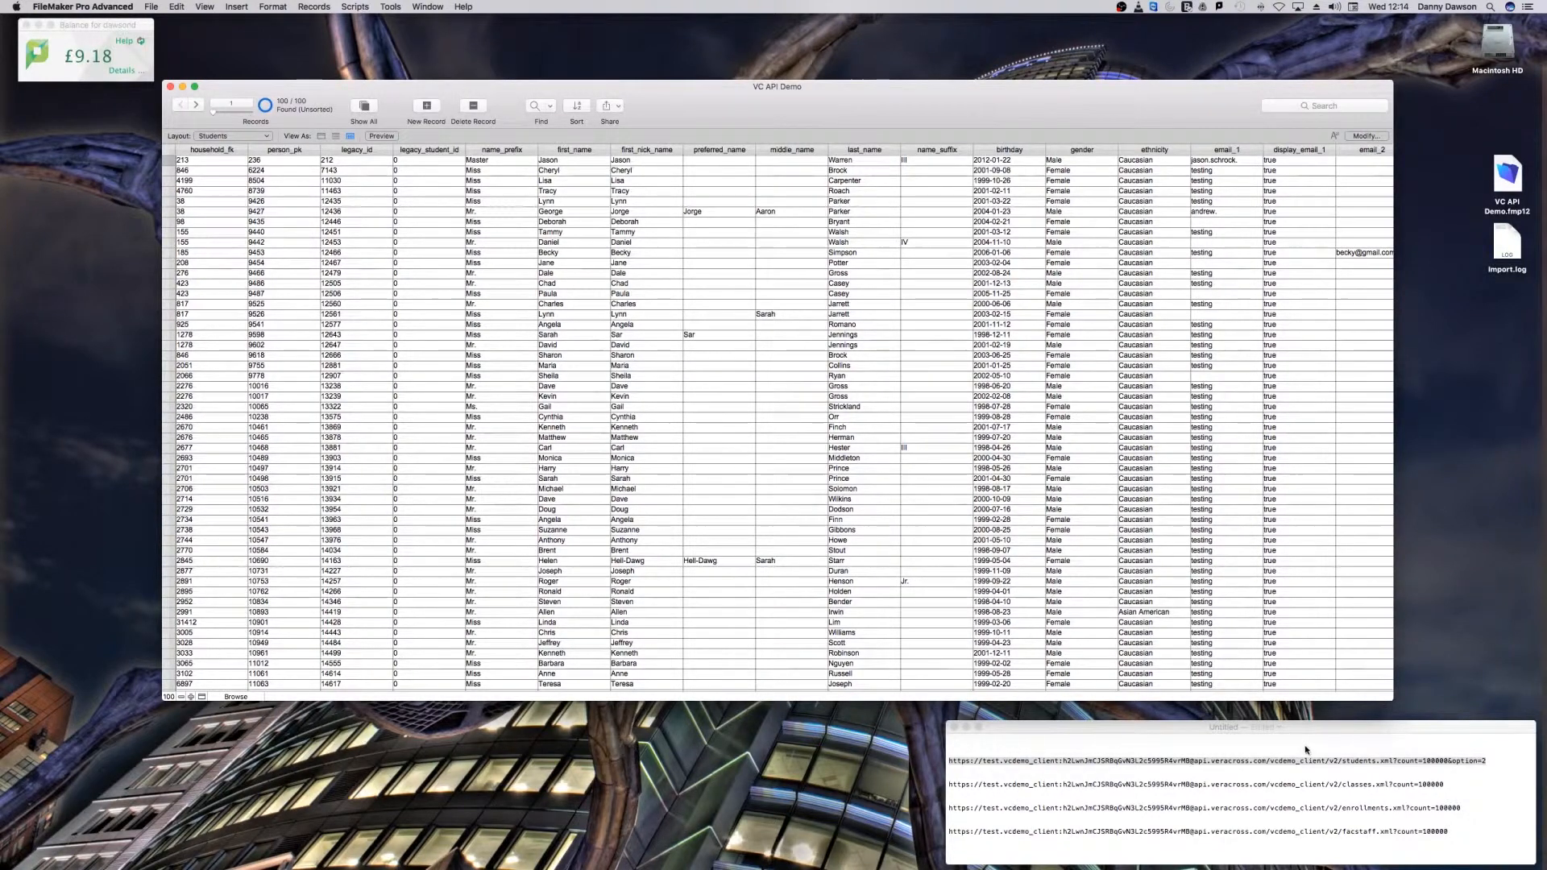
# Step: Copy the classes API URL from the TextEdit notes and enter it as the HTTP request of a new XML import in FileMaker
pyautogui.click(1446, 787)
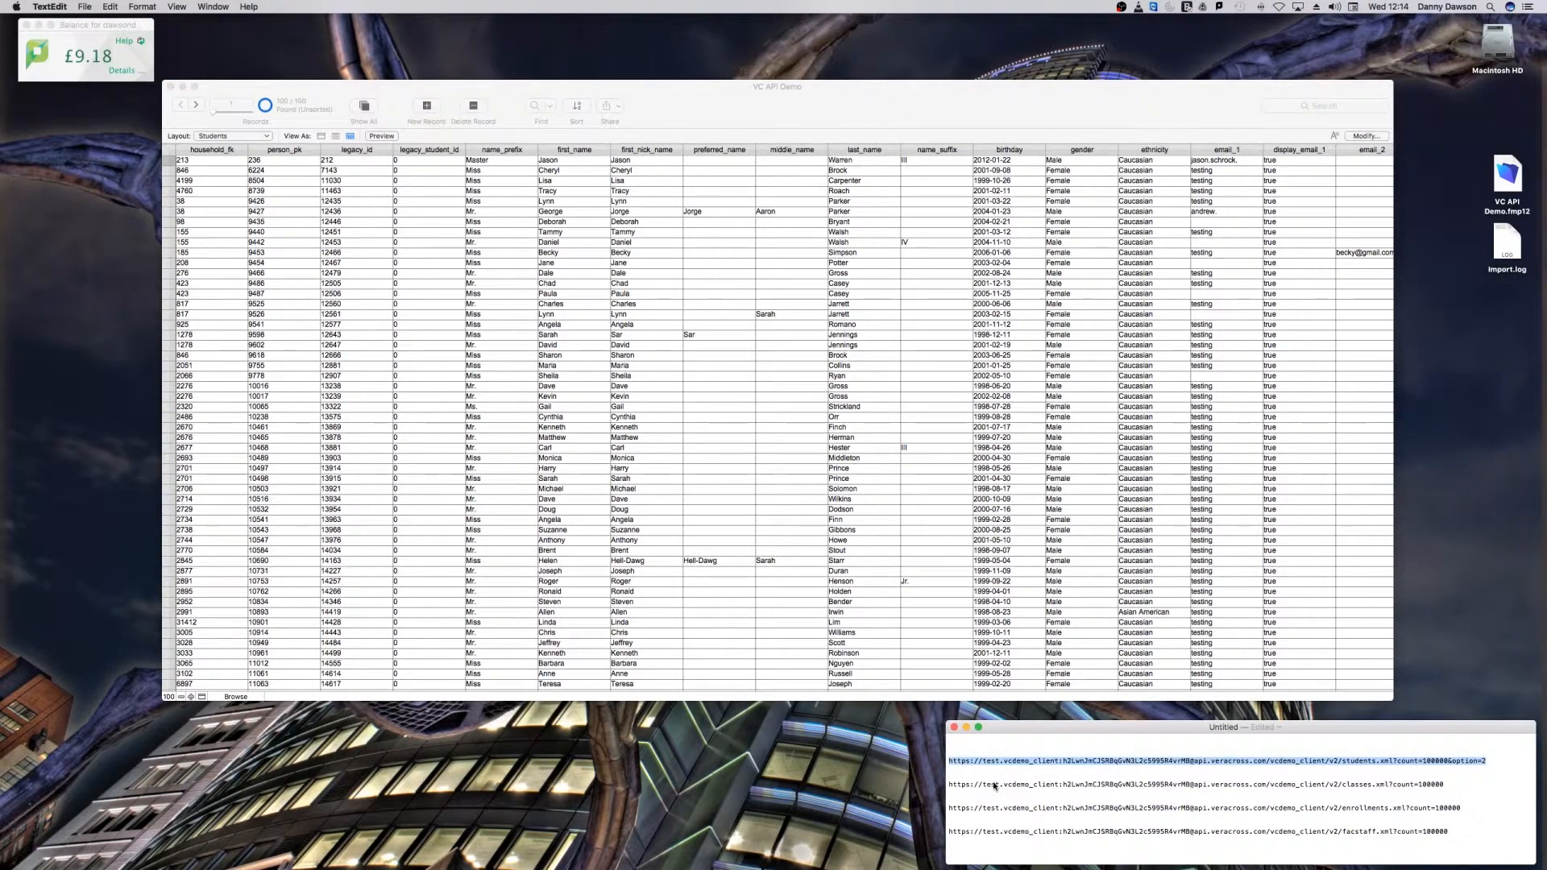
pyautogui.moveTo(950, 787); pyautogui.dragTo(1448, 787)
pyautogui.press('super+c')
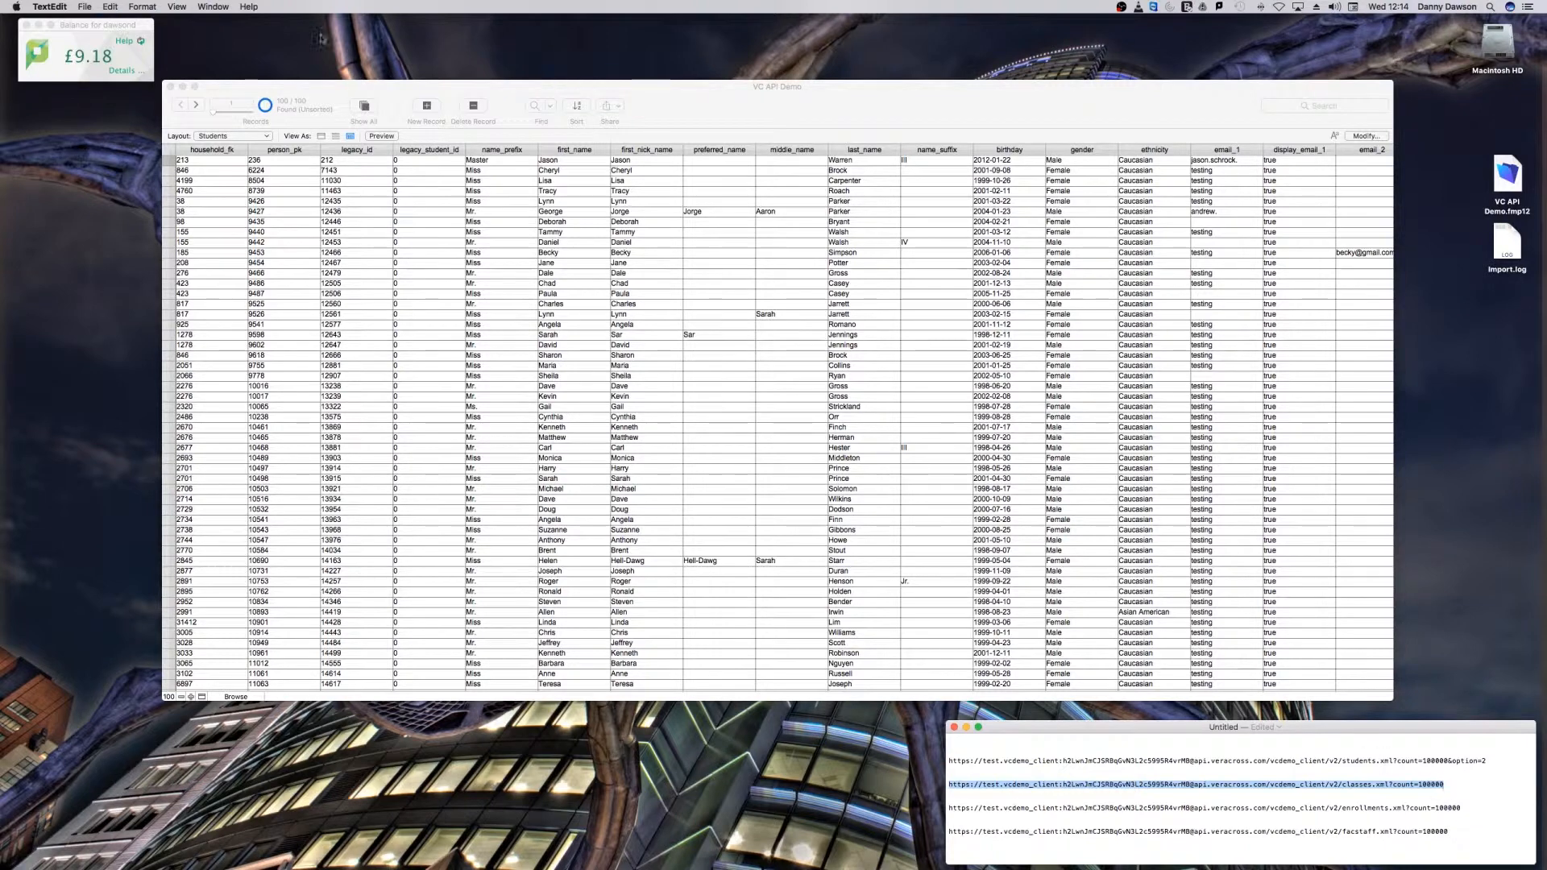
pyautogui.click(228, 94)
pyautogui.click(149, 10)
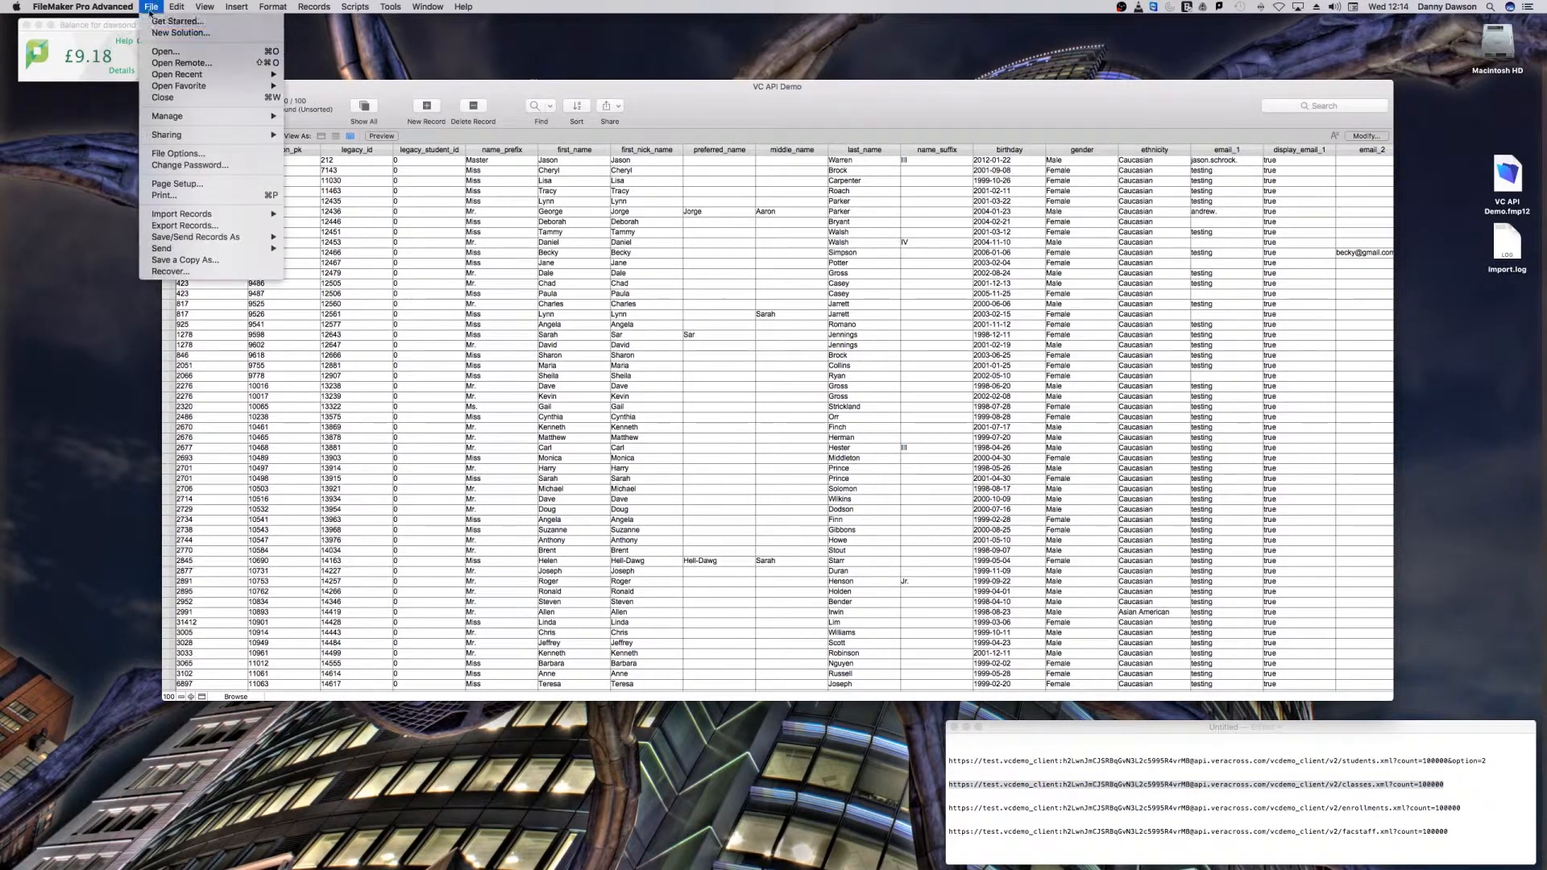
pyautogui.moveTo(255, 216)
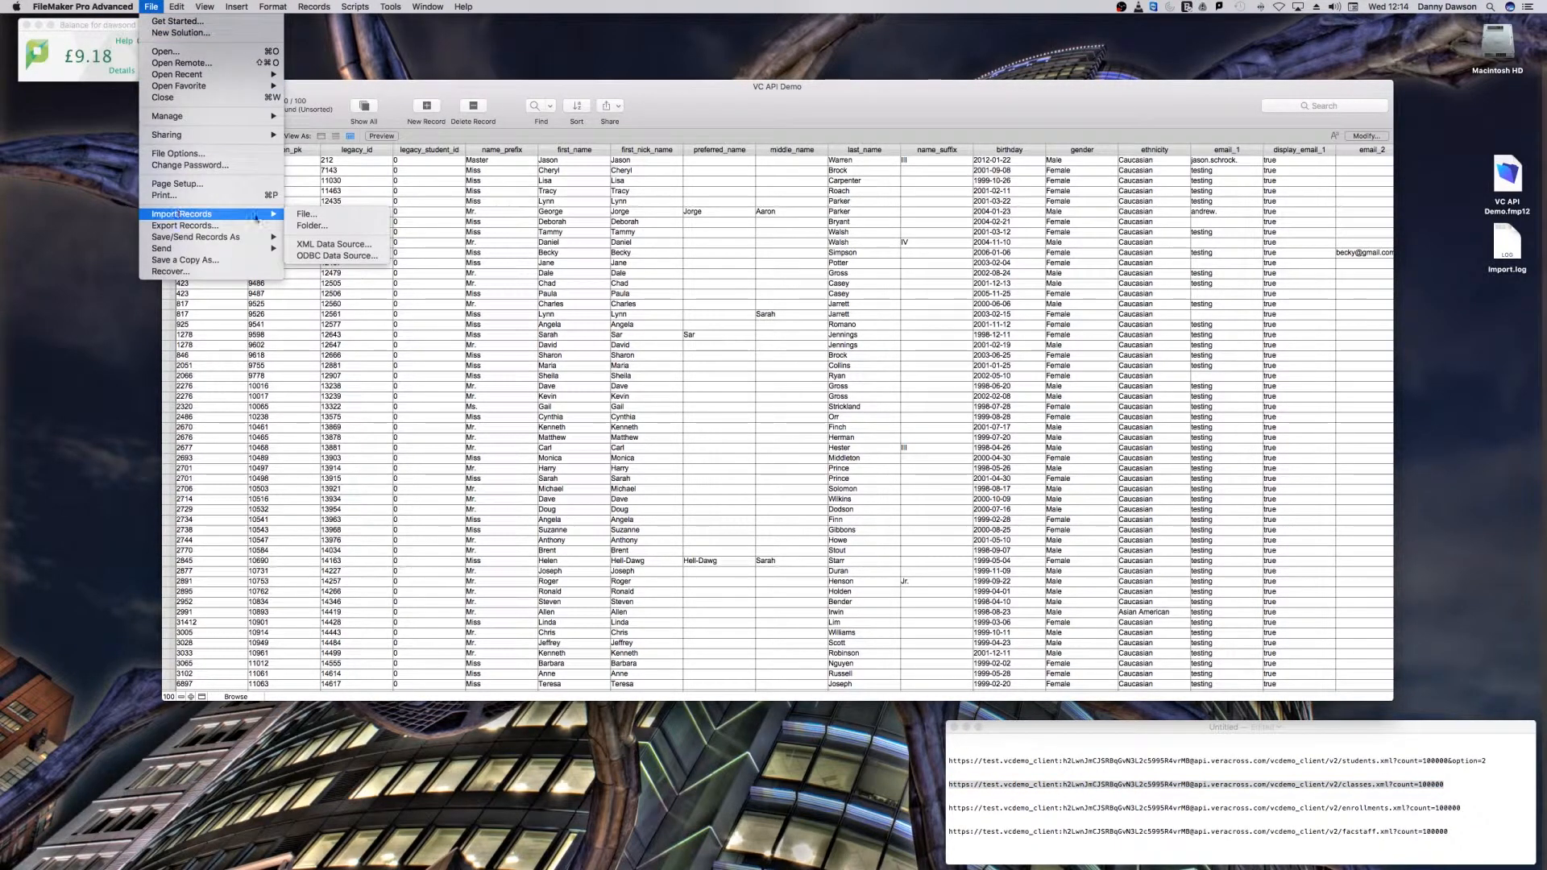
pyautogui.click(315, 244)
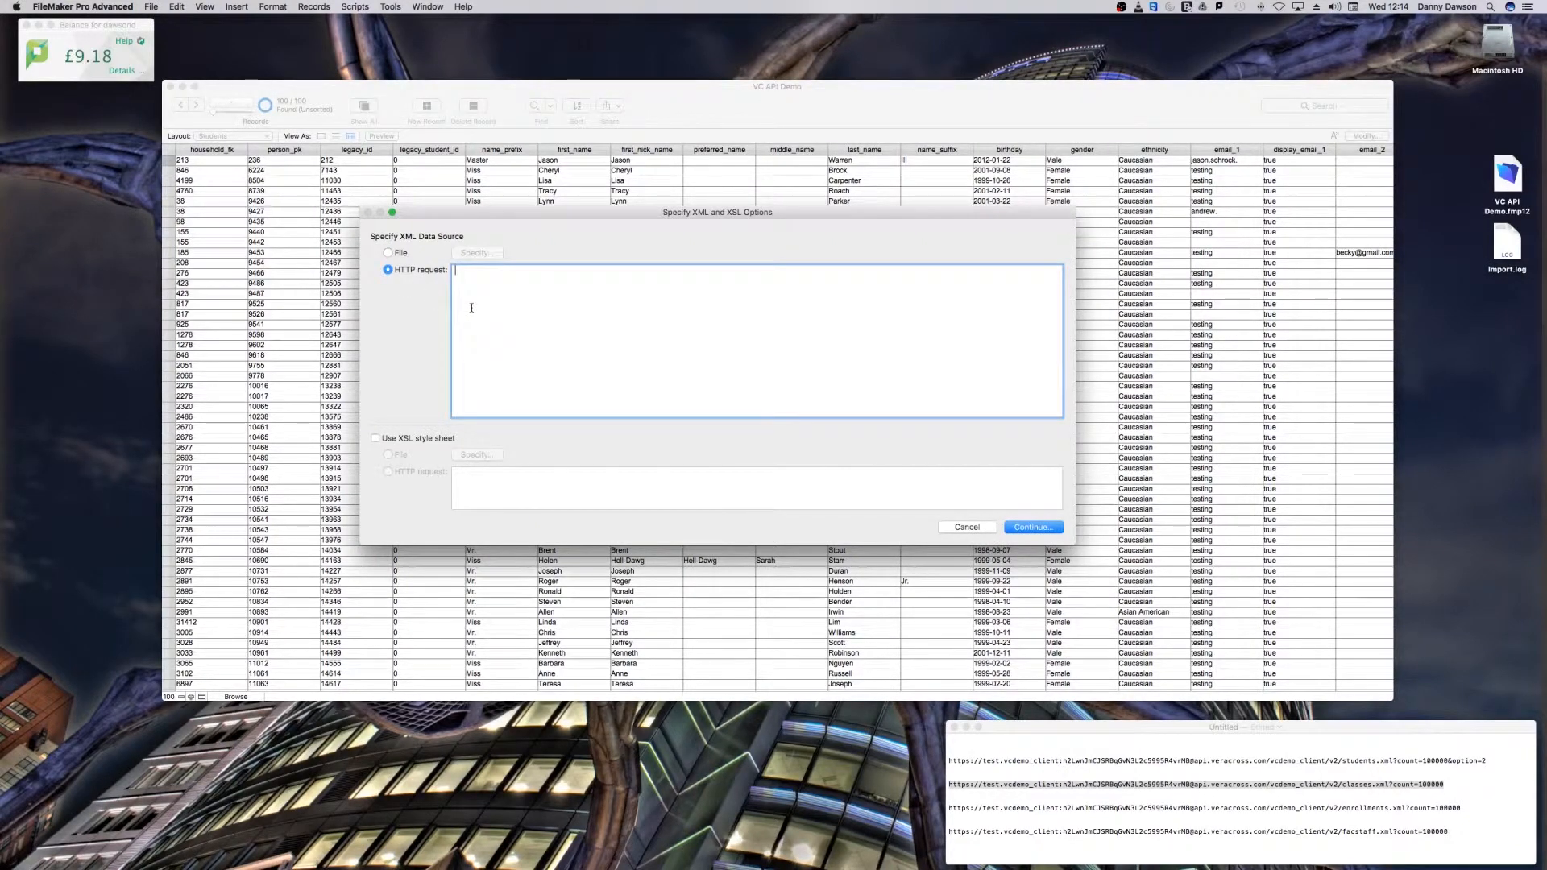
pyautogui.press('super+v')
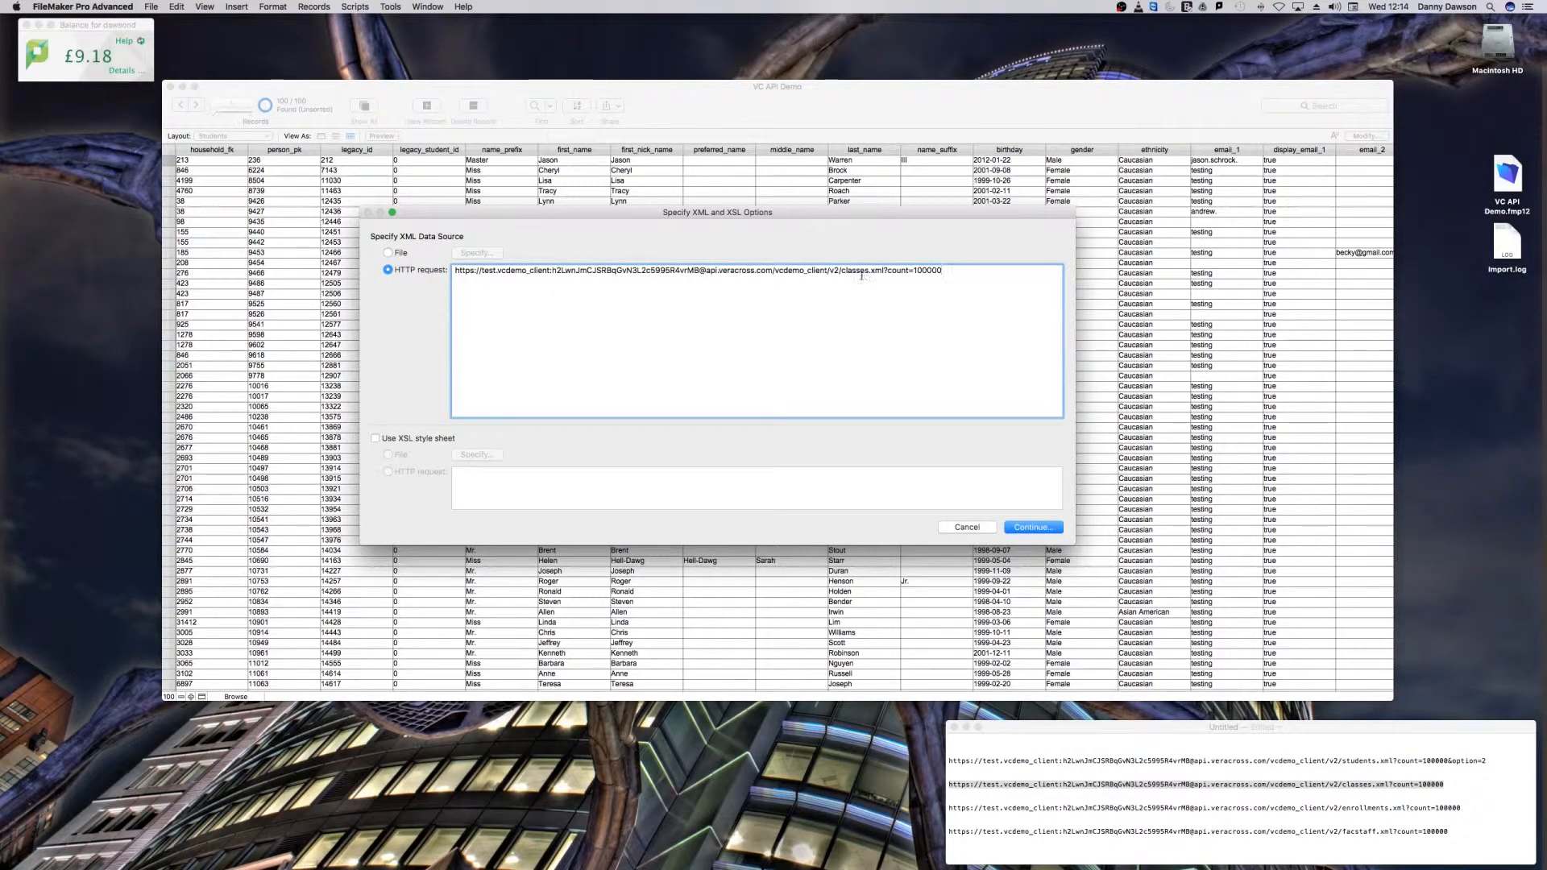
# Step: Apply the XSL style sheet file msdso_elem.xslt to the classes import and continue to the field mapping
pyautogui.click(374, 438)
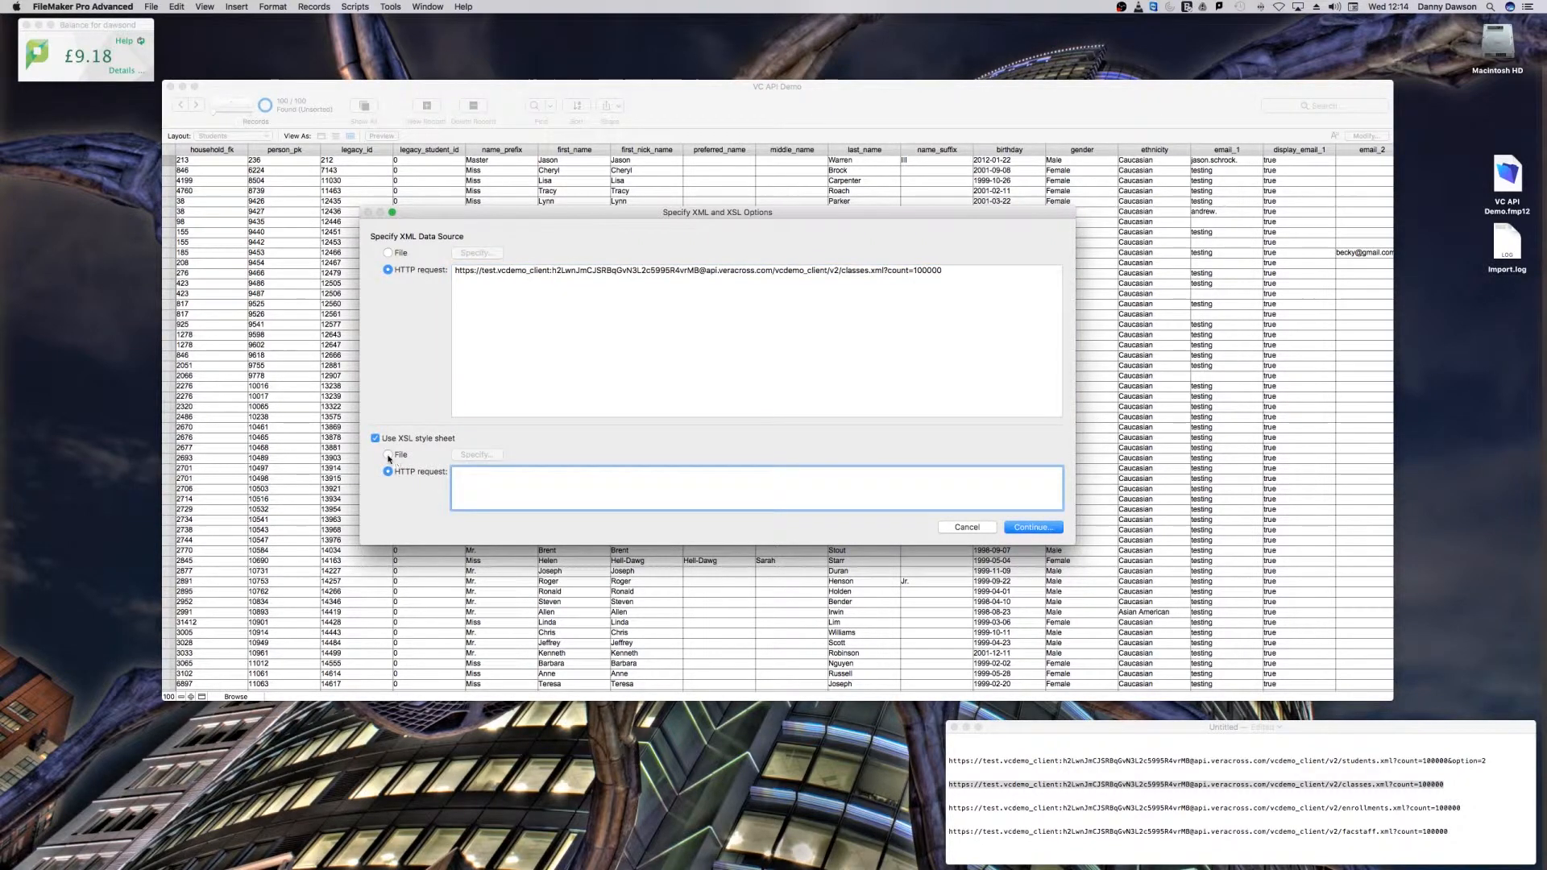
pyautogui.click(388, 456)
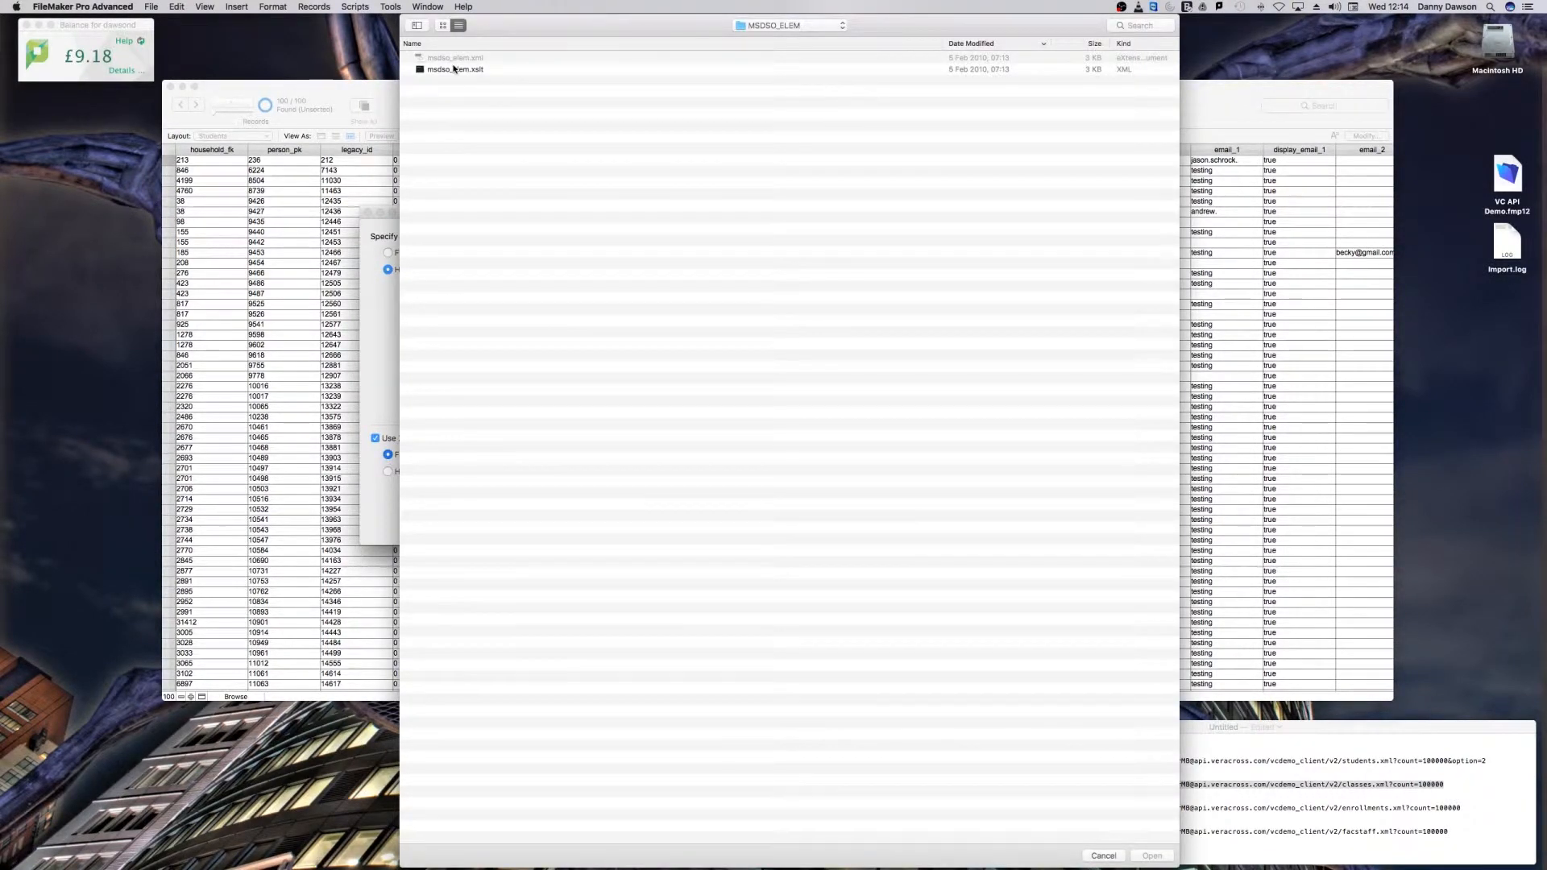
pyautogui.doubleClick(455, 70)
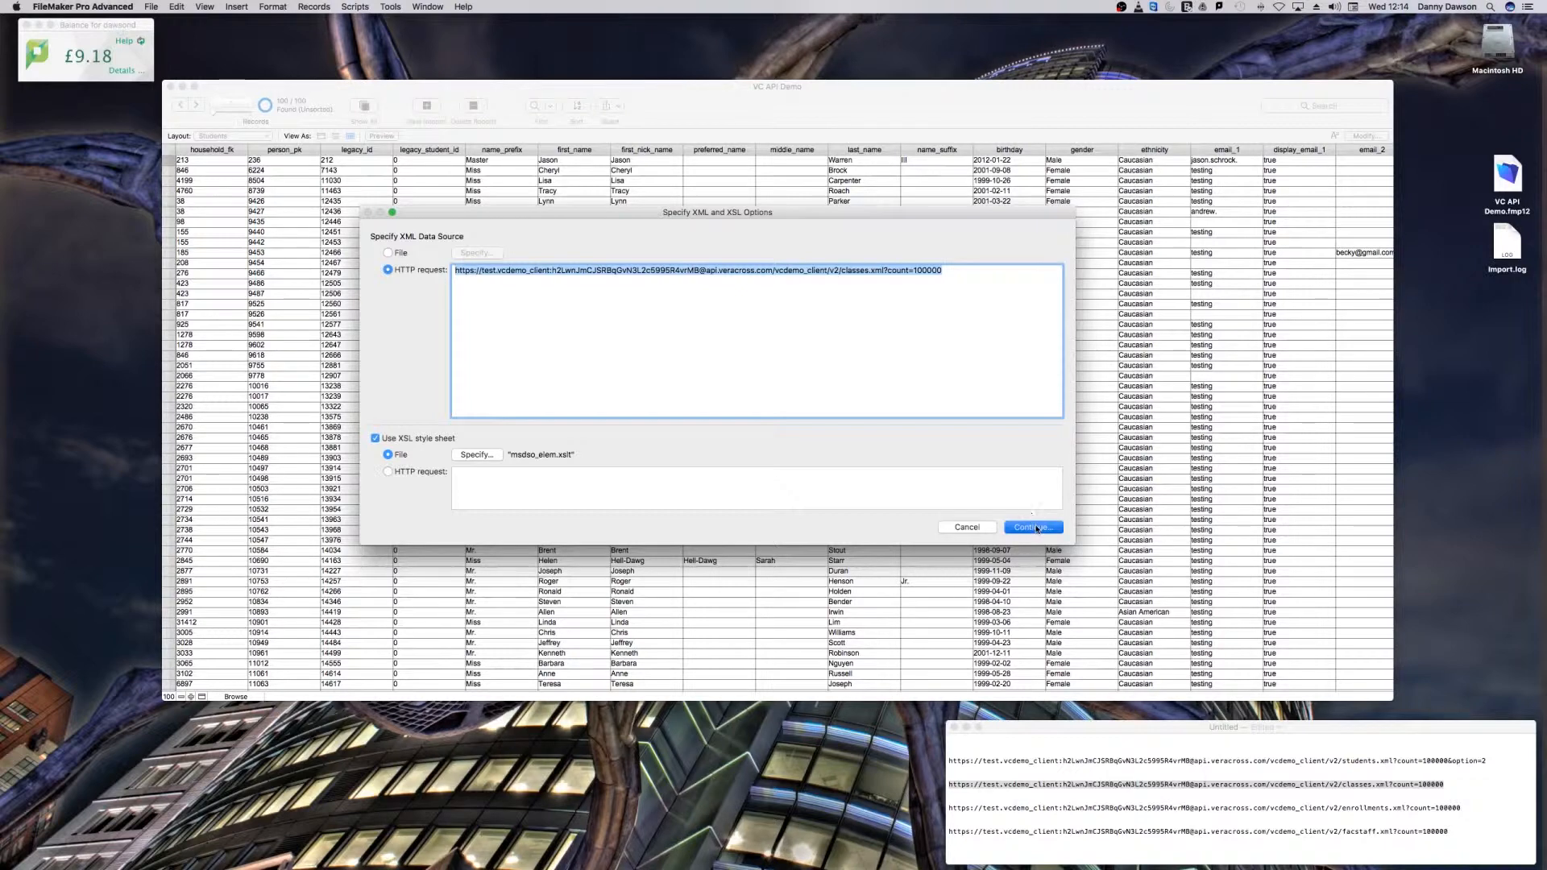
pyautogui.click(1035, 528)
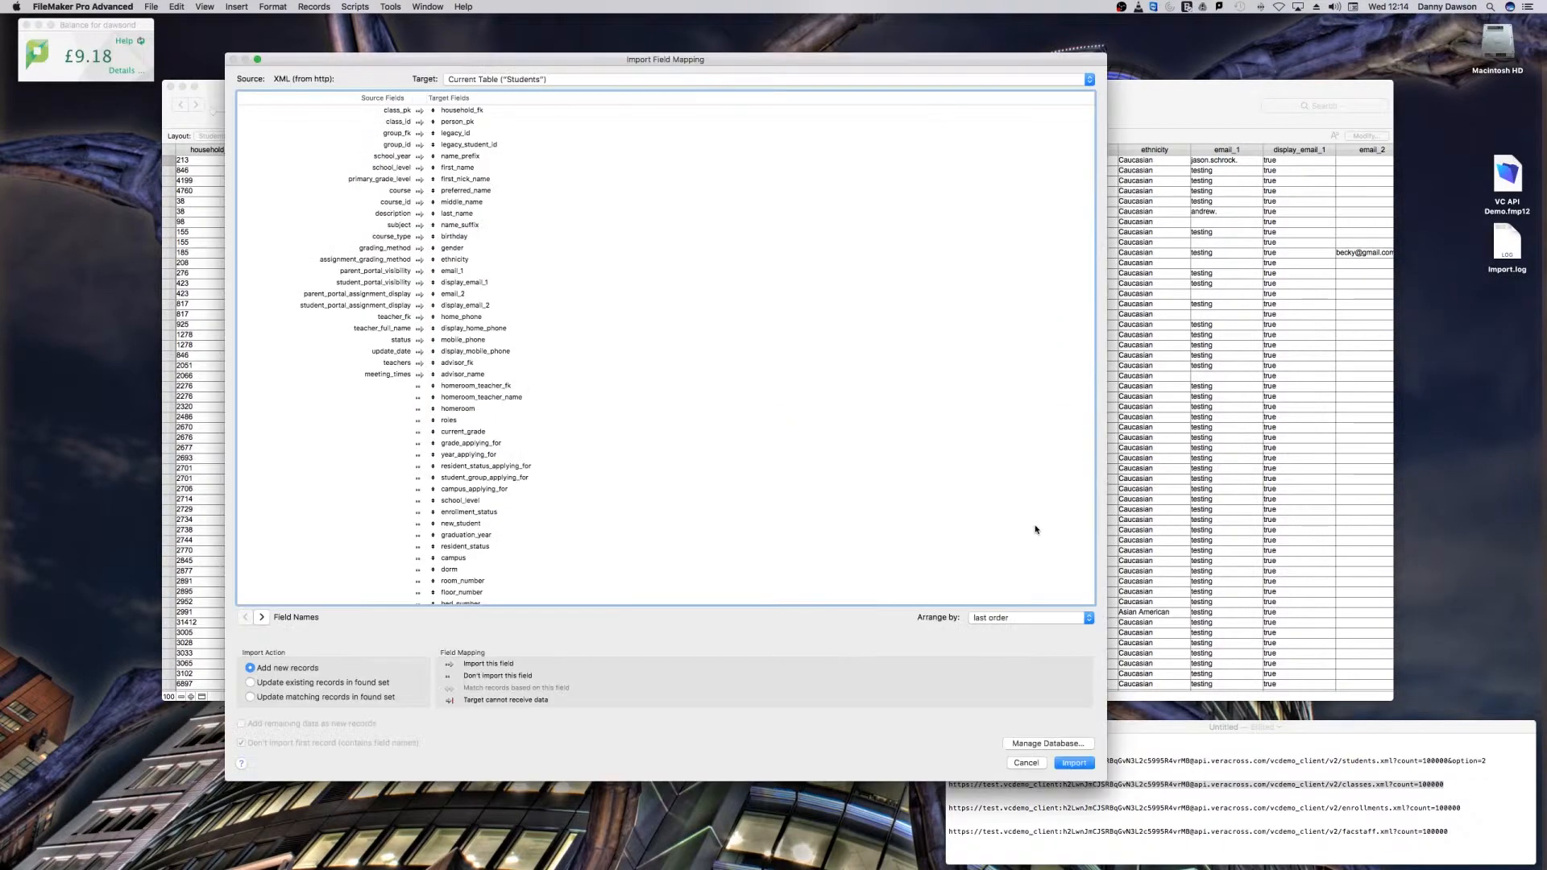
# Step: Set the import target to a new table and import the class records
pyautogui.click(490, 79)
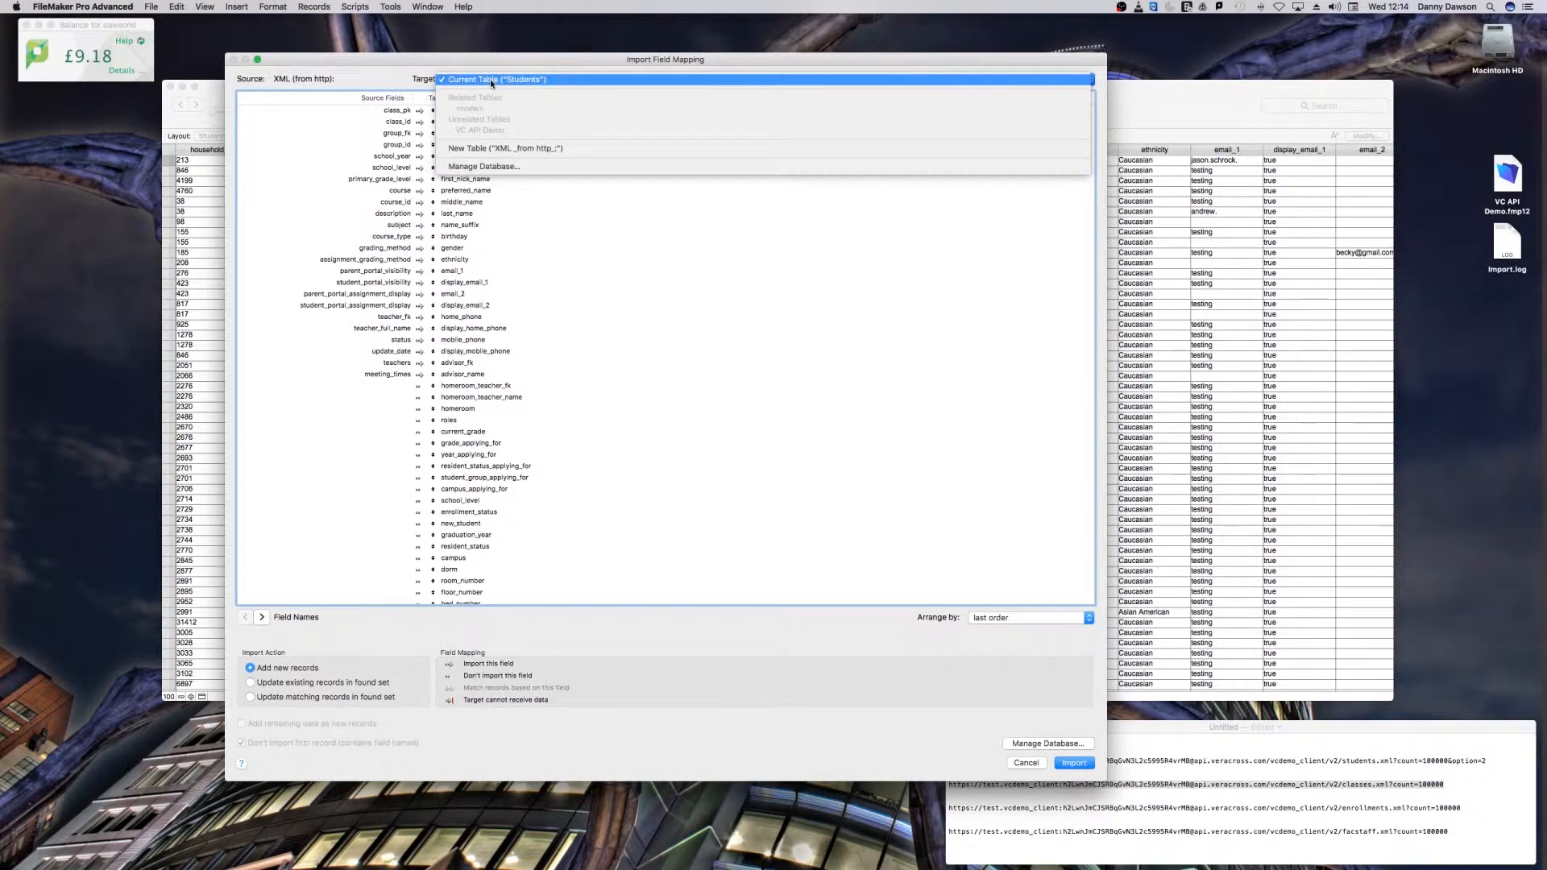
pyautogui.click(498, 149)
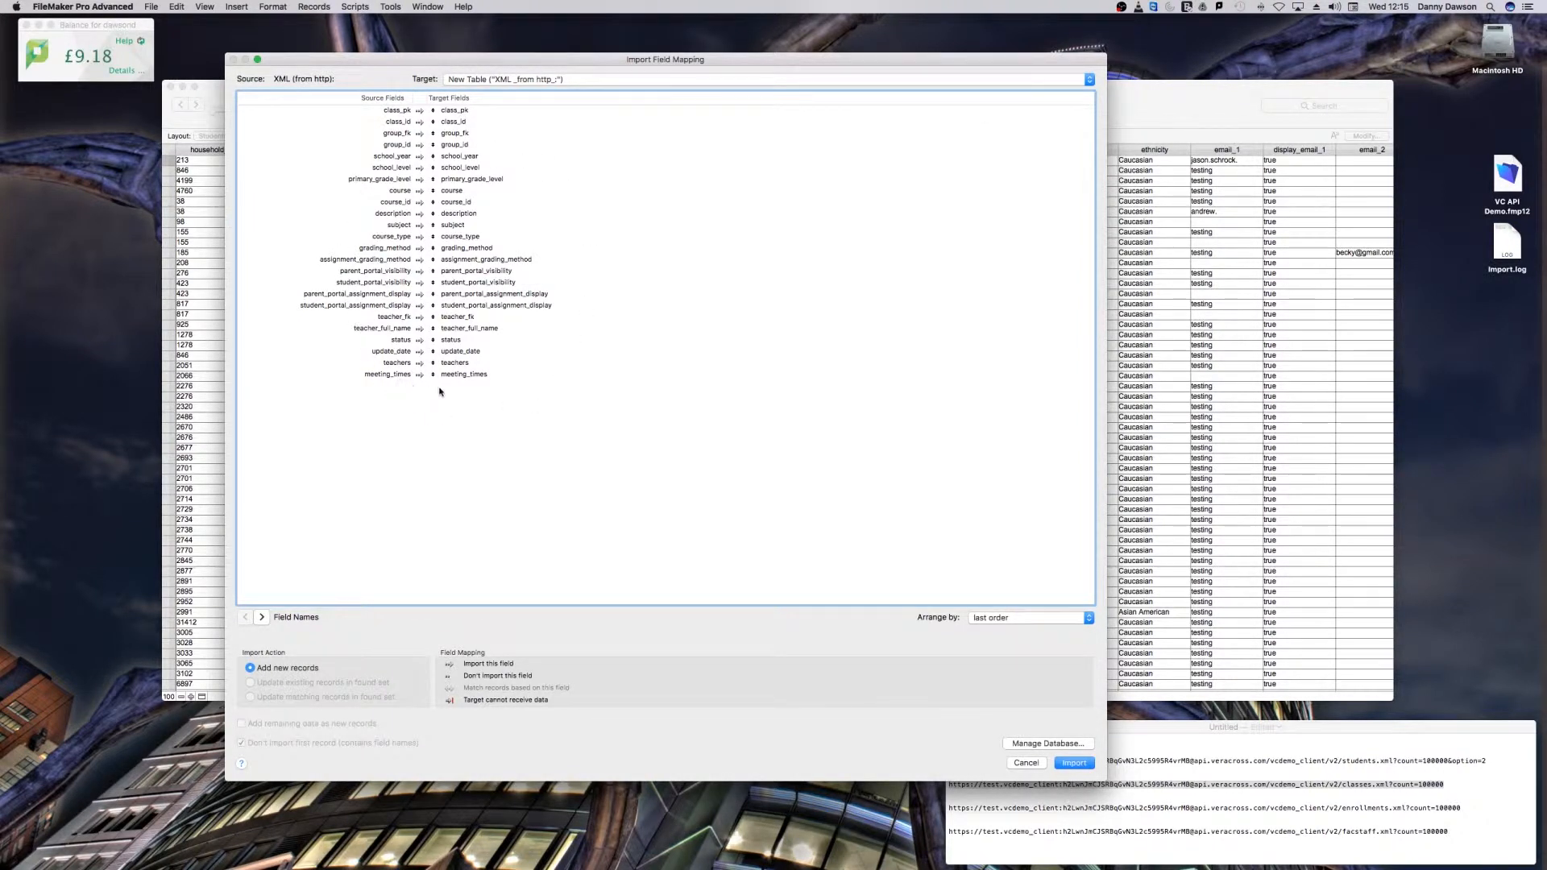
pyautogui.click(1074, 764)
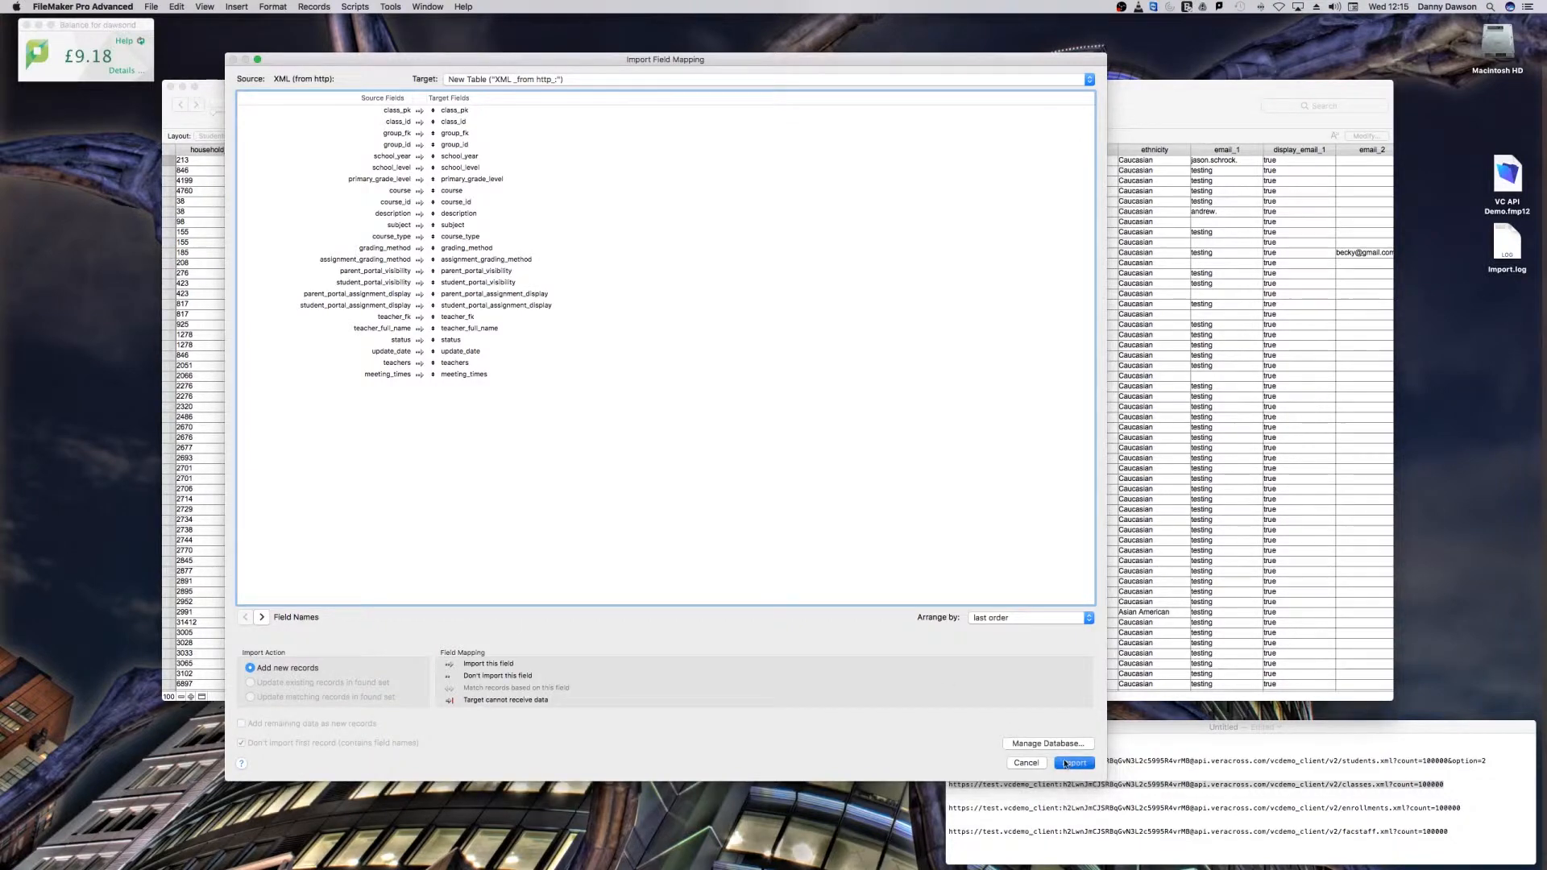
pyautogui.click(855, 299)
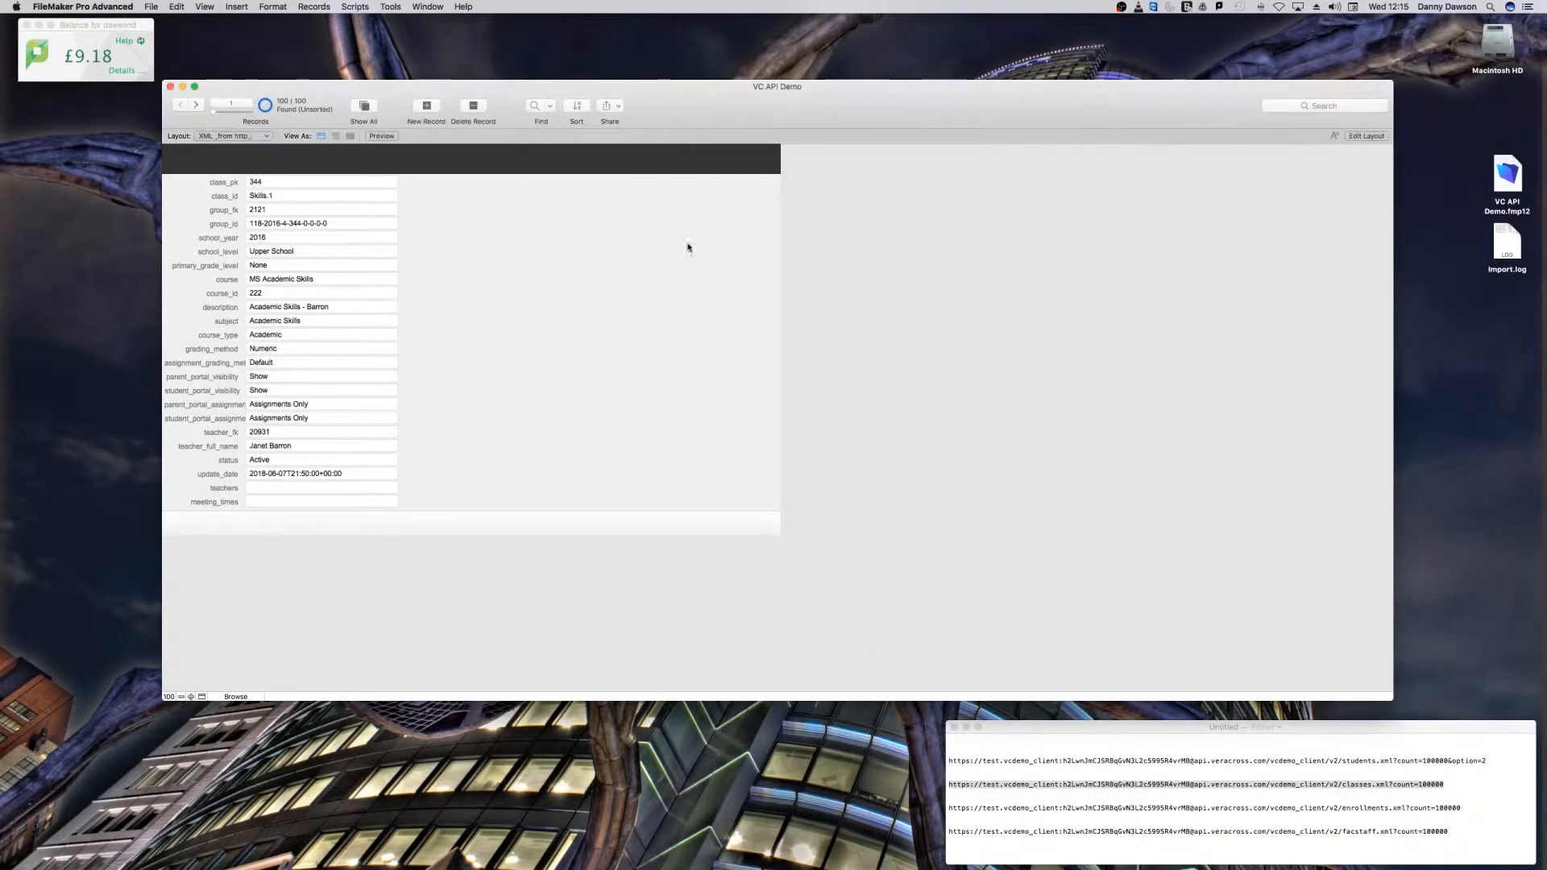
# Step: Rename the newly imported table as Classes in the database definition and save the change
pyautogui.click(152, 7)
pyautogui.moveTo(185, 117)
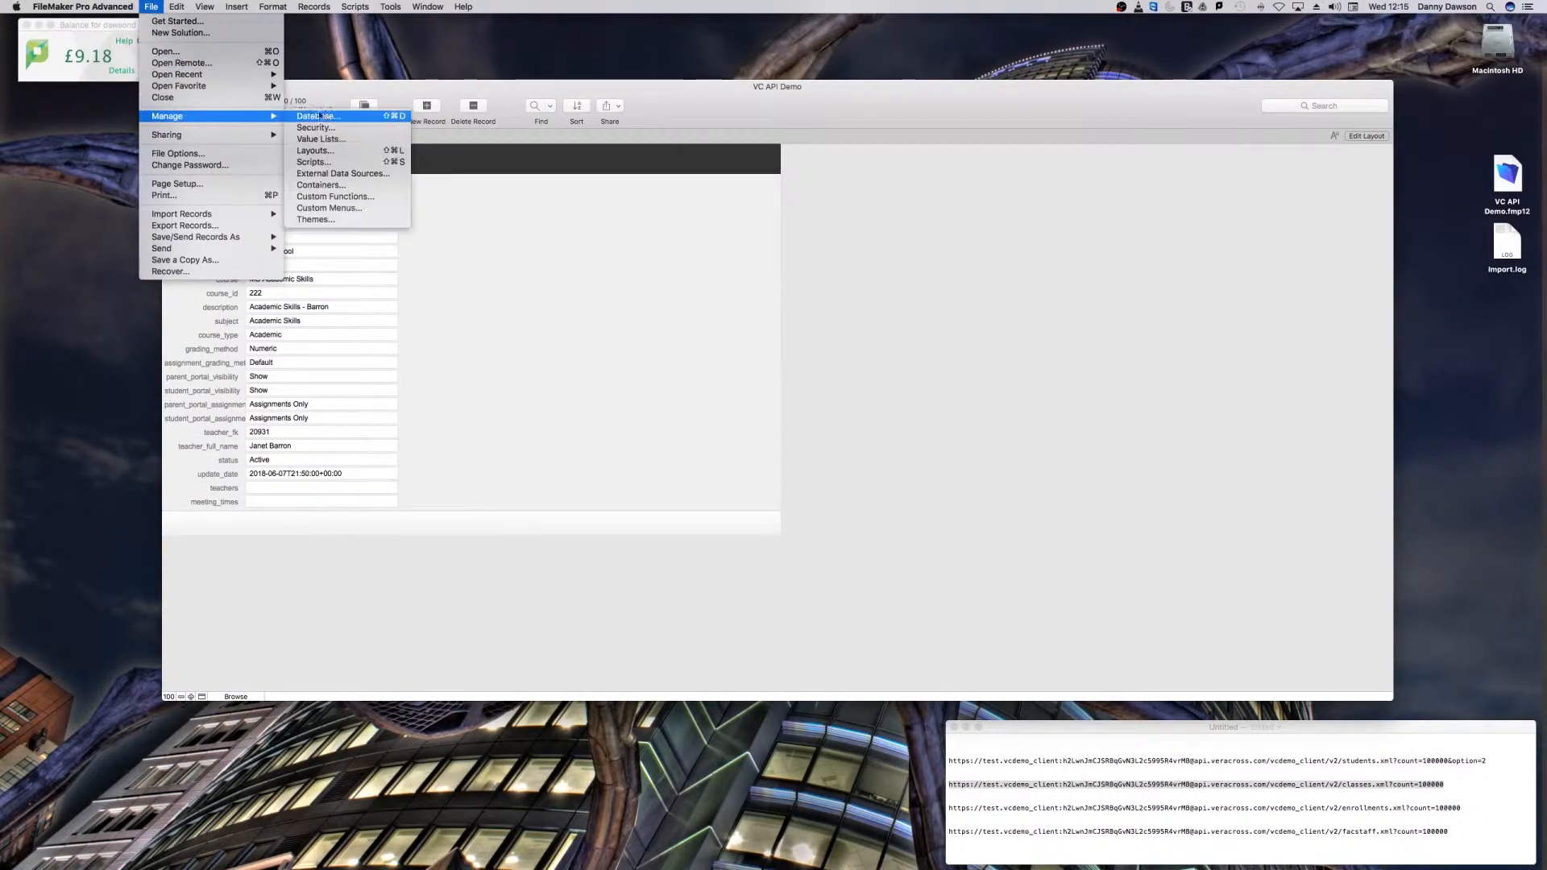
pyautogui.click(326, 116)
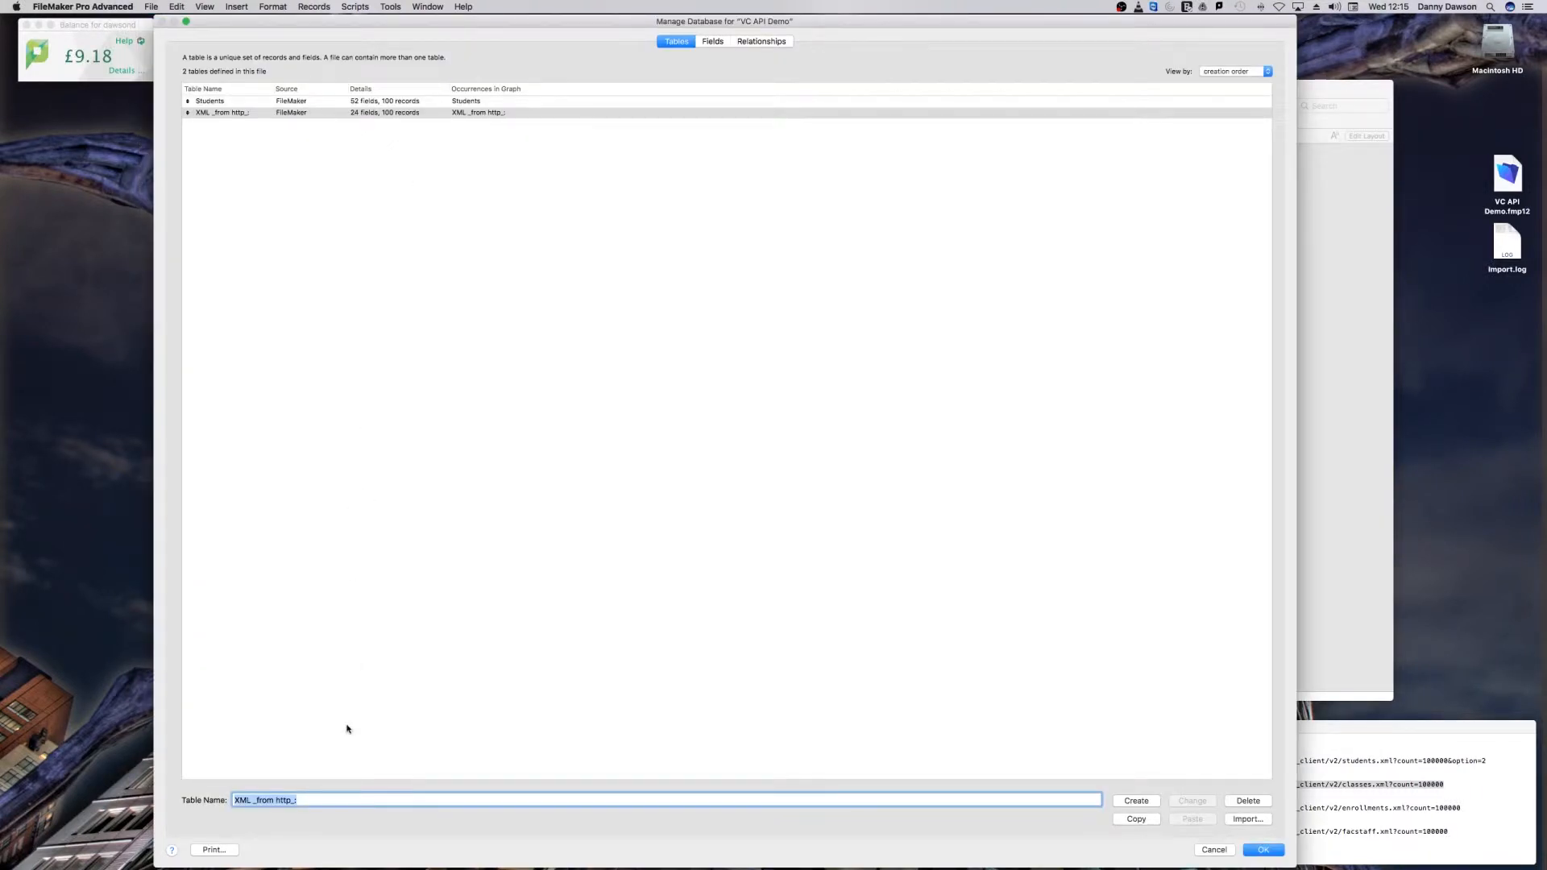
pyautogui.write('C')
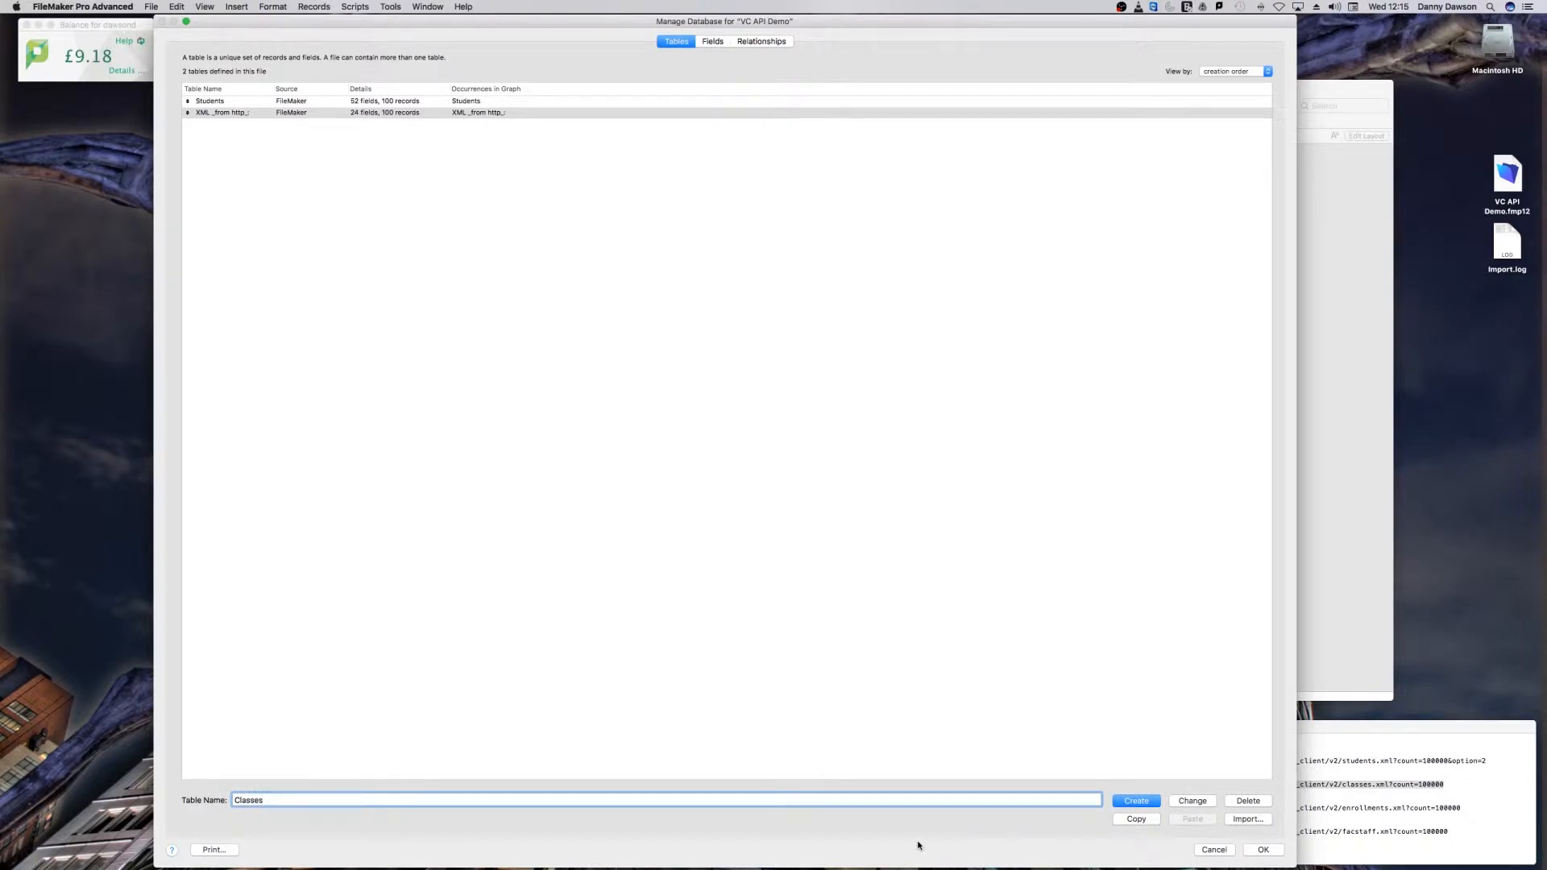
pyautogui.write('lasses')
pyautogui.click(1193, 802)
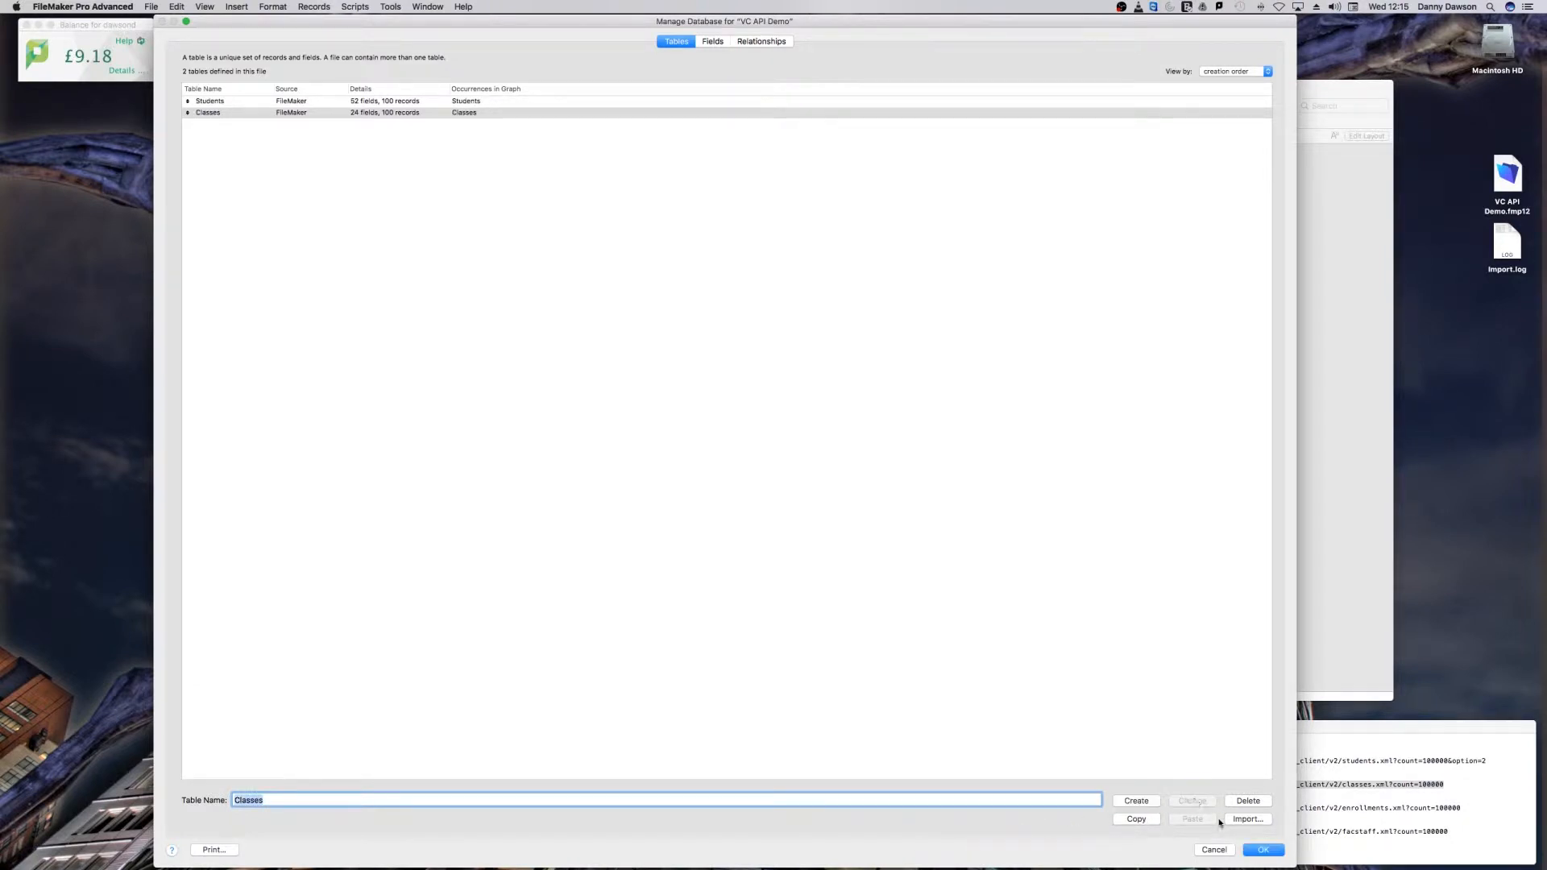
pyautogui.click(1259, 850)
# Step: Copy the enrollments API URL from the TextEdit notes and enter it as the HTTP request of another XML import in FileMaker
pyautogui.click(153, 7)
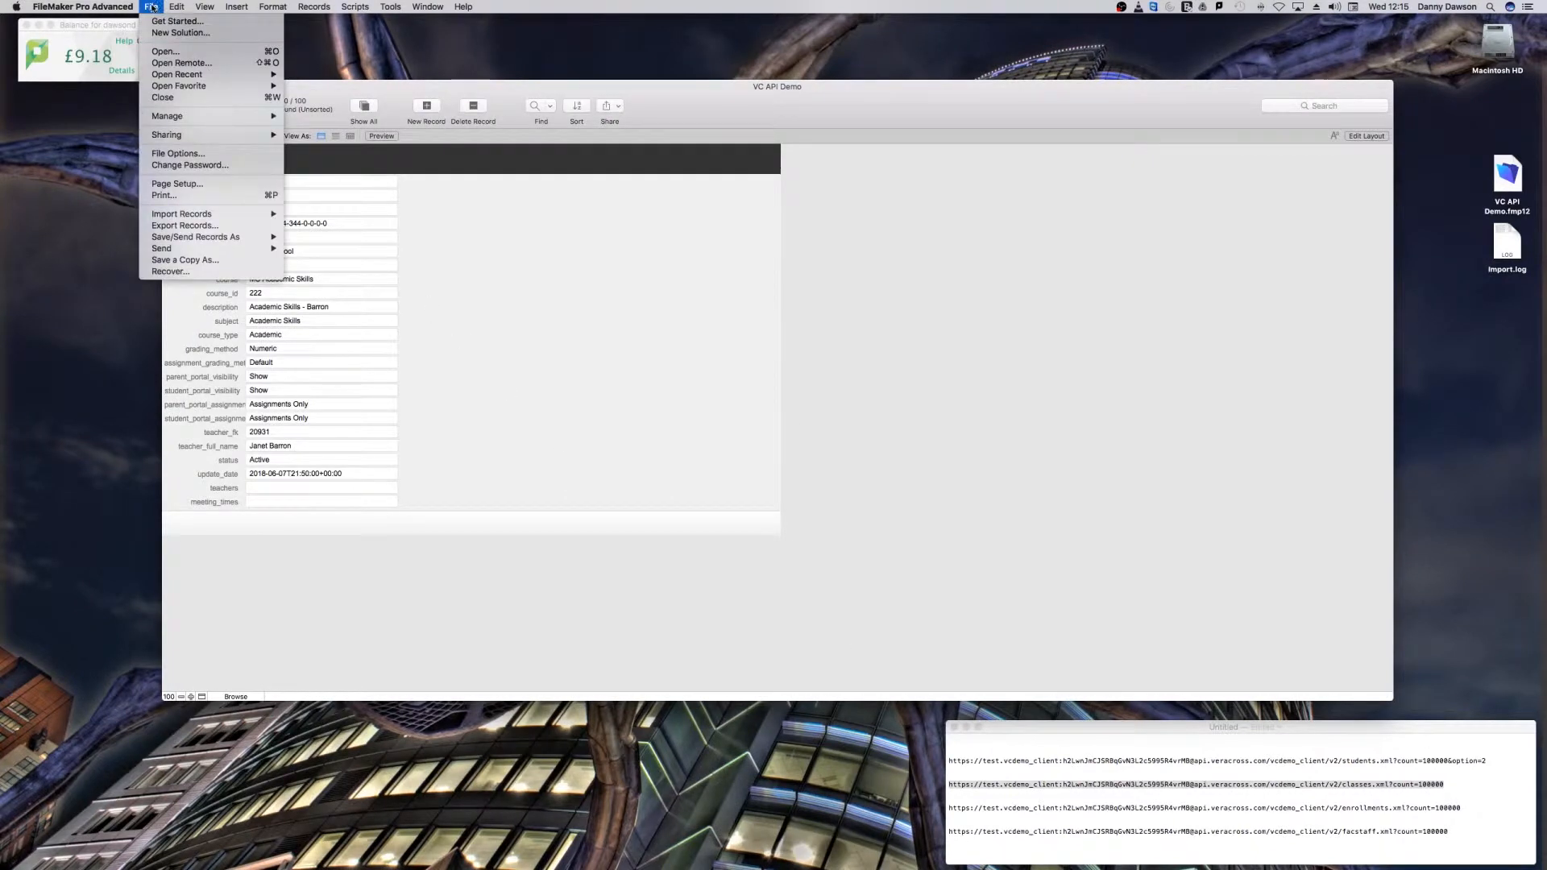
pyautogui.click(1498, 817)
pyautogui.click(1499, 819)
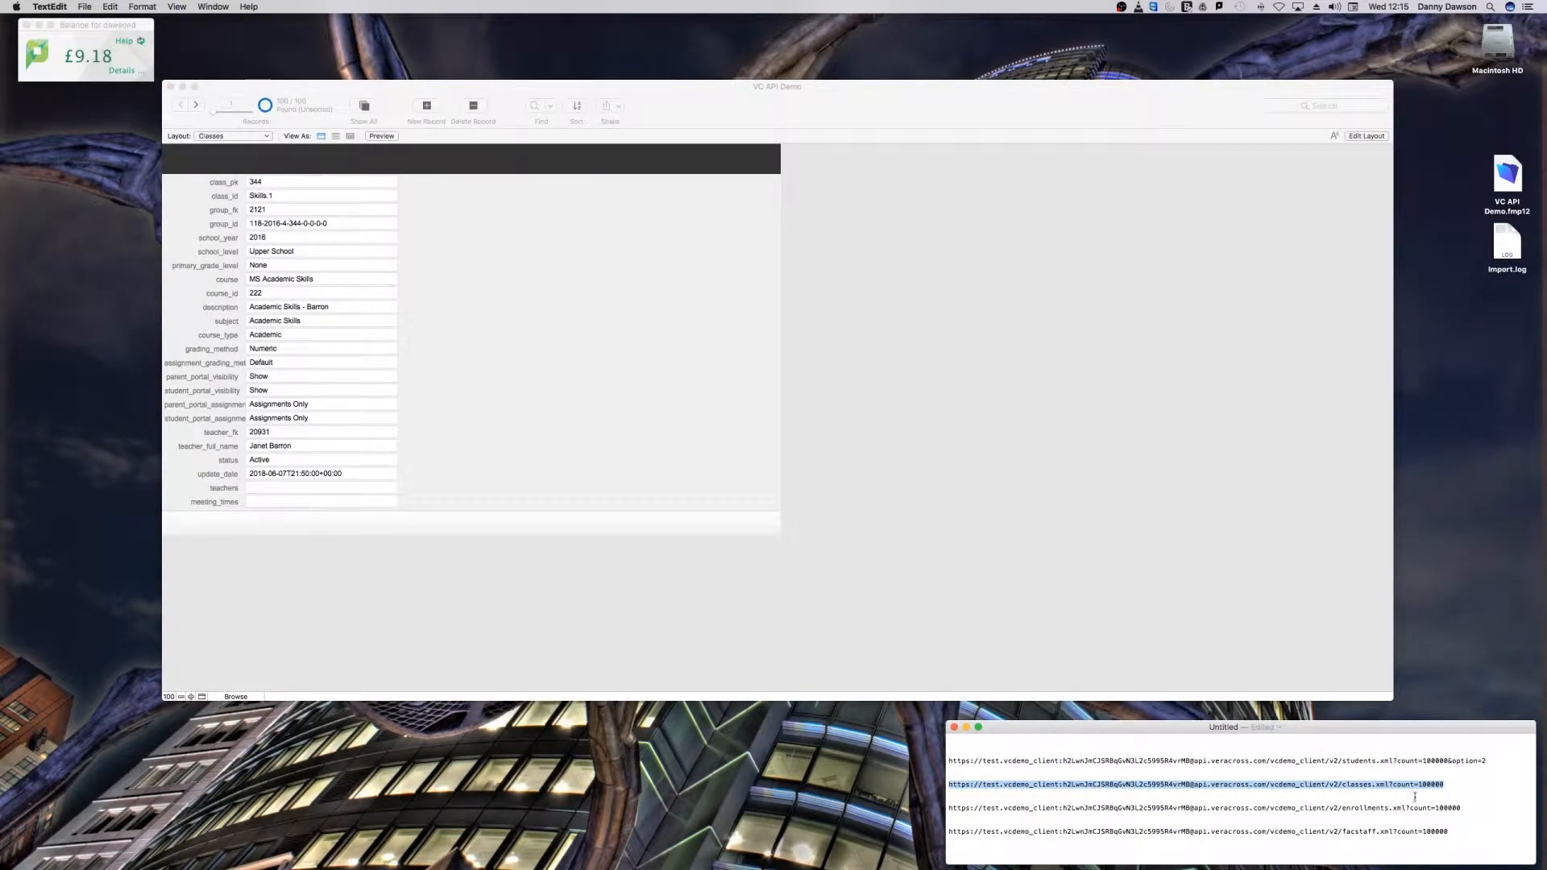
pyautogui.moveTo(1464, 808); pyautogui.dragTo(949, 806)
pyautogui.press('super+c')
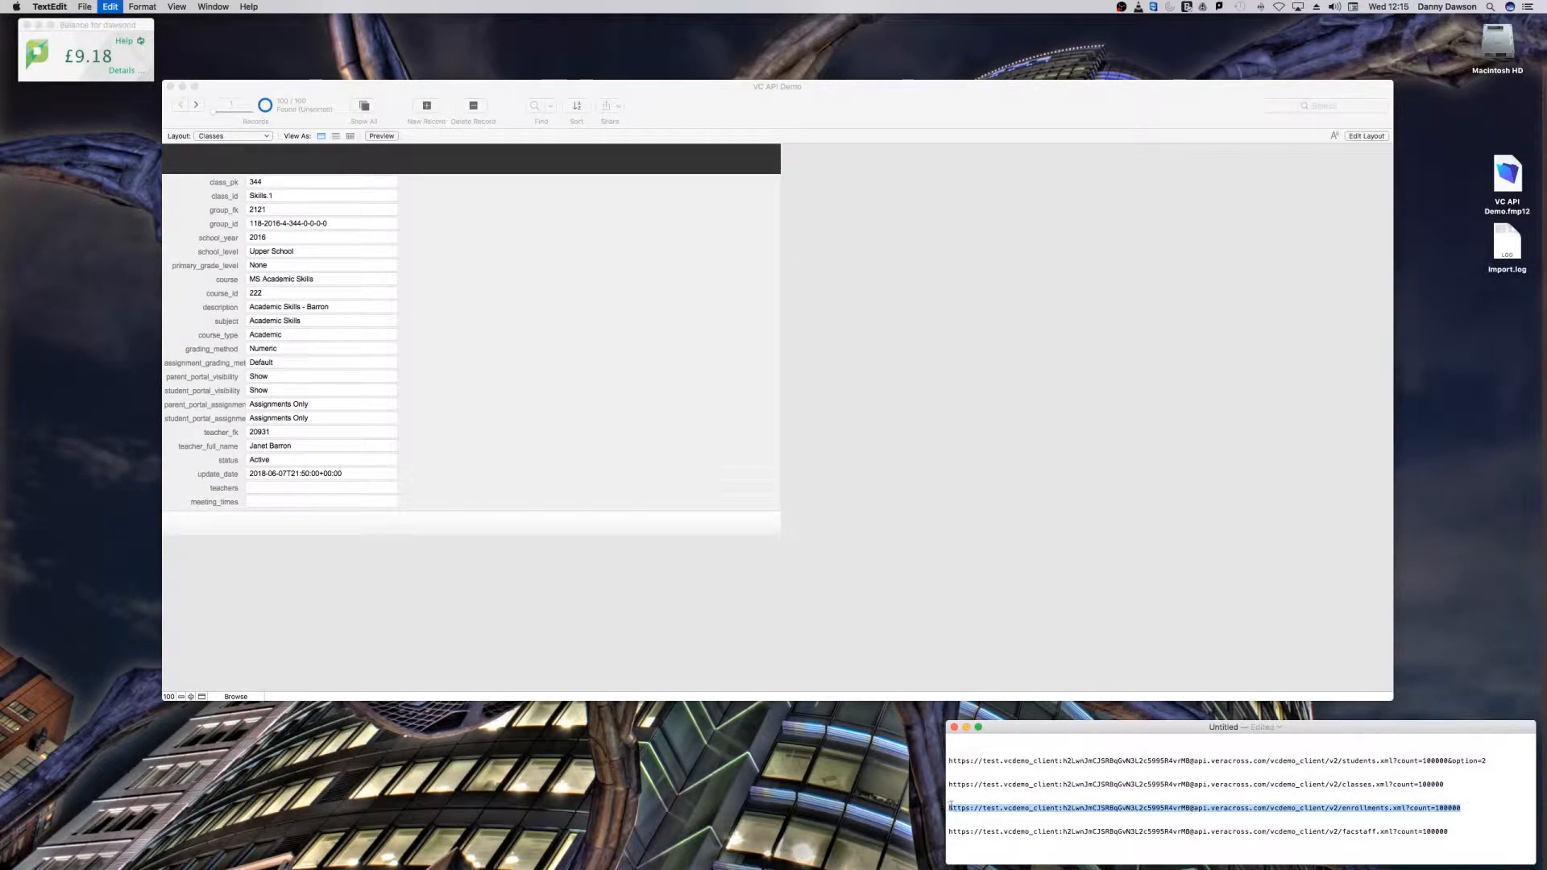
pyautogui.click(435, 239)
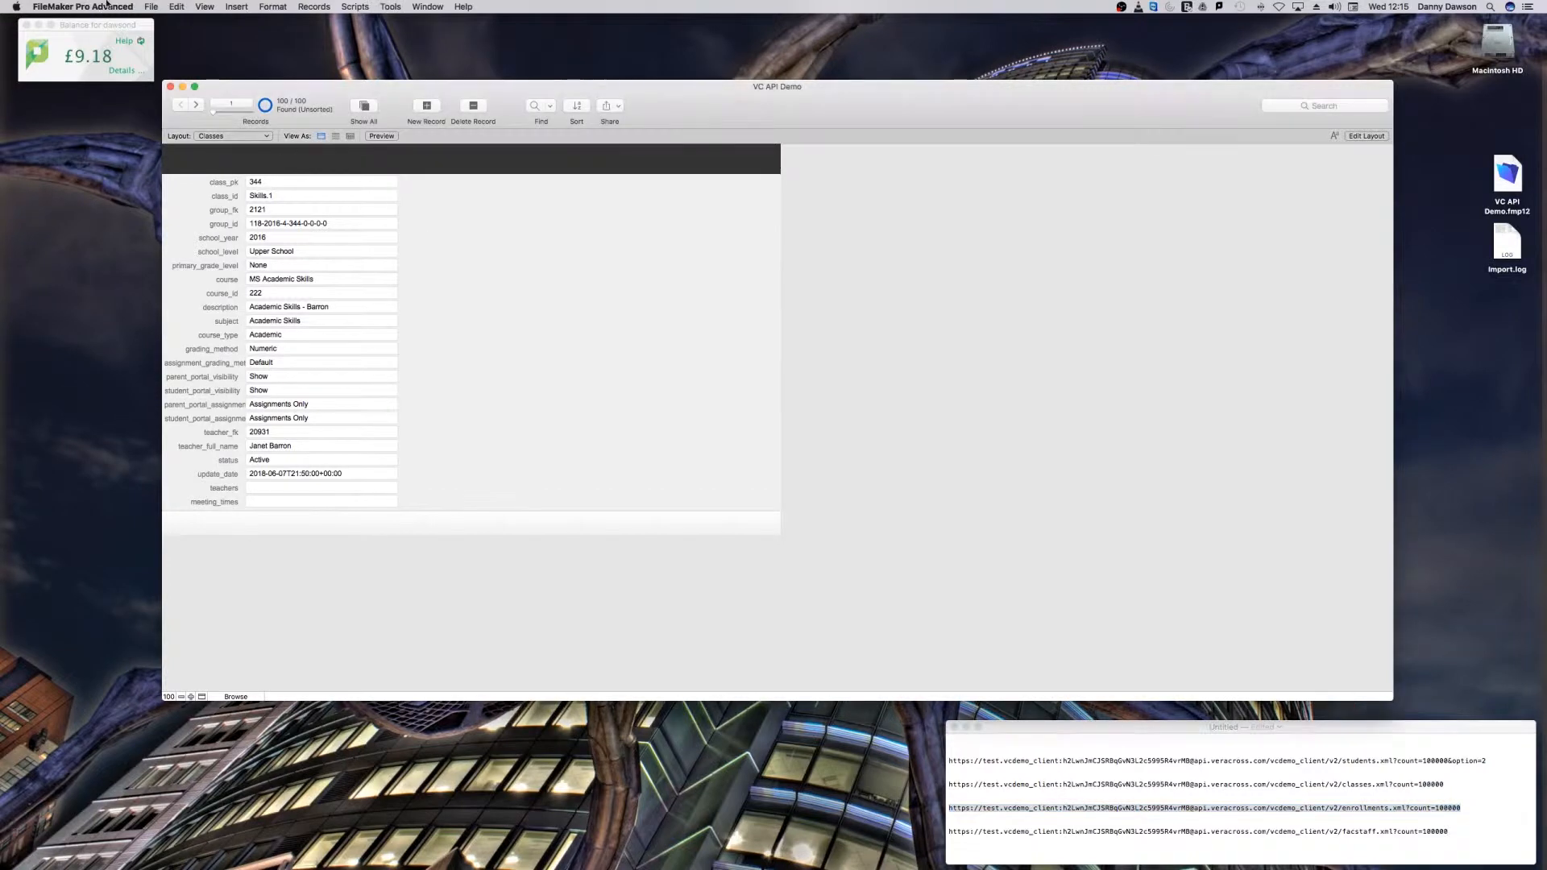
pyautogui.click(134, 6)
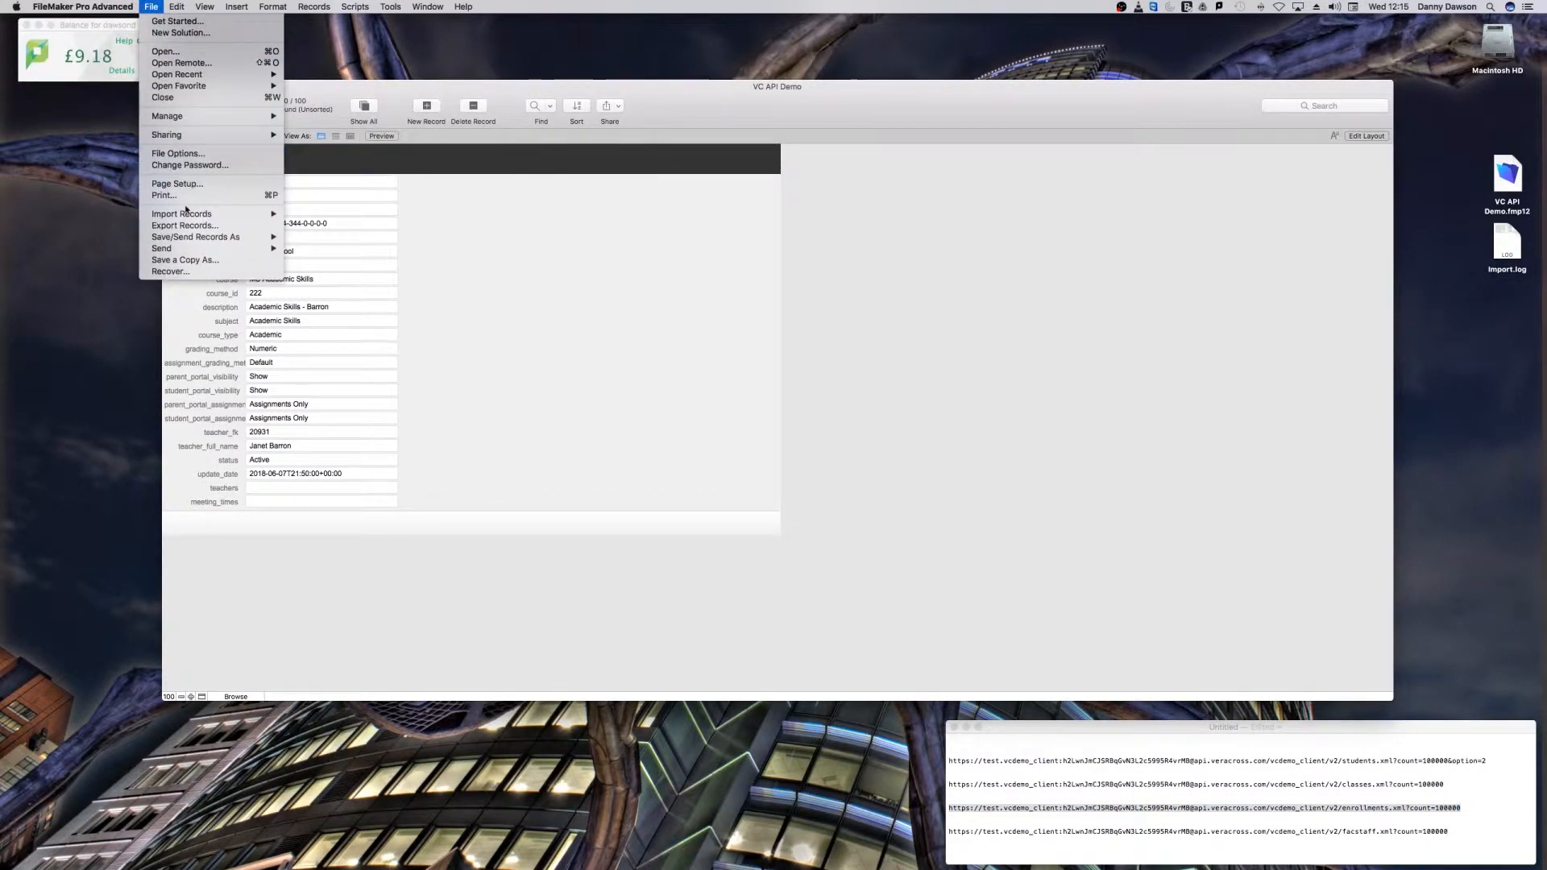
pyautogui.moveTo(250, 214)
pyautogui.click(322, 245)
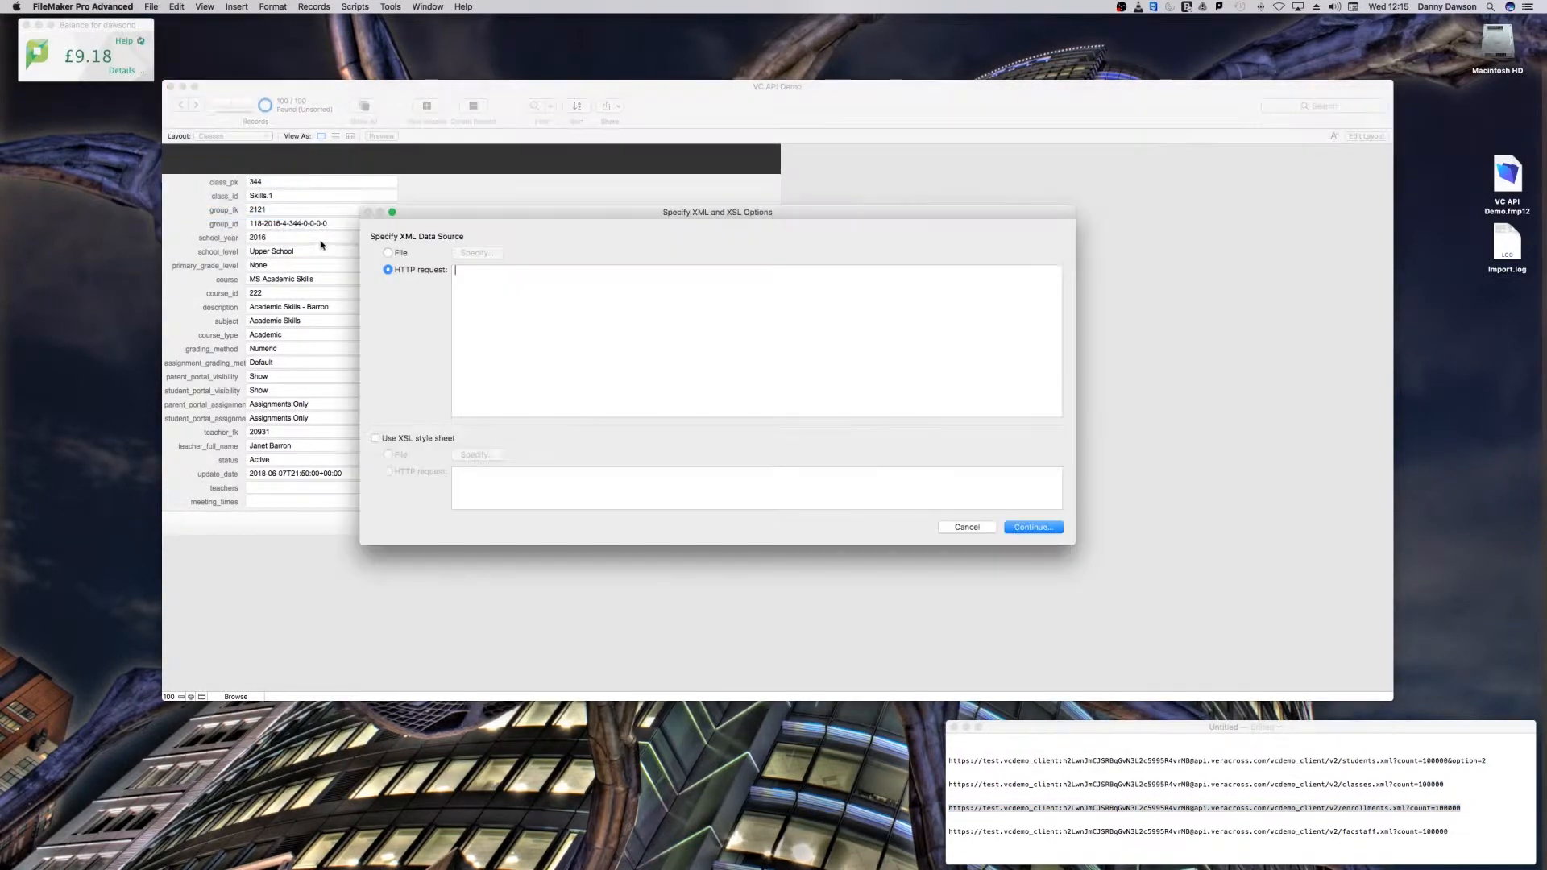
pyautogui.press('super+v')
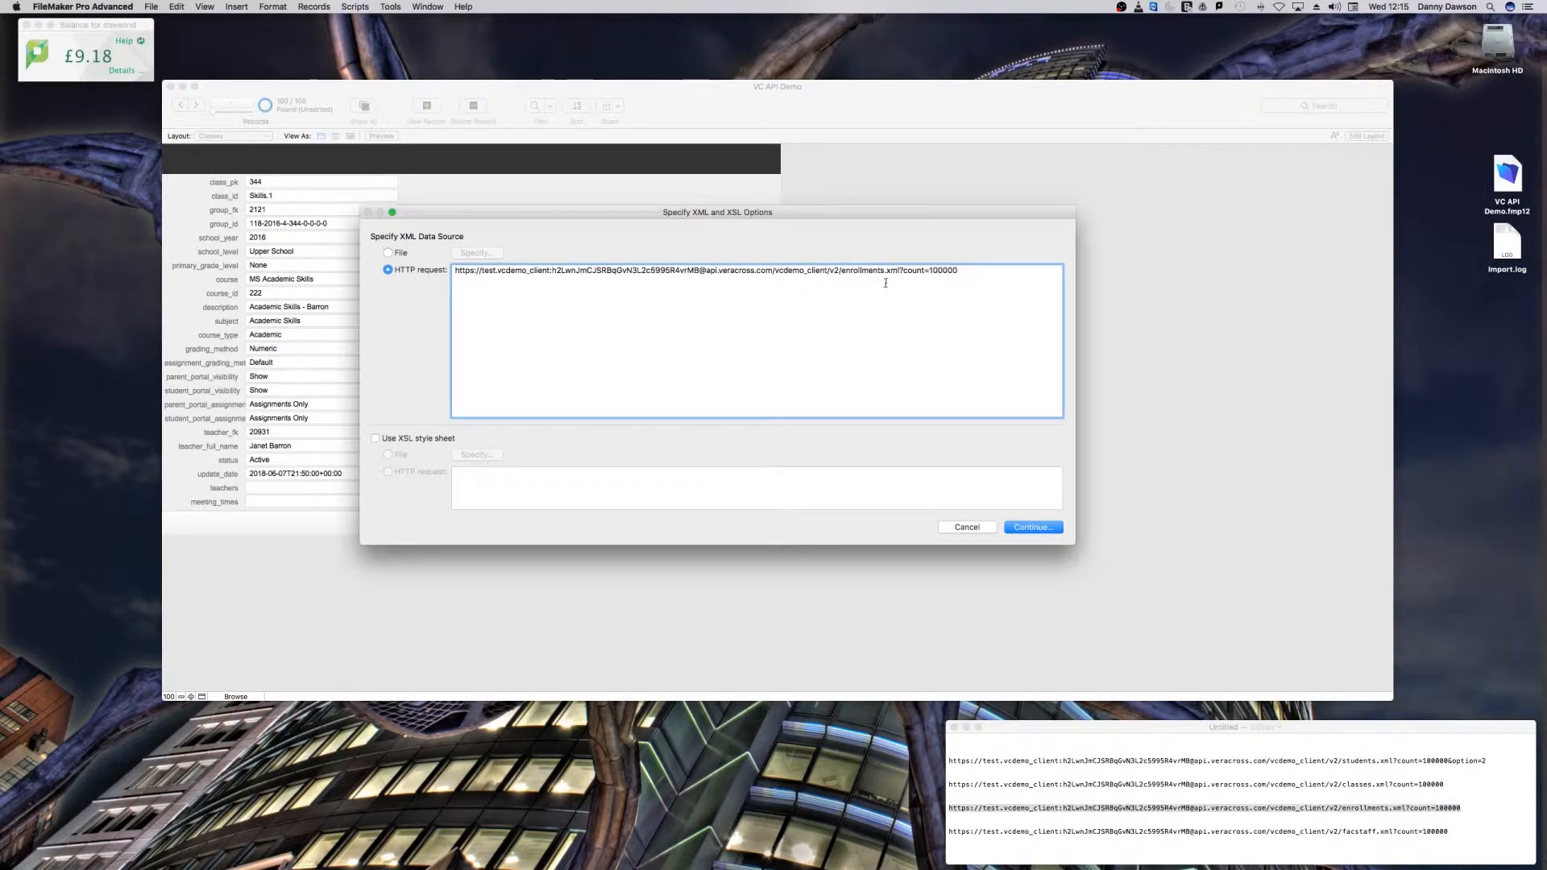
# Step: Apply the XSL style sheet file msdso_elem.xslt to the enrollments import and continue to the field mapping
pyautogui.click(376, 439)
pyautogui.click(435, 469)
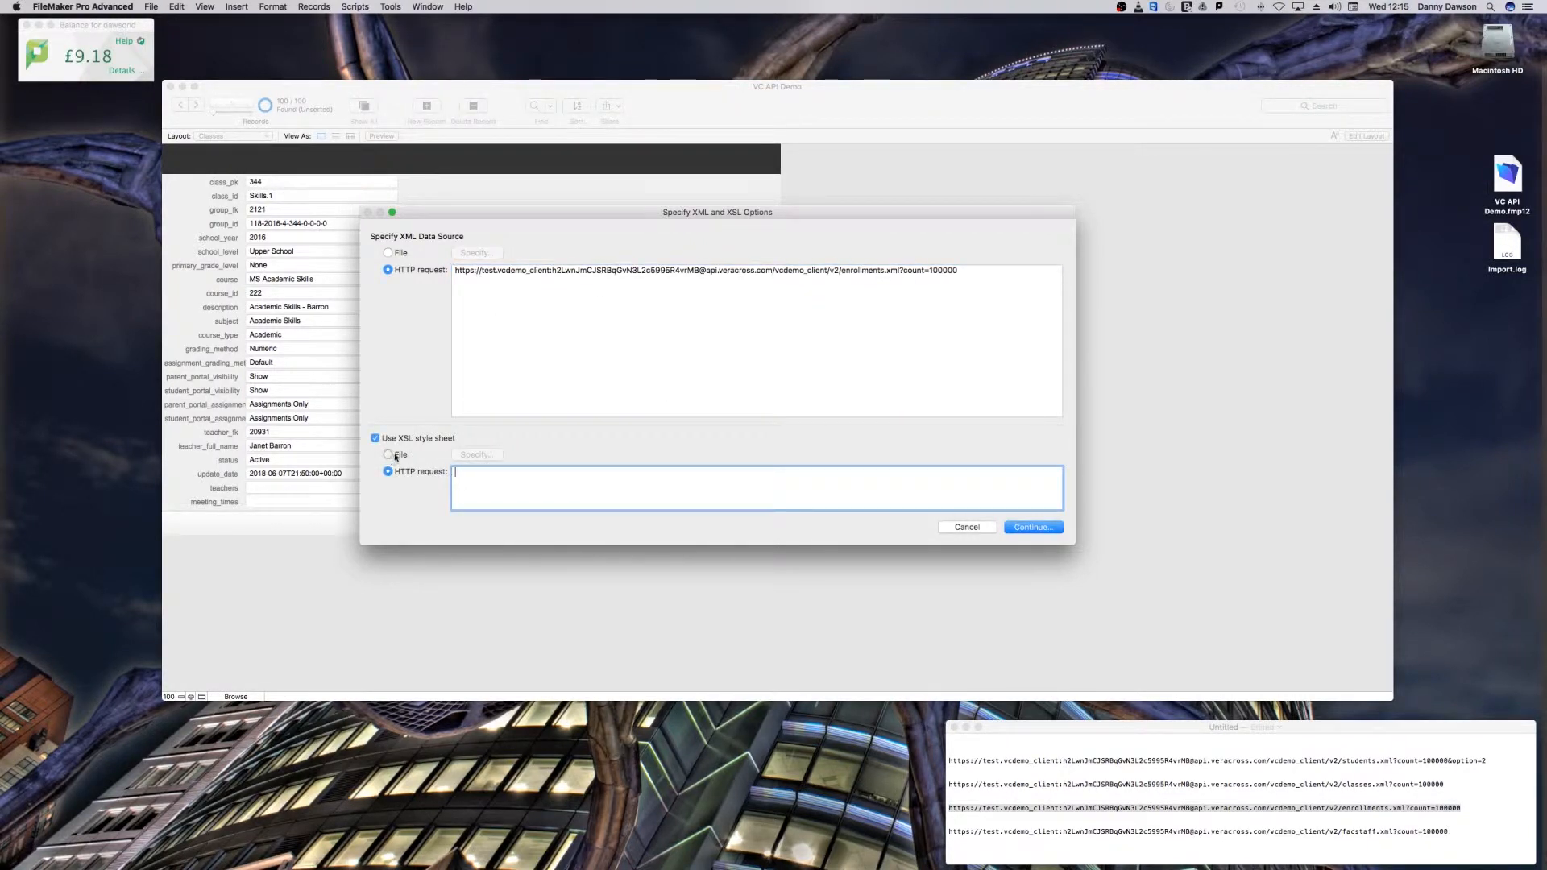
pyautogui.click(388, 455)
pyautogui.doubleClick(455, 70)
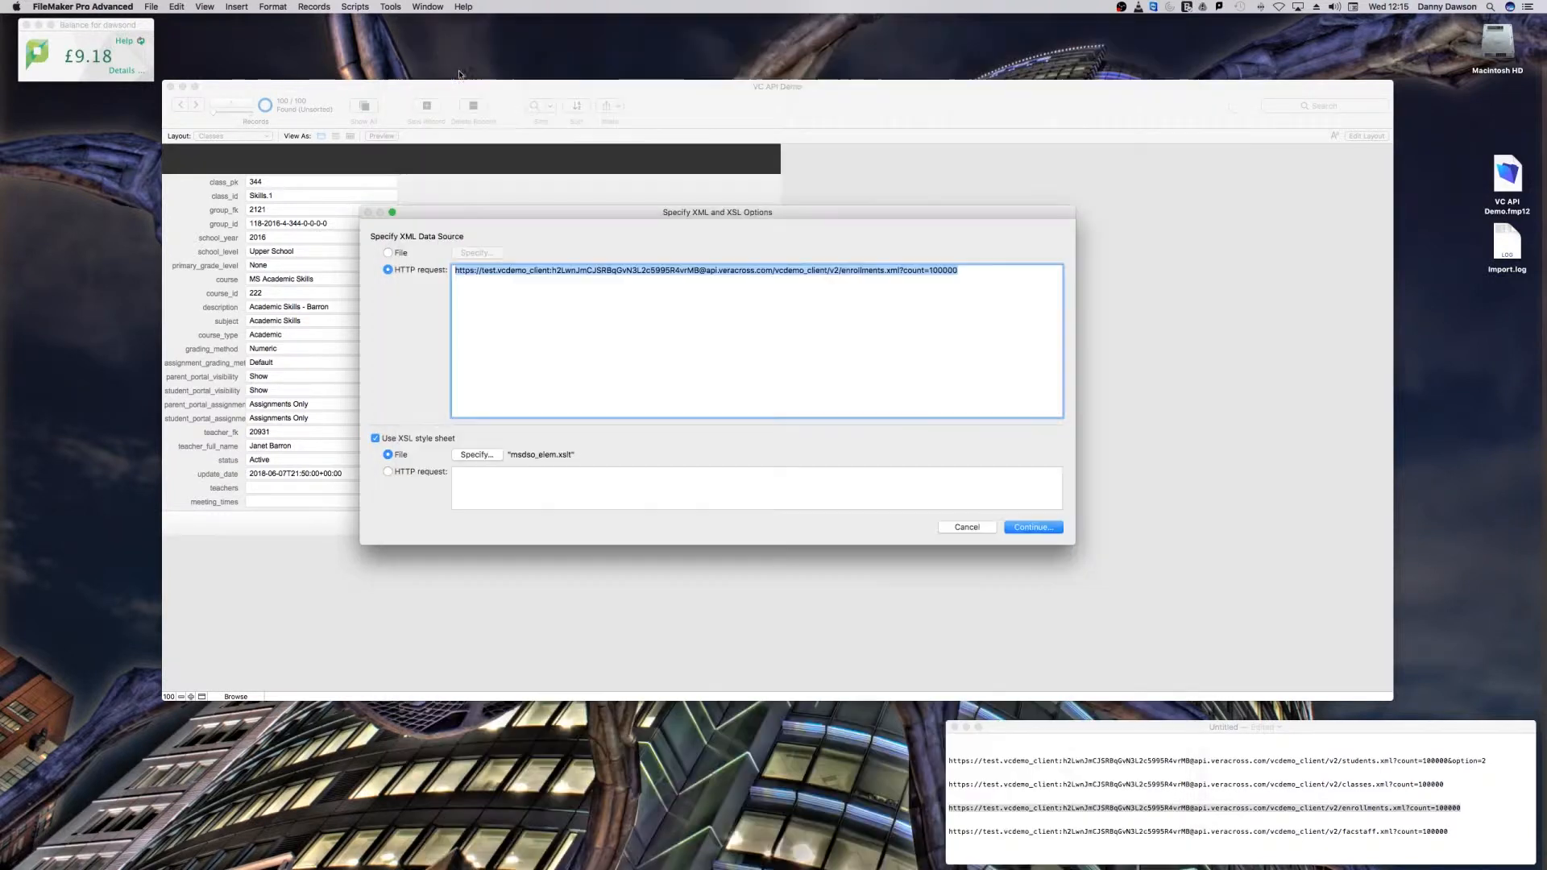
pyautogui.click(1033, 528)
# Step: Set the import target to a new table and import the enrollment records
pyautogui.click(605, 78)
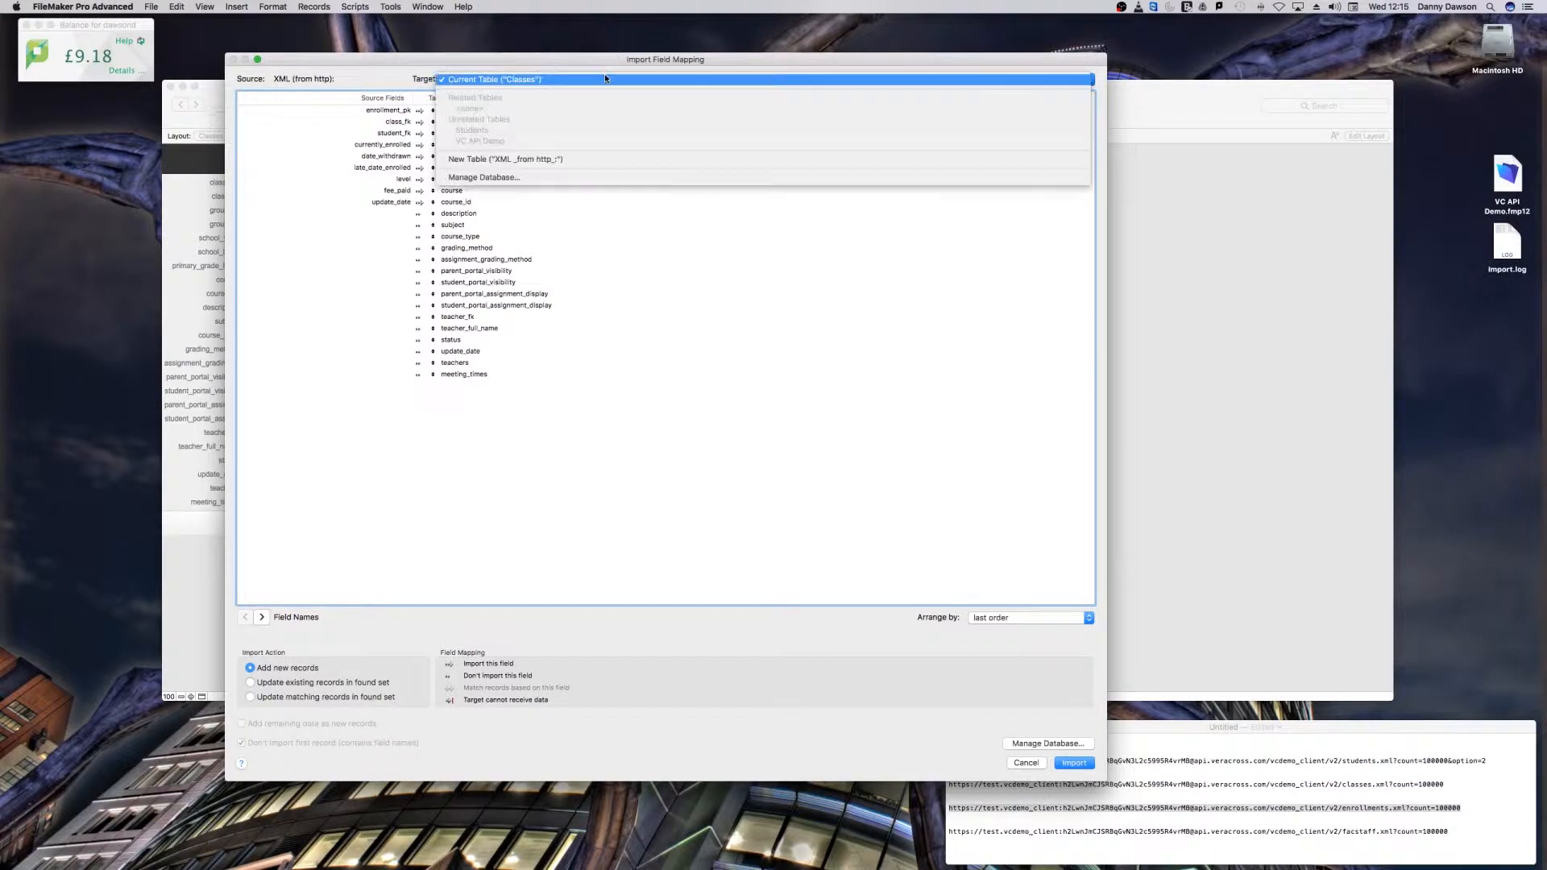
pyautogui.click(602, 158)
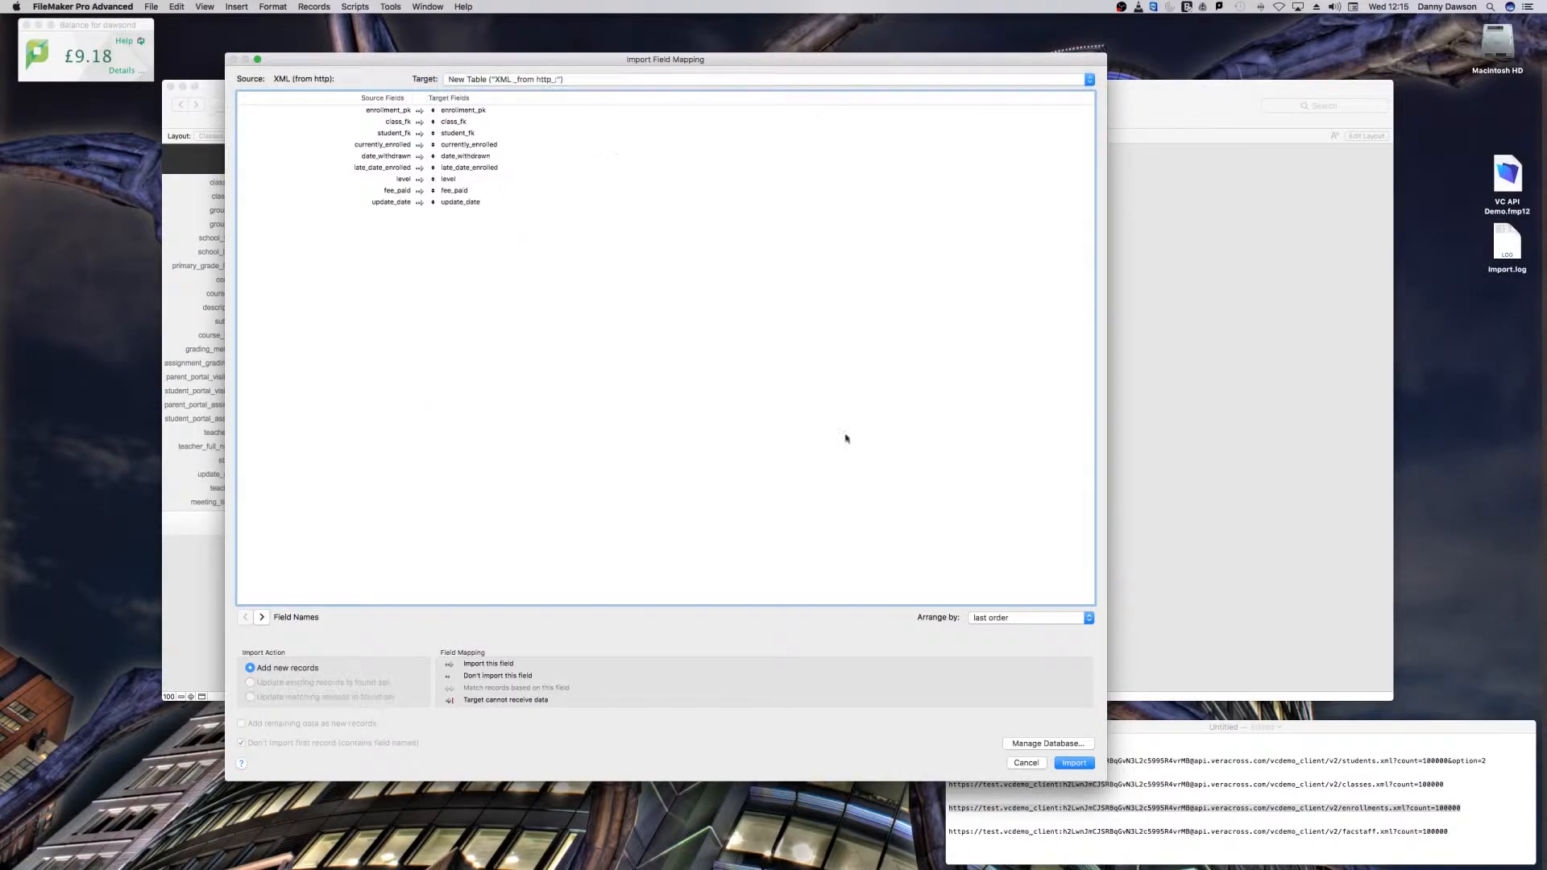
pyautogui.click(1074, 762)
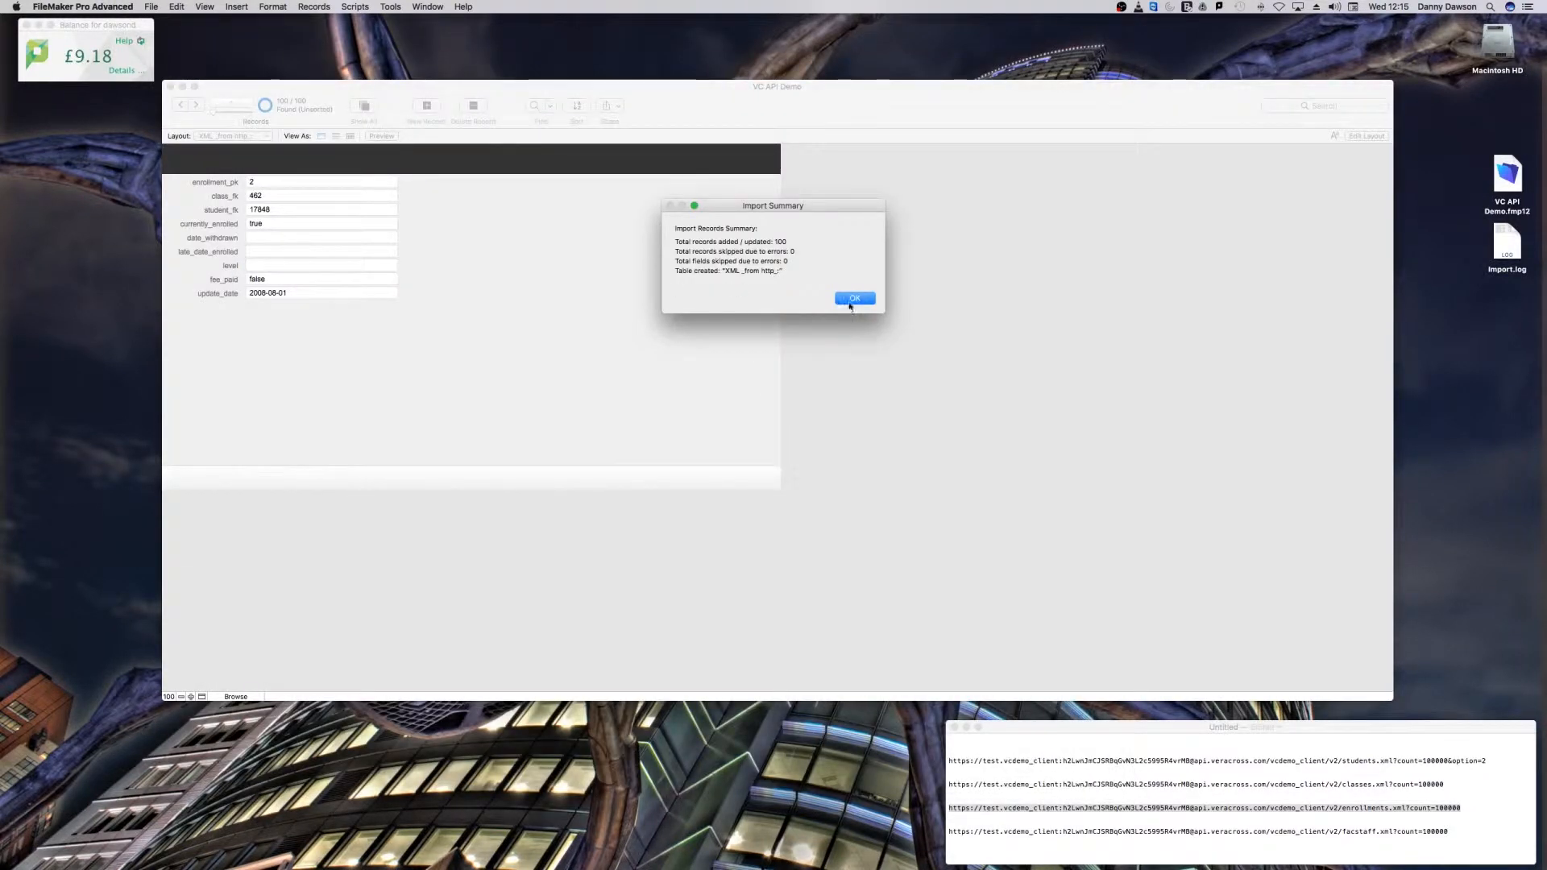
pyautogui.click(853, 299)
# Step: Rename the newly imported enrollments table as Enrollment in the database definition
pyautogui.click(150, 7)
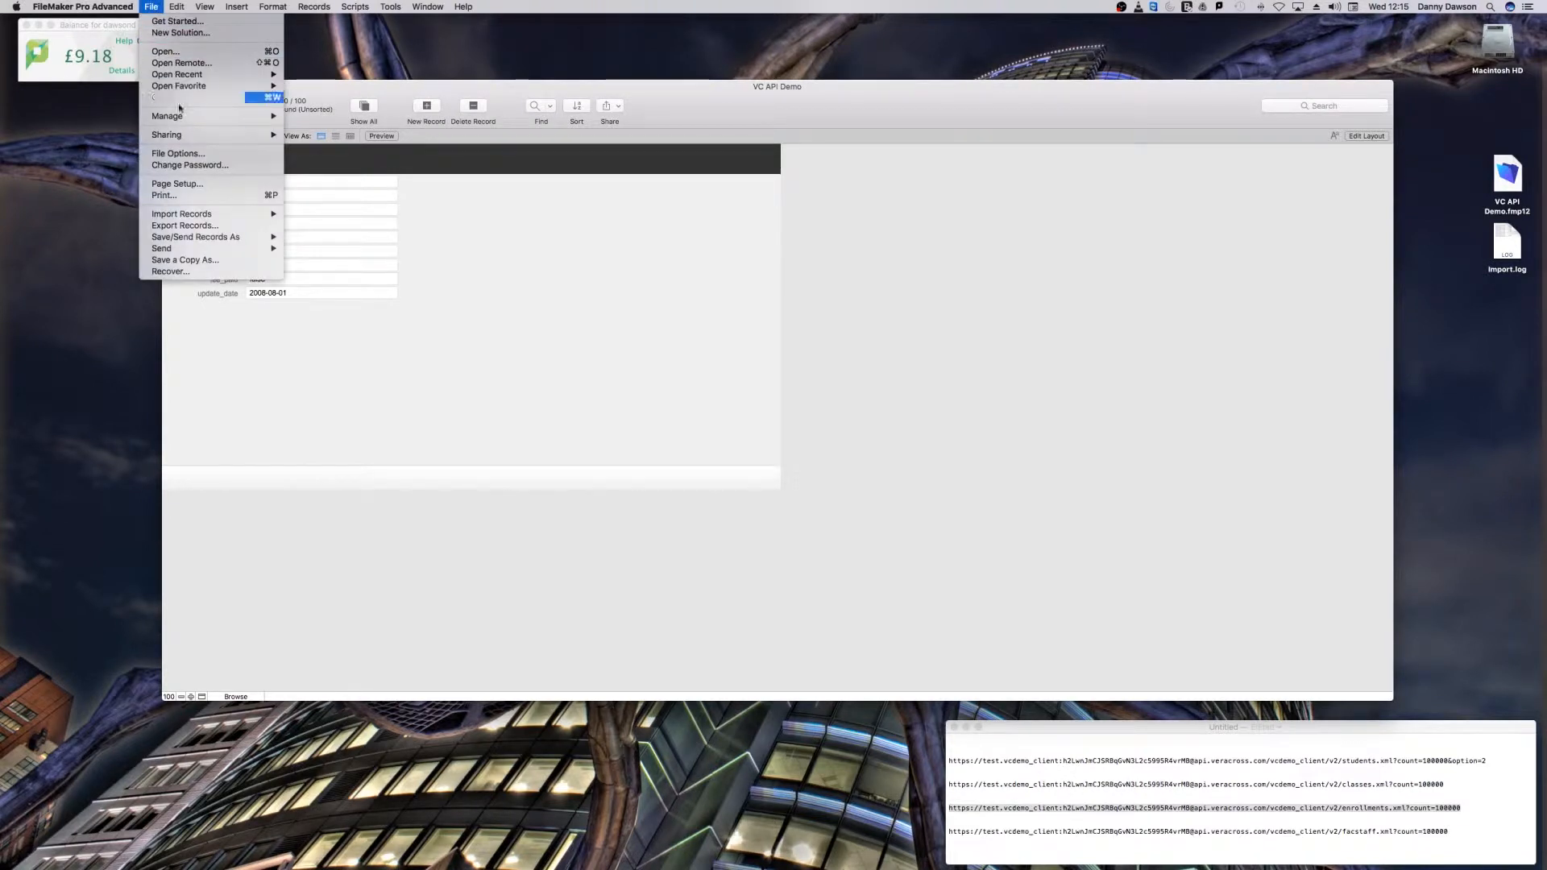
pyautogui.moveTo(182, 116)
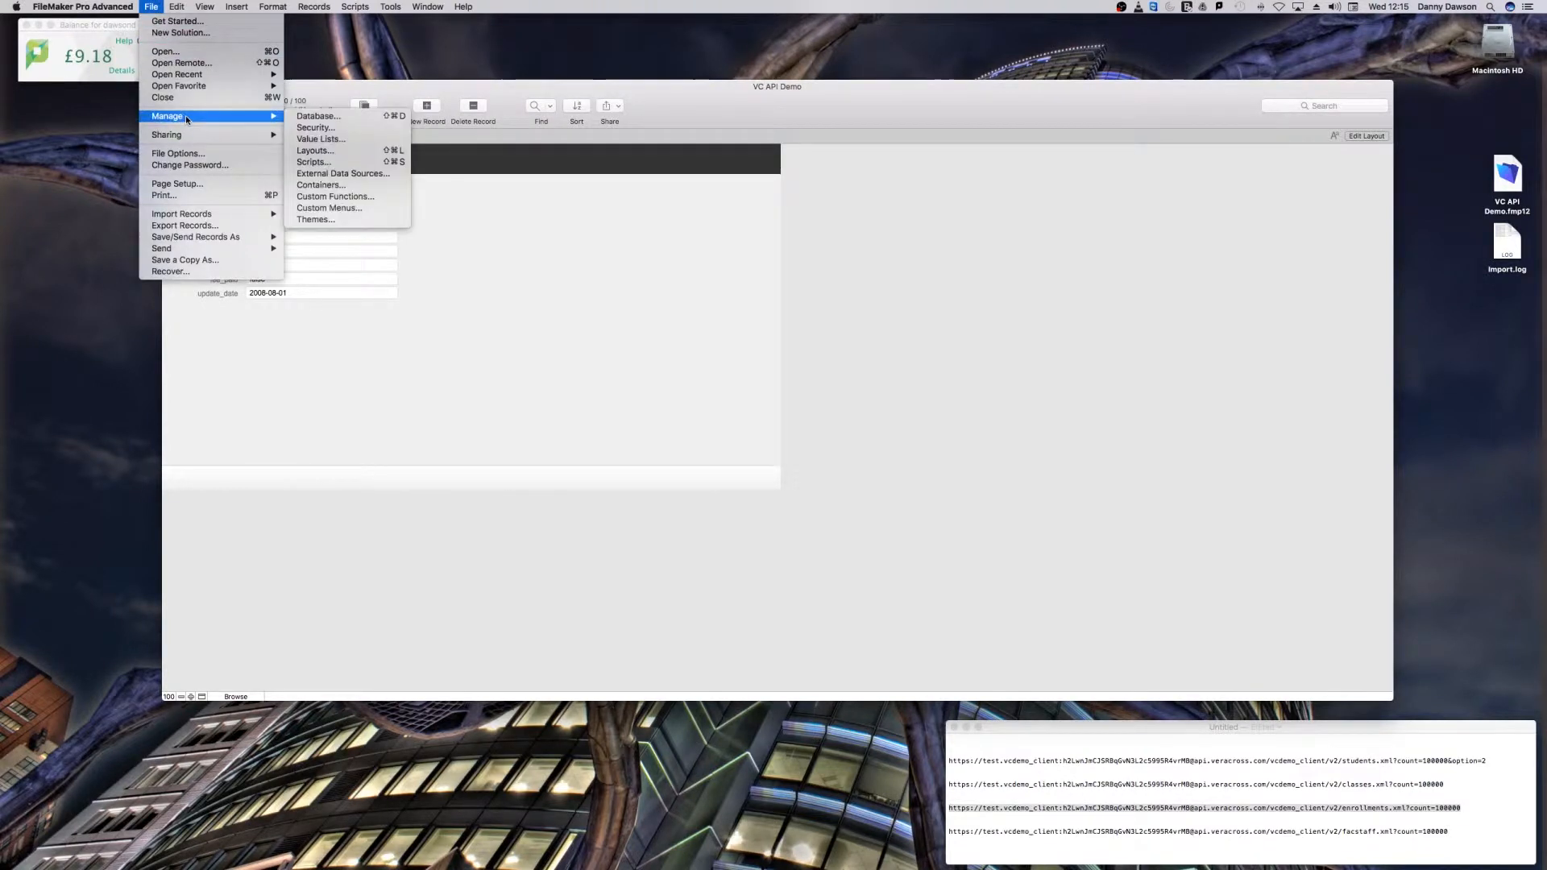
pyautogui.click(312, 118)
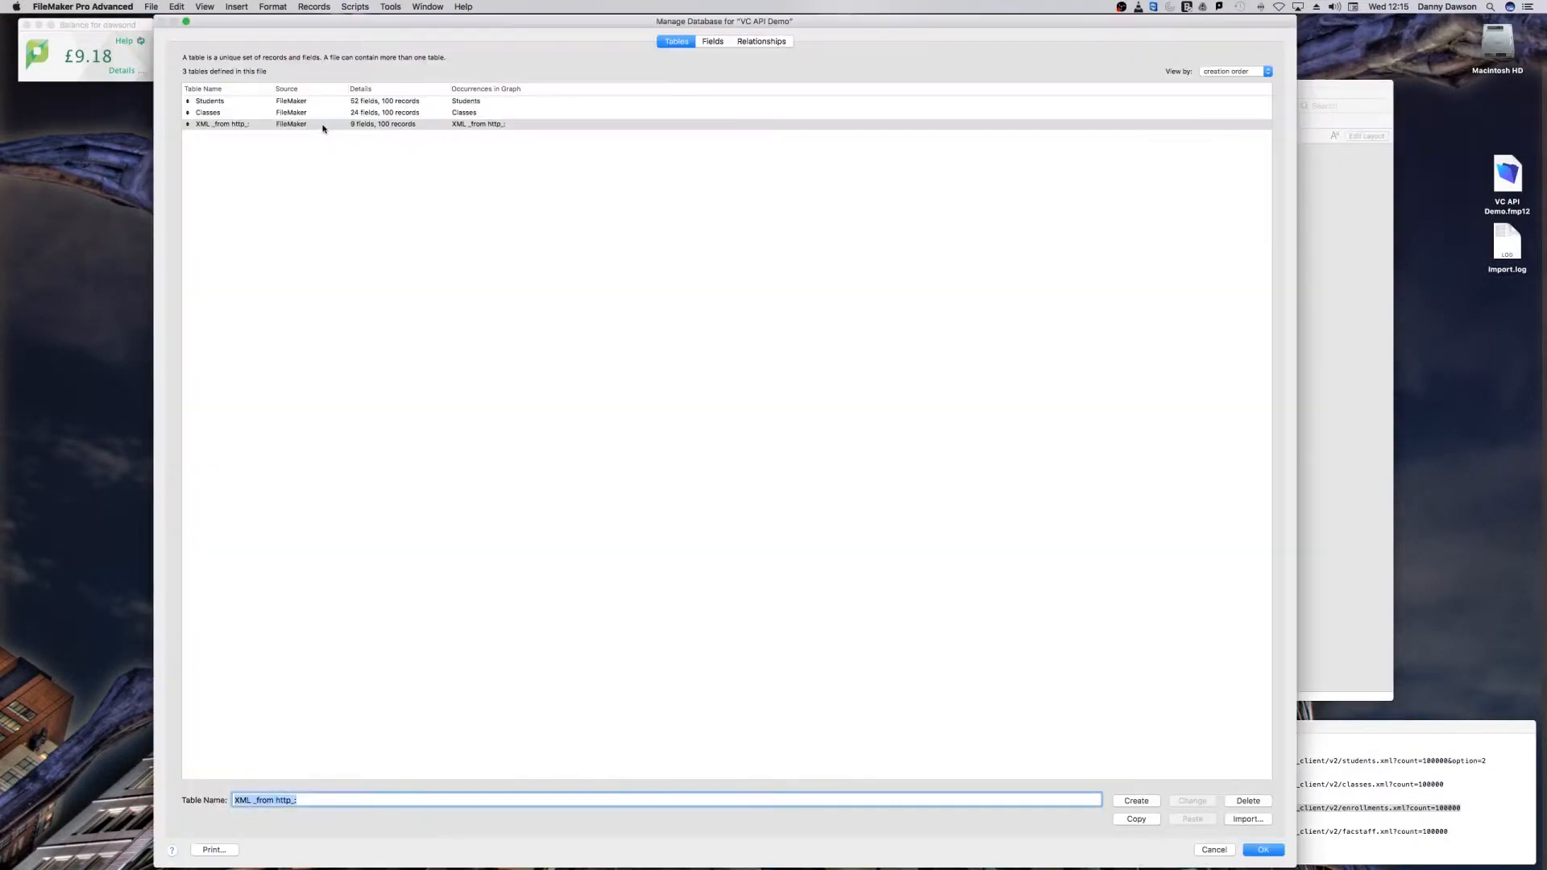
pyautogui.write('Enrollment')
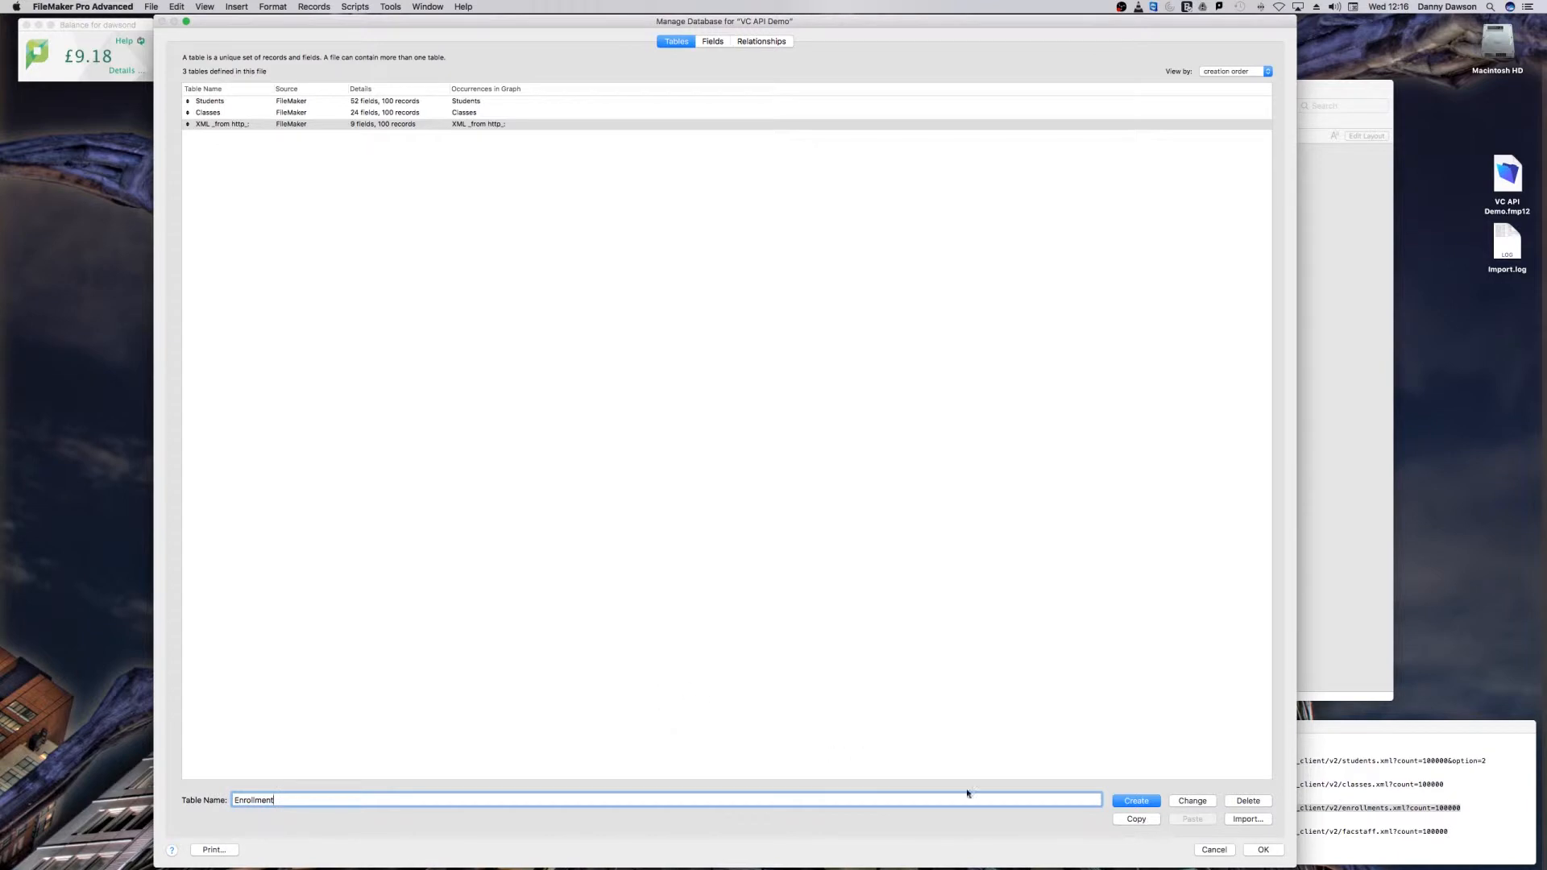
pyautogui.click(1188, 801)
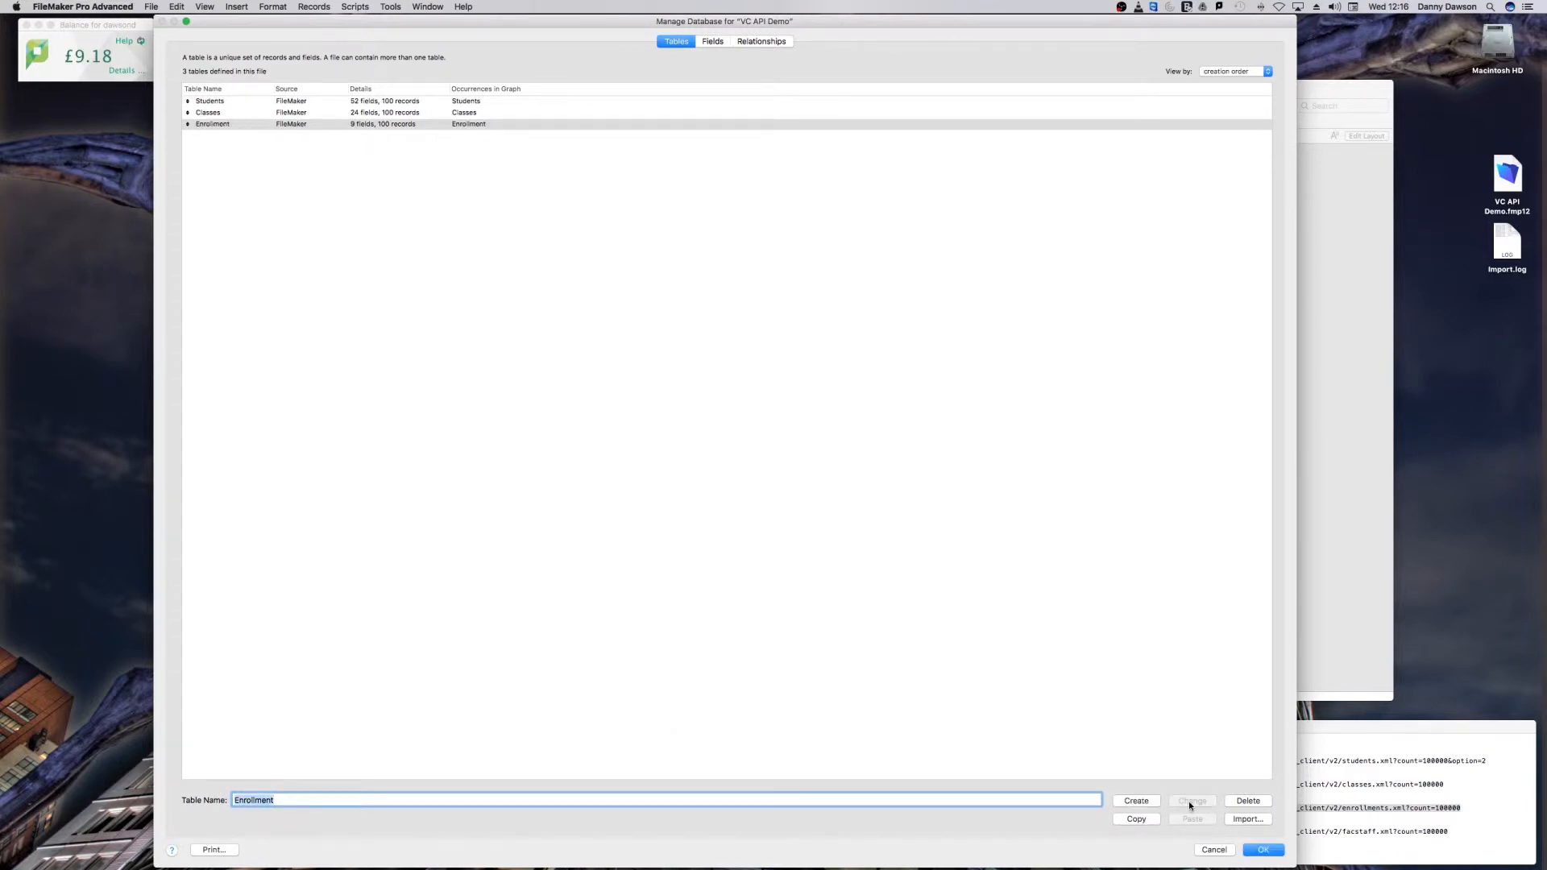
# Step: Copy the faculty/staff API URL with its embedded API credentials from the TextEdit notes and enter it as the HTTP request of a new FileMaker XML import
pyautogui.click(1264, 850)
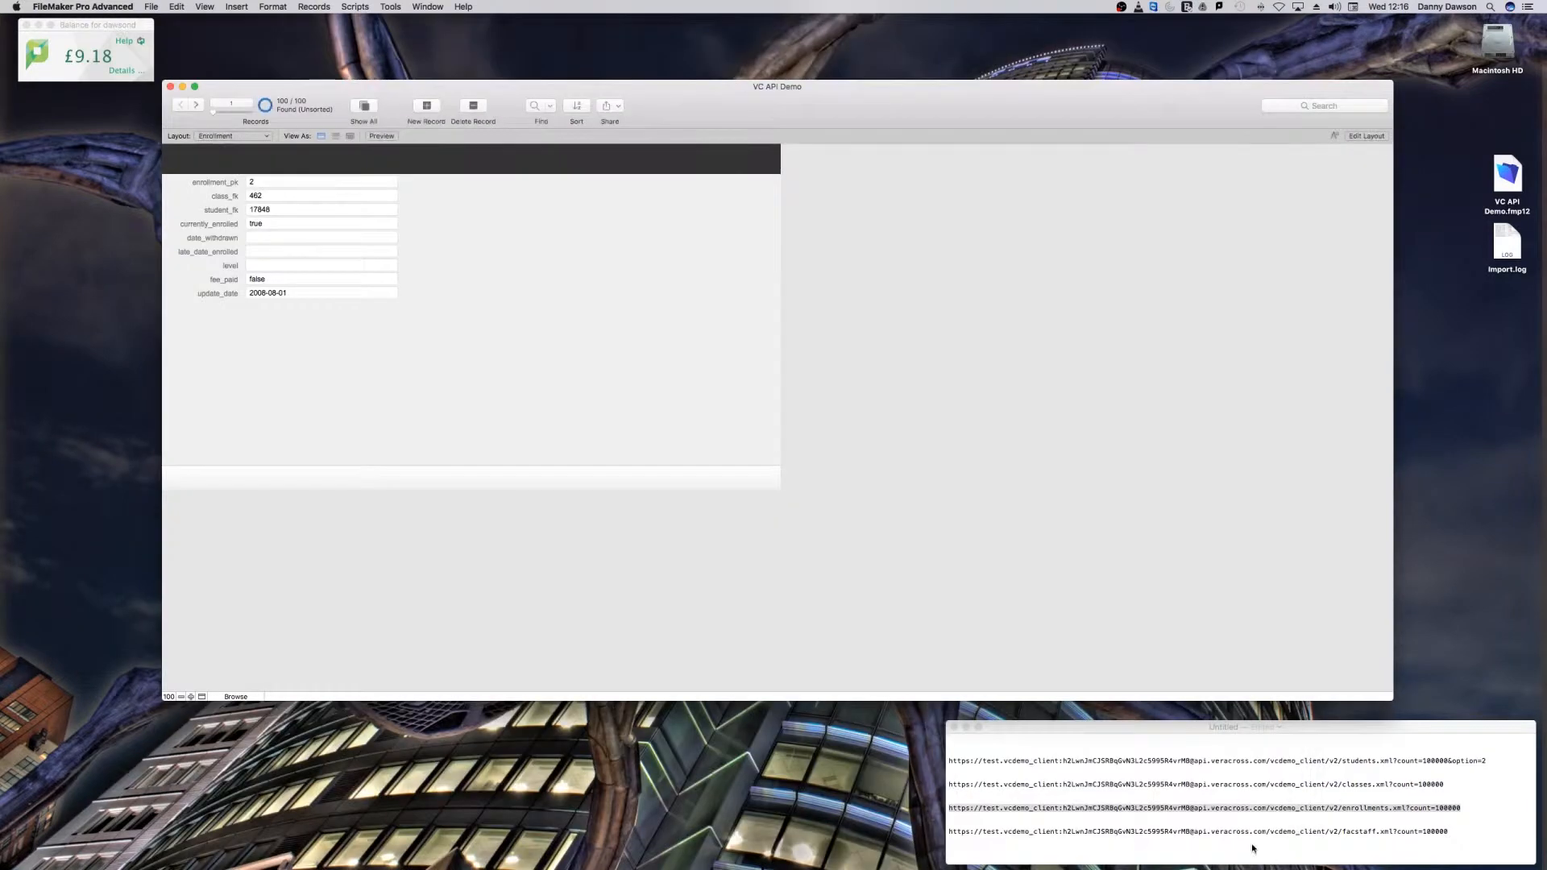
pyautogui.click(945, 835)
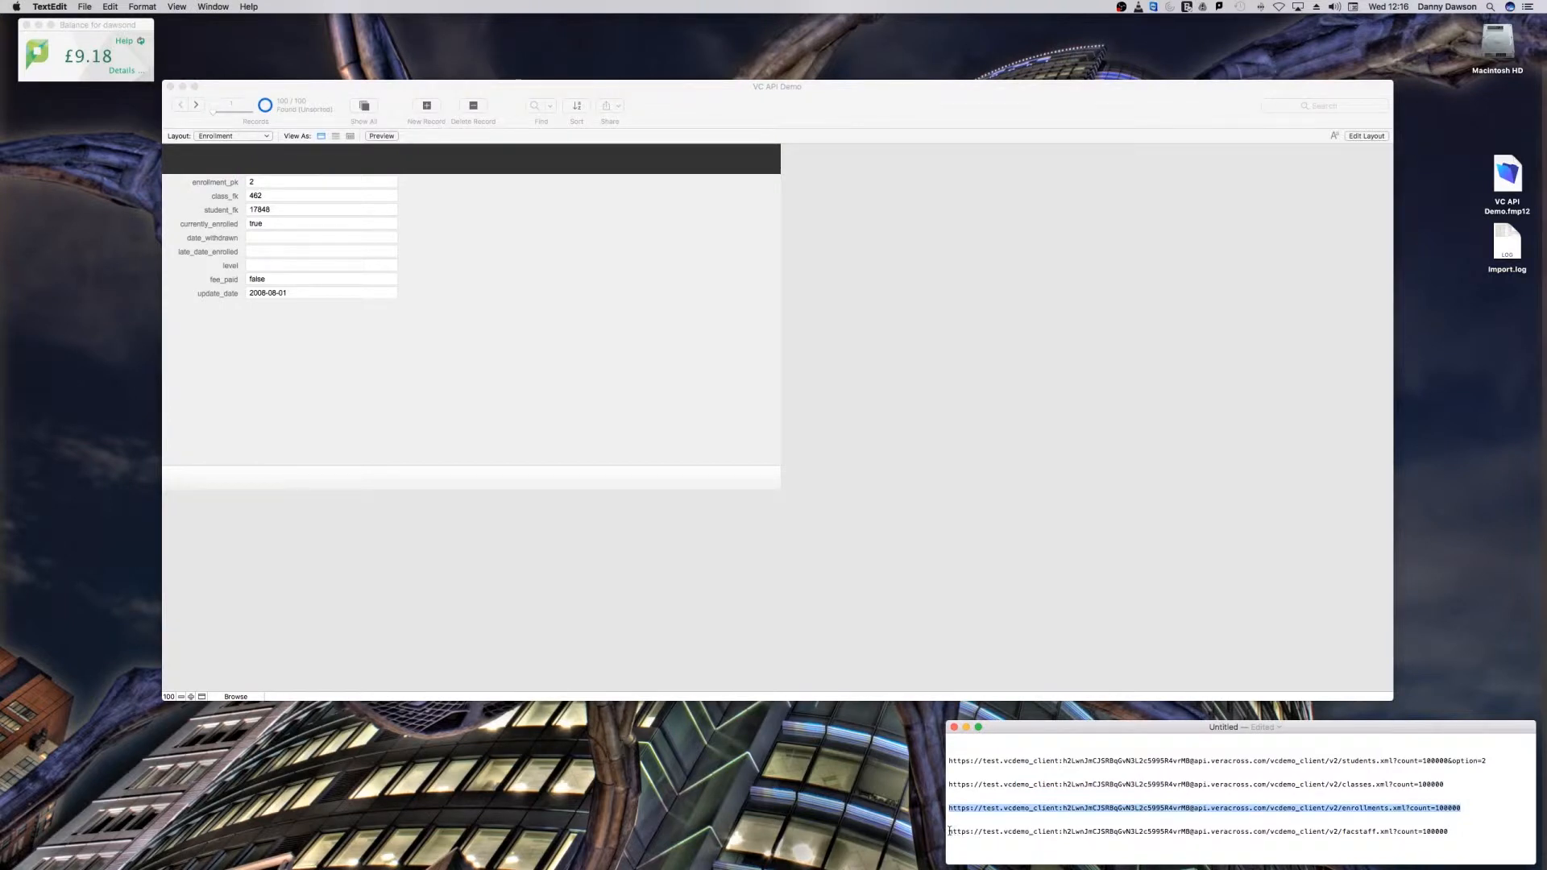
pyautogui.moveTo(943, 834); pyautogui.dragTo(1449, 832)
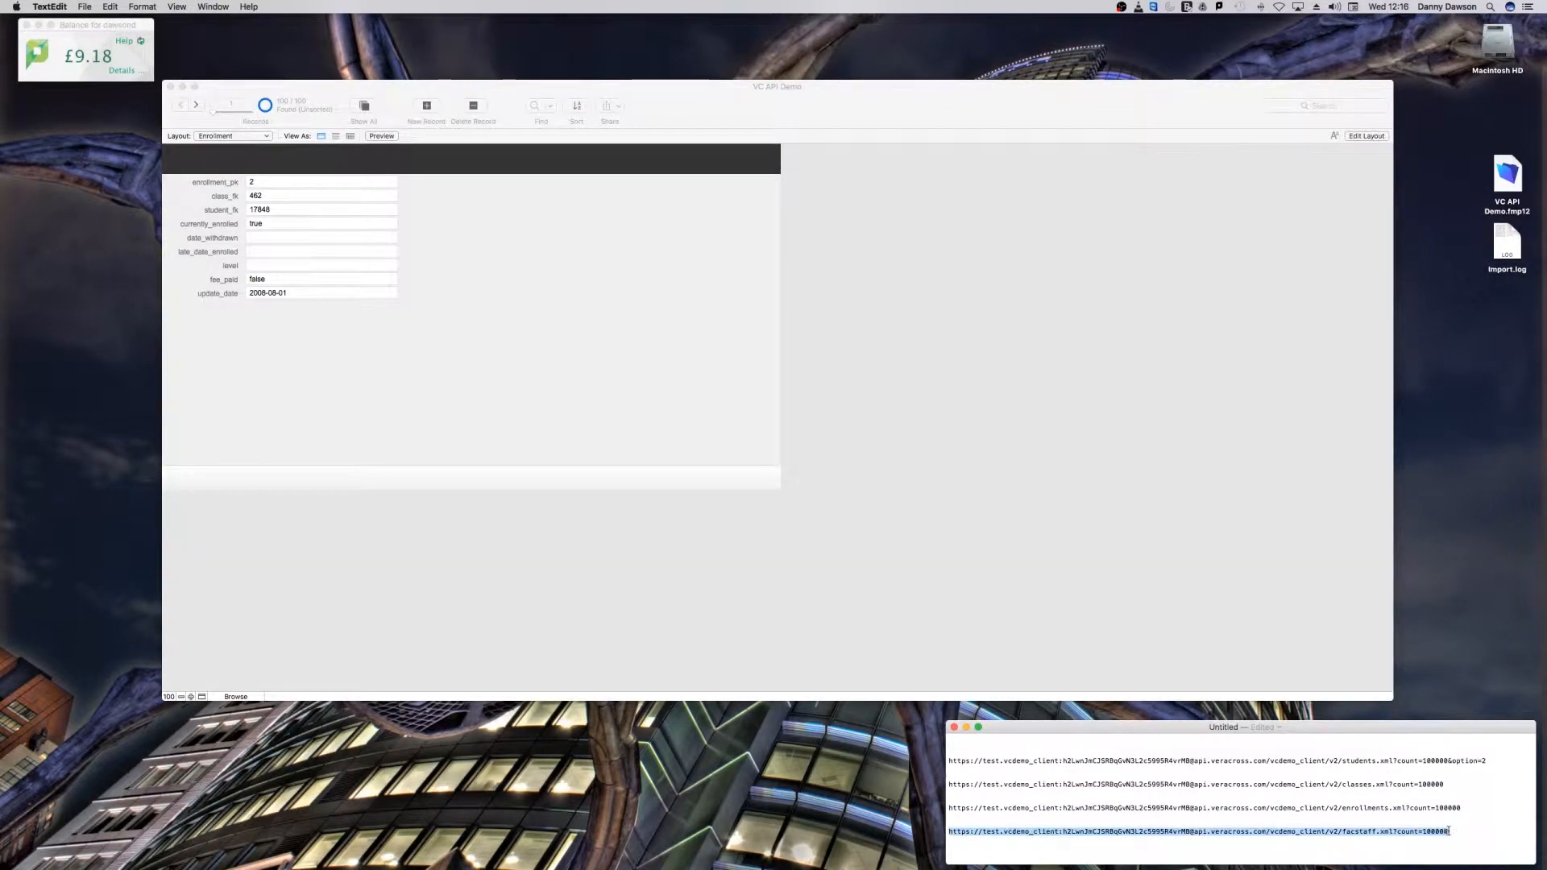
pyautogui.click(519, 374)
pyautogui.click(151, 6)
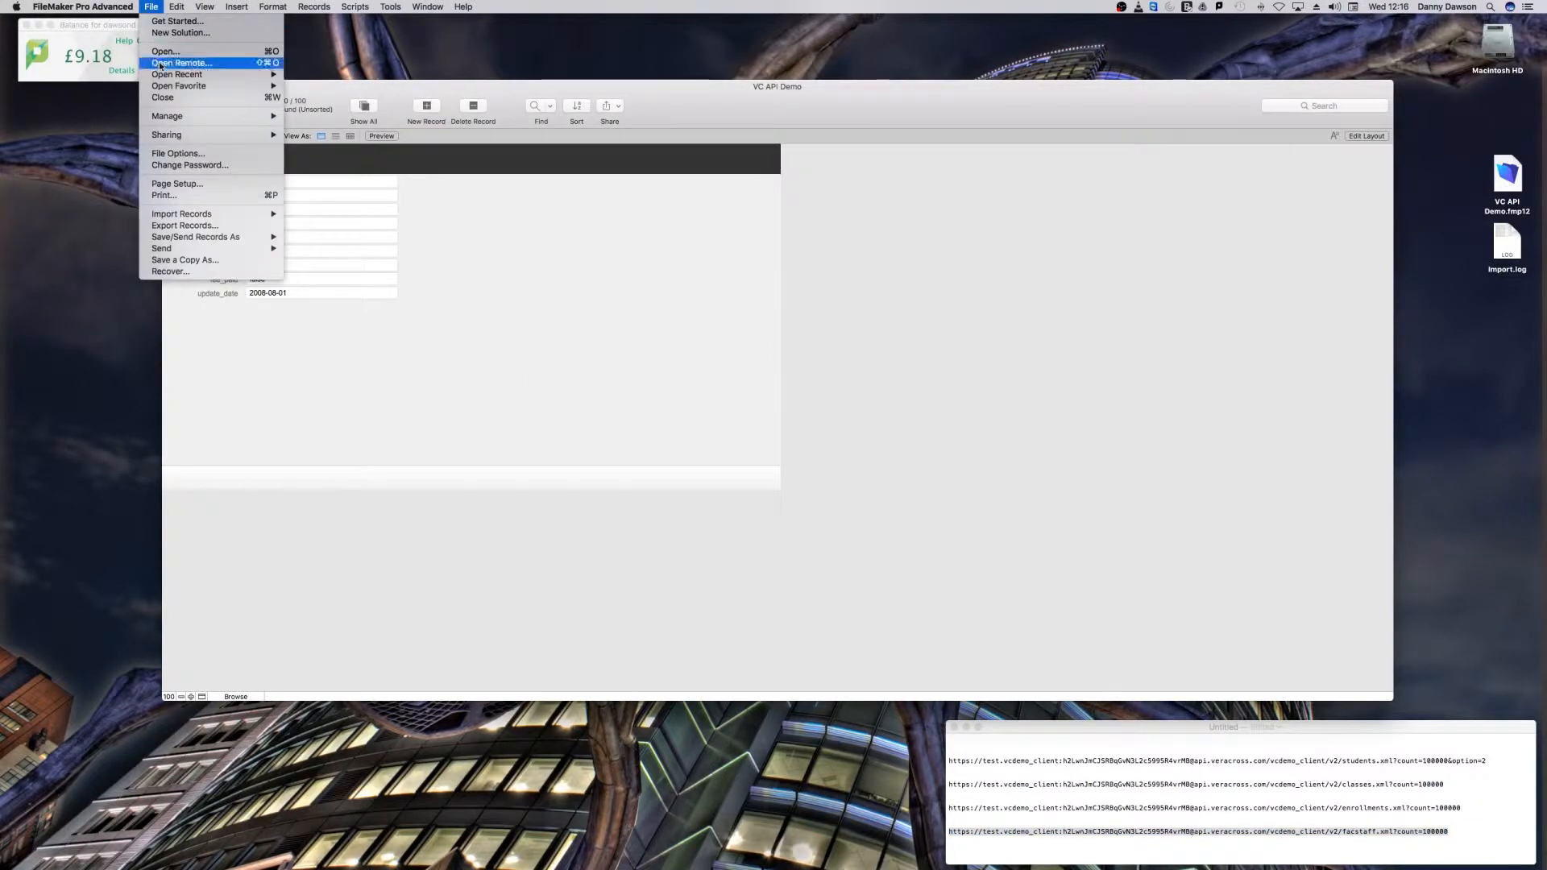
pyautogui.moveTo(184, 216)
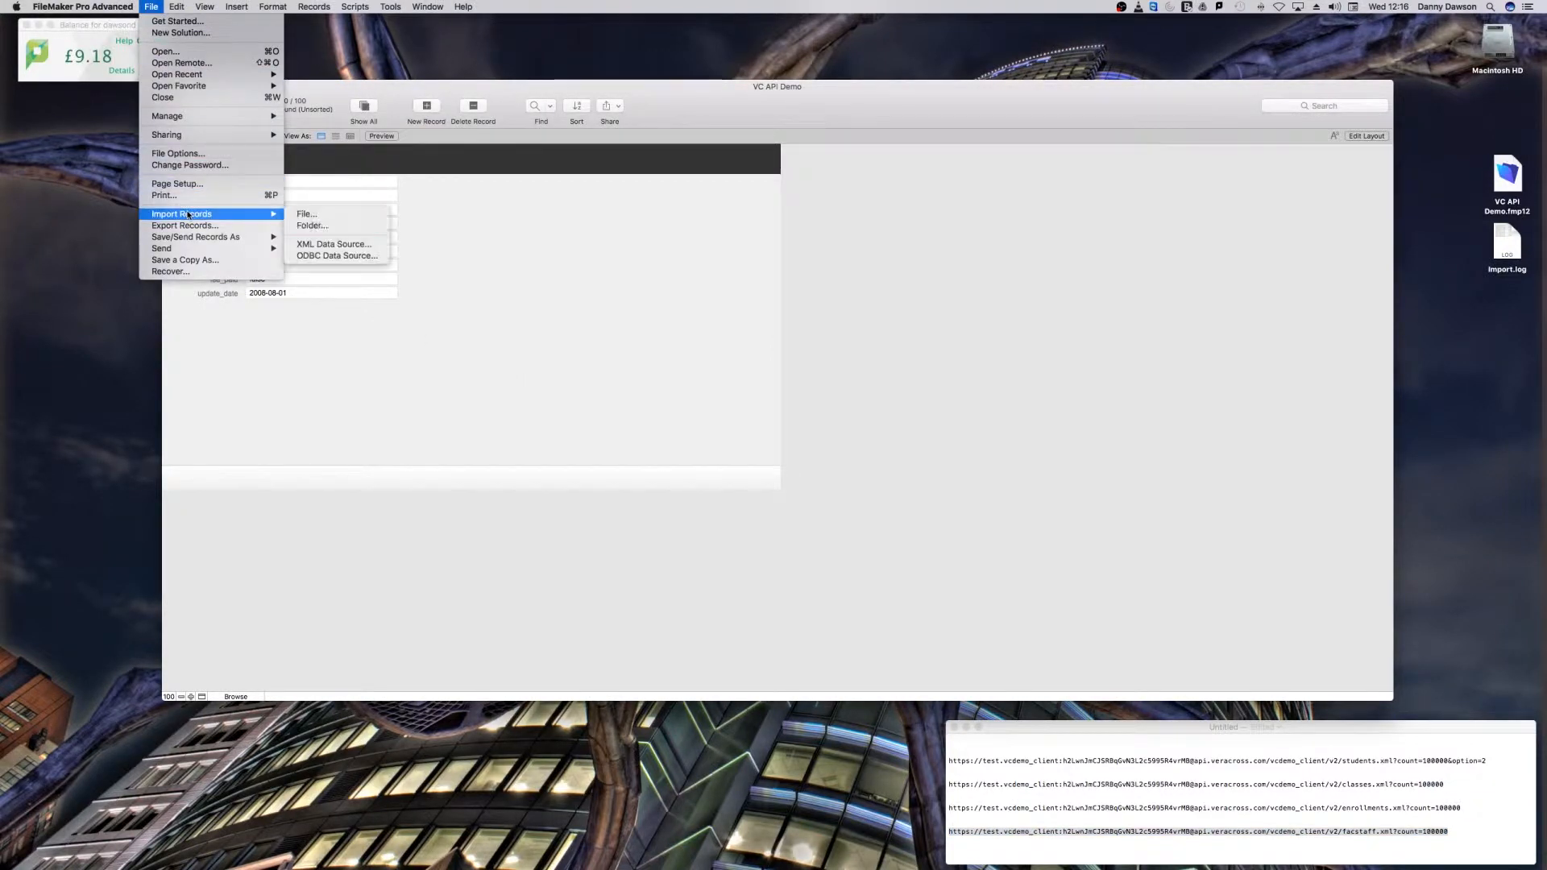
pyautogui.click(328, 245)
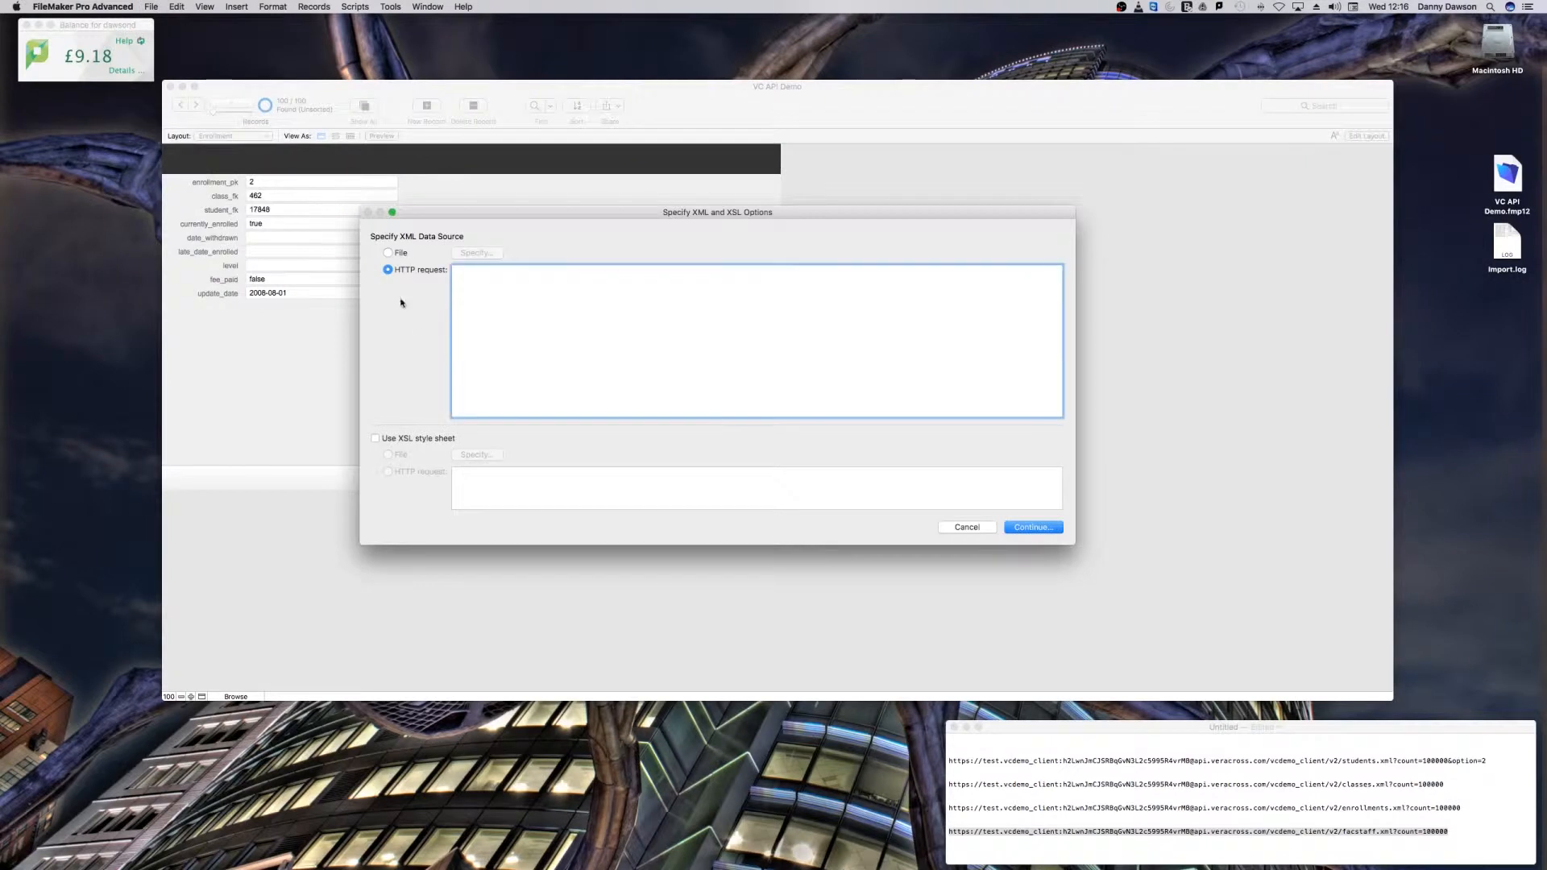
pyautogui.press('cmd+v')
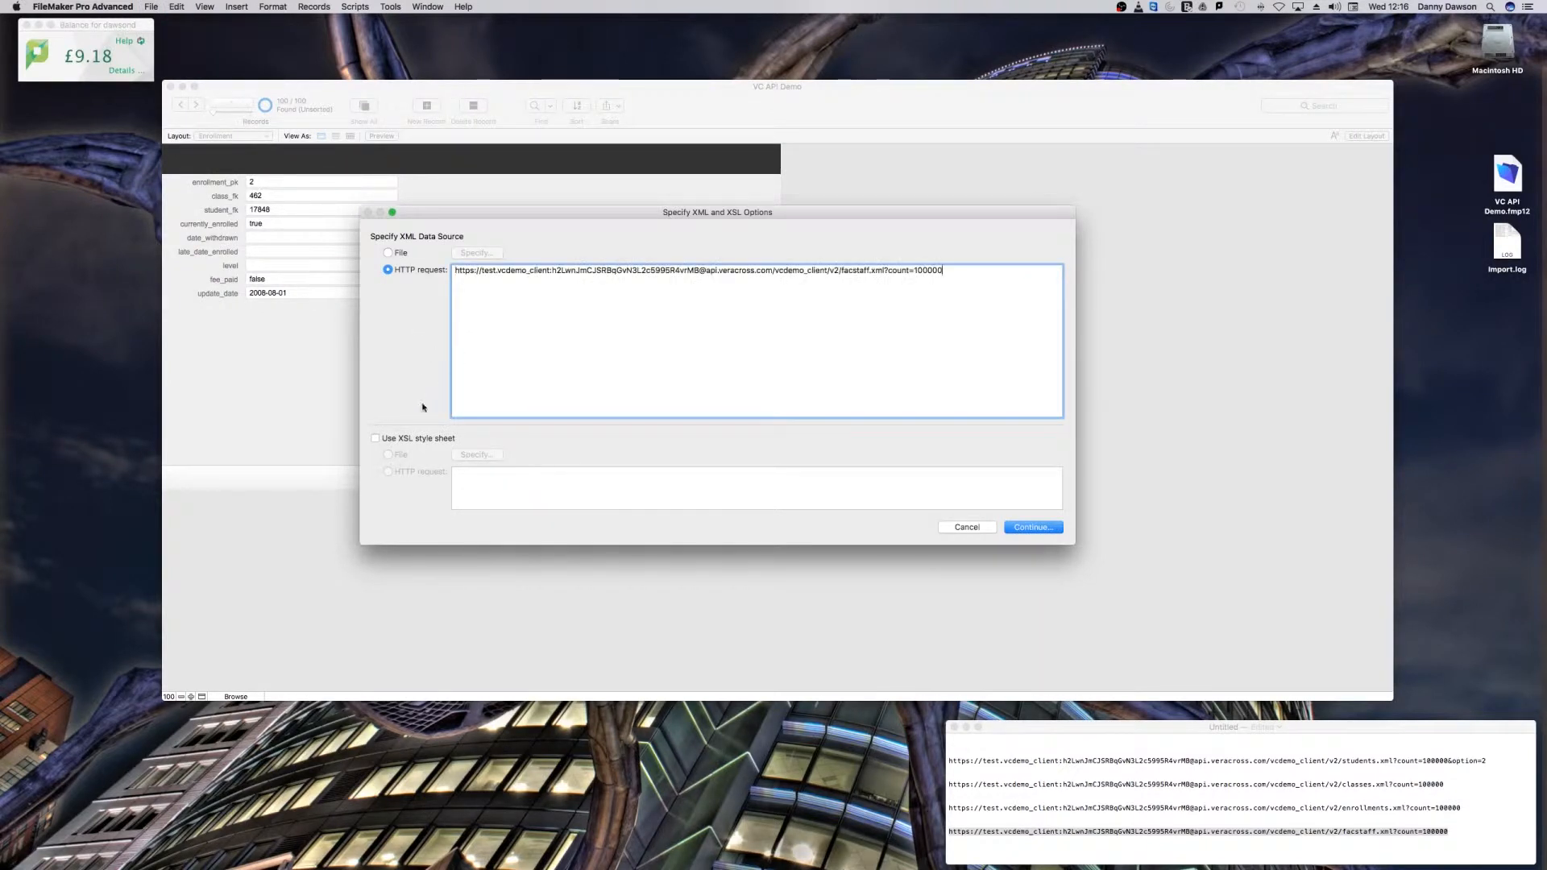
# Step: Apply the XSL style sheet file msdso_elem.xslt to the faculty/staff import and continue to the field mapping
pyautogui.click(376, 439)
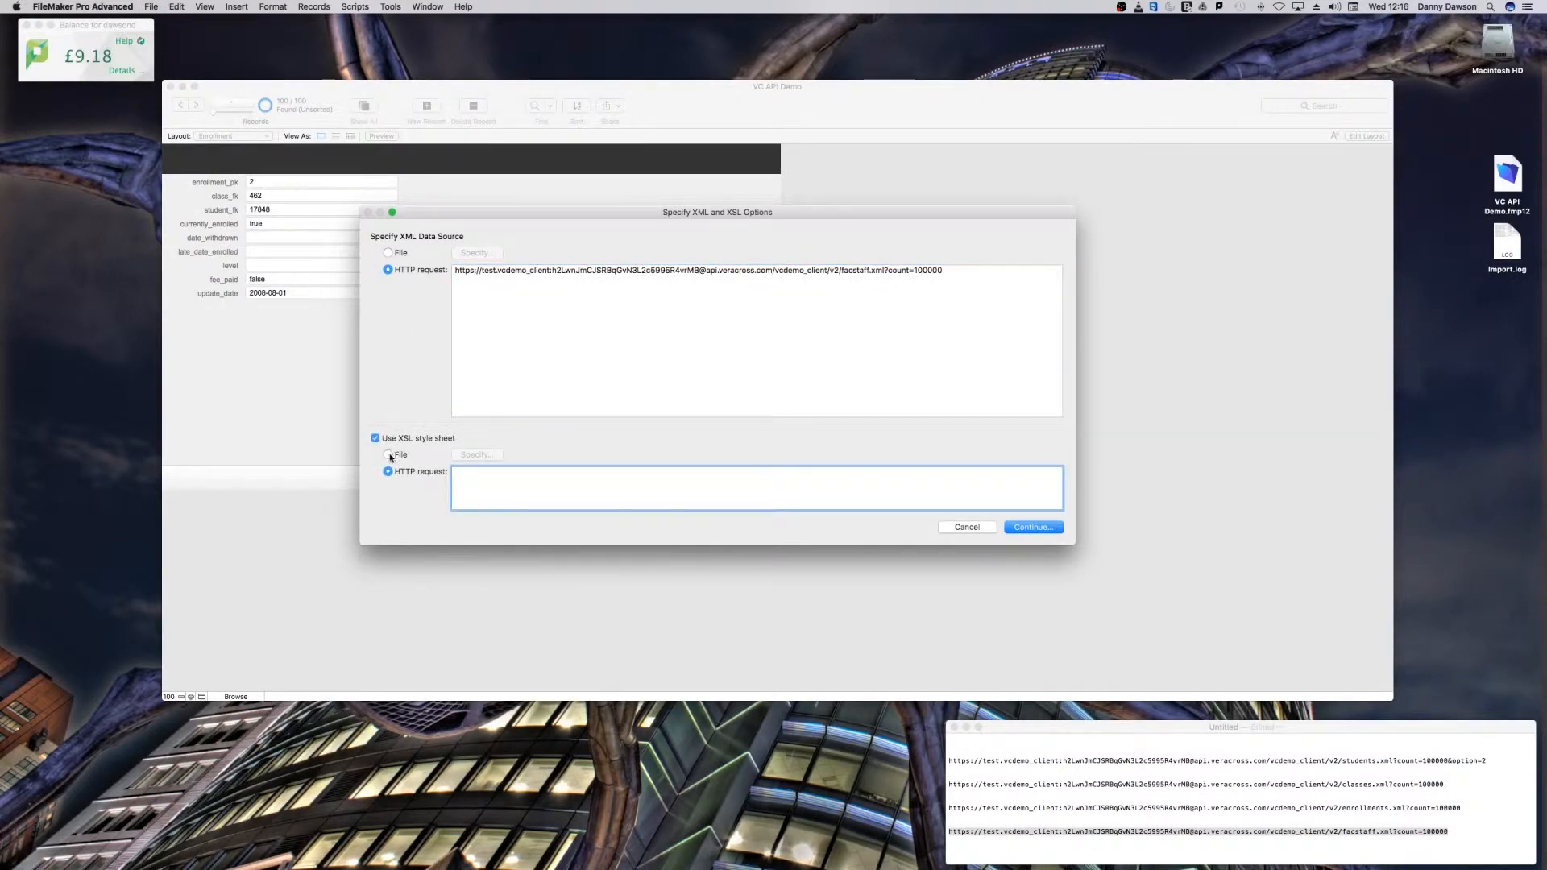
pyautogui.click(388, 455)
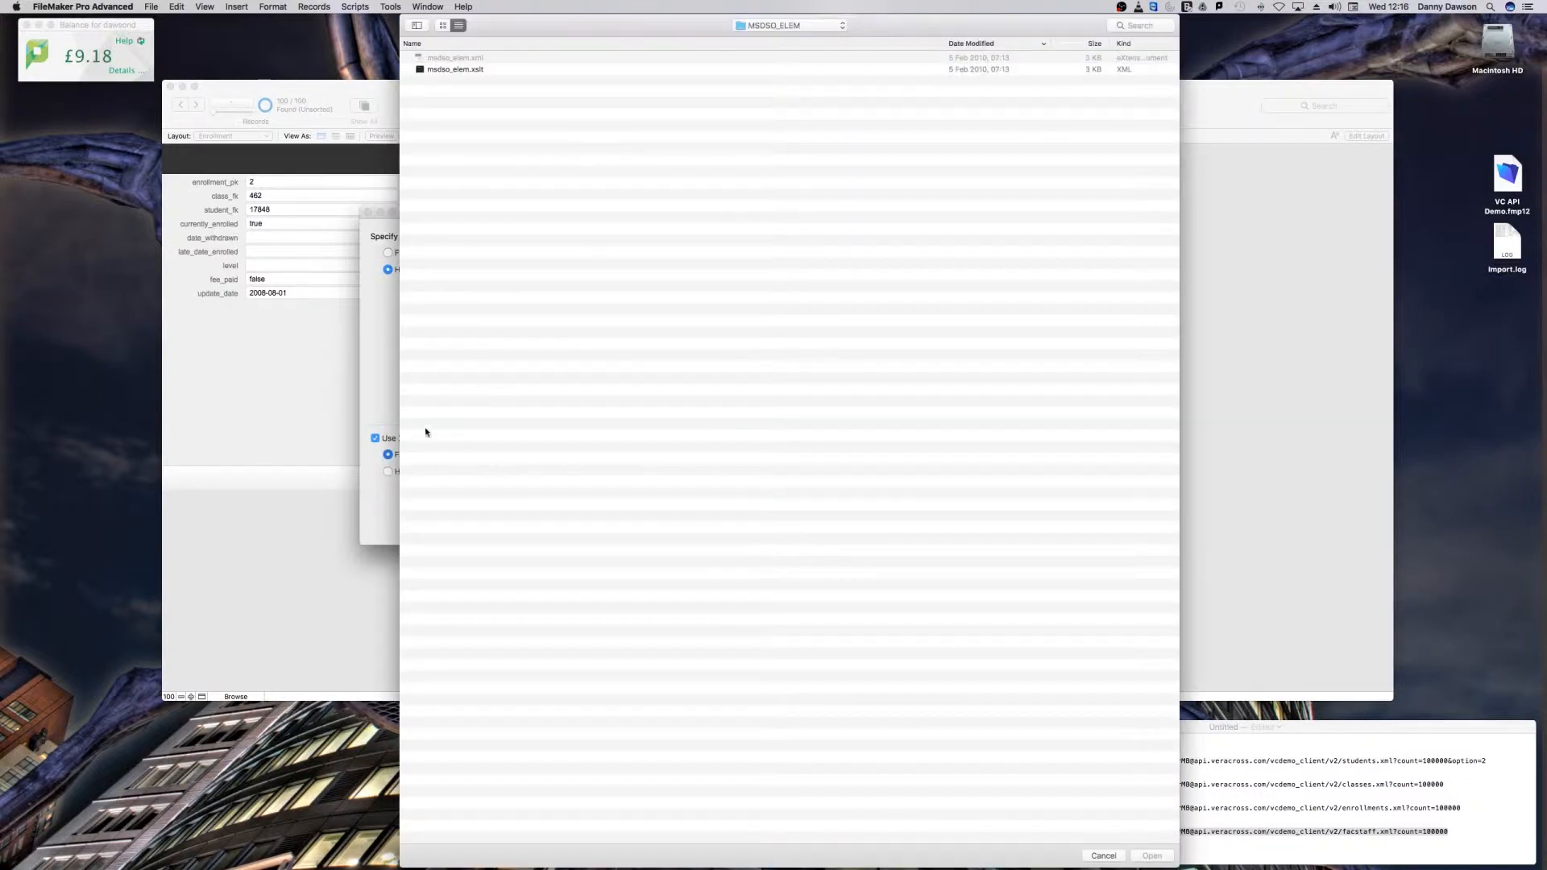
pyautogui.doubleClick(460, 71)
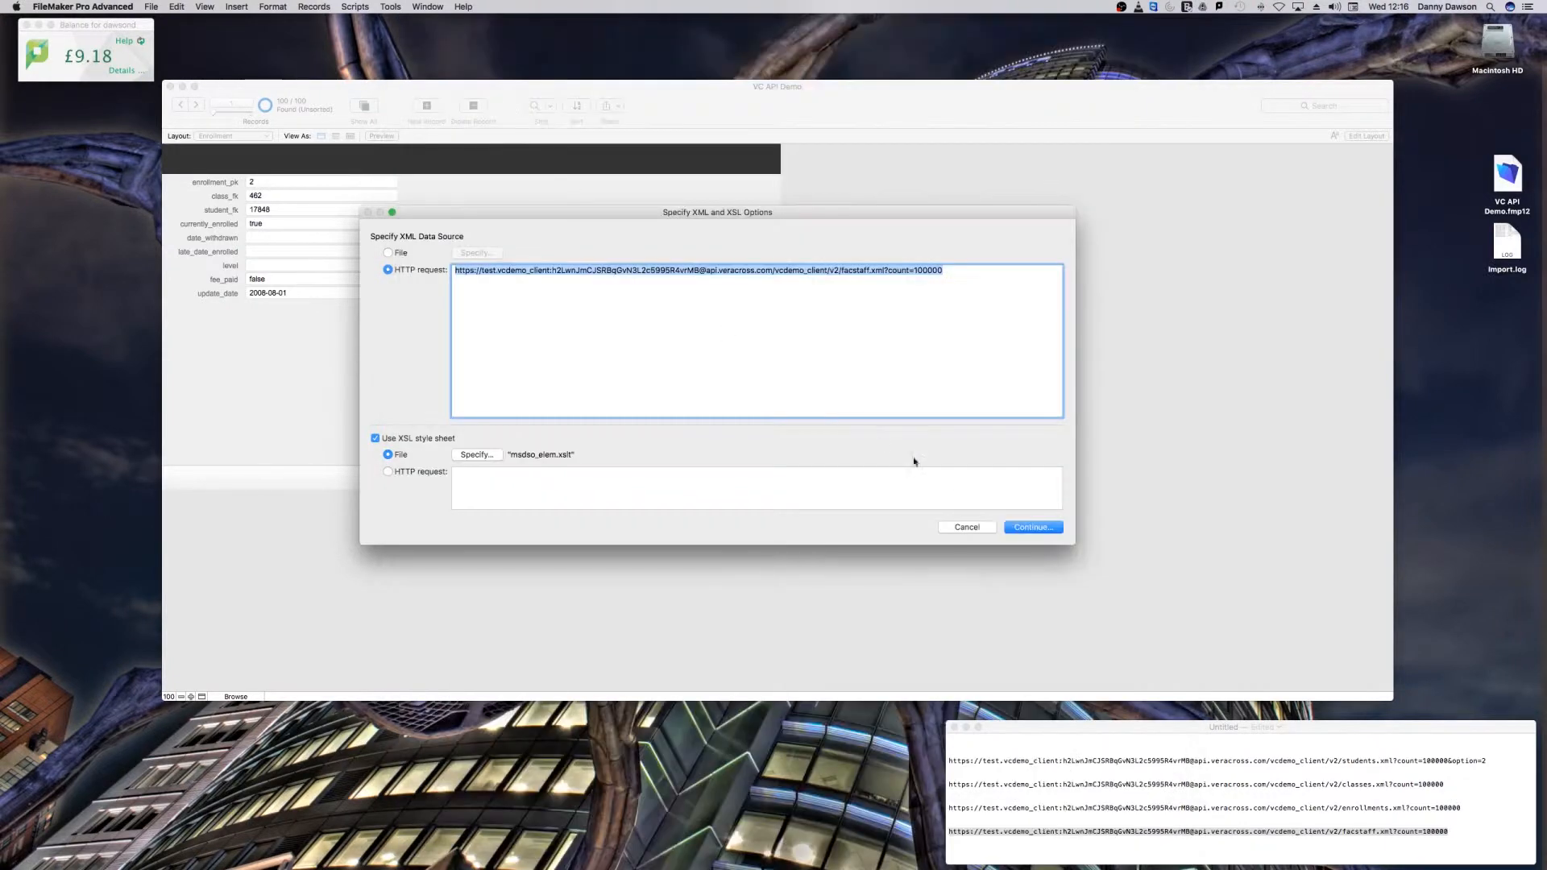
pyautogui.click(1020, 527)
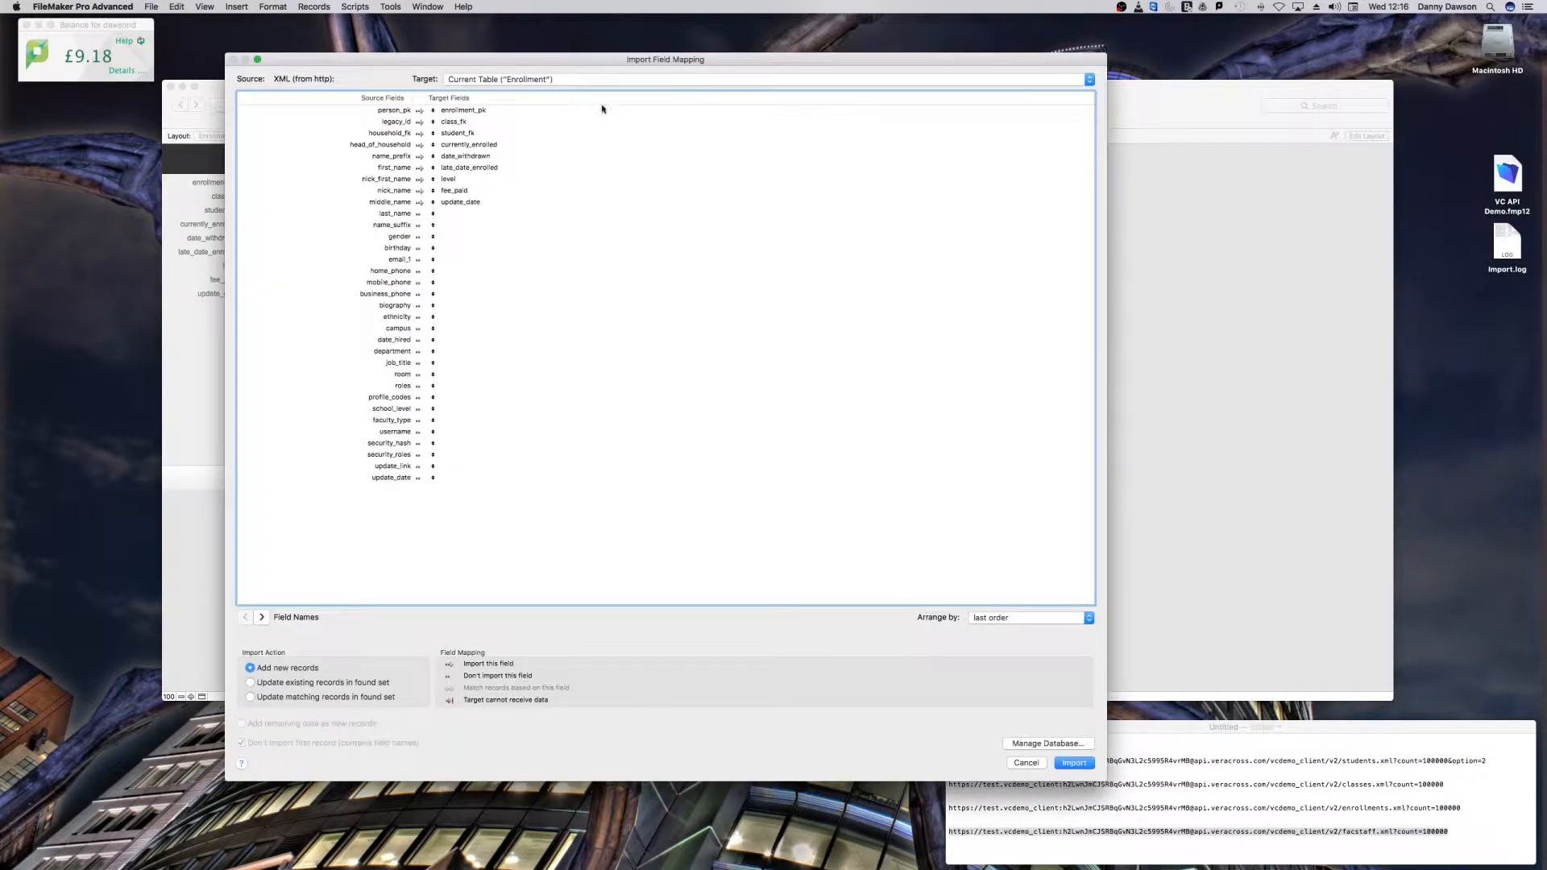
# Step: Set the import target to a new table and import the faculty/staff records
pyautogui.click(576, 81)
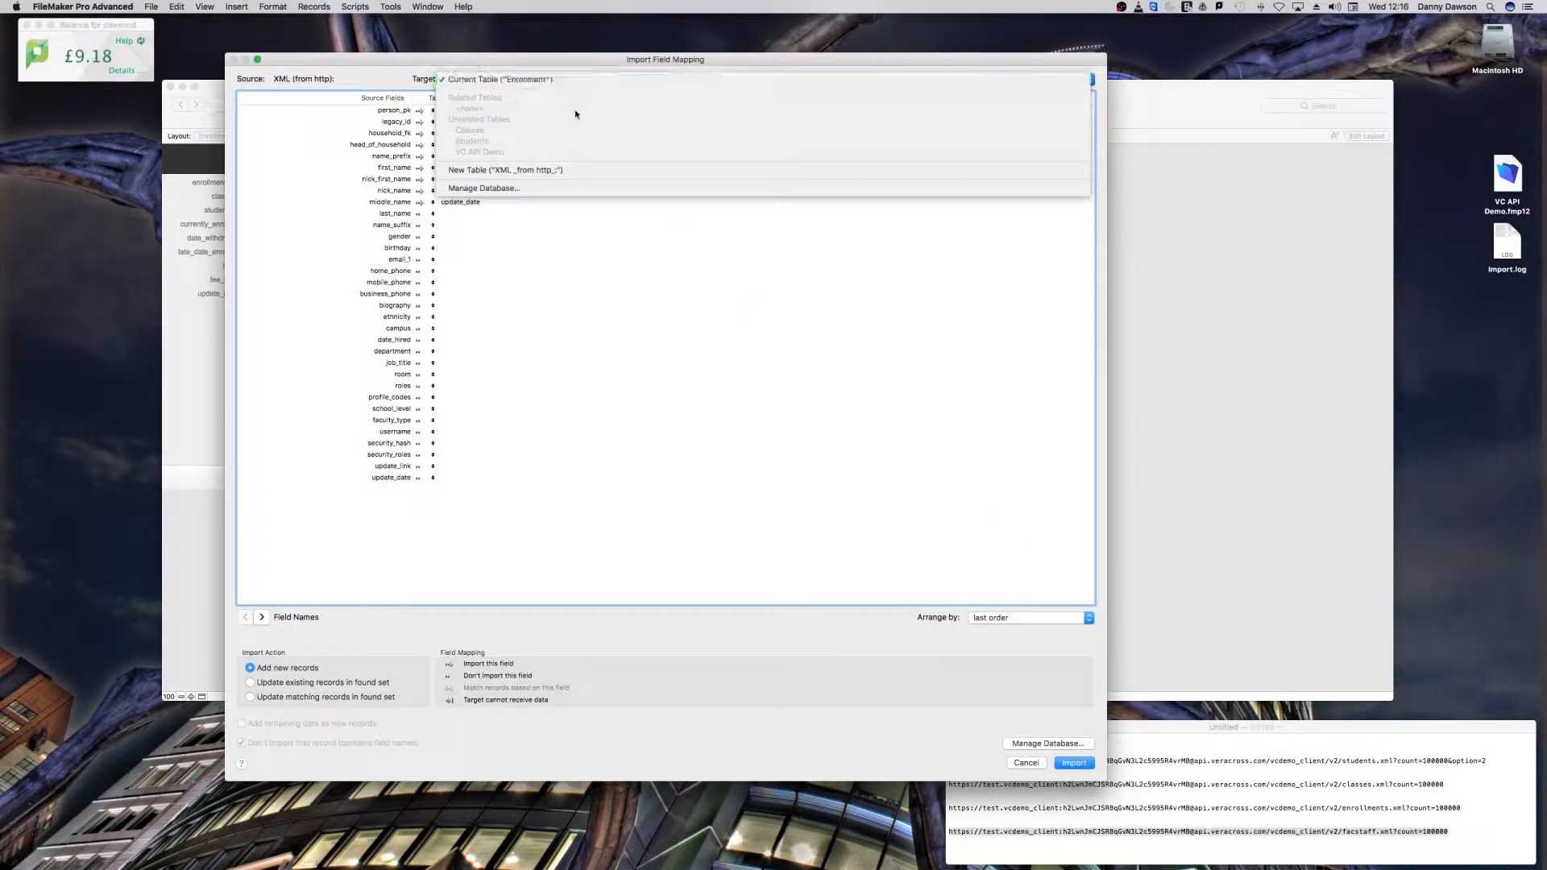
pyautogui.click(567, 170)
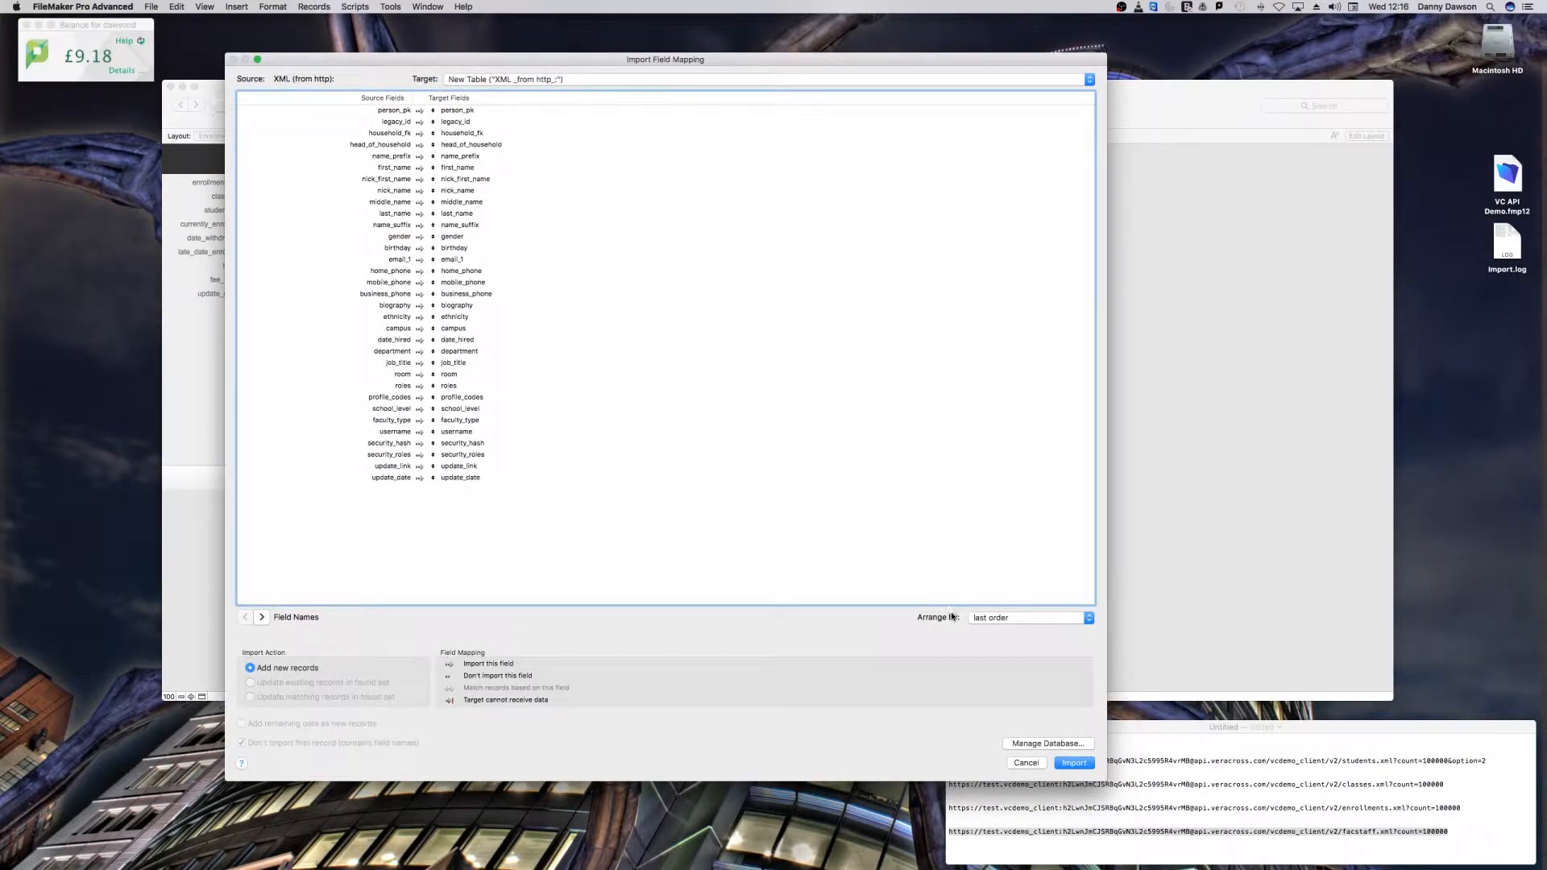
pyautogui.click(1077, 764)
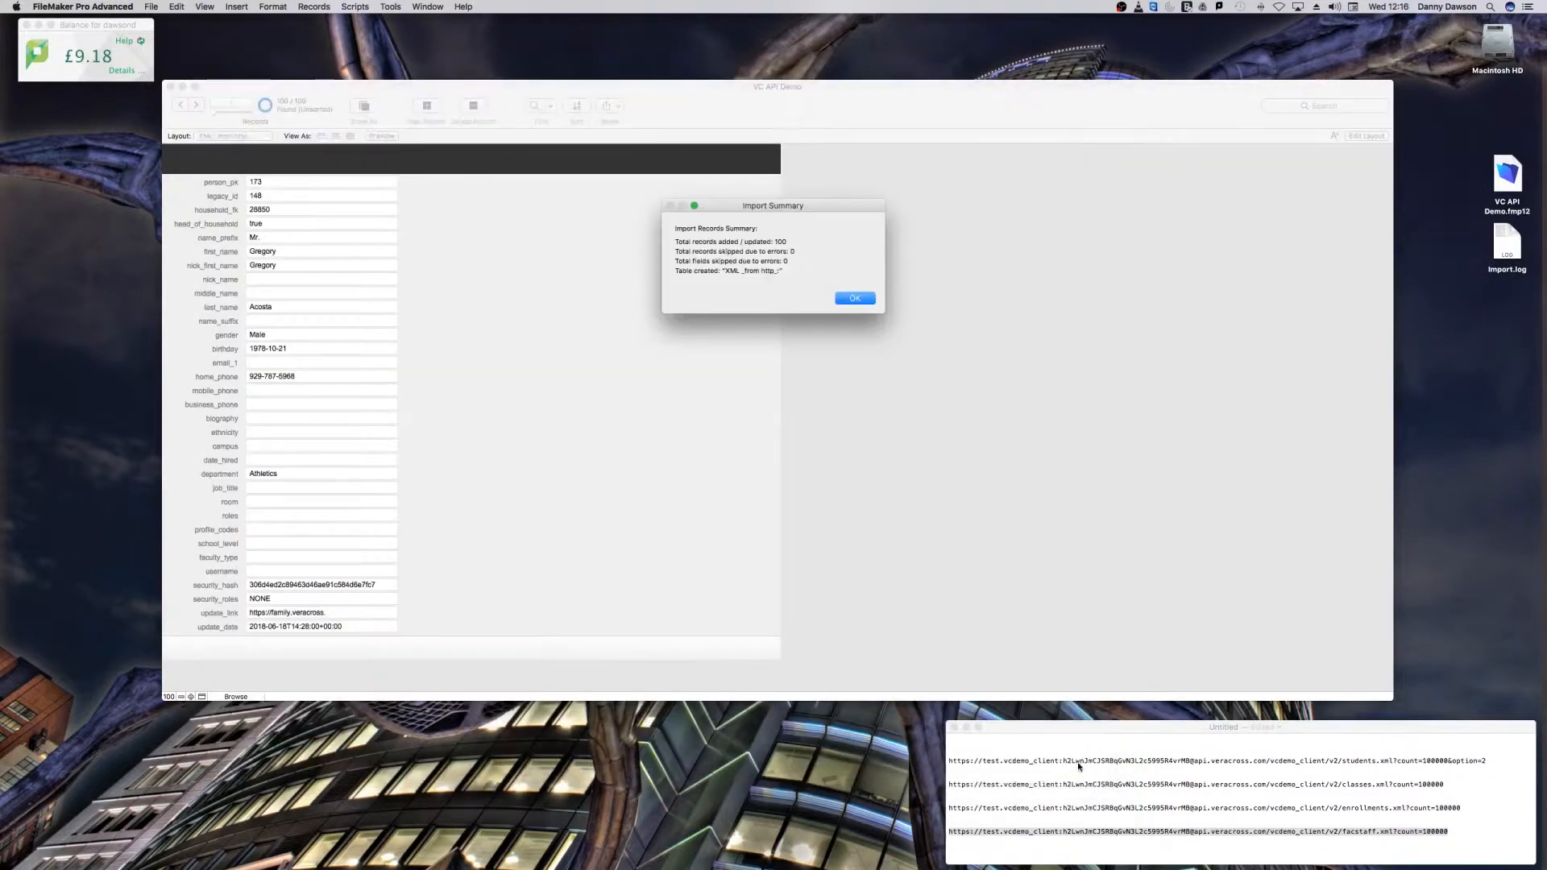
pyautogui.click(852, 298)
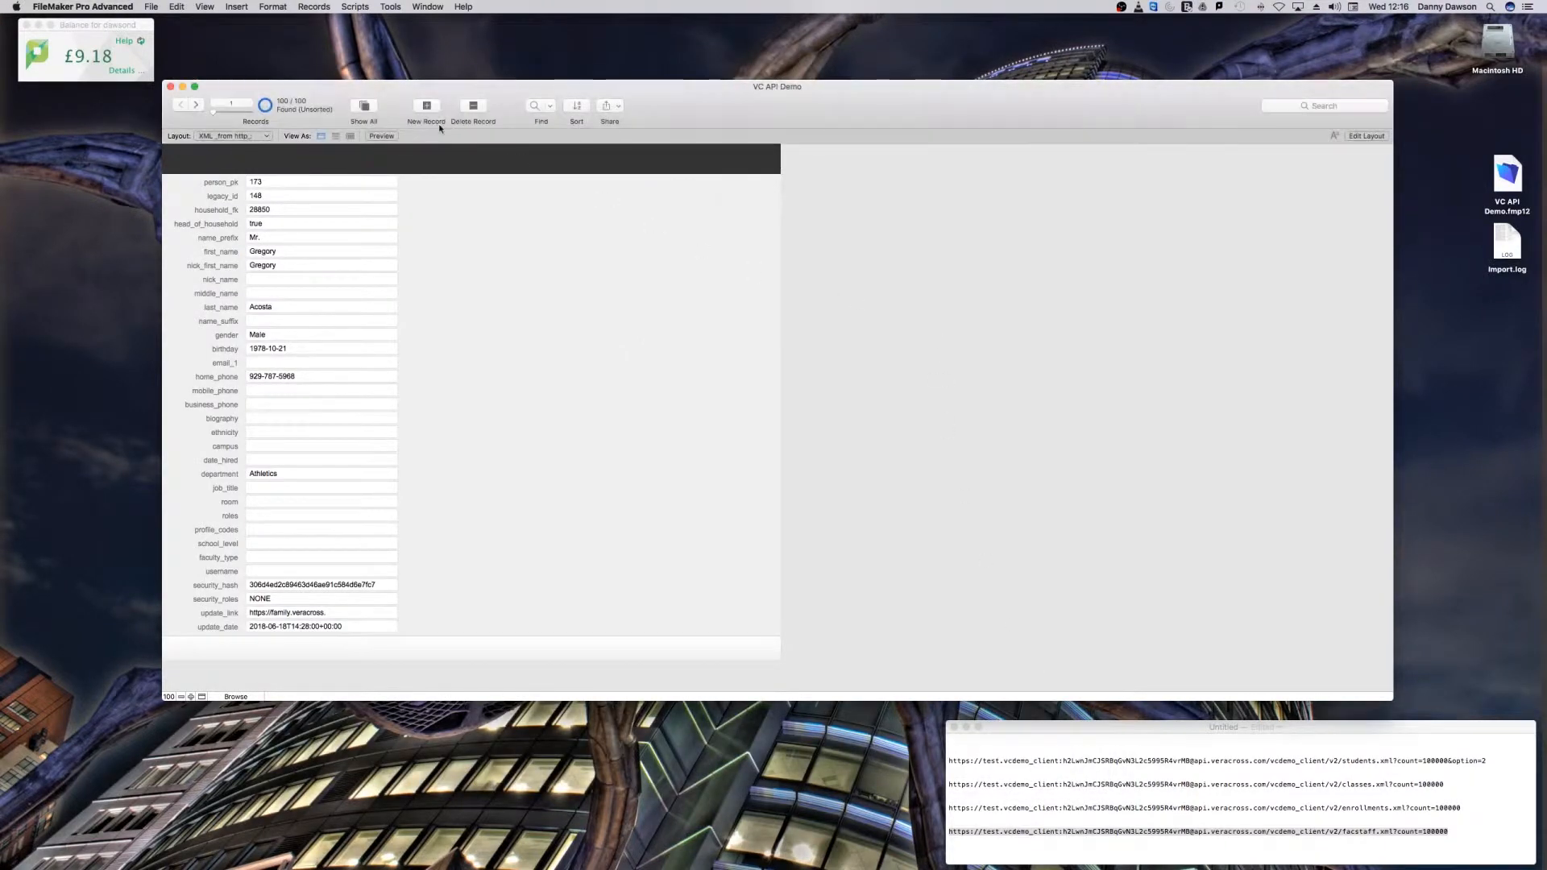
# Step: Rename the newly imported faculty/staff table as Teachers in the database definition and save the change
pyautogui.click(150, 6)
pyautogui.moveTo(218, 116)
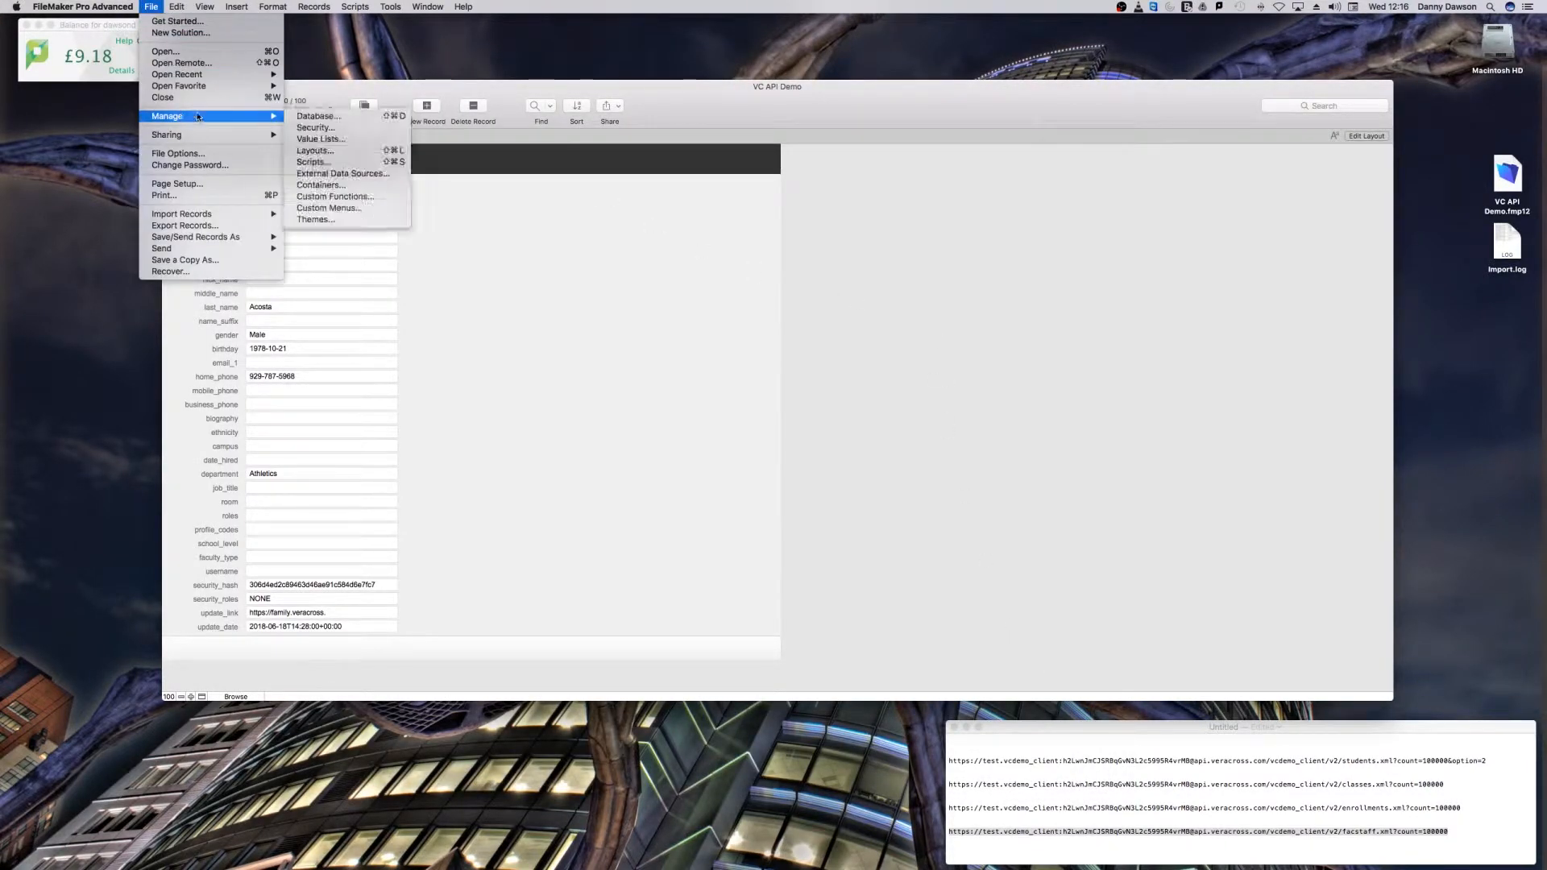
pyautogui.click(326, 117)
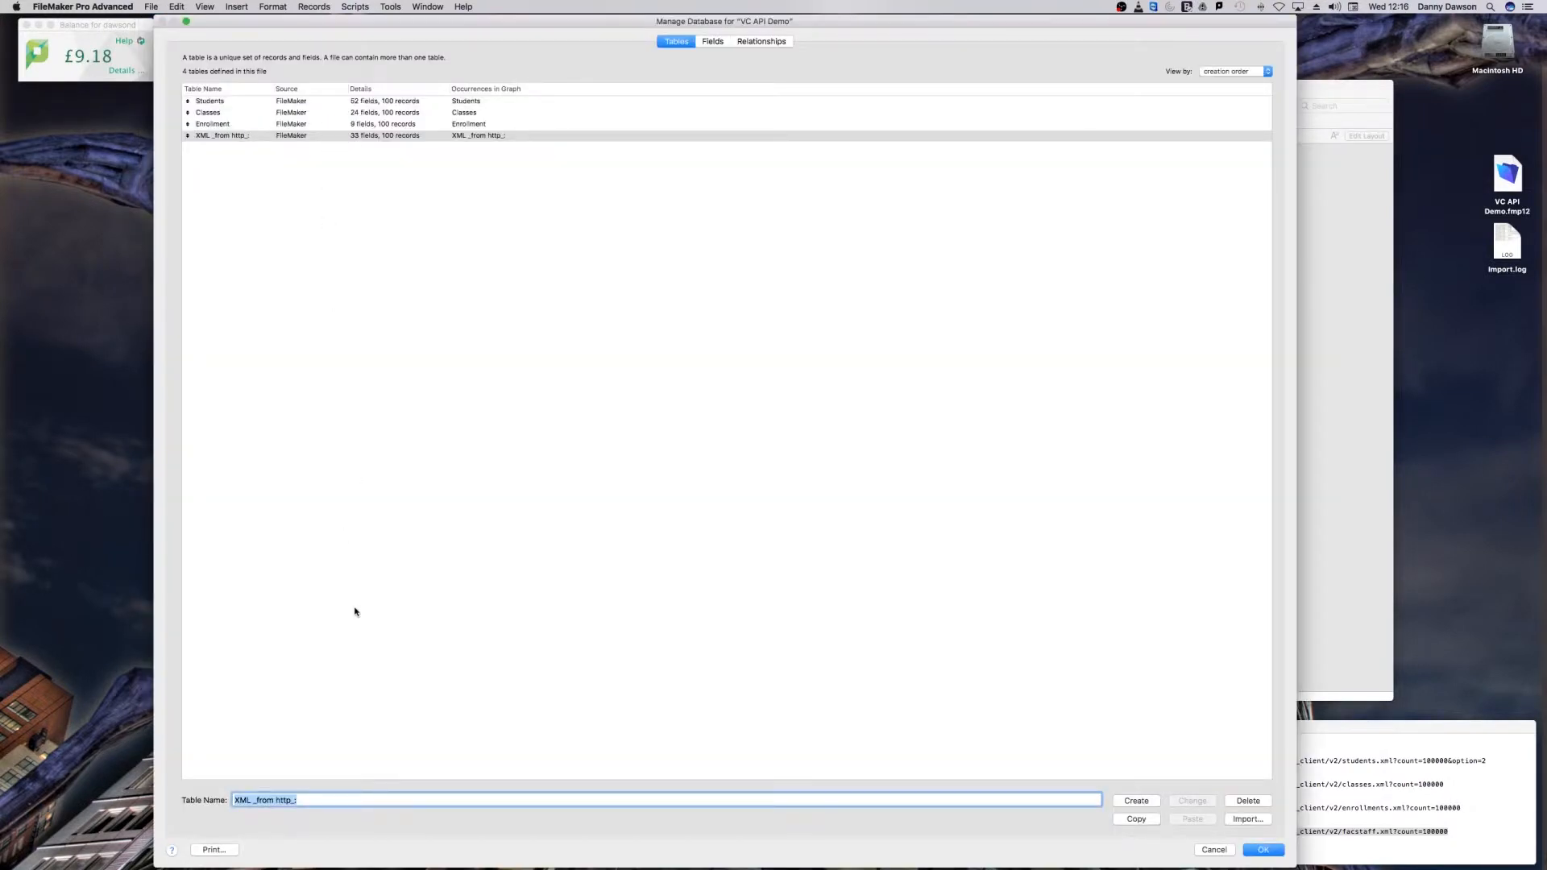
pyautogui.write('Teach')
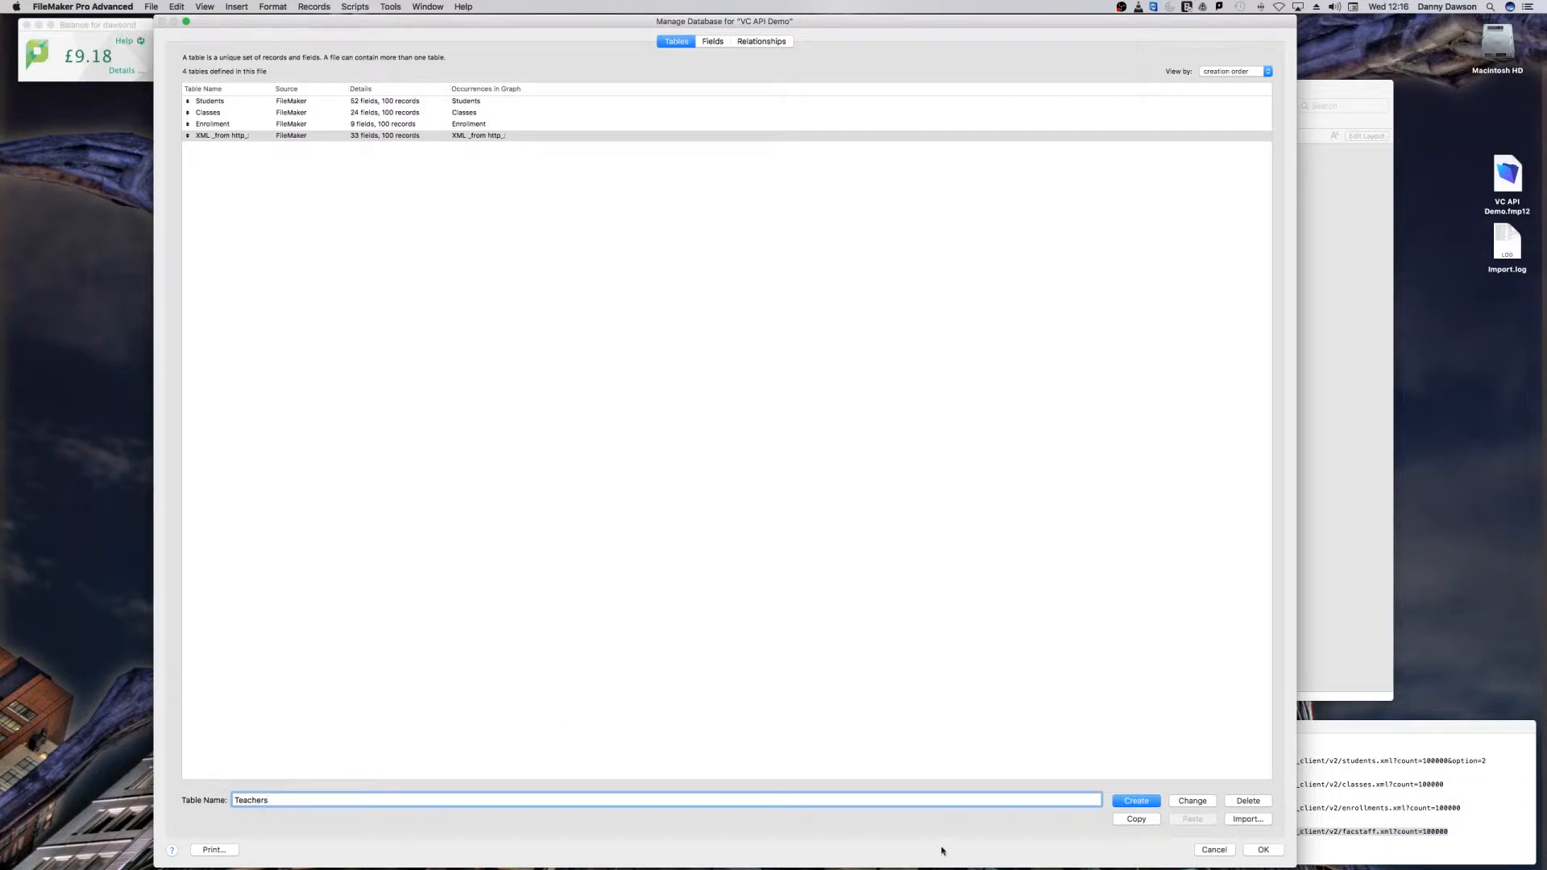
pyautogui.write('ers')
pyautogui.click(1193, 801)
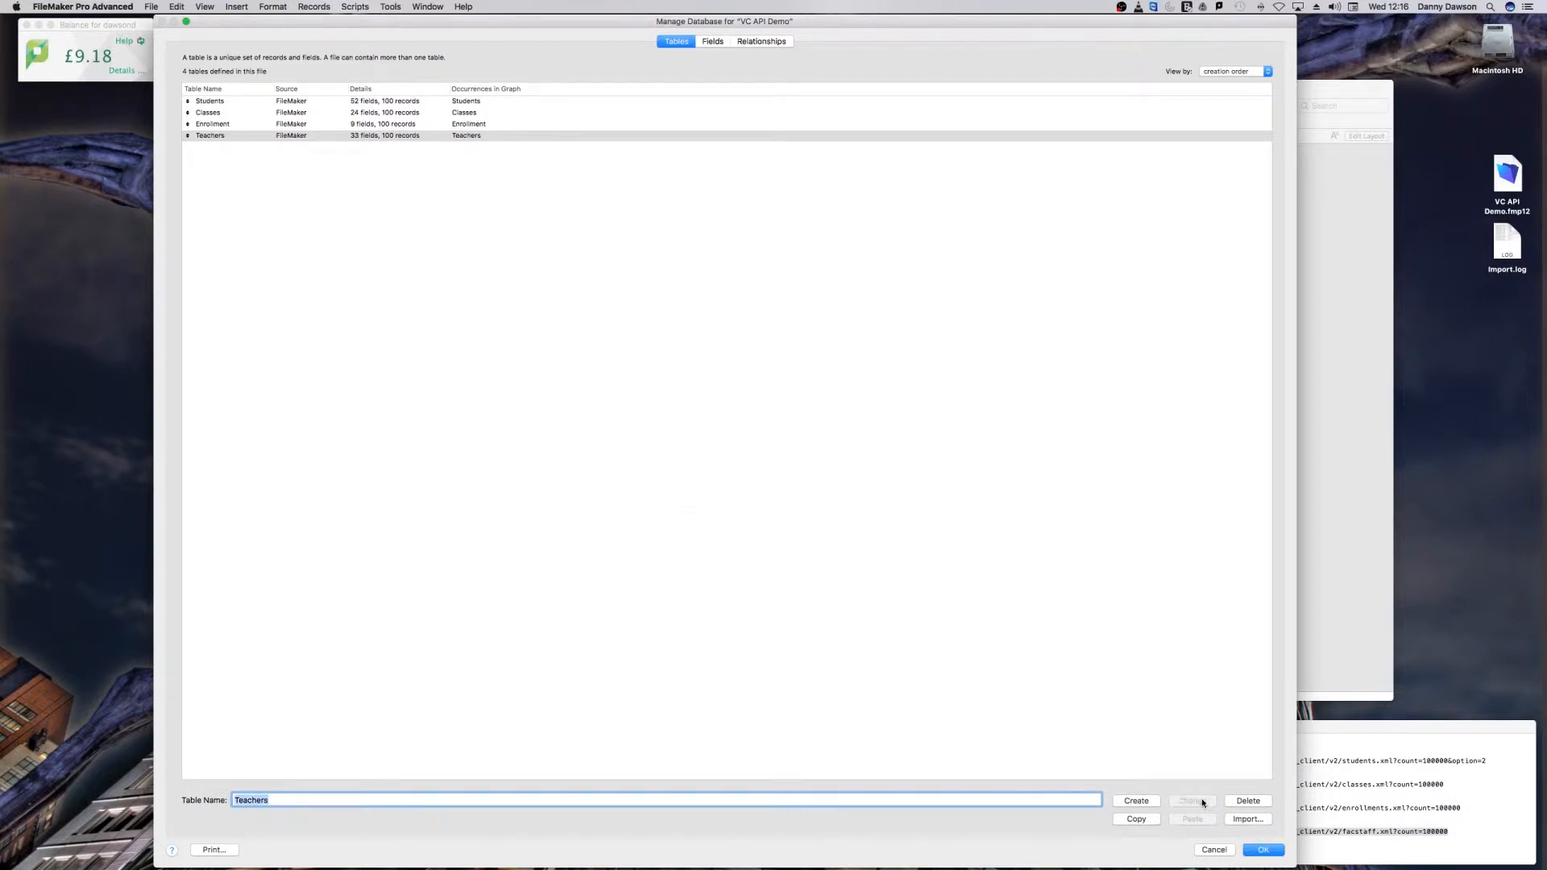
pyautogui.click(1263, 850)
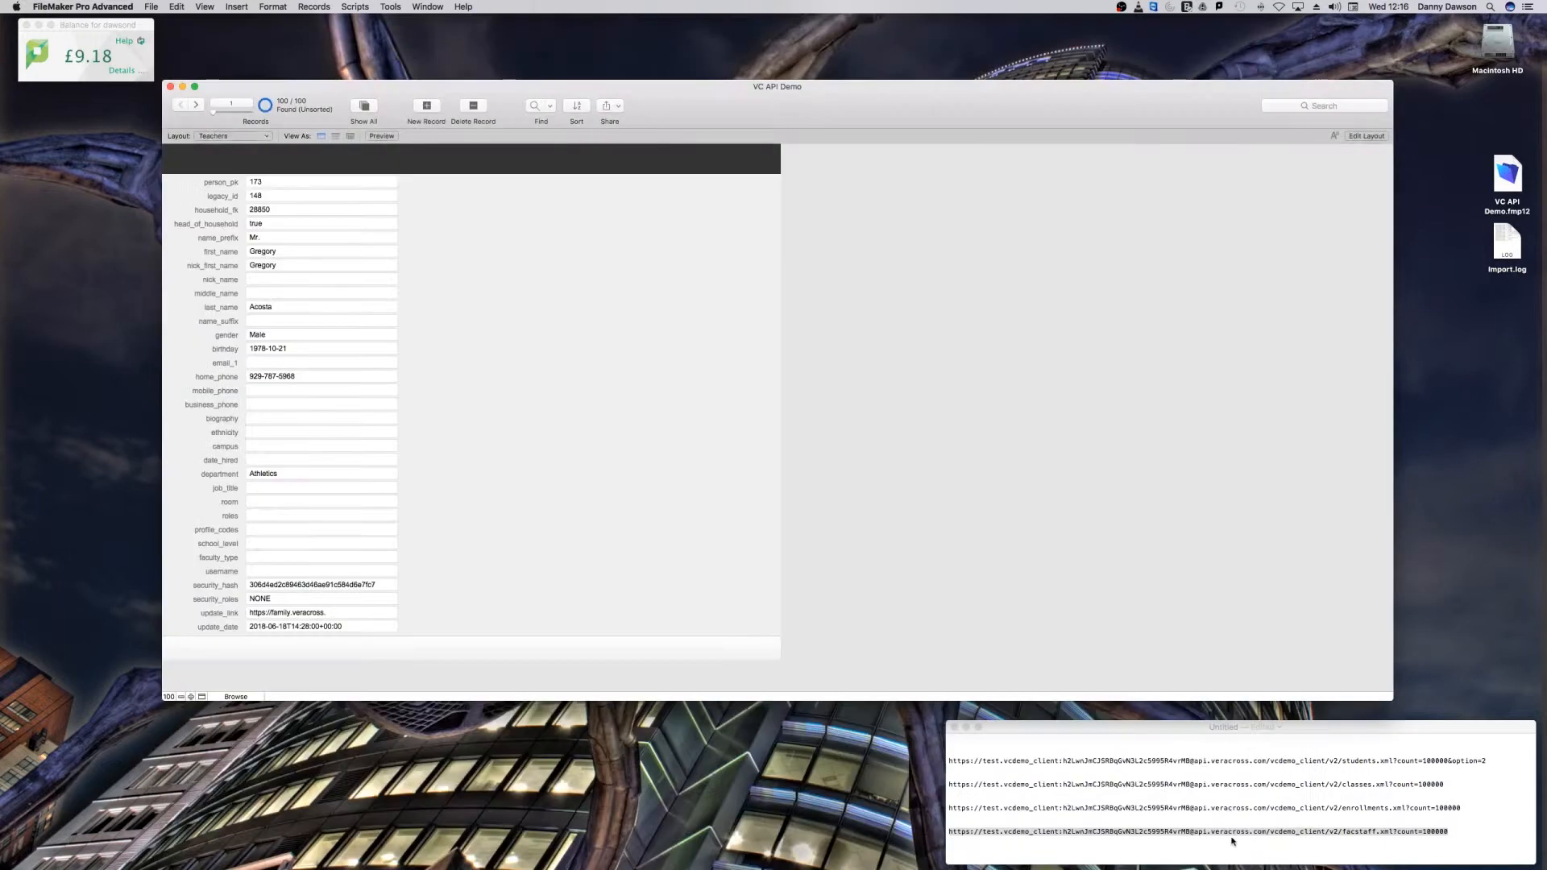
# Step: View the Students layout, switch to the Classes layout and display the class records in table view
pyautogui.click(229, 135)
pyautogui.click(230, 109)
pyautogui.click(233, 137)
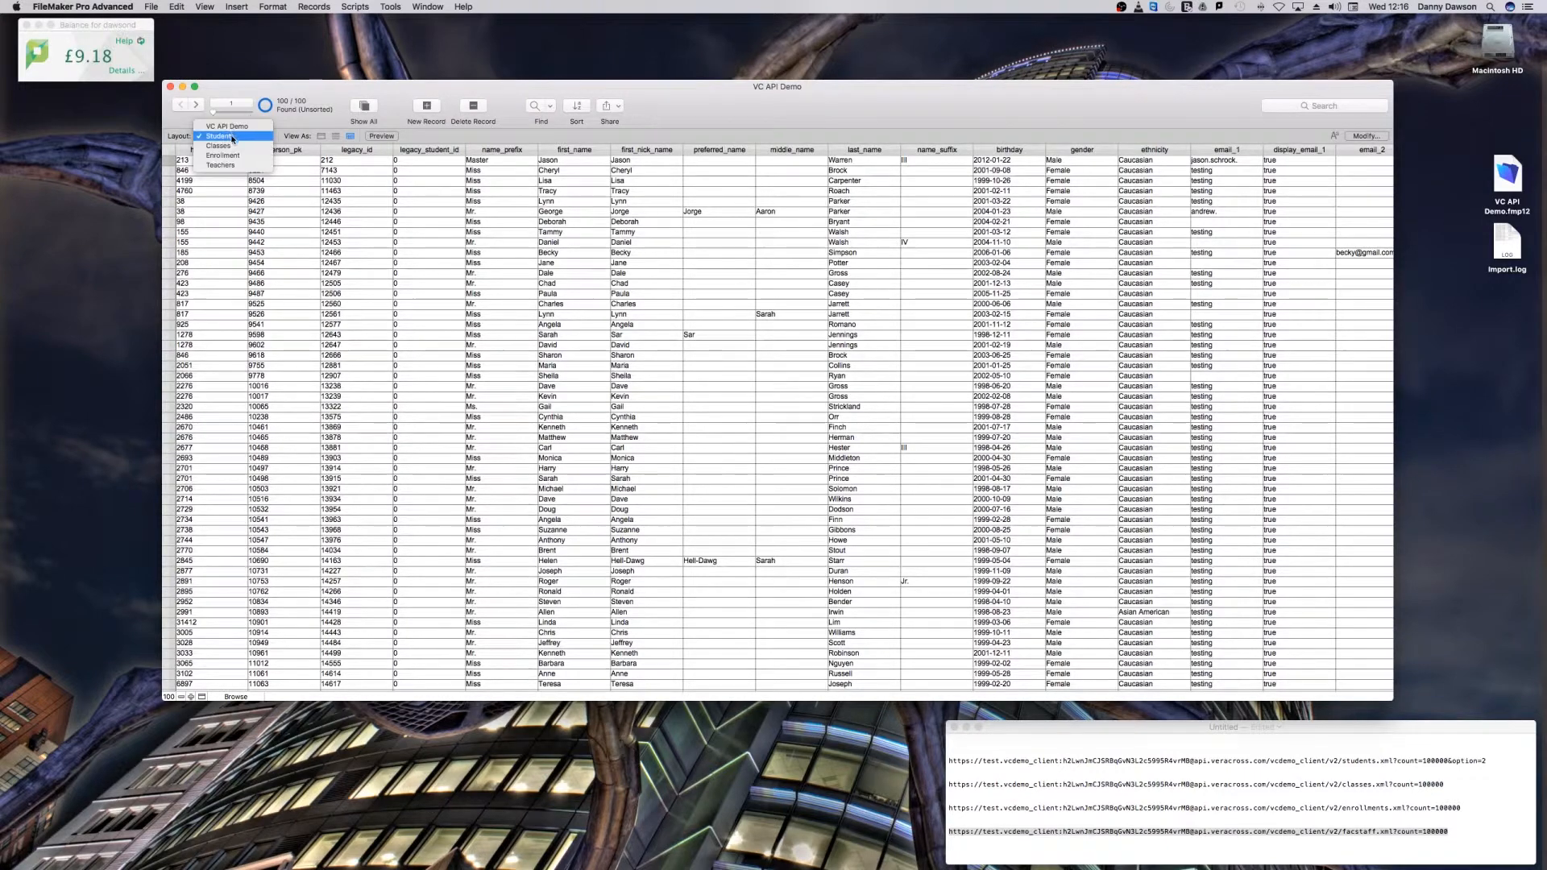
pyautogui.click(258, 148)
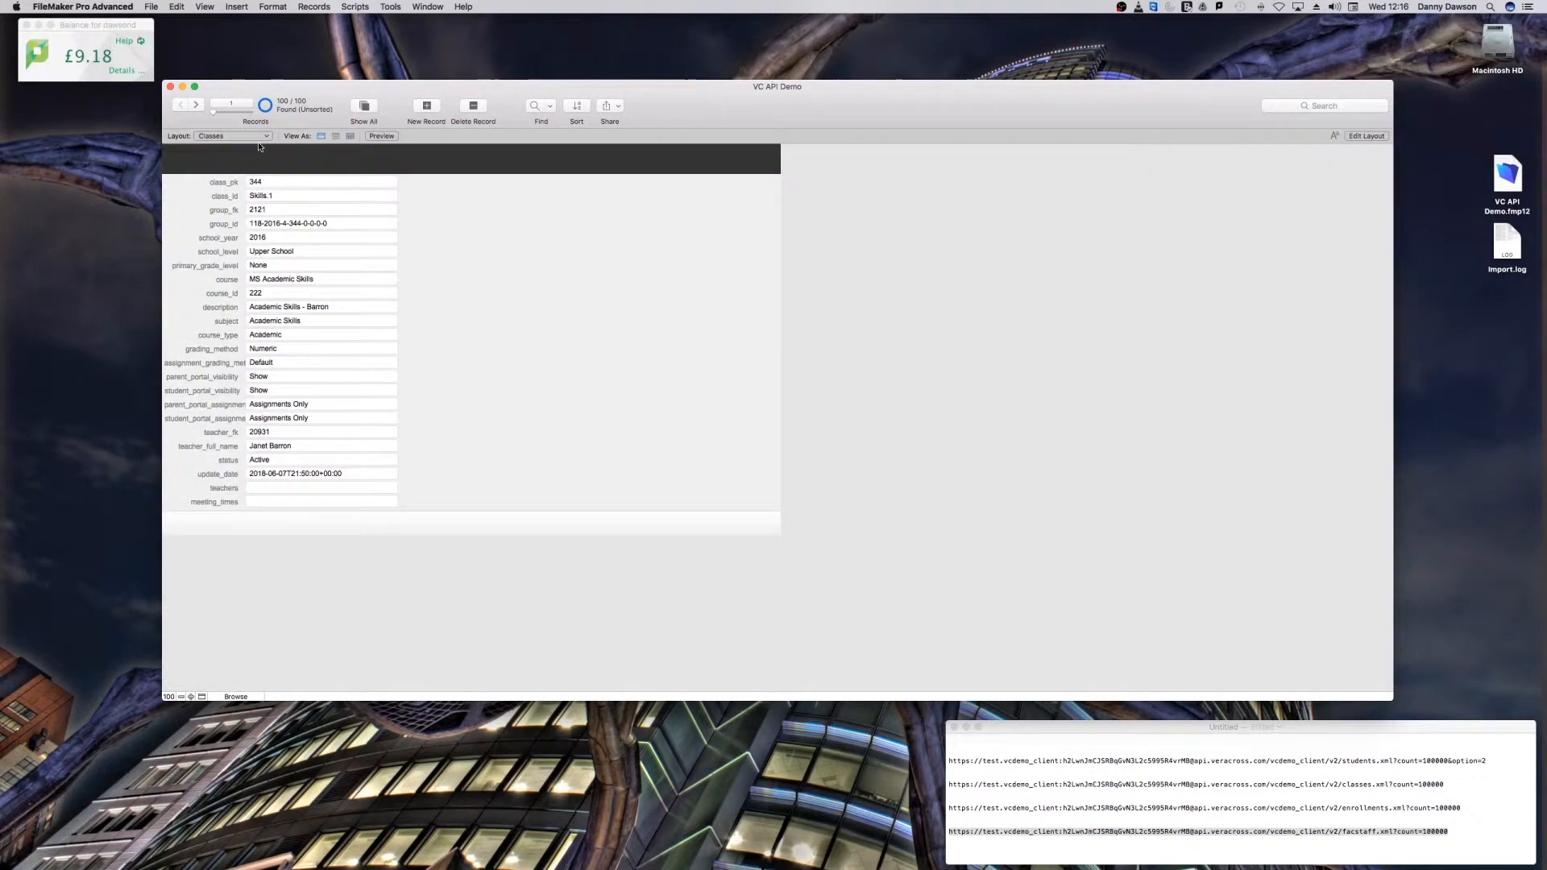
pyautogui.click(350, 135)
# Step: Display the Enrollment and Teachers layouts in table view and return to the Classes layout
pyautogui.click(234, 136)
pyautogui.click(240, 147)
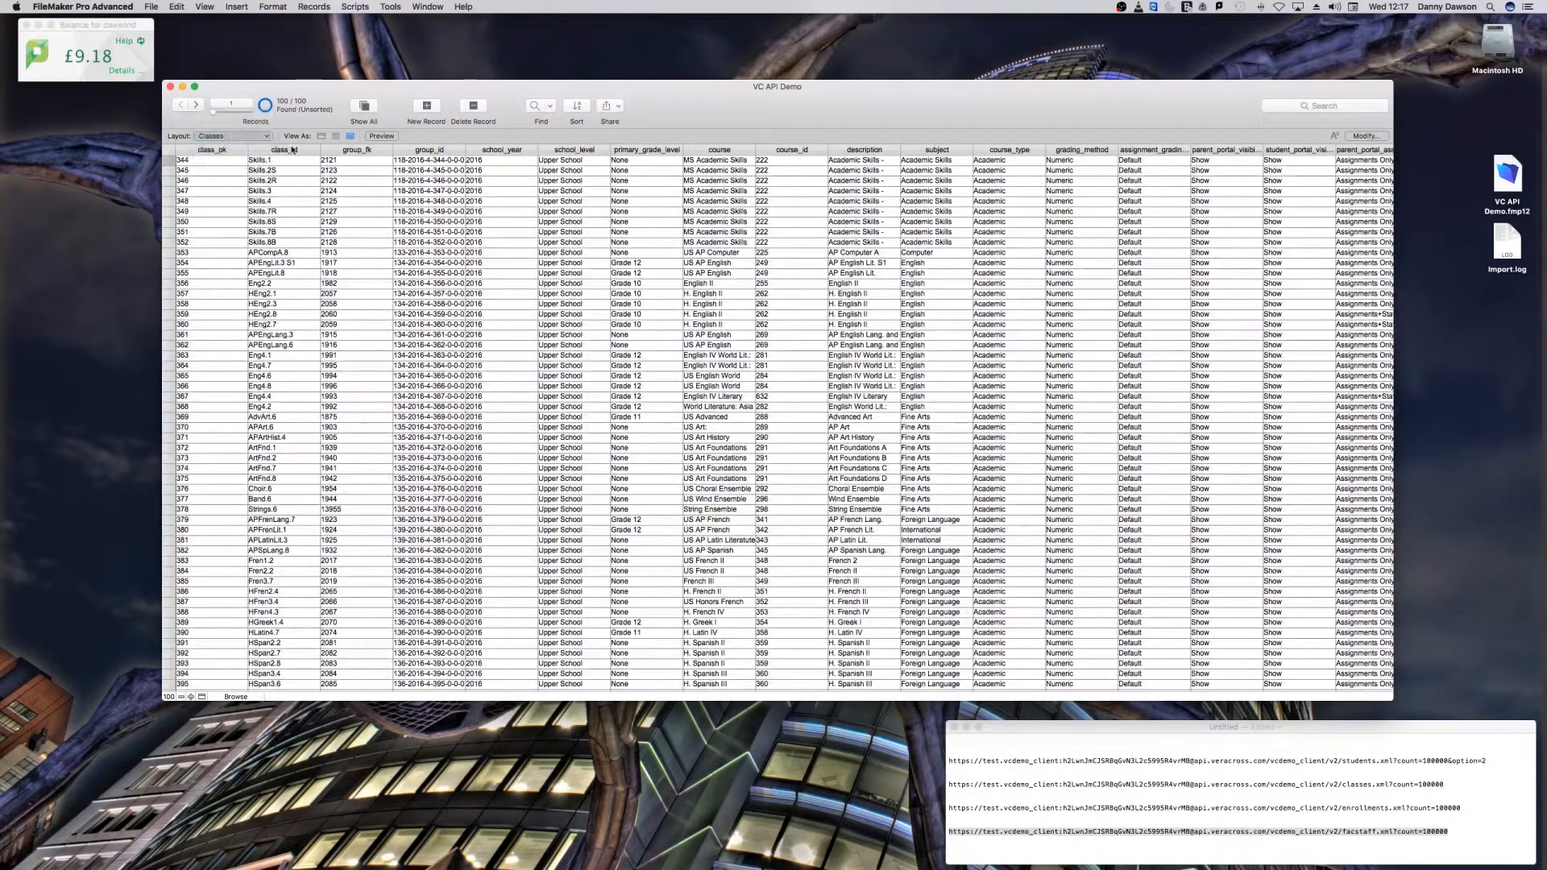
pyautogui.click(350, 135)
pyautogui.click(244, 137)
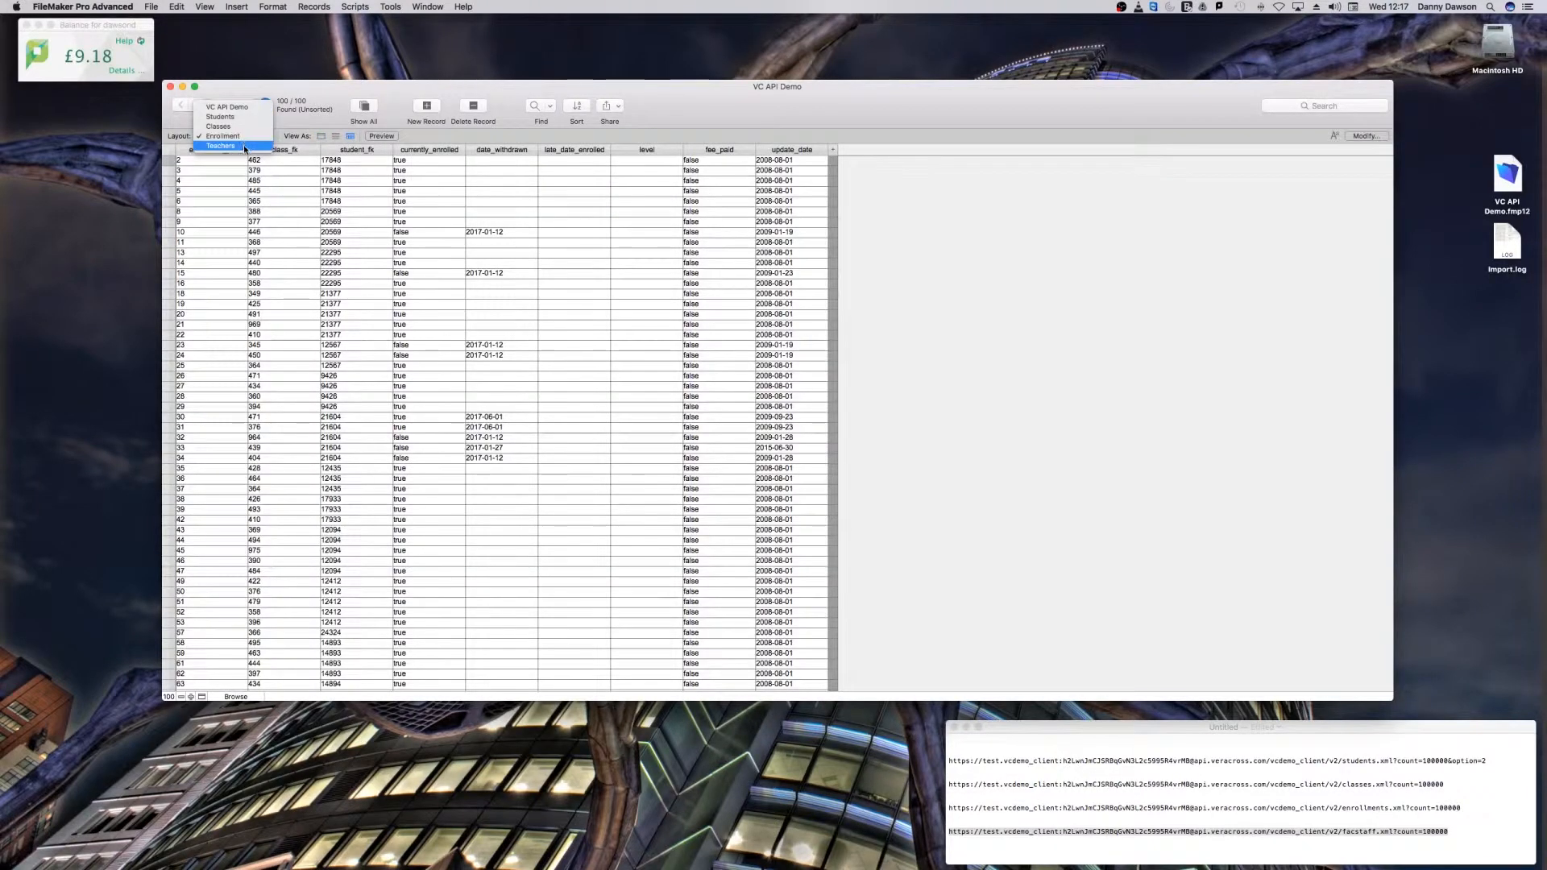
pyautogui.click(242, 147)
pyautogui.click(350, 135)
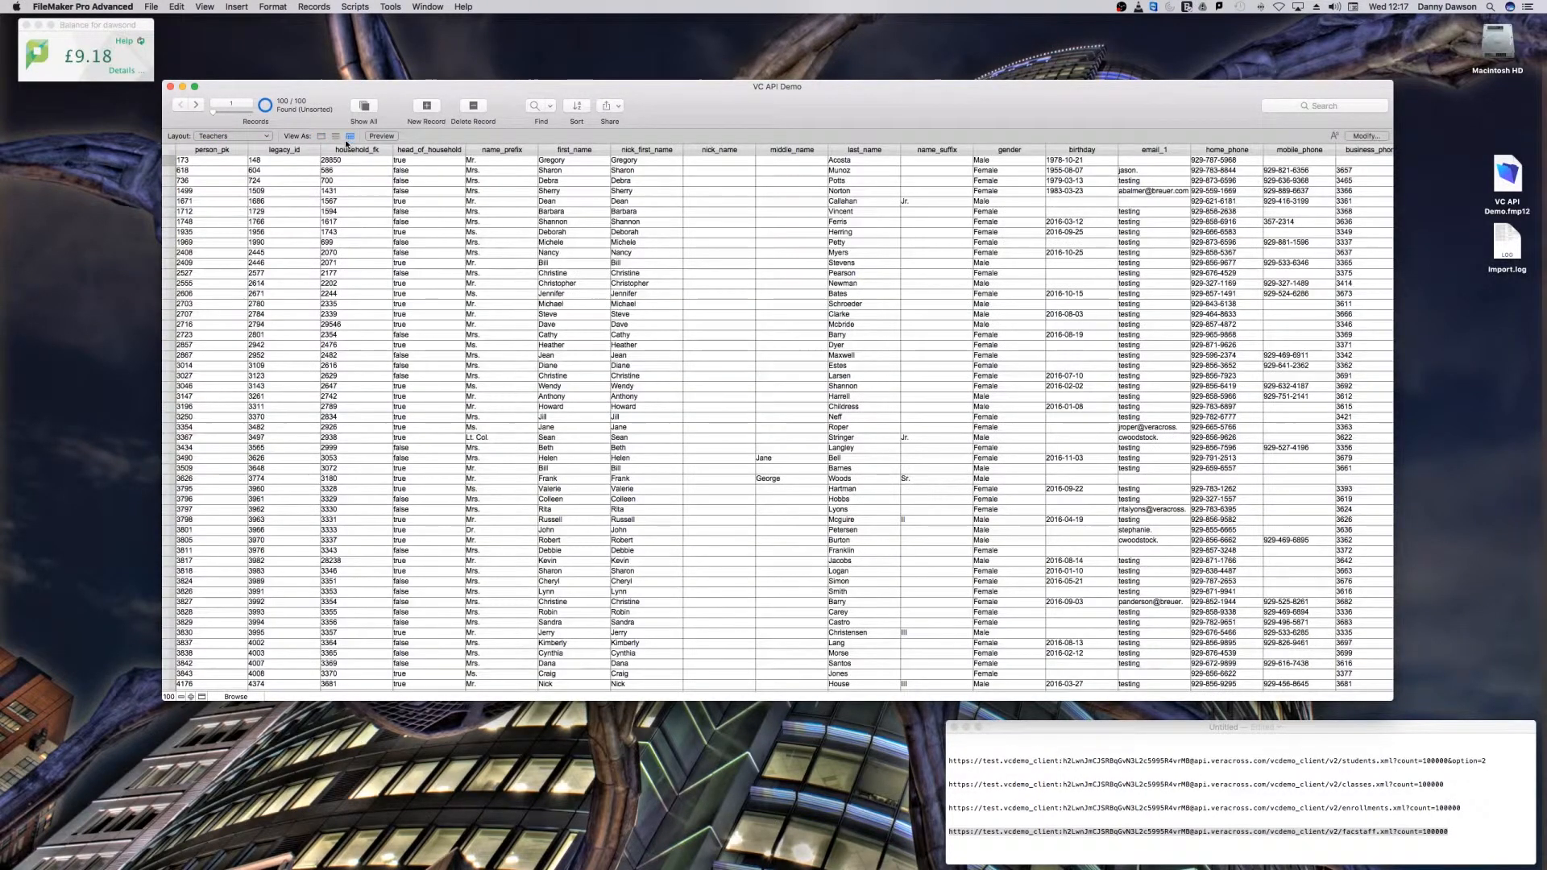
pyautogui.click(226, 136)
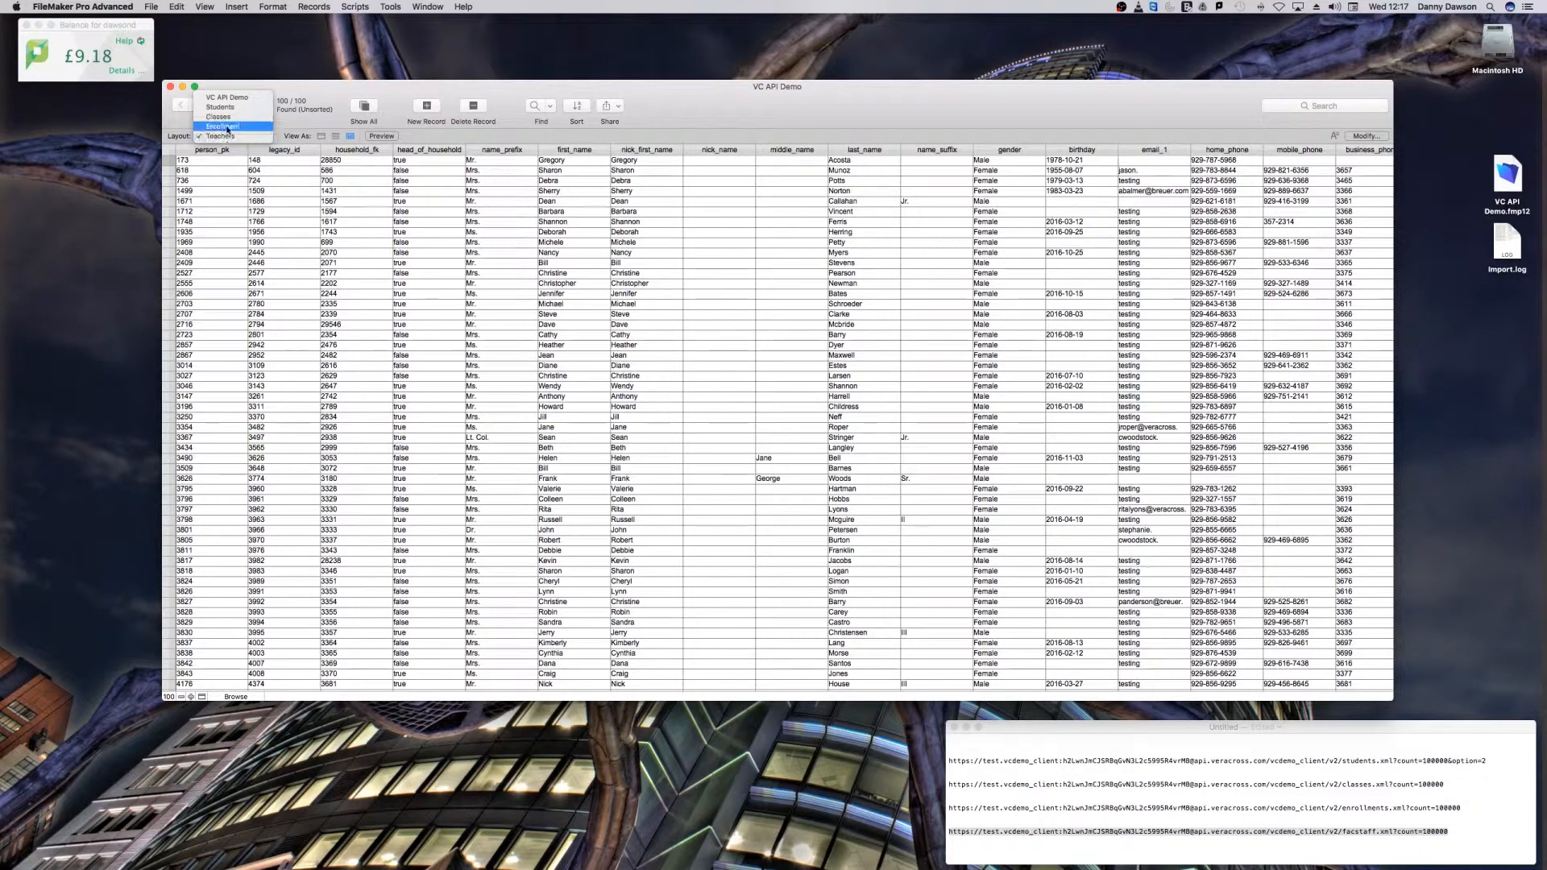
pyautogui.click(223, 126)
pyautogui.click(225, 136)
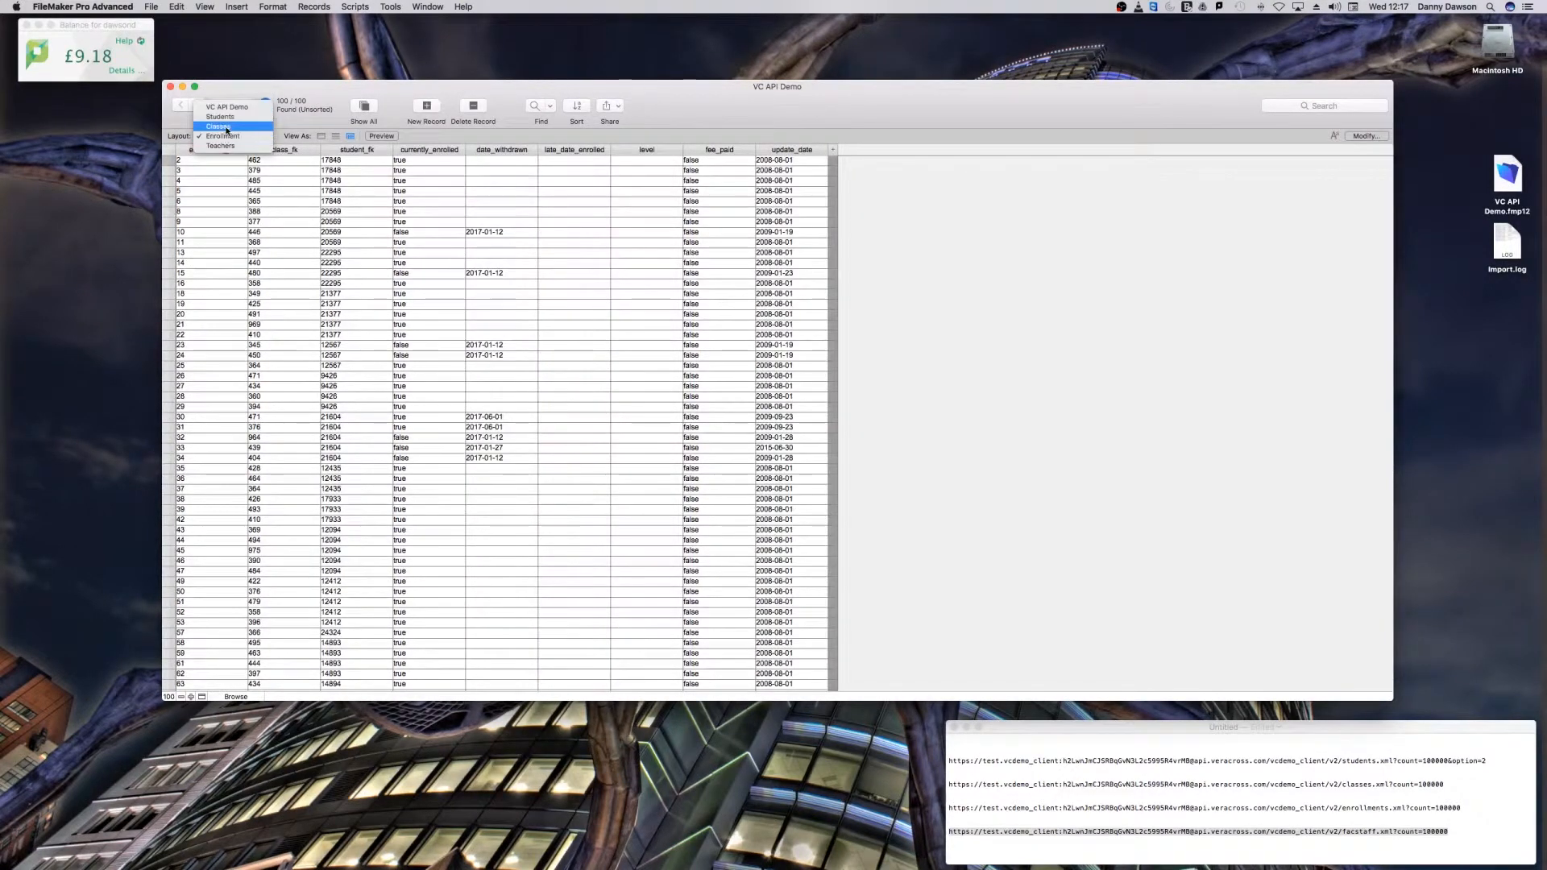
pyautogui.click(218, 127)
# Step: Remove the VC API Demo table occurrence with the missing table from the relationships graph
pyautogui.click(151, 7)
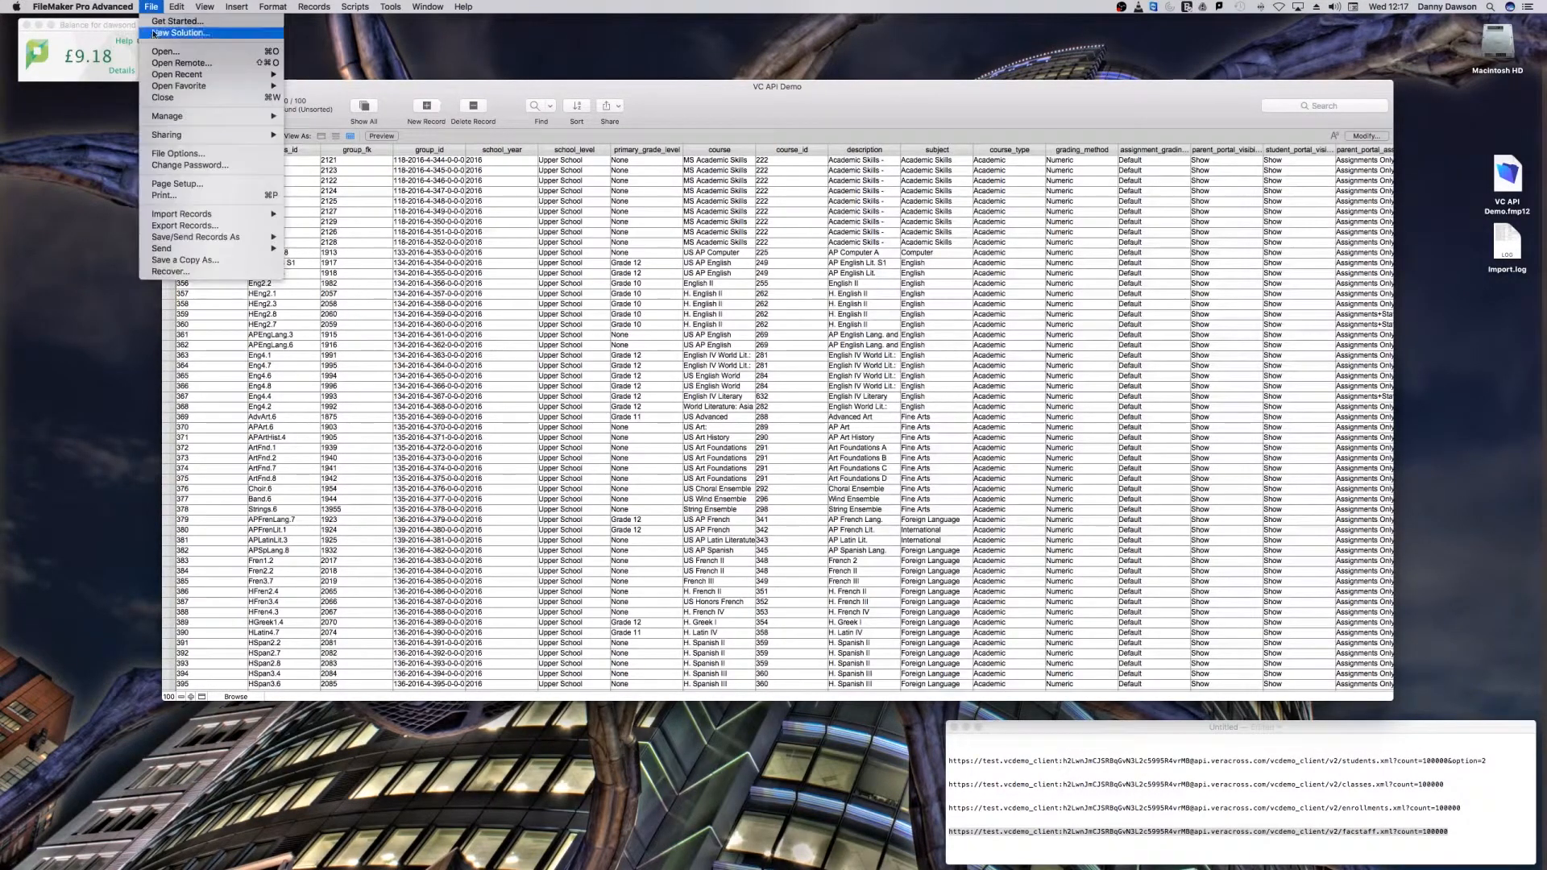
pyautogui.moveTo(250, 118)
pyautogui.click(304, 116)
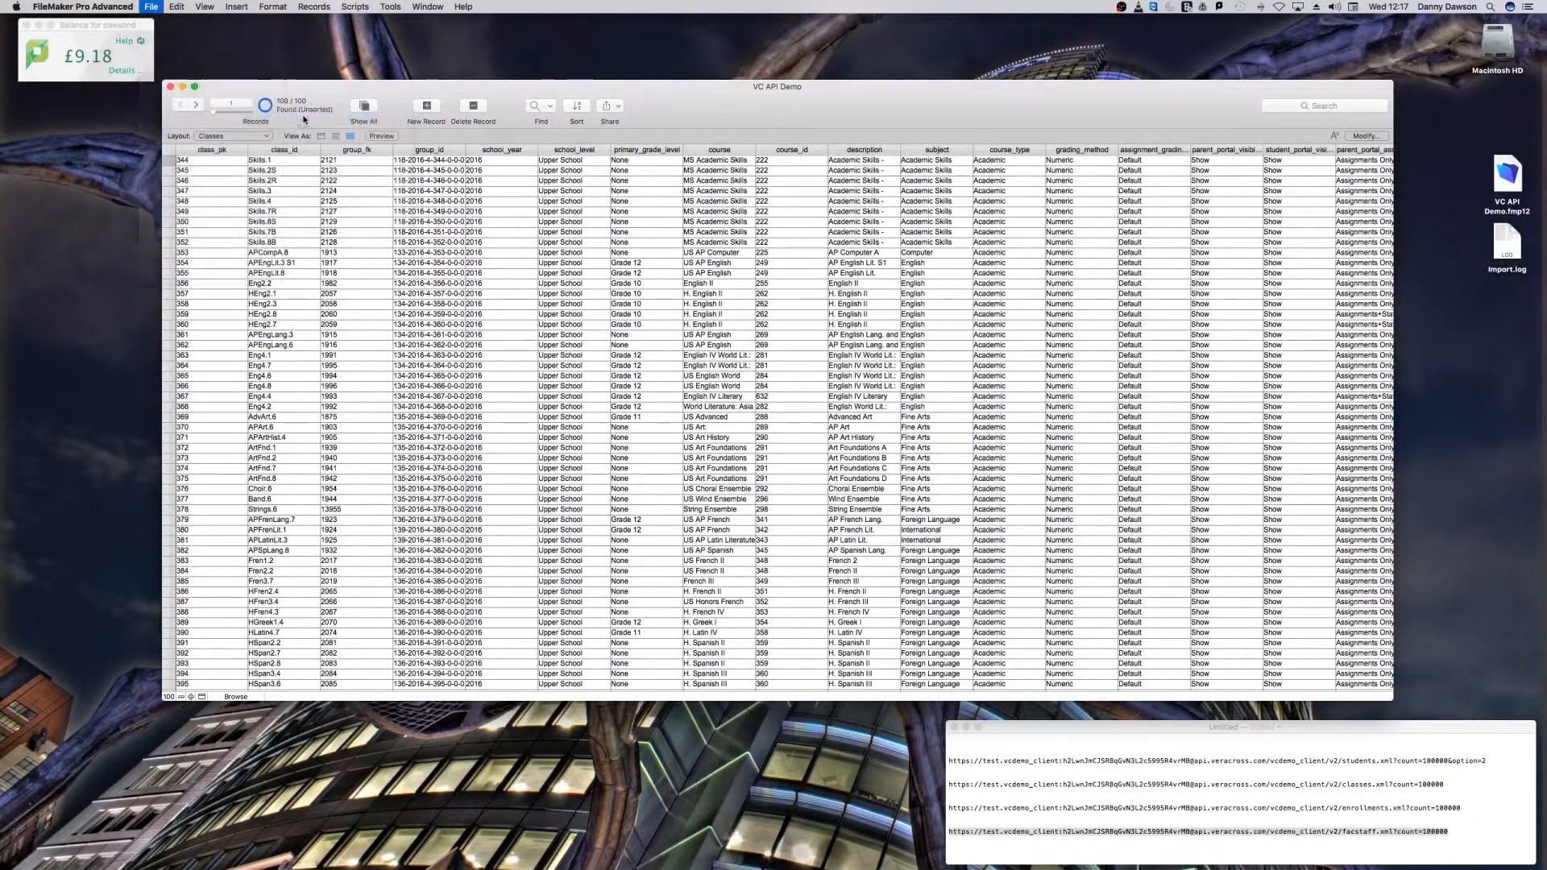
pyautogui.click(758, 43)
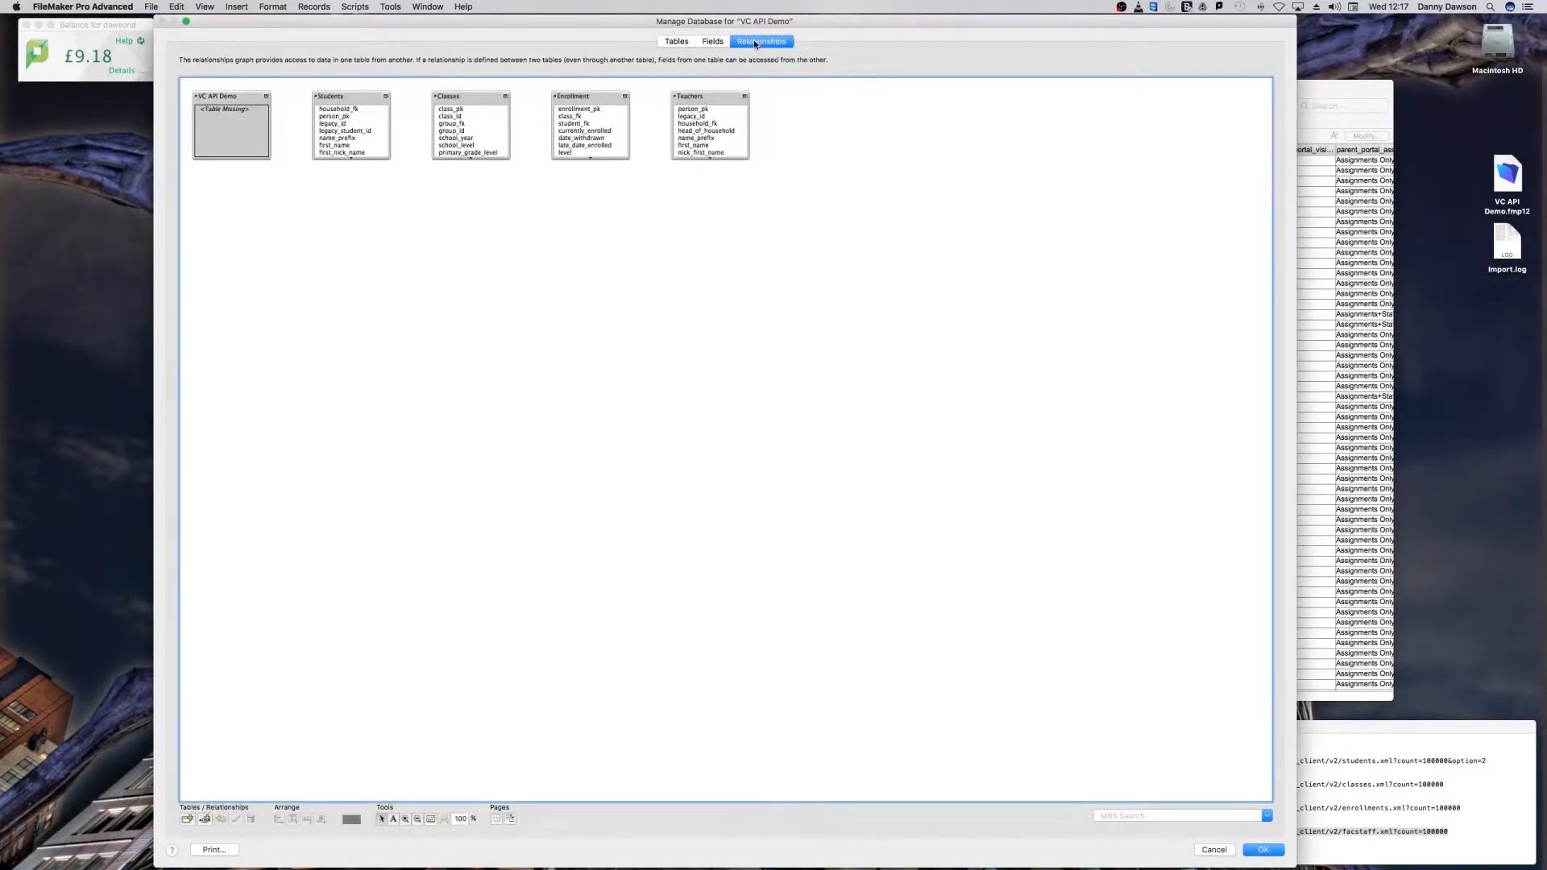
pyautogui.click(234, 100)
pyautogui.press('Delete')
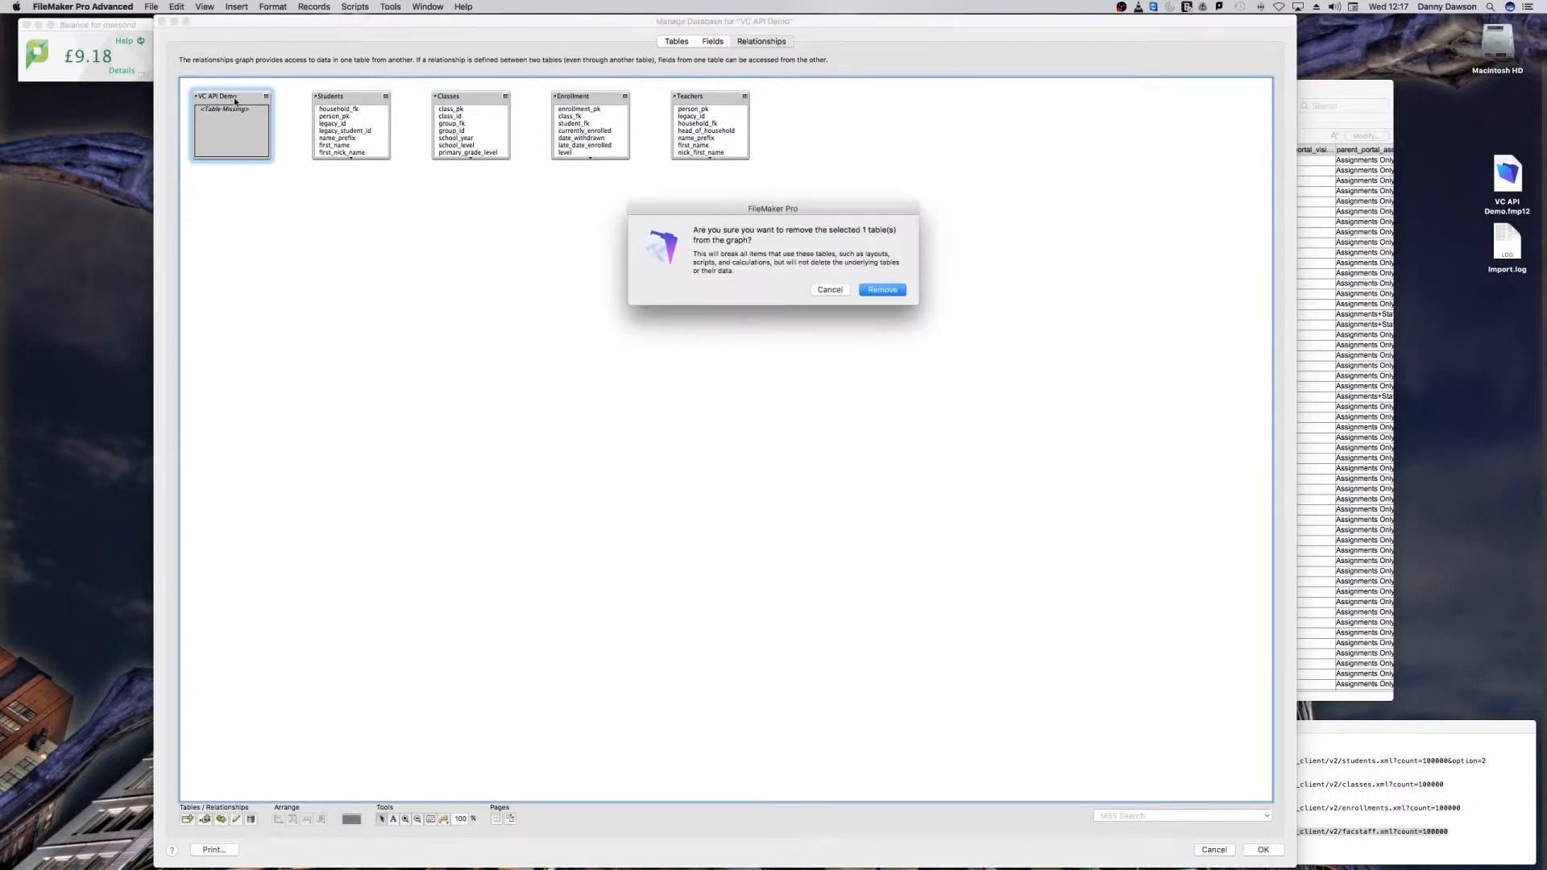
pyautogui.click(863, 291)
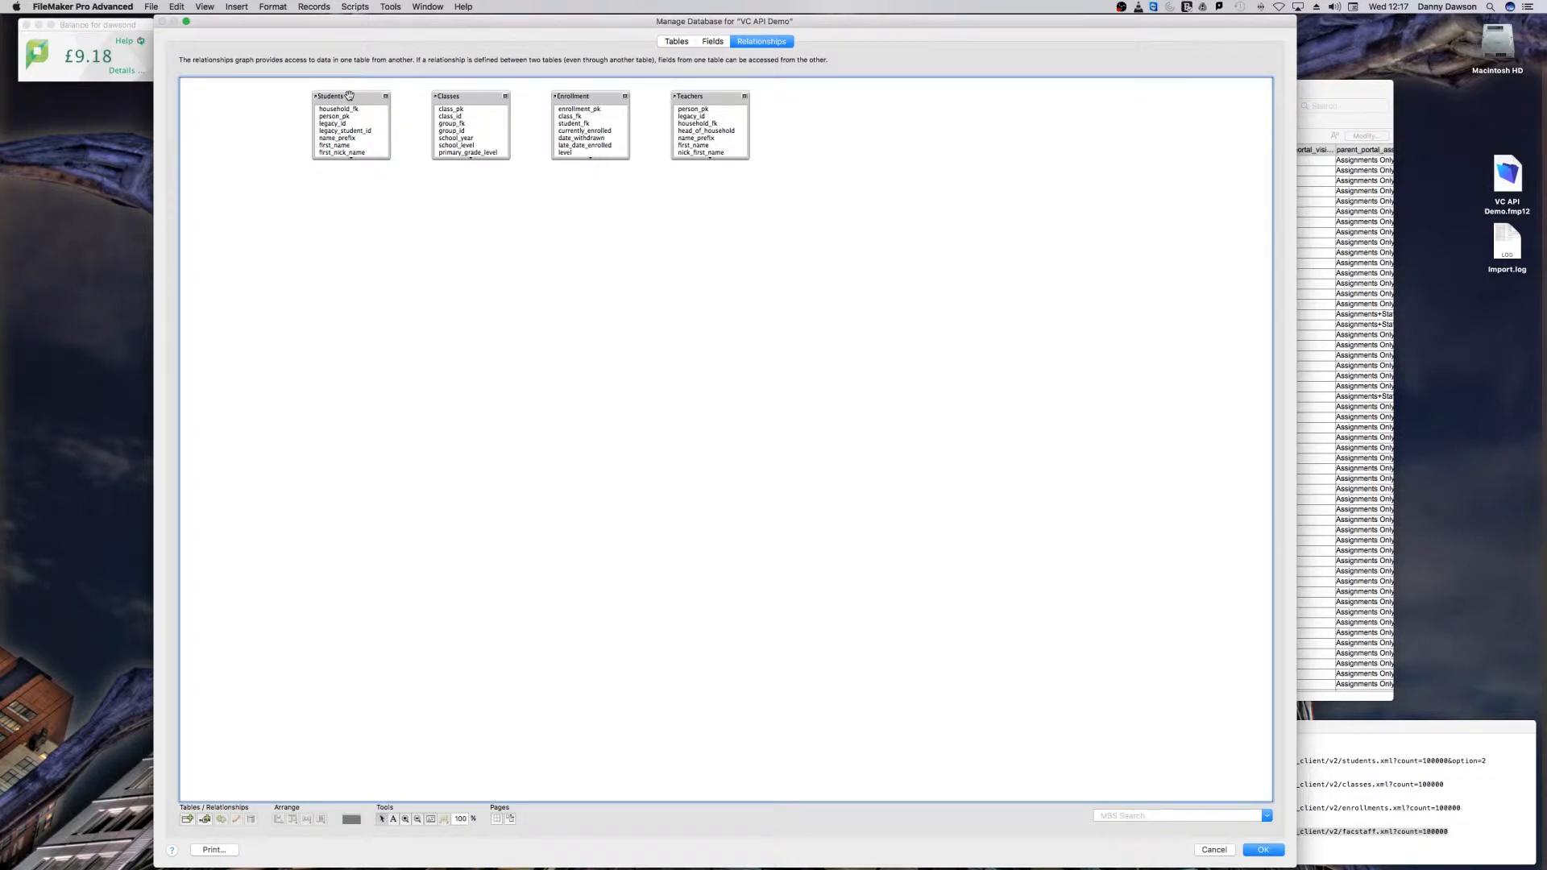
# Step: Arrange the Classes, Enrollment and Teachers table occurrences in a column below Students in the relationships graph
pyautogui.moveTo(456, 98); pyautogui.dragTo(351, 197)
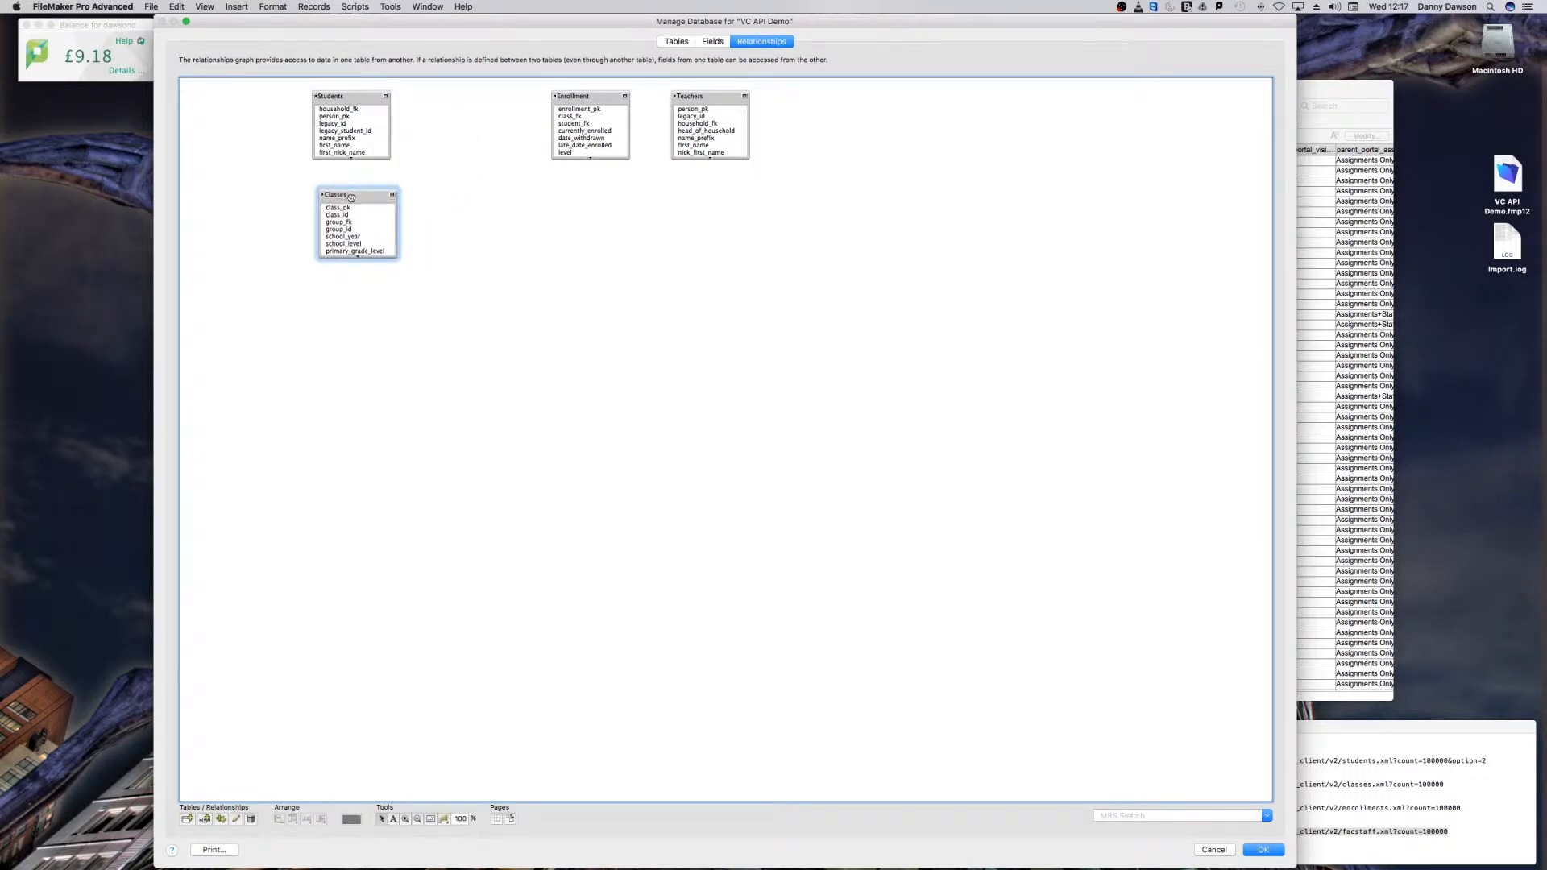
pyautogui.moveTo(597, 97); pyautogui.dragTo(366, 293)
pyautogui.moveTo(712, 101); pyautogui.dragTo(355, 400)
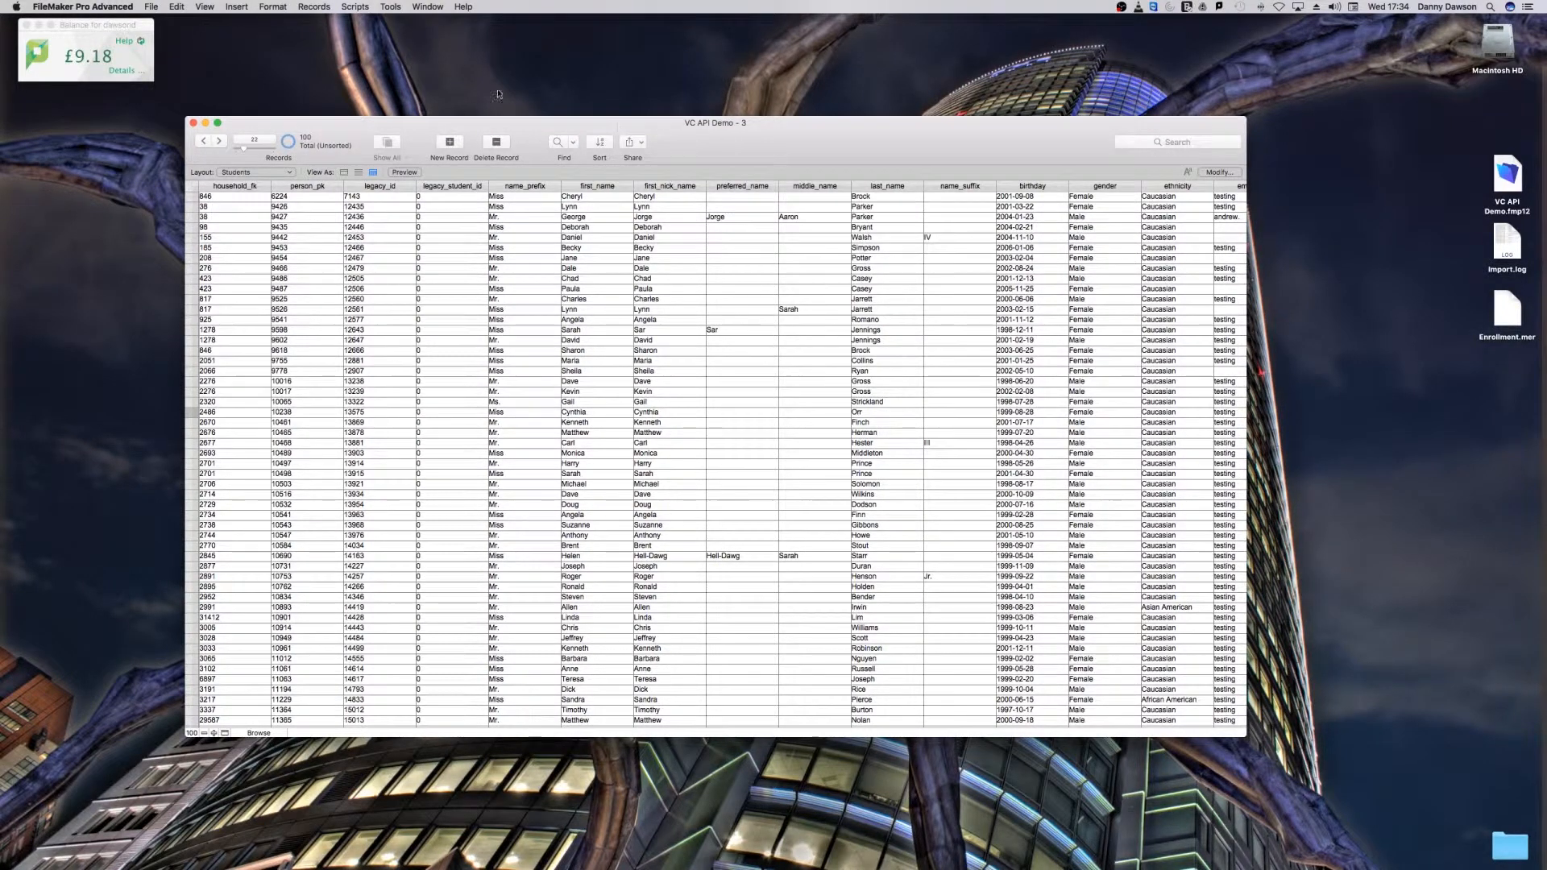
# Step: Open the relationships graph and stack the Students, Teachers and Classes table occurrences in a column, with Enrollment set apart beside them
pyautogui.click(155, 5)
pyautogui.moveTo(167, 120)
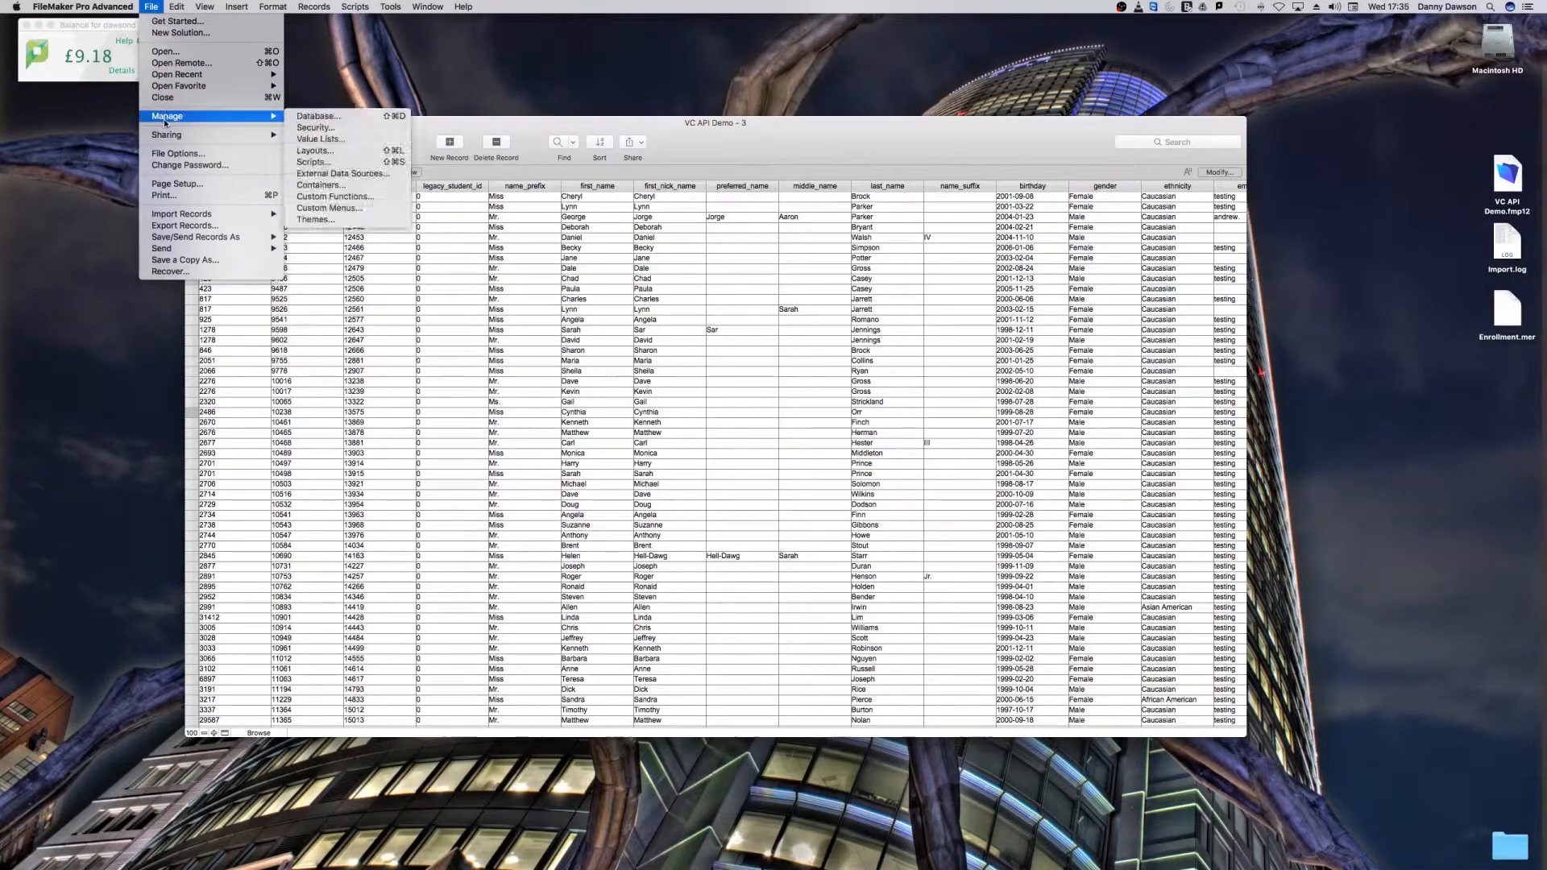
pyautogui.click(310, 119)
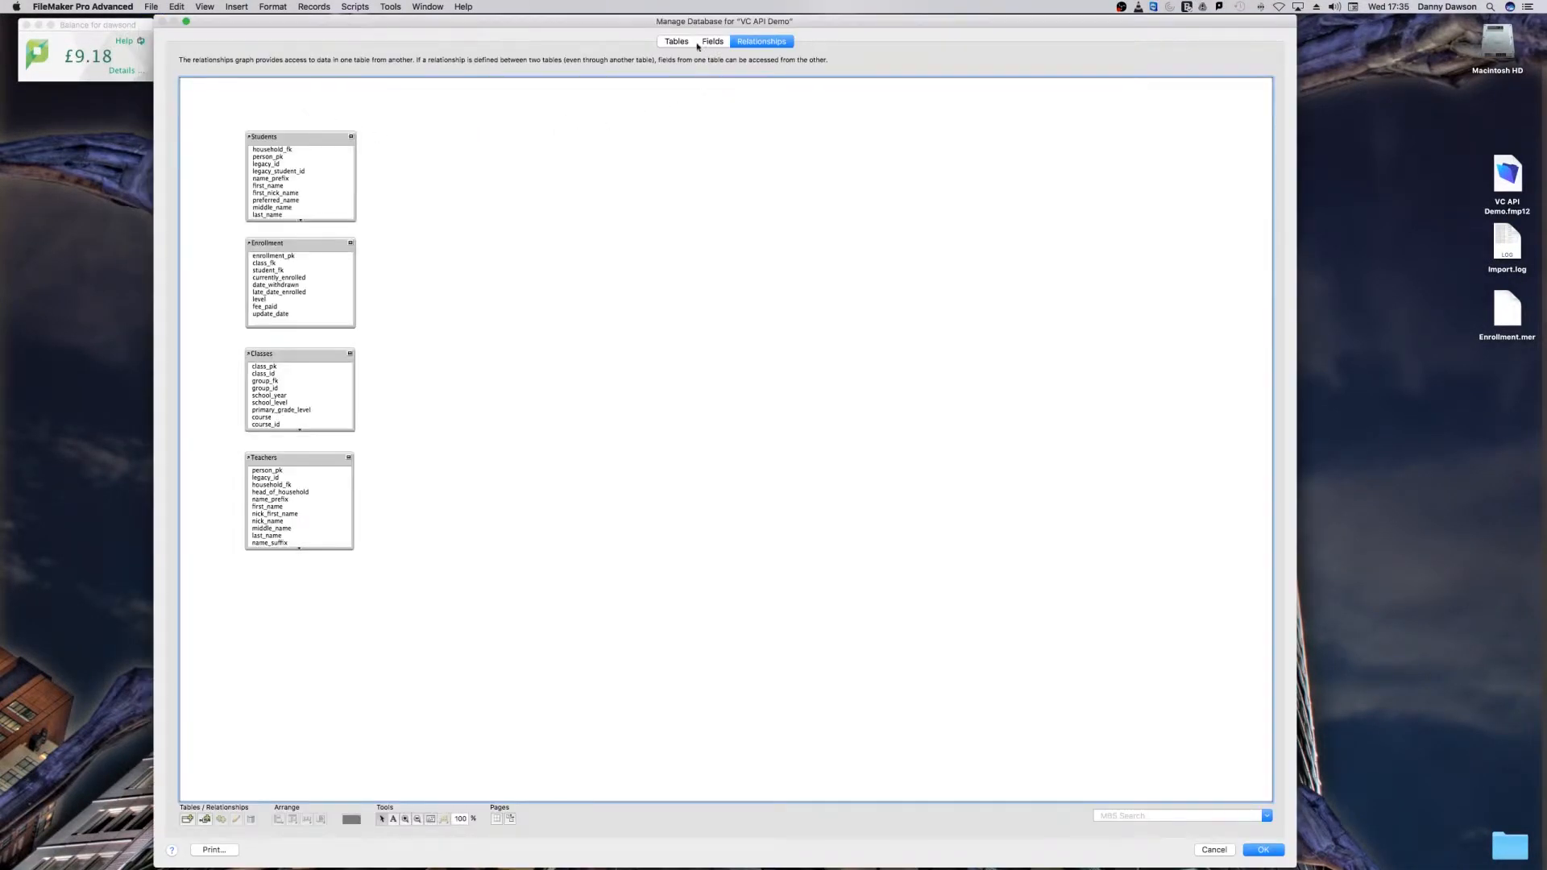
pyautogui.moveTo(677, 21); pyautogui.dragTo(680, 18)
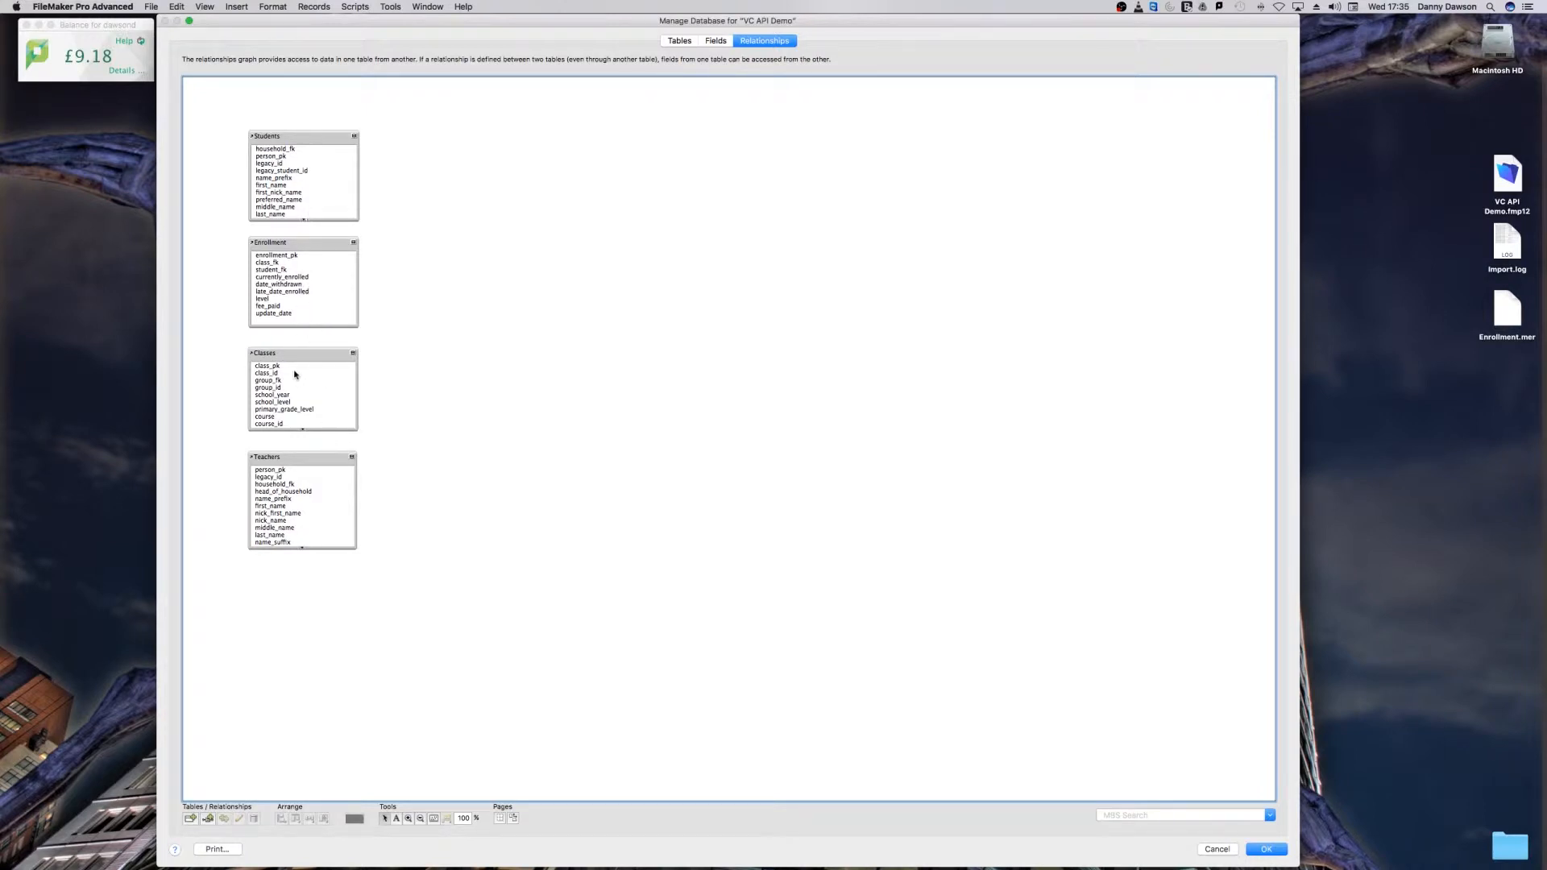
pyautogui.moveTo(298, 354); pyautogui.dragTo(642, 410)
pyautogui.moveTo(287, 456); pyautogui.dragTo(639, 288)
pyautogui.moveTo(315, 138); pyautogui.dragTo(660, 180)
pyautogui.moveTo(300, 237); pyautogui.dragTo(304, 330)
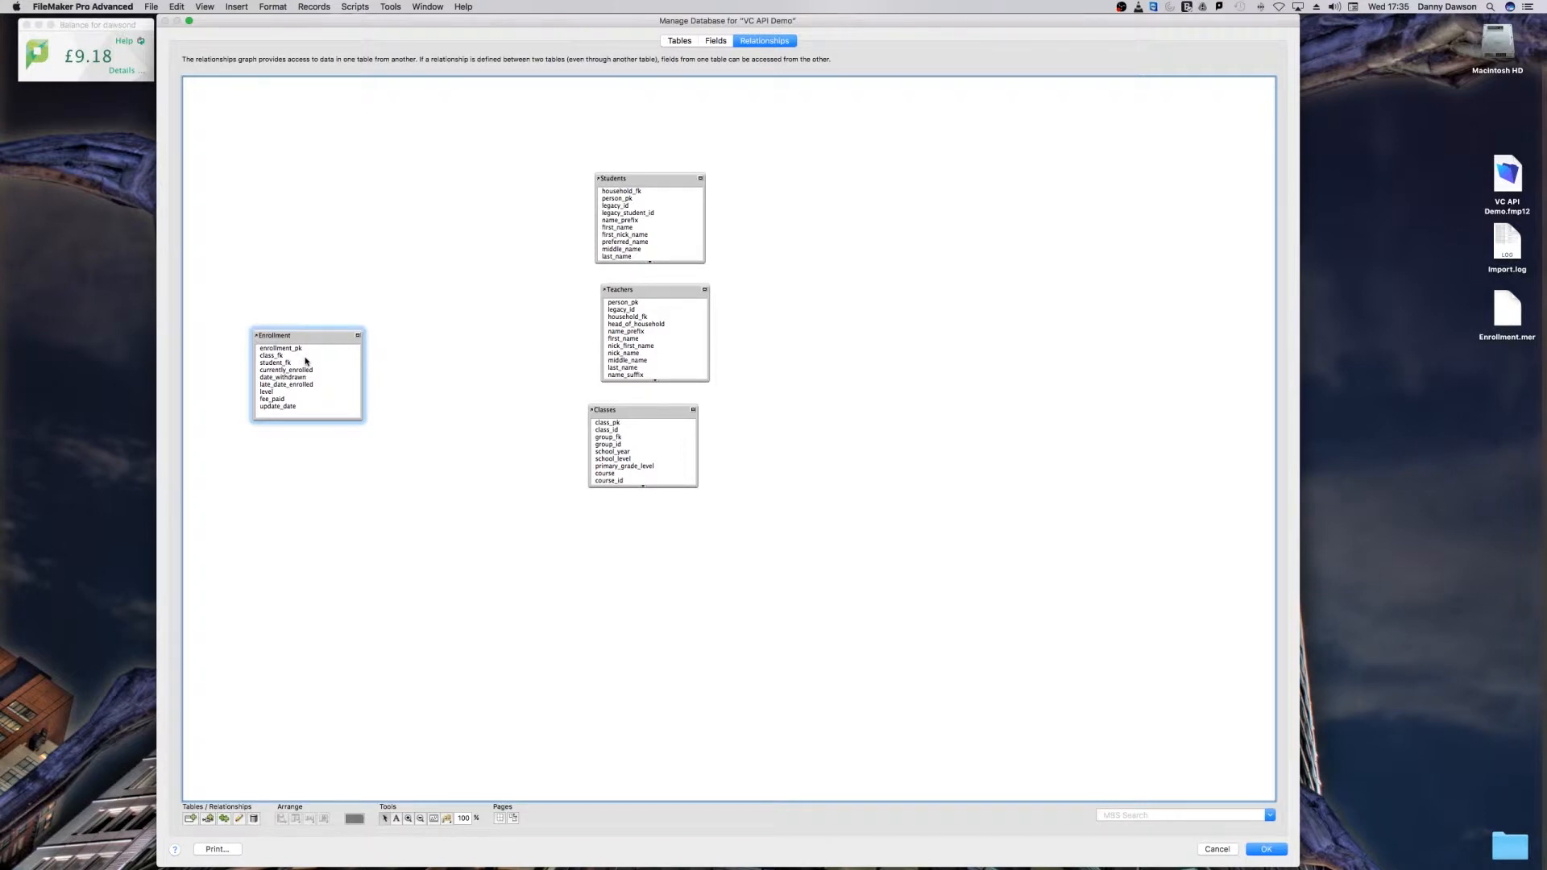
pyautogui.moveTo(323, 333); pyautogui.dragTo(328, 285)
pyautogui.moveTo(321, 371); pyautogui.dragTo(322, 370)
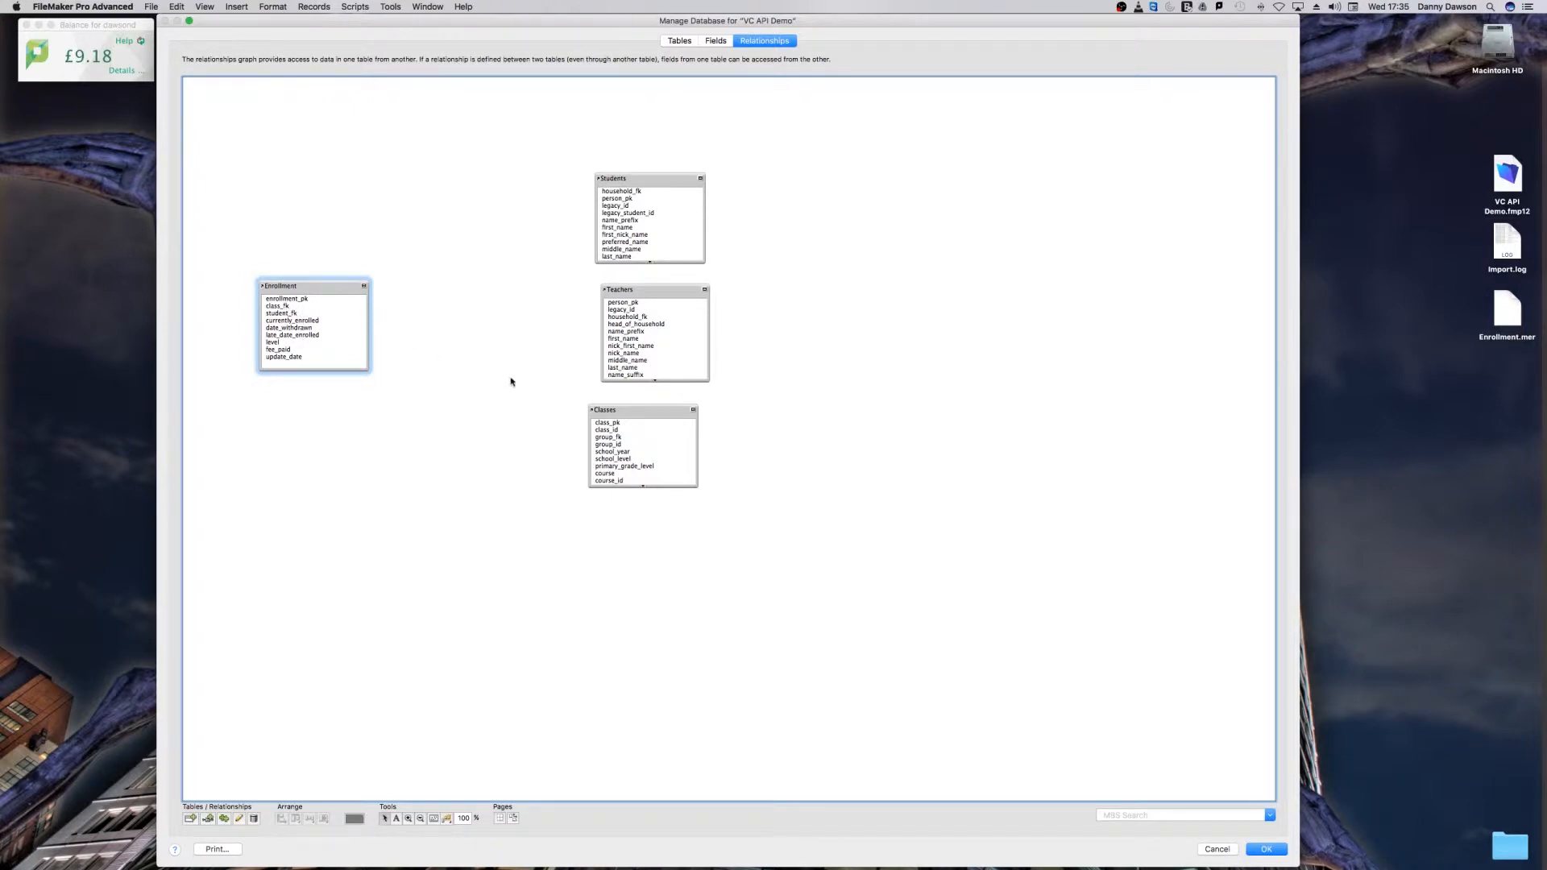
# Step: Move Classes closer to Enrollment and relate Enrollment's class_fk to class_pk in Classes
pyautogui.moveTo(602, 410); pyautogui.dragTo(464, 345)
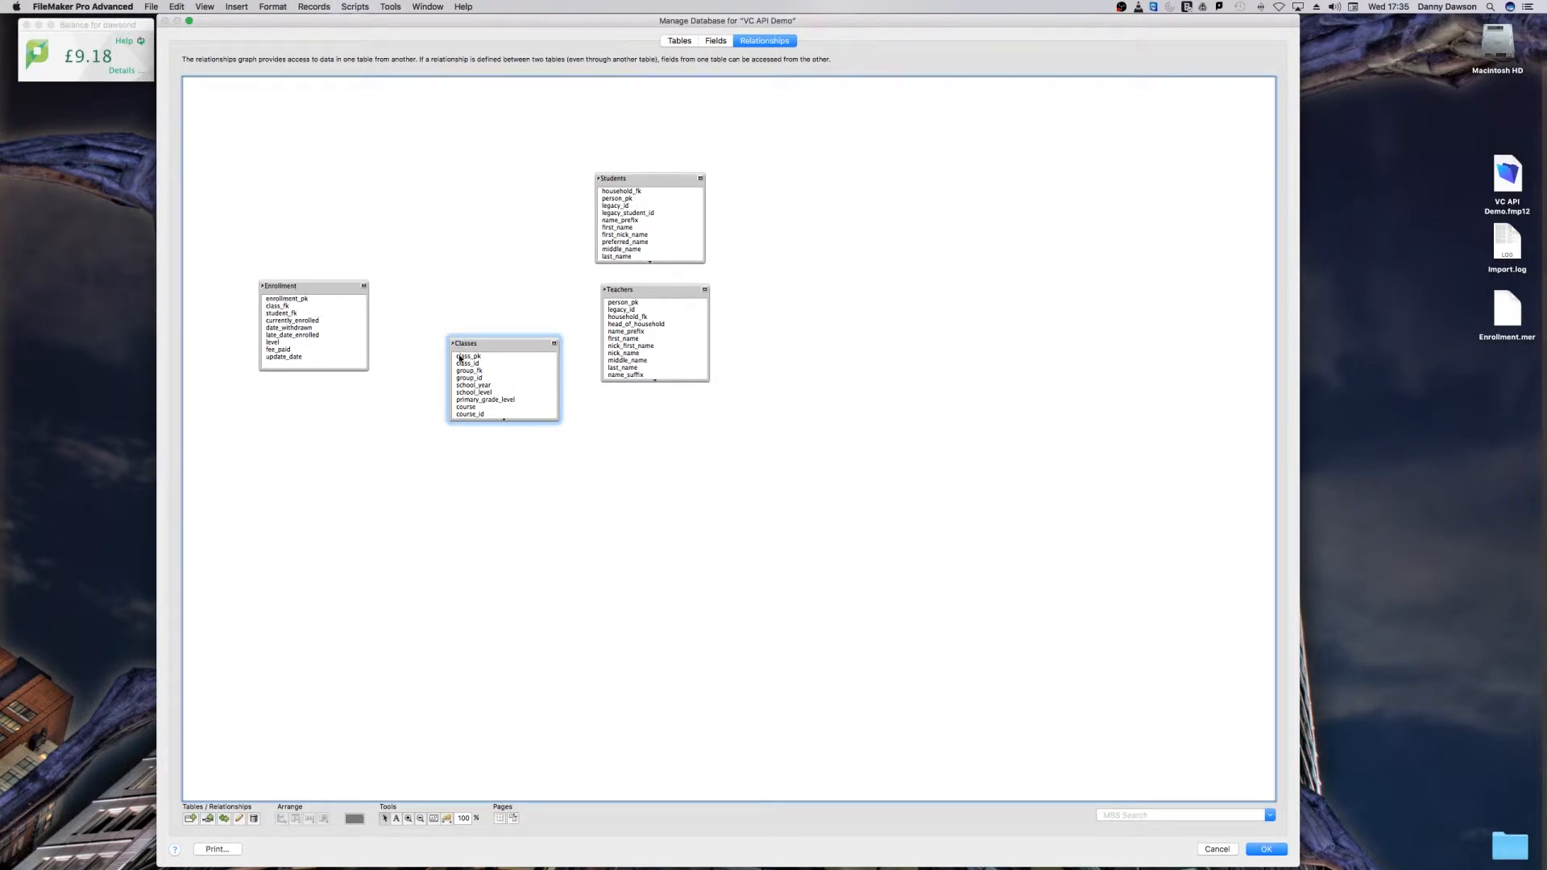
pyautogui.click(279, 307)
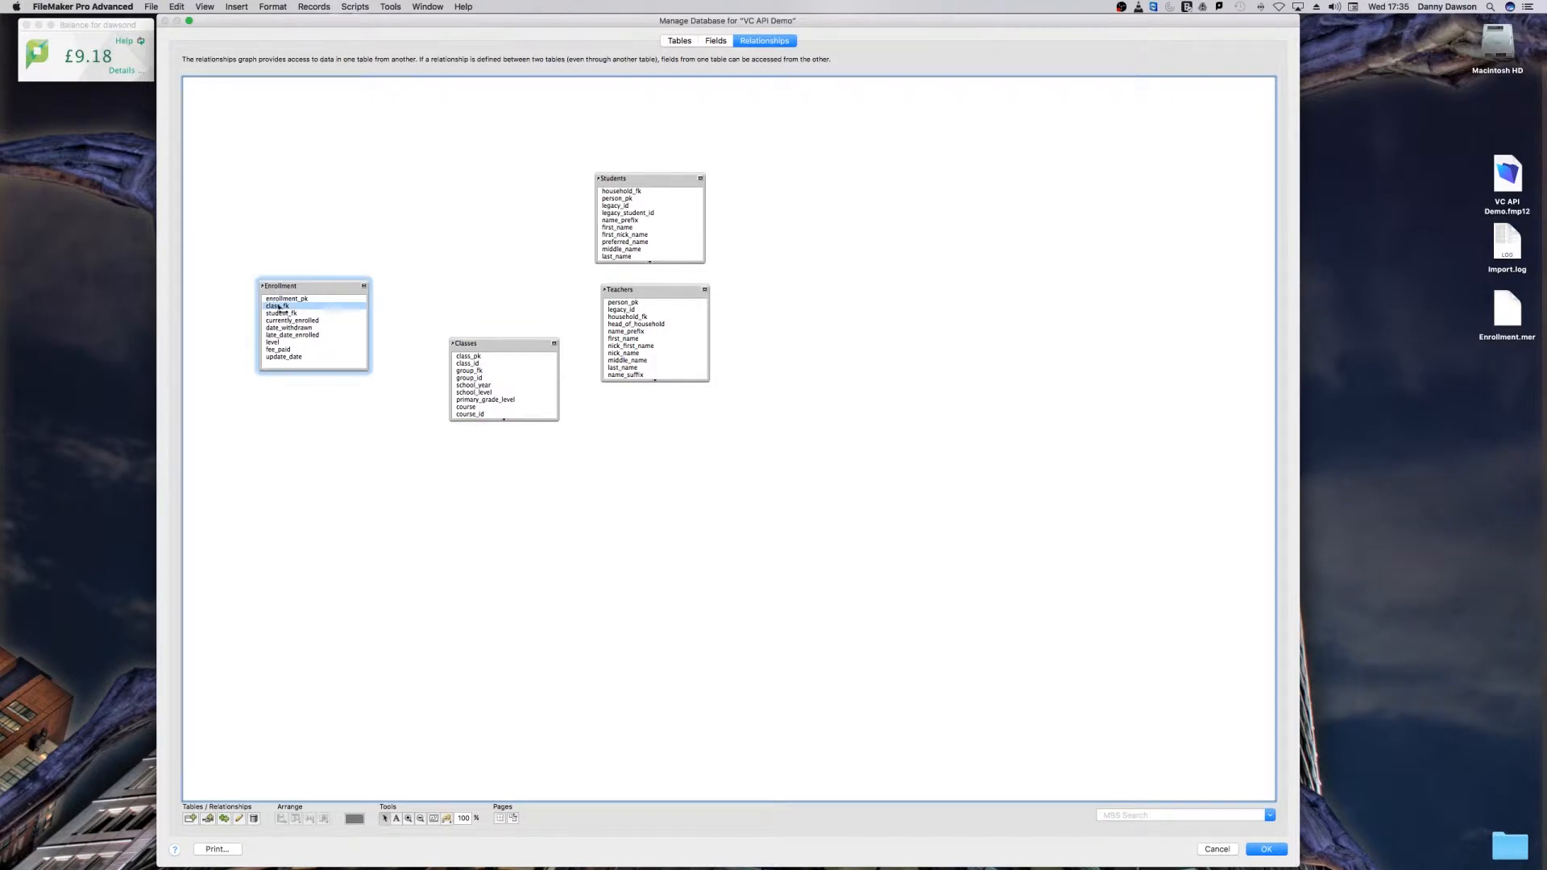
pyautogui.moveTo(279, 307); pyautogui.dragTo(541, 455)
# Step: Shift Enrollment slightly down and relate its student_fk to person_pk in Students
pyautogui.moveTo(297, 287); pyautogui.dragTo(292, 333)
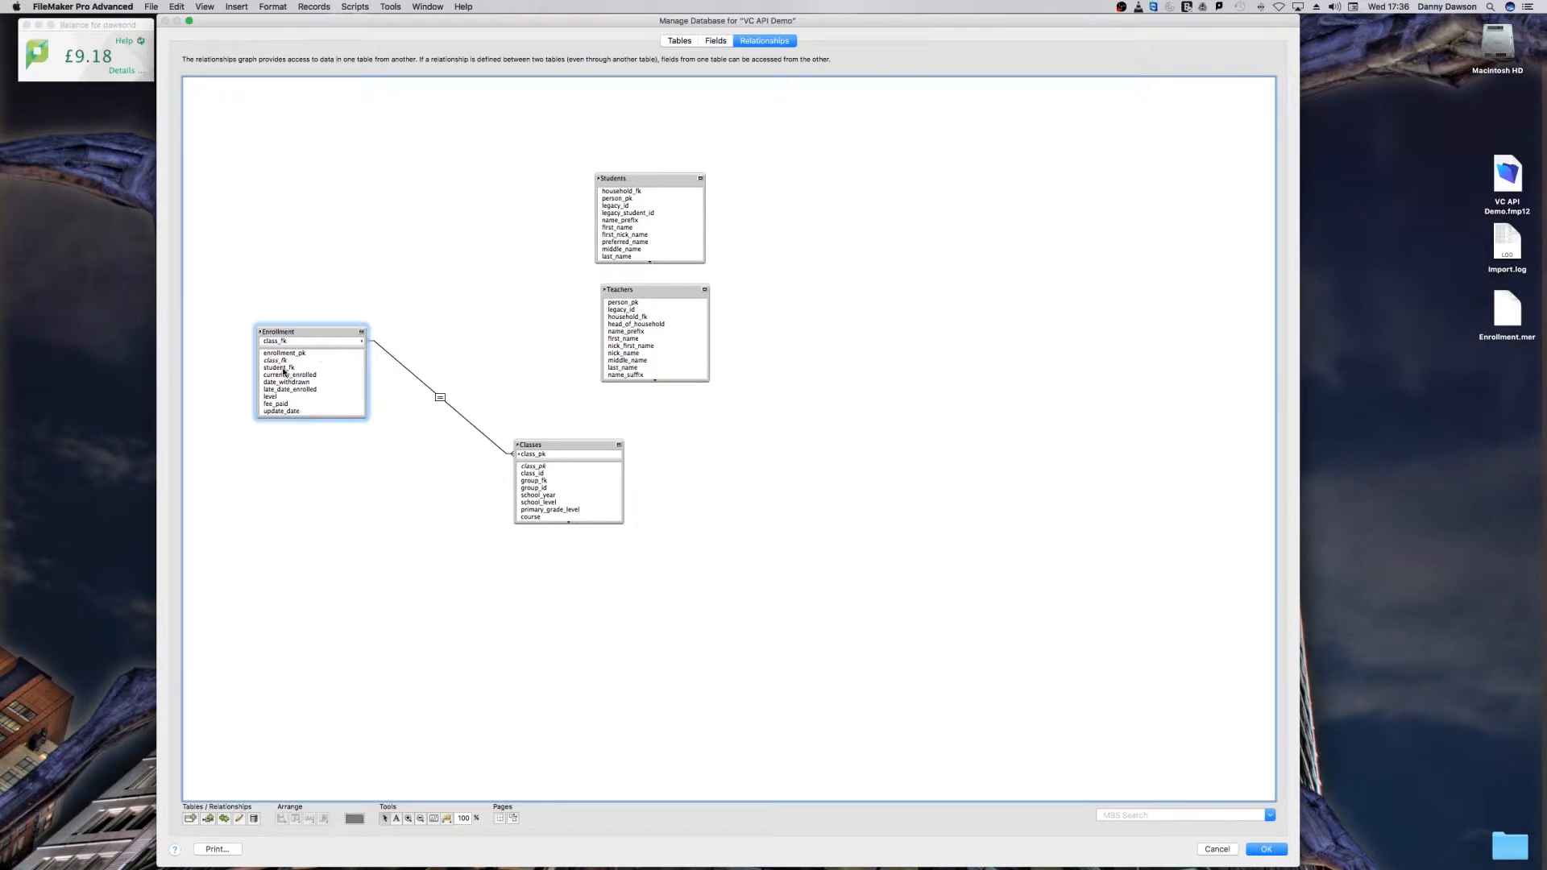
pyautogui.moveTo(283, 371); pyautogui.dragTo(615, 204)
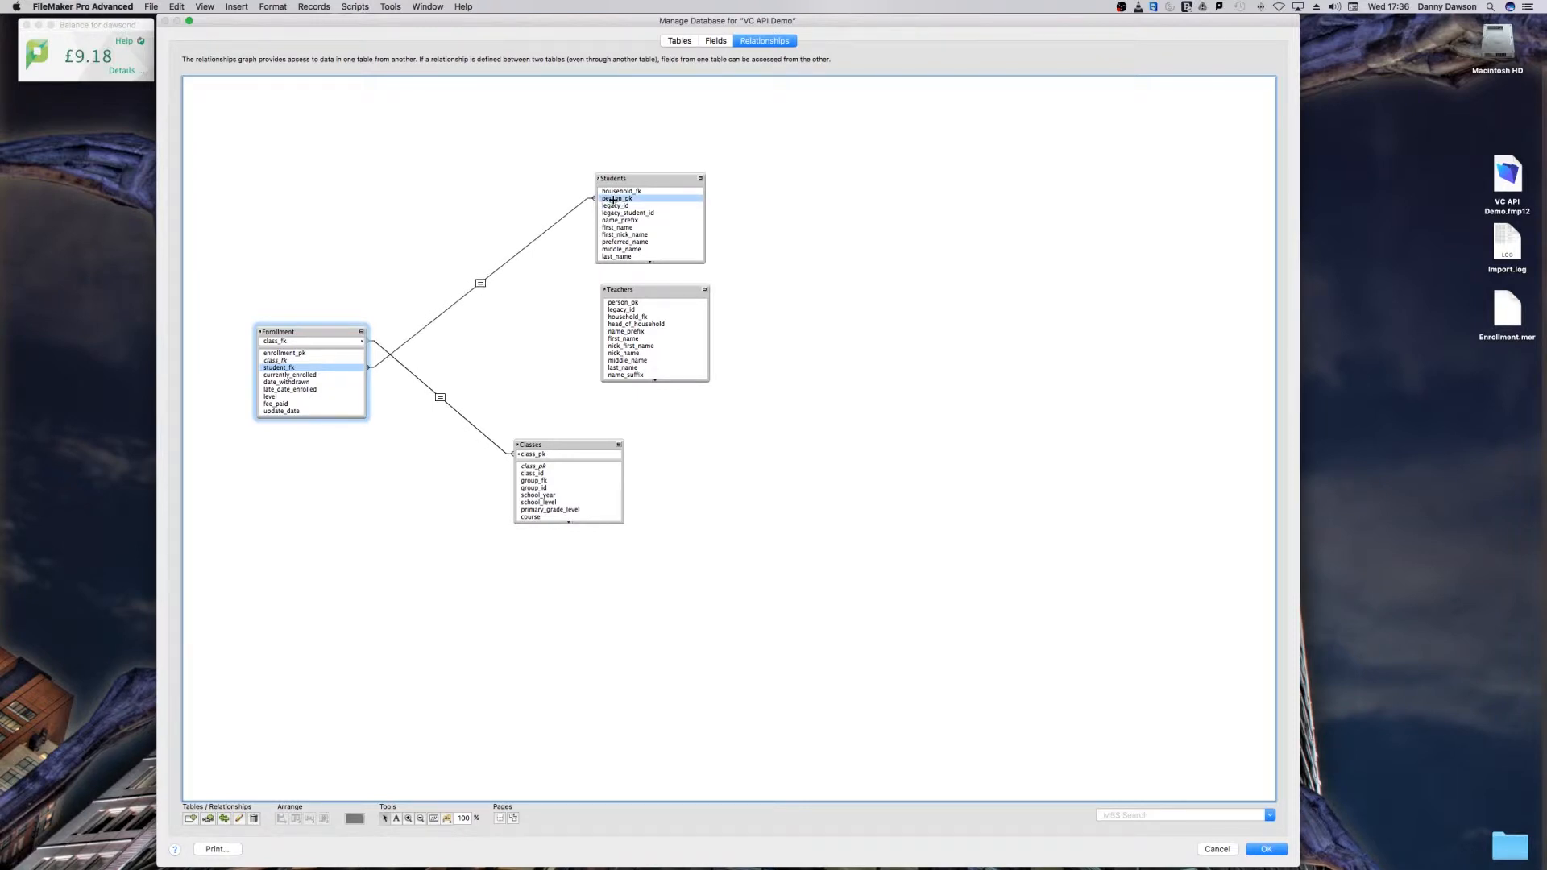
pyautogui.moveTo(613, 200); pyautogui.dragTo(612, 200)
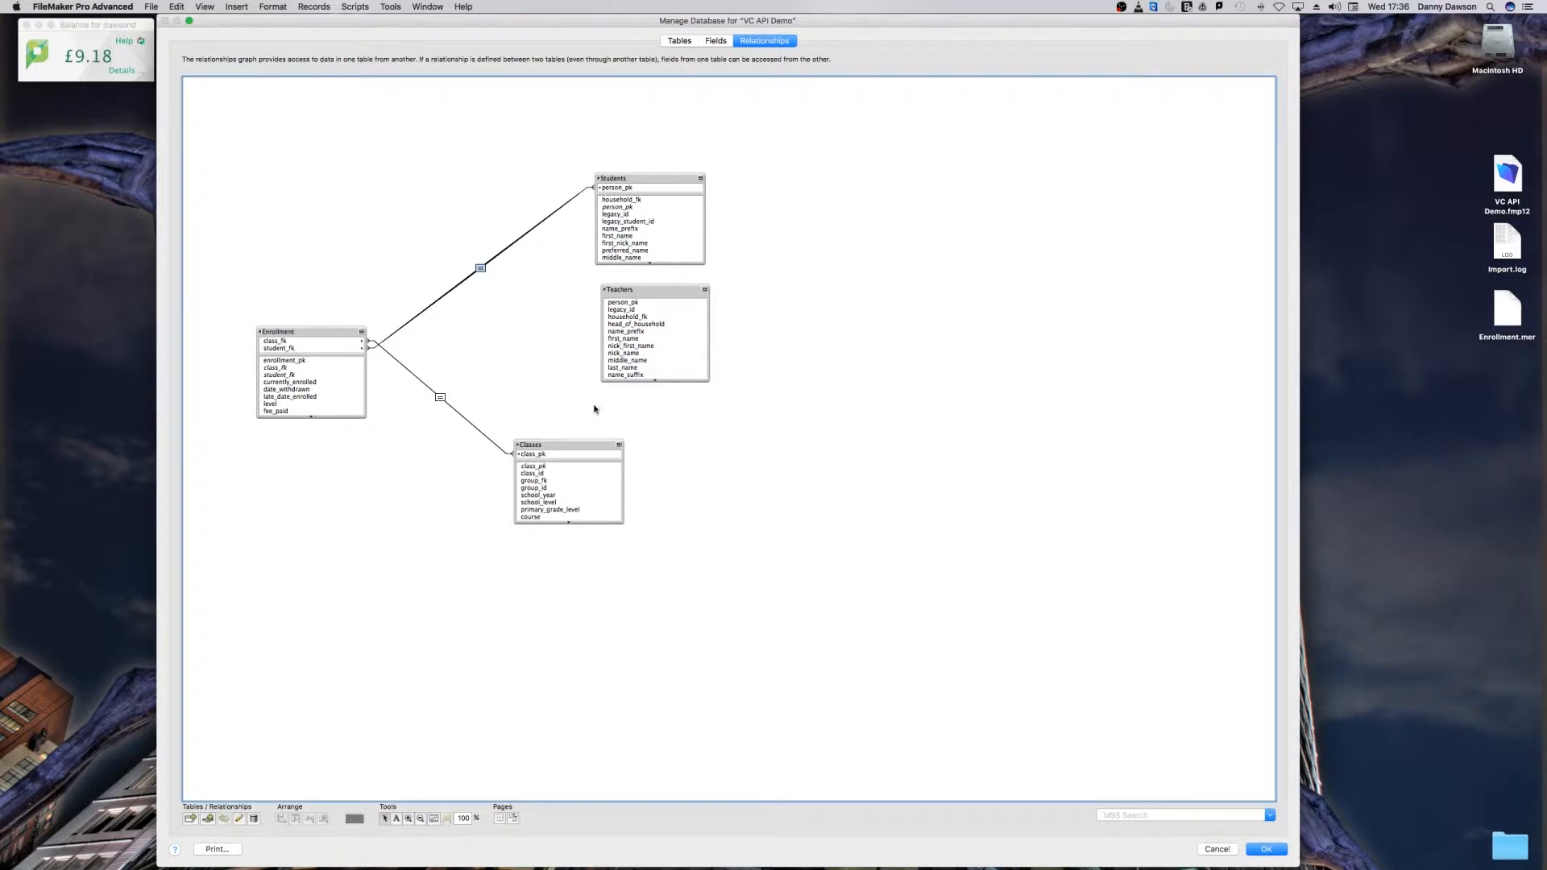
# Step: Place Teachers beside Classes, lengthen the Classes occurrence to show all its fields and relate teacher_fk to person_pk in Teachers
pyautogui.moveTo(584, 443); pyautogui.dragTo(585, 404)
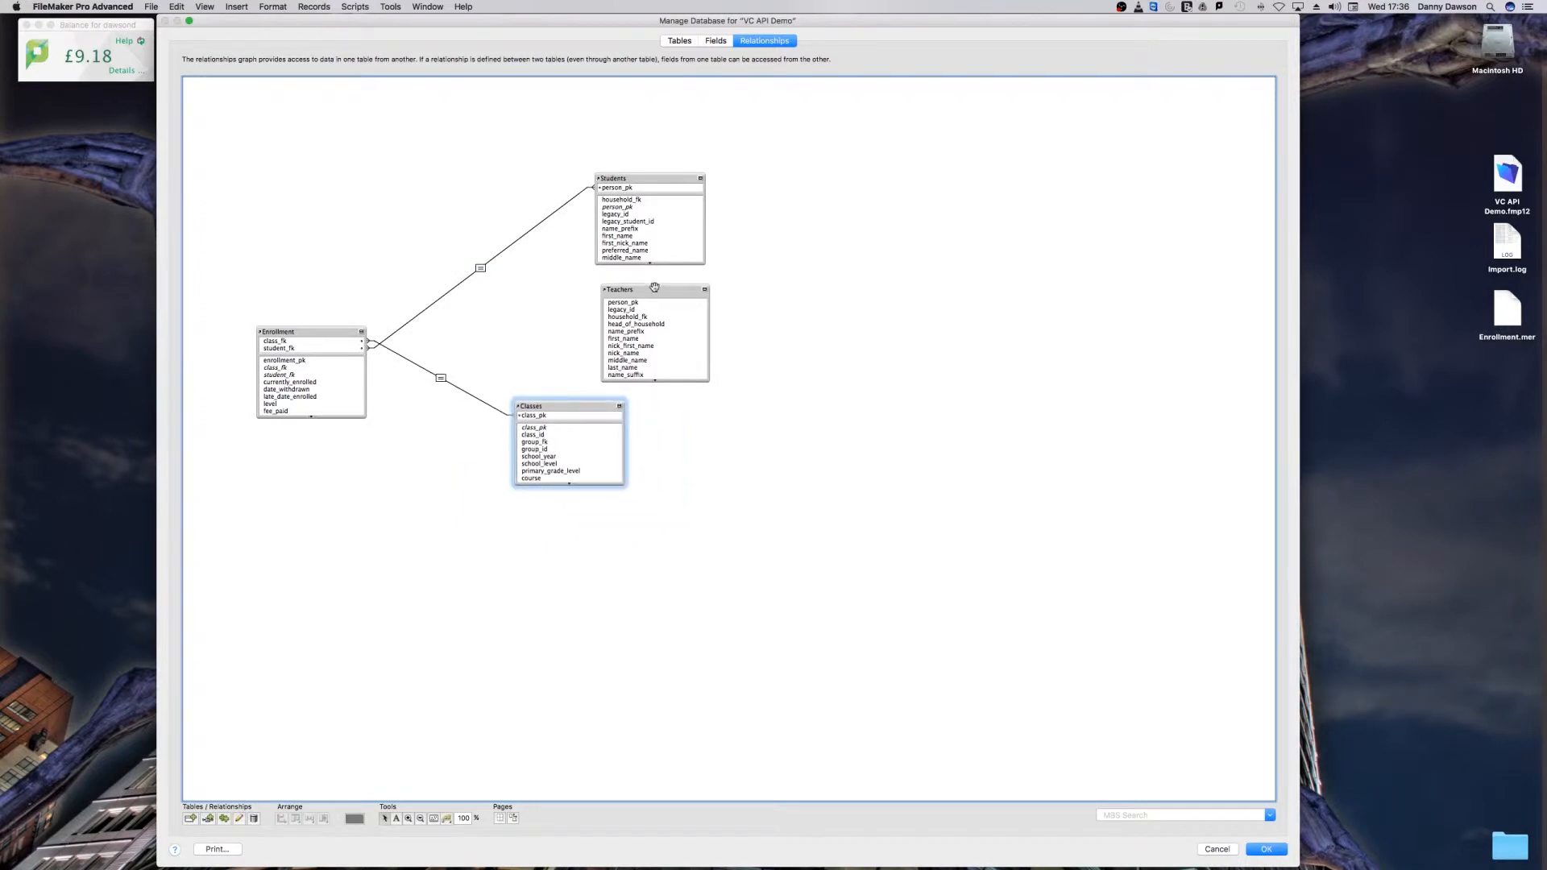
pyautogui.moveTo(652, 290); pyautogui.dragTo(756, 403)
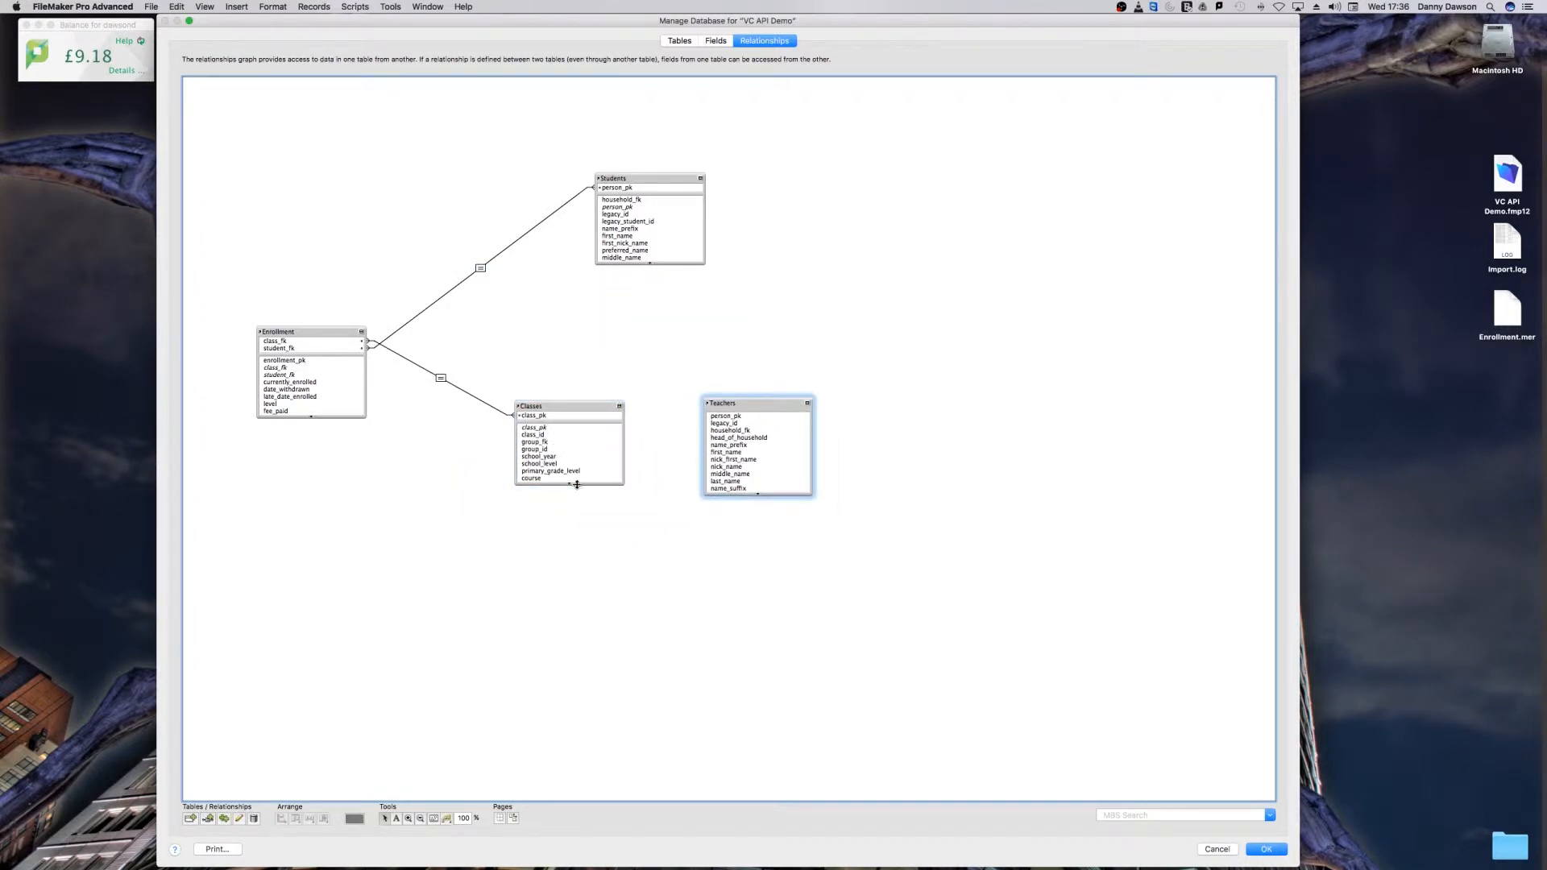
pyautogui.moveTo(577, 484); pyautogui.dragTo(600, 618)
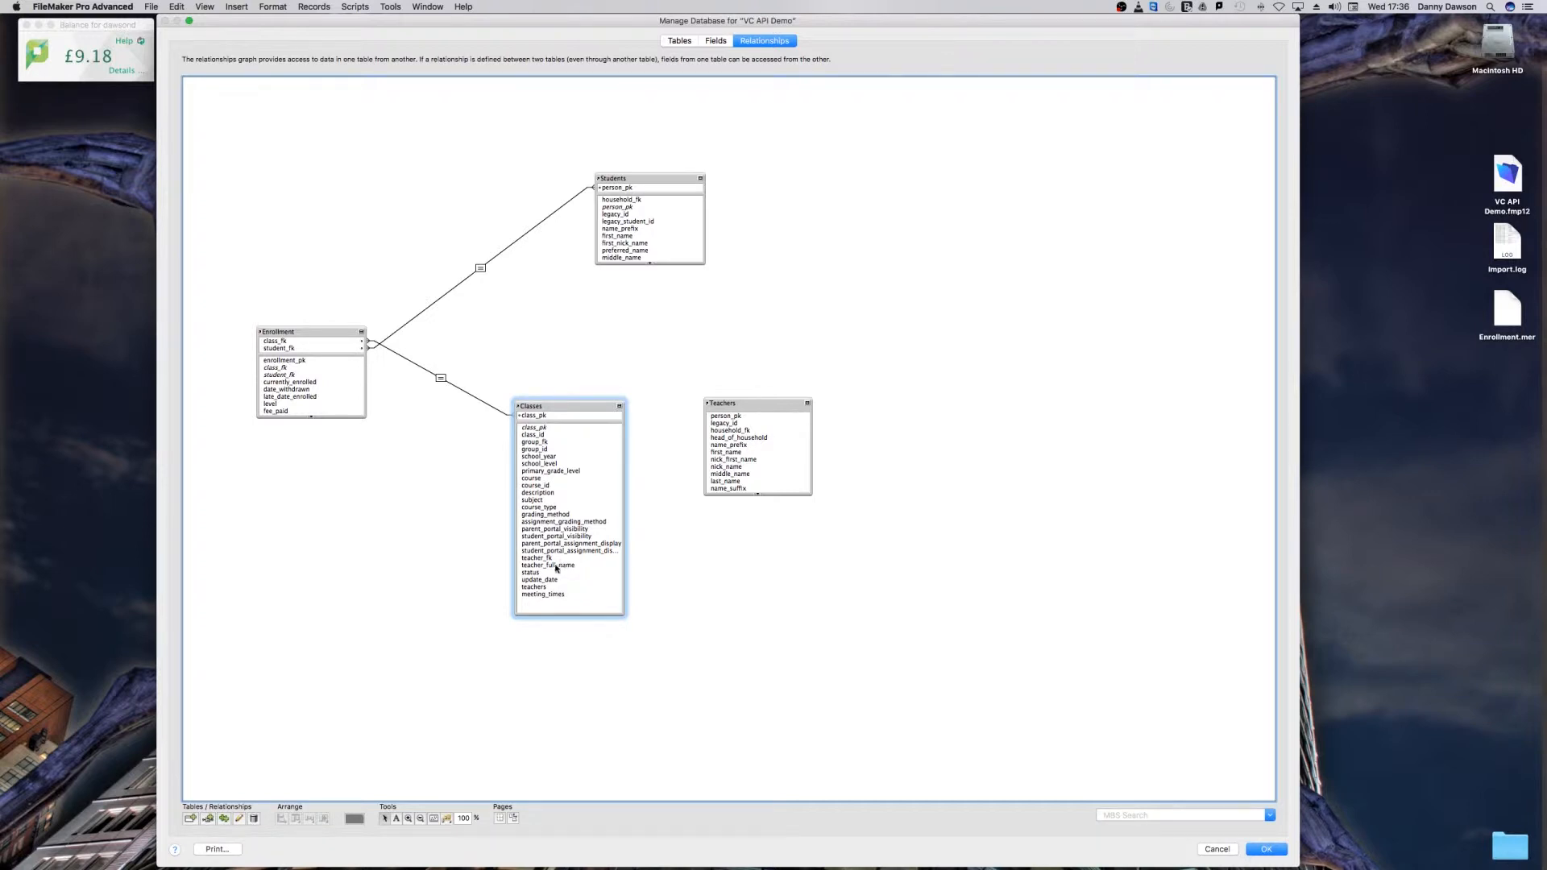
pyautogui.moveTo(542, 560); pyautogui.dragTo(756, 426)
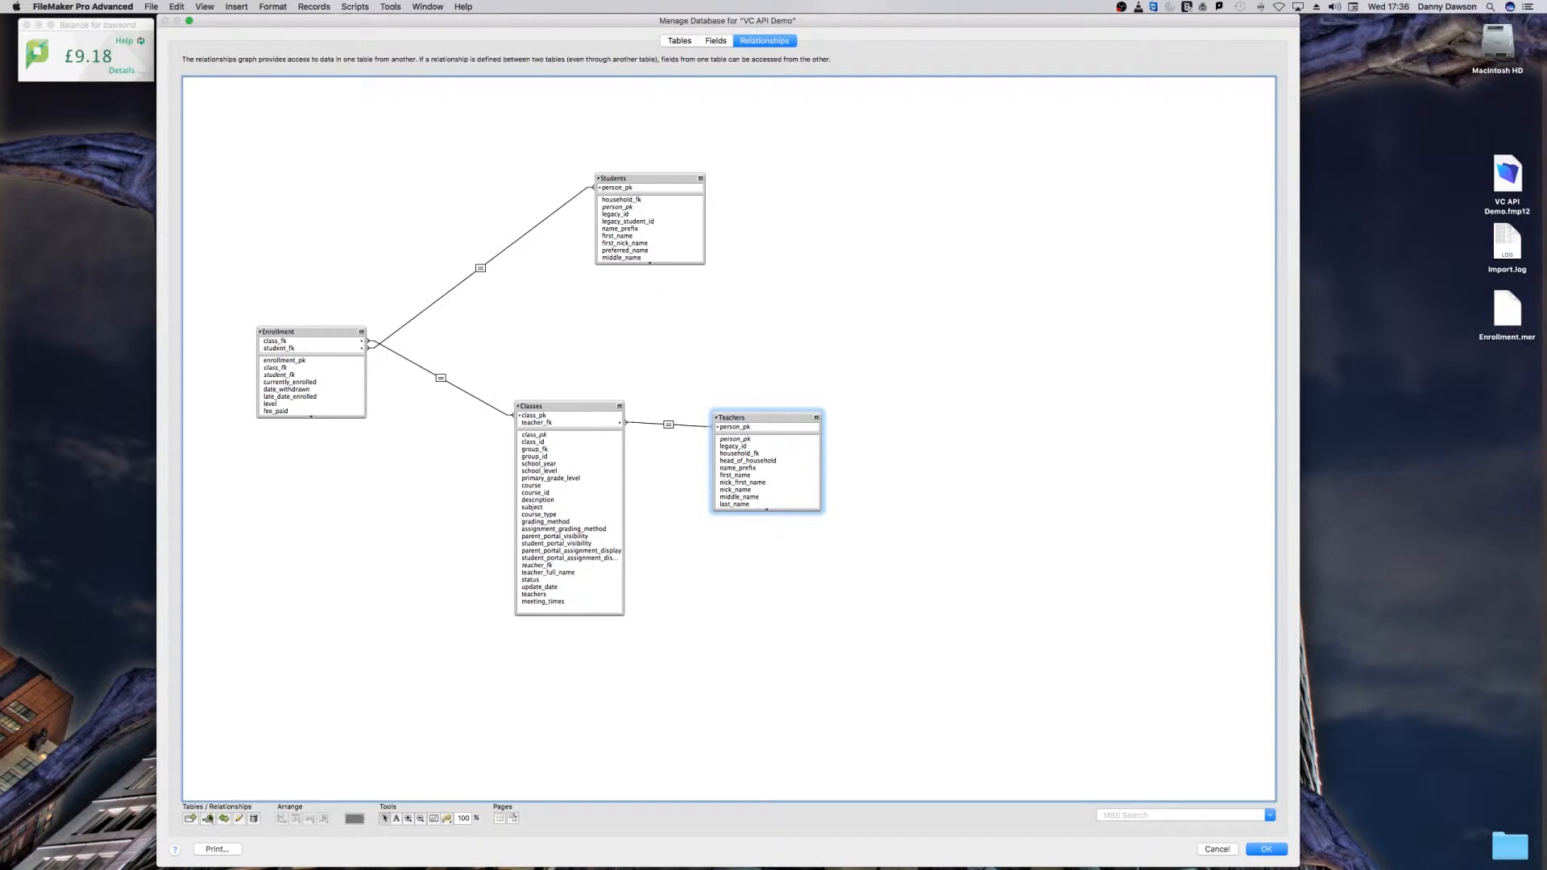
# Step: View the data source options for adding a table to the graph, without adding one
pyautogui.click(190, 819)
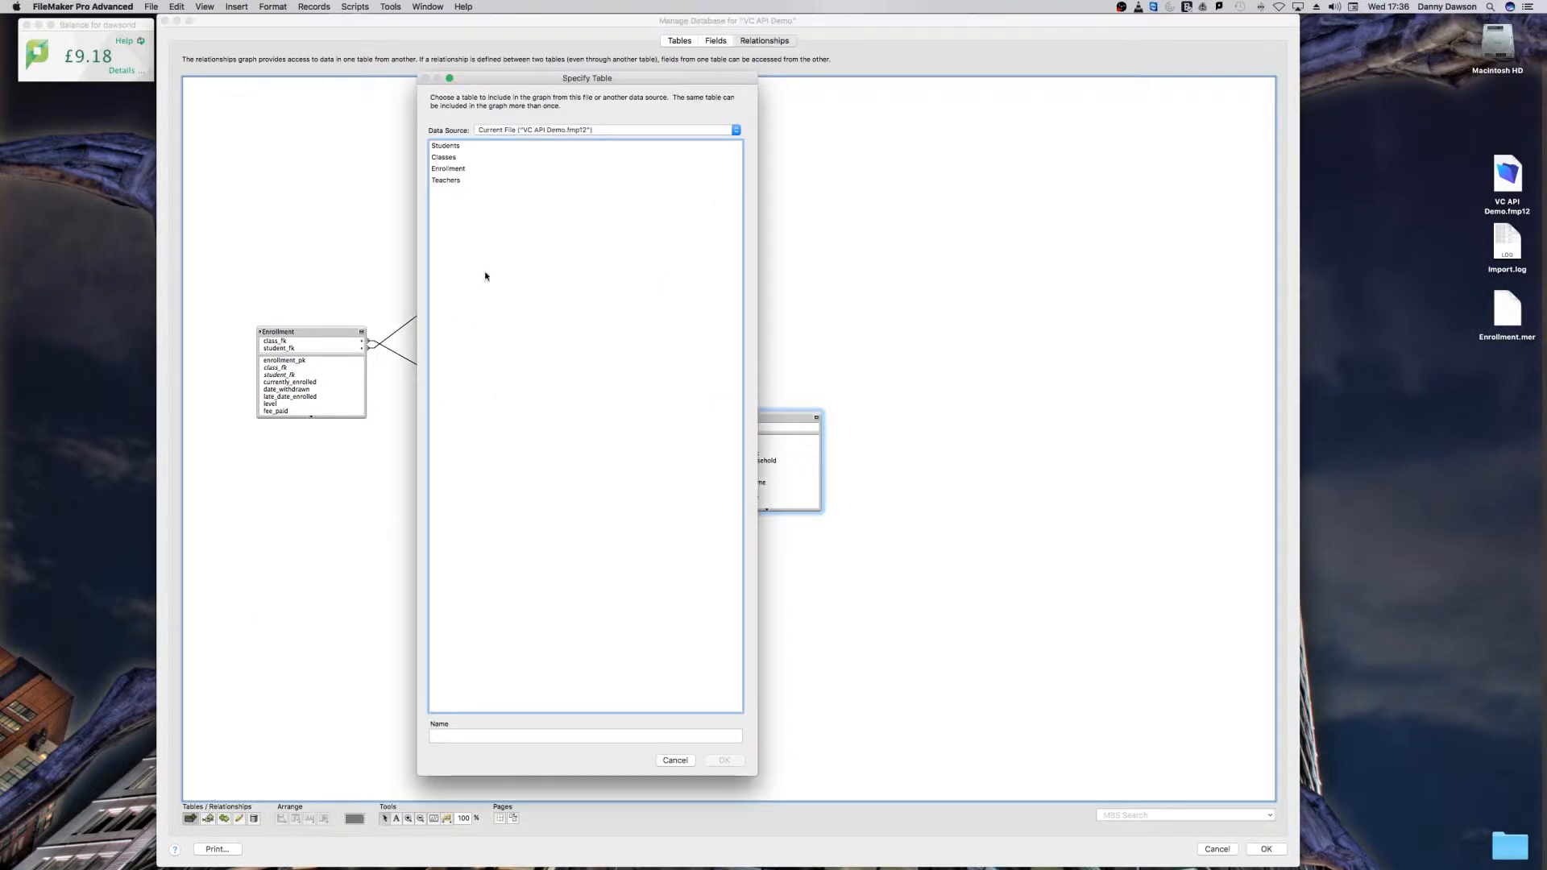
pyautogui.click(532, 133)
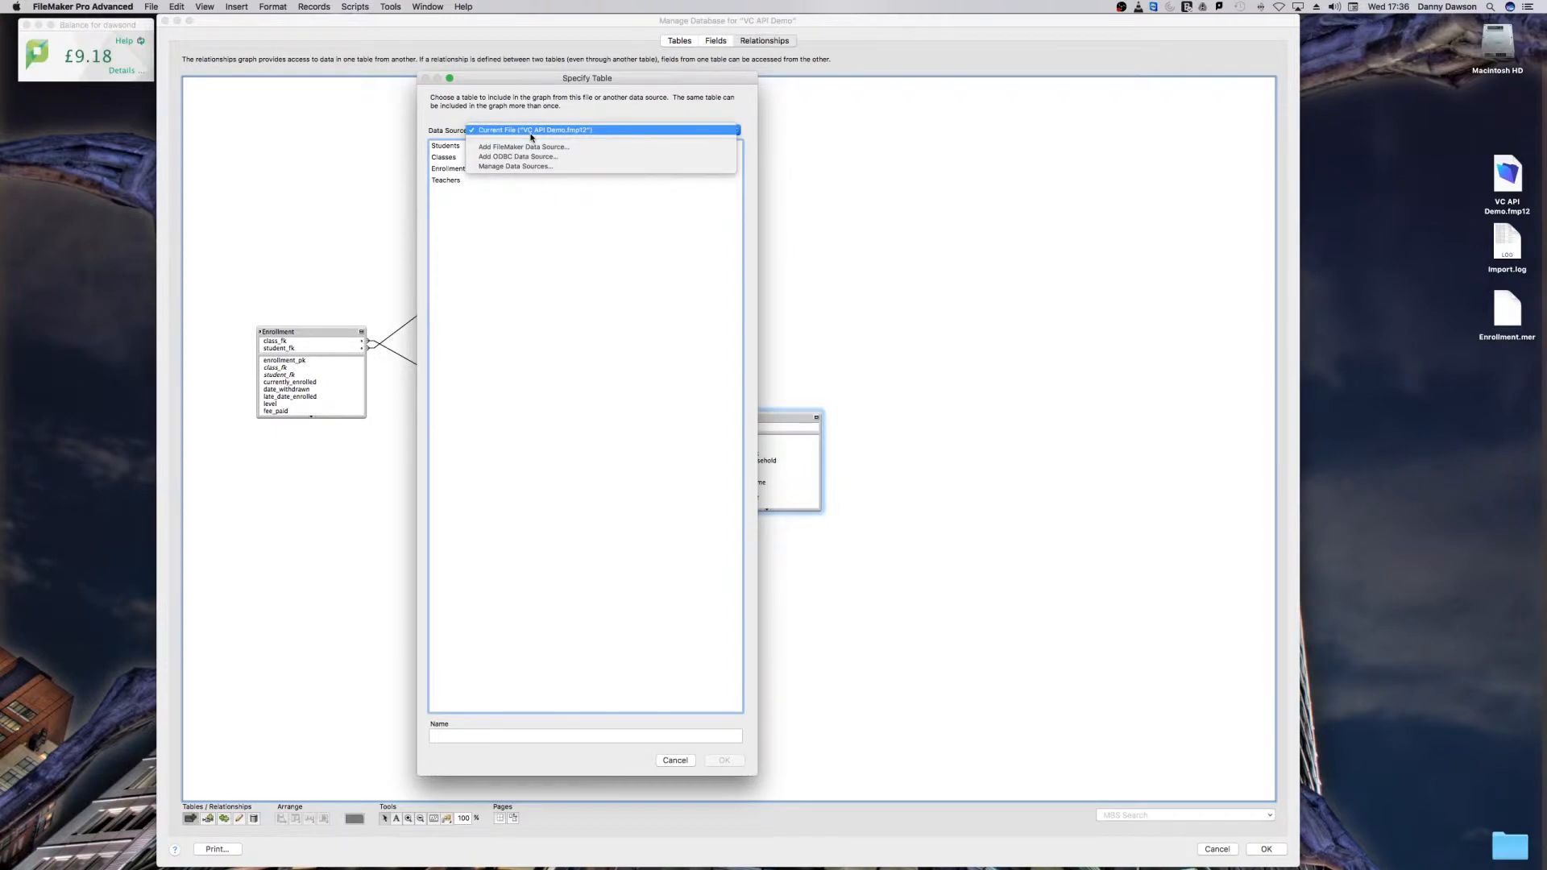
pyautogui.click(428, 137)
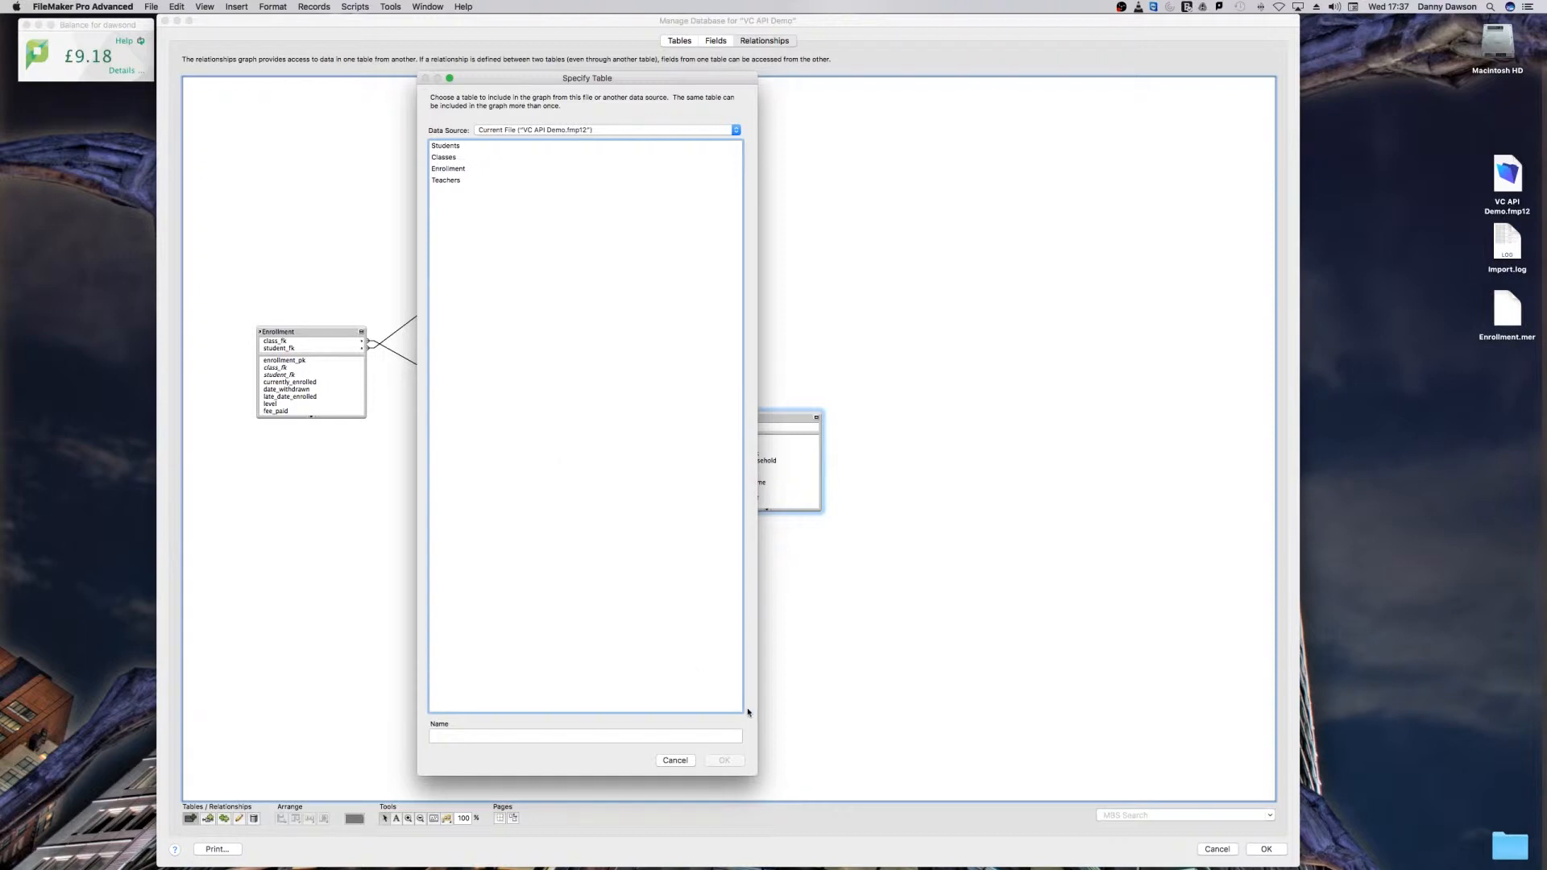
pyautogui.click(681, 762)
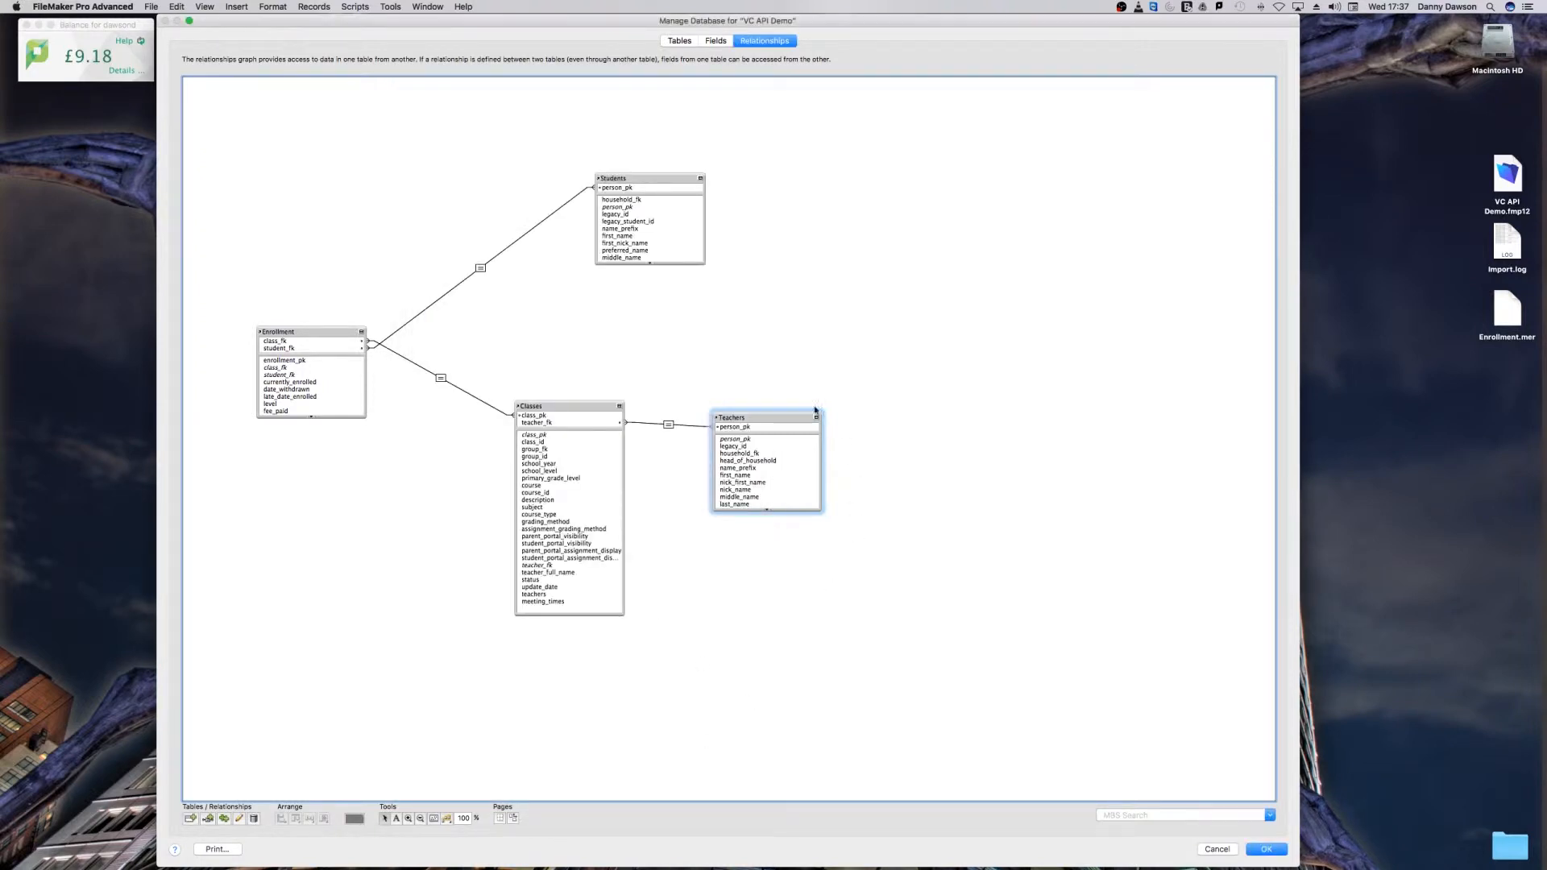
# Step: Line up the Teachers occurrence with Classes and save the database changes
pyautogui.moveTo(757, 417); pyautogui.dragTo(765, 412)
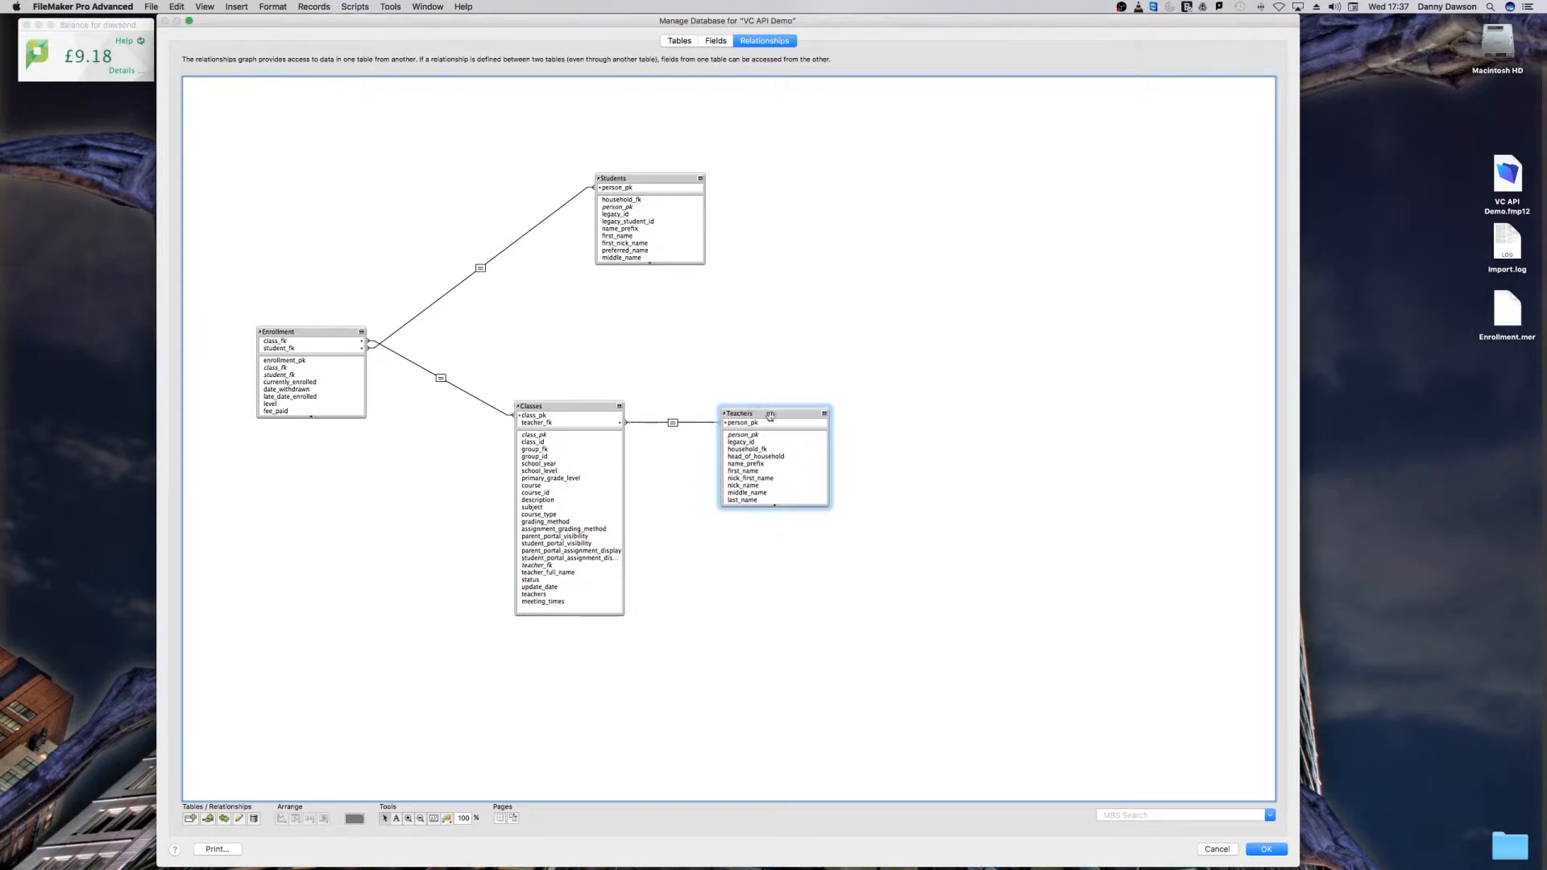
pyautogui.click(1266, 850)
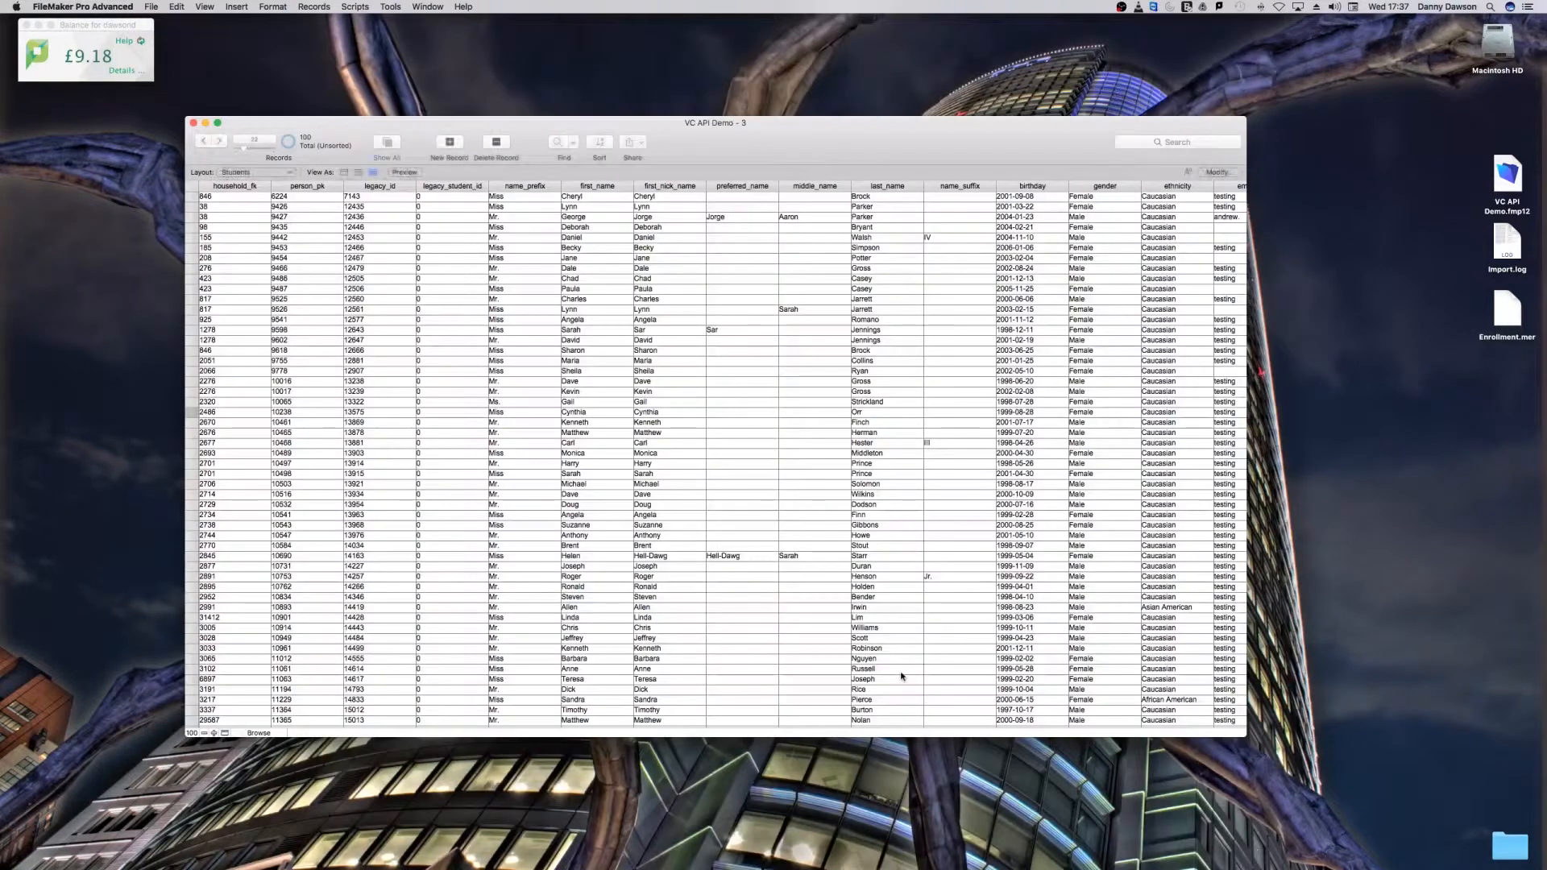
# Step: Switch to Layout mode and create a new Computer form layout showing records from Enrollment
pyautogui.click(268, 176)
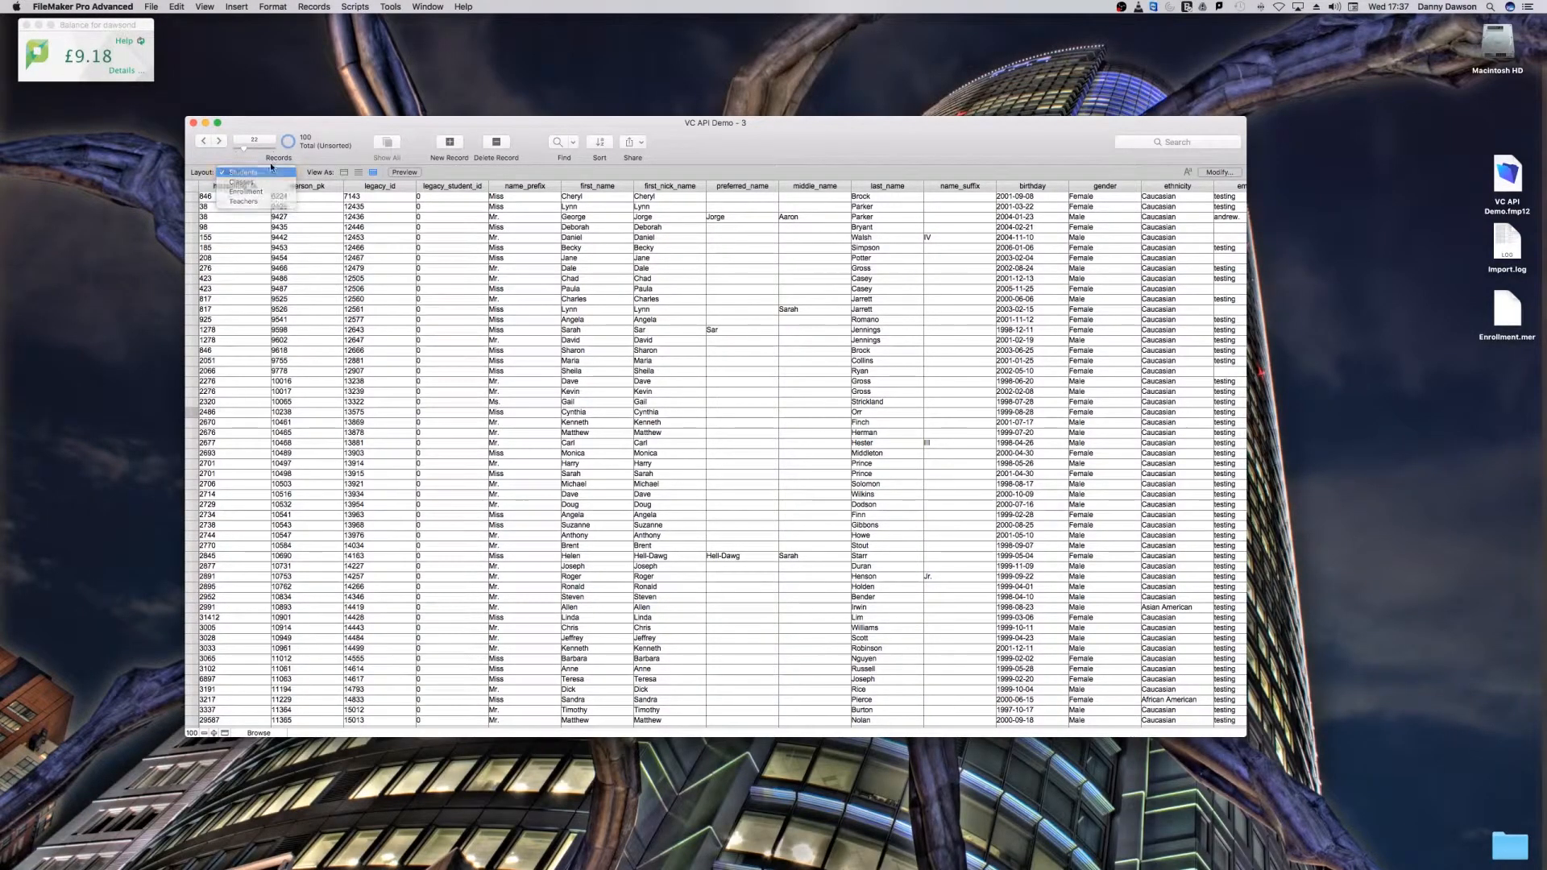
pyautogui.click(208, 7)
pyautogui.click(228, 45)
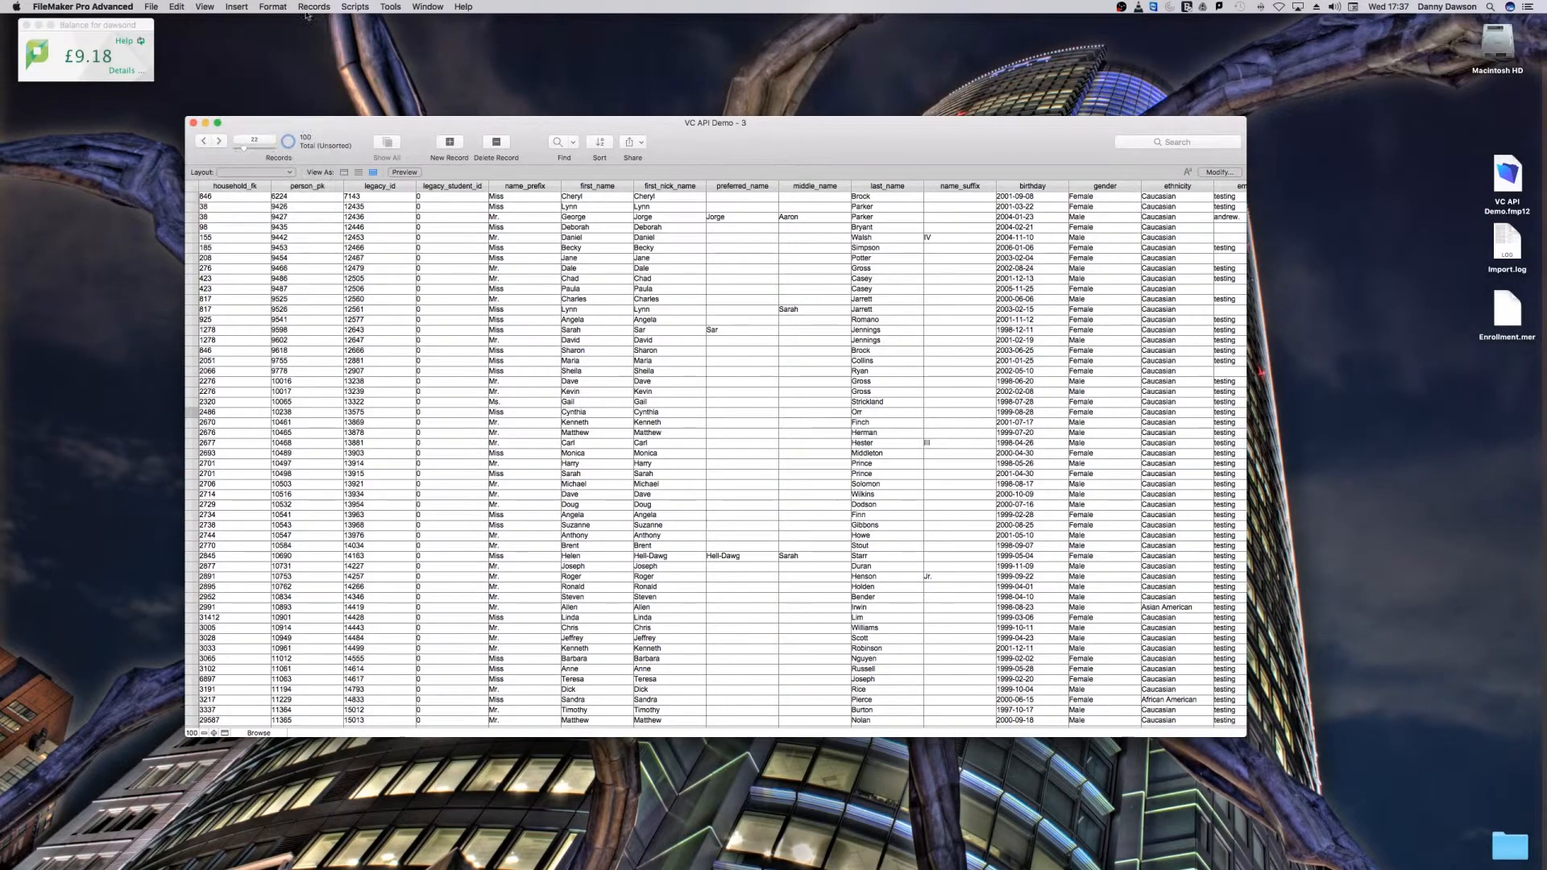
pyautogui.click(386, 6)
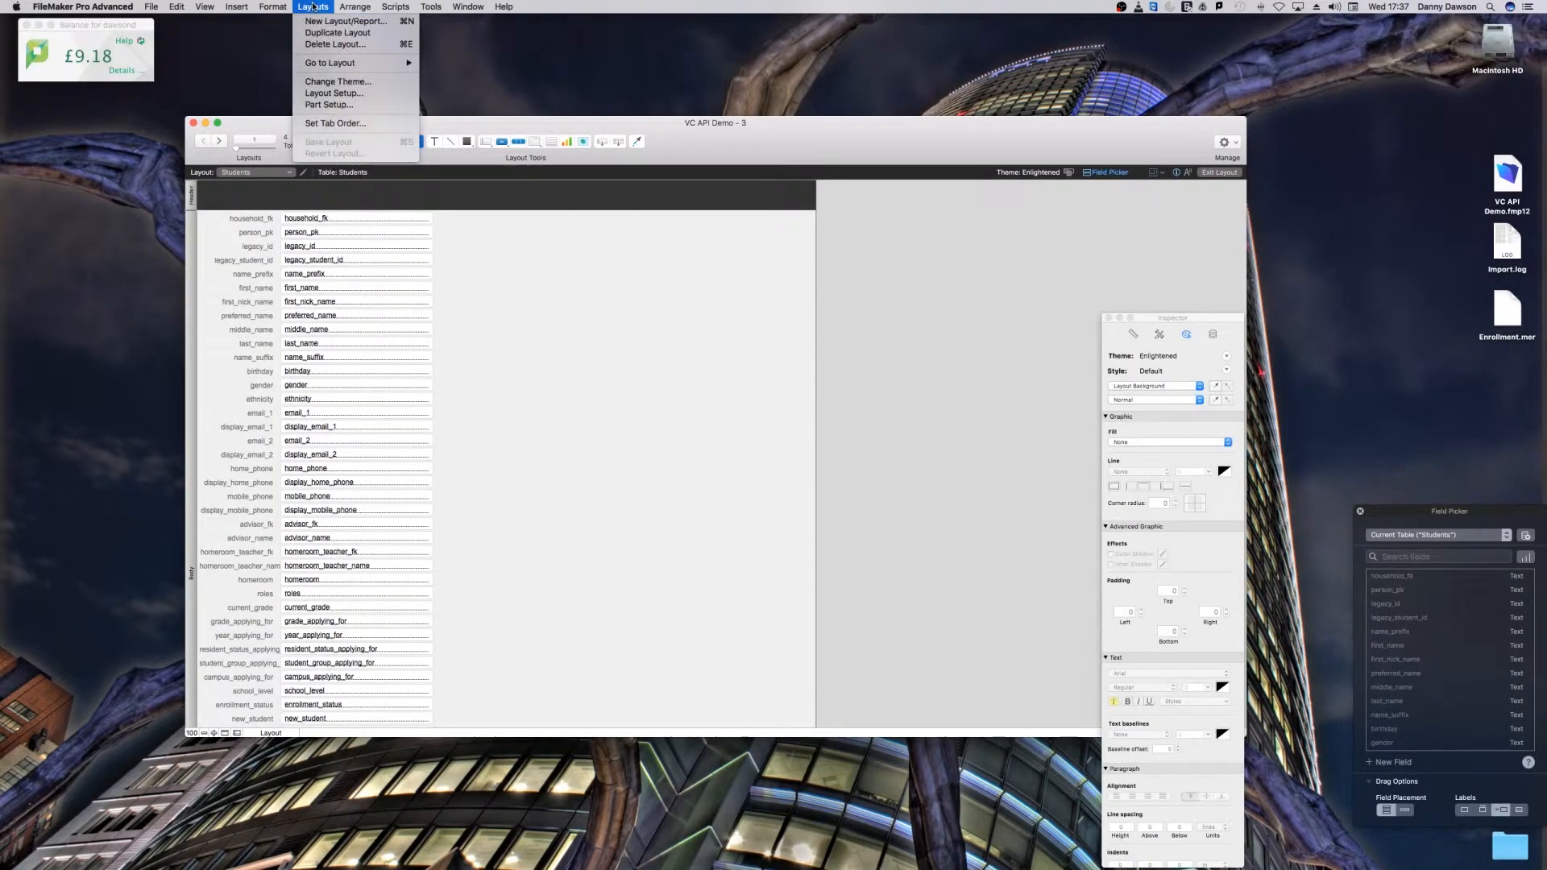
pyautogui.click(318, 23)
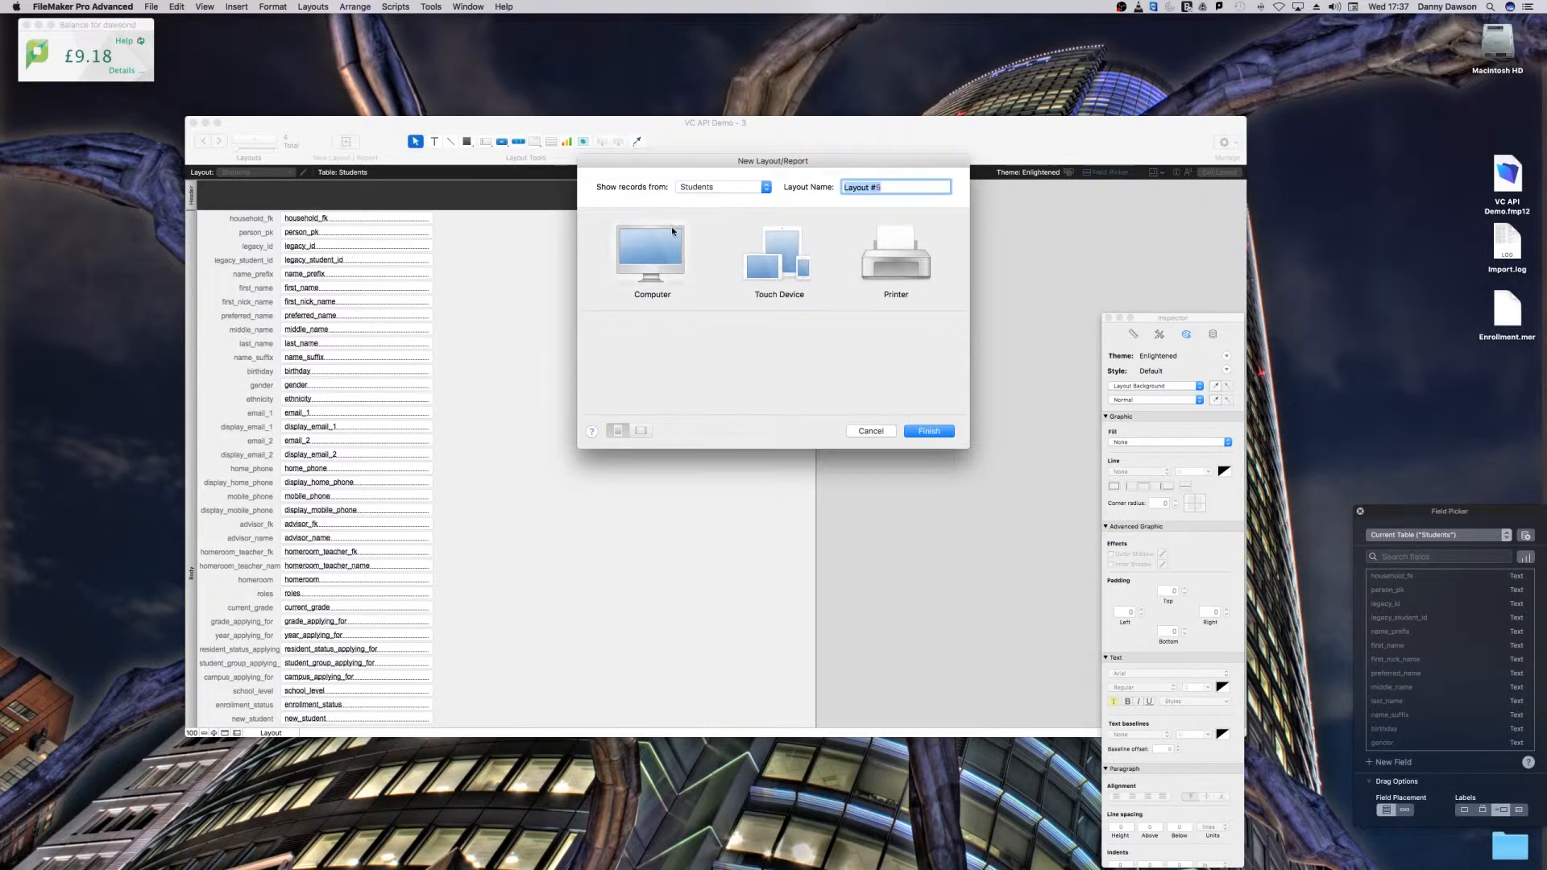
pyautogui.click(677, 242)
pyautogui.click(720, 190)
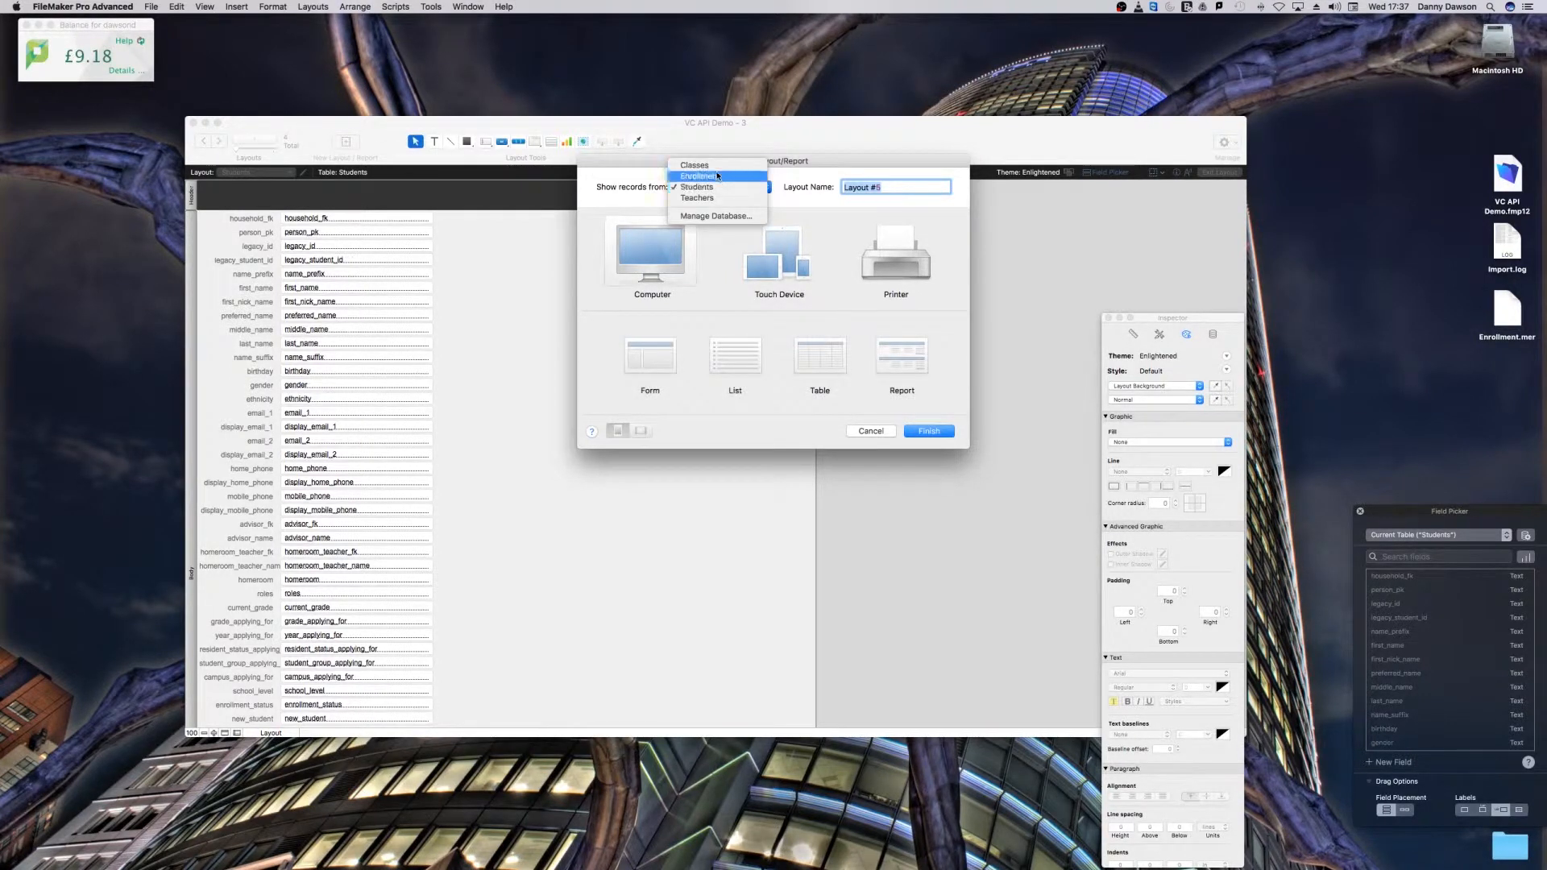
pyautogui.click(720, 176)
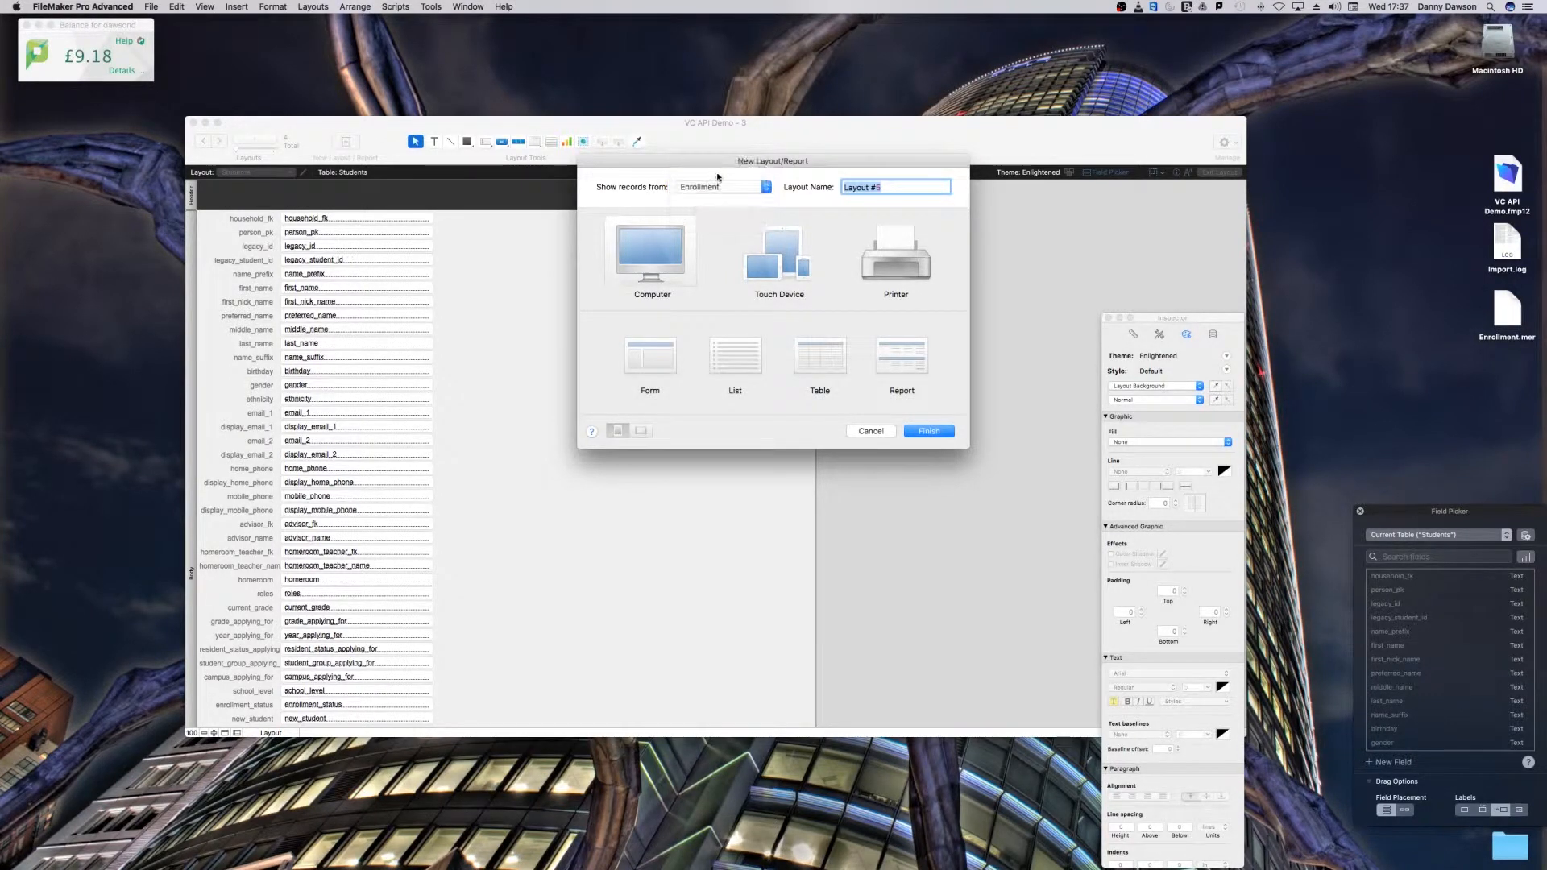
pyautogui.click(935, 433)
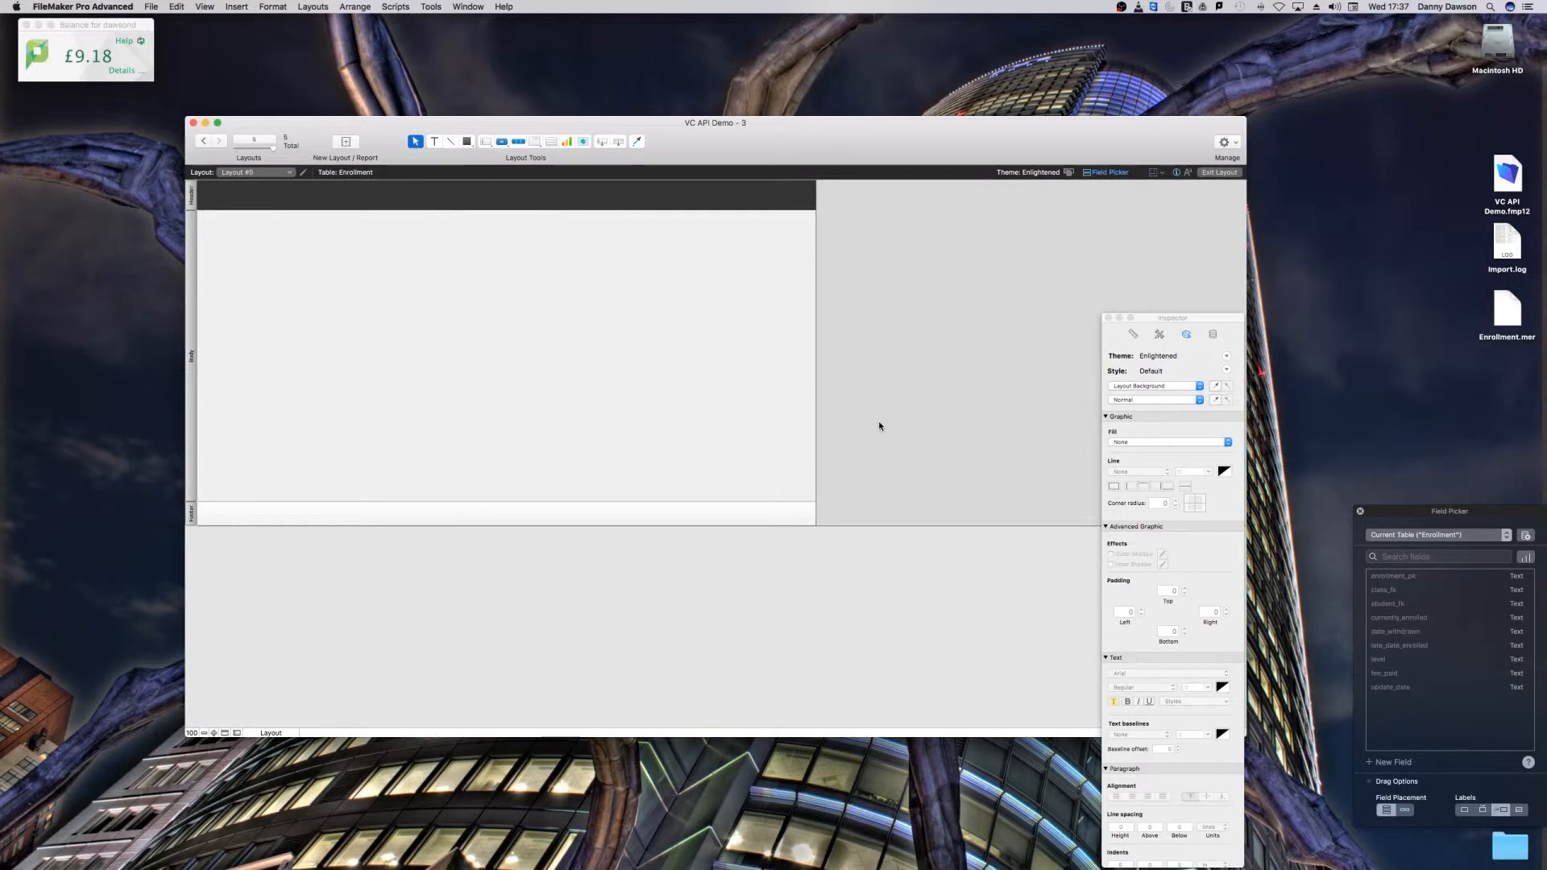
# Step: Change the new Enrollment layout's theme to Minimalist
pyautogui.click(1068, 172)
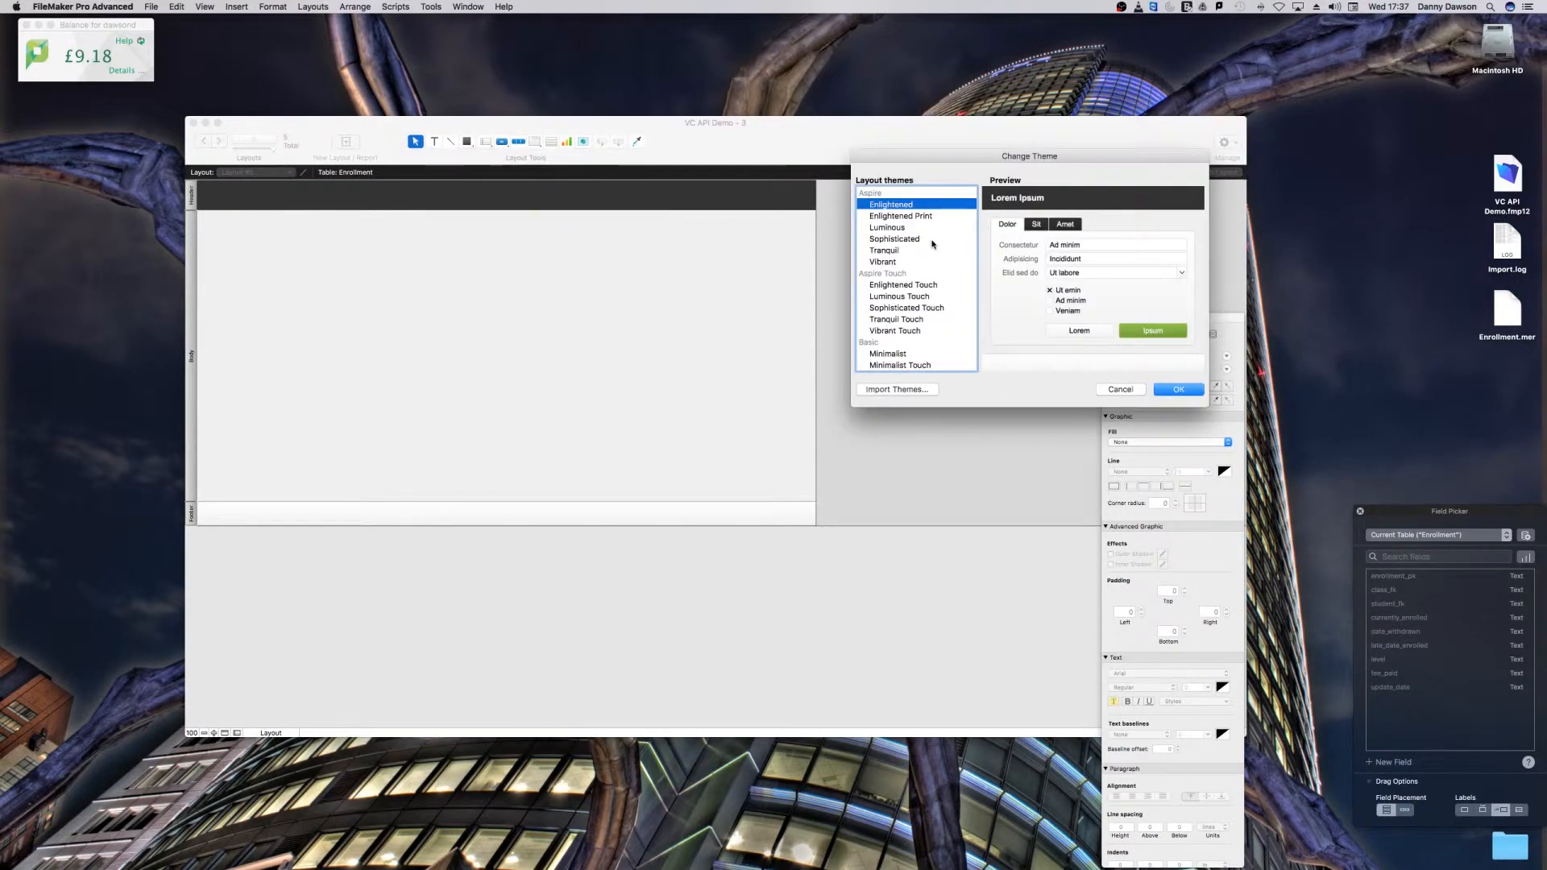
pyautogui.click(900, 354)
pyautogui.click(1185, 391)
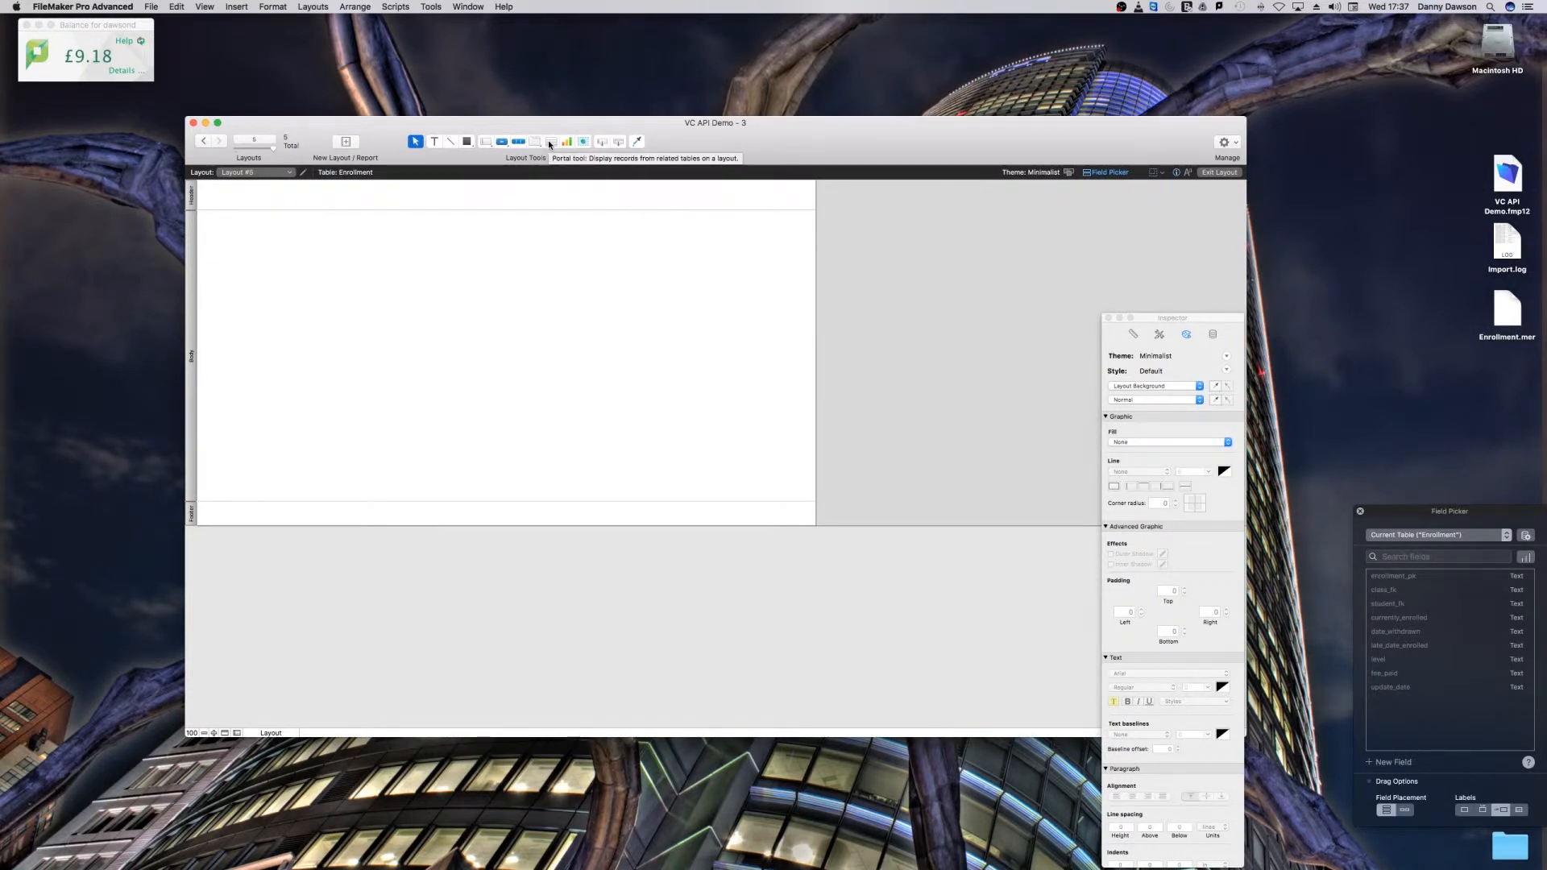
# Step: Review the new layout's general settings and source table in Layout Setup
pyautogui.click(313, 6)
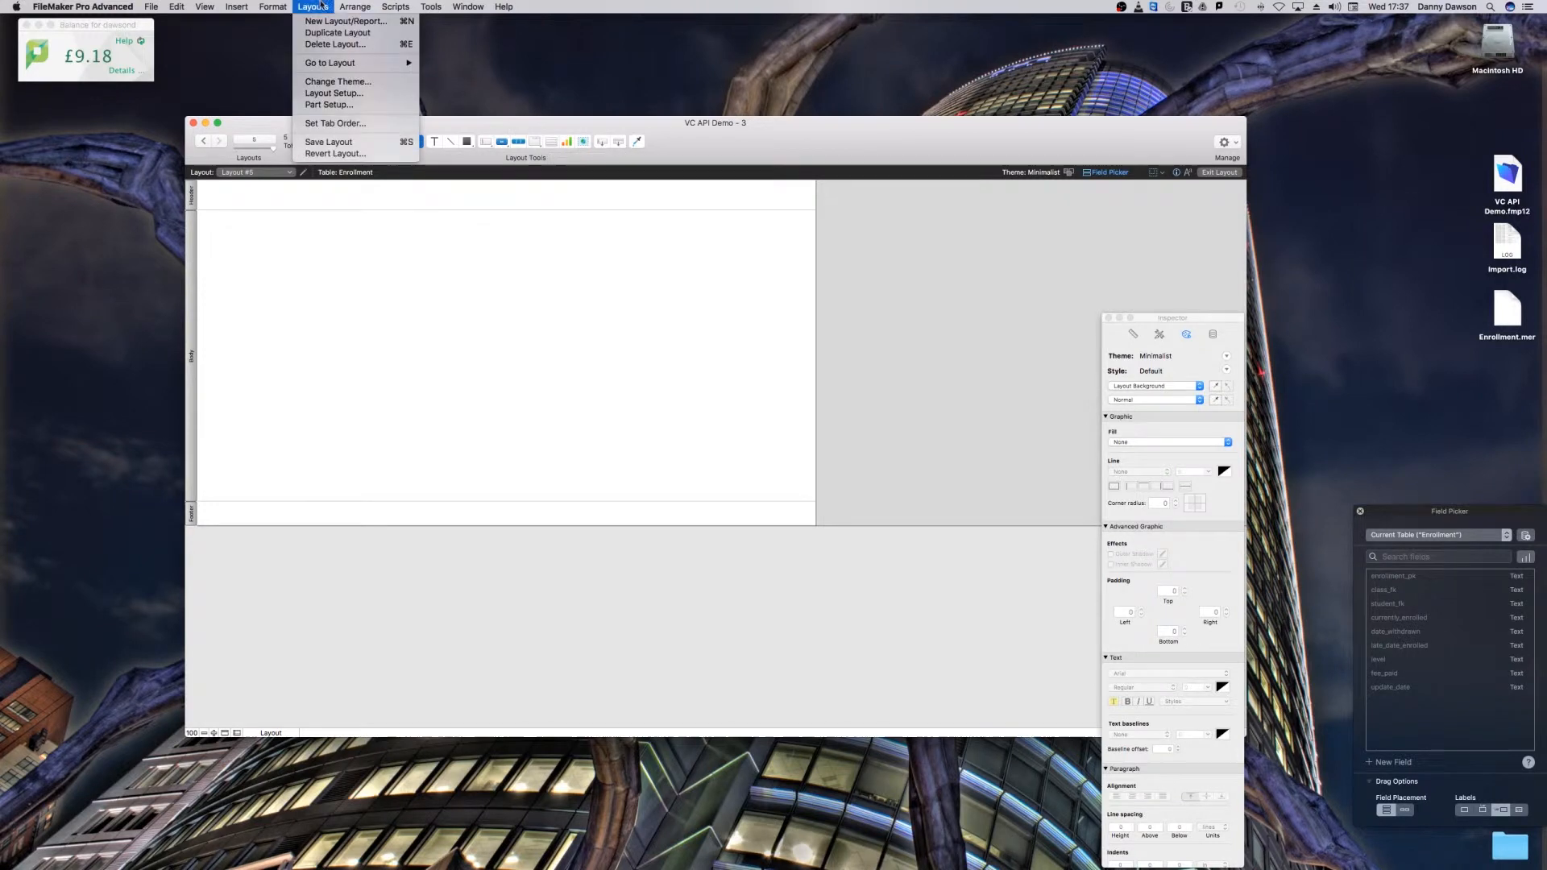
pyautogui.click(326, 94)
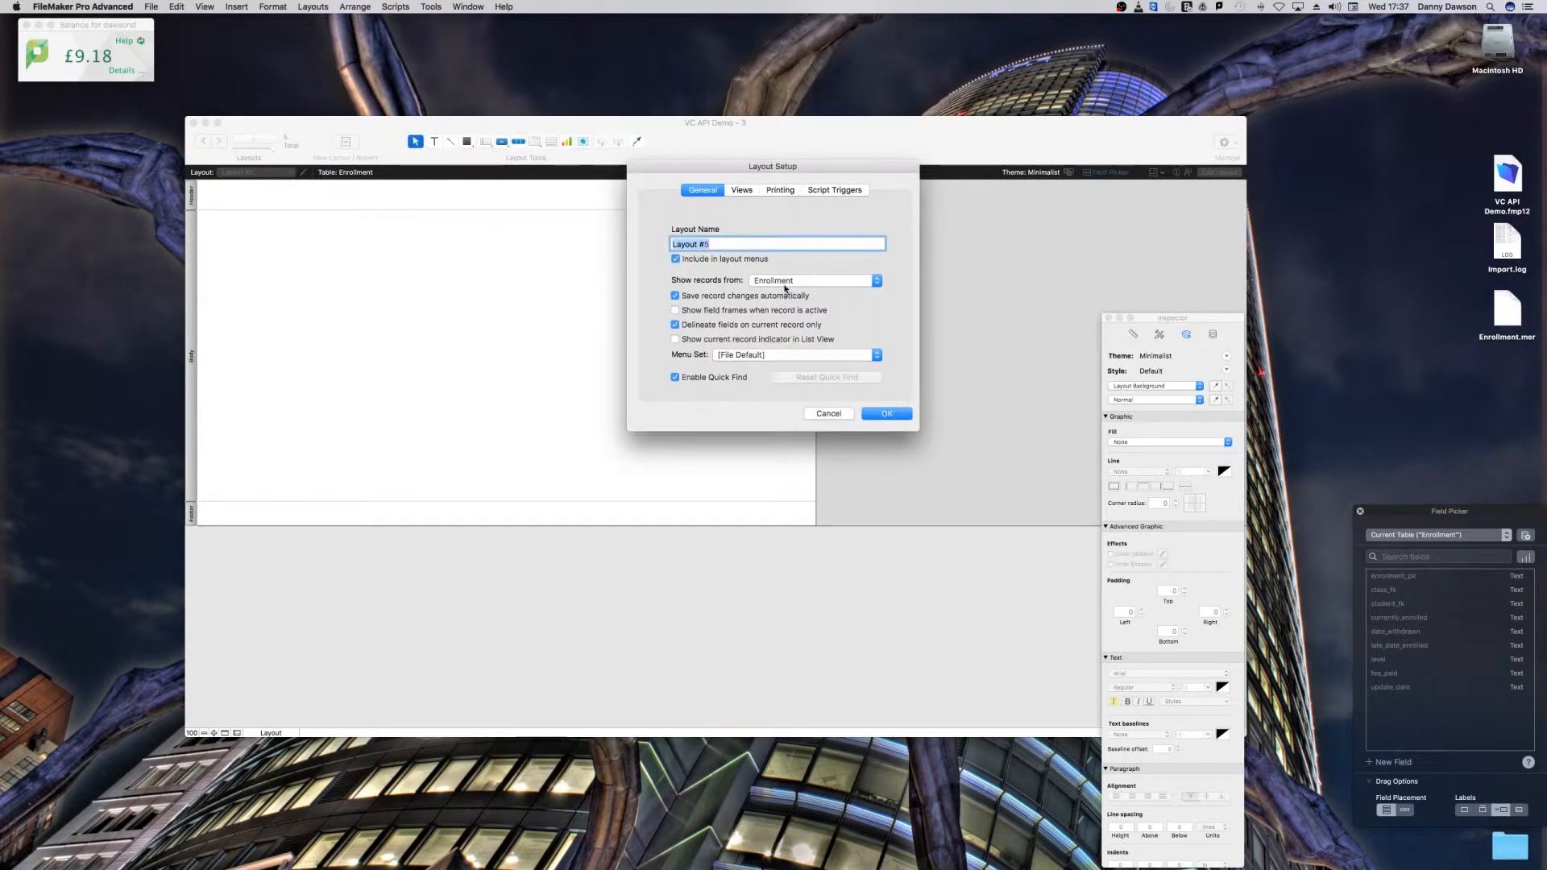
pyautogui.click(880, 415)
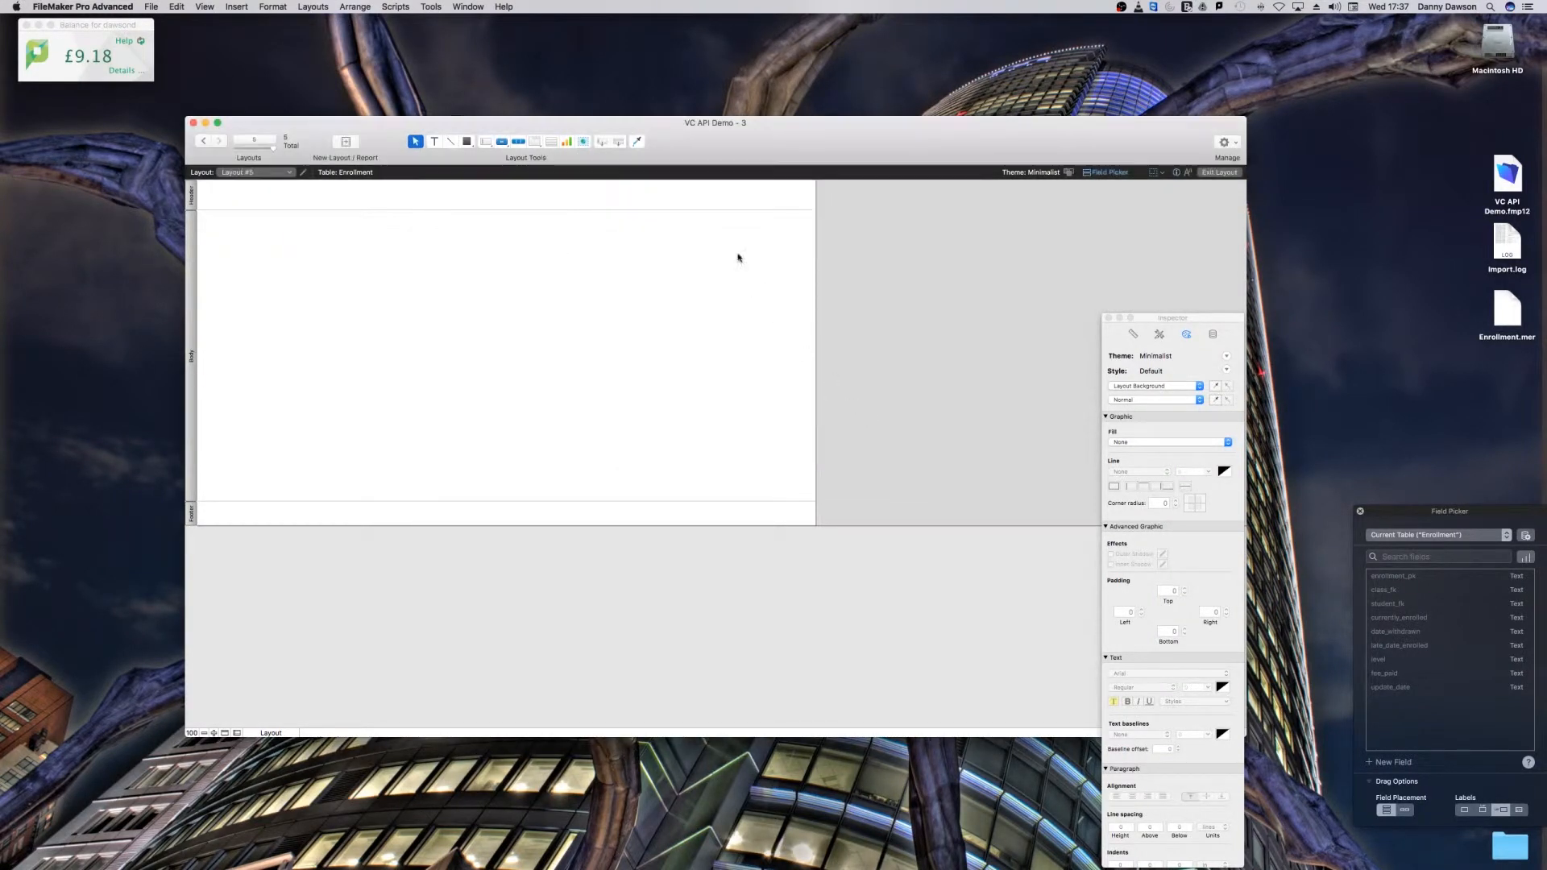
# Step: Place the Enrollment table's enrollment_pk field at the upper left of the layout body and delete its label
pyautogui.moveTo(600, 144); pyautogui.dragTo(208, 219)
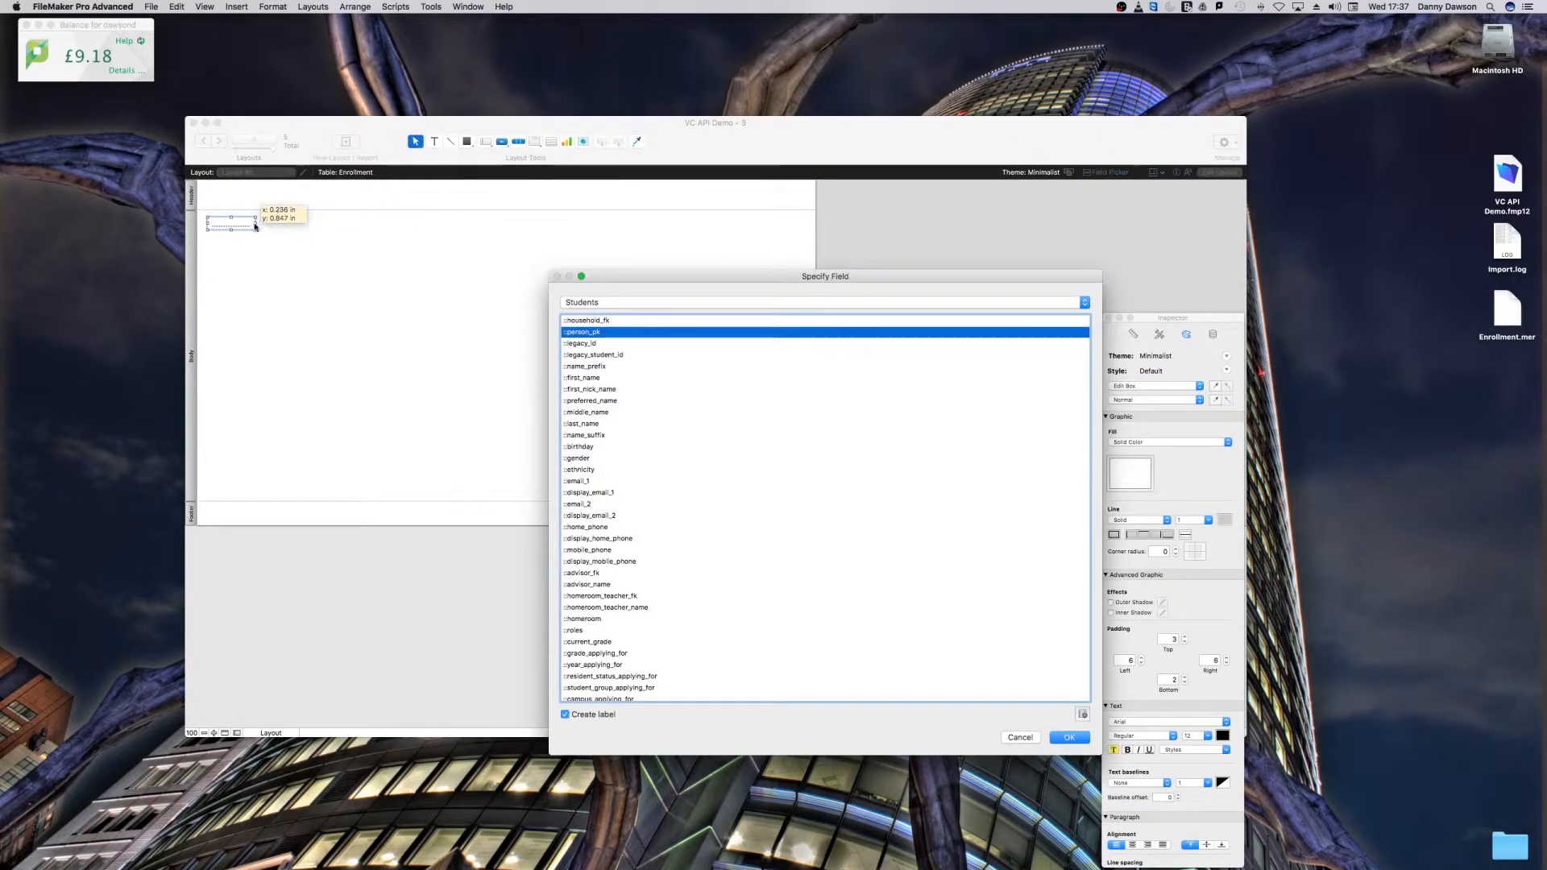
pyautogui.click(607, 302)
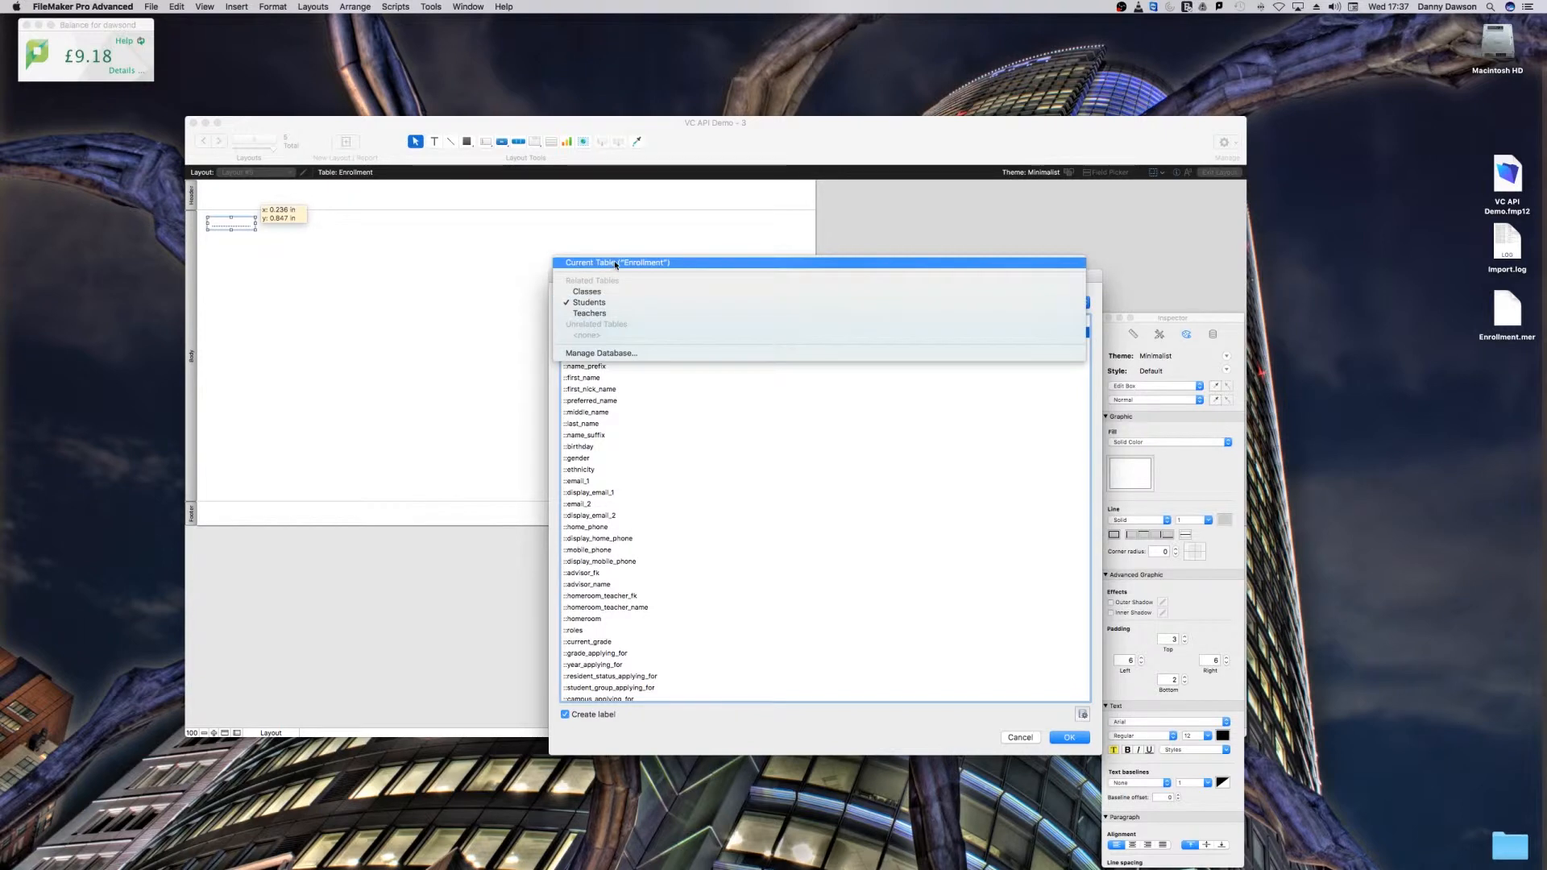
pyautogui.click(611, 263)
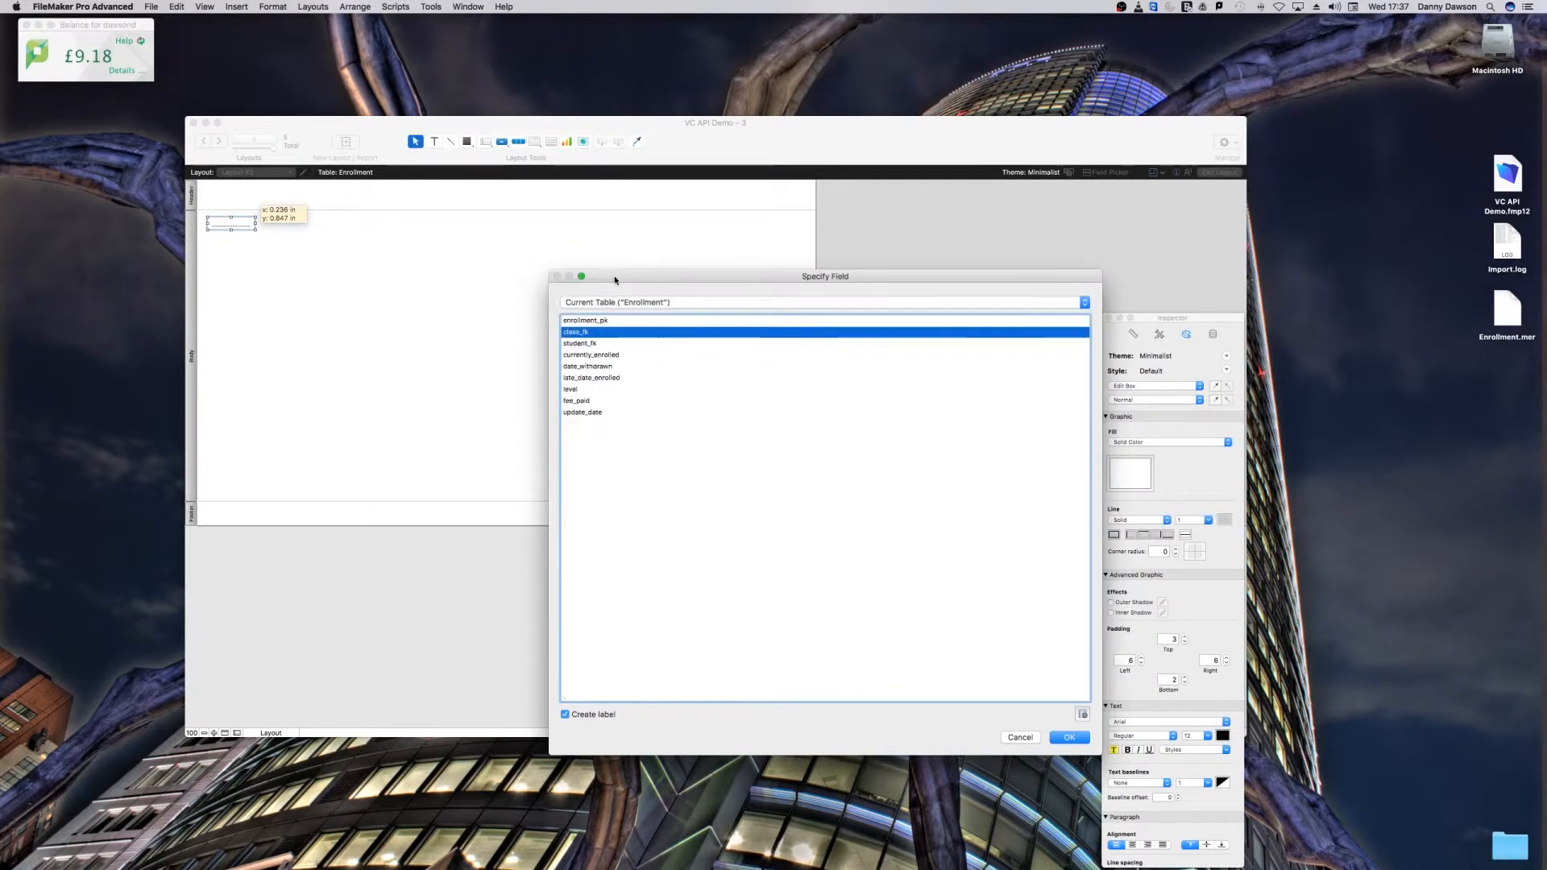
pyautogui.doubleClick(598, 321)
pyautogui.click(236, 224)
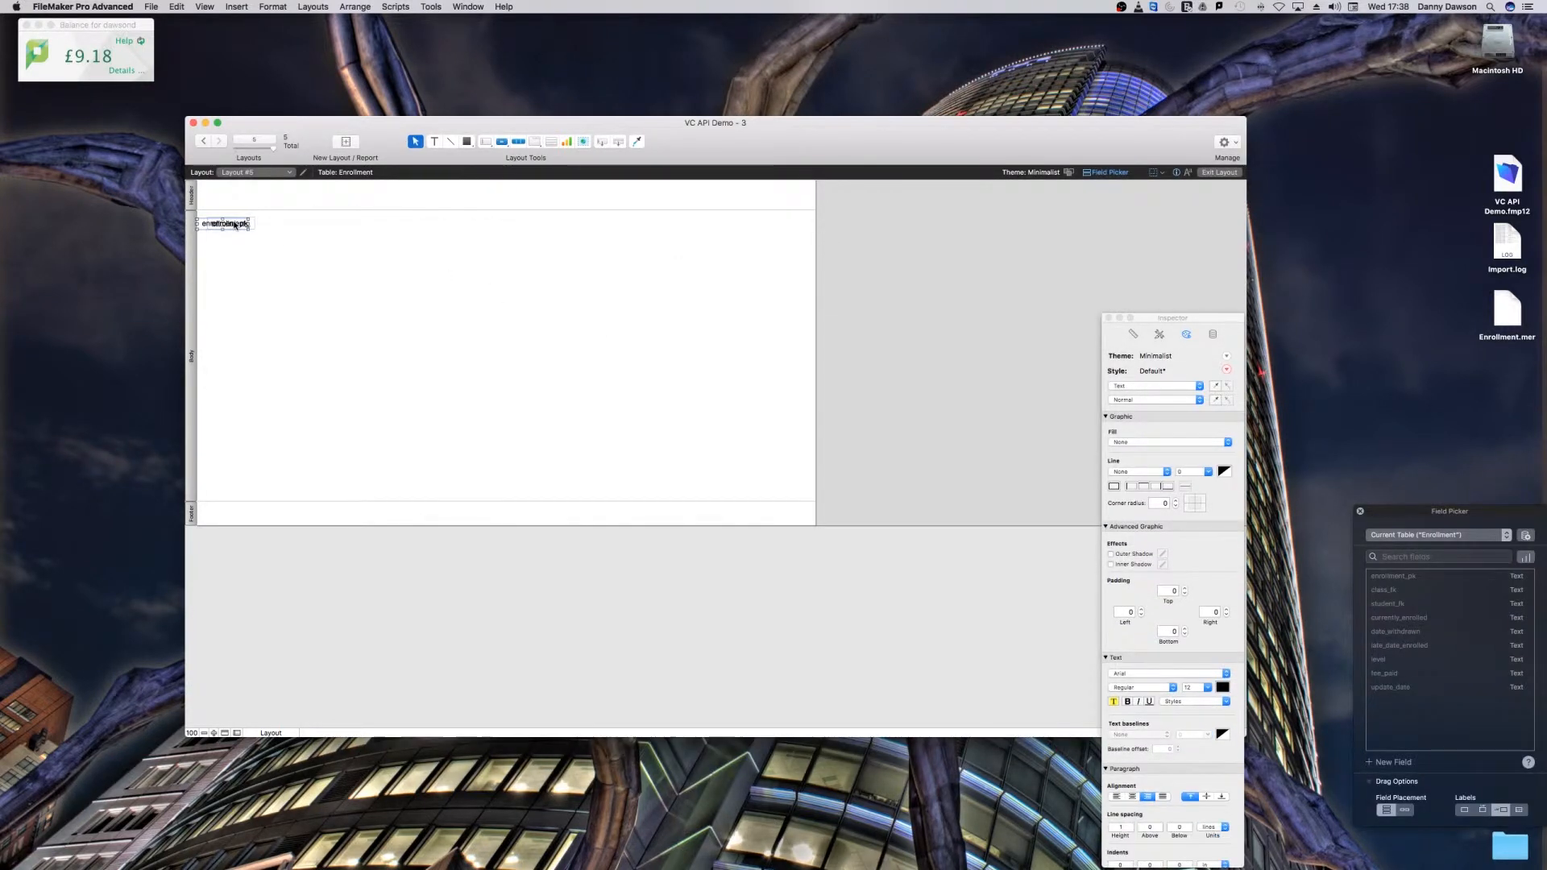
pyautogui.press('Delete')
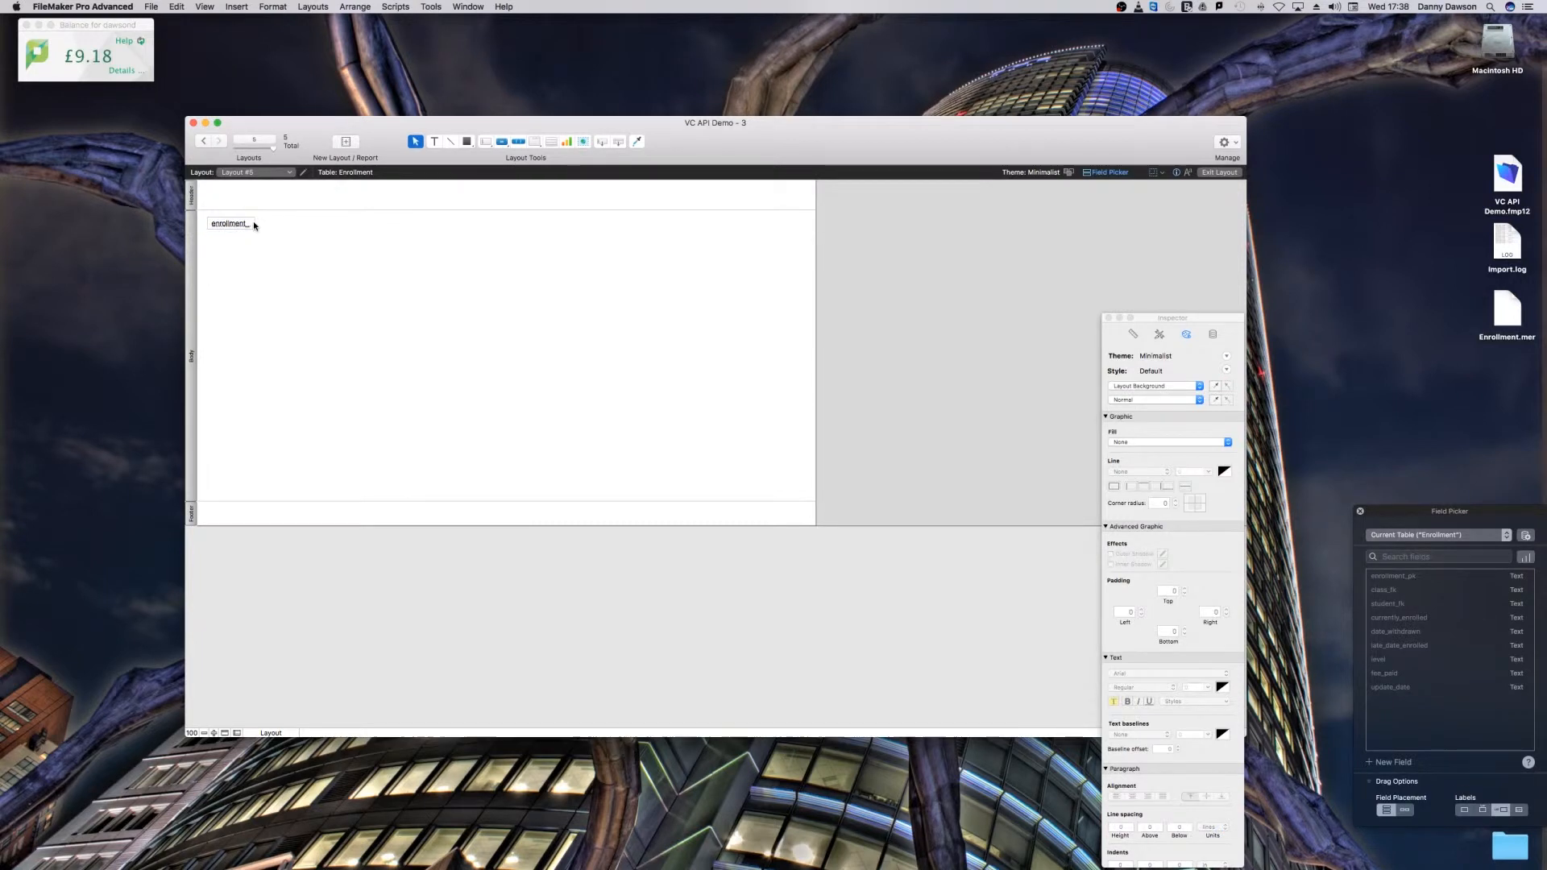
# Step: Widen the enrollment_pk field and shorten the Body part to end just below it
pyautogui.click(252, 225)
pyautogui.moveTo(253, 224); pyautogui.dragTo(299, 224)
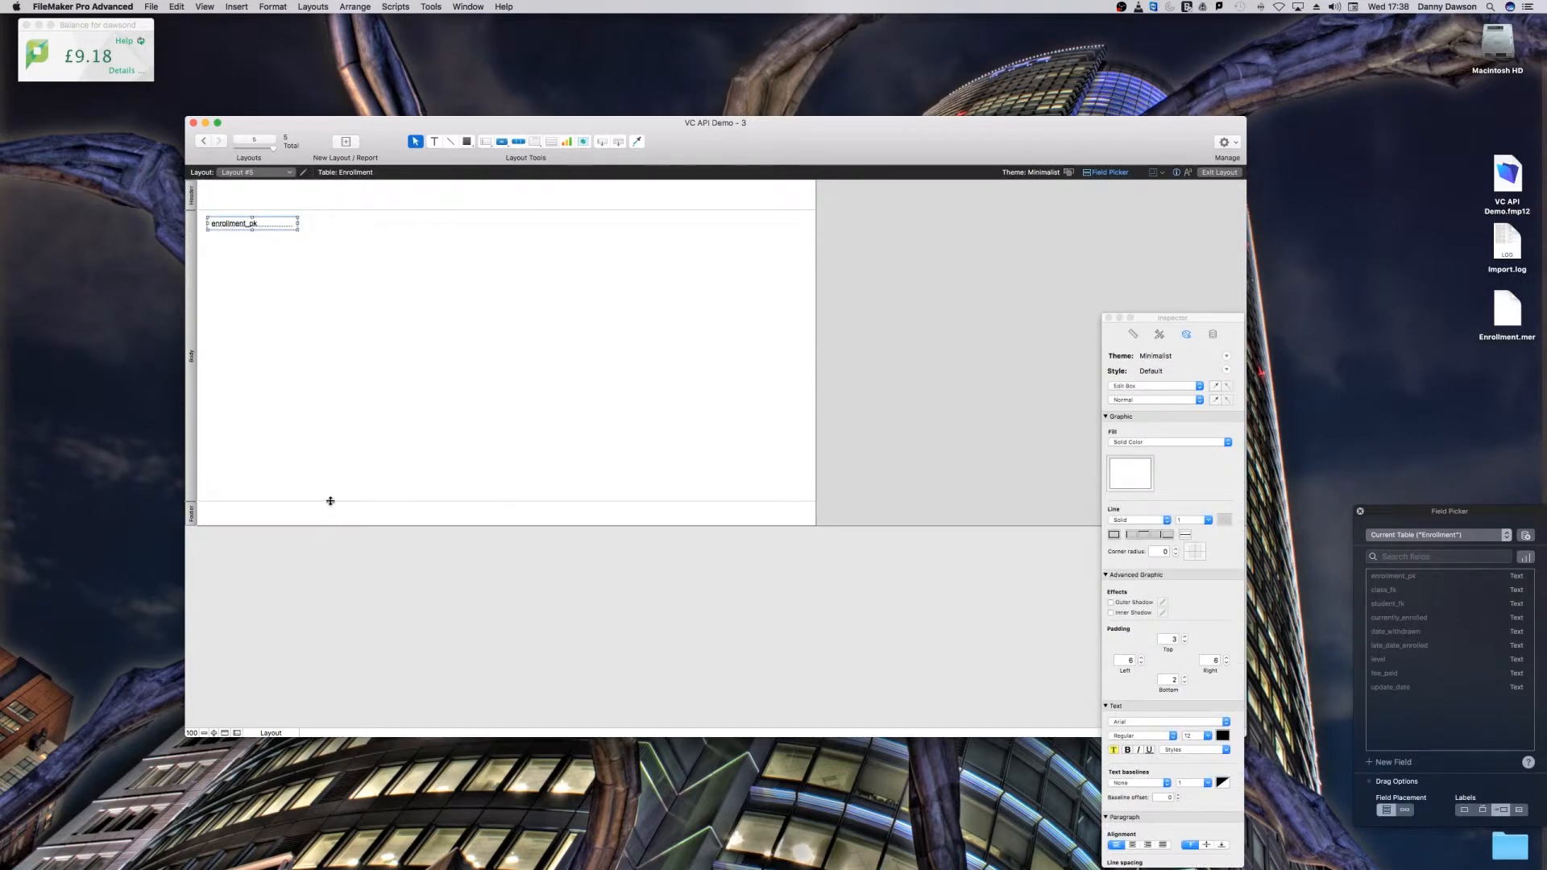
pyautogui.moveTo(331, 504); pyautogui.dragTo(352, 236)
# Step: Check the layout in Browse and Preview modes, paging through the enrollment records
pyautogui.press('super+b')
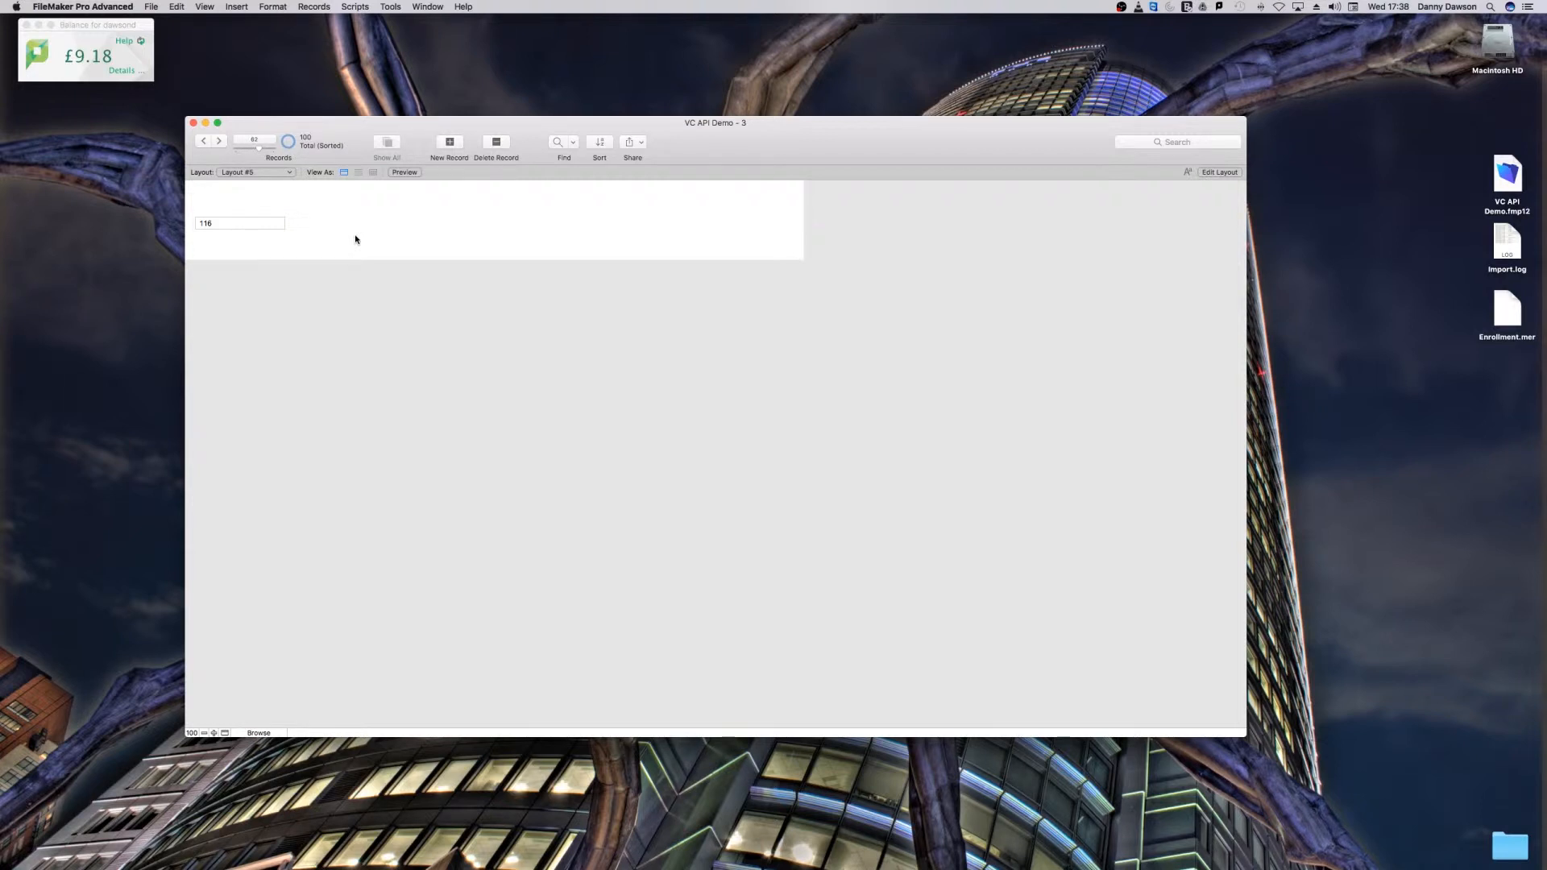
pyautogui.click(260, 733)
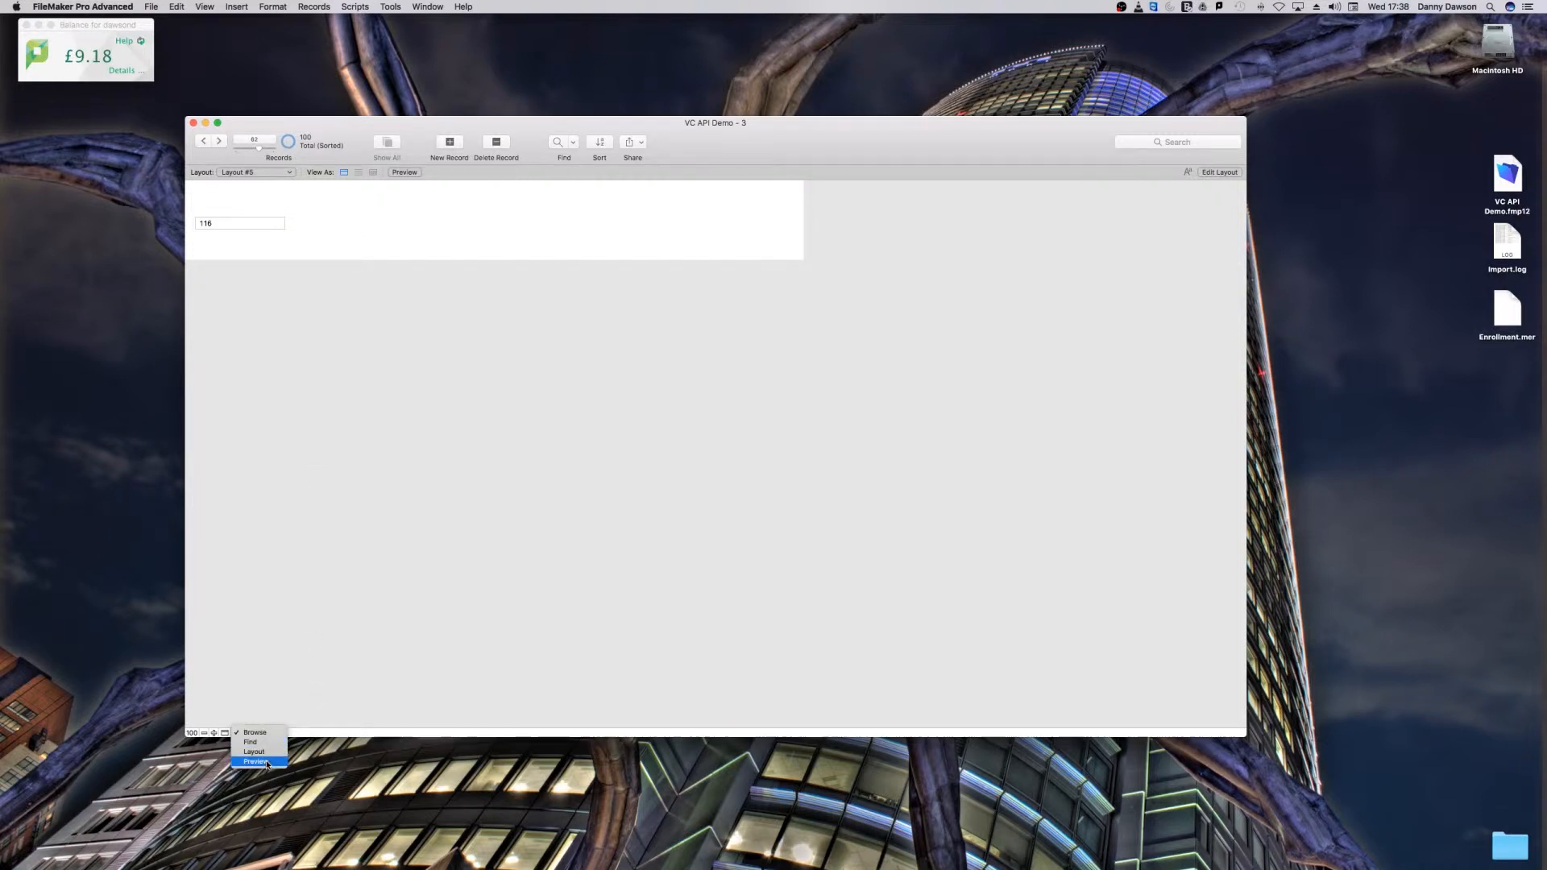
pyautogui.click(266, 763)
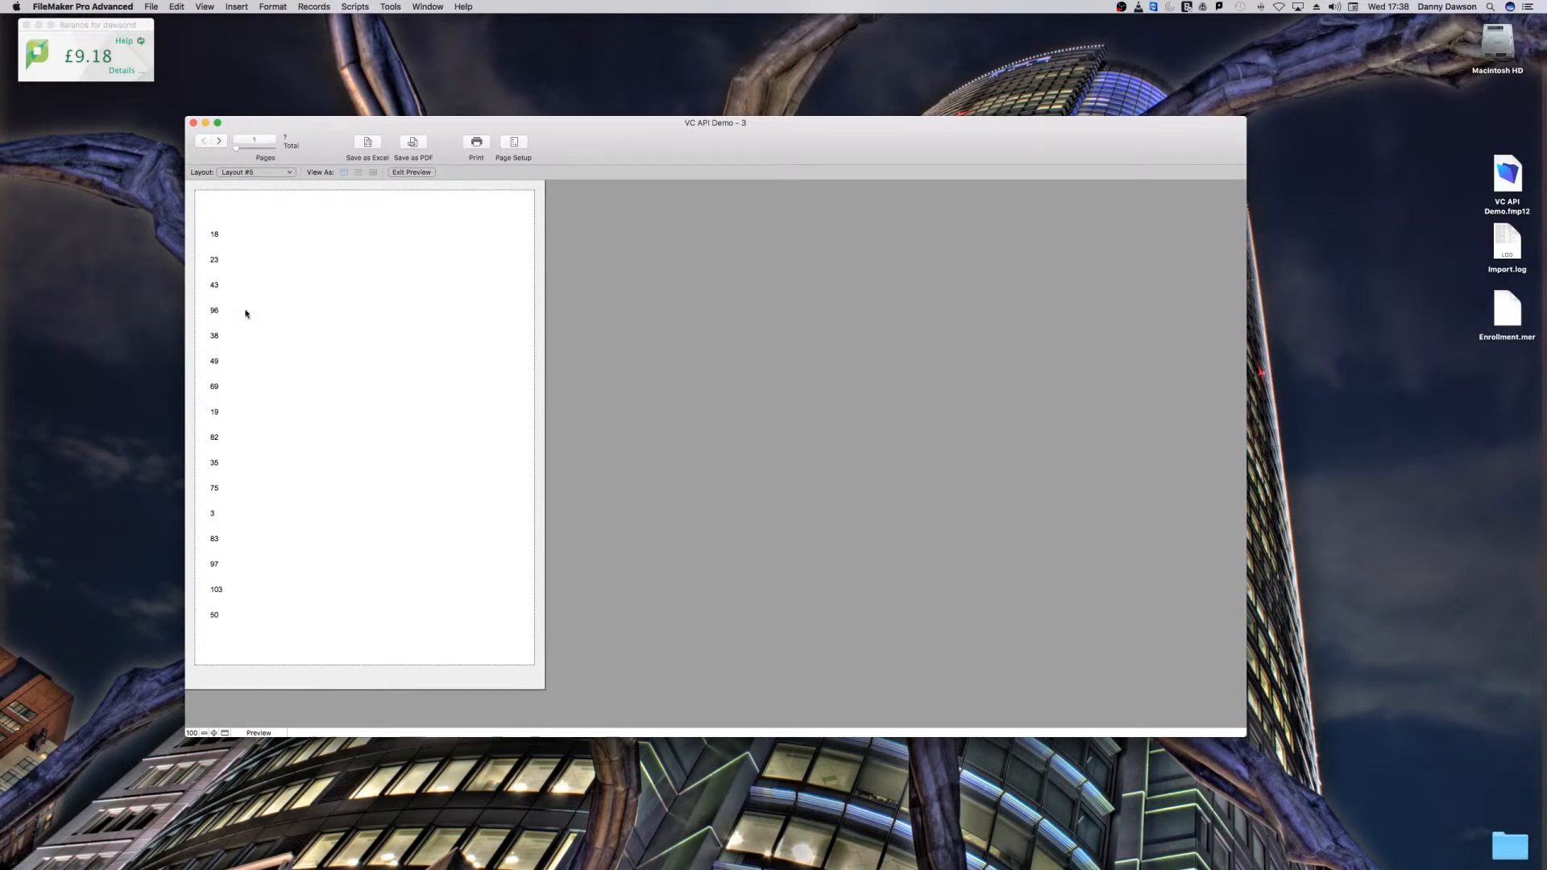
pyautogui.click(219, 136)
pyautogui.click(219, 135)
pyautogui.click(219, 135)
pyautogui.click(219, 135)
pyautogui.click(219, 137)
pyautogui.click(219, 137)
pyautogui.click(200, 140)
pyautogui.click(200, 140)
pyautogui.click(201, 140)
pyautogui.click(200, 139)
pyautogui.click(201, 139)
# Step: Move enrollment_pk up, shrink the Body part tightly around it, and preview the closer row spacing
pyautogui.press('super+l')
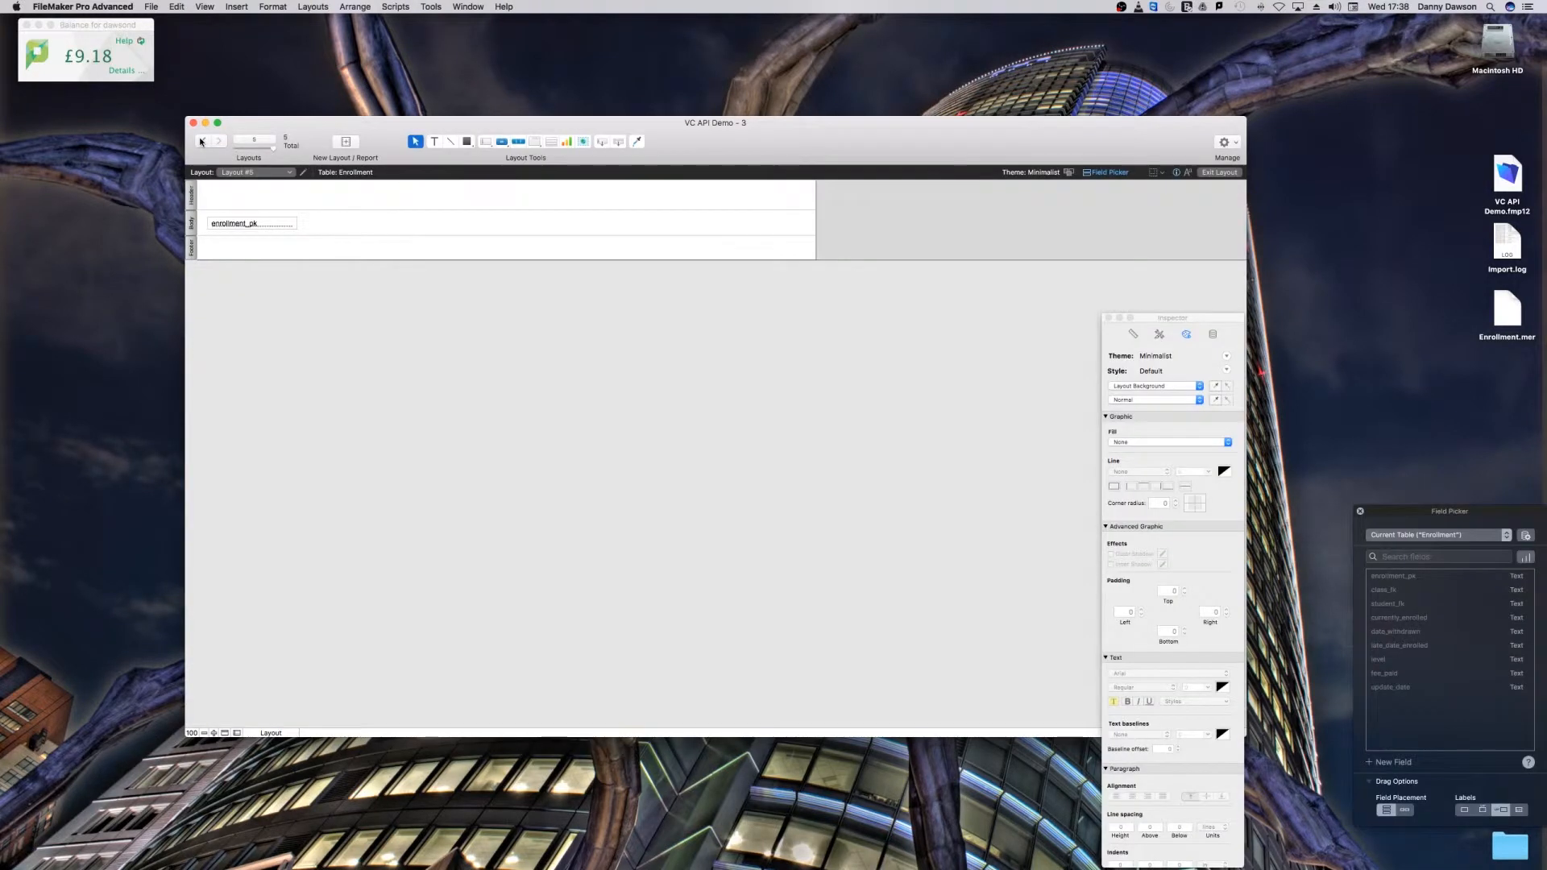
pyautogui.moveTo(264, 218); pyautogui.dragTo(265, 215)
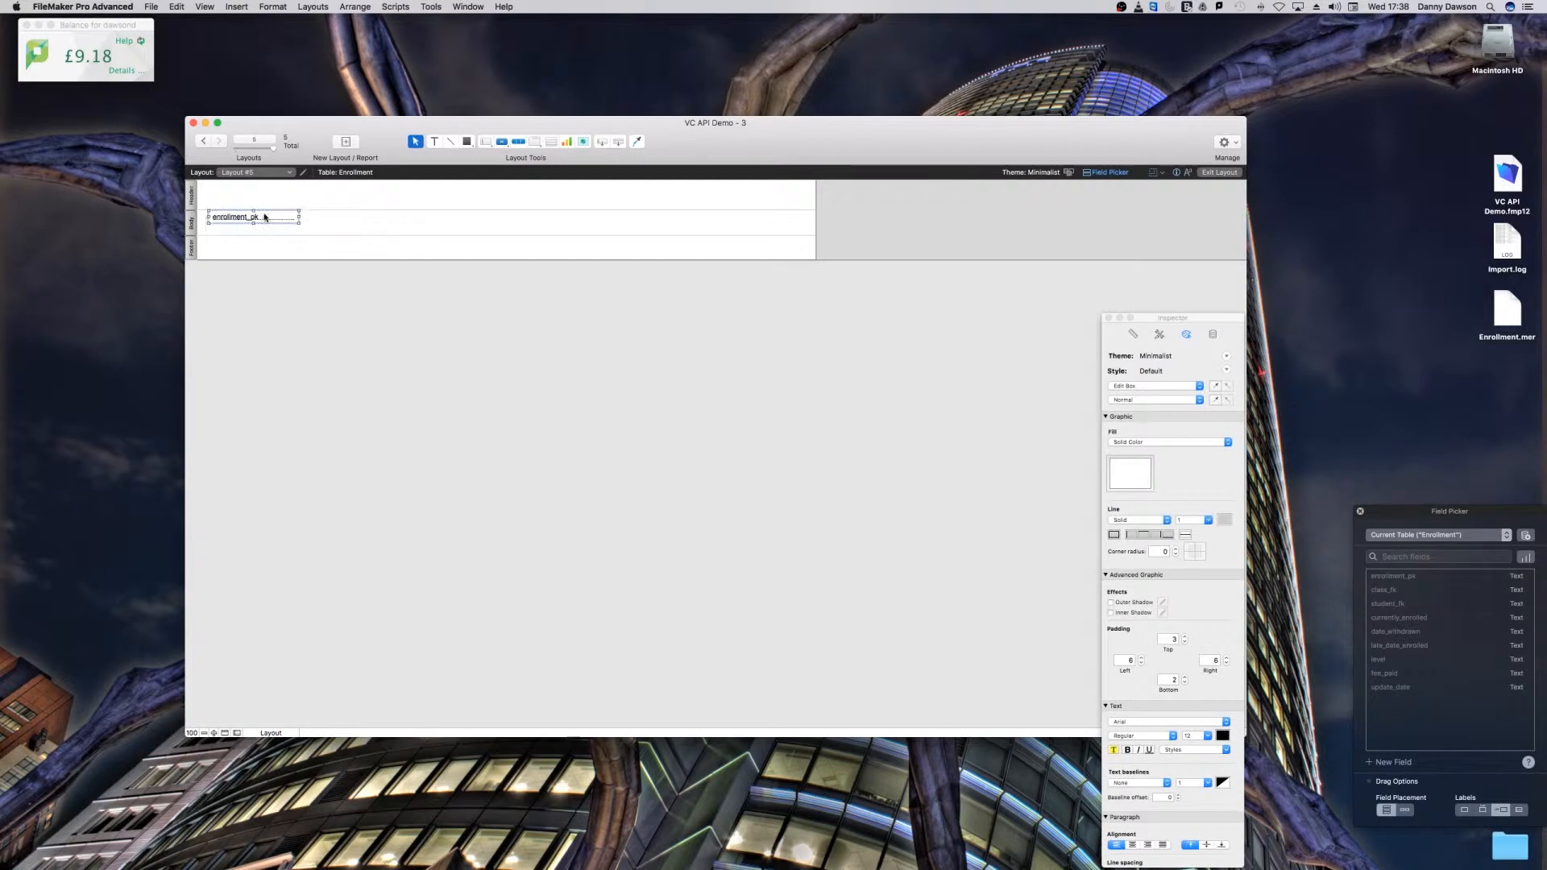
pyautogui.hscroll(3, 264, 213)
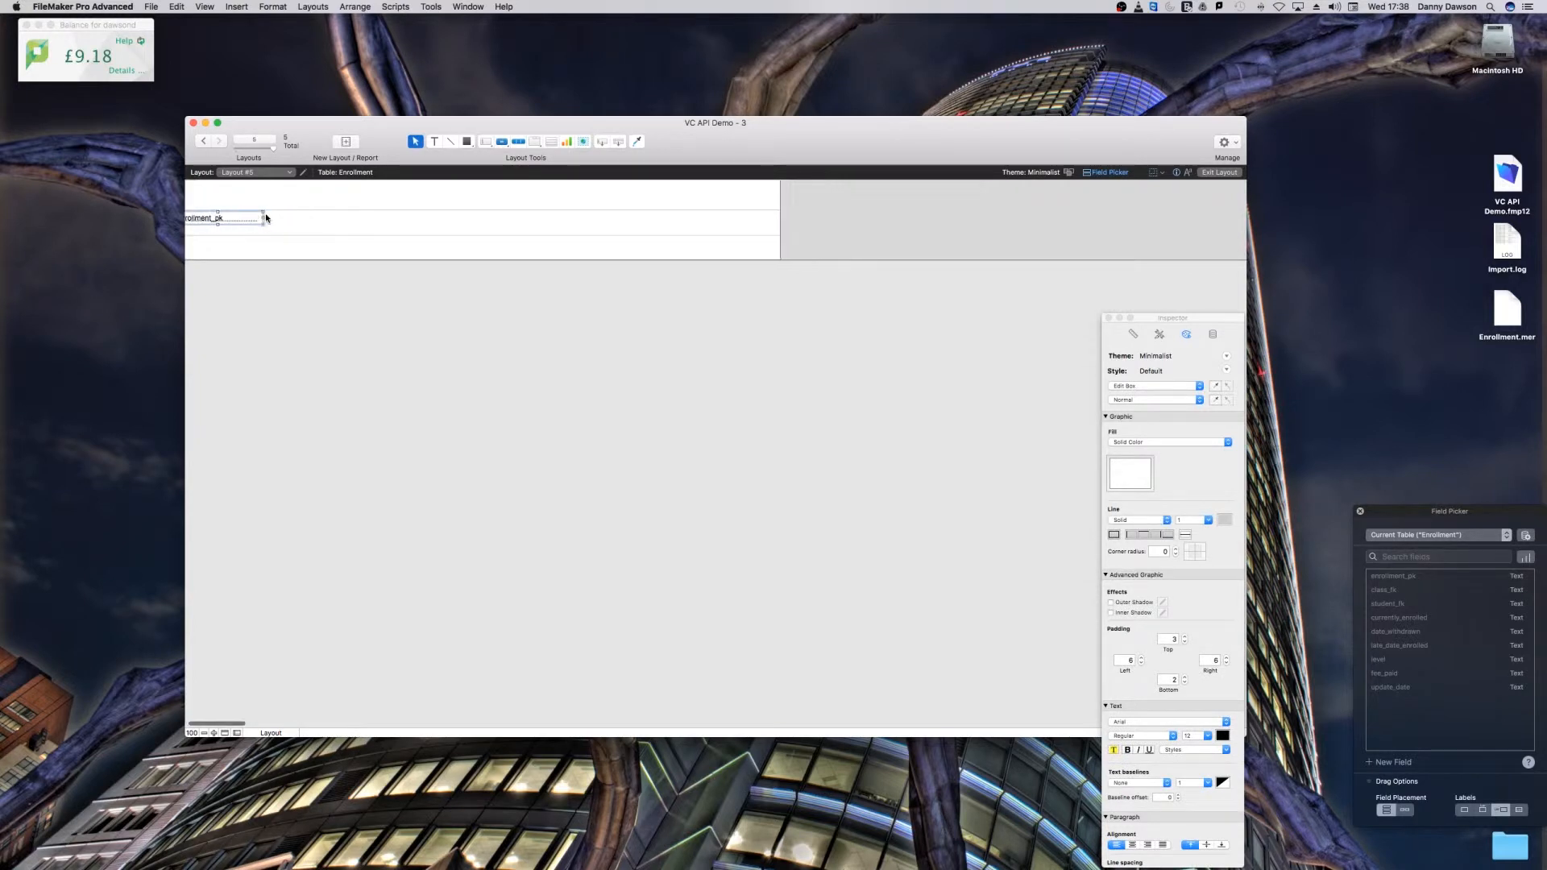
pyautogui.hscroll(-3, 291, 230)
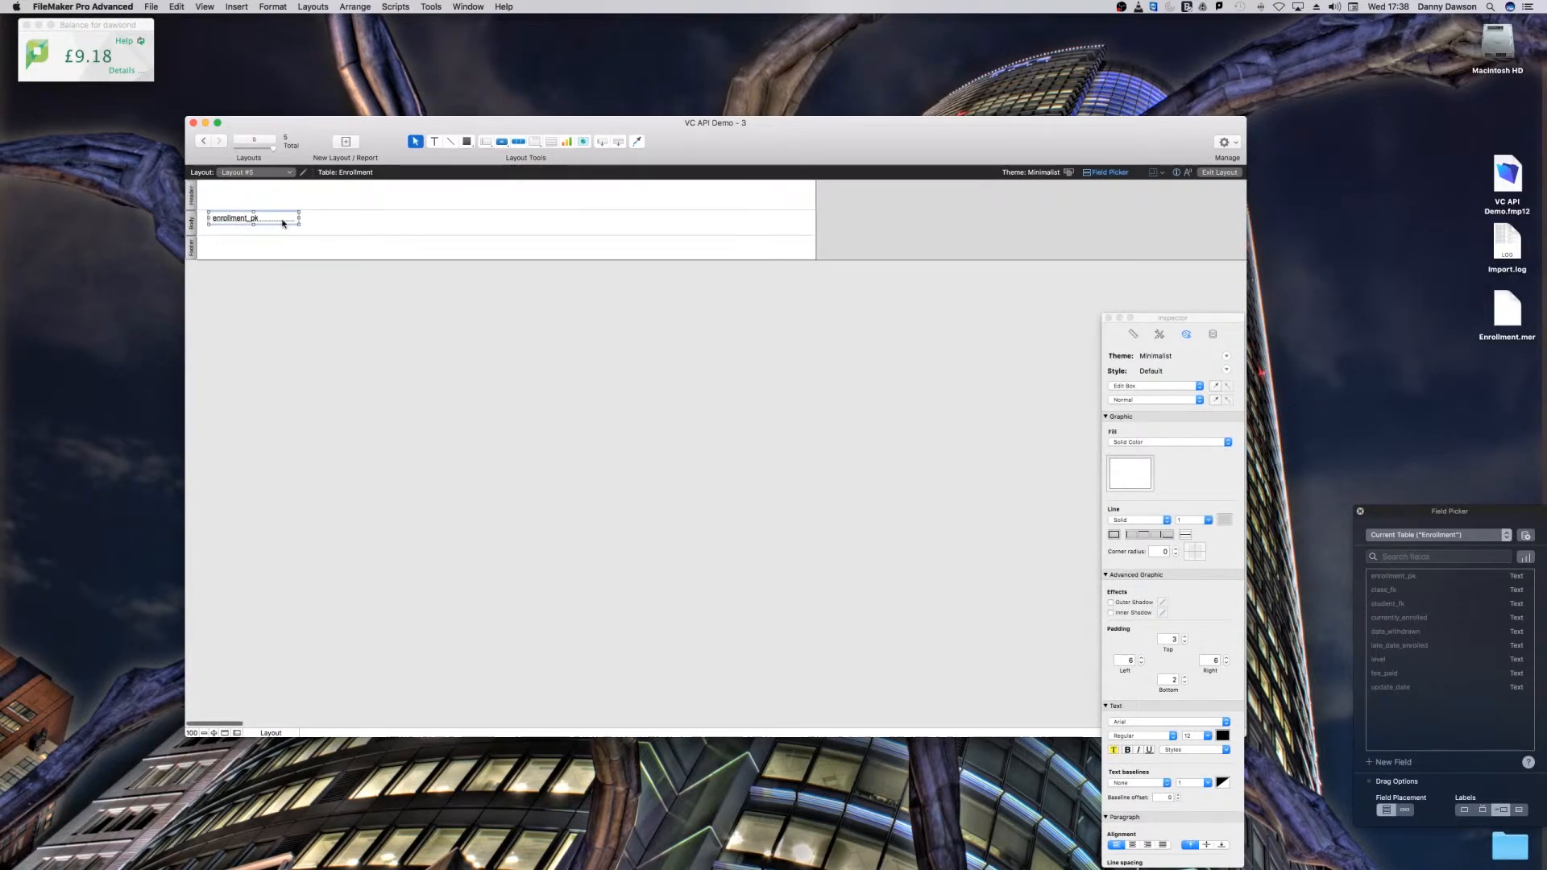
pyautogui.press('Down')
pyautogui.moveTo(303, 236); pyautogui.dragTo(303, 228)
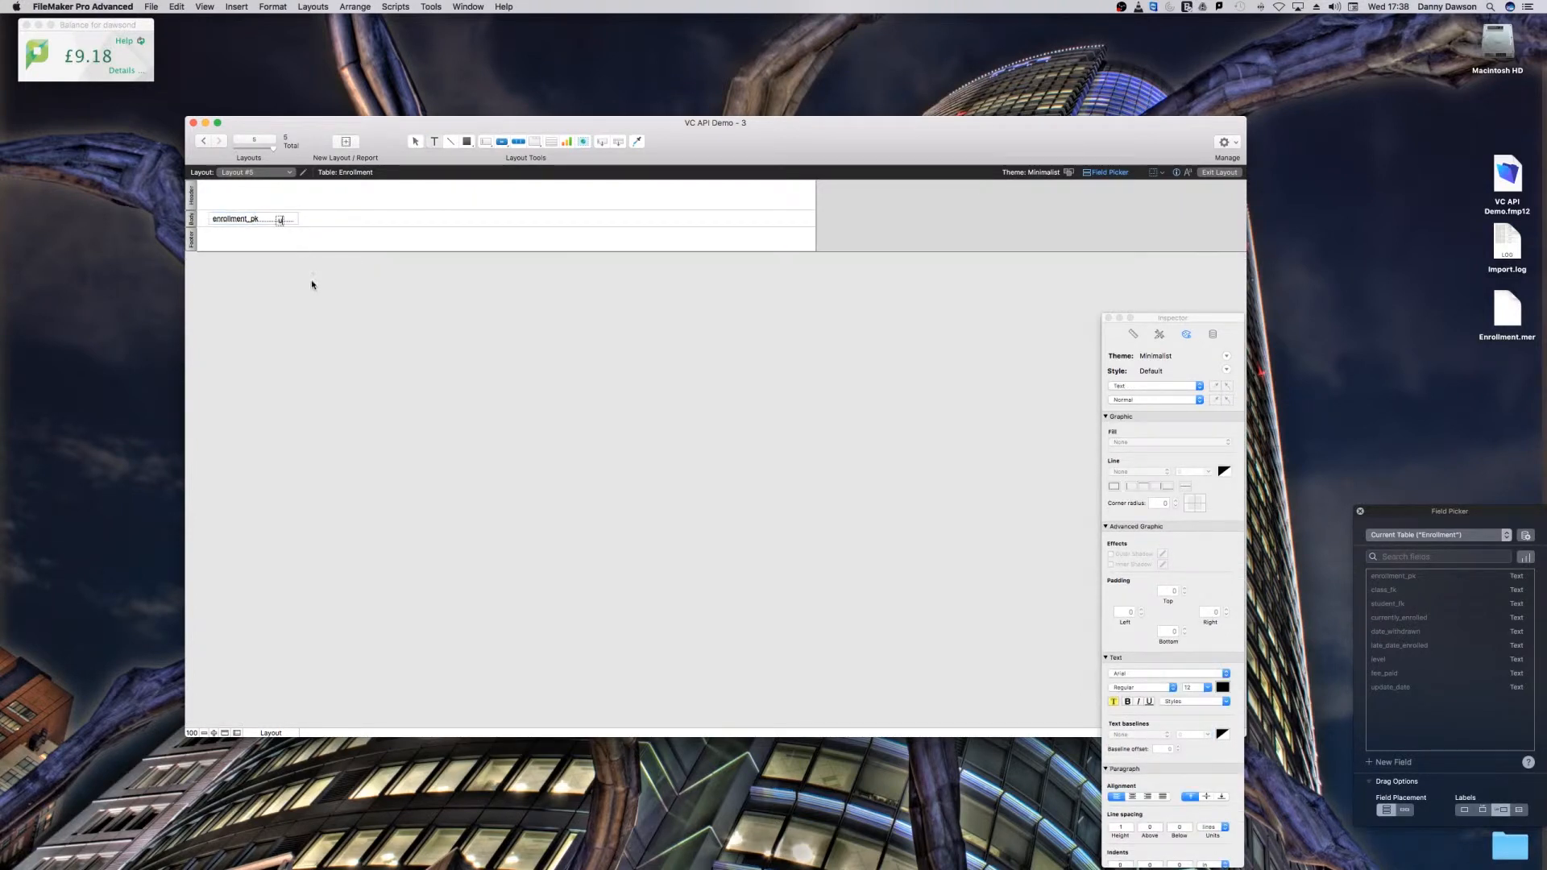
pyautogui.click(323, 313)
pyautogui.press('BackSpace')
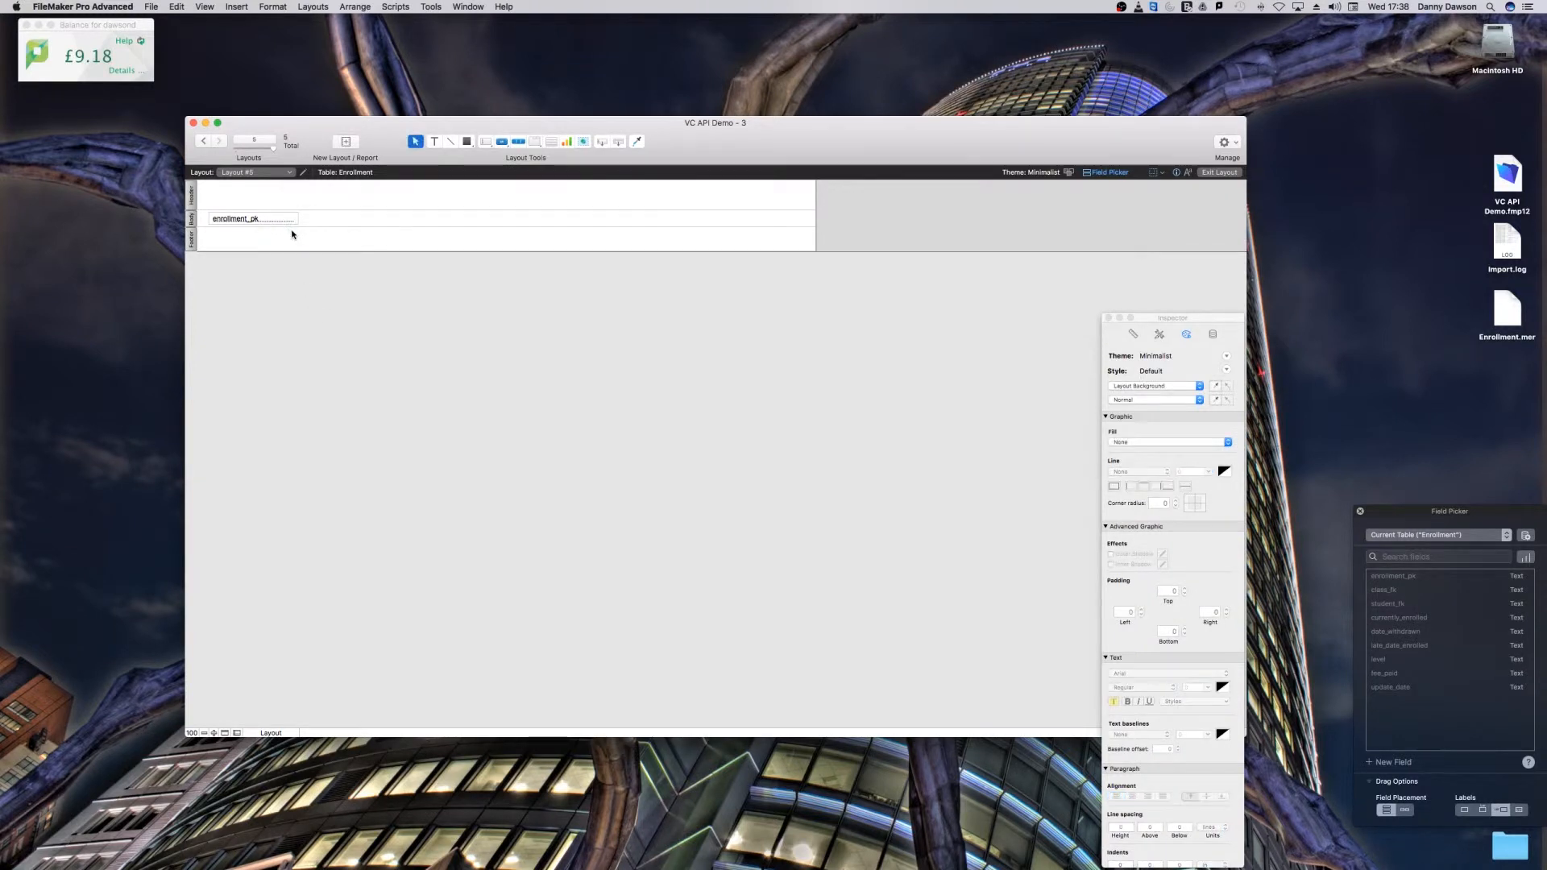
pyautogui.press('super+u')
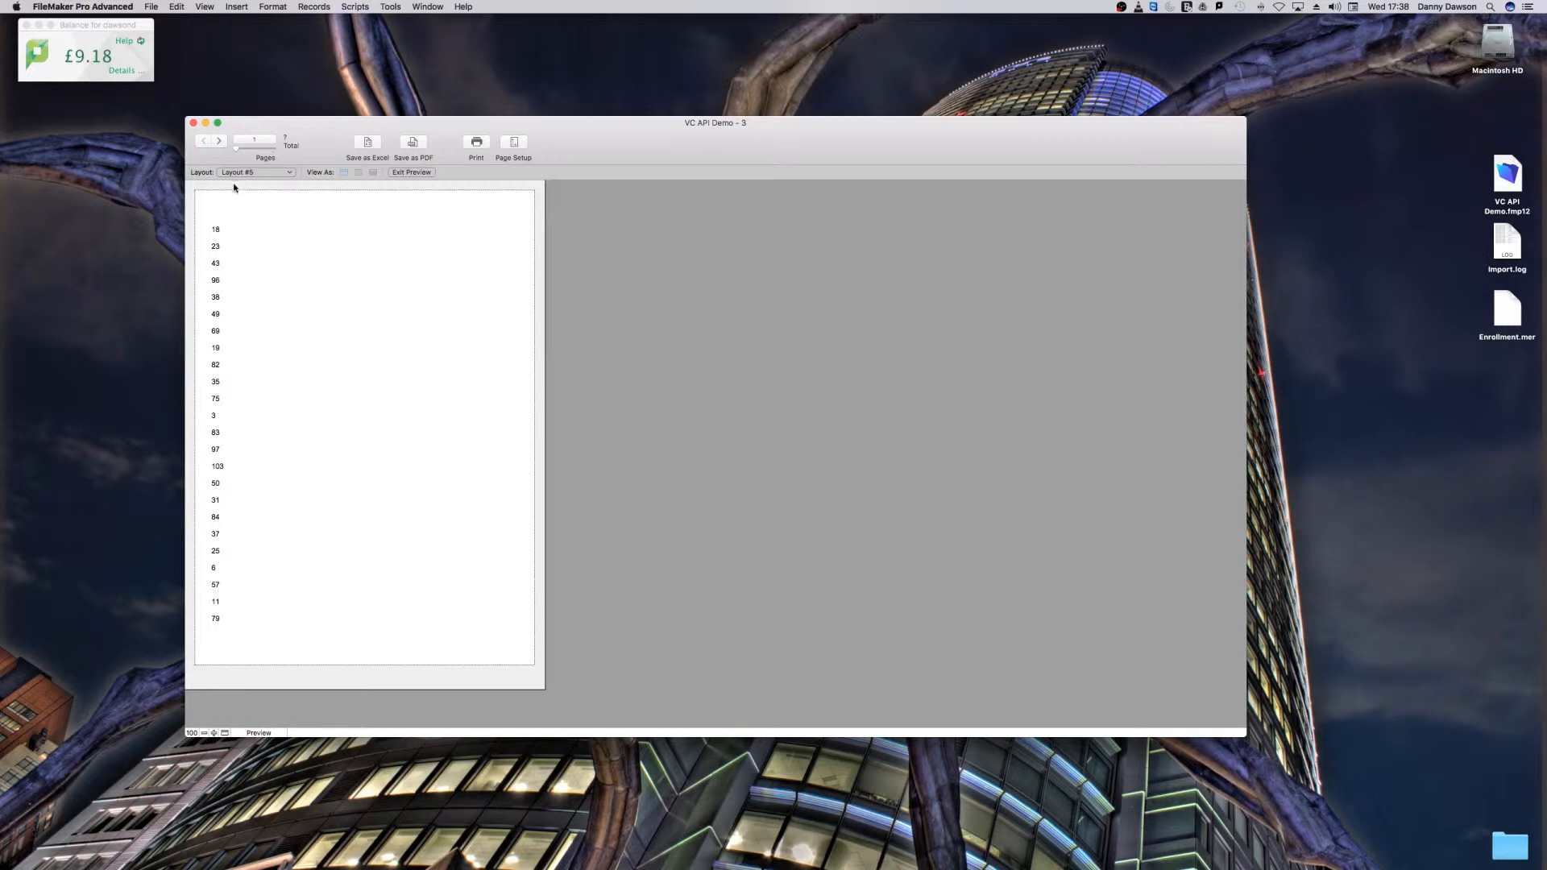
# Step: Return to Layout mode and review how Enrollment links to Students, Classes and Teachers in the relationships graph
pyautogui.press('super+l')
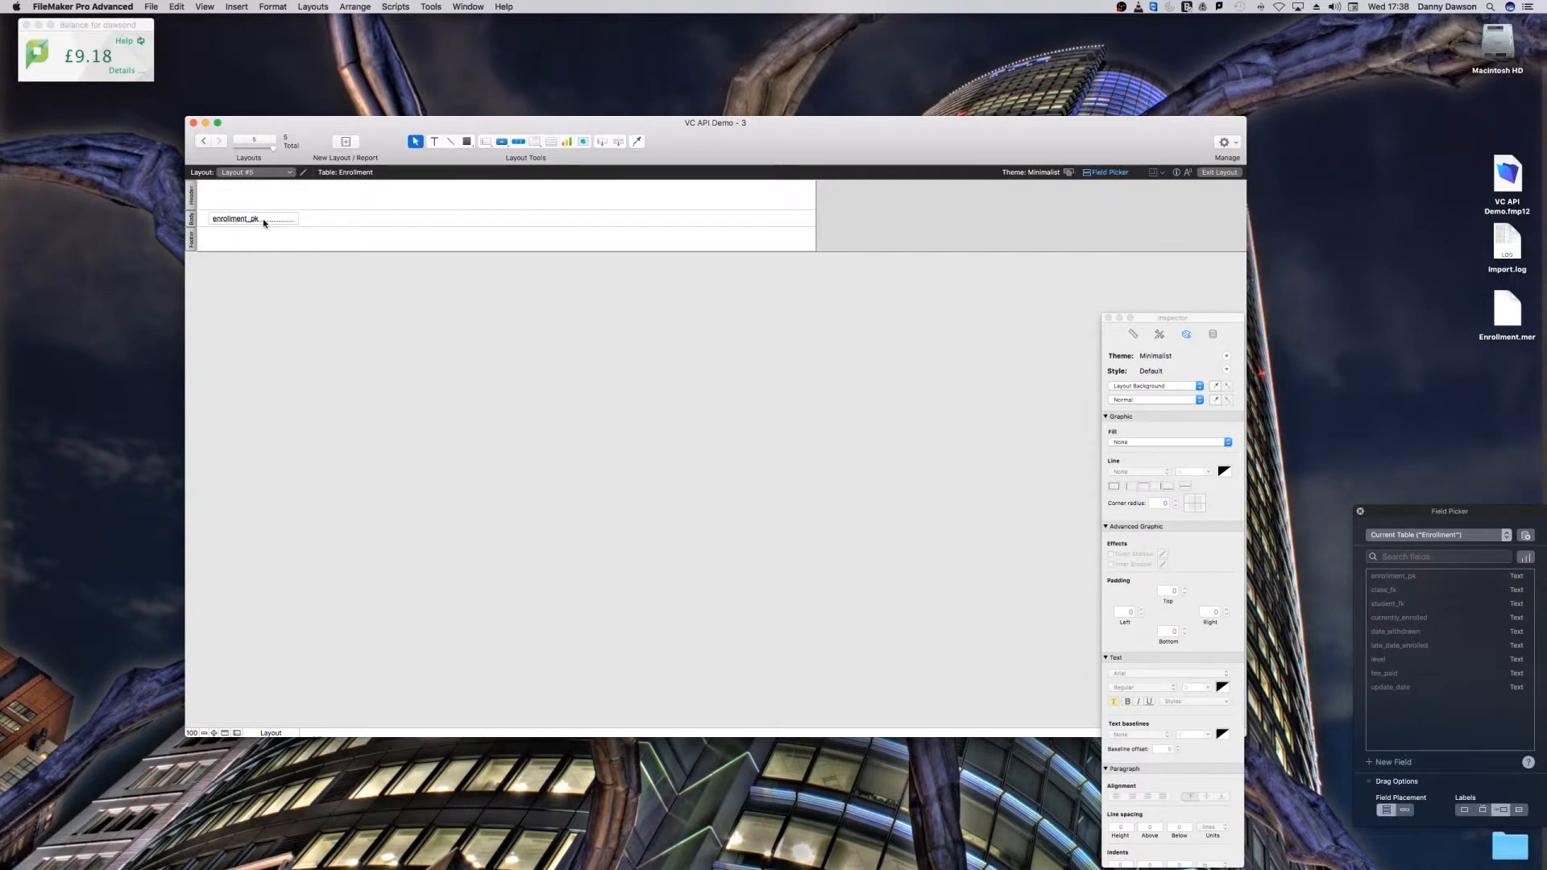
pyautogui.click(263, 223)
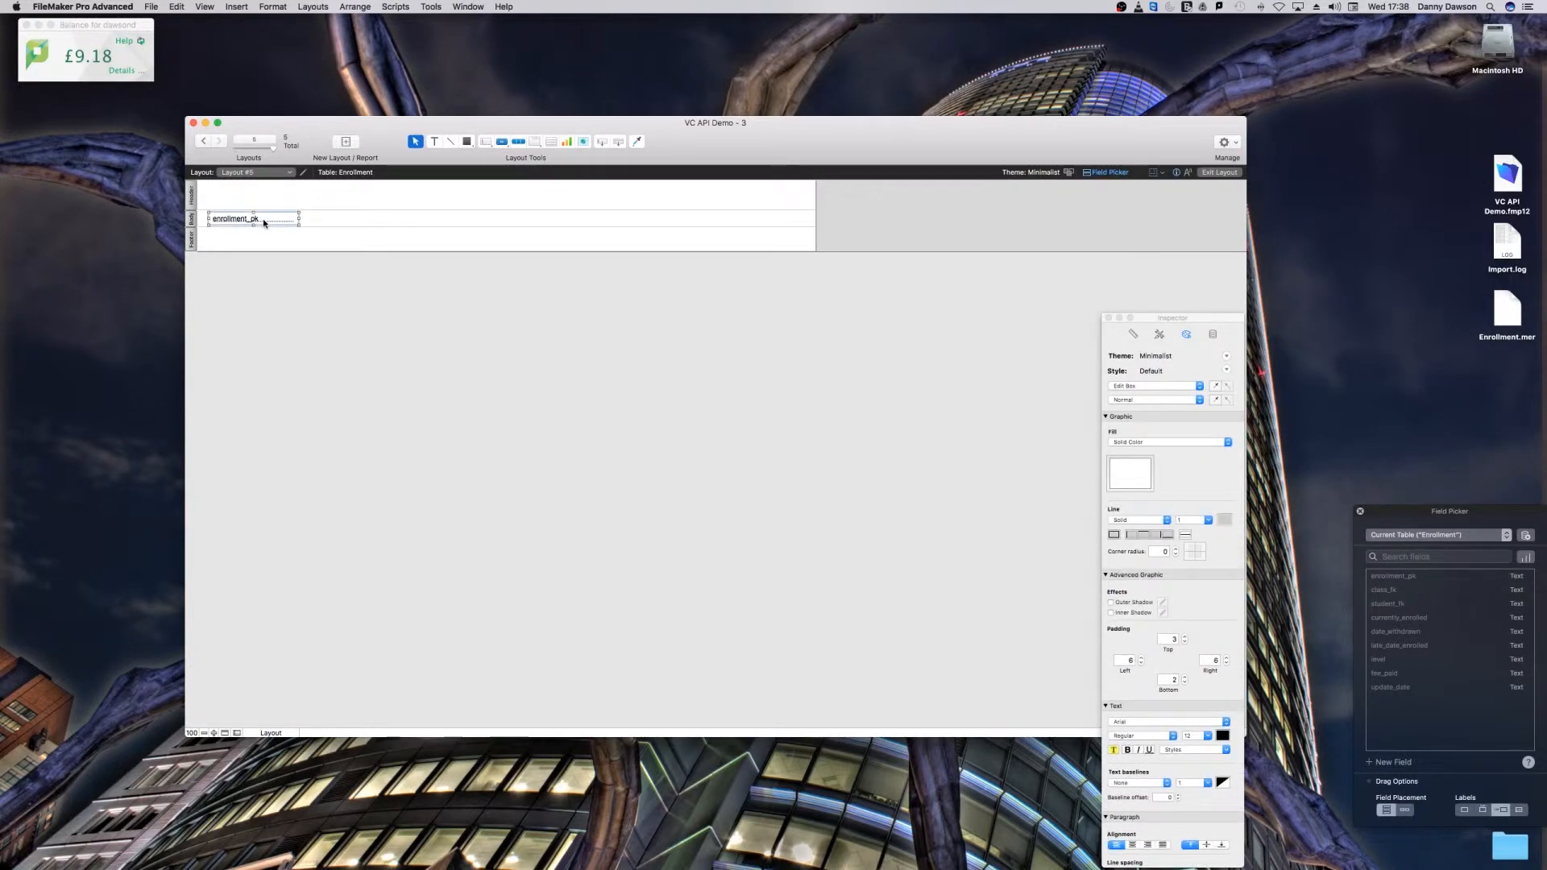
pyautogui.click(151, 6)
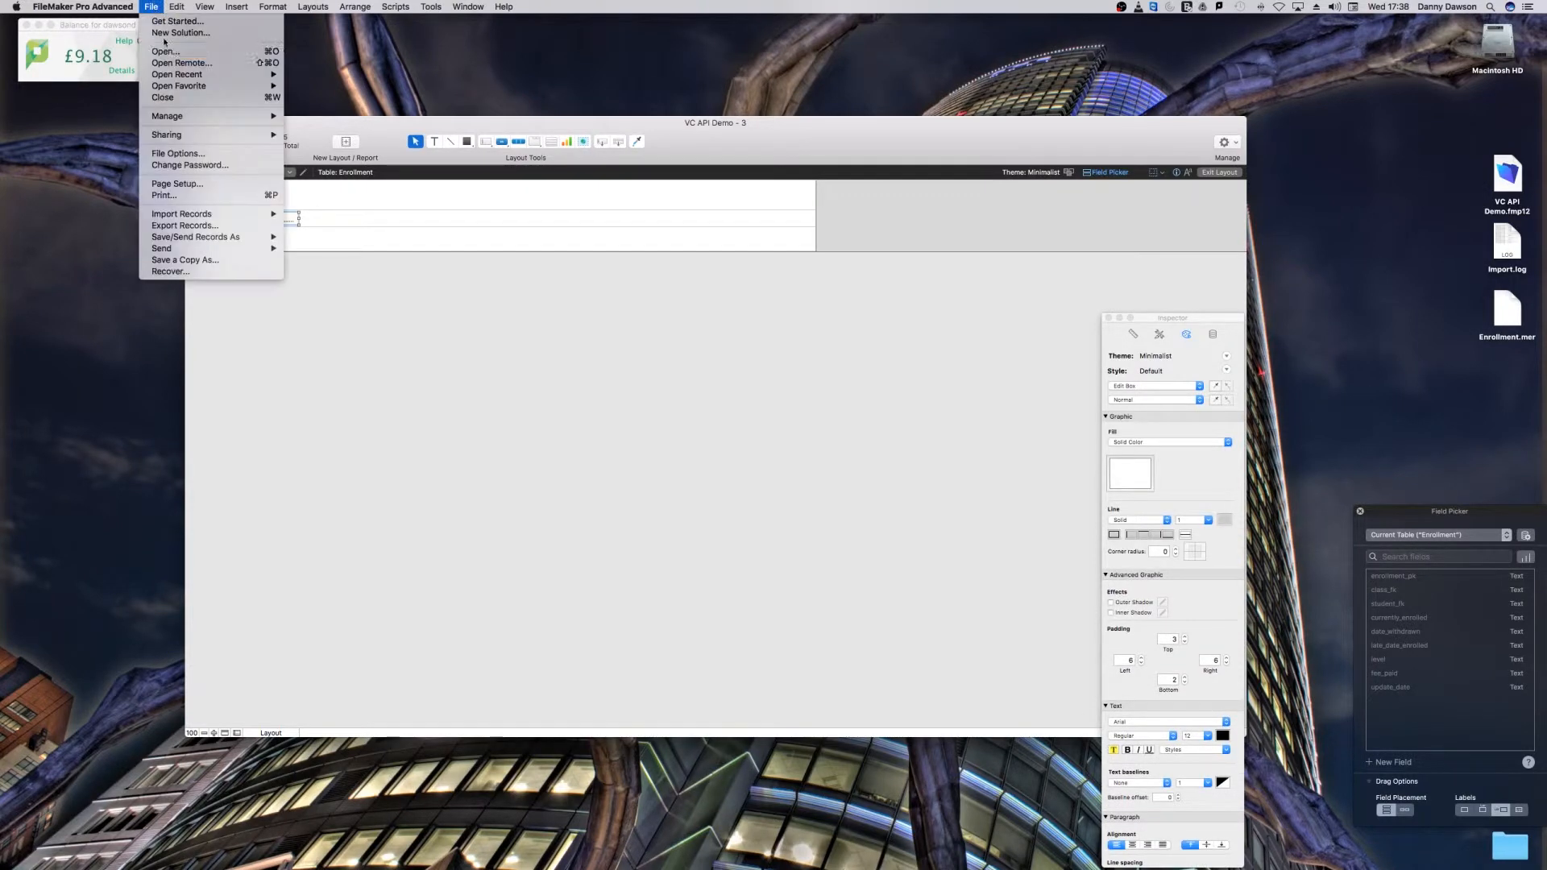
pyautogui.moveTo(242, 116)
pyautogui.click(311, 117)
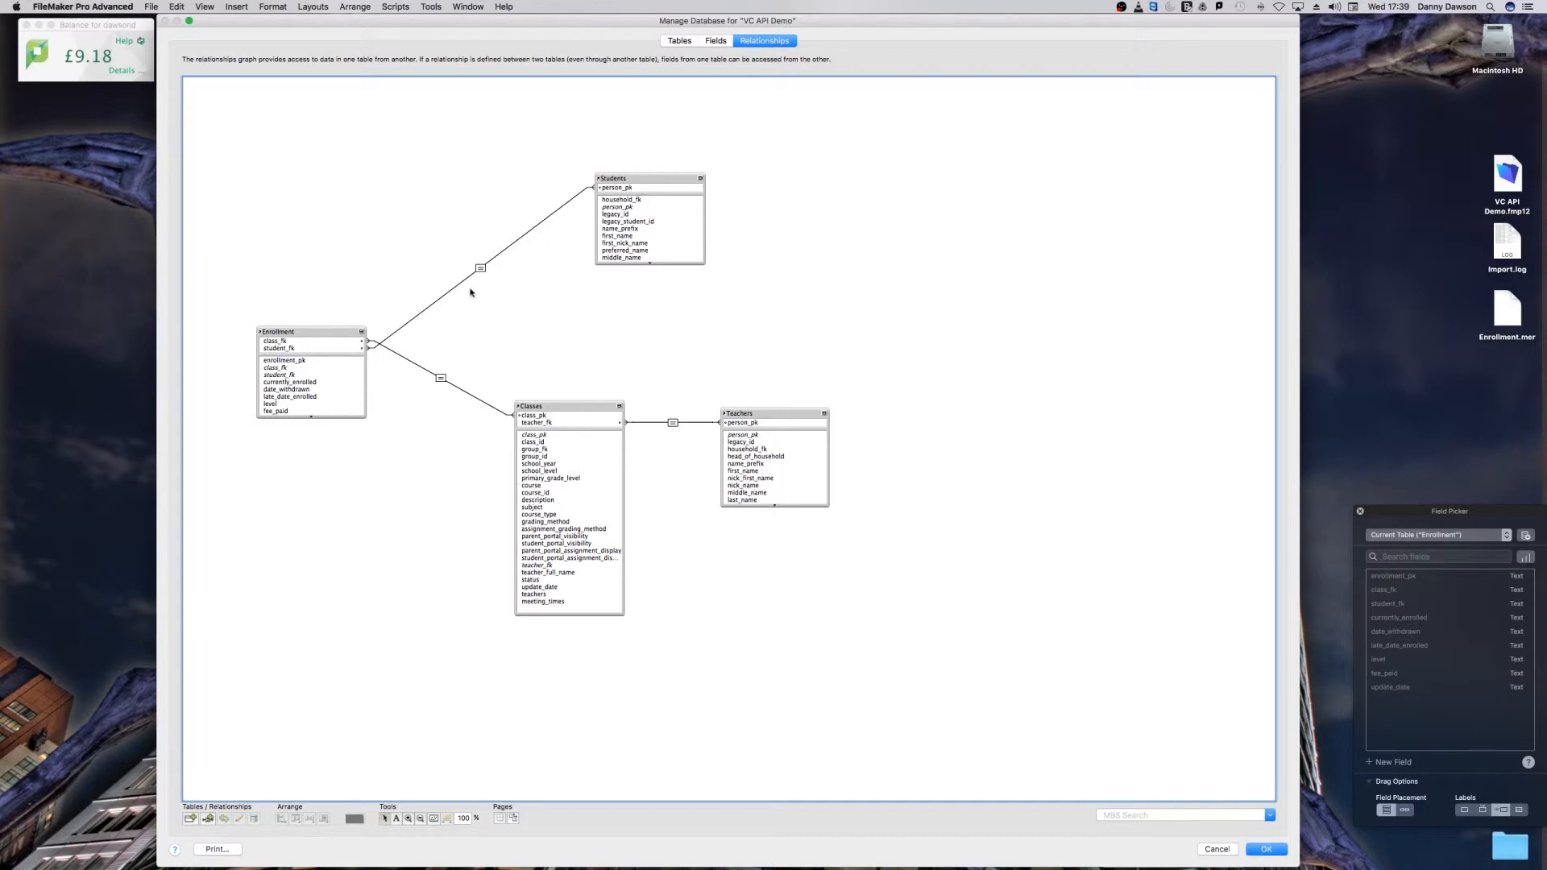
pyautogui.click(1271, 851)
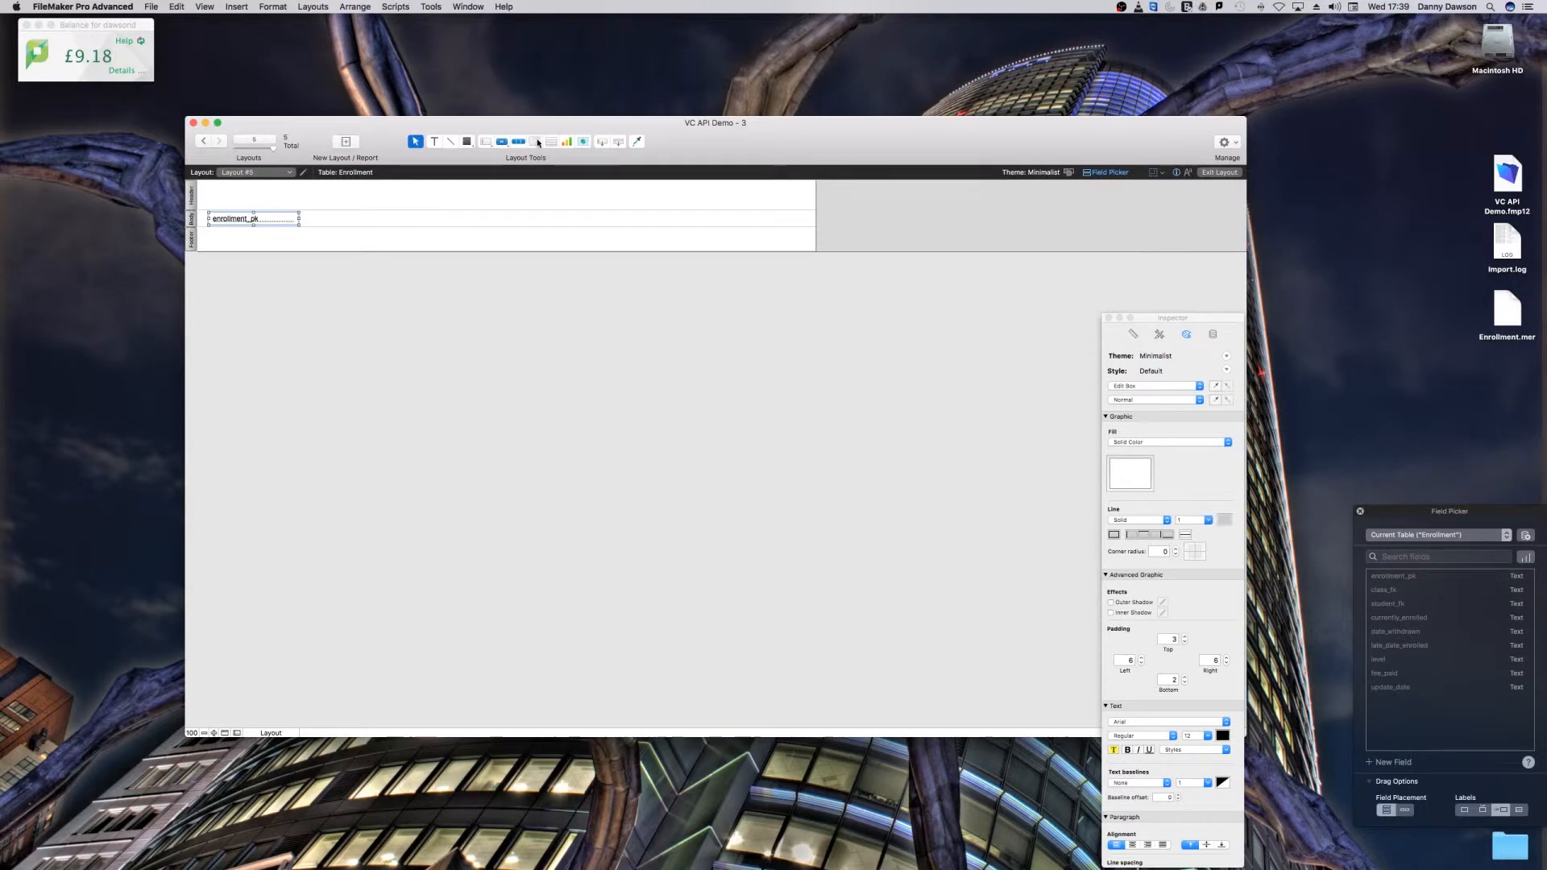
# Step: Place the related Students first_name field in the layout body to the right of enrollment_pk
pyautogui.moveTo(603, 142); pyautogui.dragTo(385, 222)
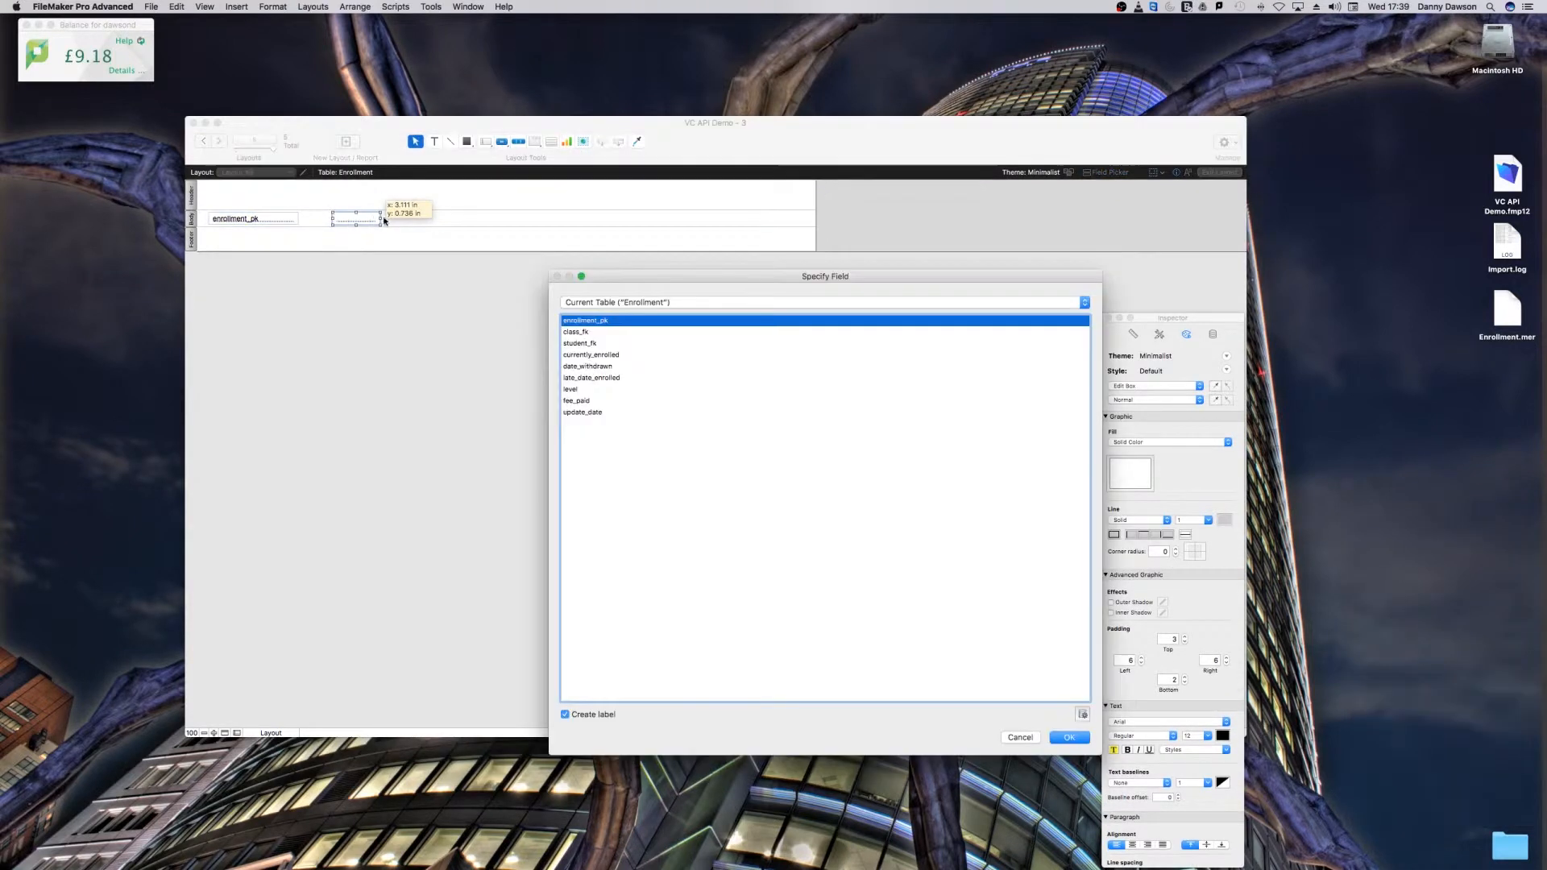
pyautogui.click(632, 303)
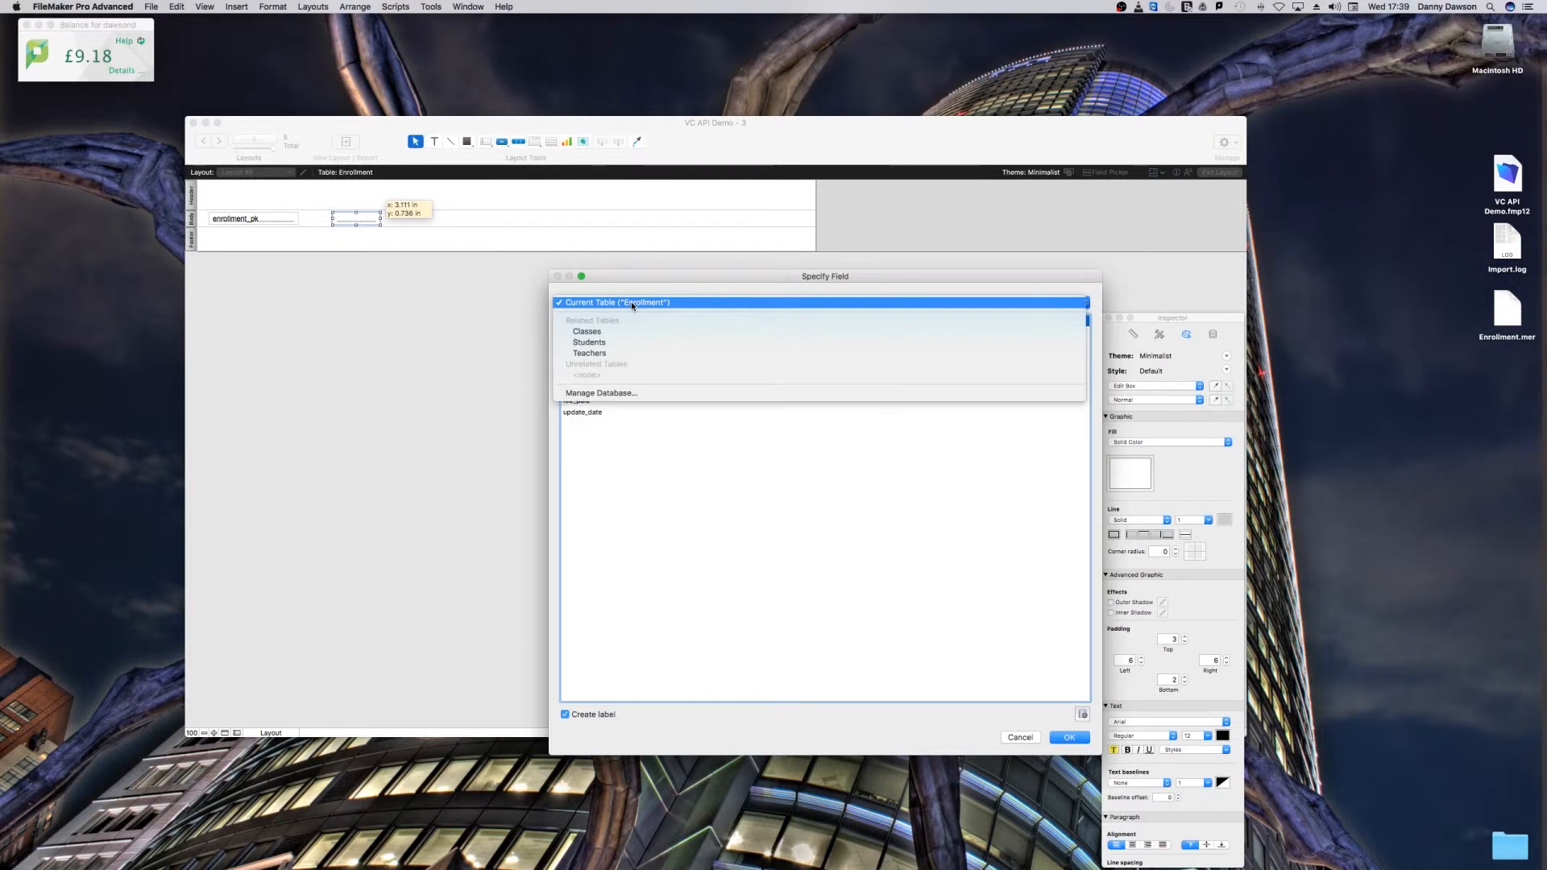
pyautogui.click(623, 343)
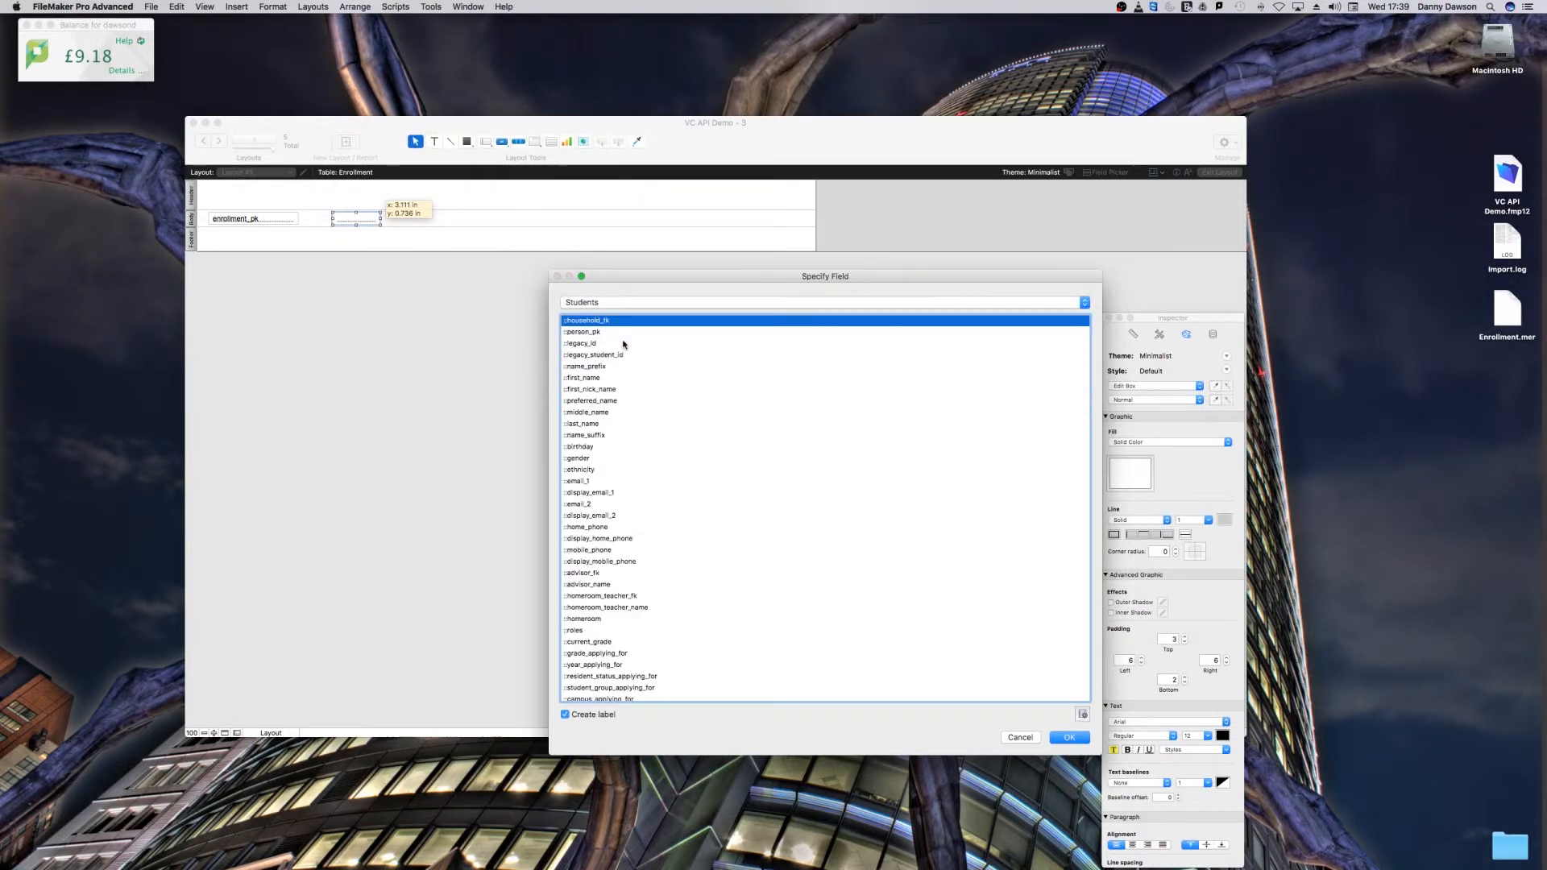
pyautogui.scroll(-1, 604, 387)
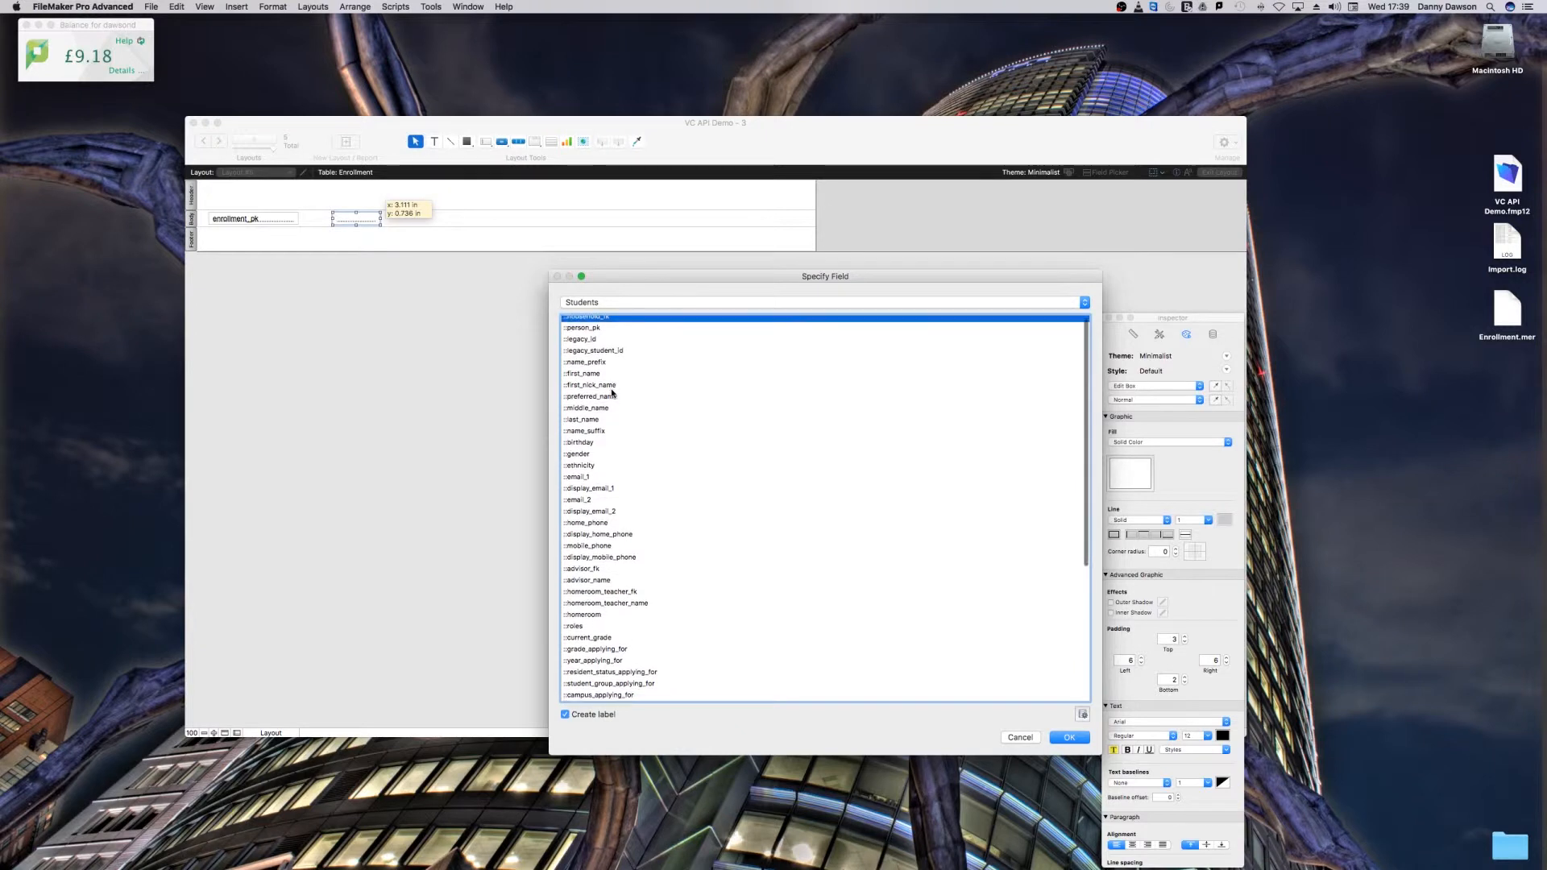
pyautogui.scroll(-3, 600, 391)
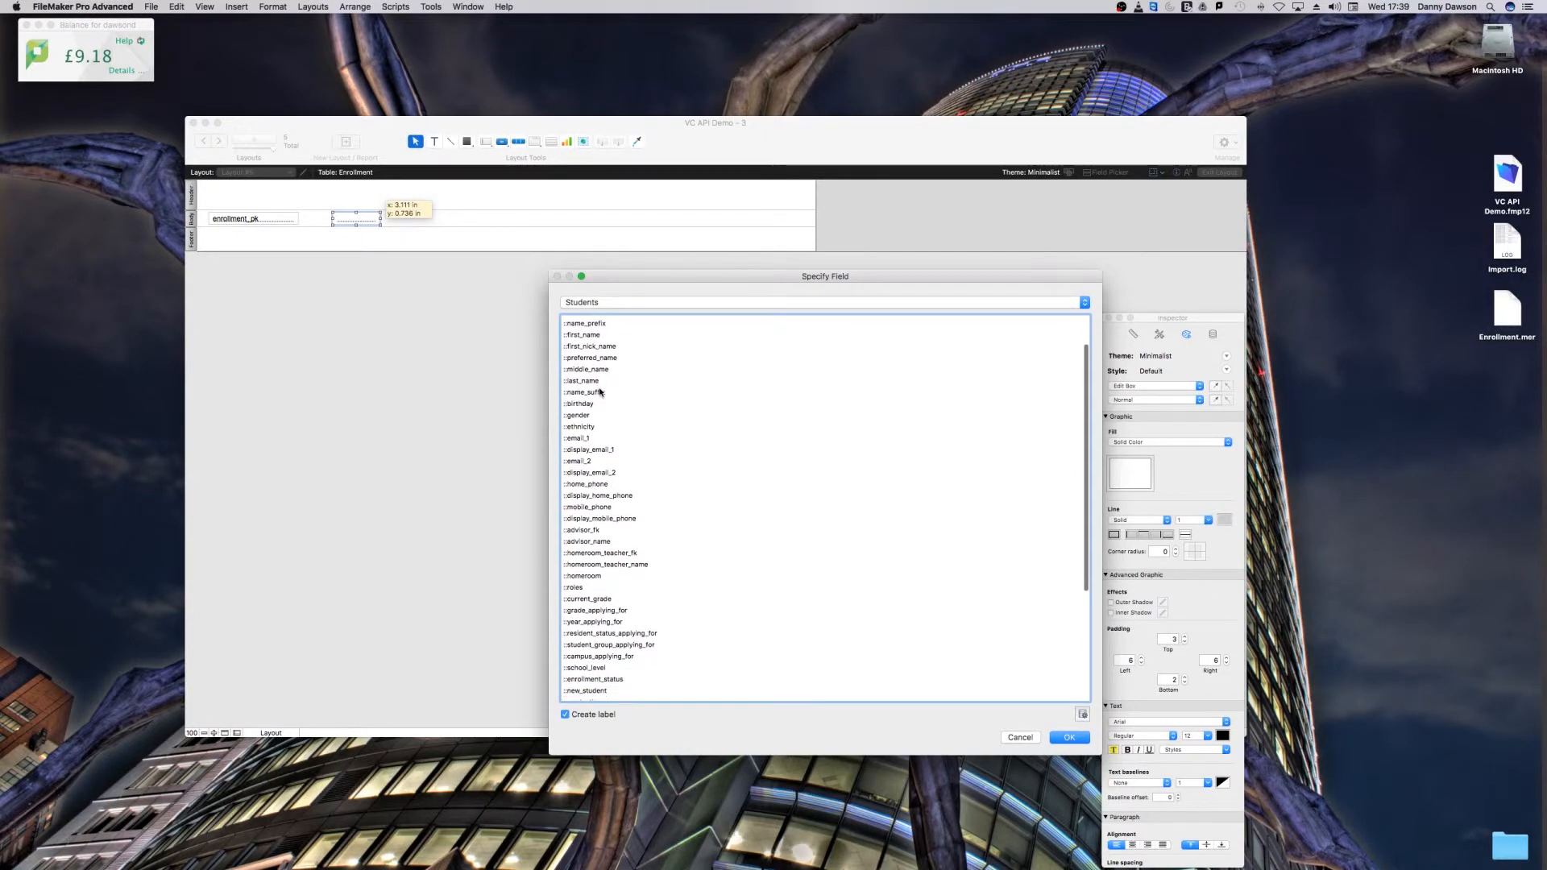
pyautogui.scroll(3, 599, 392)
pyautogui.doubleClick(590, 369)
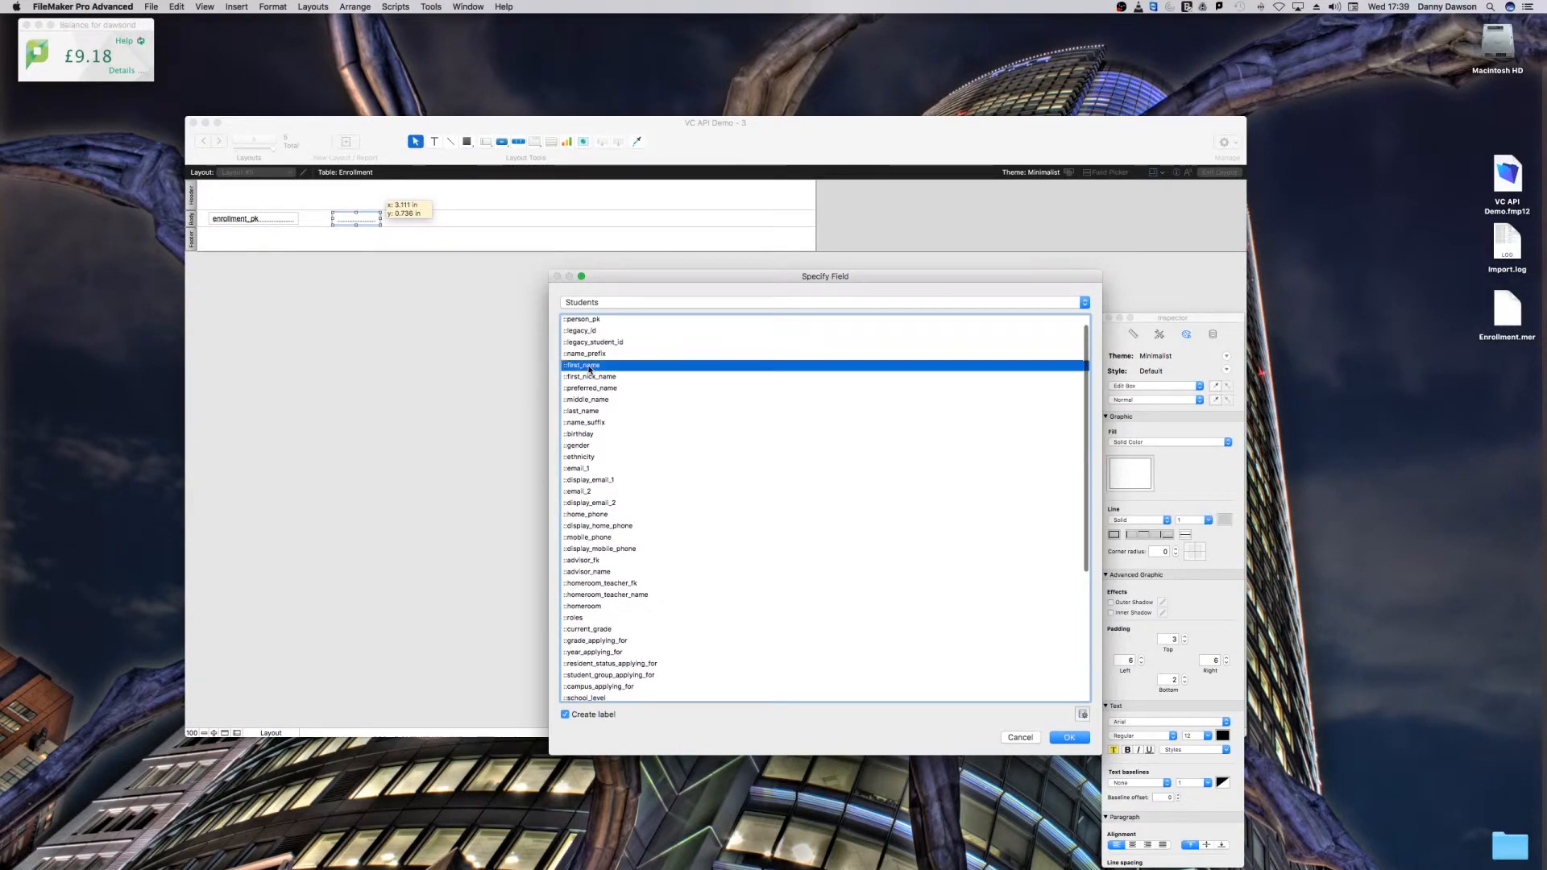
# Step: Duplicate the first_name field to its right and set the copy to the Students last_name field
pyautogui.moveTo(360, 222); pyautogui.dragTo(415, 222)
pyautogui.doubleClick(415, 219)
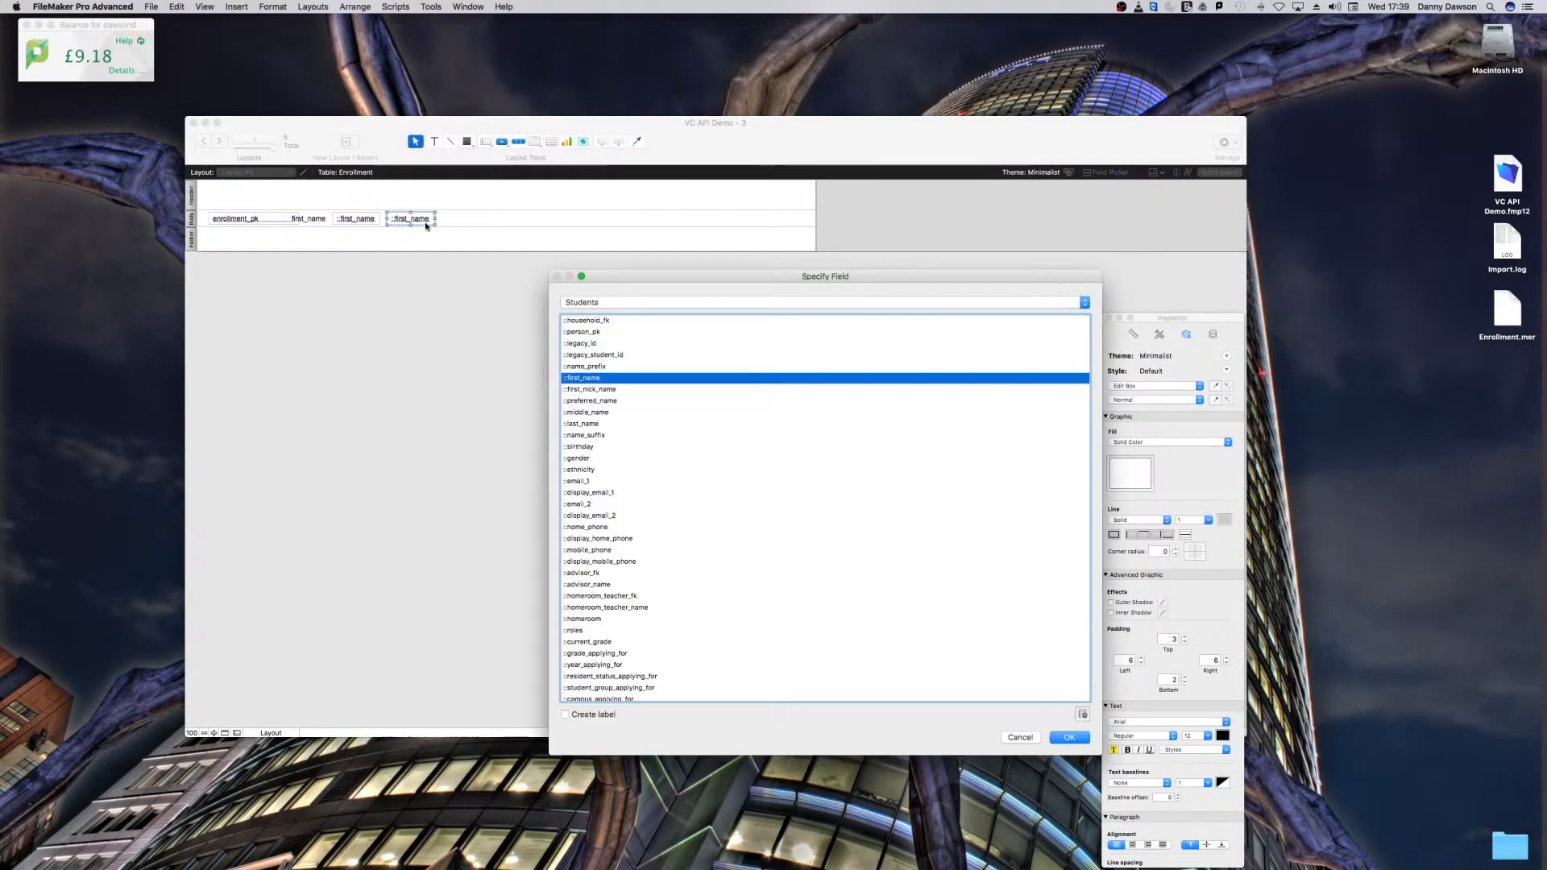
pyautogui.doubleClick(596, 423)
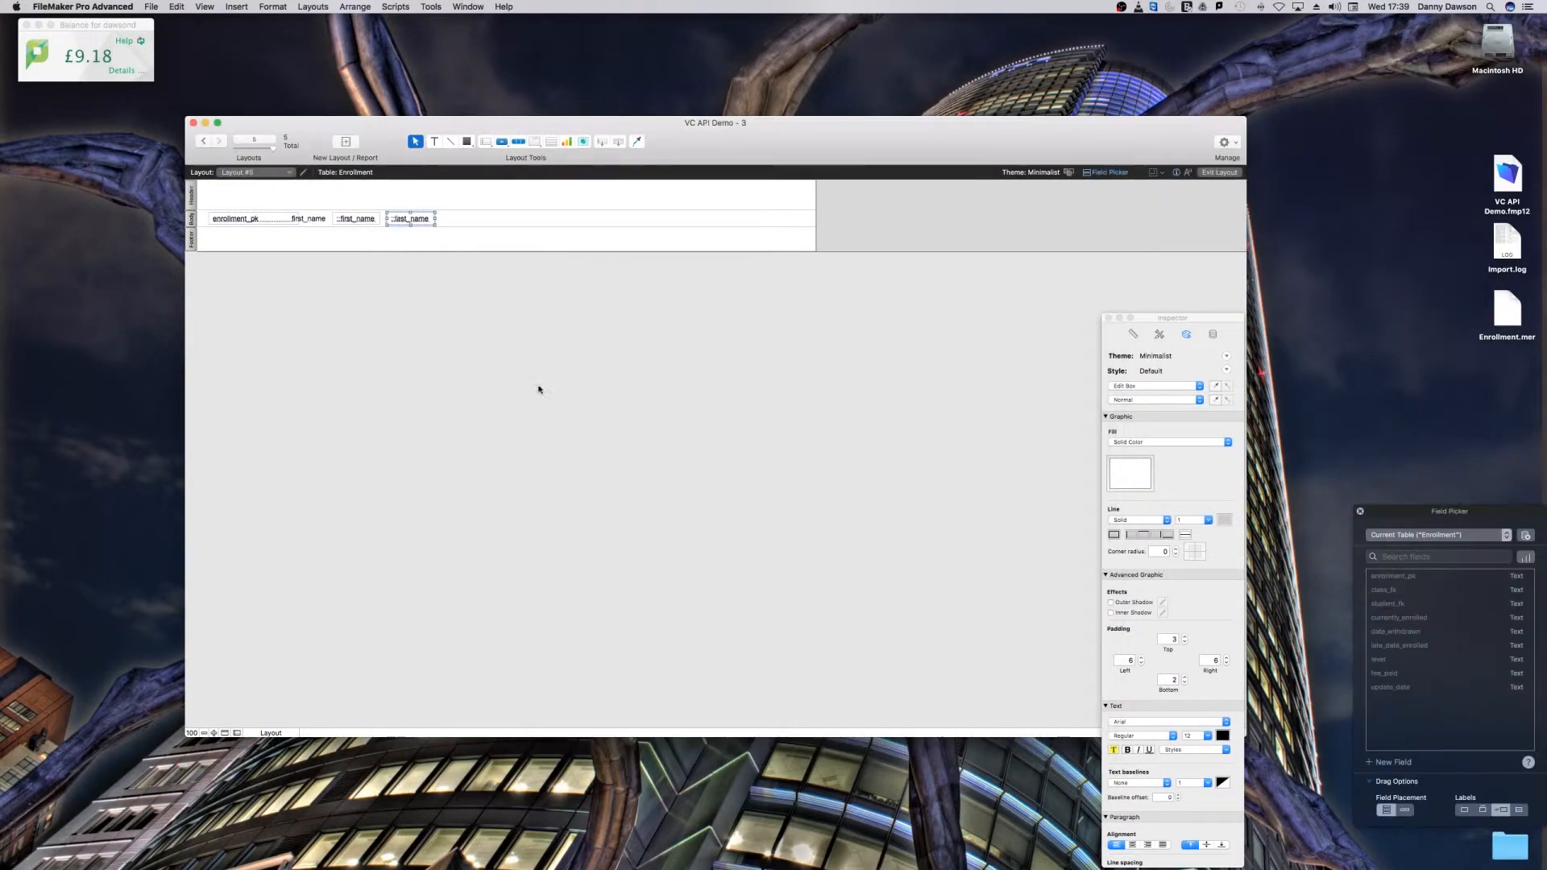
# Step: Delete the first_name label and widen the first_name and last_name fields together
pyautogui.click(310, 218)
pyautogui.press('Delete')
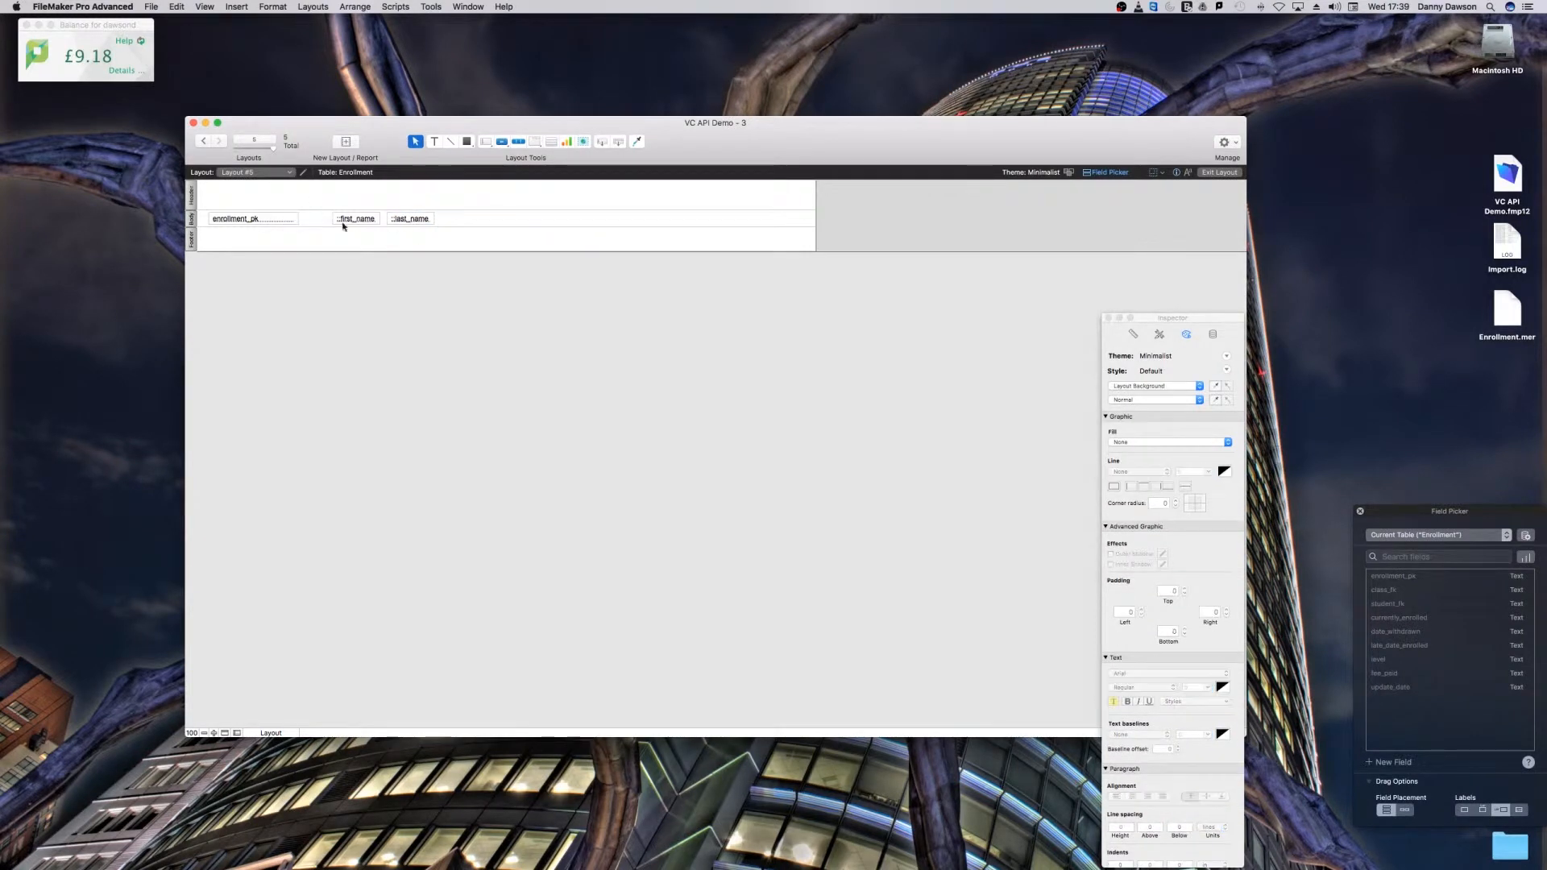
pyautogui.click(354, 219)
pyautogui.keyDown('shift'); pyautogui.click(390, 224); pyautogui.keyUp('shift')
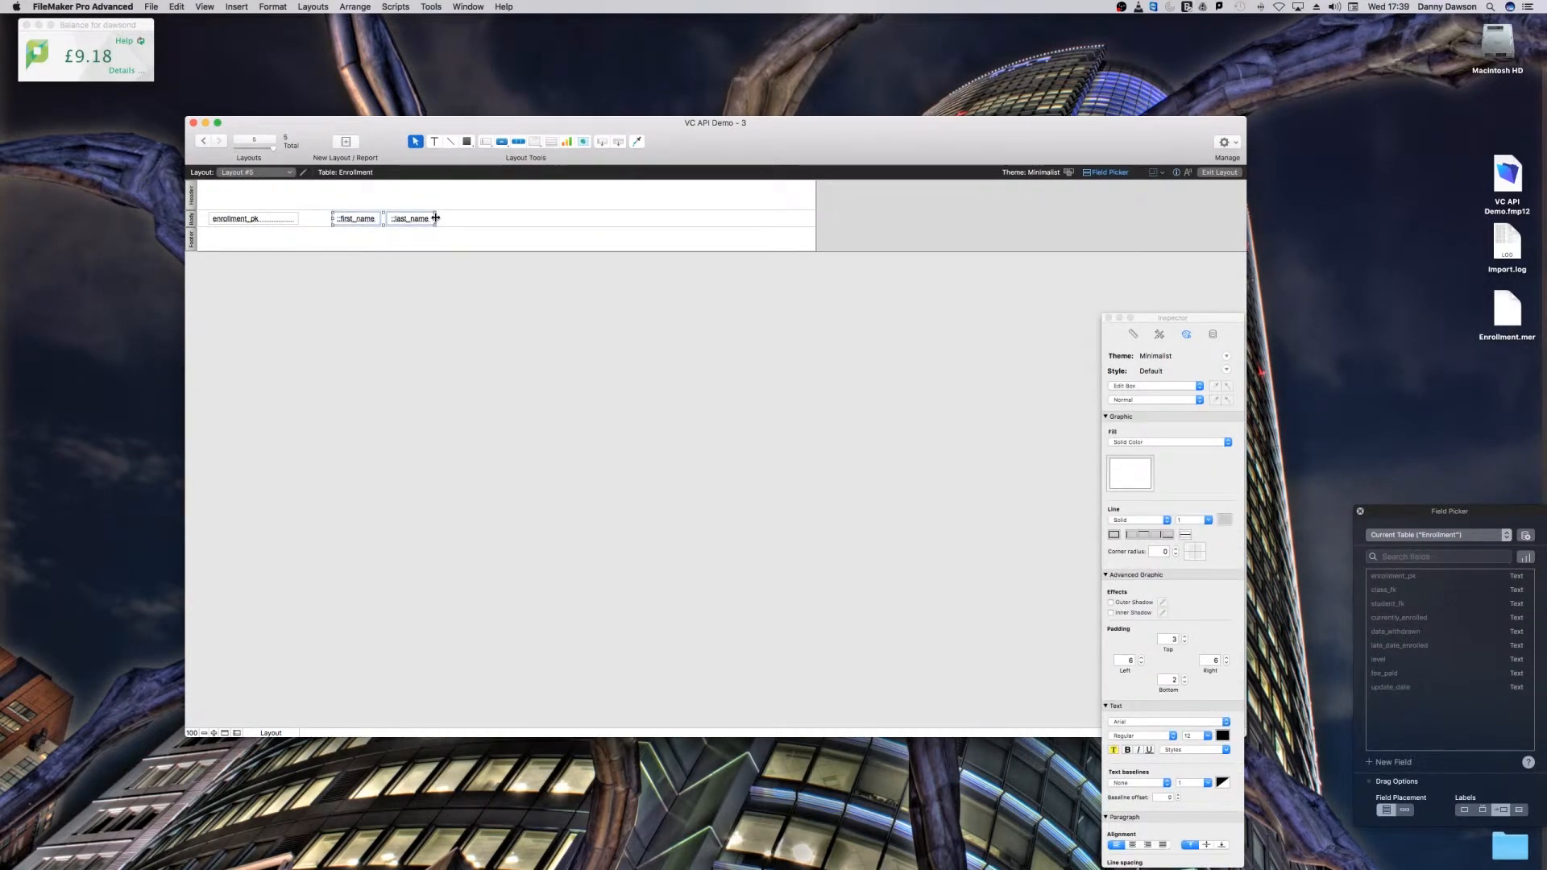
pyautogui.moveTo(435, 219); pyautogui.dragTo(521, 216)
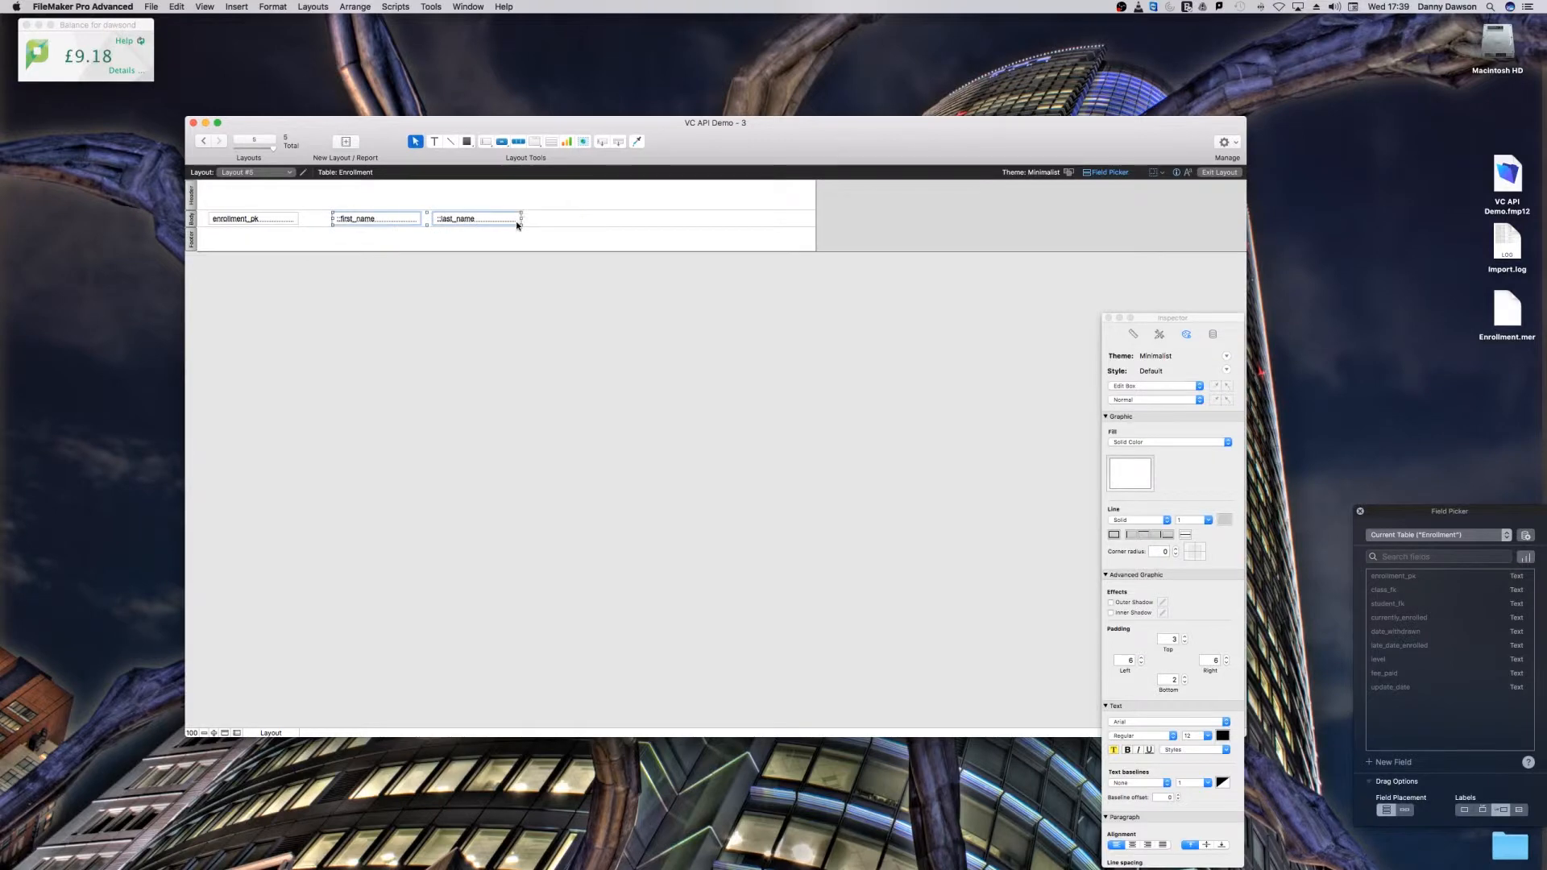
# Step: Move the last_name field closer to first_name and check the column spacing in the preview pages
pyautogui.press('super+u')
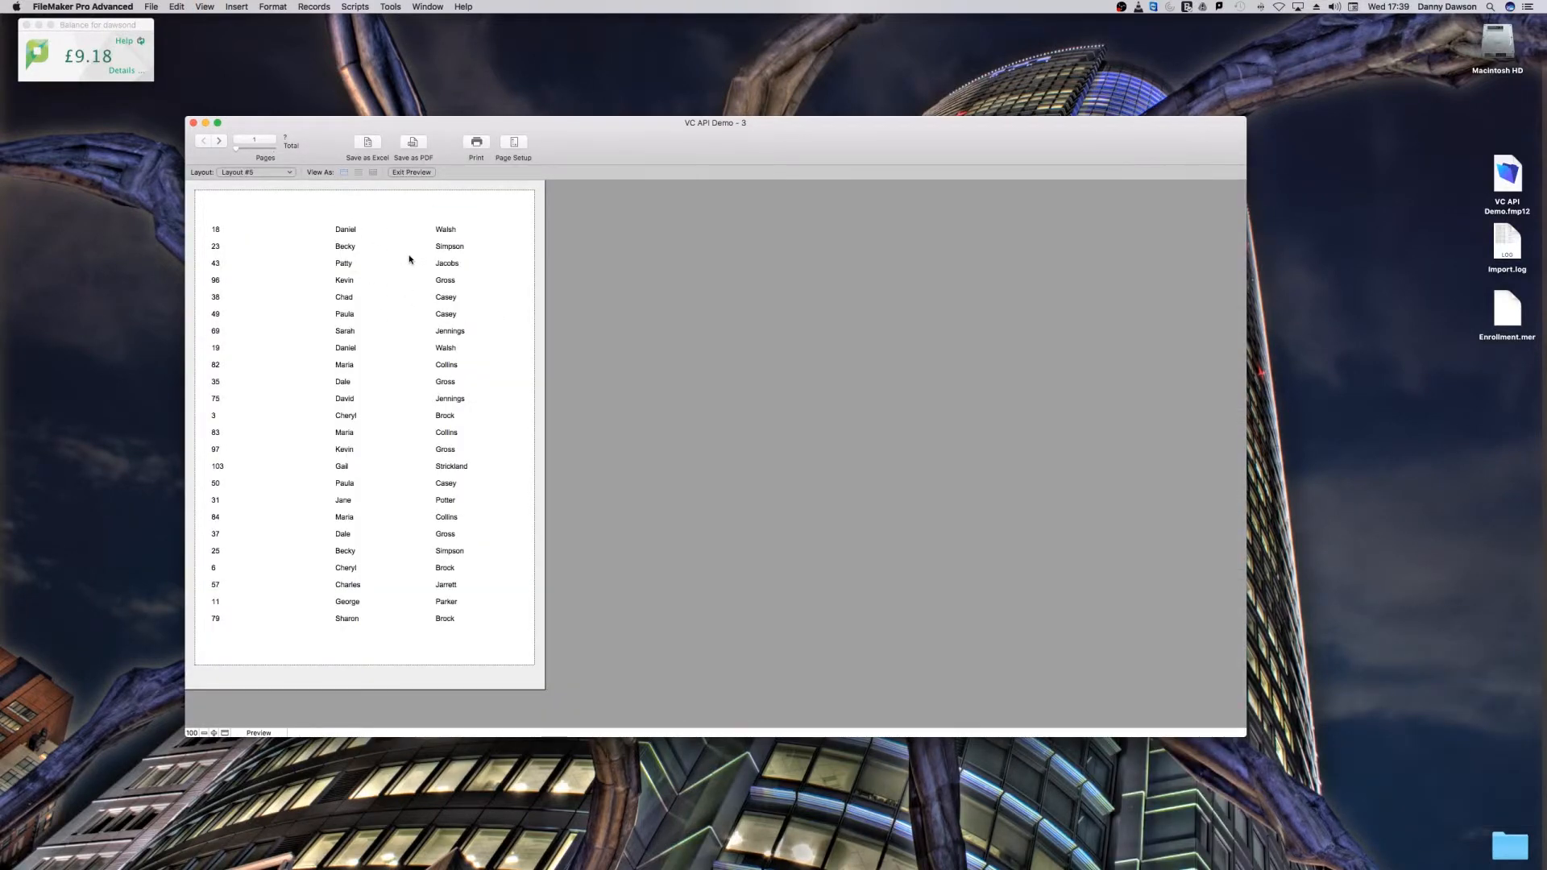
pyautogui.press('super+l')
pyautogui.moveTo(452, 219); pyautogui.dragTo(413, 223)
pyautogui.press('super+u')
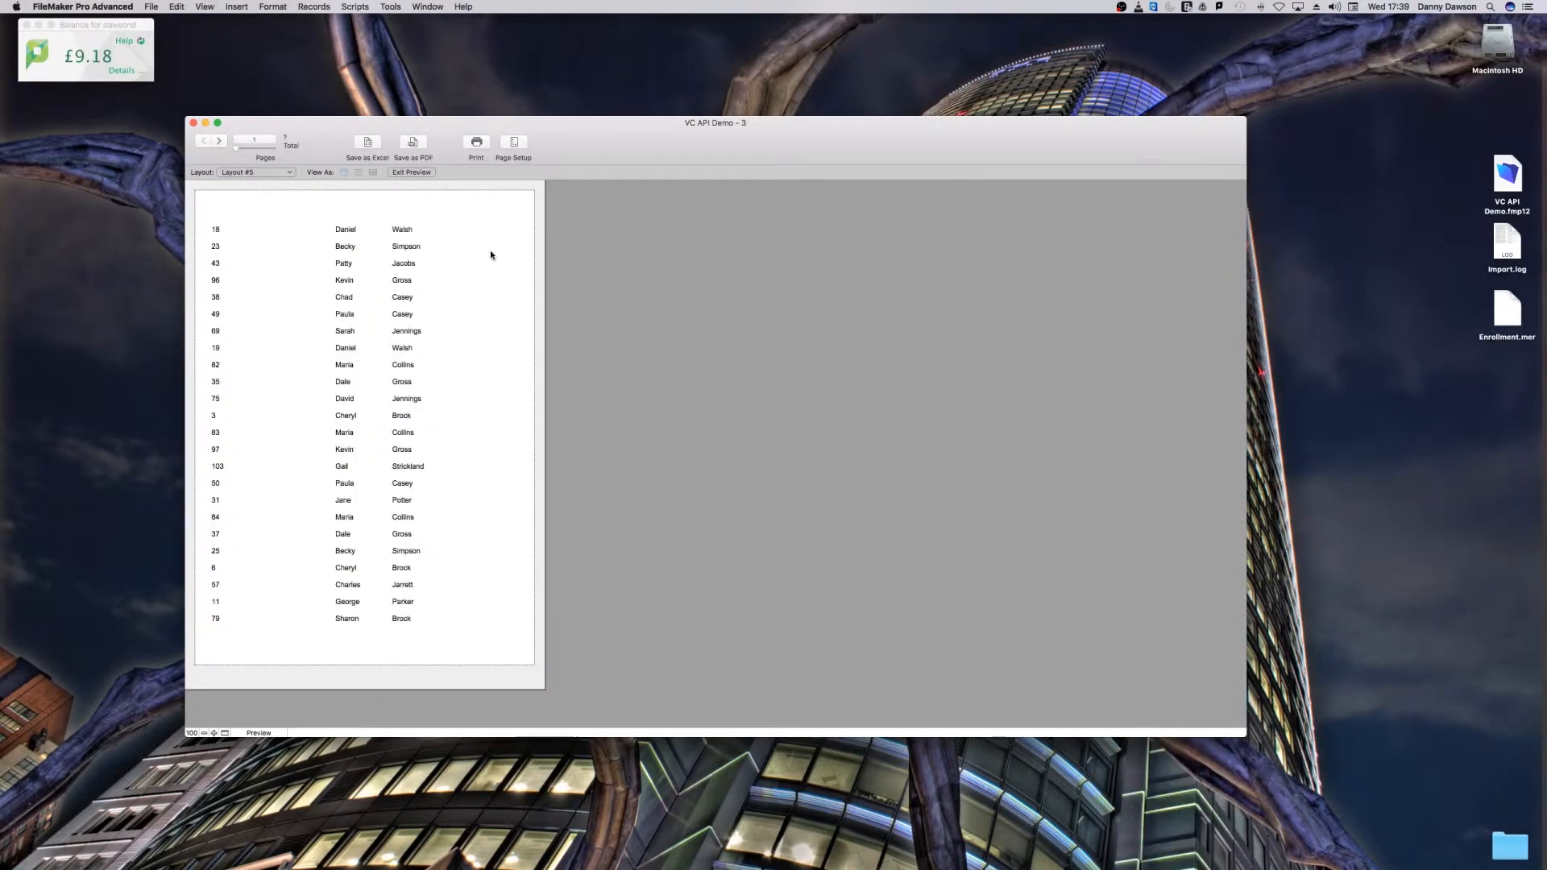
pyautogui.click(216, 140)
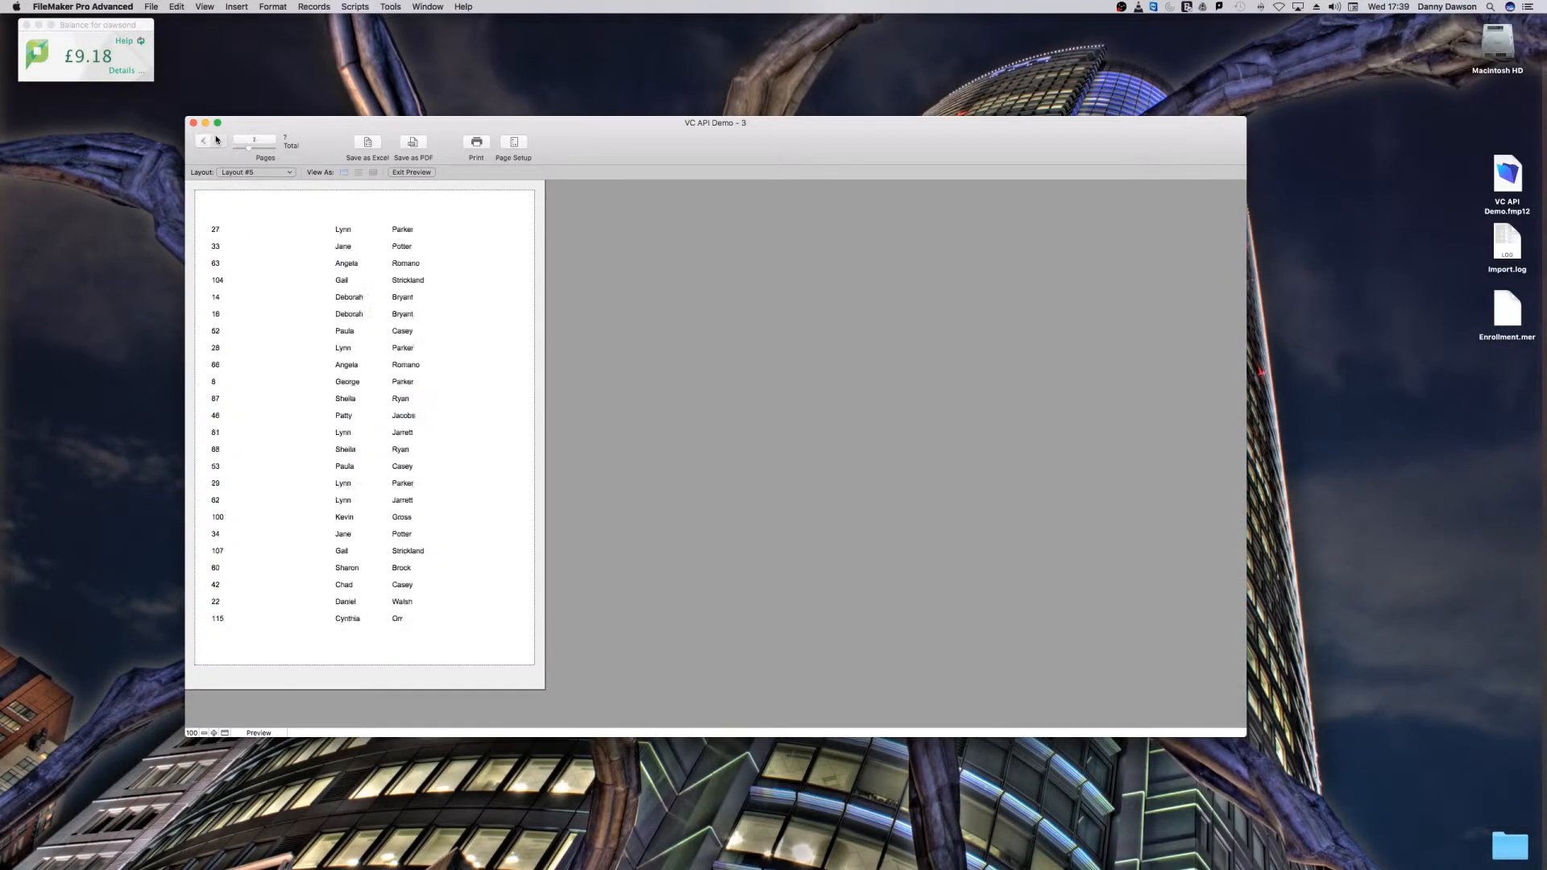
# Step: Page through the enrollment list preview and return to its first page
pyautogui.click(216, 139)
pyautogui.click(216, 139)
pyautogui.click(216, 140)
pyautogui.click(207, 141)
pyautogui.click(207, 141)
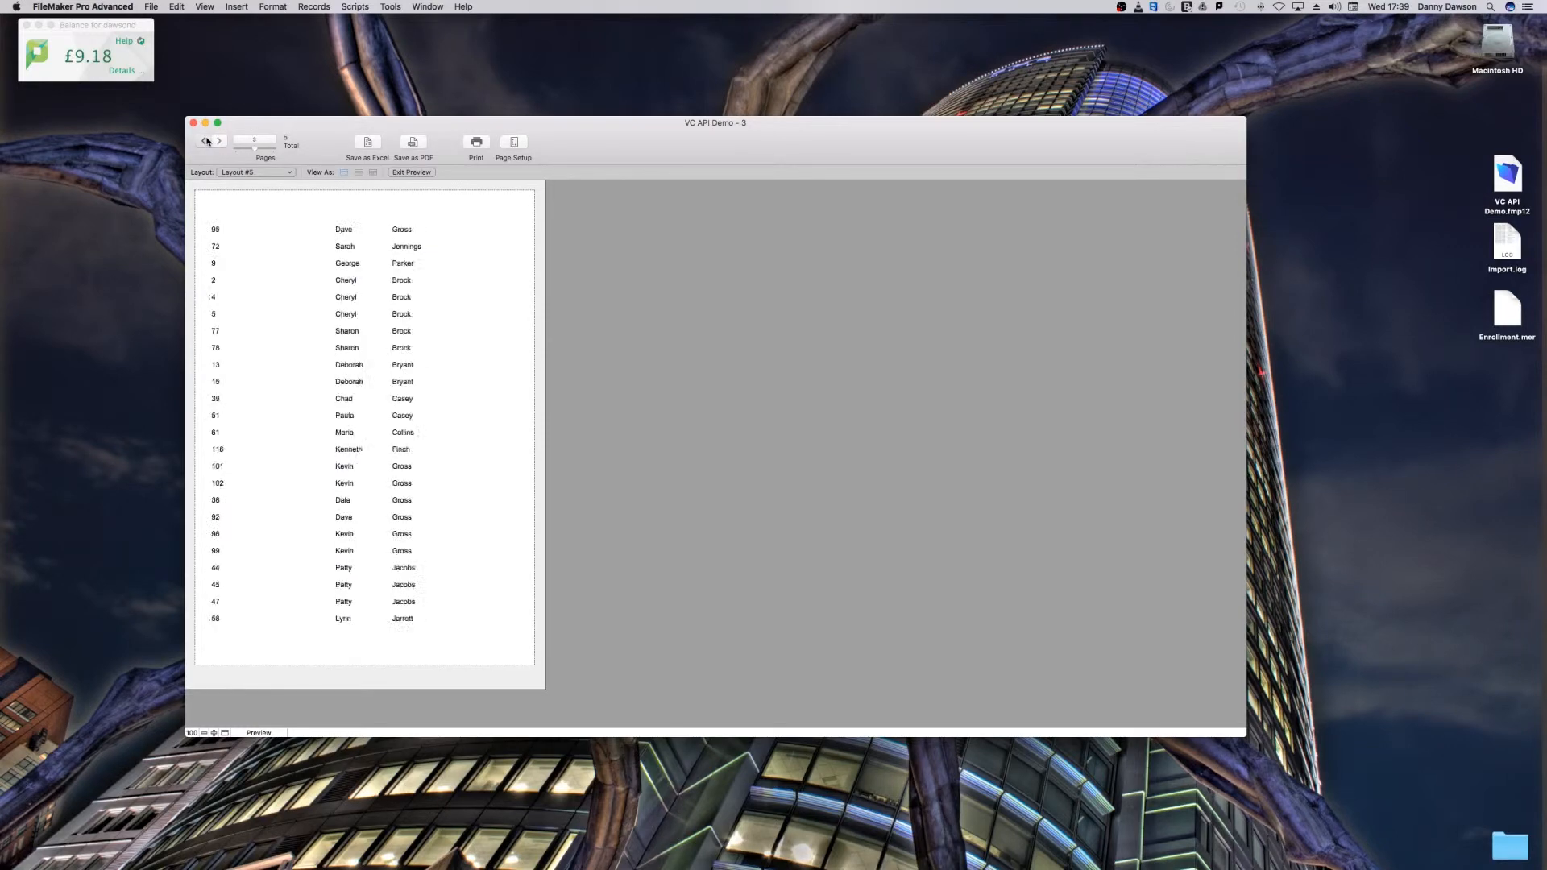
pyautogui.click(207, 141)
pyautogui.click(207, 141)
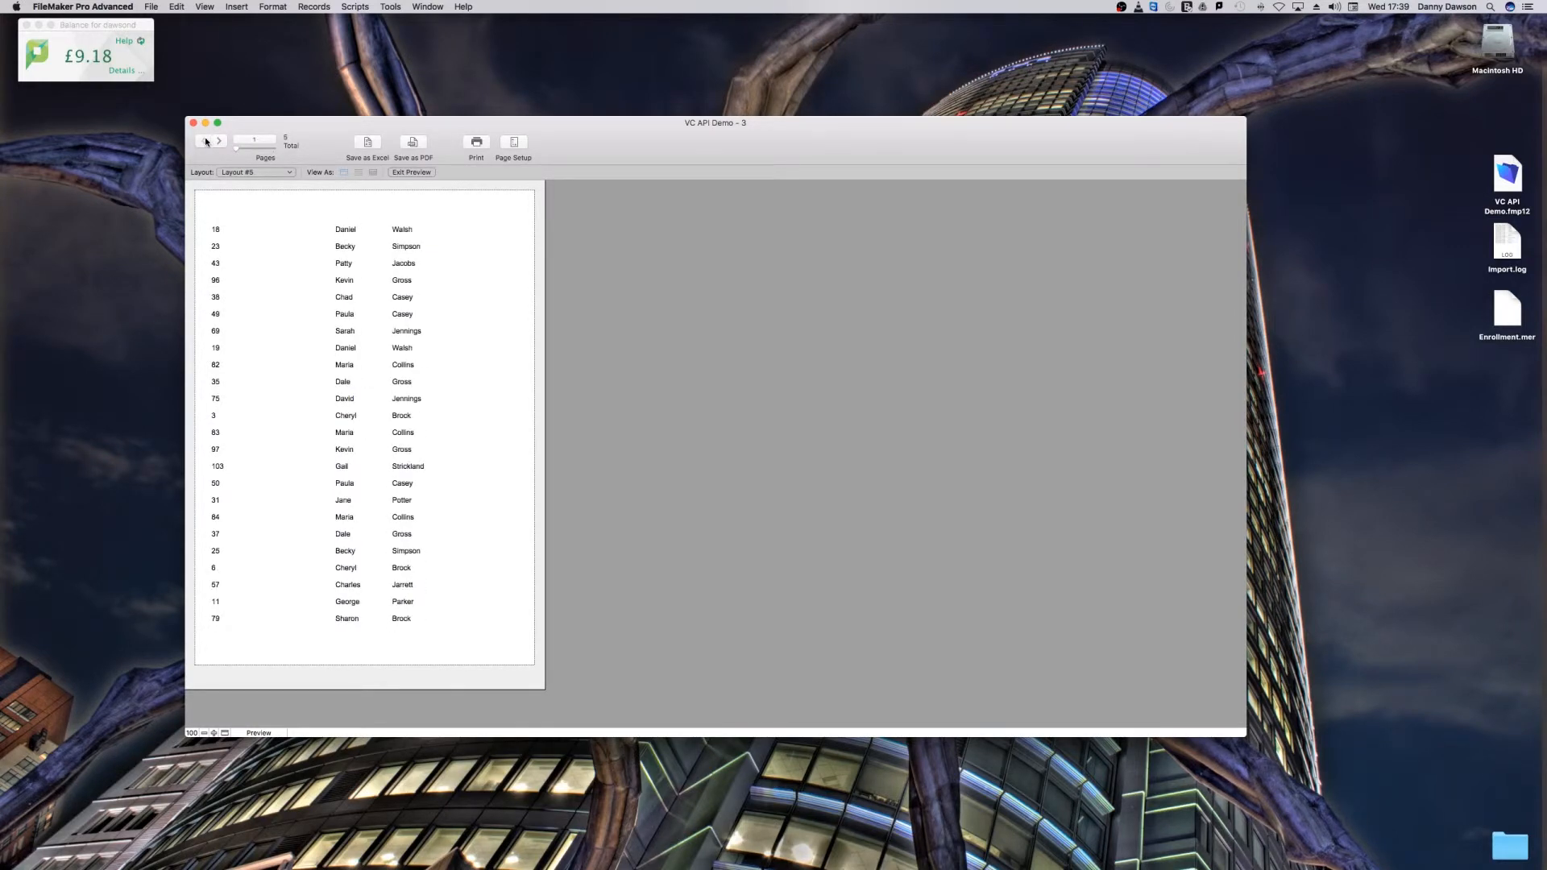
# Step: Insert a sub-summary part sorted by the Classes description field and print it above the records it summarizes
pyautogui.press('super+l')
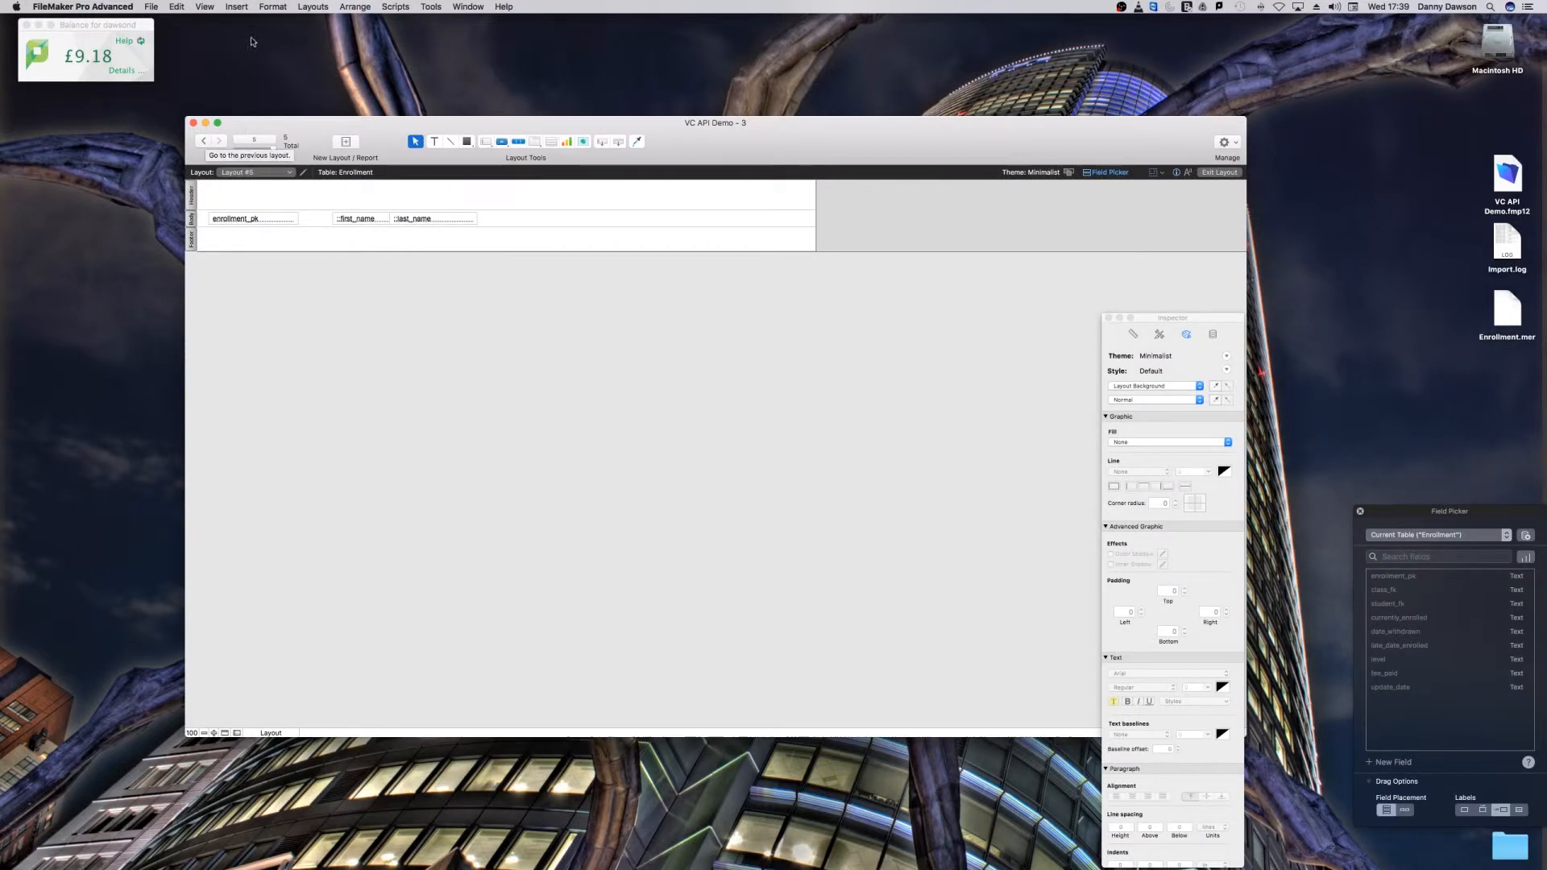
pyautogui.click(239, 6)
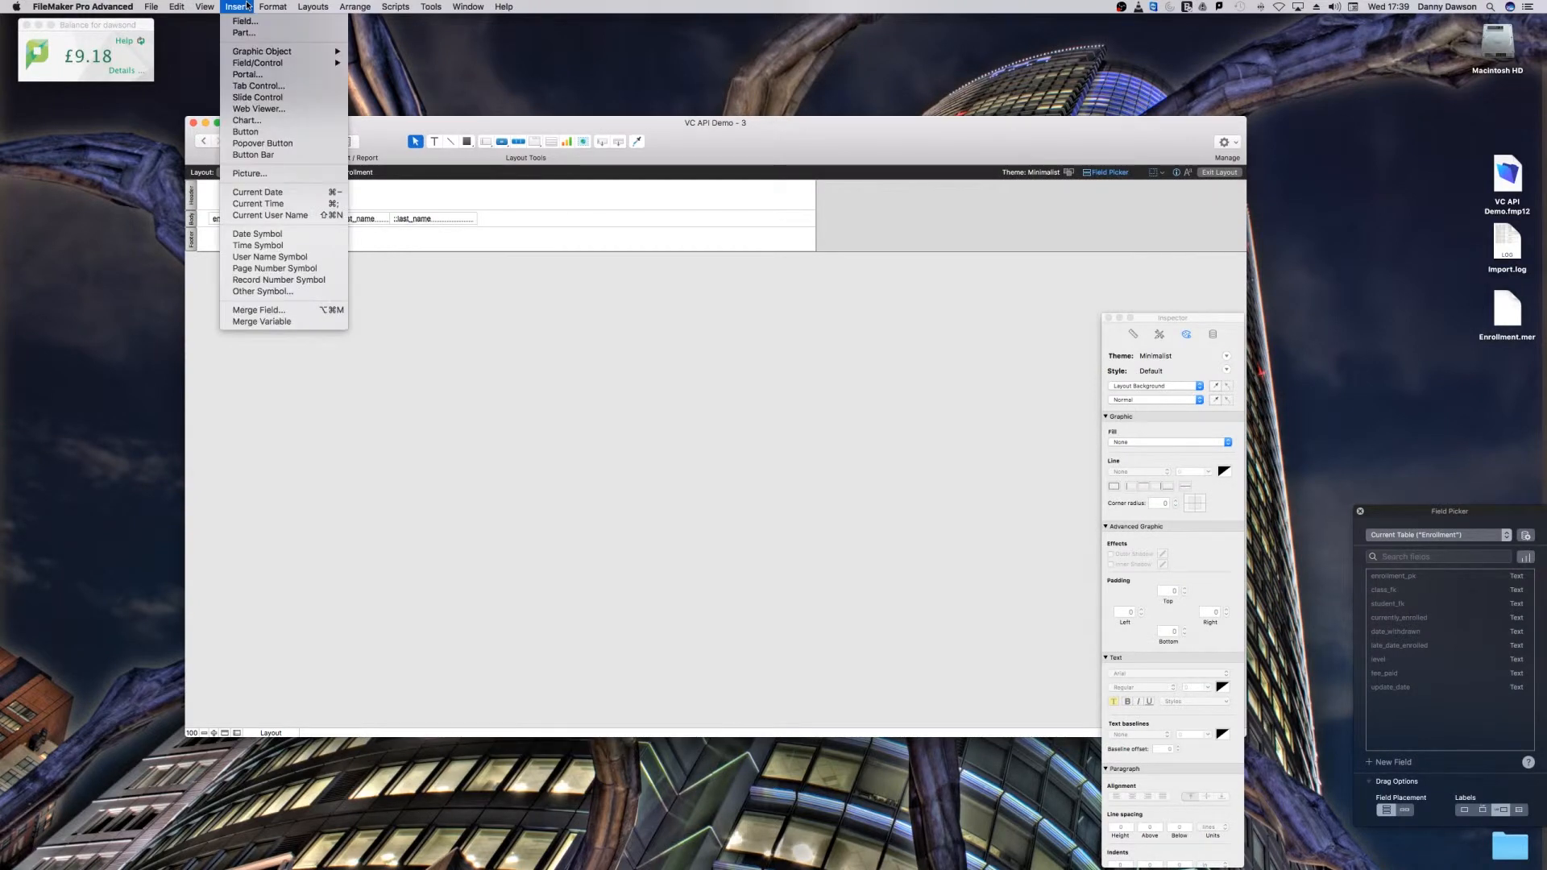
pyautogui.click(241, 33)
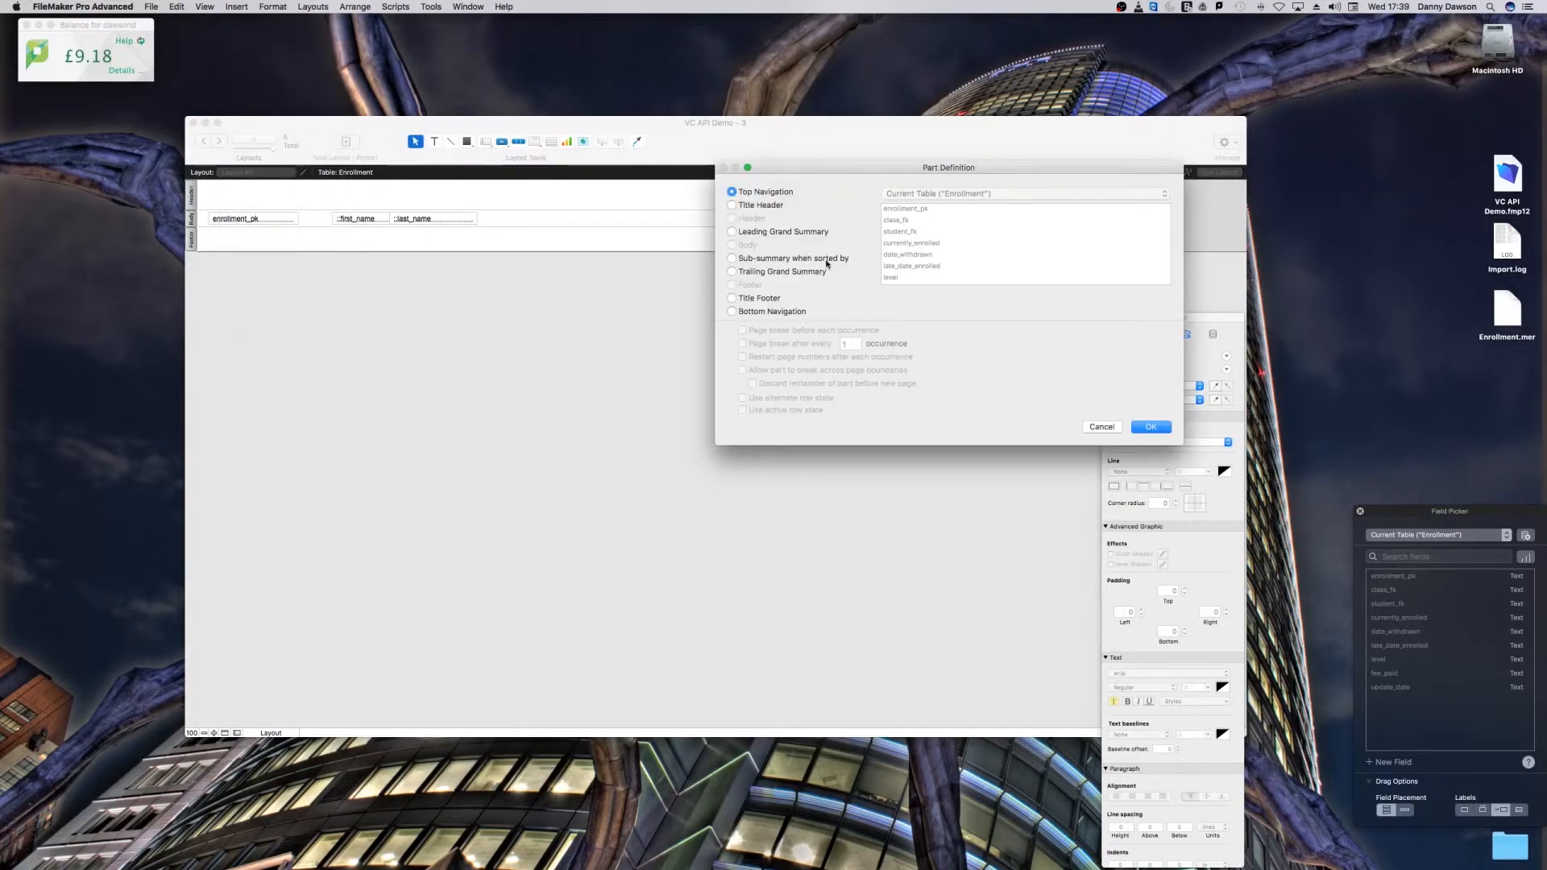
pyautogui.click(733, 259)
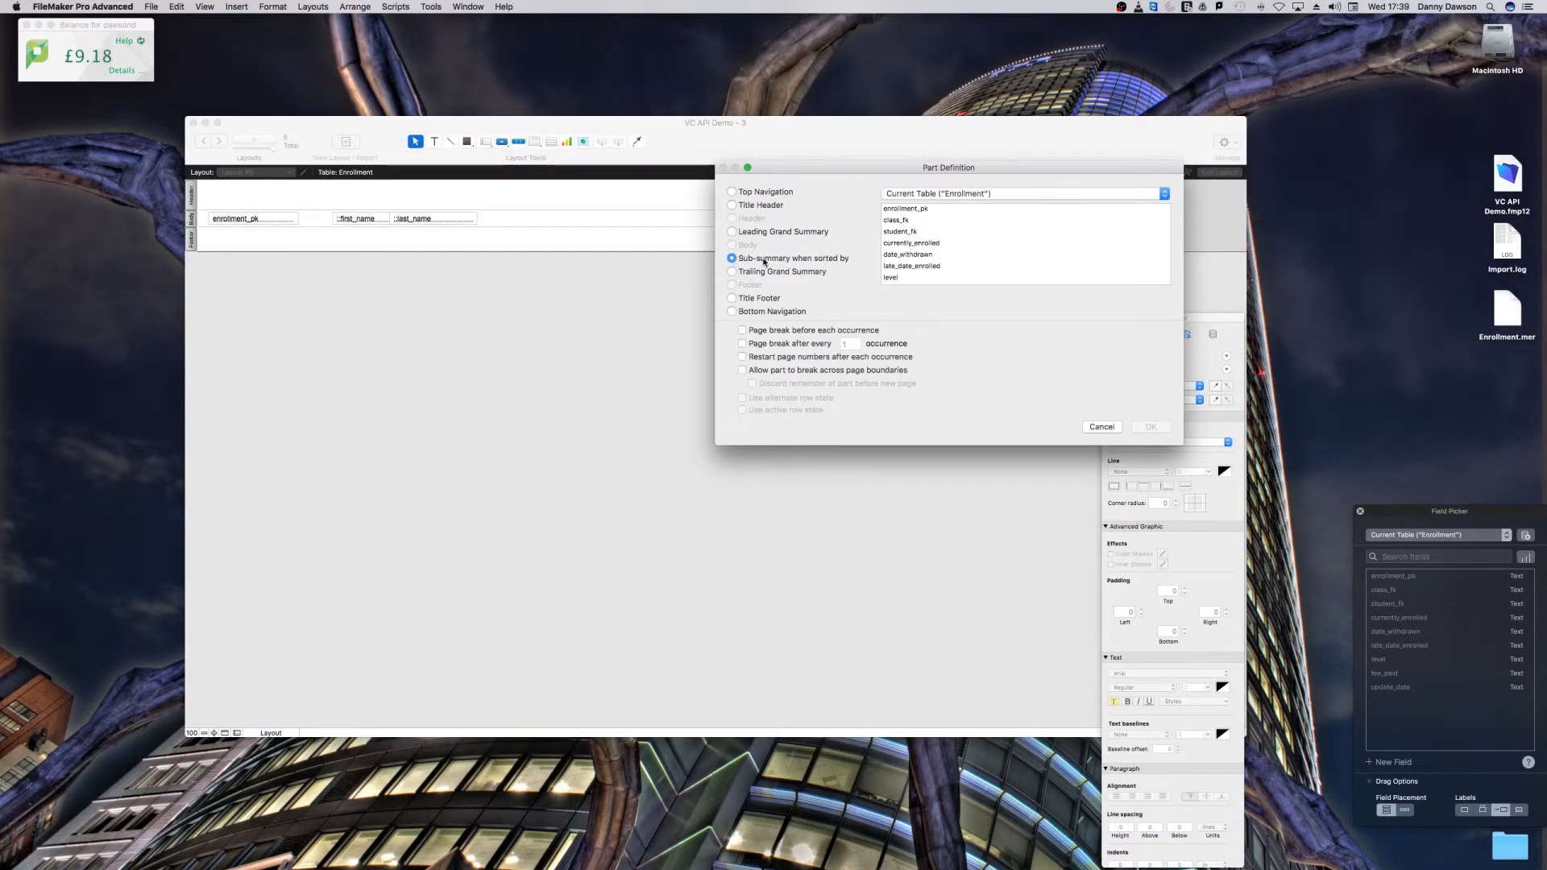
pyautogui.click(952, 195)
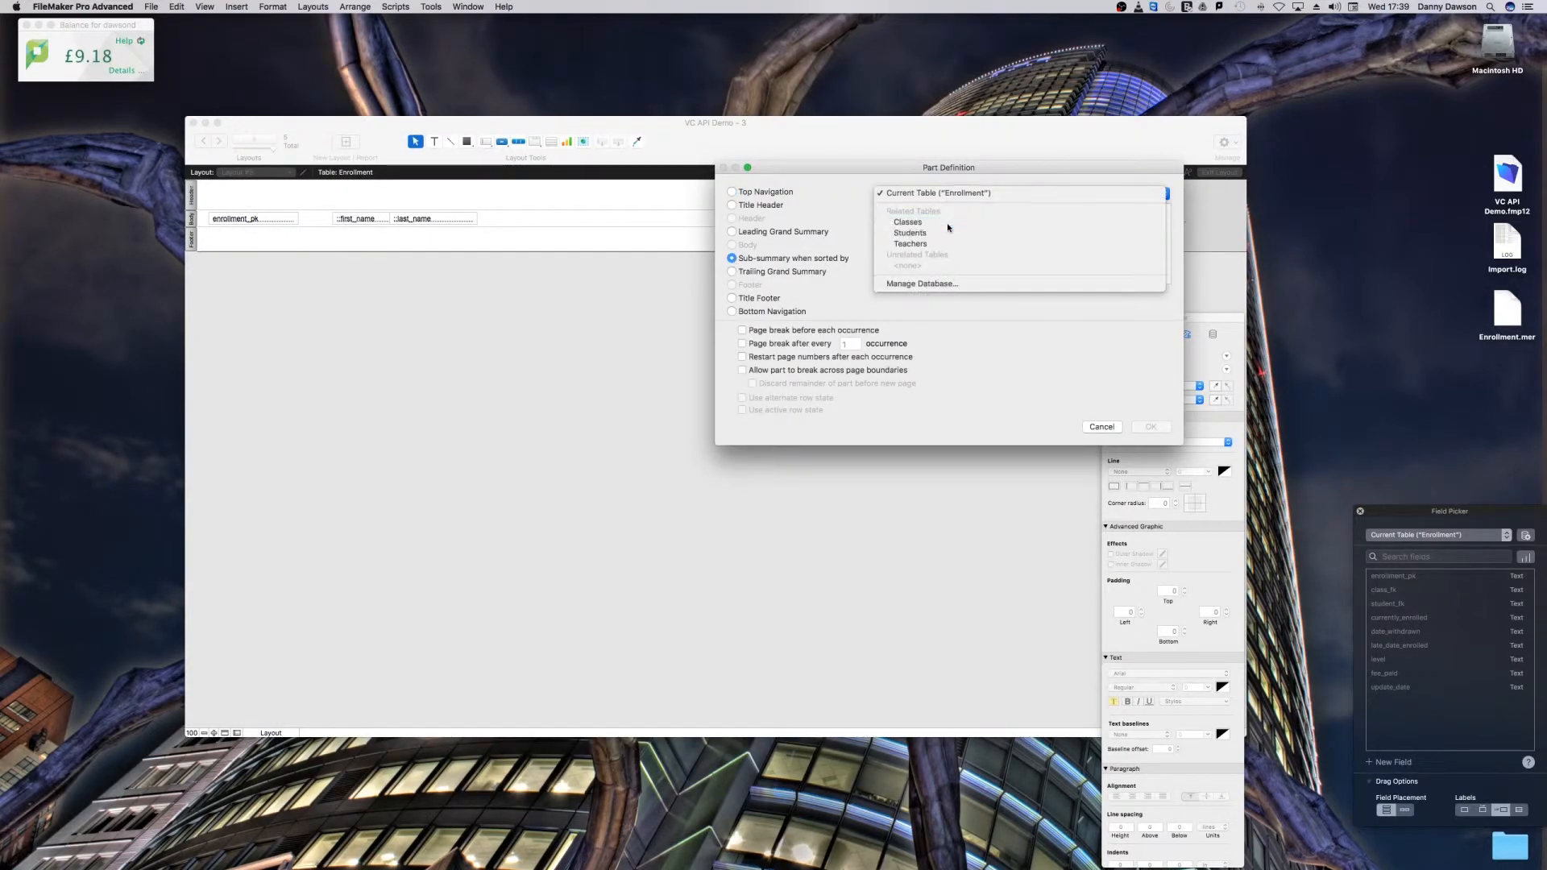
pyautogui.click(949, 224)
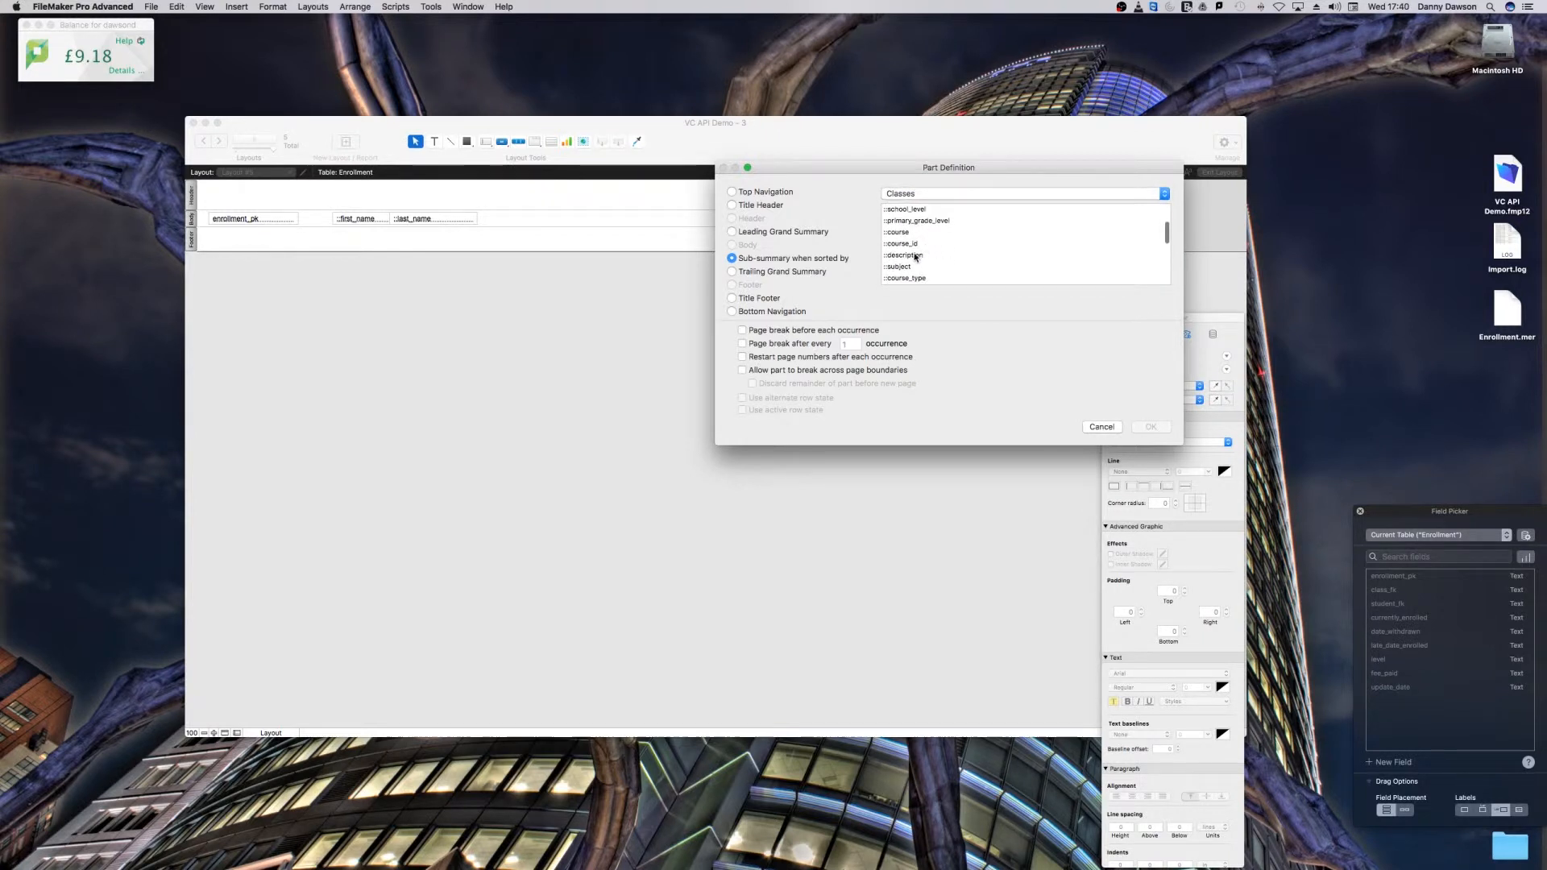
pyautogui.click(927, 245)
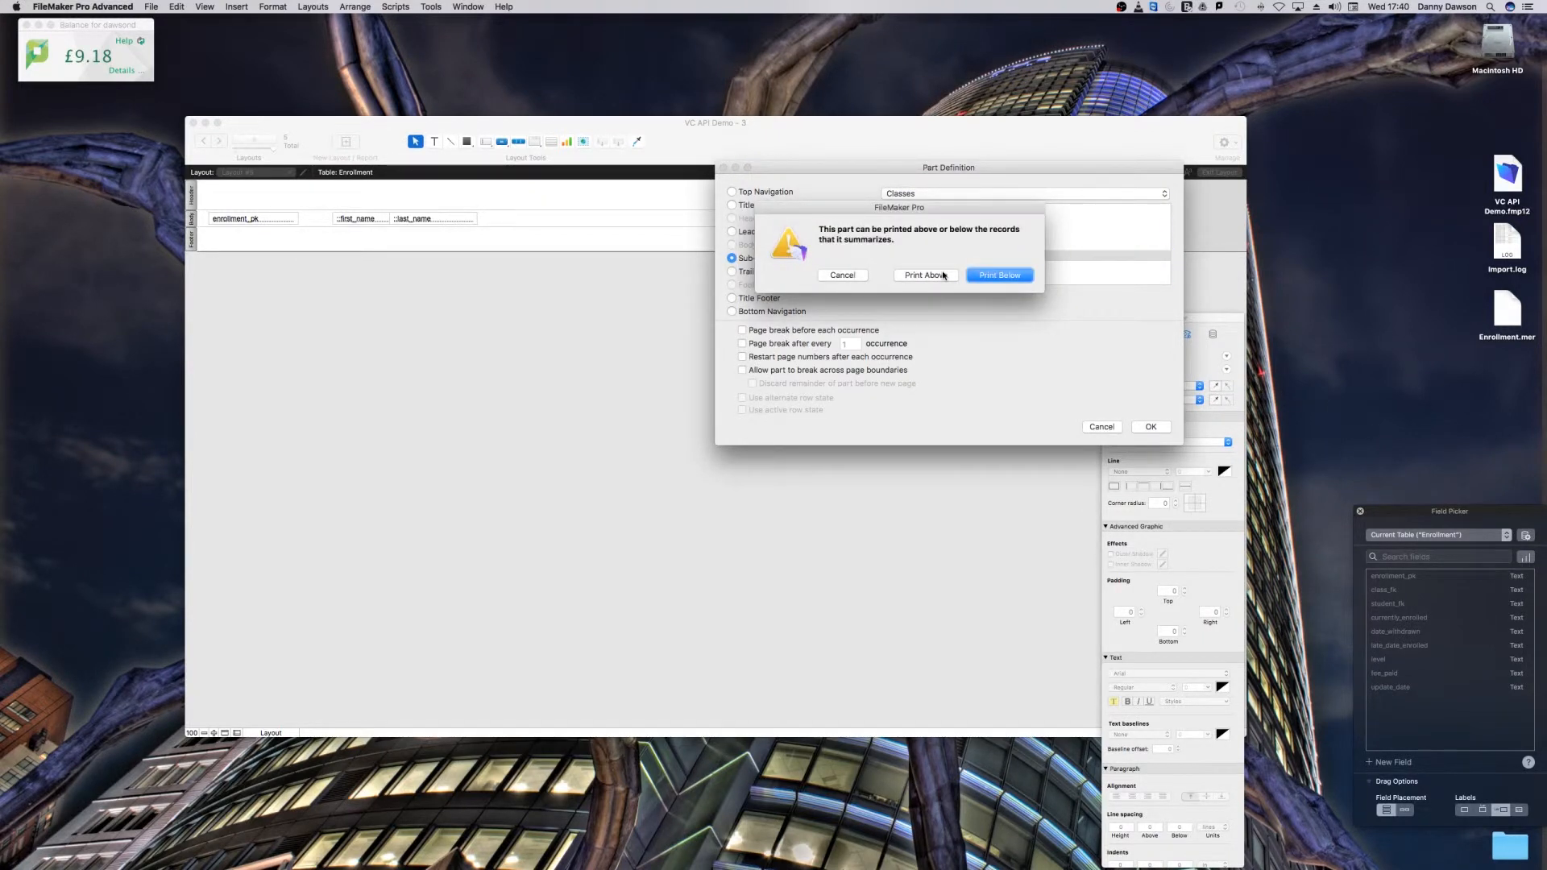
pyautogui.click(943, 274)
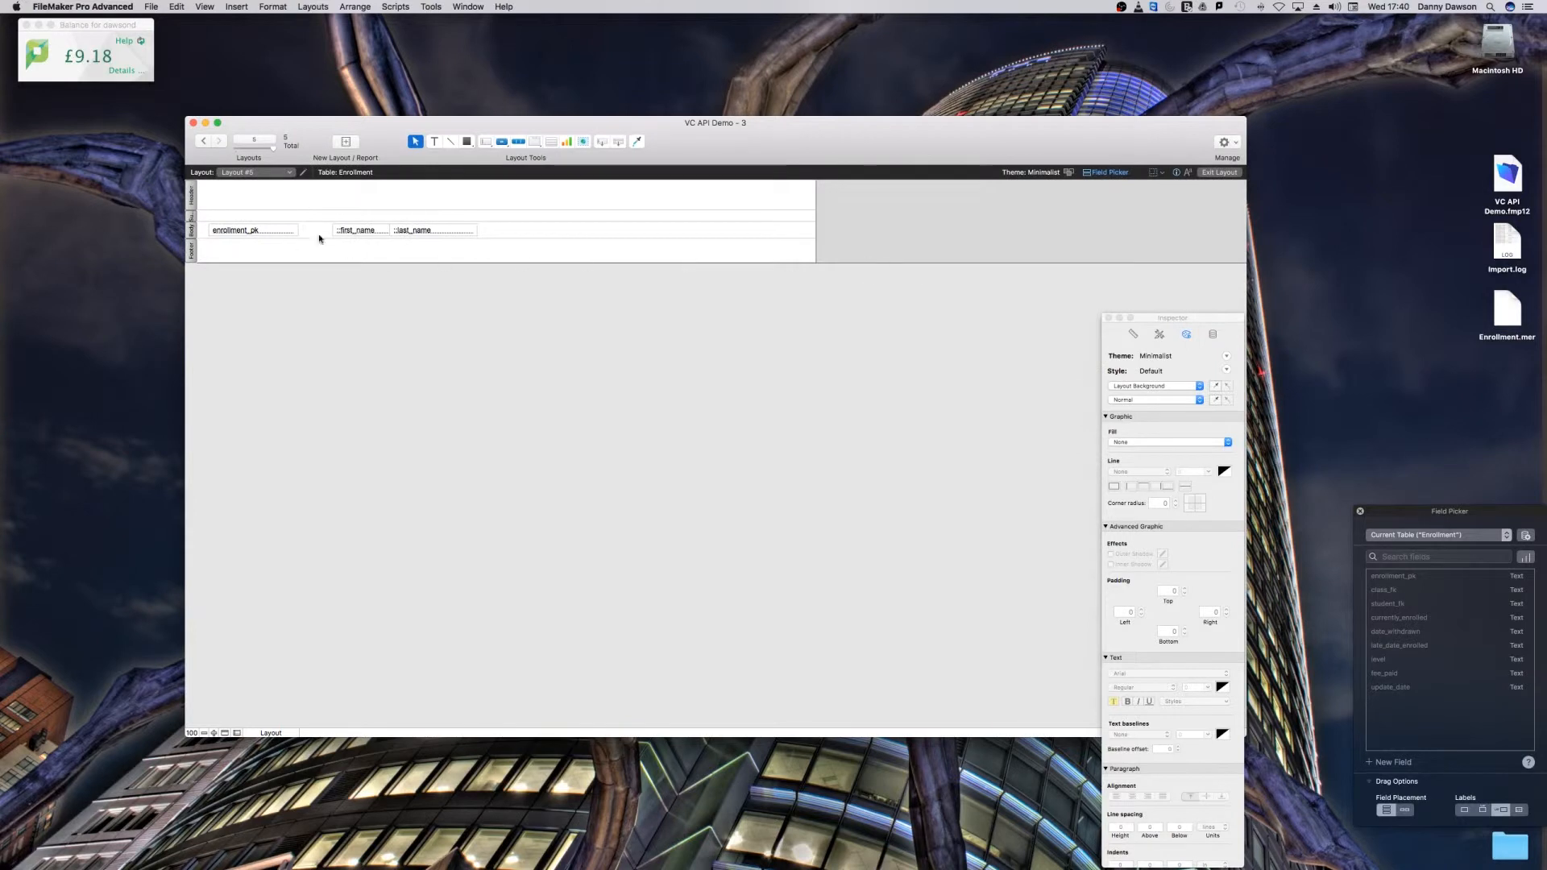
# Step: Make the sub-summary part slightly taller and place a copy of enrollment_pk in it, set to the Classes description field
pyautogui.moveTo(504, 223); pyautogui.dragTo(505, 227)
pyautogui.click(274, 231)
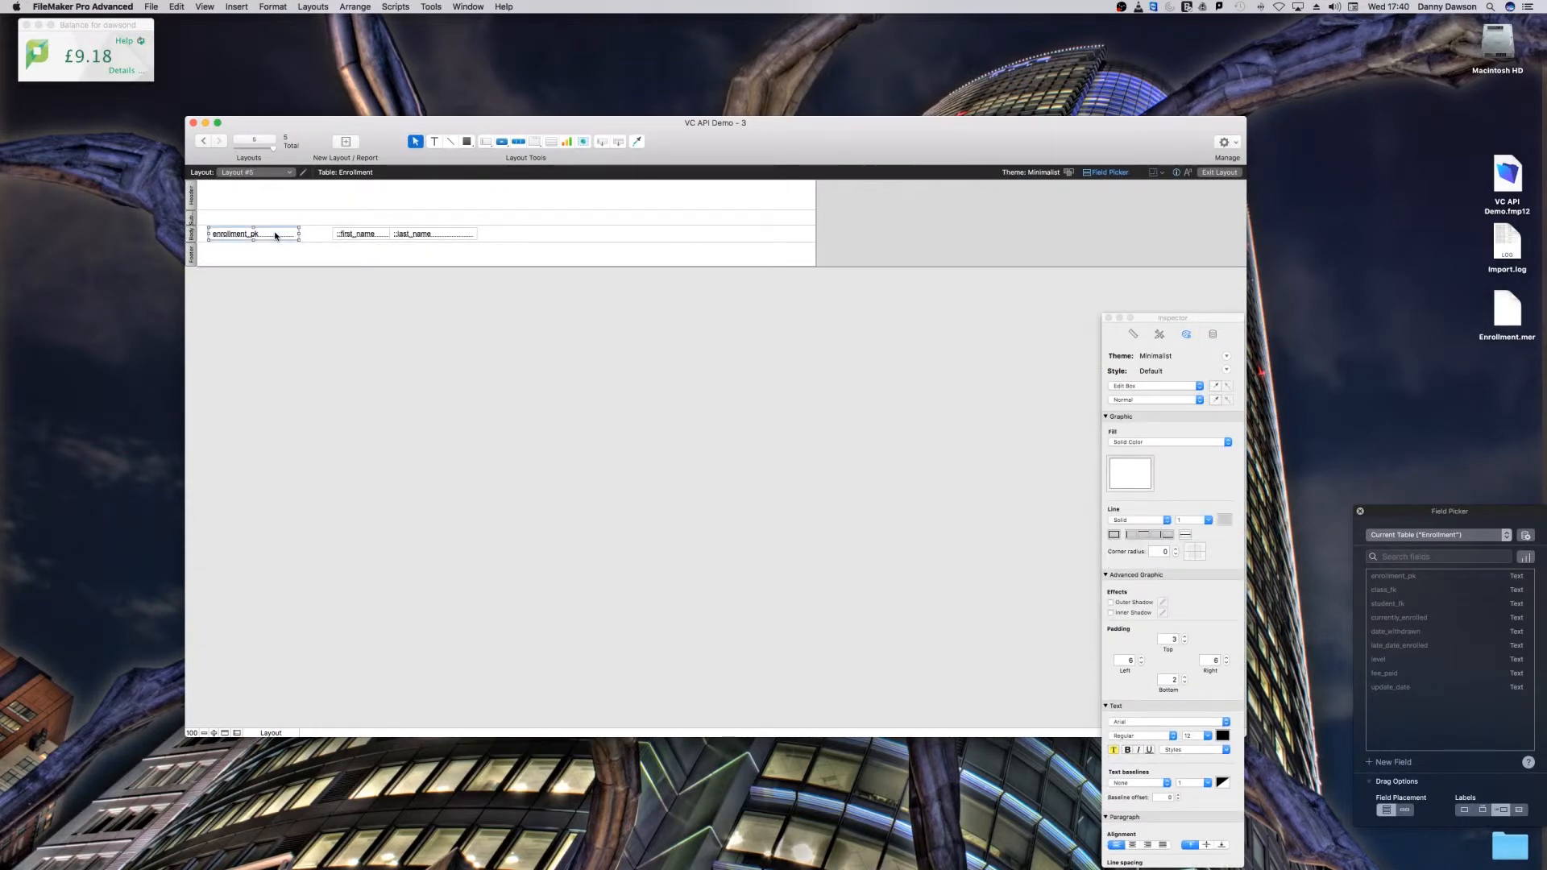
pyautogui.moveTo(274, 230); pyautogui.dragTo(270, 216)
pyautogui.doubleClick(271, 216)
pyautogui.click(580, 302)
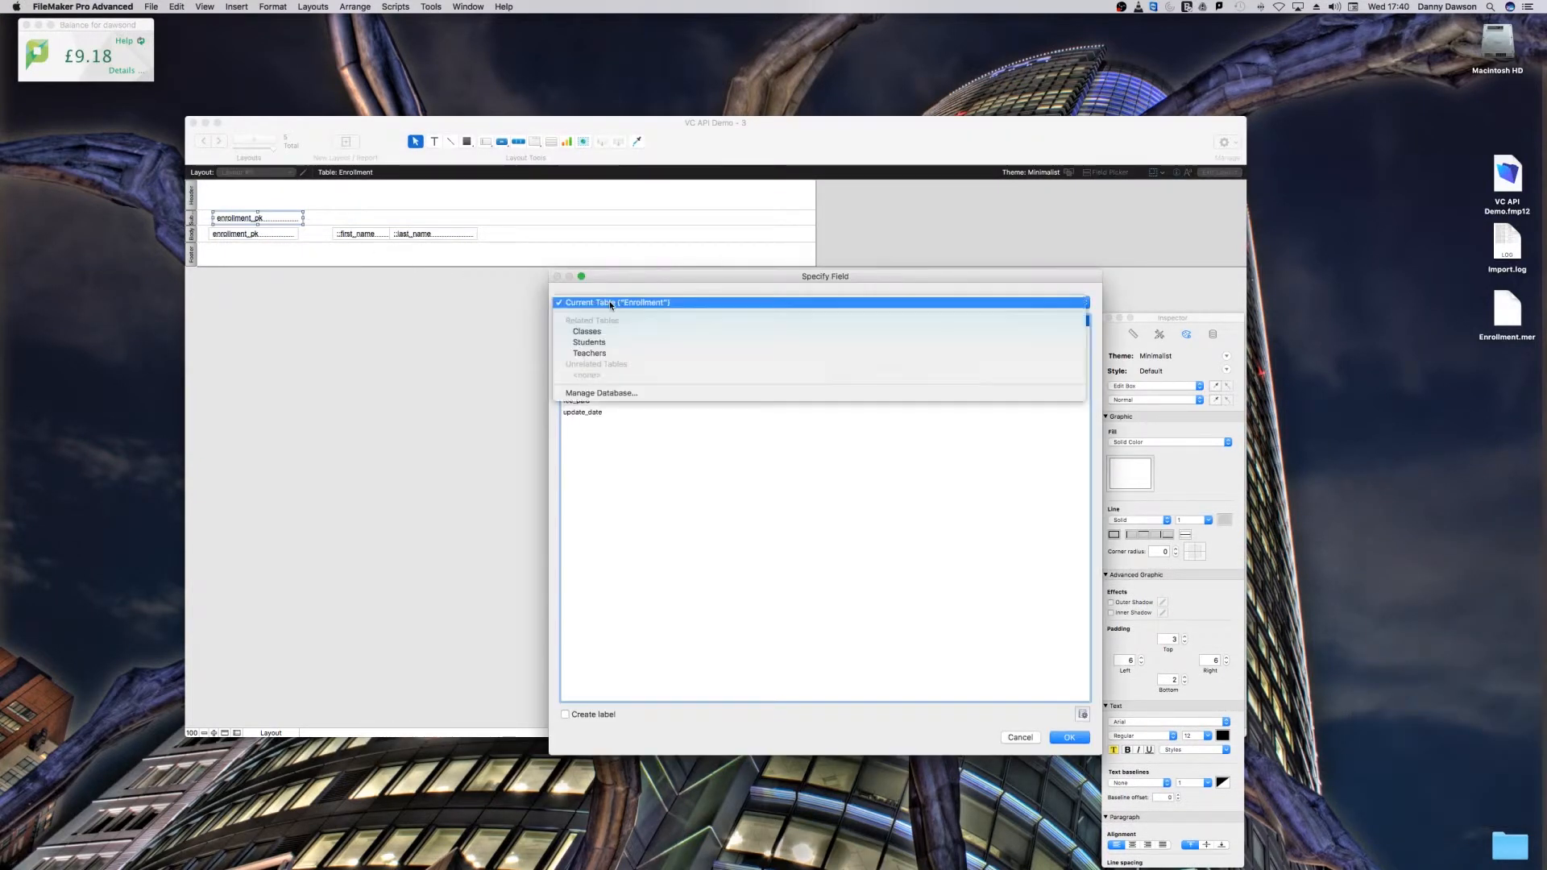
pyautogui.click(597, 331)
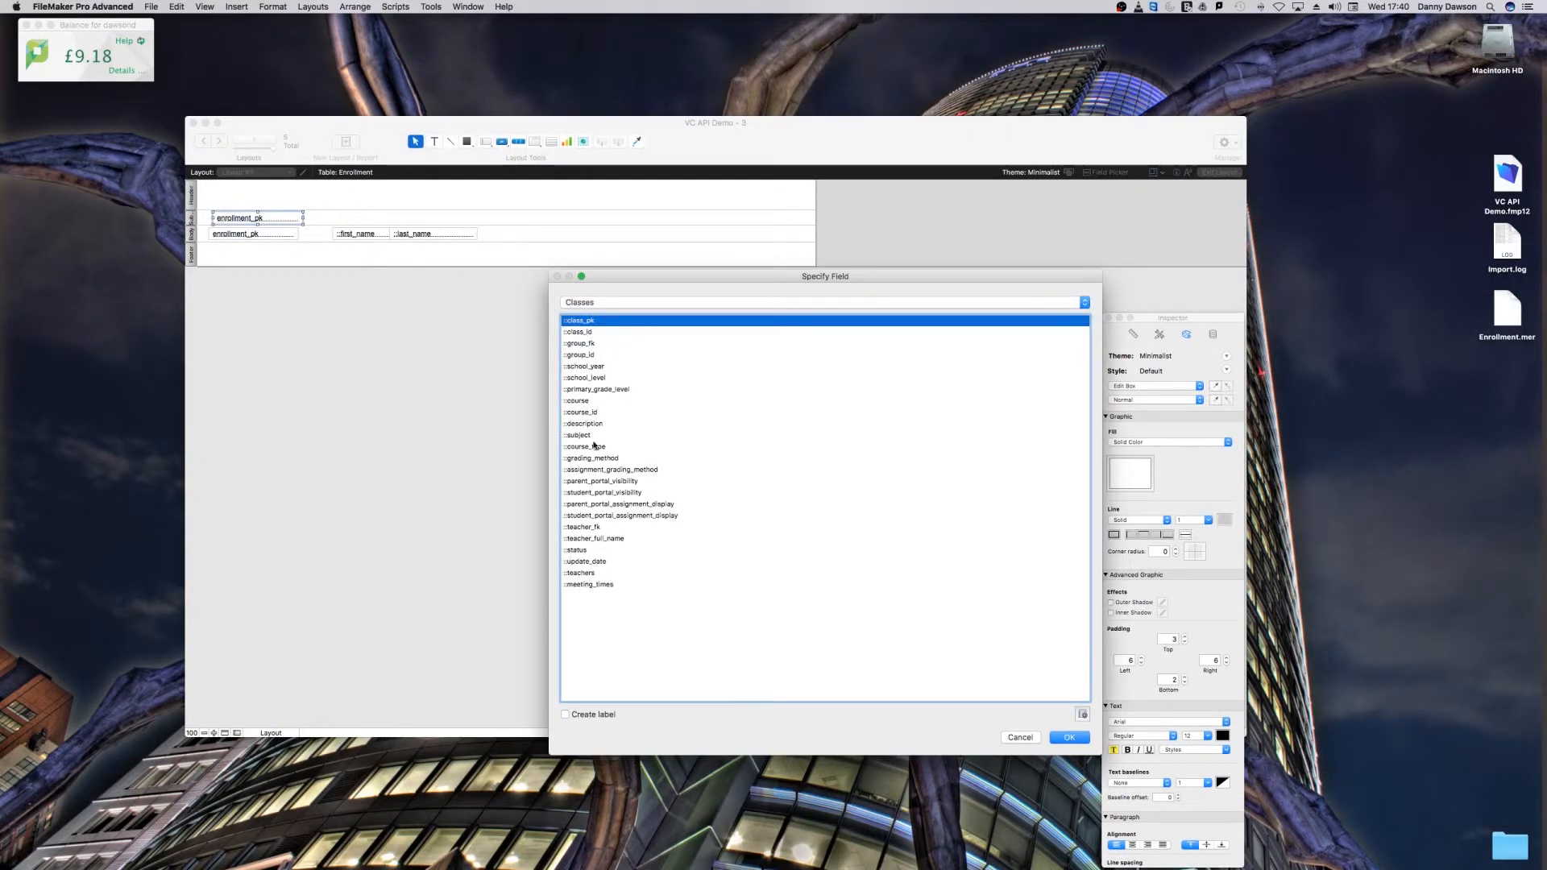
pyautogui.doubleClick(595, 424)
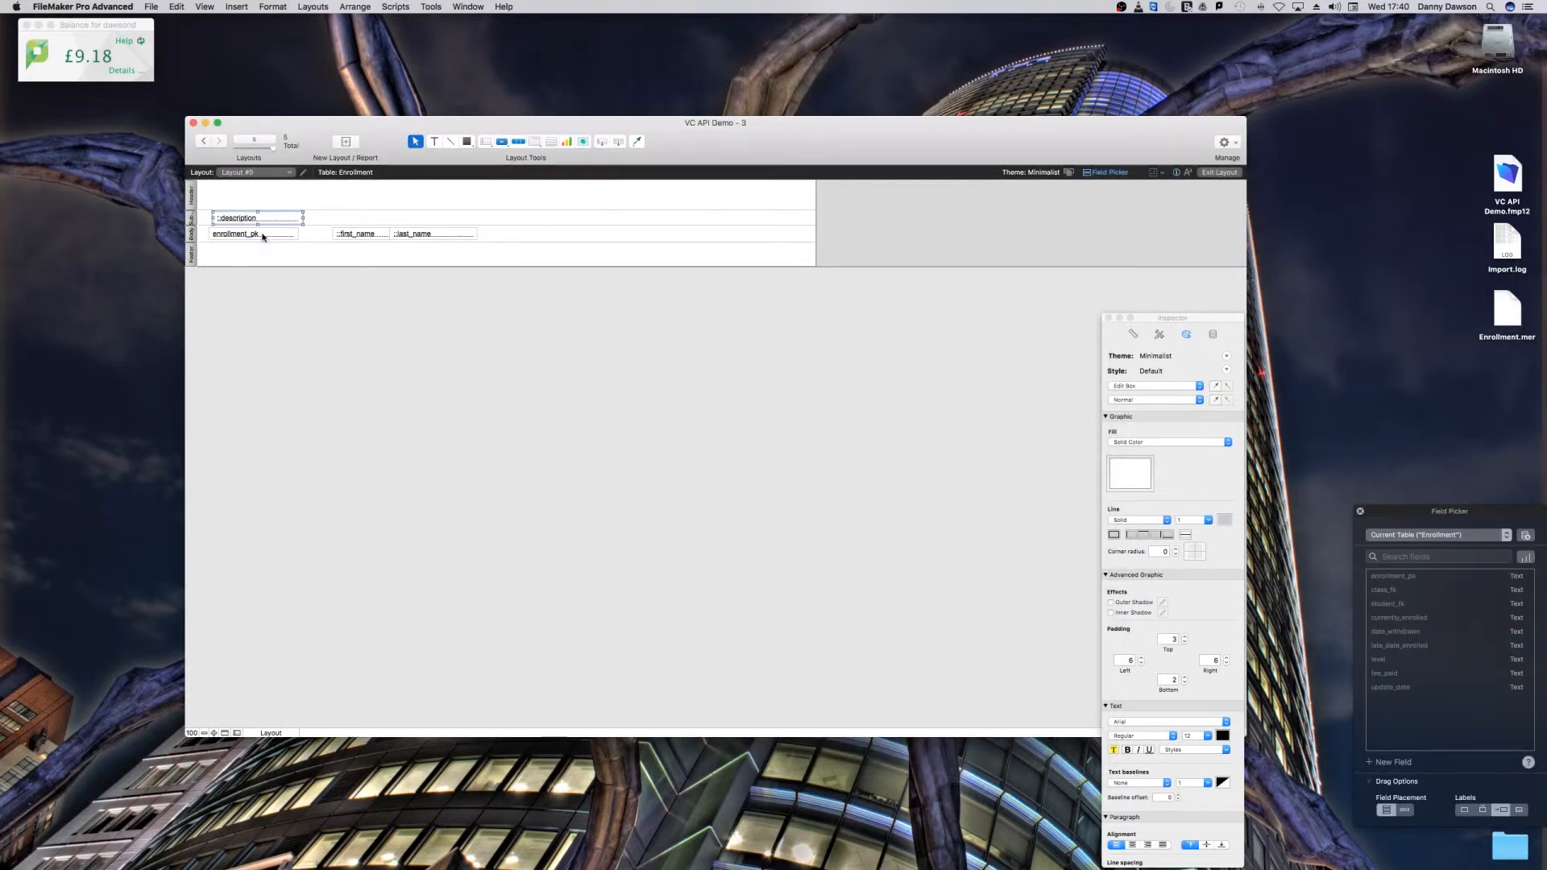
# Step: Indent the body's enrollment_pk field and widen the description field above it, checking both in Preview mode
pyautogui.moveTo(266, 234); pyautogui.dragTo(324, 218)
pyautogui.click(300, 219)
pyautogui.click(271, 733)
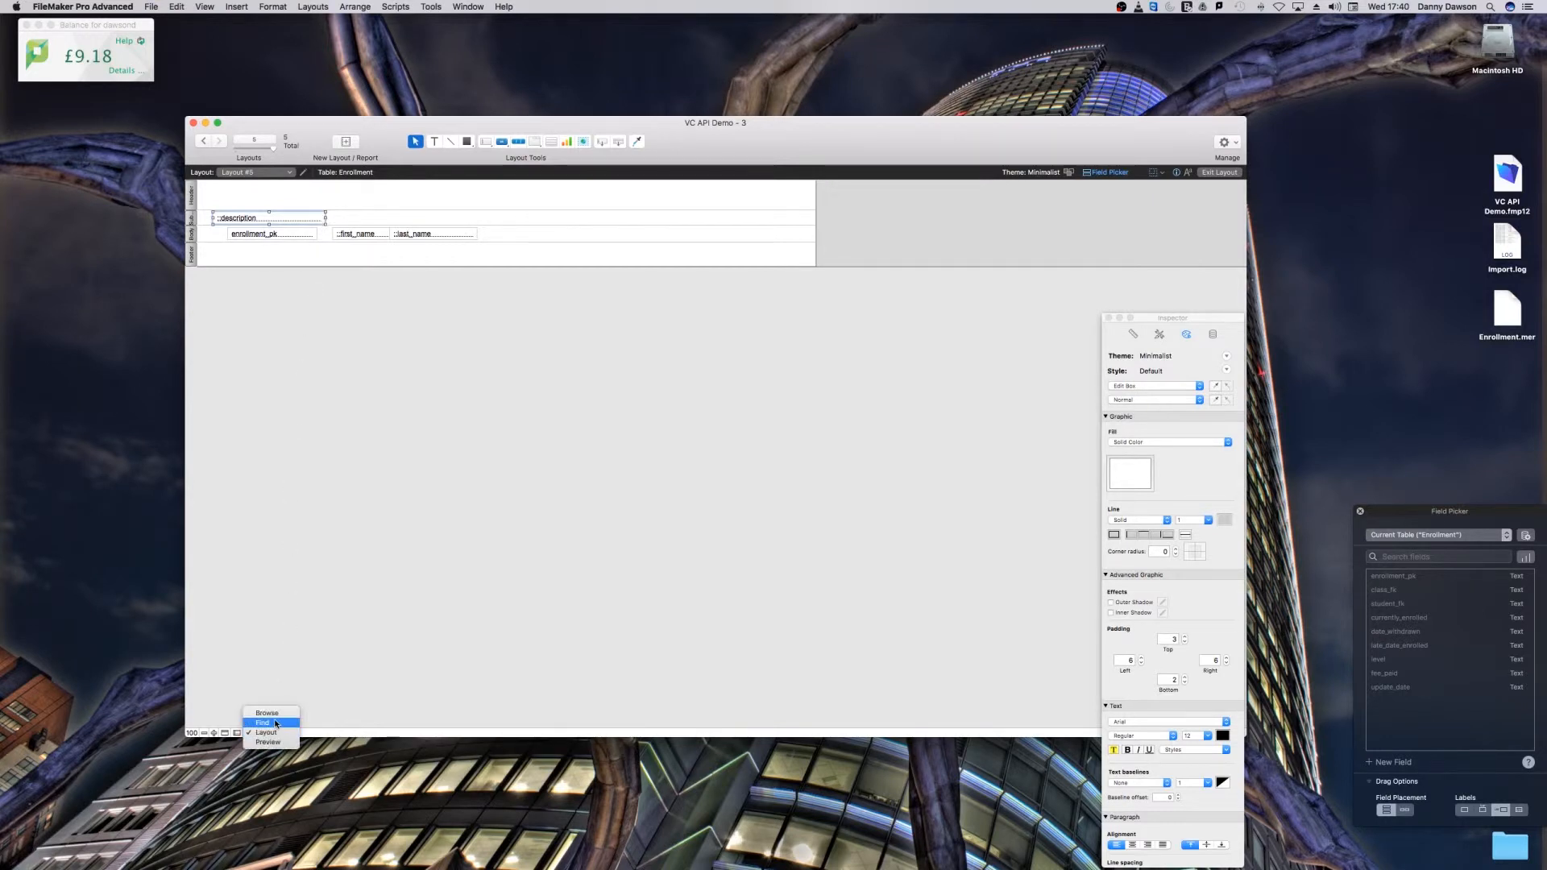
pyautogui.click(268, 743)
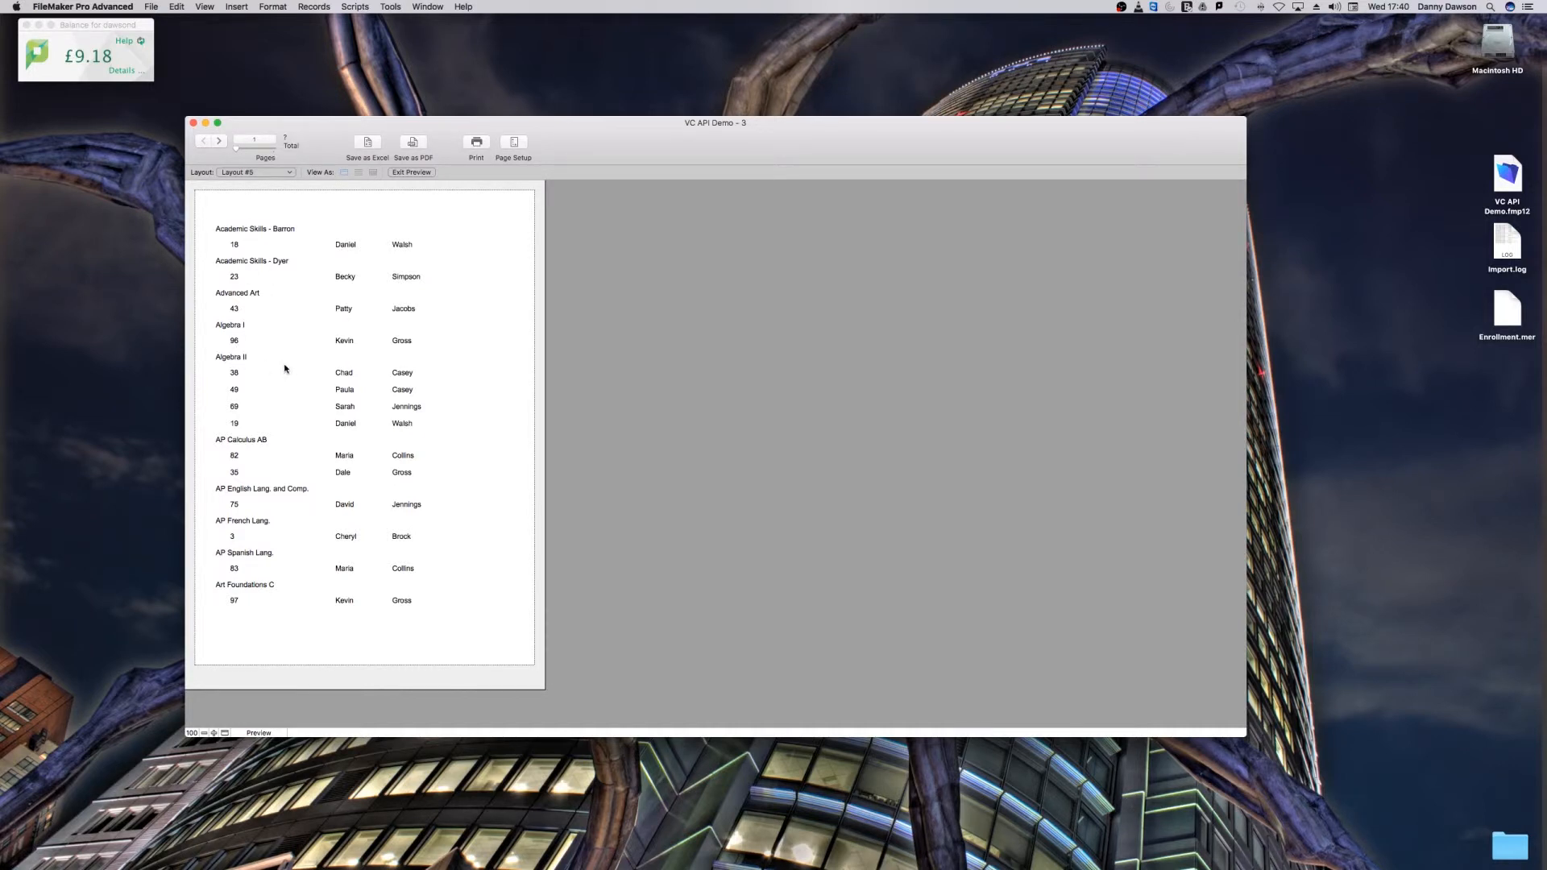
# Step: Give the leading sub-summary part a light grey solid fill in Layout mode
pyautogui.press('super+l')
pyautogui.click(196, 218)
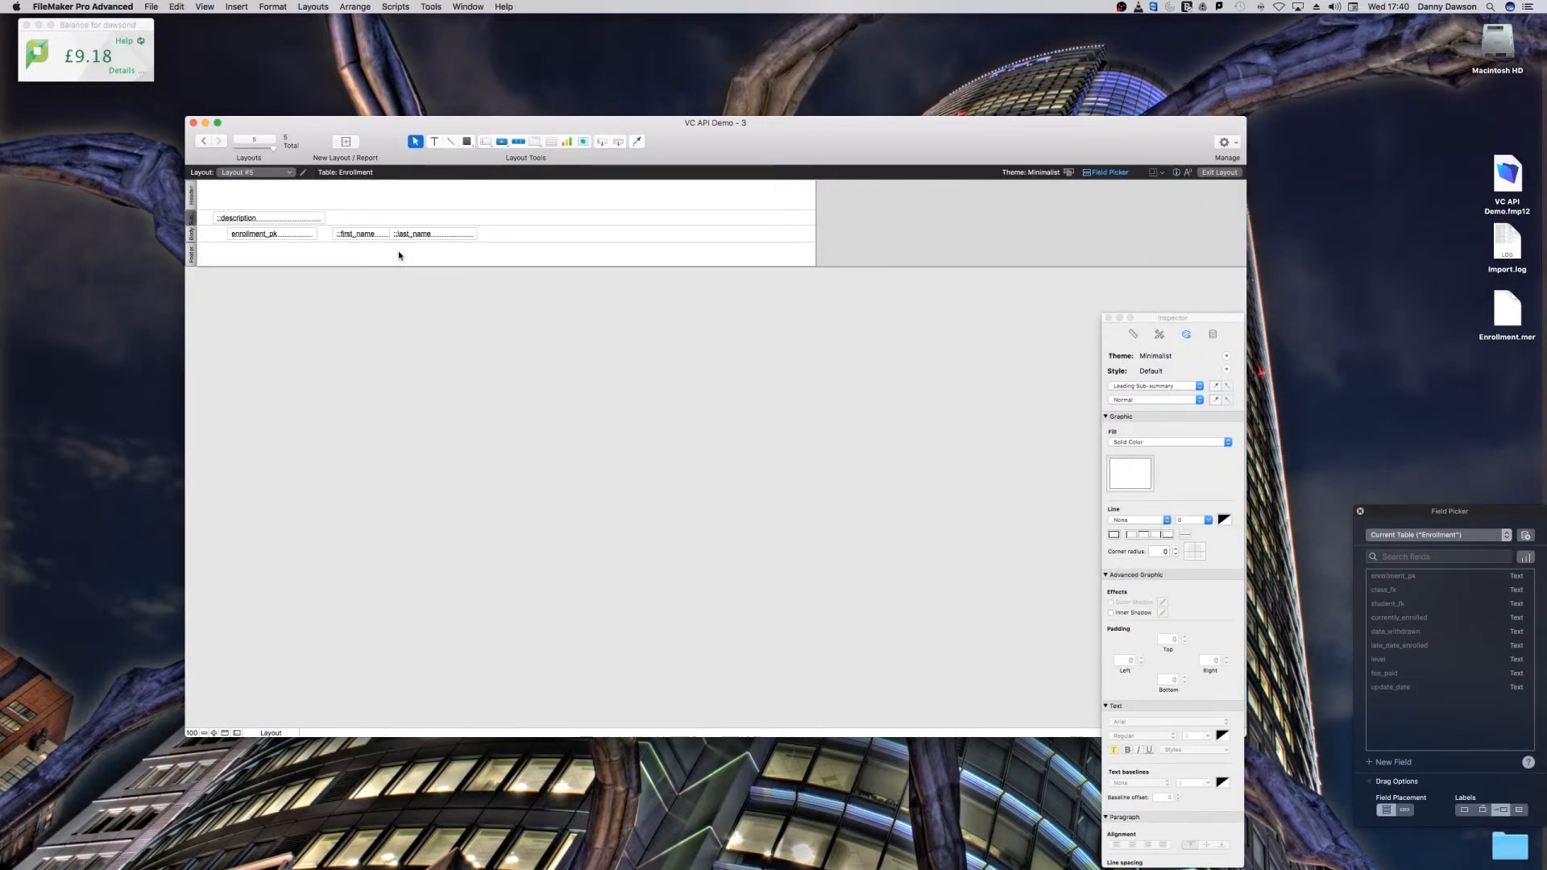
pyautogui.click(1134, 443)
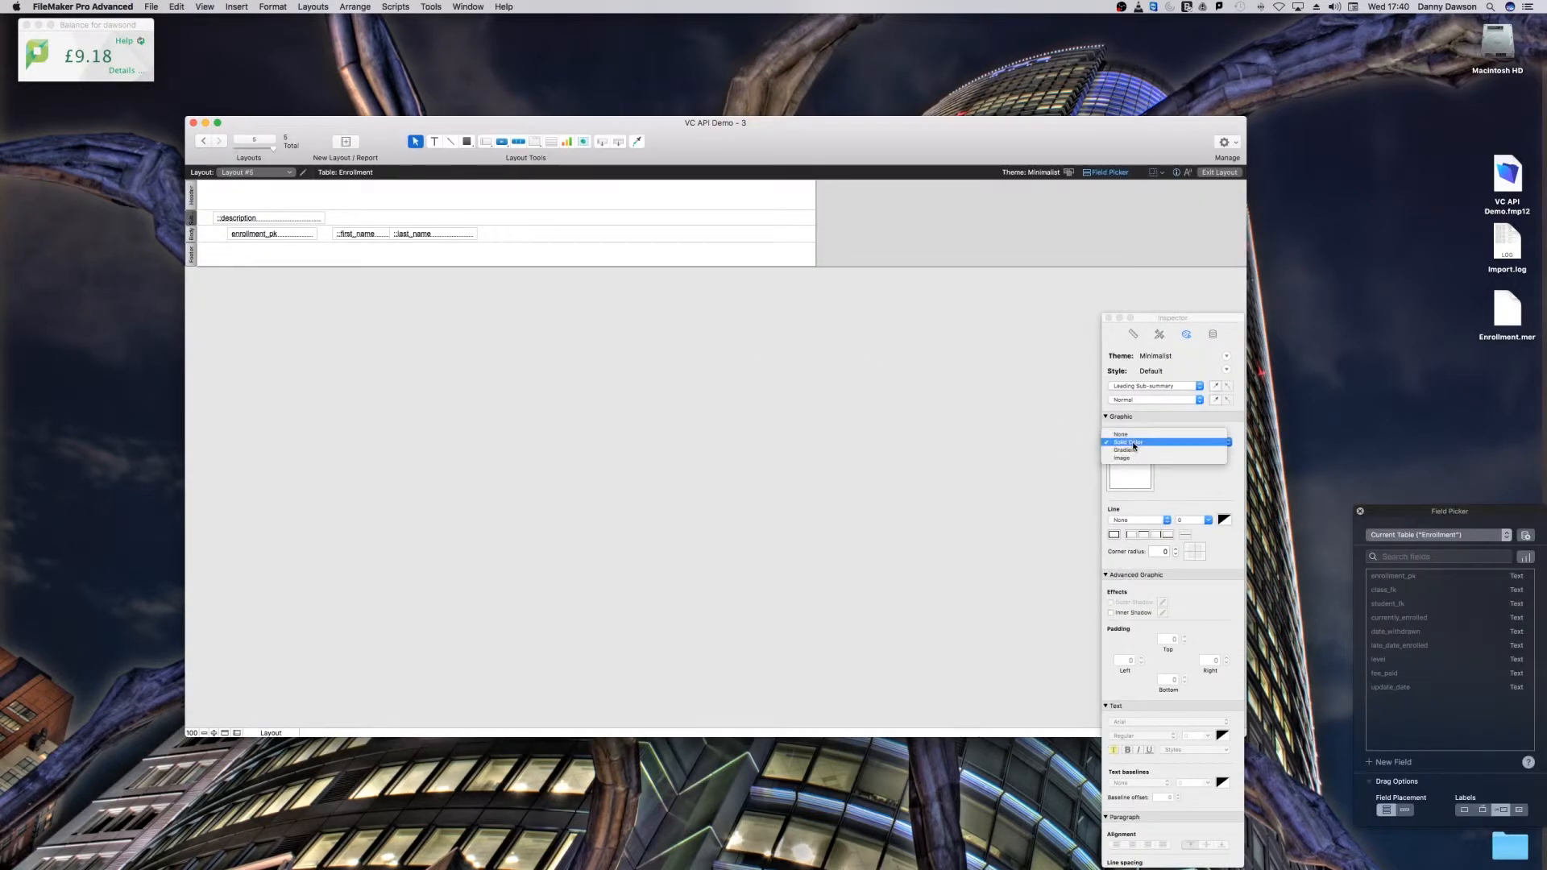
pyautogui.click(1130, 442)
pyautogui.click(1130, 473)
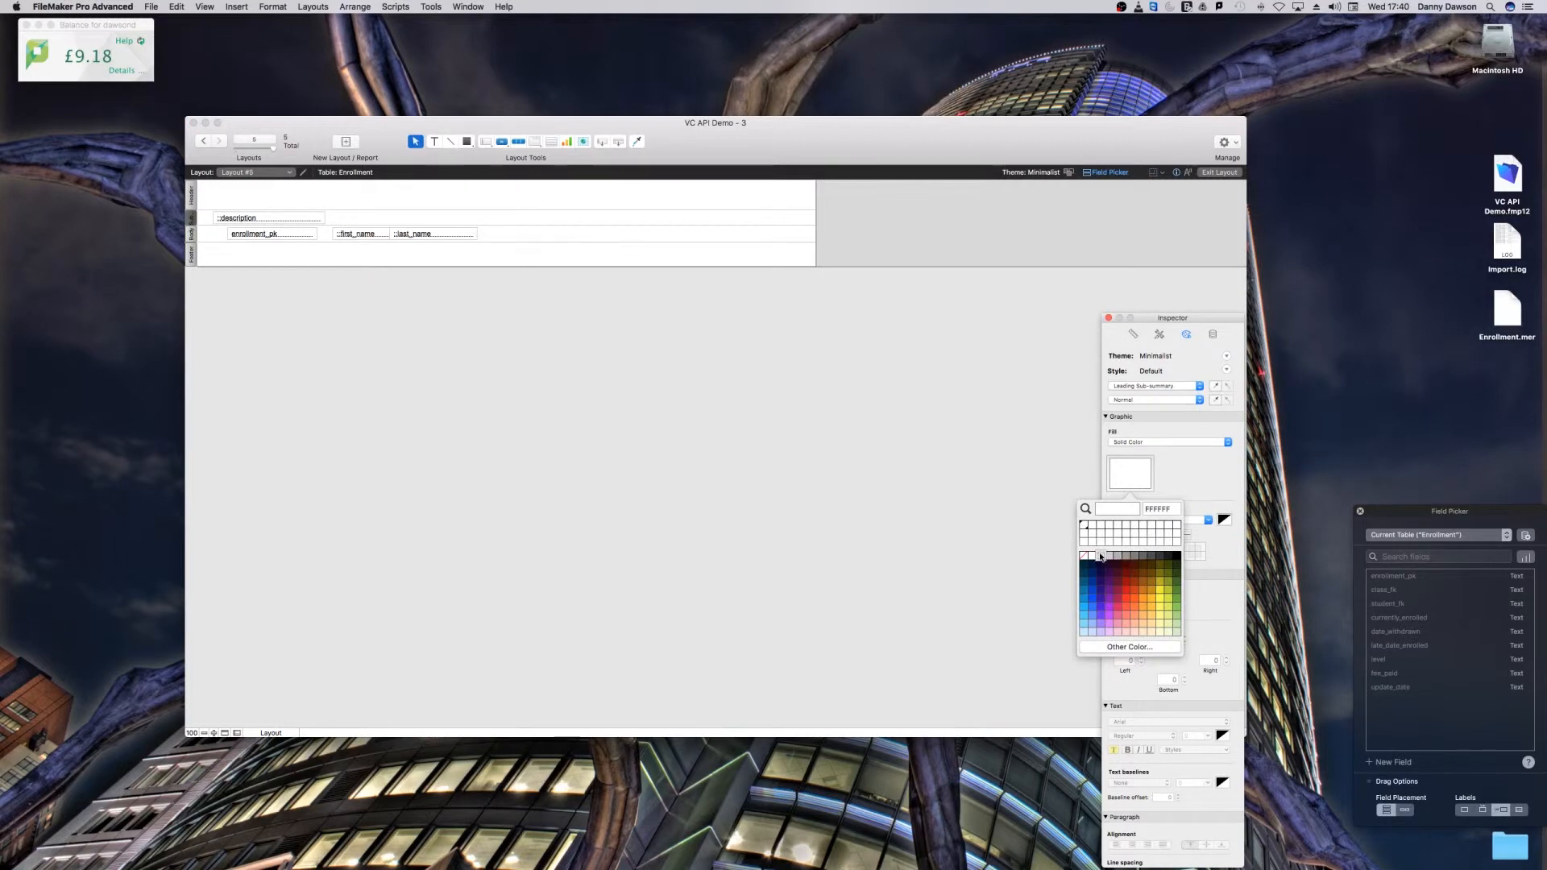
pyautogui.click(1100, 556)
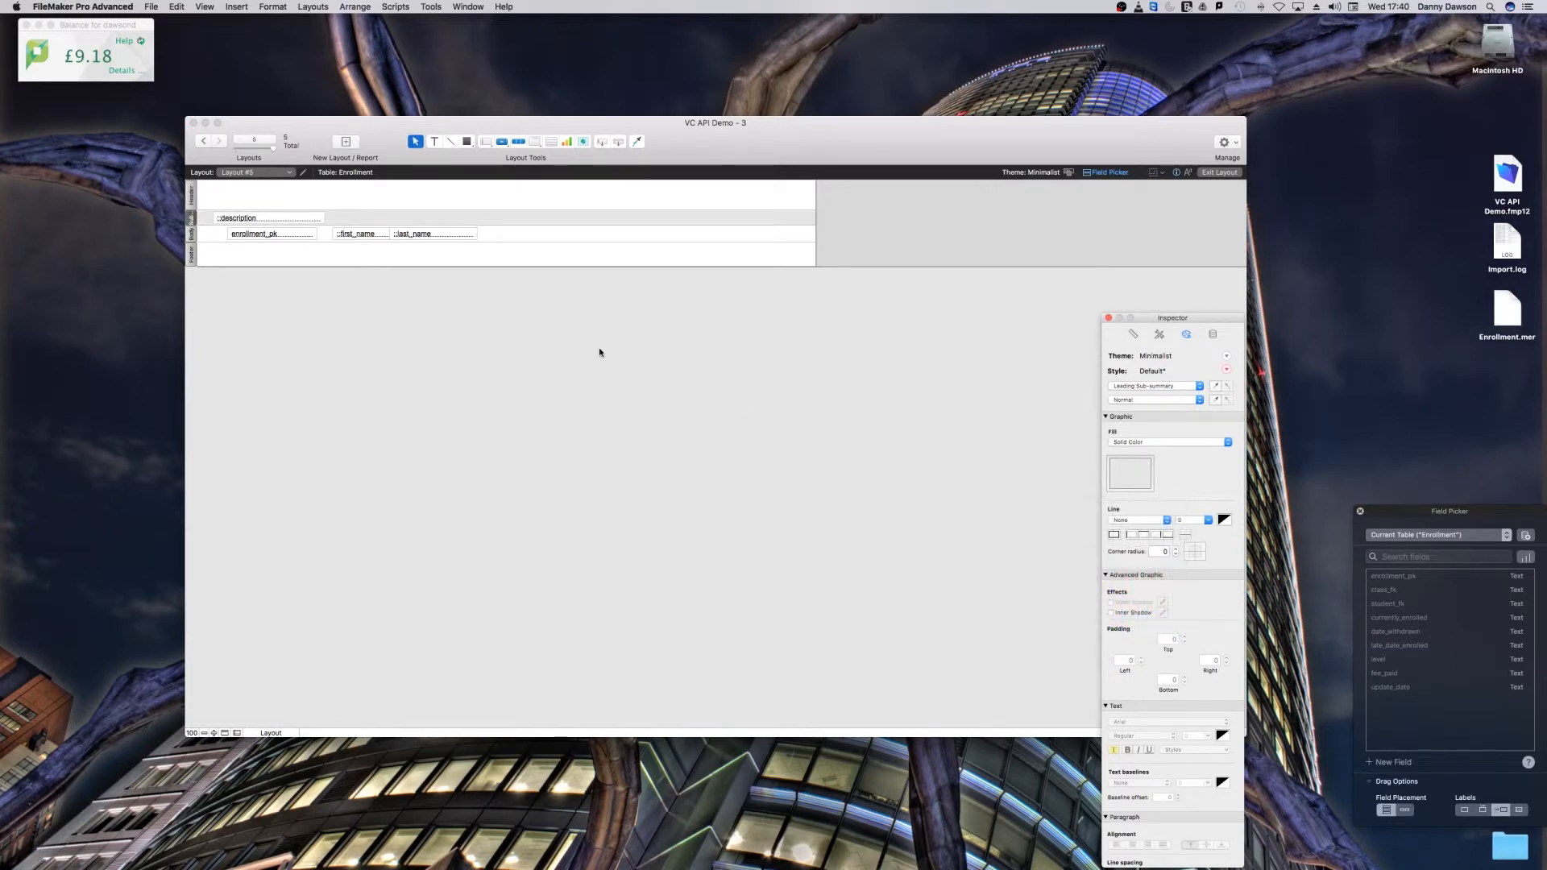
# Step: Set the description field's fill to None and preview the grouped list
pyautogui.click(289, 218)
pyautogui.click(1143, 442)
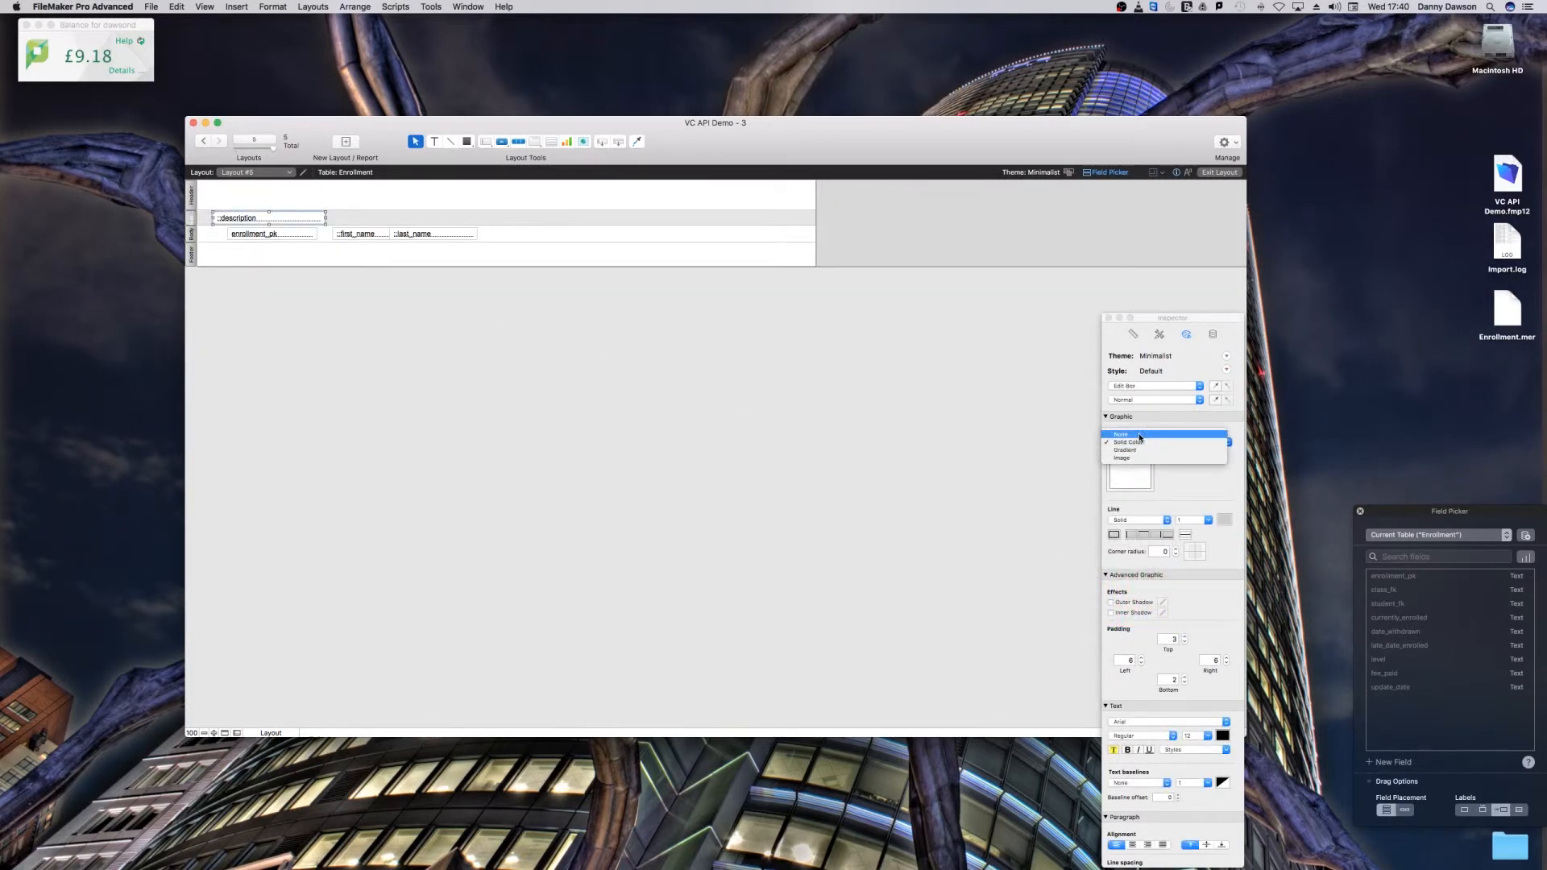
pyautogui.click(1124, 435)
pyautogui.press('super+u')
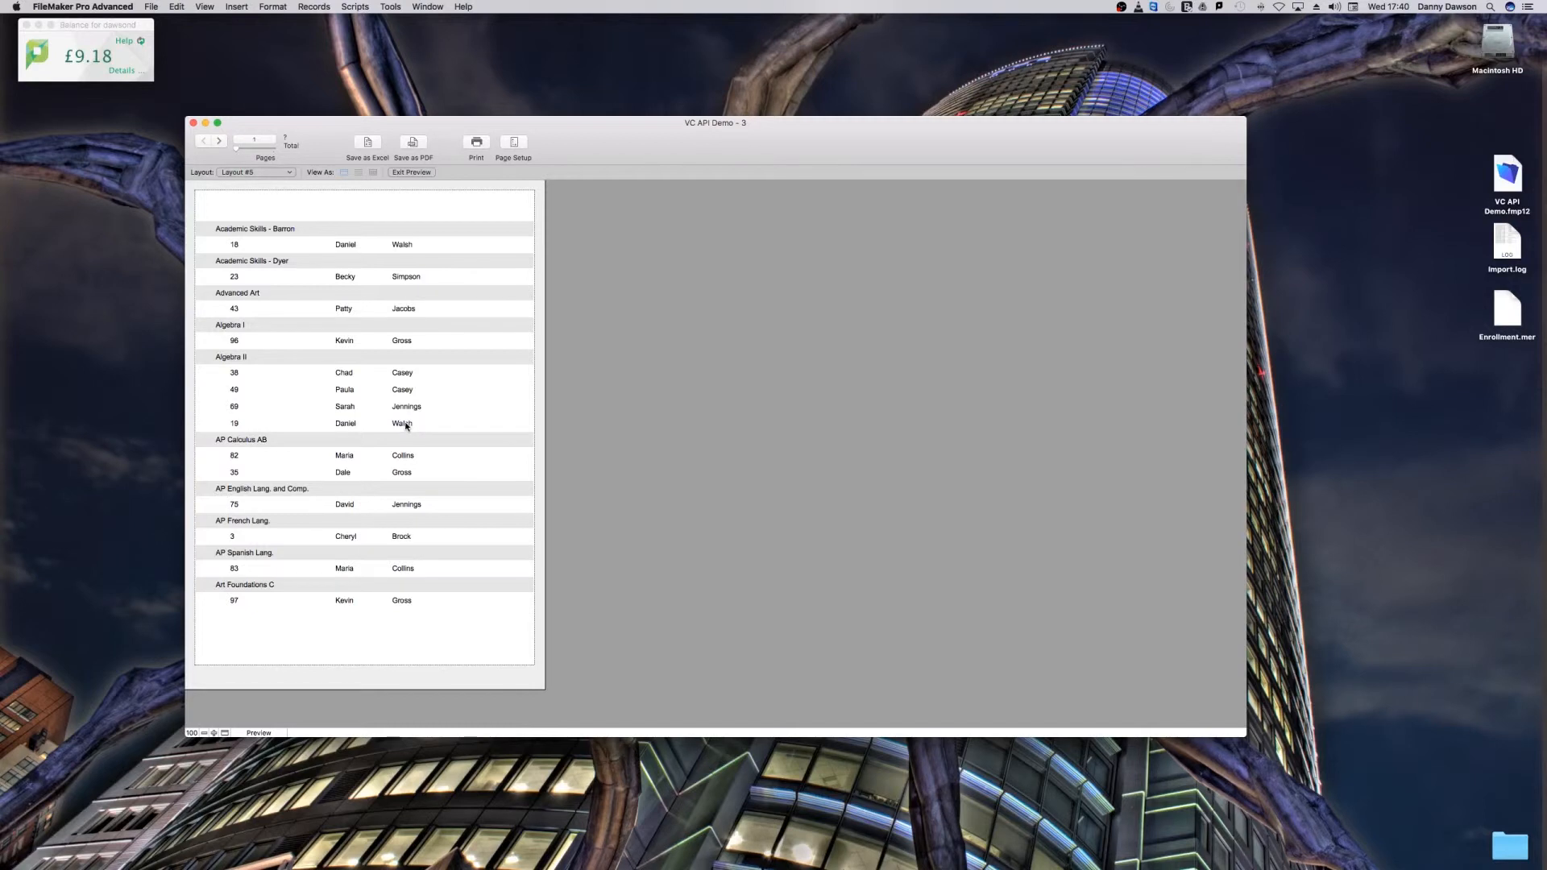
# Step: Insert a second sub-summary part sorted by the Classes description field and print it below the records
pyautogui.press('super+l')
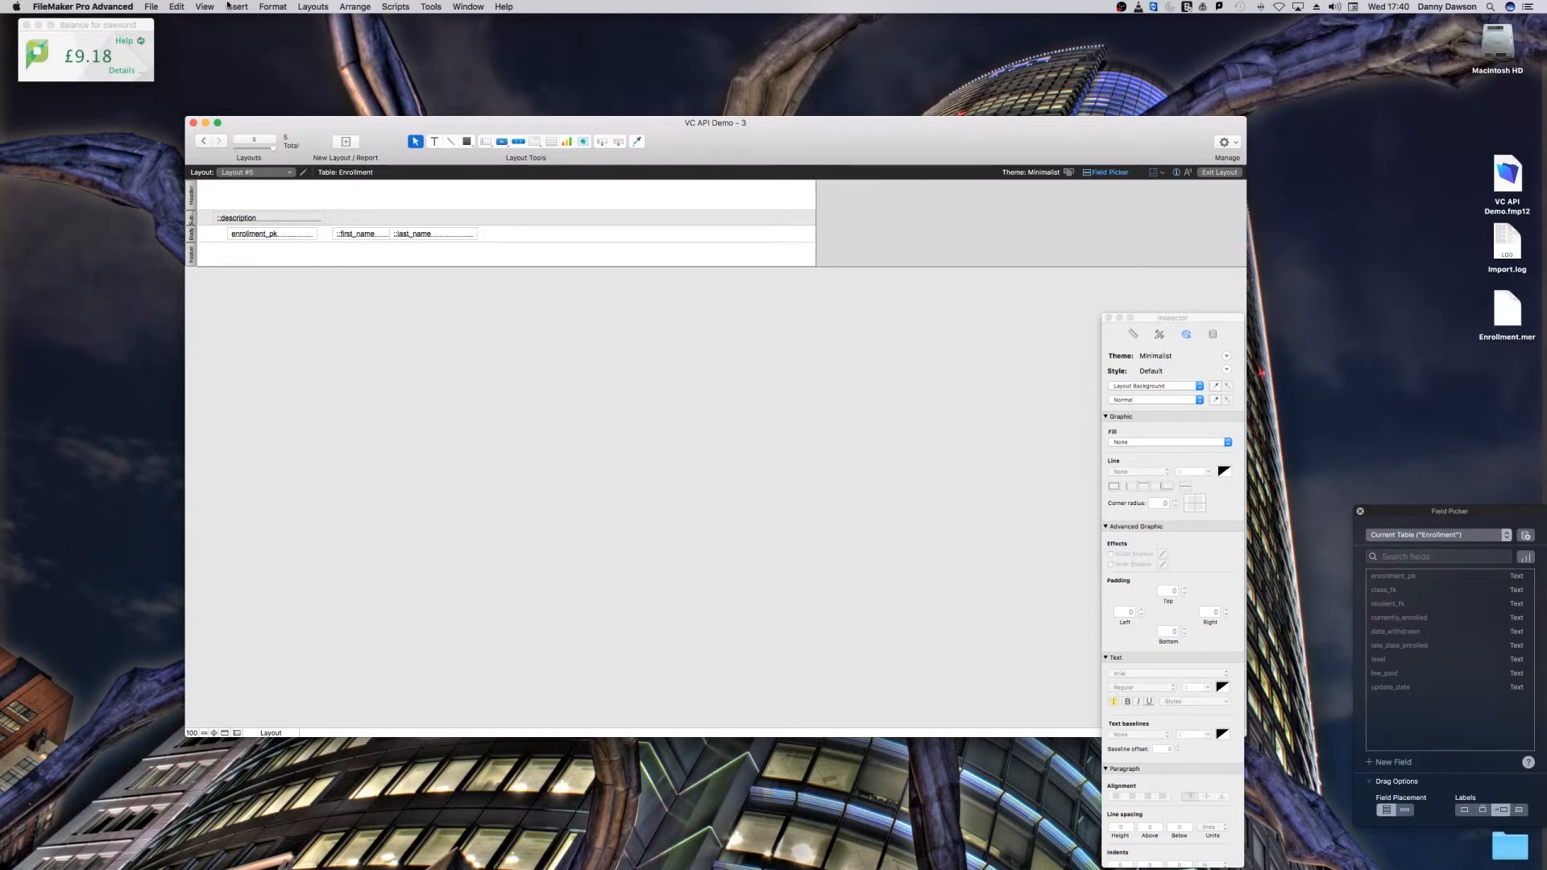
pyautogui.click(271, 7)
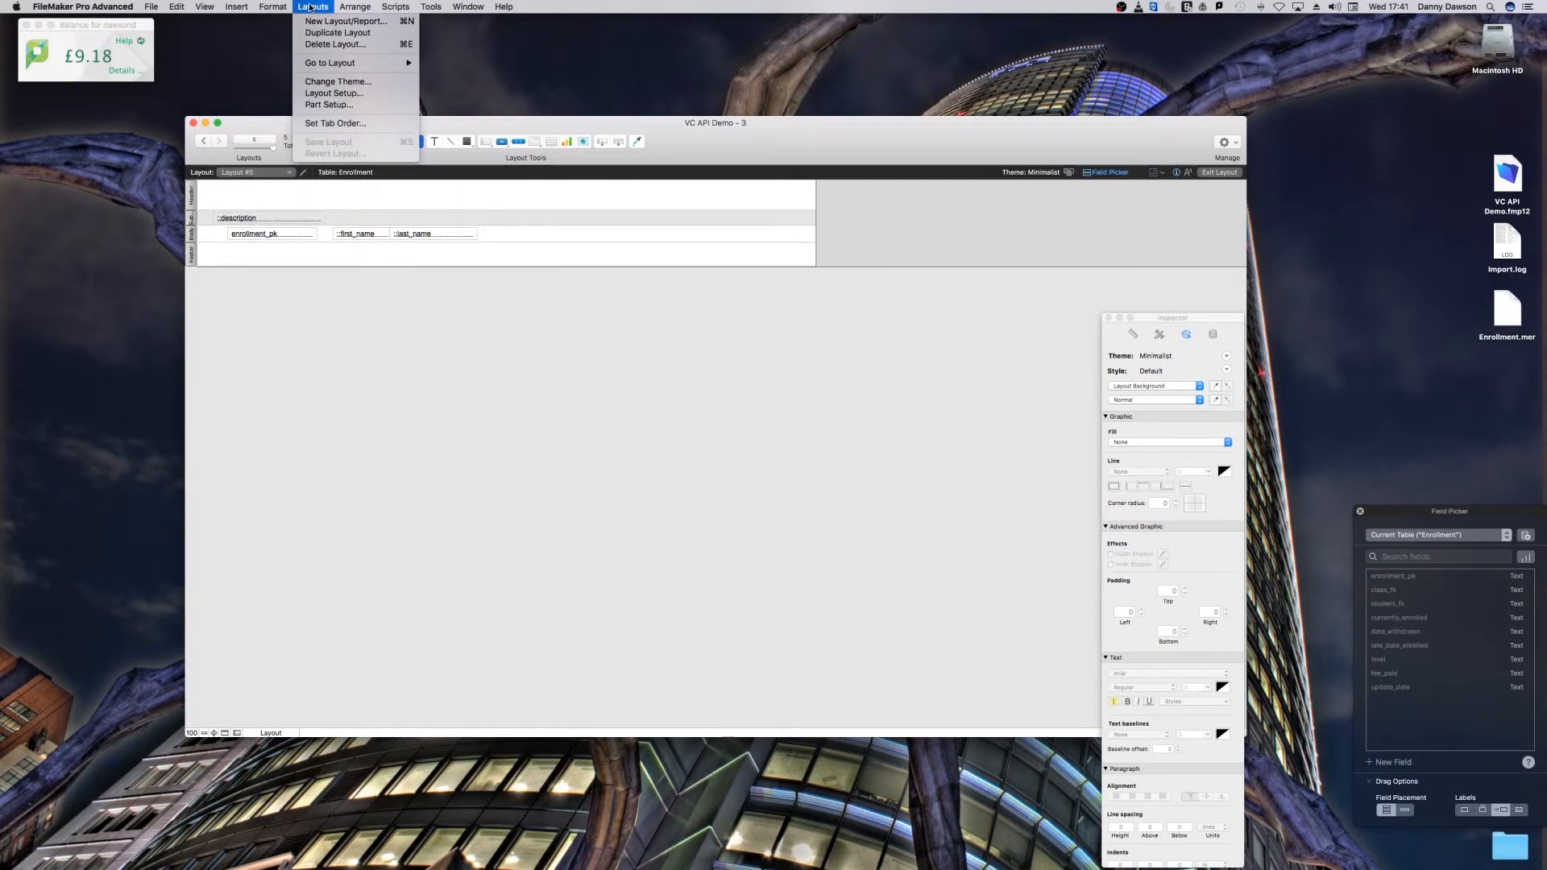
pyautogui.moveTo(236, 6)
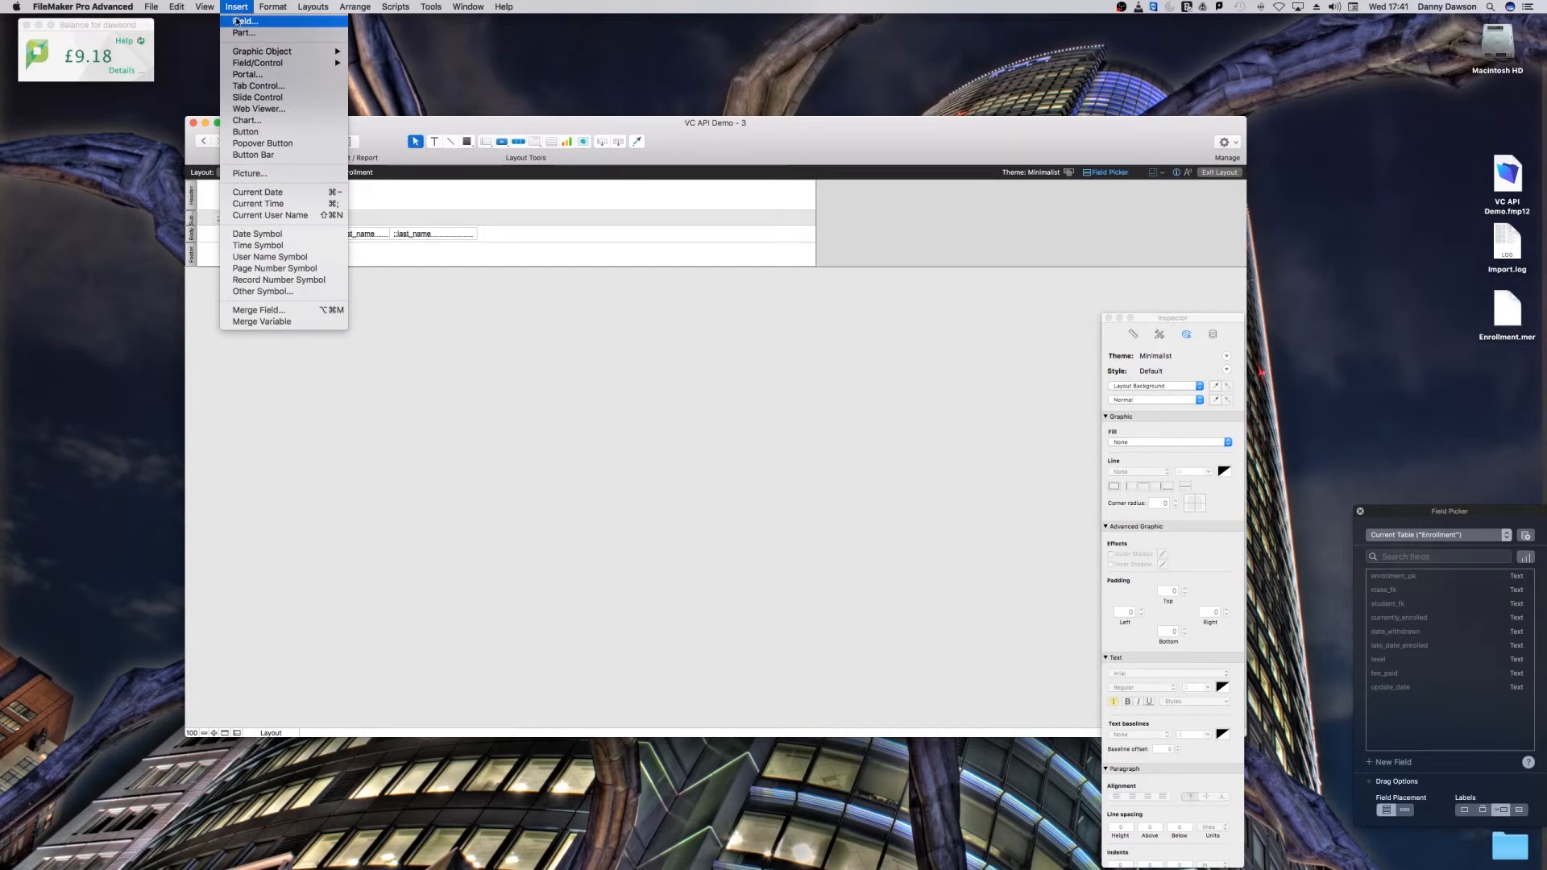
pyautogui.click(243, 32)
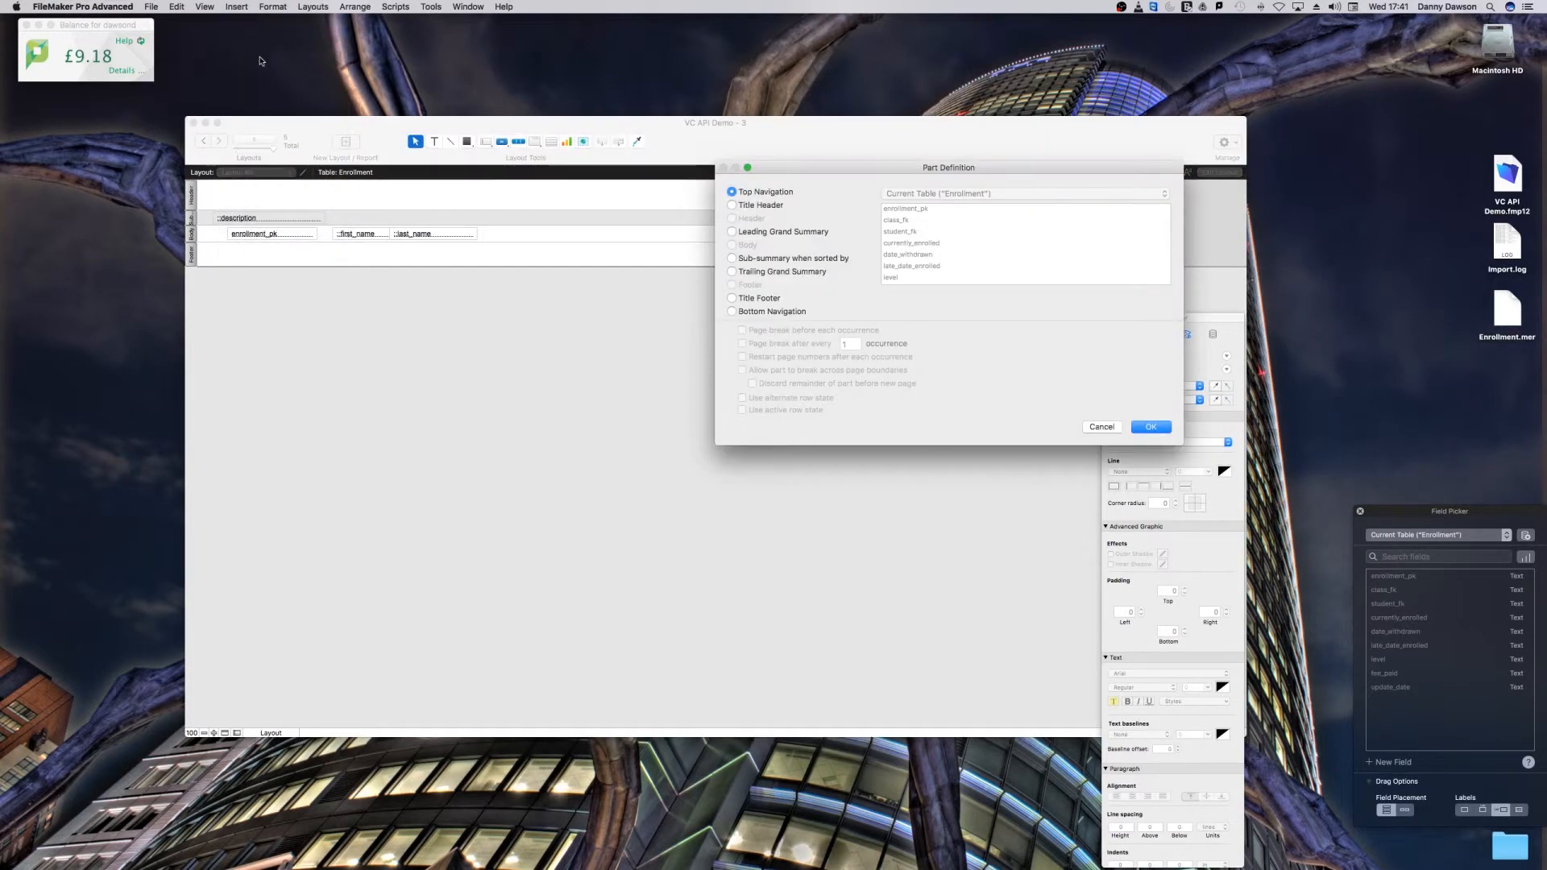
pyautogui.click(732, 258)
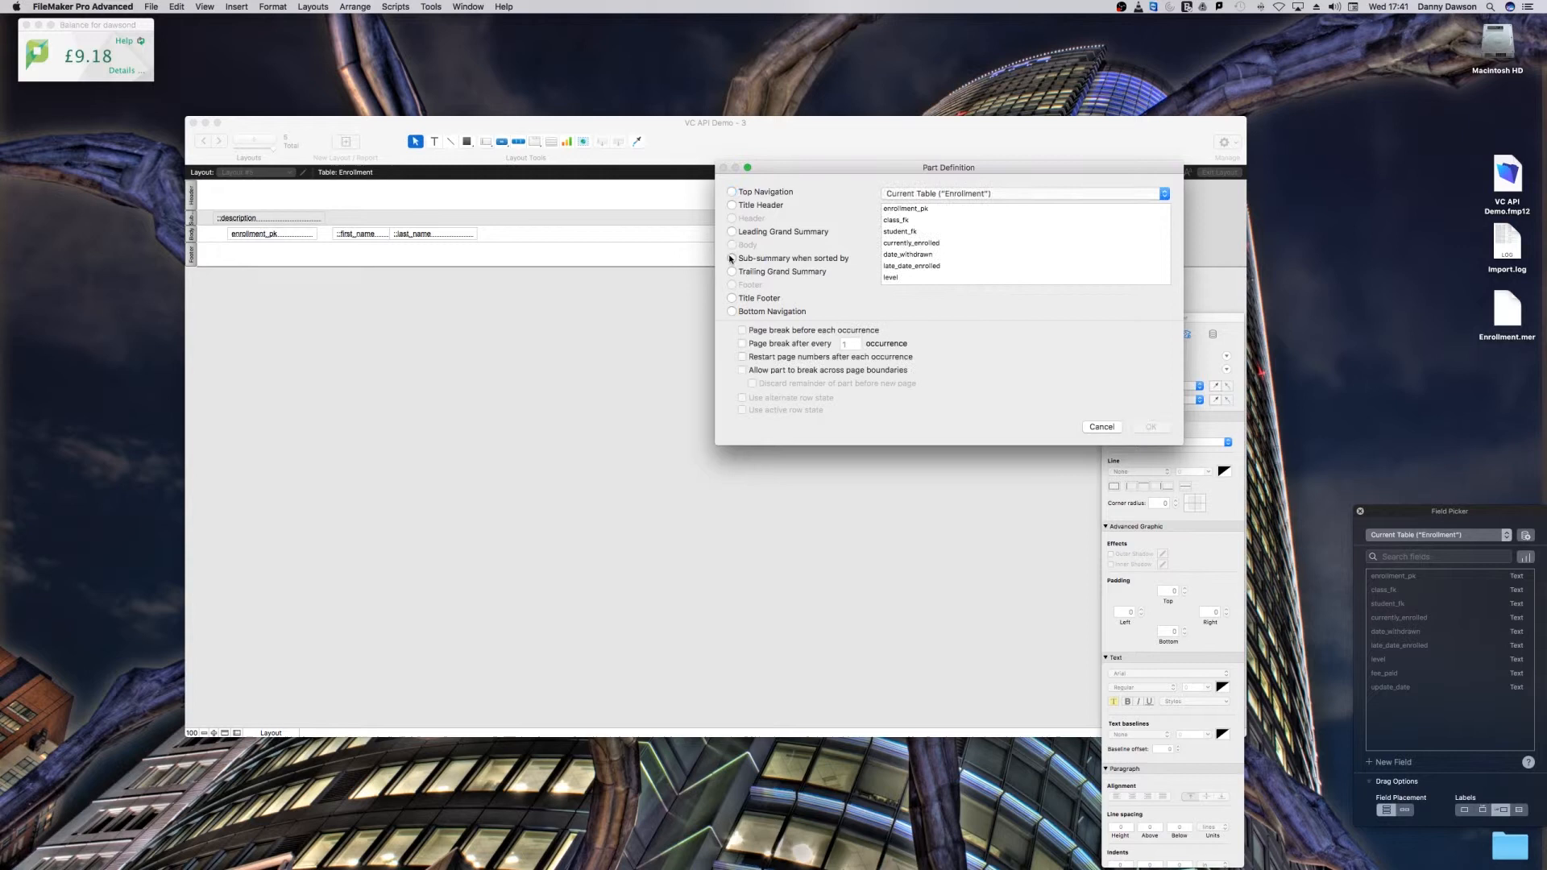
pyautogui.click(941, 193)
pyautogui.click(936, 229)
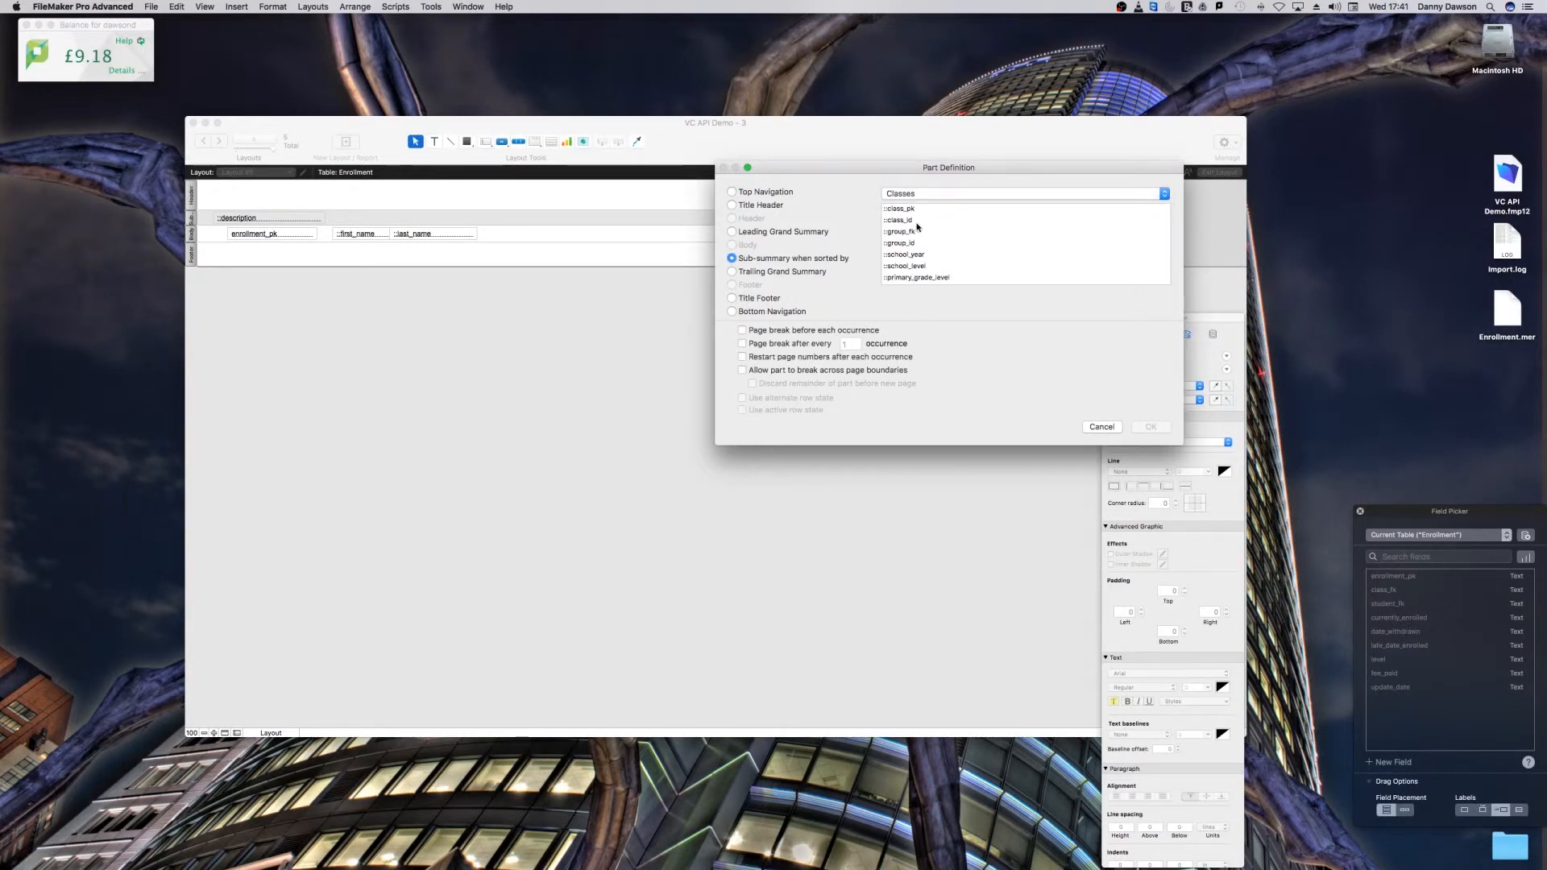
pyautogui.scroll(-2, 923, 257)
pyautogui.doubleClick(917, 280)
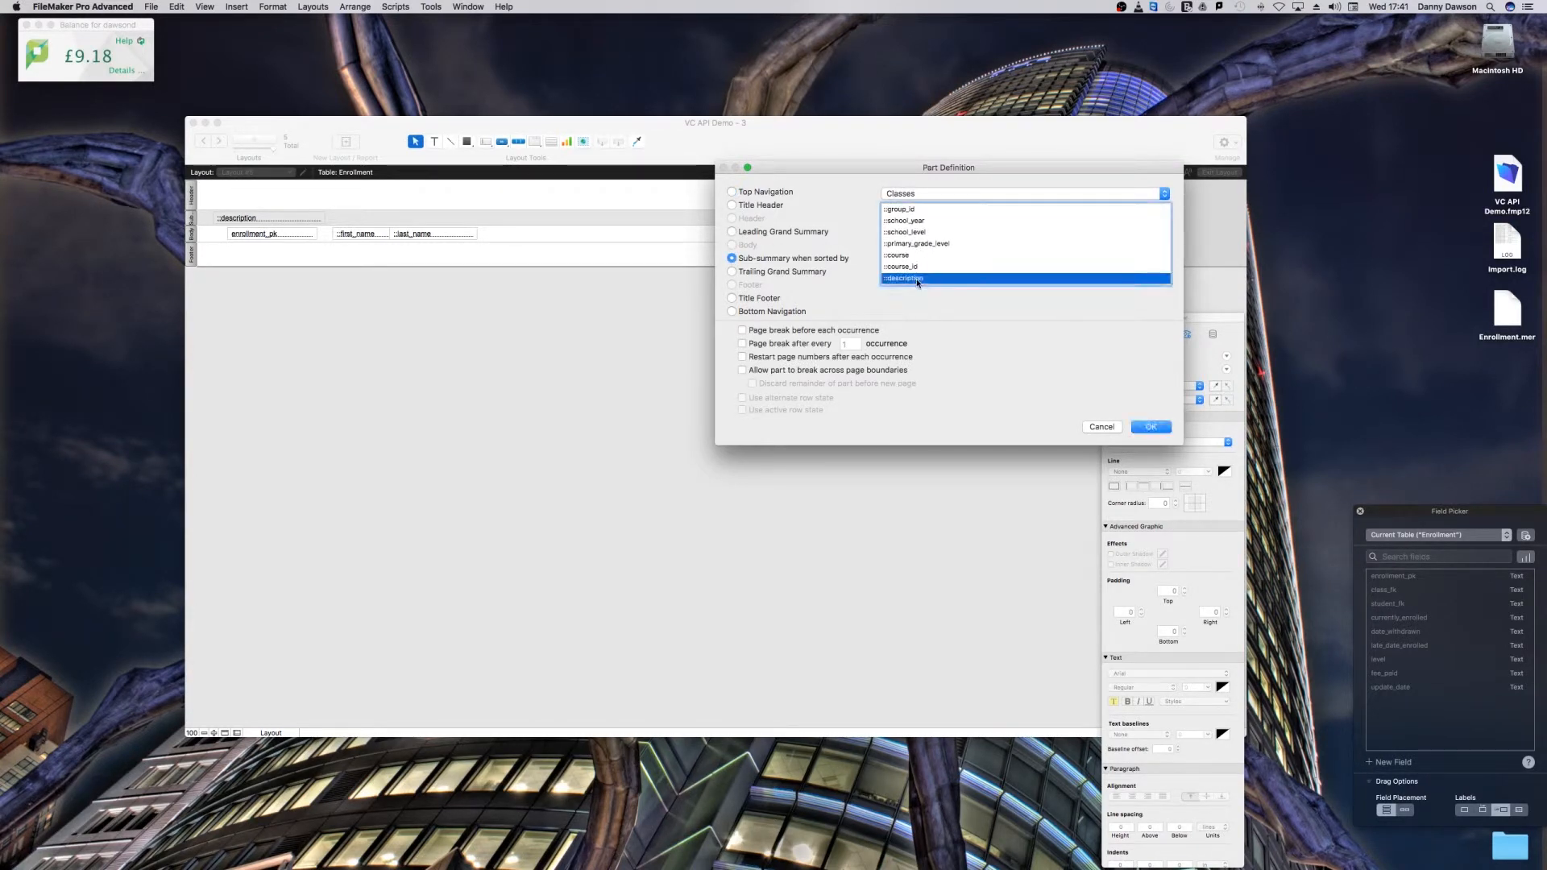
pyautogui.click(989, 276)
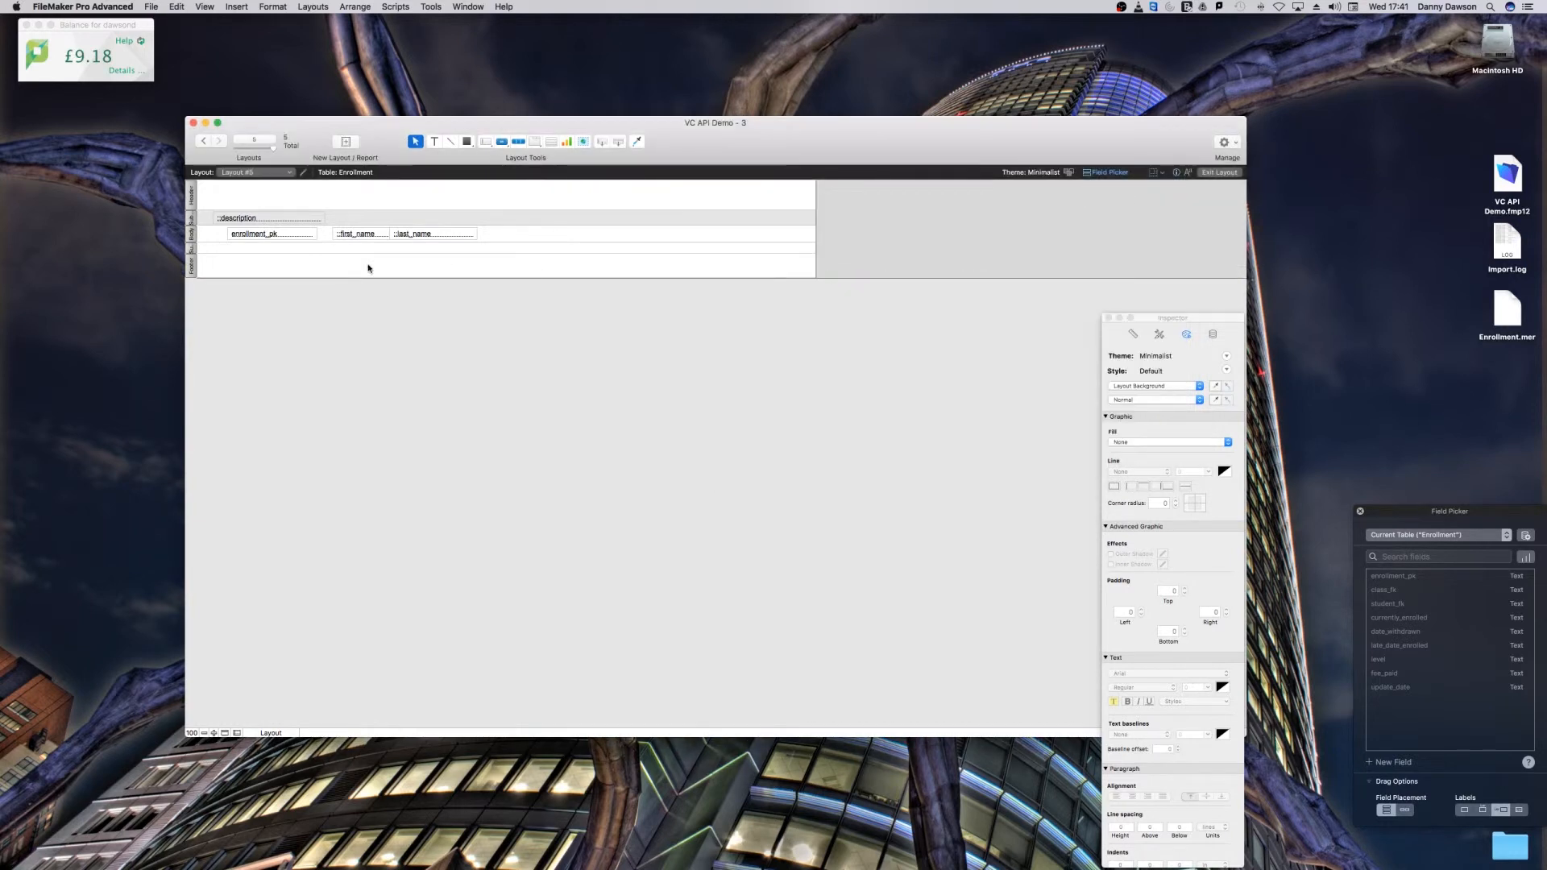
# Step: Set the trailing sub-summary part to page break after every 1 occurrence
pyautogui.doubleClick(193, 252)
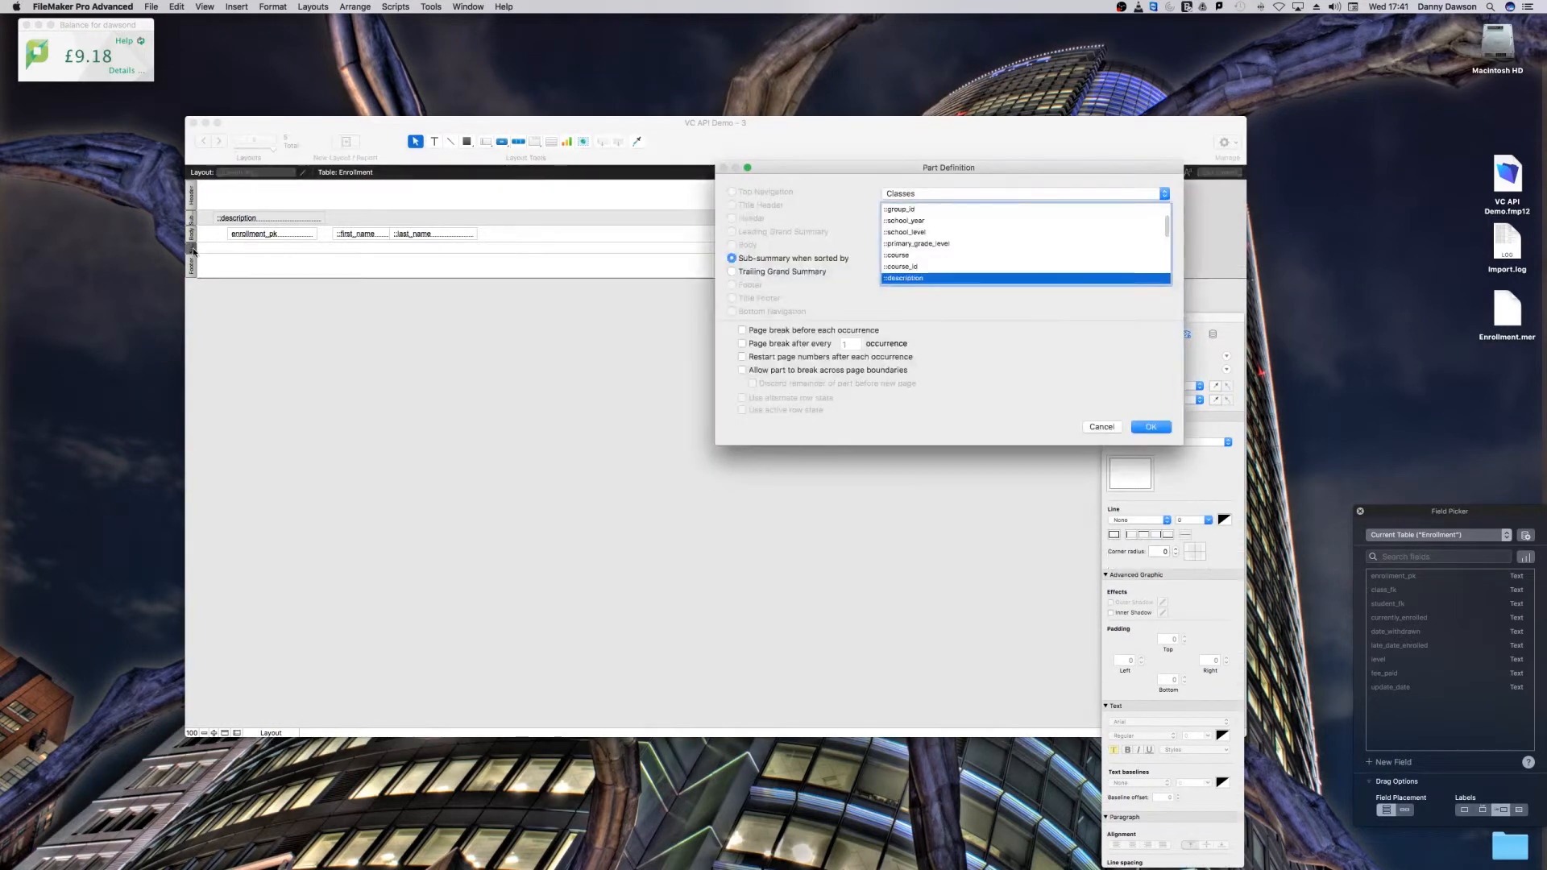
pyautogui.click(742, 344)
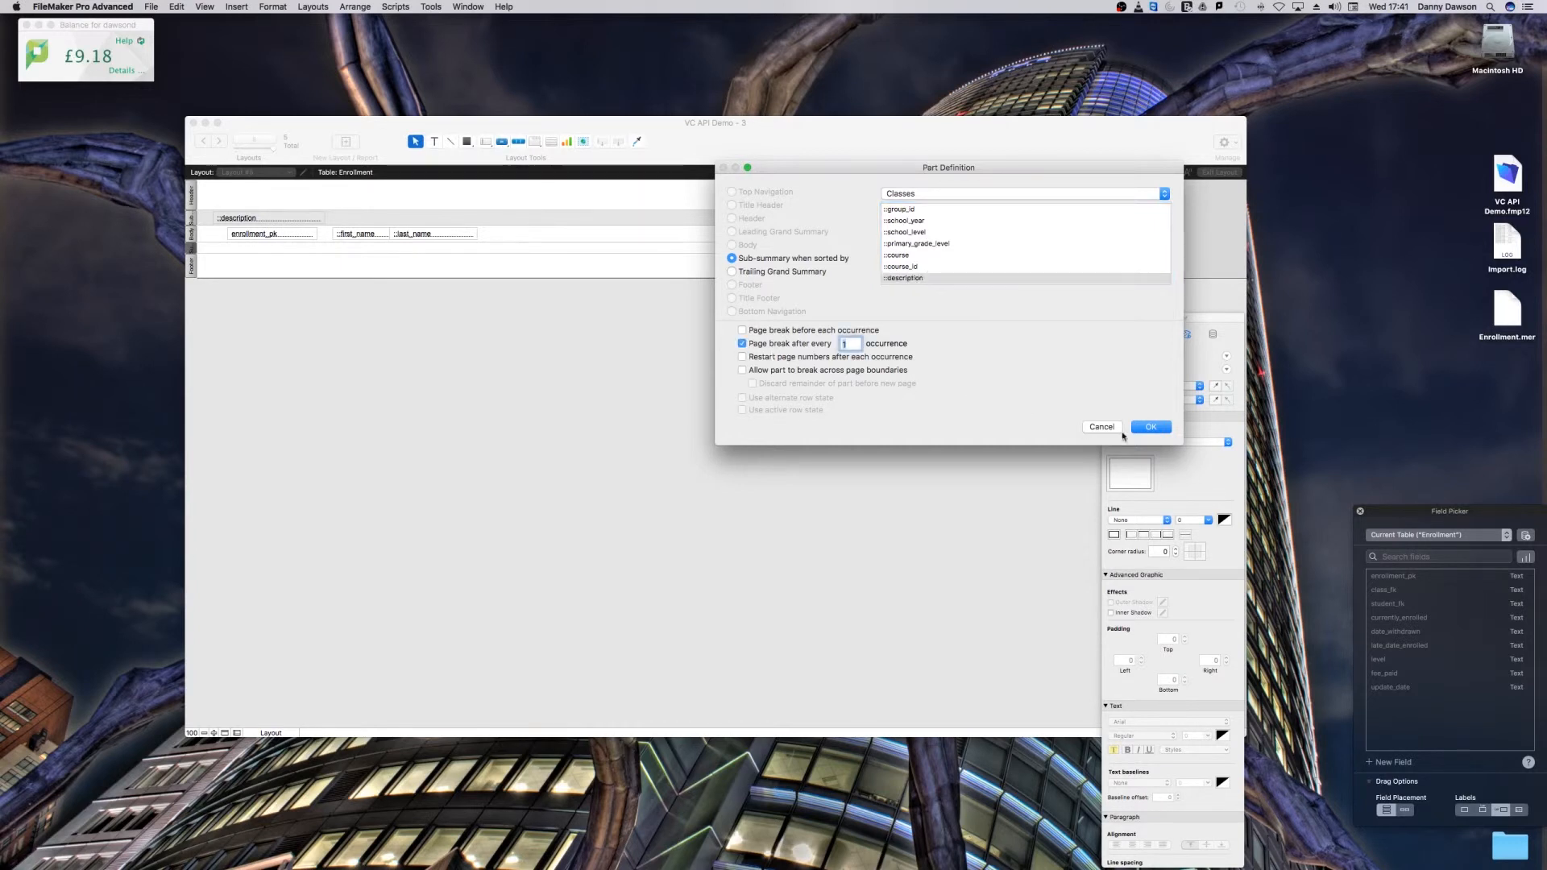
pyautogui.click(1143, 426)
# Step: Page through the report preview to check that each class starts on its own page
pyautogui.press('super+u')
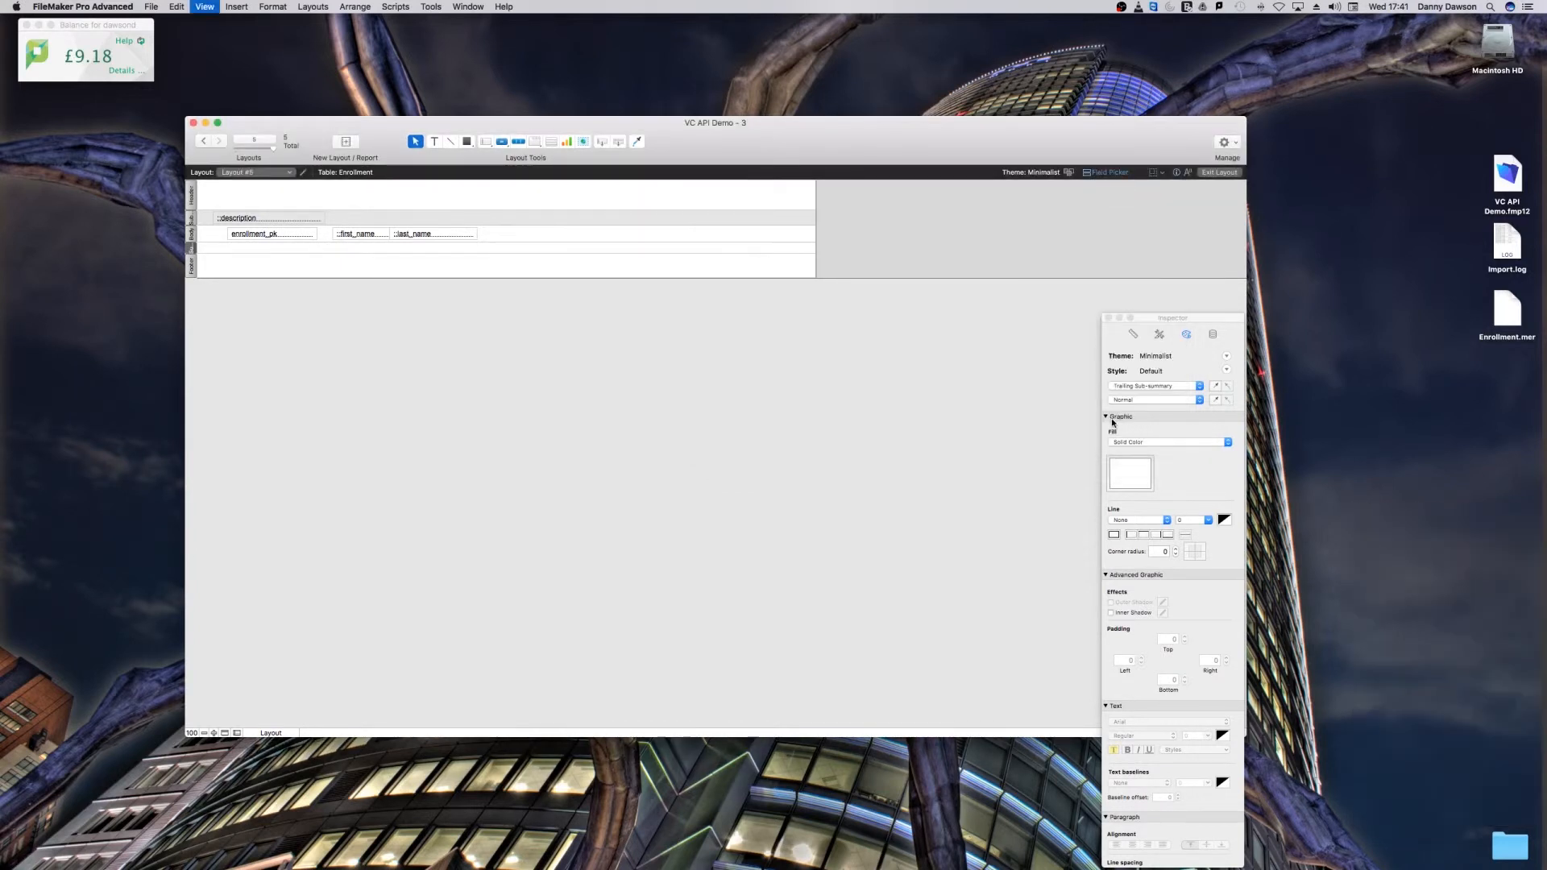
pyautogui.click(218, 141)
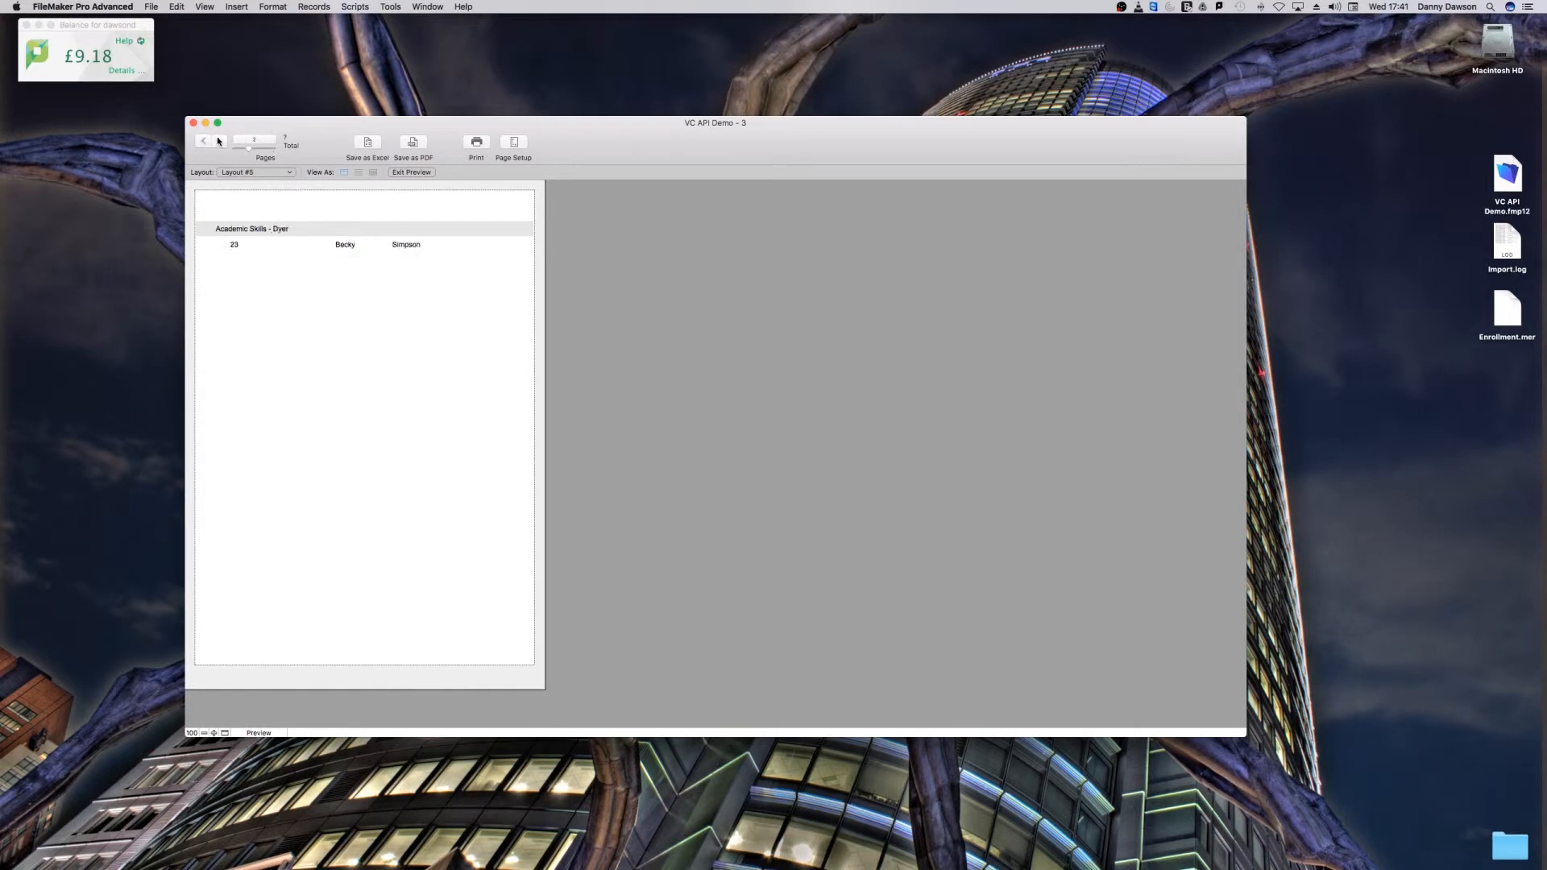
pyautogui.click(218, 142)
pyautogui.click(218, 141)
pyautogui.click(218, 141)
pyautogui.click(217, 141)
pyautogui.click(218, 141)
pyautogui.click(217, 141)
pyautogui.click(218, 141)
pyautogui.click(218, 141)
pyautogui.click(218, 141)
pyautogui.click(217, 141)
pyautogui.click(218, 141)
pyautogui.click(218, 141)
pyautogui.click(218, 141)
# Step: Leaf back and forth through the preview pages around the Geometry and H. Algebra II classes to check their student lists
pyautogui.click(217, 141)
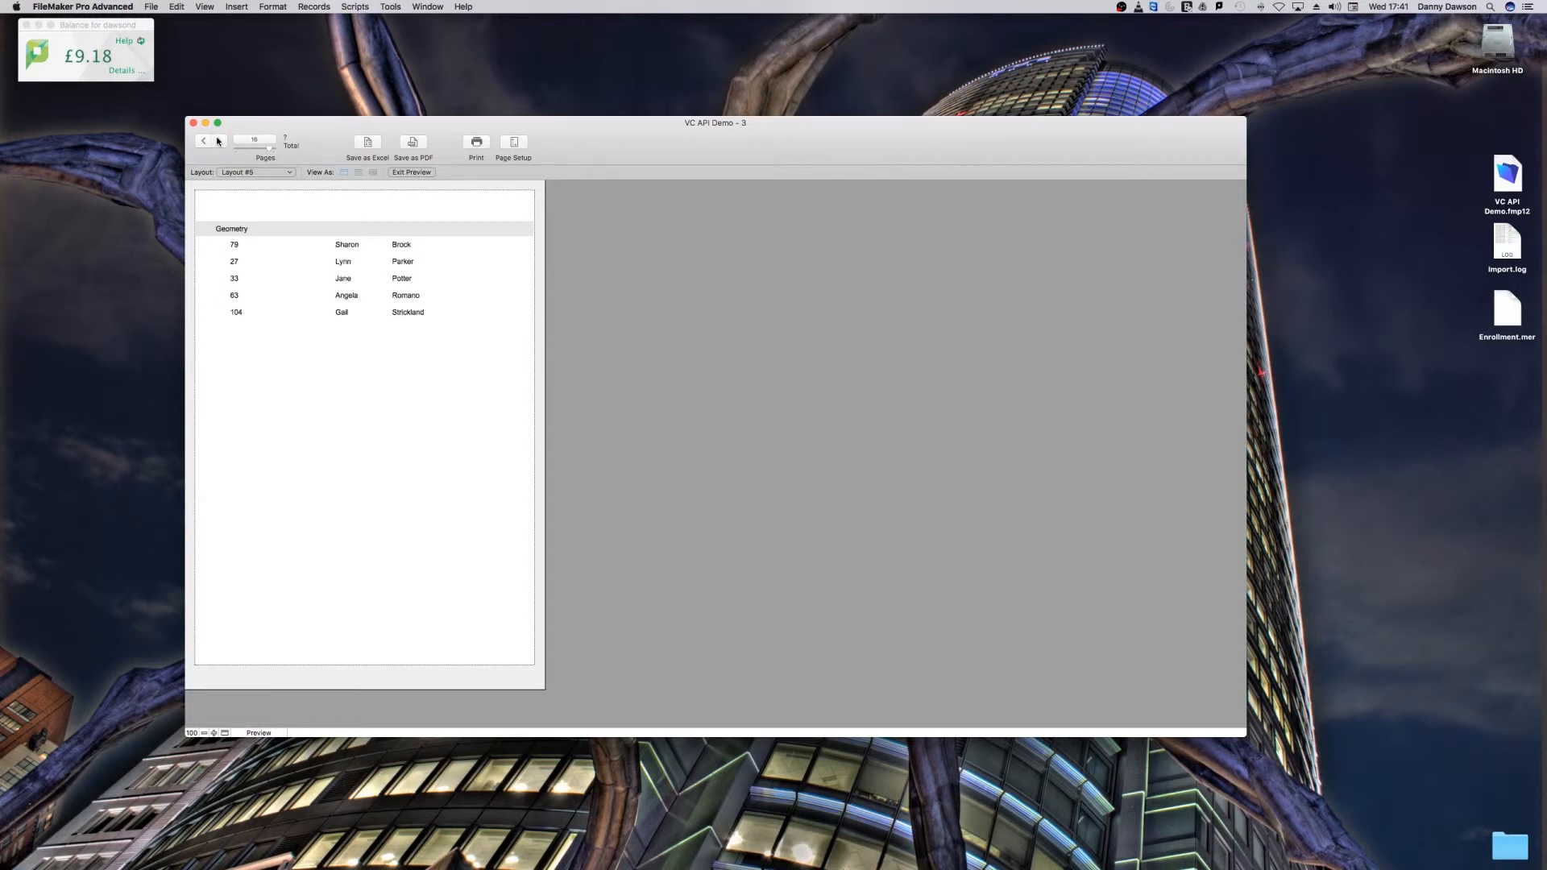
pyautogui.click(218, 141)
pyautogui.click(204, 142)
pyautogui.click(204, 142)
pyautogui.click(204, 142)
pyautogui.click(220, 142)
pyautogui.click(219, 142)
pyautogui.click(219, 142)
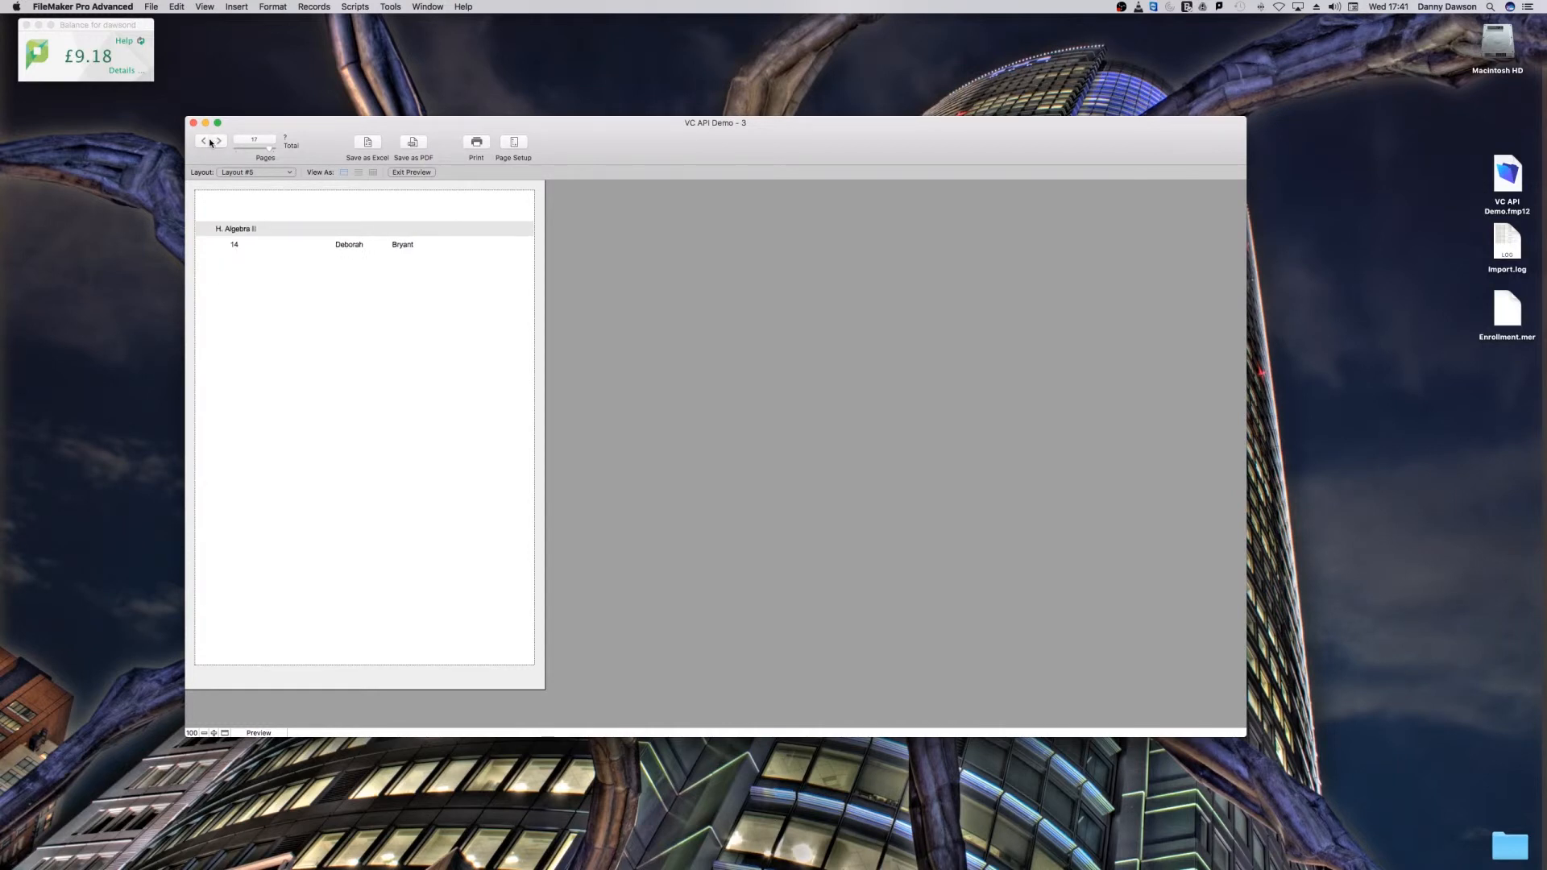
pyautogui.click(205, 142)
# Step: Duplicate the description field within the leading sub-summary part, beside the original, and assign the copy to the Teachers last_name field
pyautogui.press('super+l')
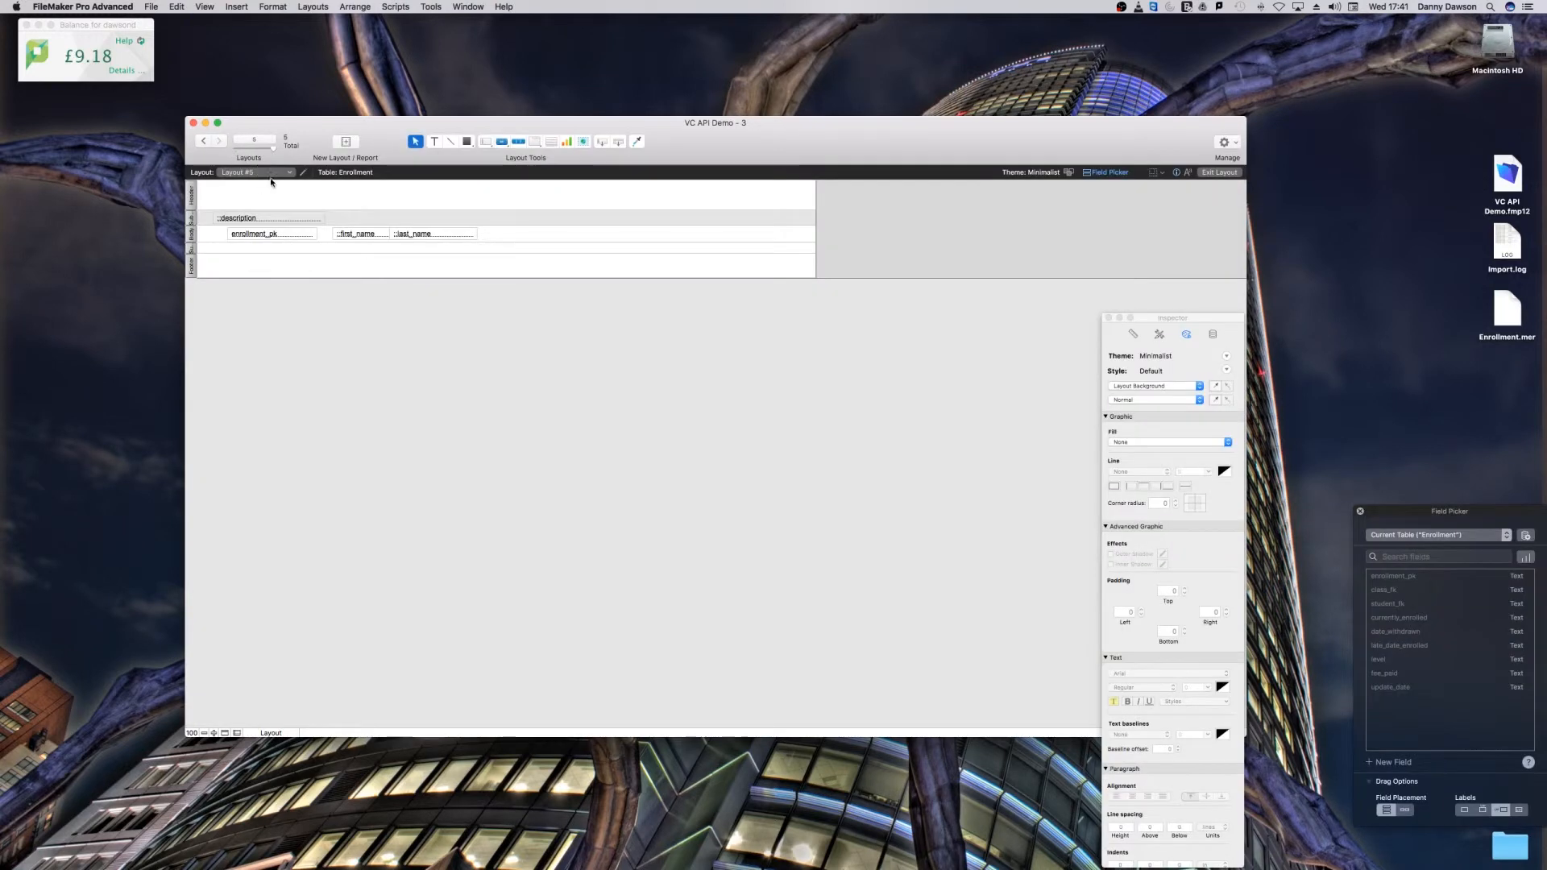
pyautogui.click(268, 218)
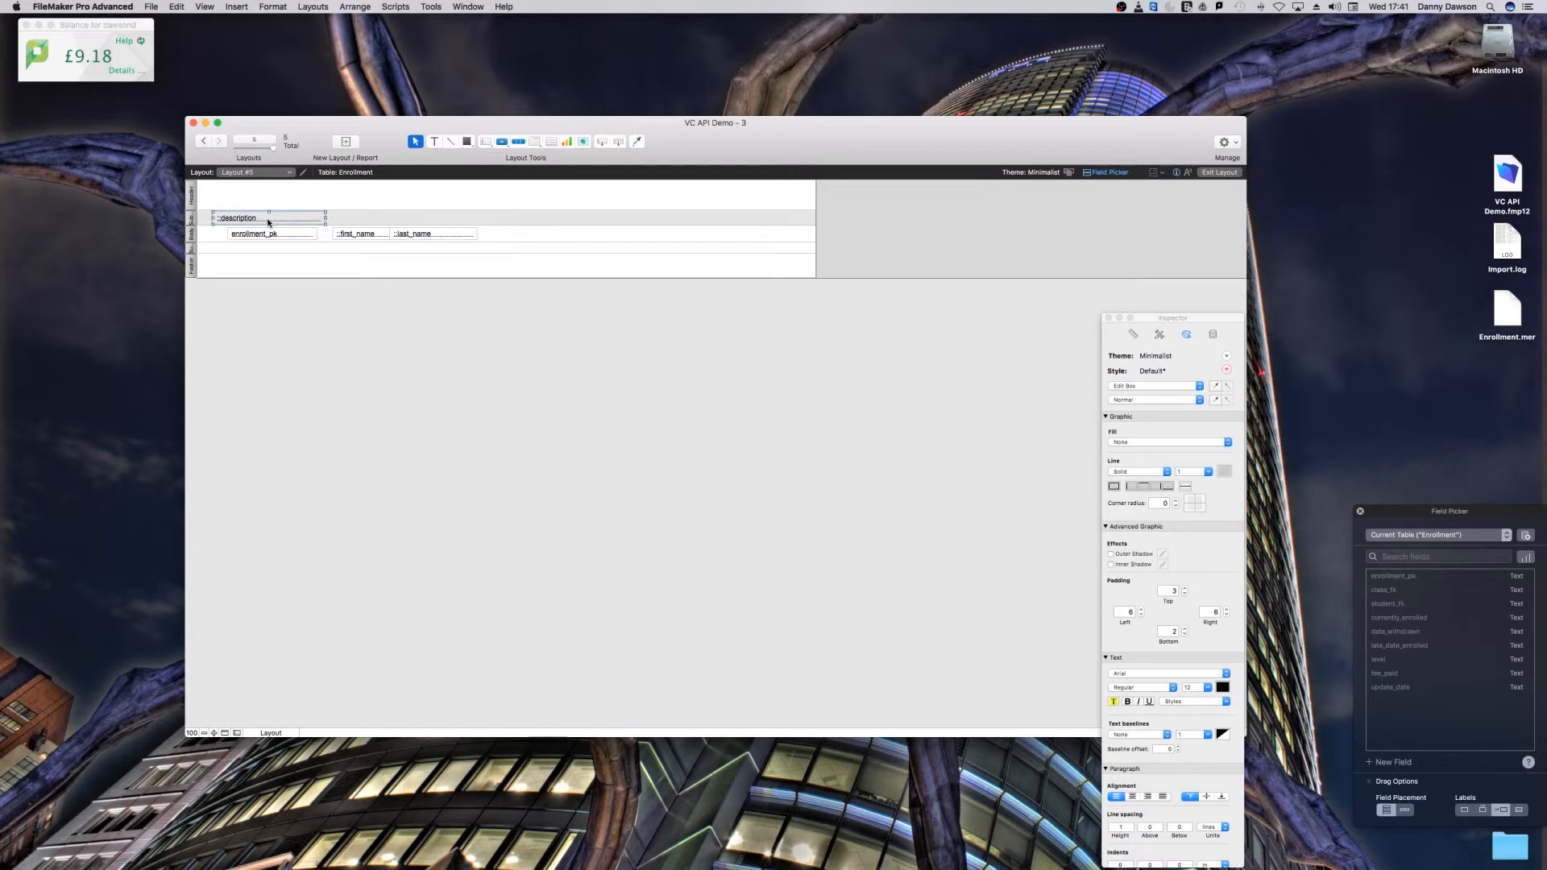
pyautogui.moveTo(268, 219); pyautogui.dragTo(389, 219)
pyautogui.doubleClick(389, 219)
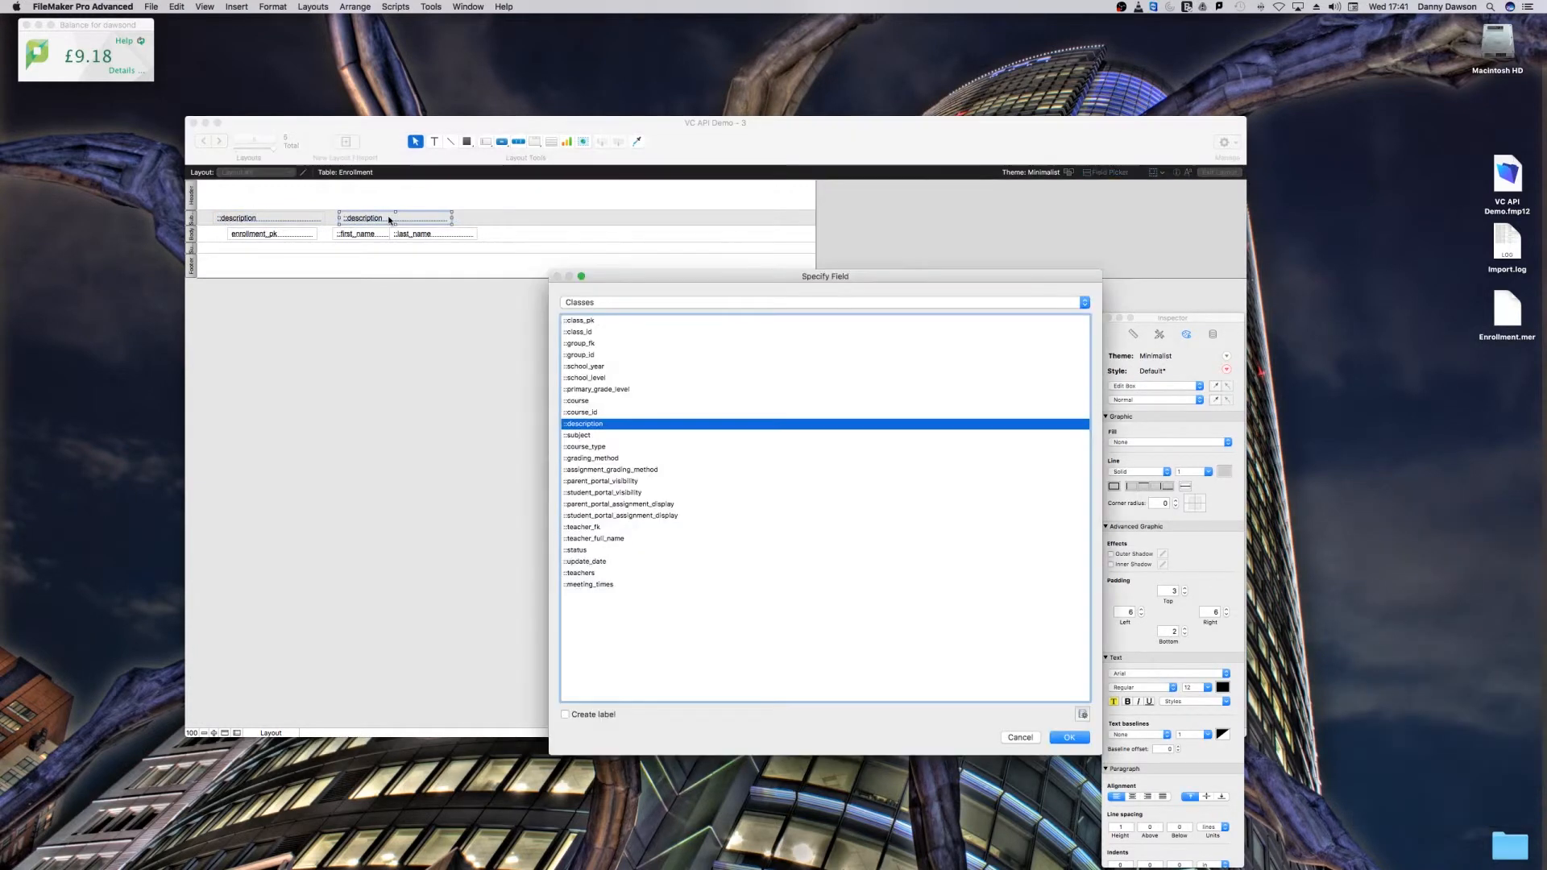
pyautogui.click(574, 303)
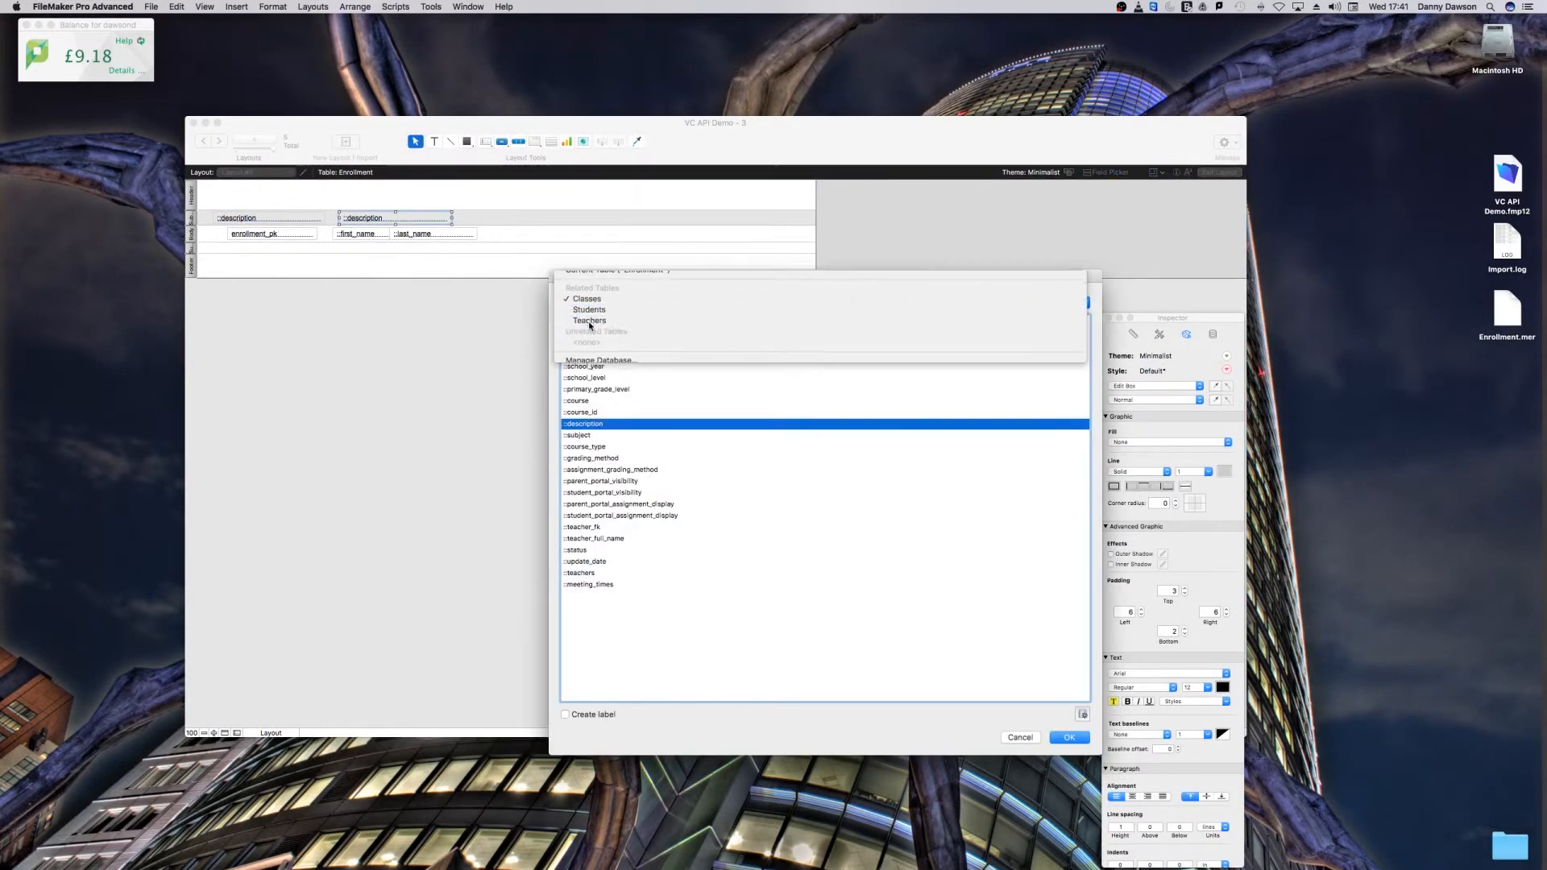
pyautogui.click(589, 321)
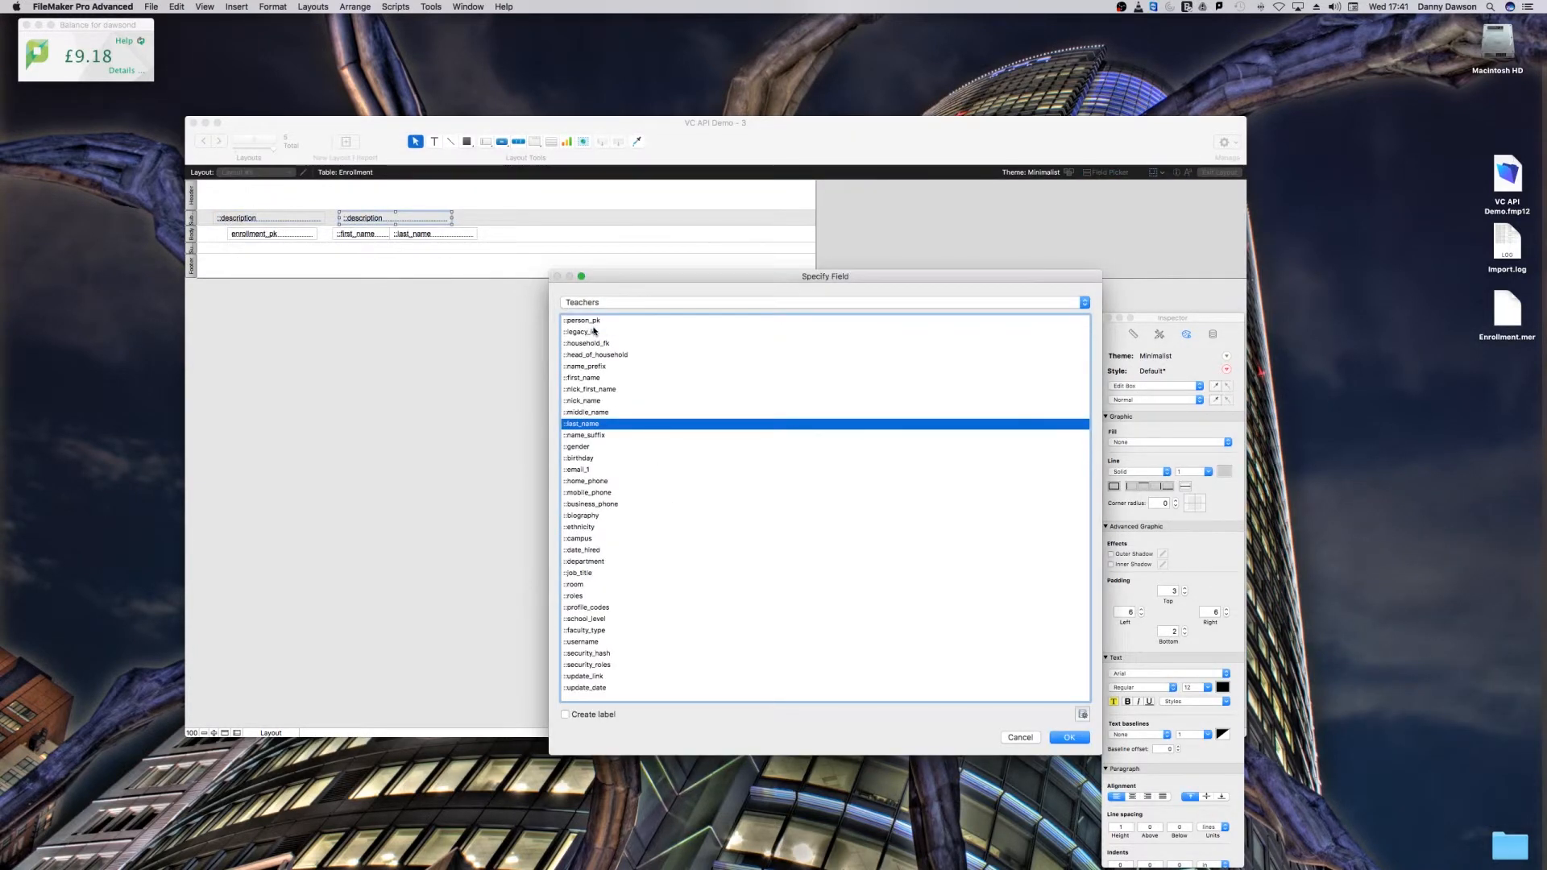
pyautogui.doubleClick(596, 424)
# Step: Preview the report and page through several classes to check the teacher's last name beside the class description
pyautogui.press('super+u')
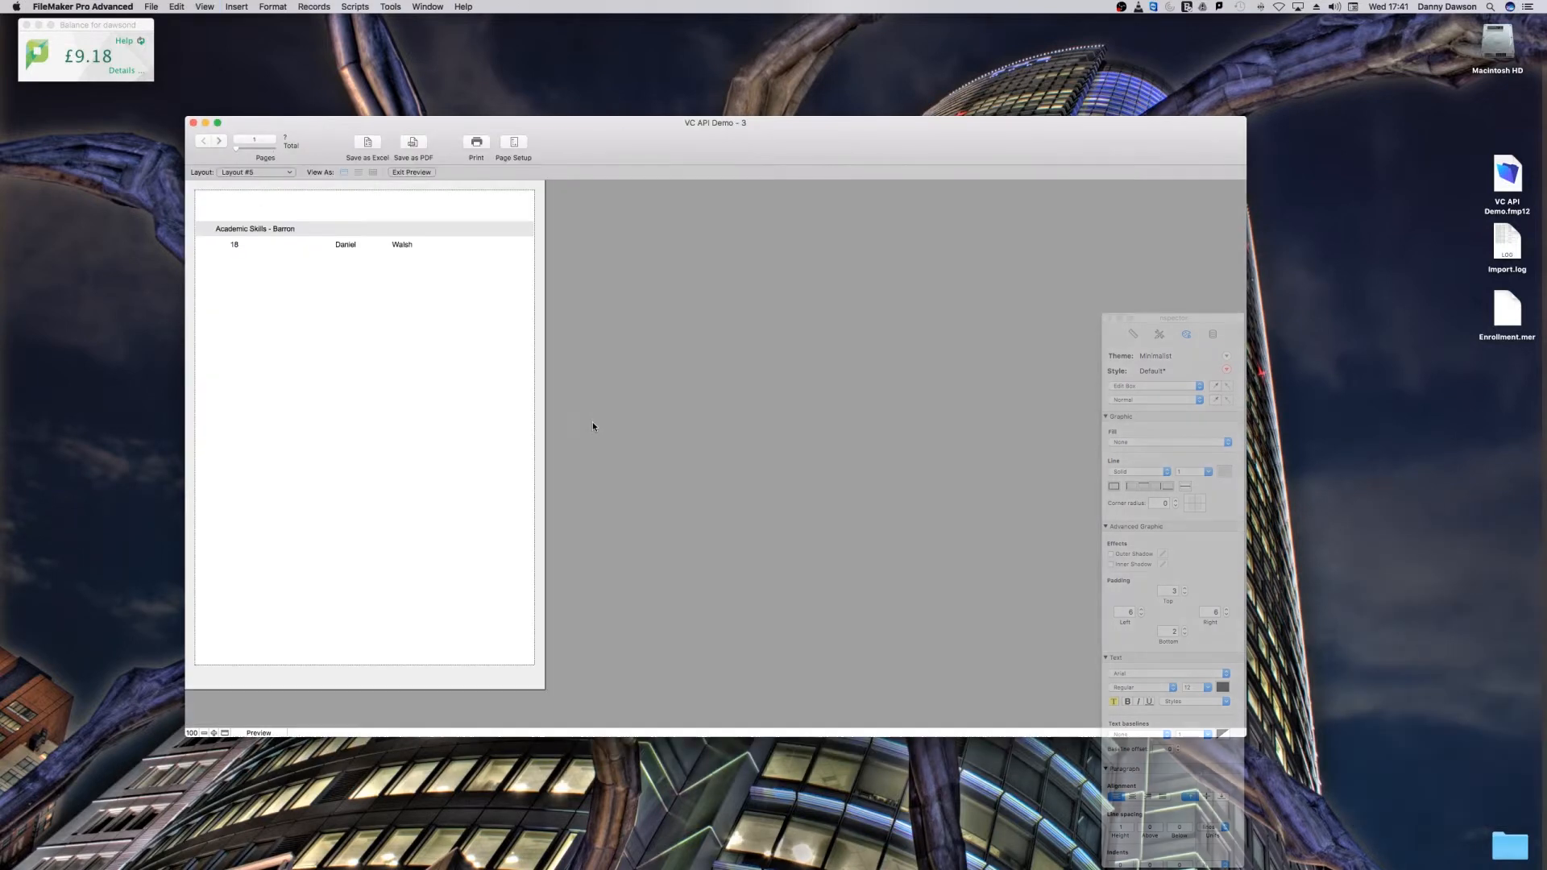
pyautogui.click(222, 141)
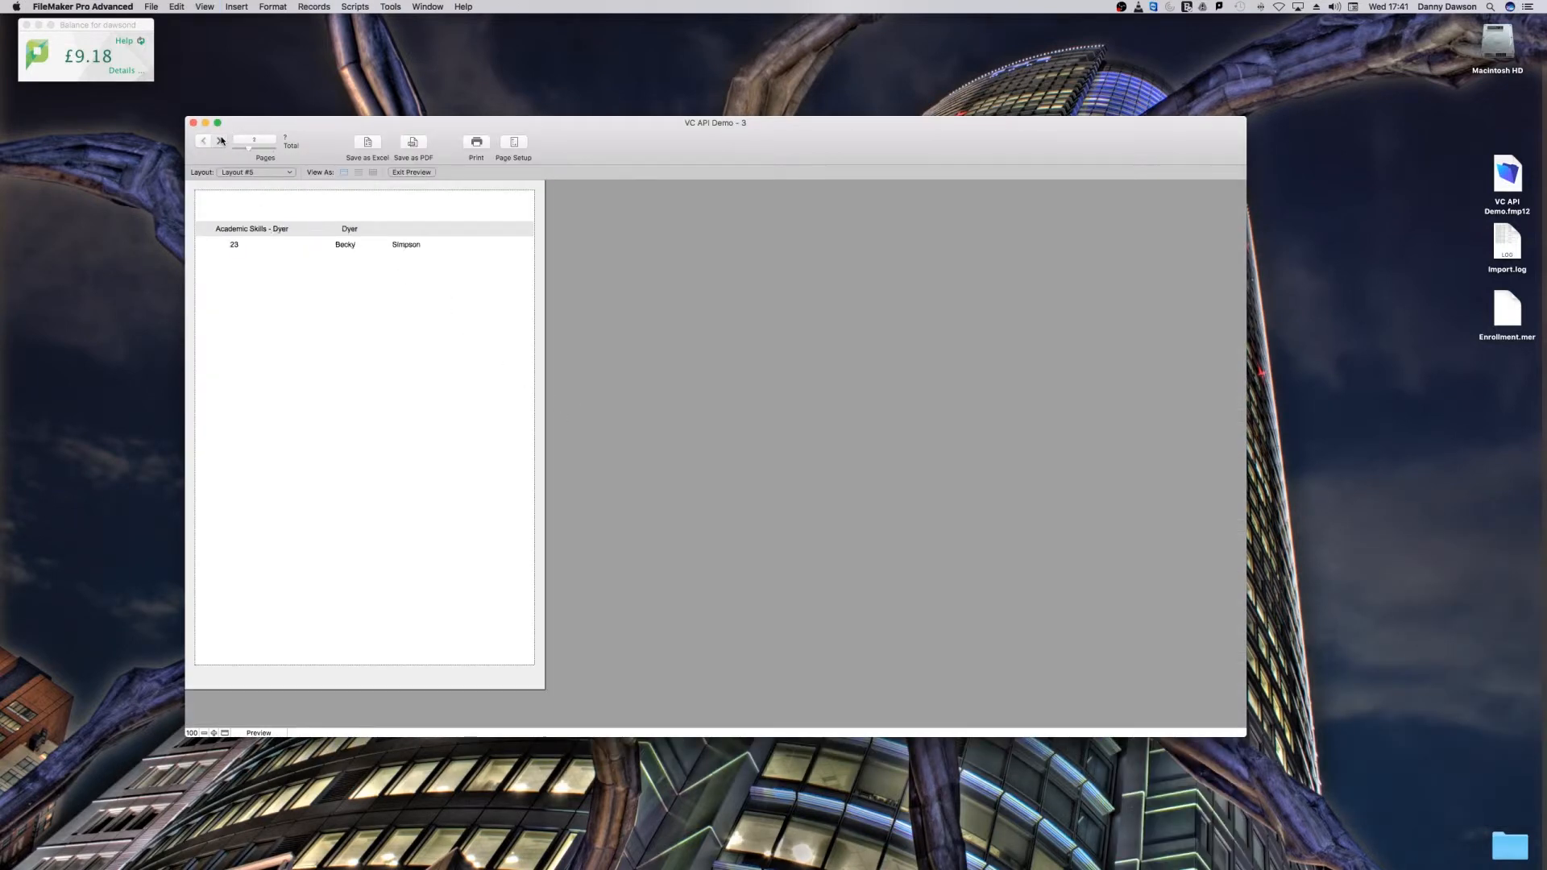
pyautogui.click(222, 141)
pyautogui.click(221, 141)
# Step: Duplicate the teacher last_name field in the leading sub-summary and assign the copy between description and last_name to Teachers first_name
pyautogui.press('super+l')
pyautogui.click(364, 220)
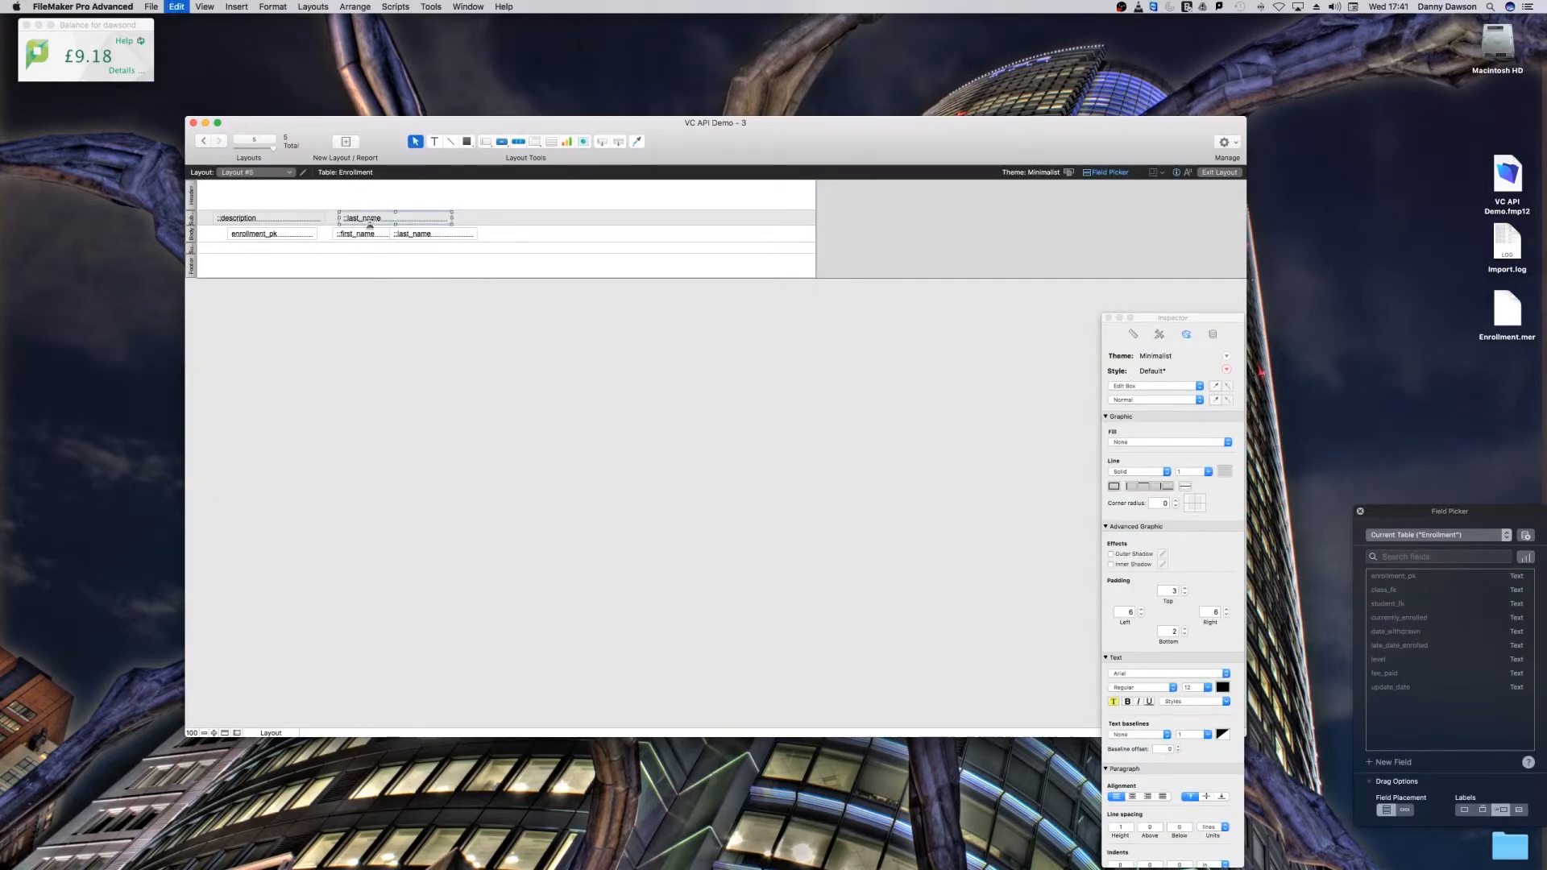
pyautogui.moveTo(365, 222); pyautogui.dragTo(419, 218)
pyautogui.doubleClick(382, 215)
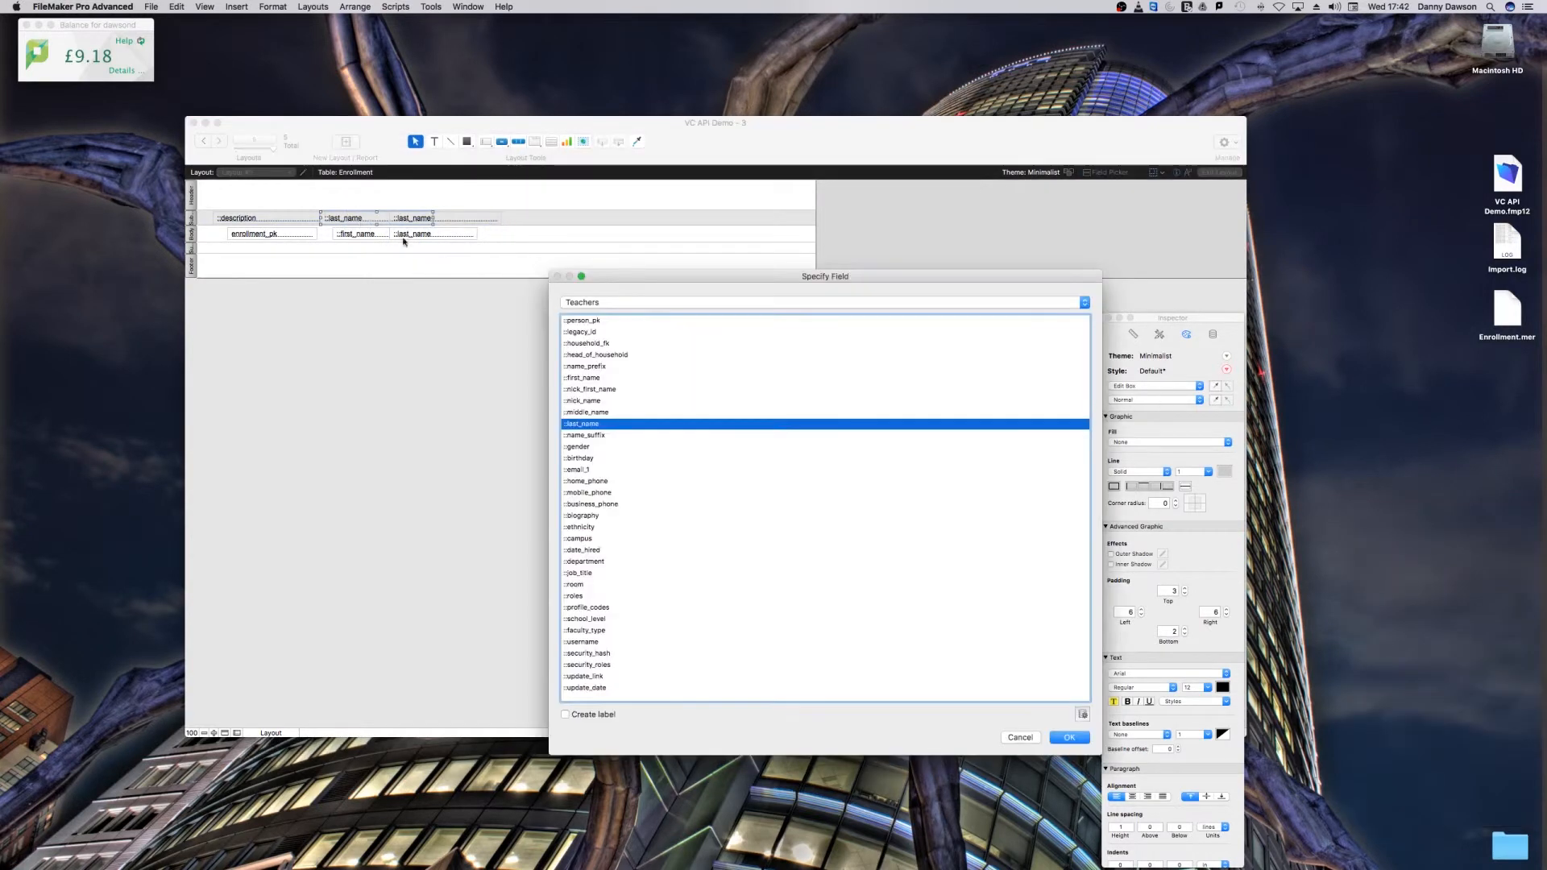
pyautogui.doubleClick(579, 378)
# Step: Check the teachers' full names in the preview pages, and move the teacher last_name field closer to first_name in the leading sub-summary
pyautogui.press('super+u')
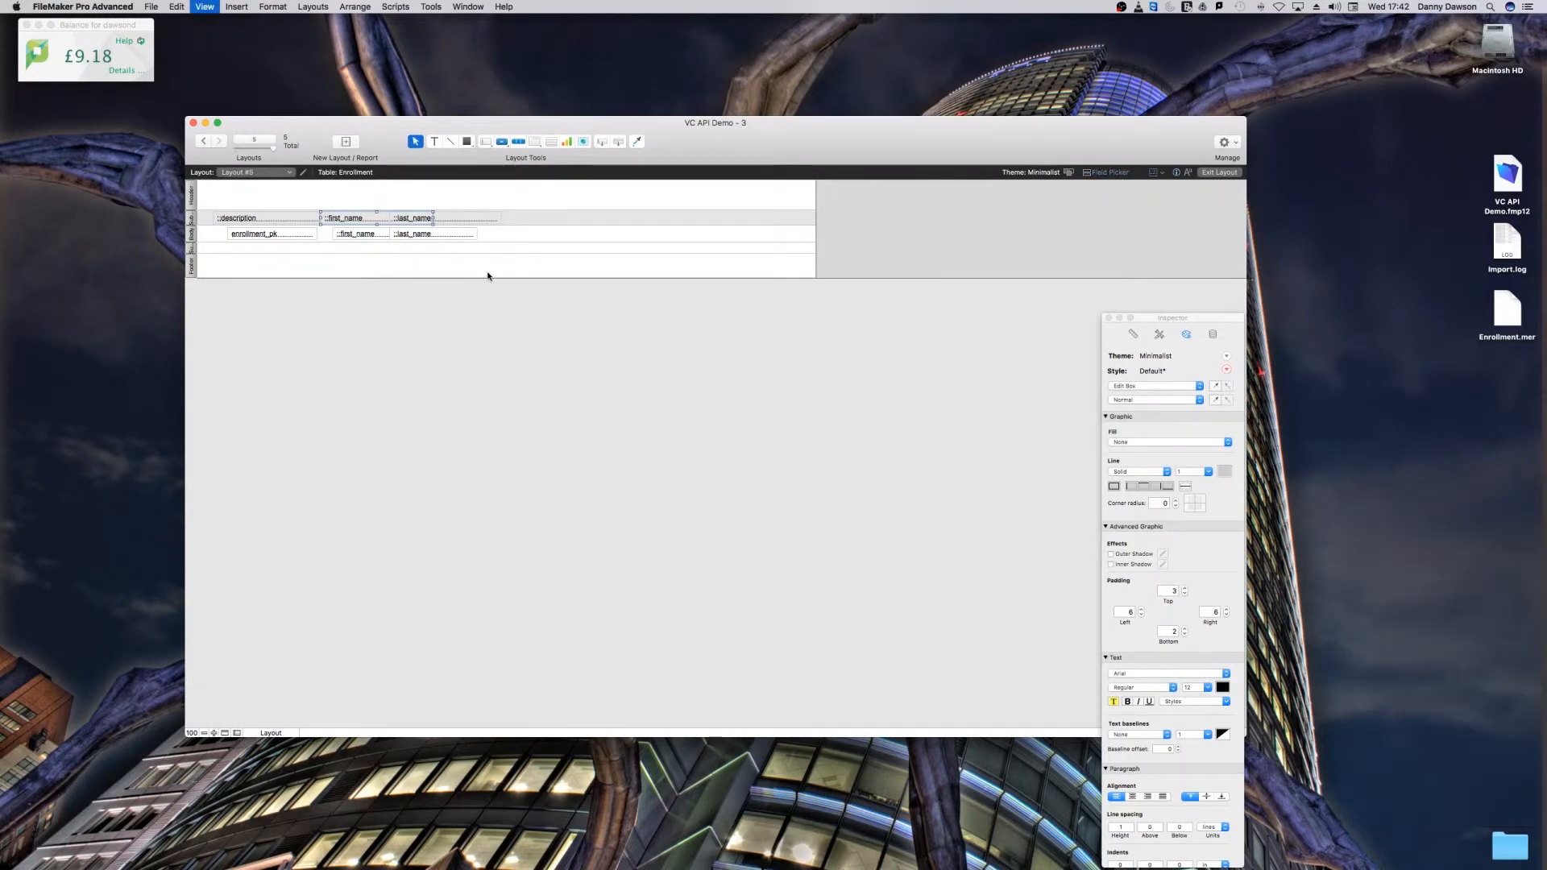
pyautogui.click(219, 141)
pyautogui.click(218, 141)
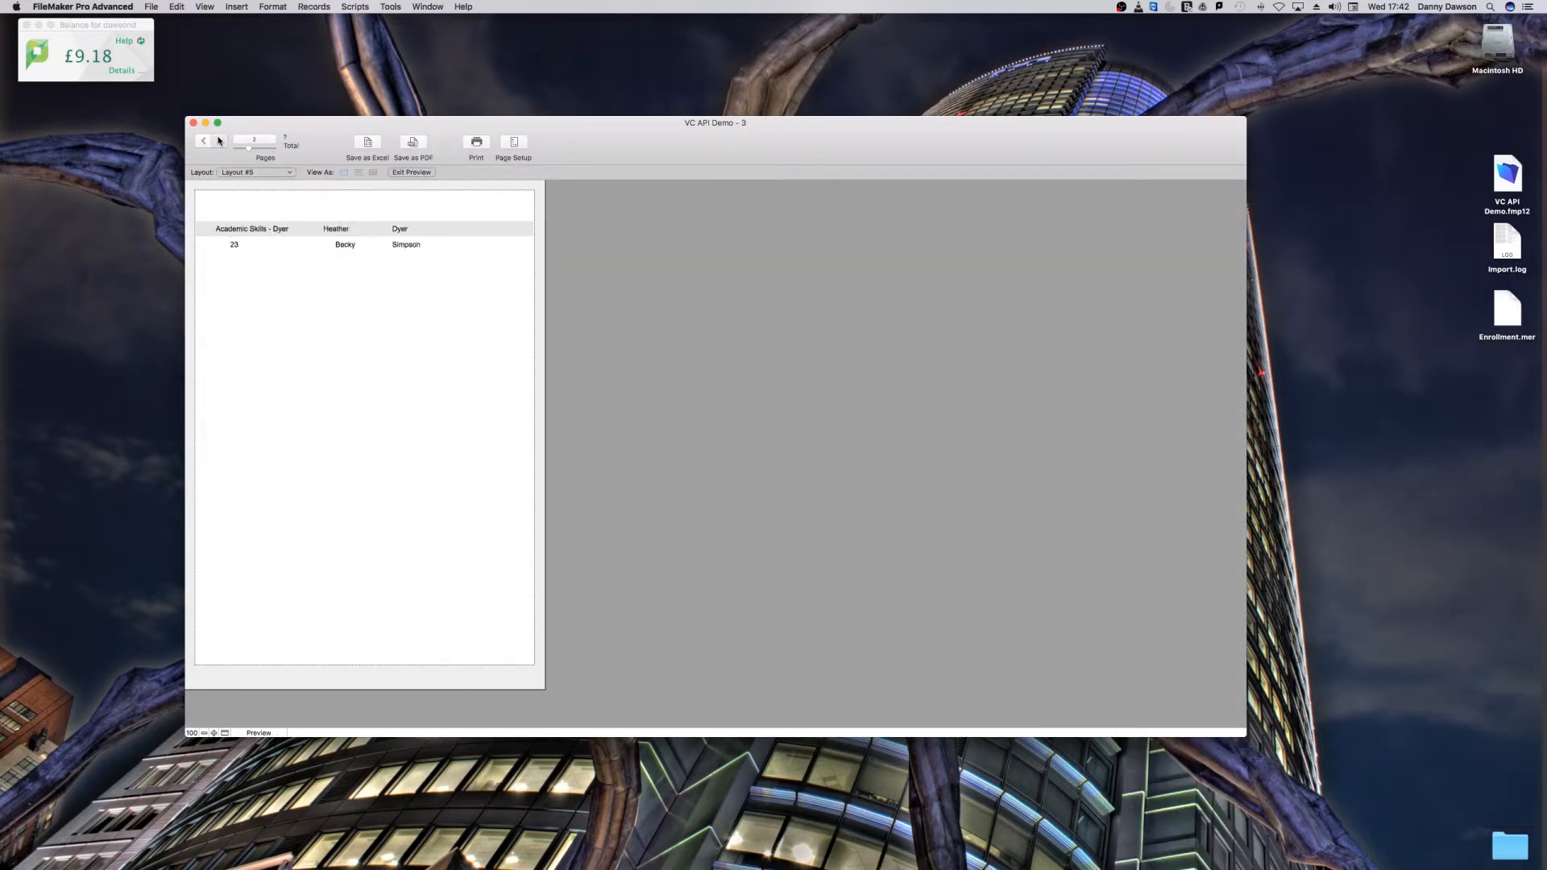
pyautogui.click(219, 141)
pyautogui.click(219, 141)
pyautogui.press('super+l')
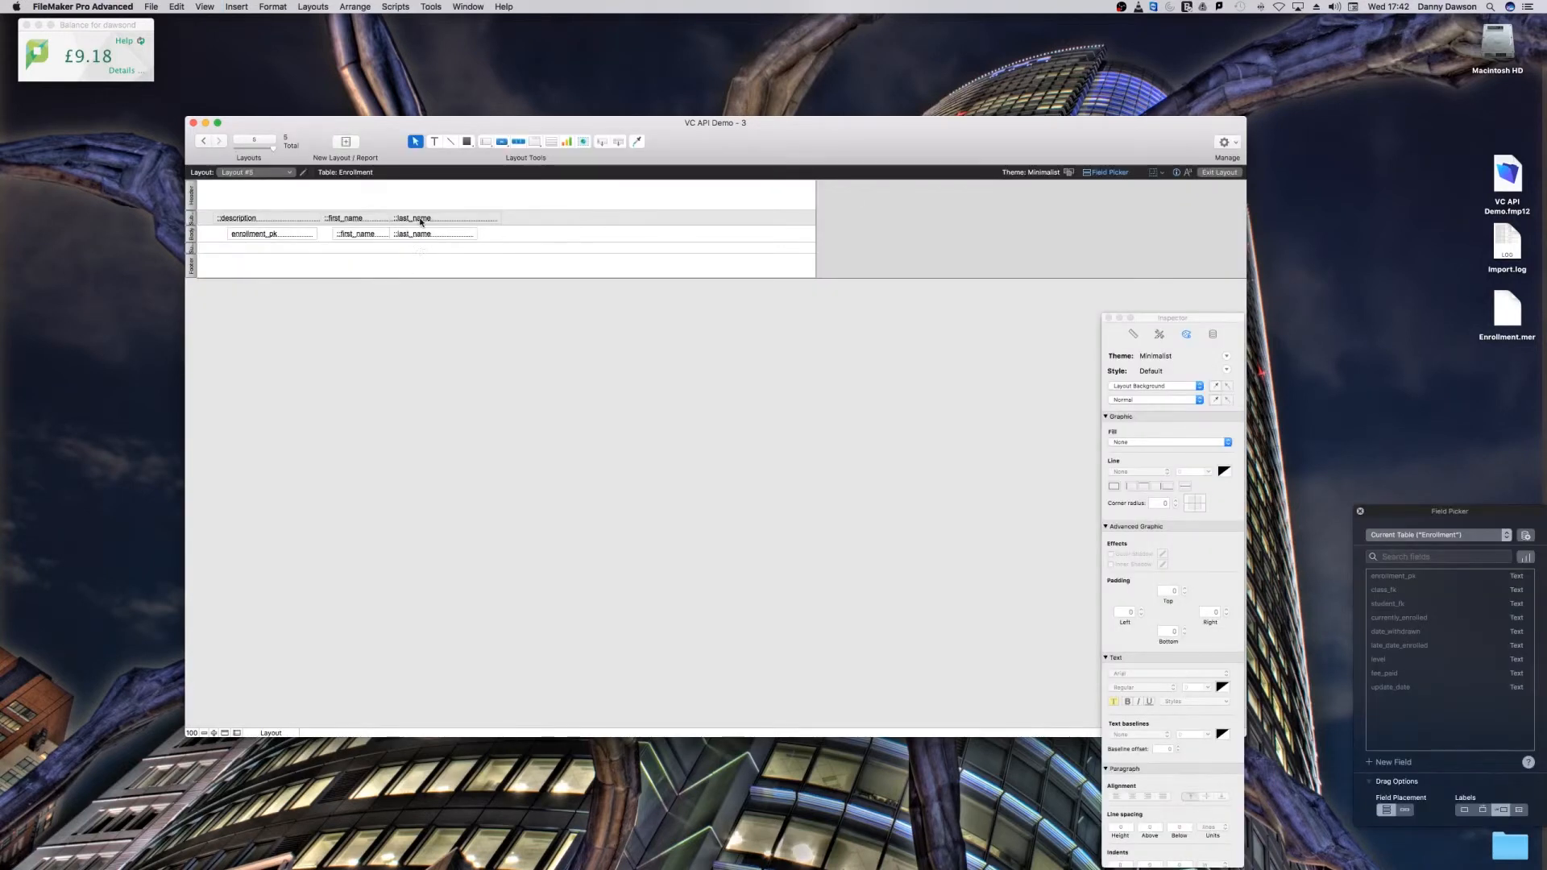
pyautogui.click(392, 217)
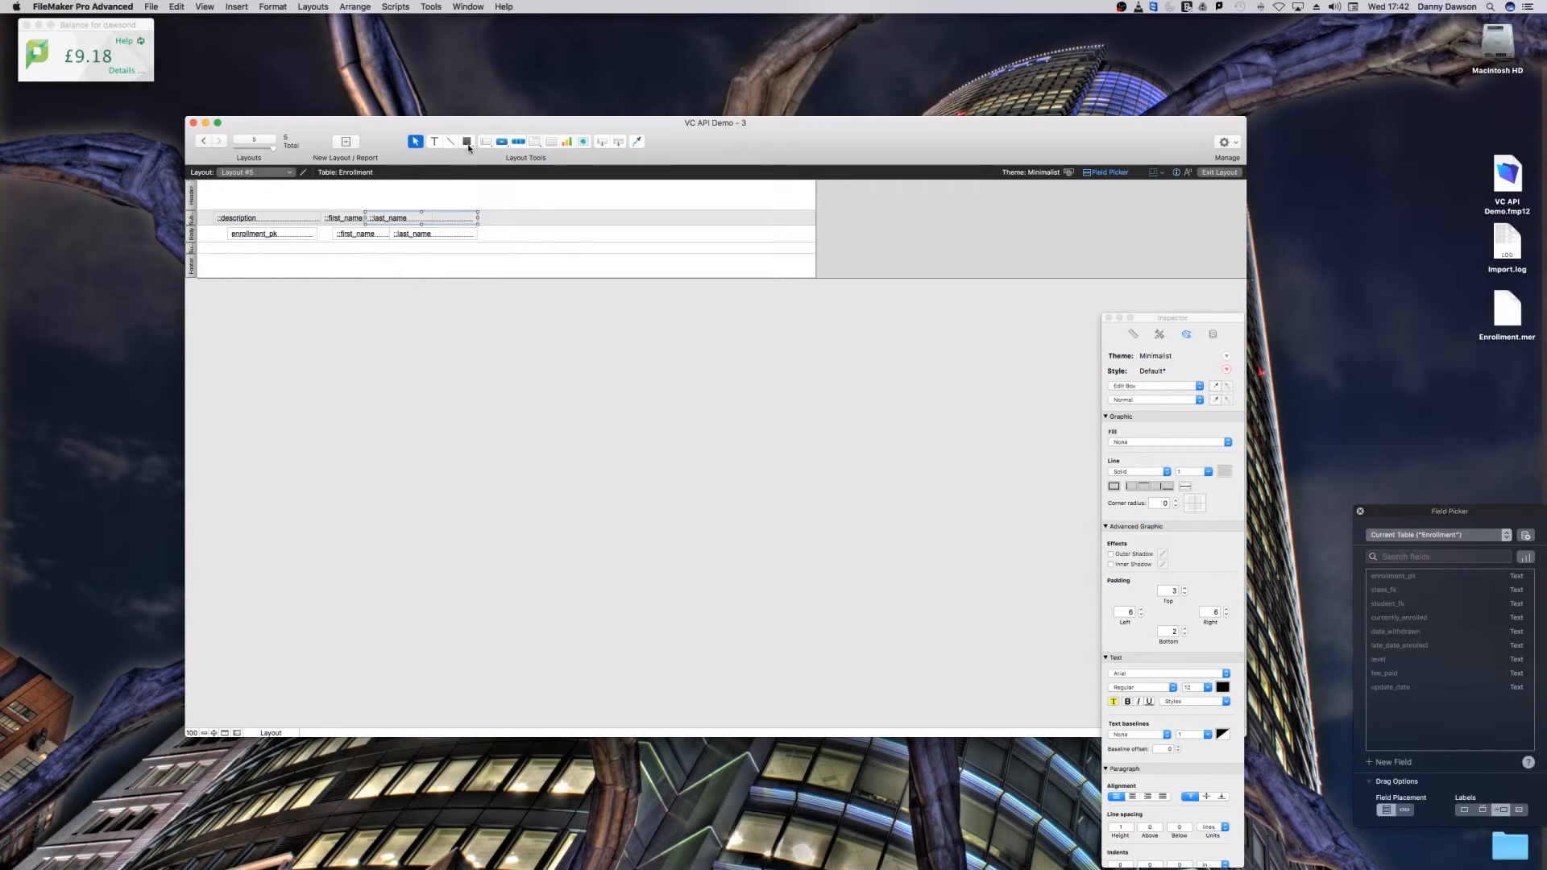
# Step: Add the bold title text "My Class Lists" to the header part and fit its text box within the header
pyautogui.click(433, 142)
pyautogui.click(351, 199)
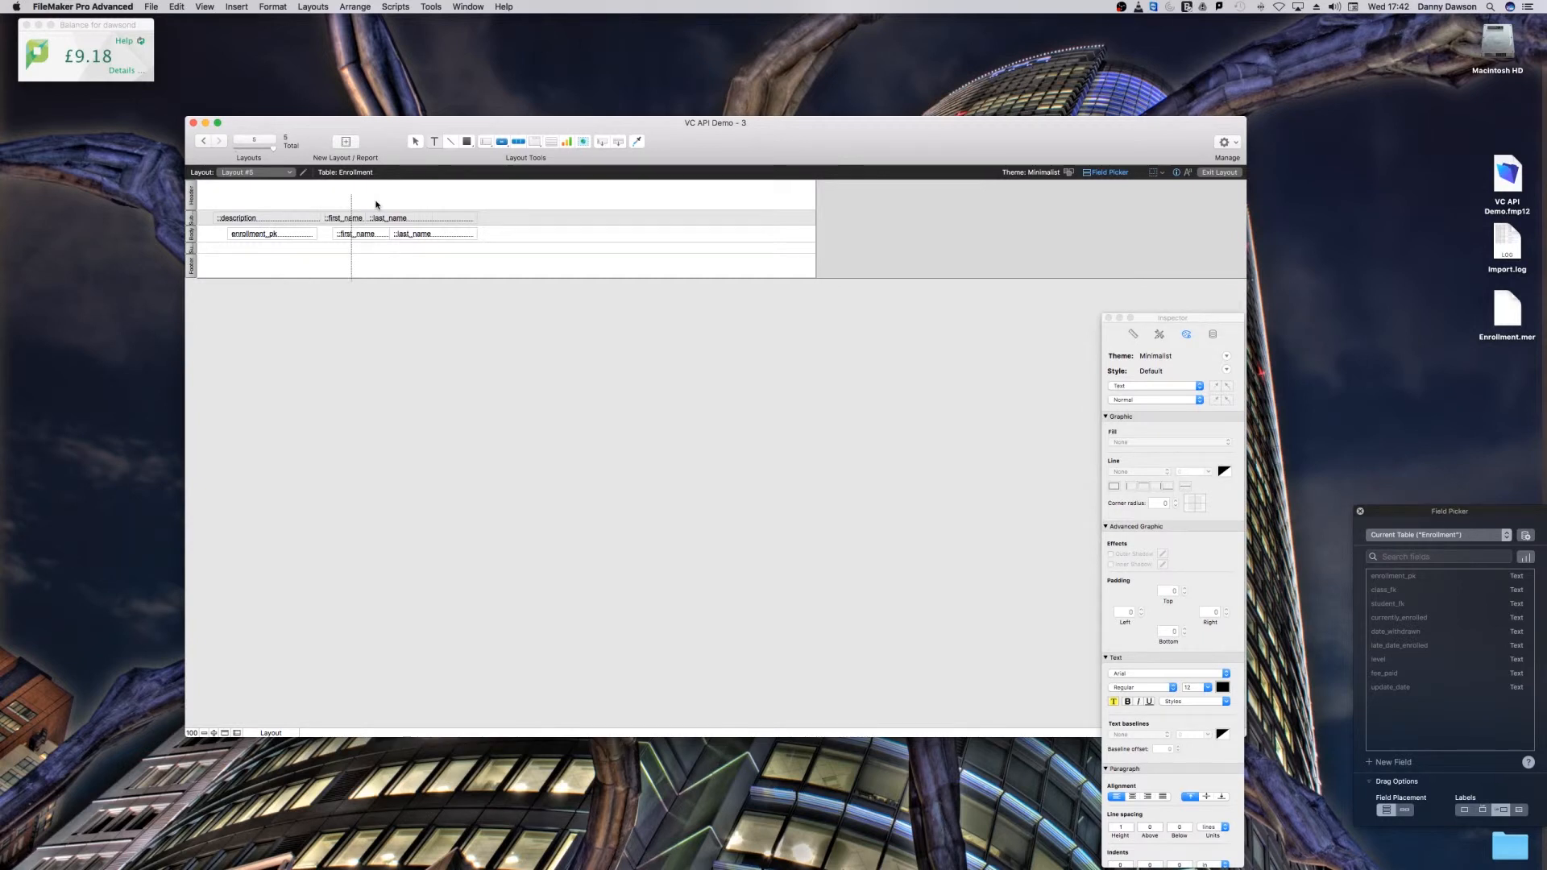
pyautogui.click(352, 234)
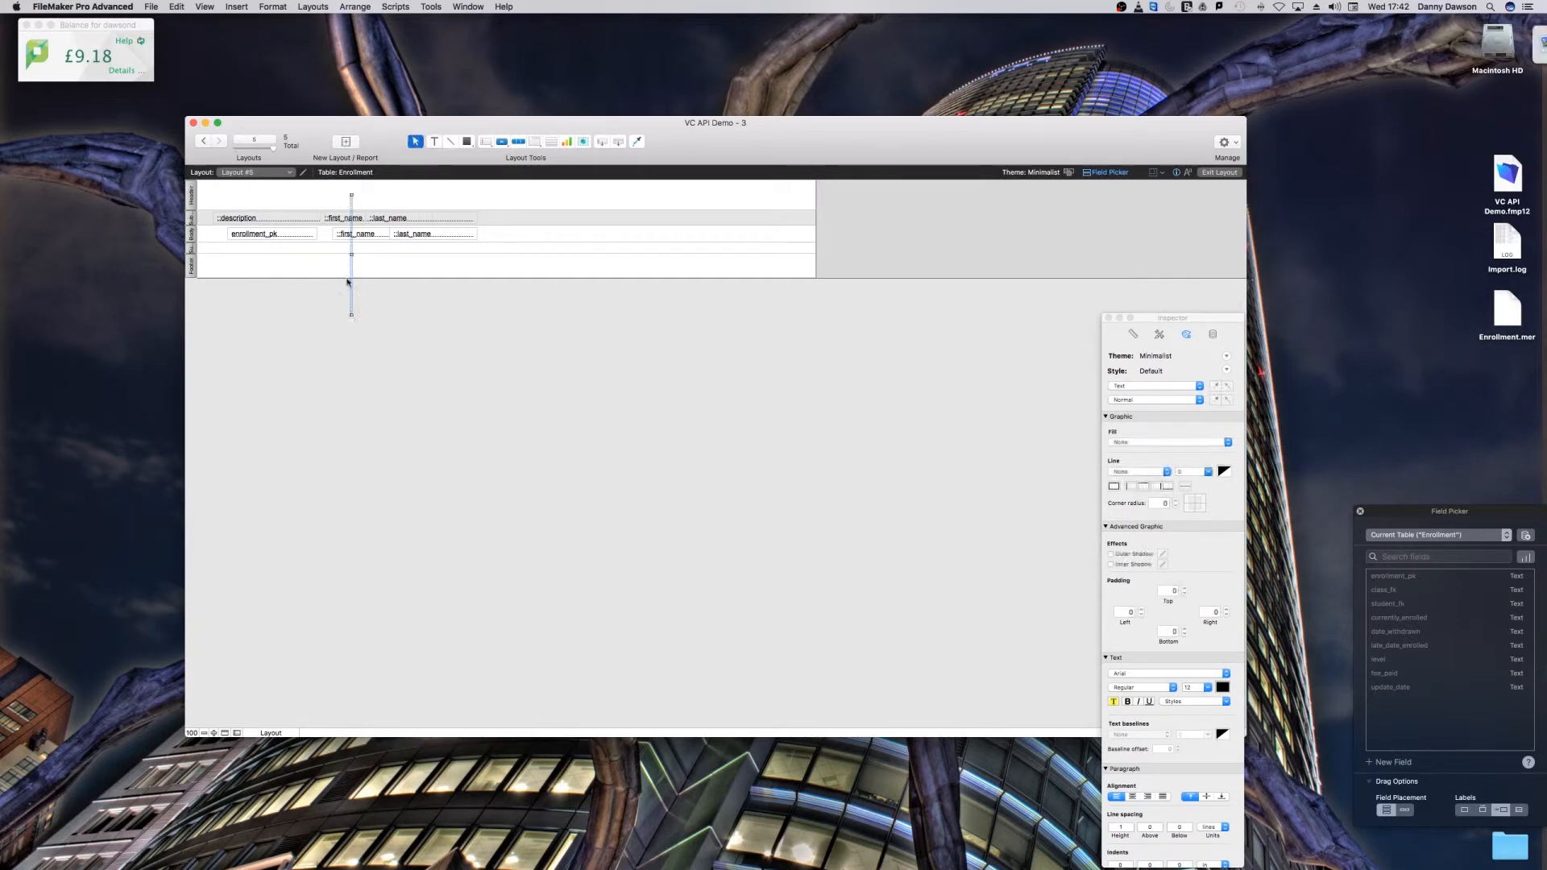
pyautogui.moveTo(352, 255); pyautogui.dragTo(544, 236)
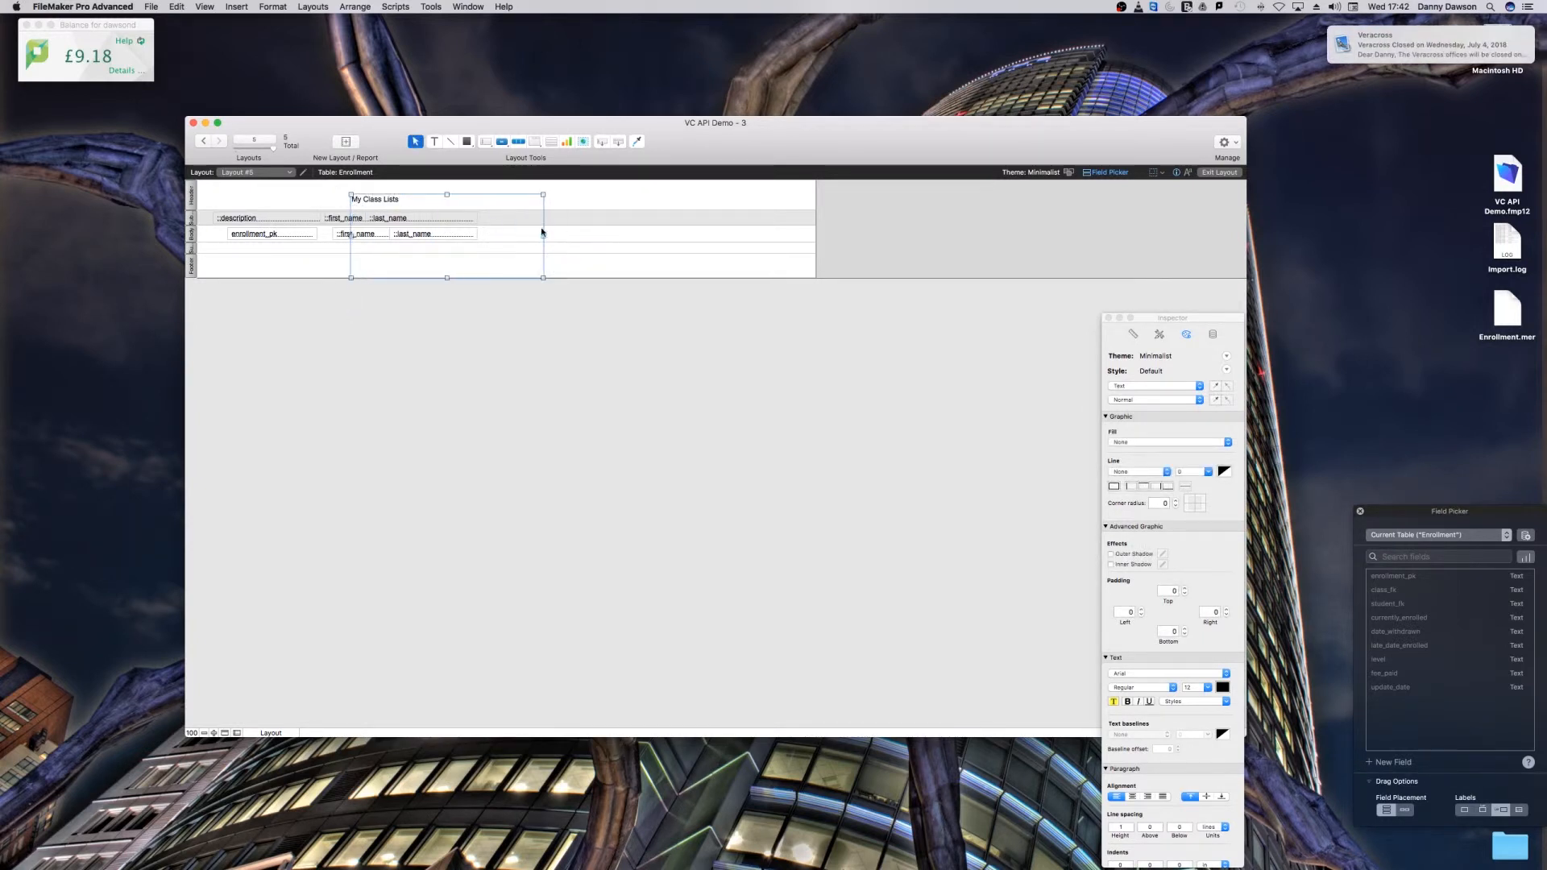
pyautogui.moveTo(446, 278); pyautogui.dragTo(396, 203)
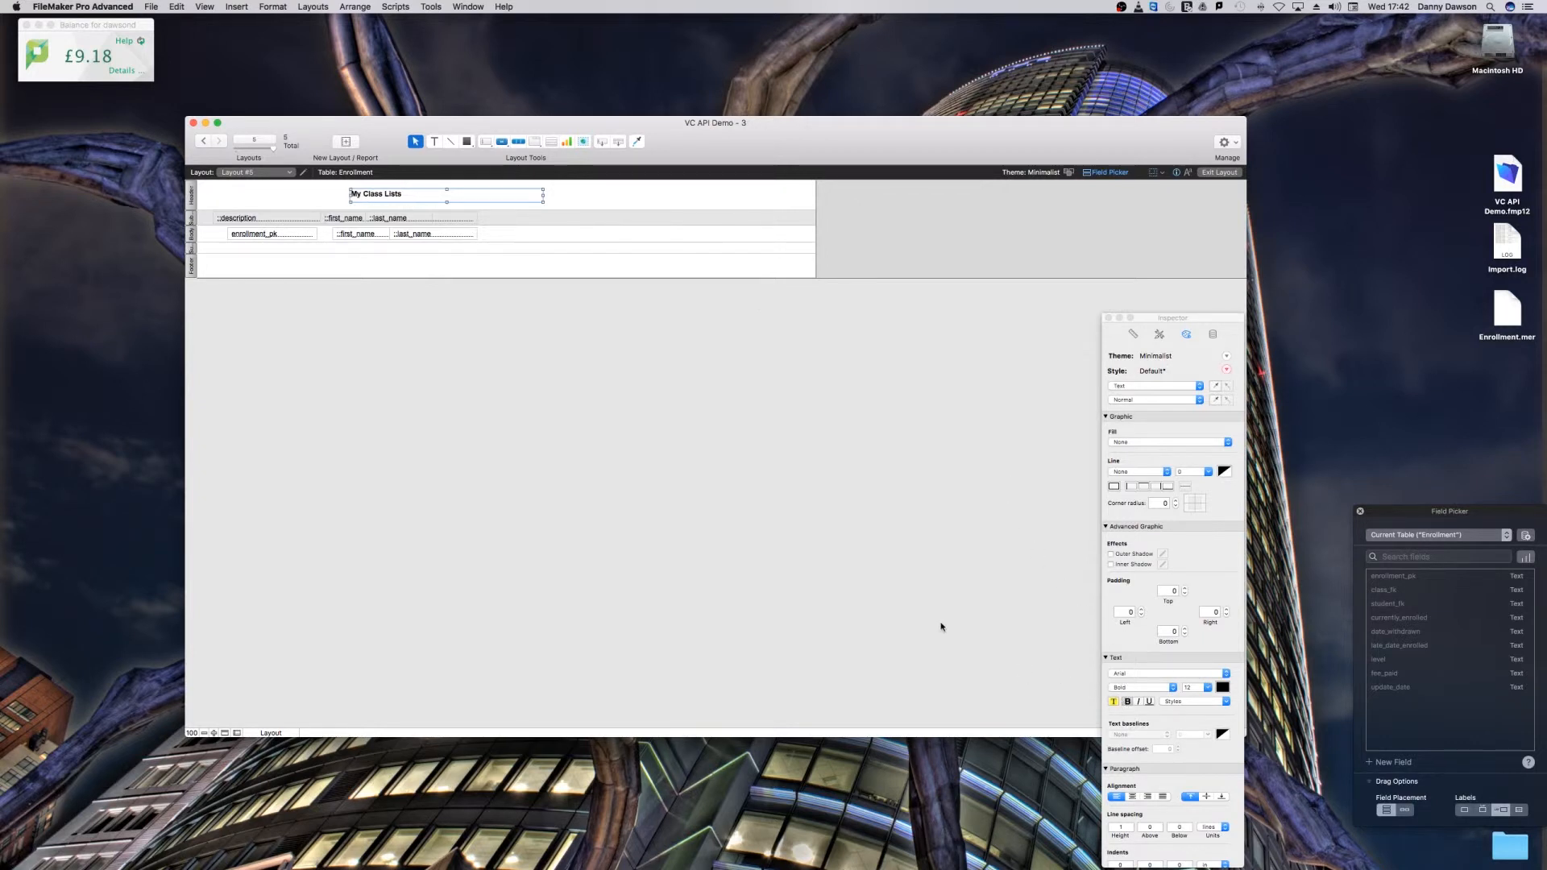
# Step: Preview the finished report and page through the classes to check the title, teacher names and student lists
pyautogui.press('super+u')
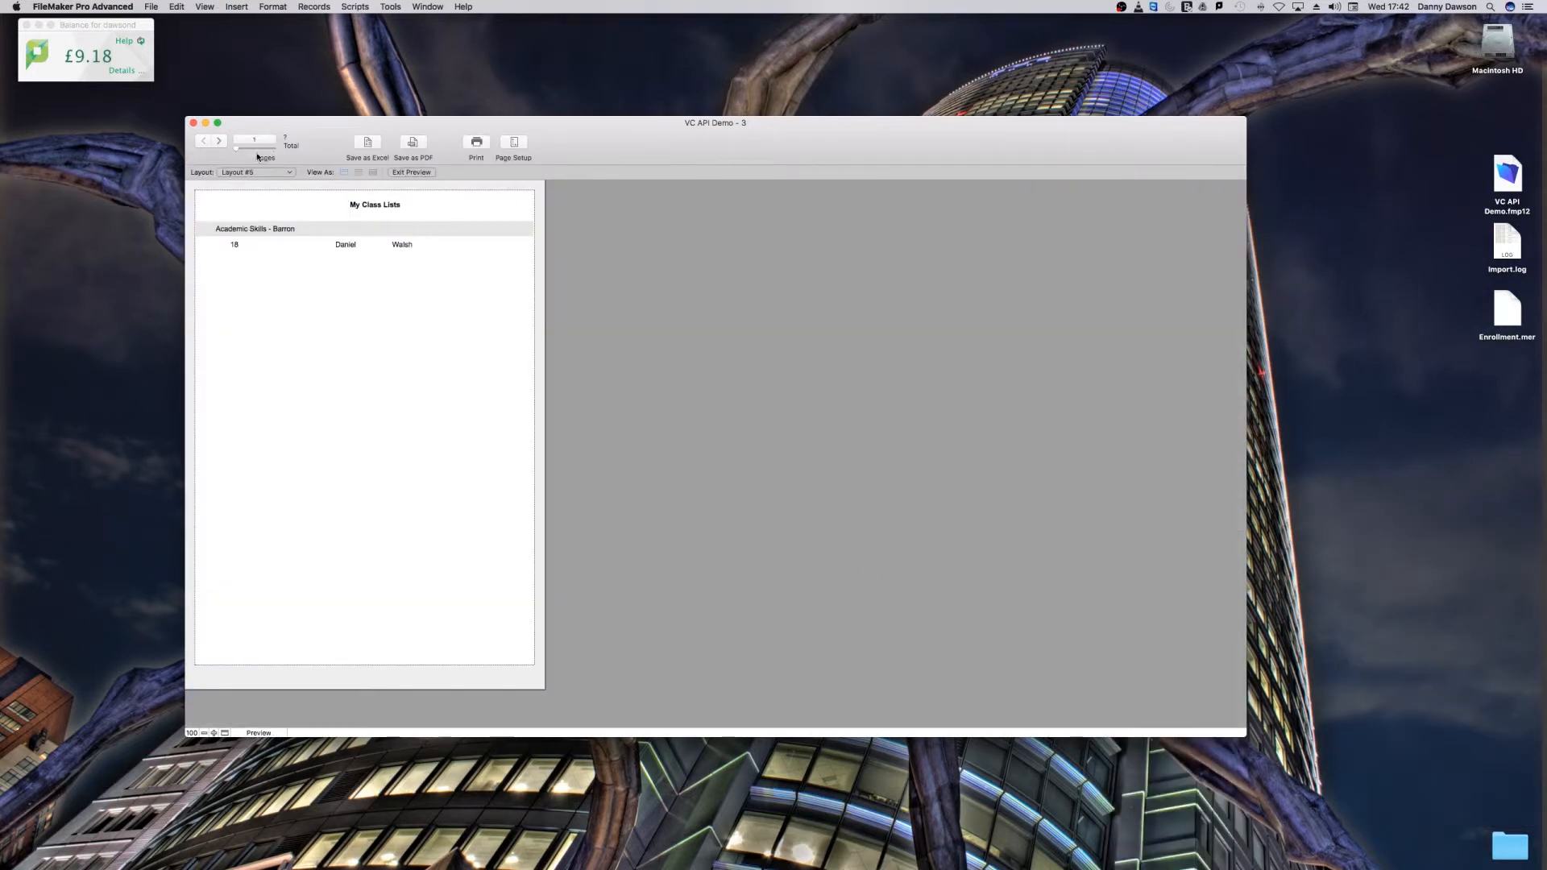
pyautogui.click(221, 139)
pyautogui.click(221, 140)
pyautogui.click(221, 141)
pyautogui.click(220, 140)
pyautogui.click(220, 141)
pyautogui.click(220, 141)
pyautogui.click(220, 141)
pyautogui.click(220, 141)
pyautogui.click(220, 141)
pyautogui.click(220, 141)
pyautogui.click(220, 141)
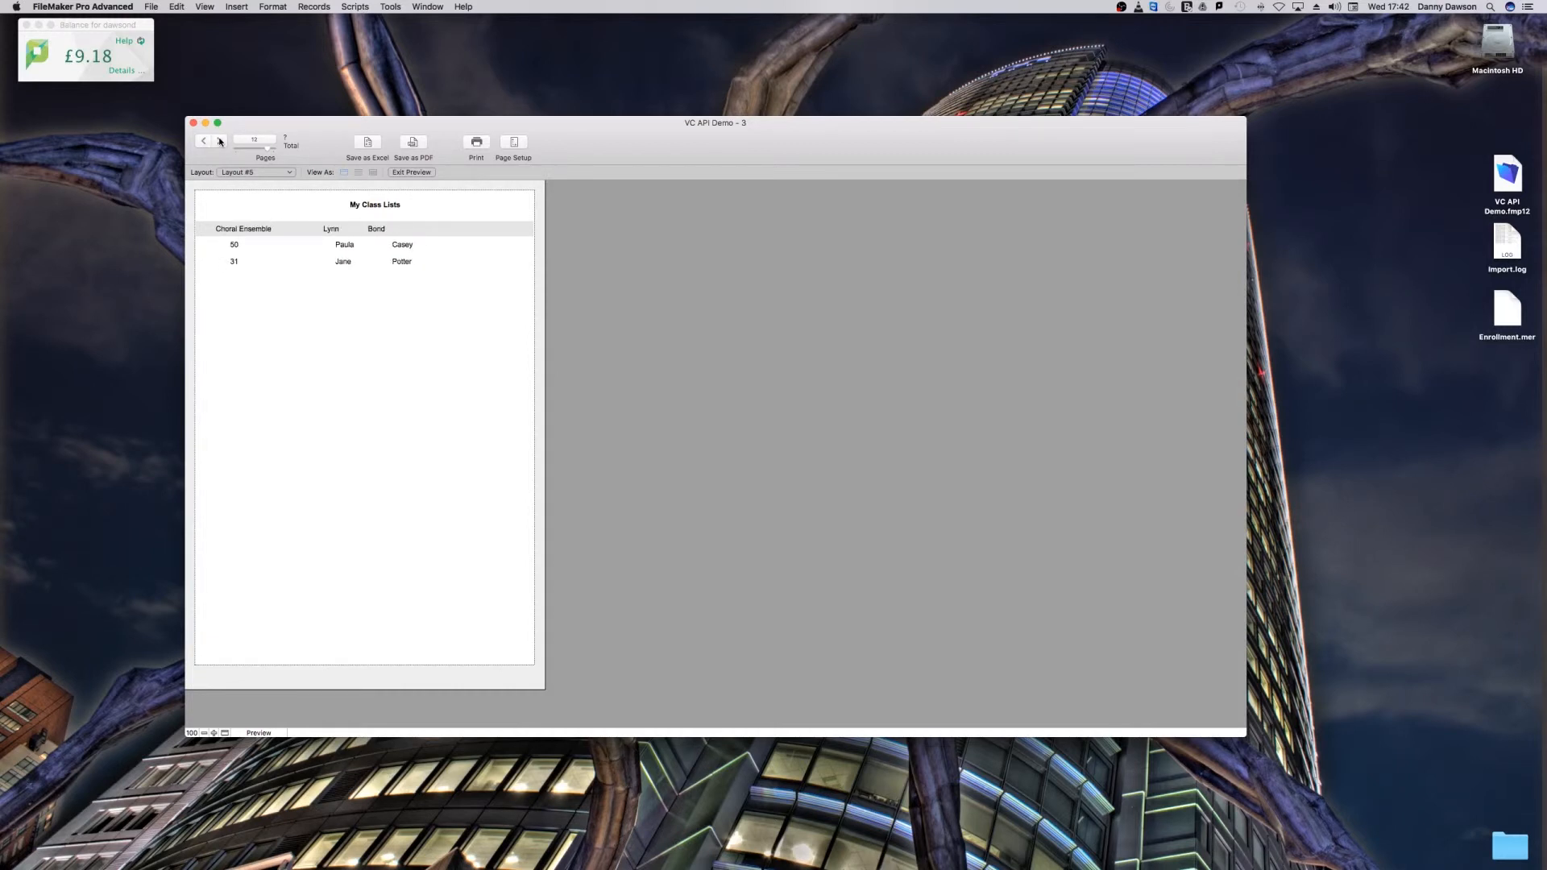
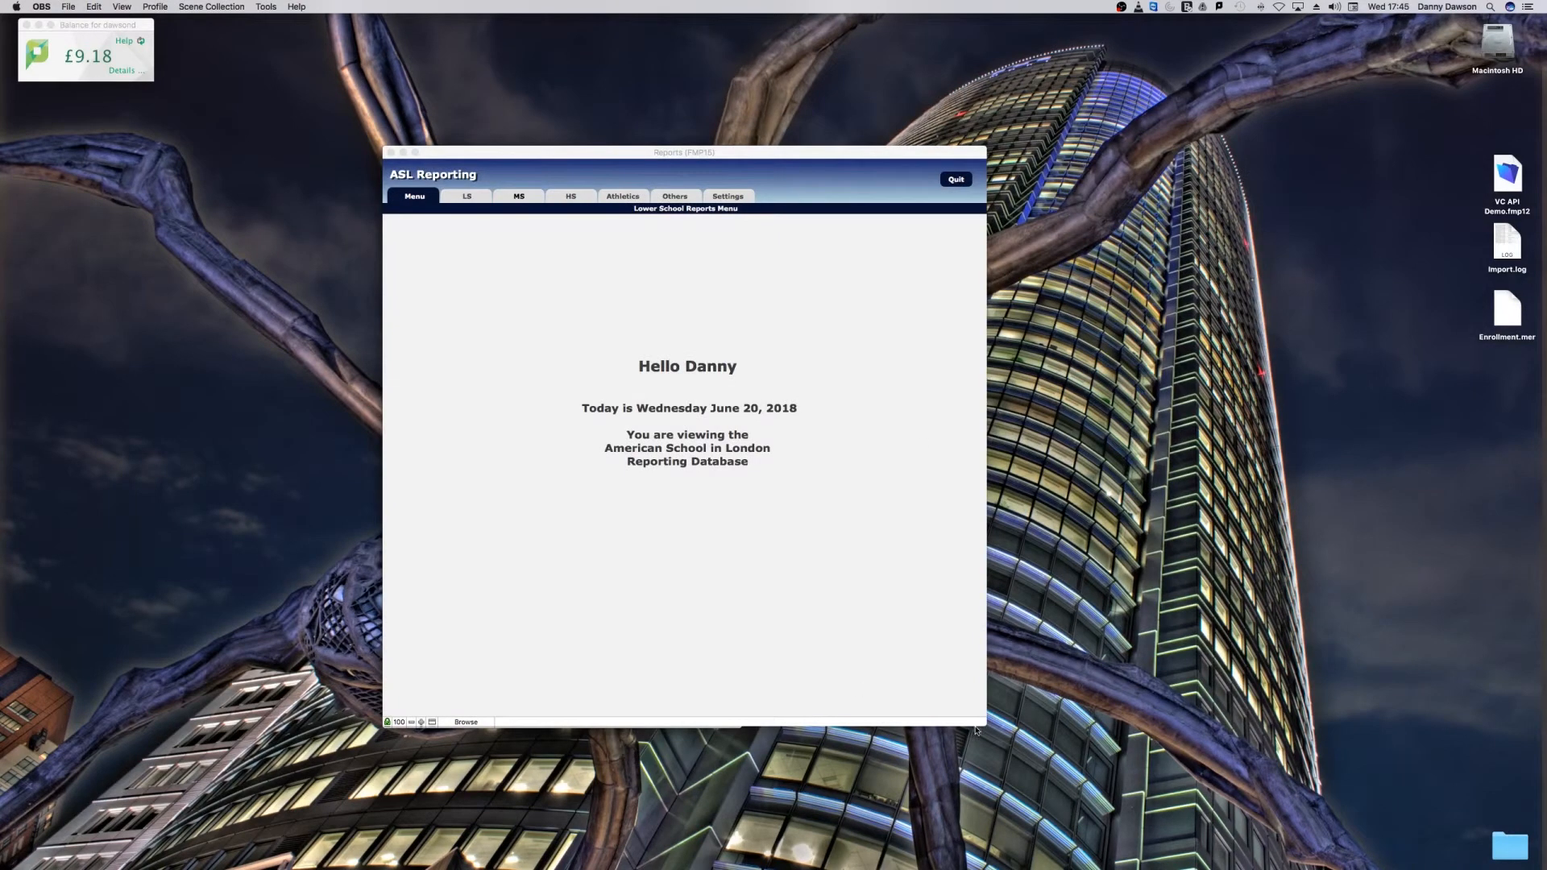
# Step: Widen and reposition the Reports window, and close the leftover Homeroom List preview behind it
pyautogui.moveTo(976, 730); pyautogui.dragTo(1073, 717)
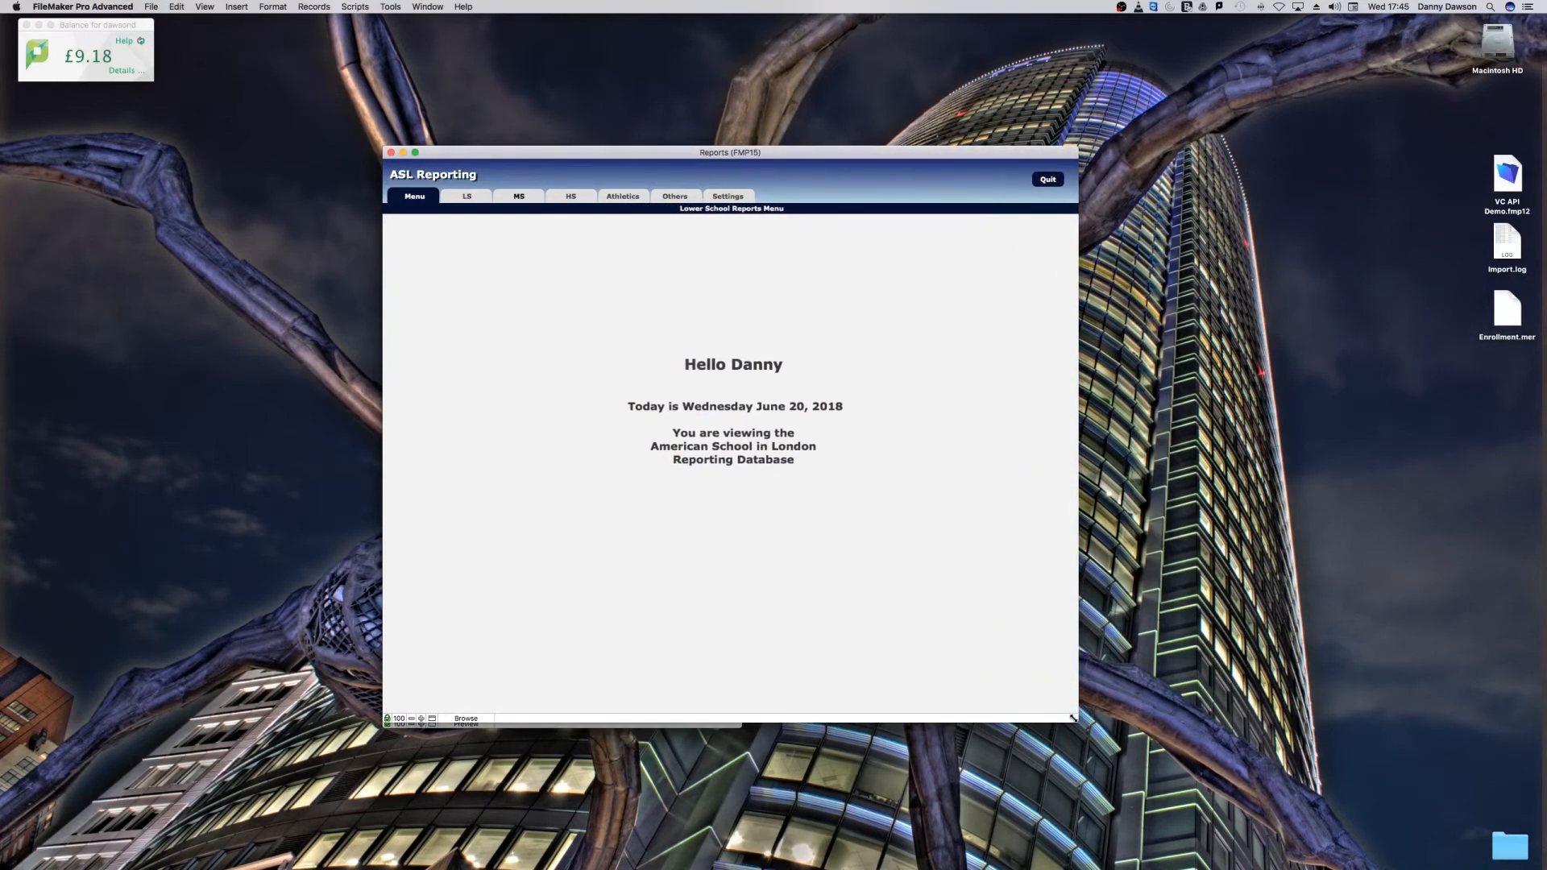
pyautogui.moveTo(633, 155); pyautogui.dragTo(564, 146)
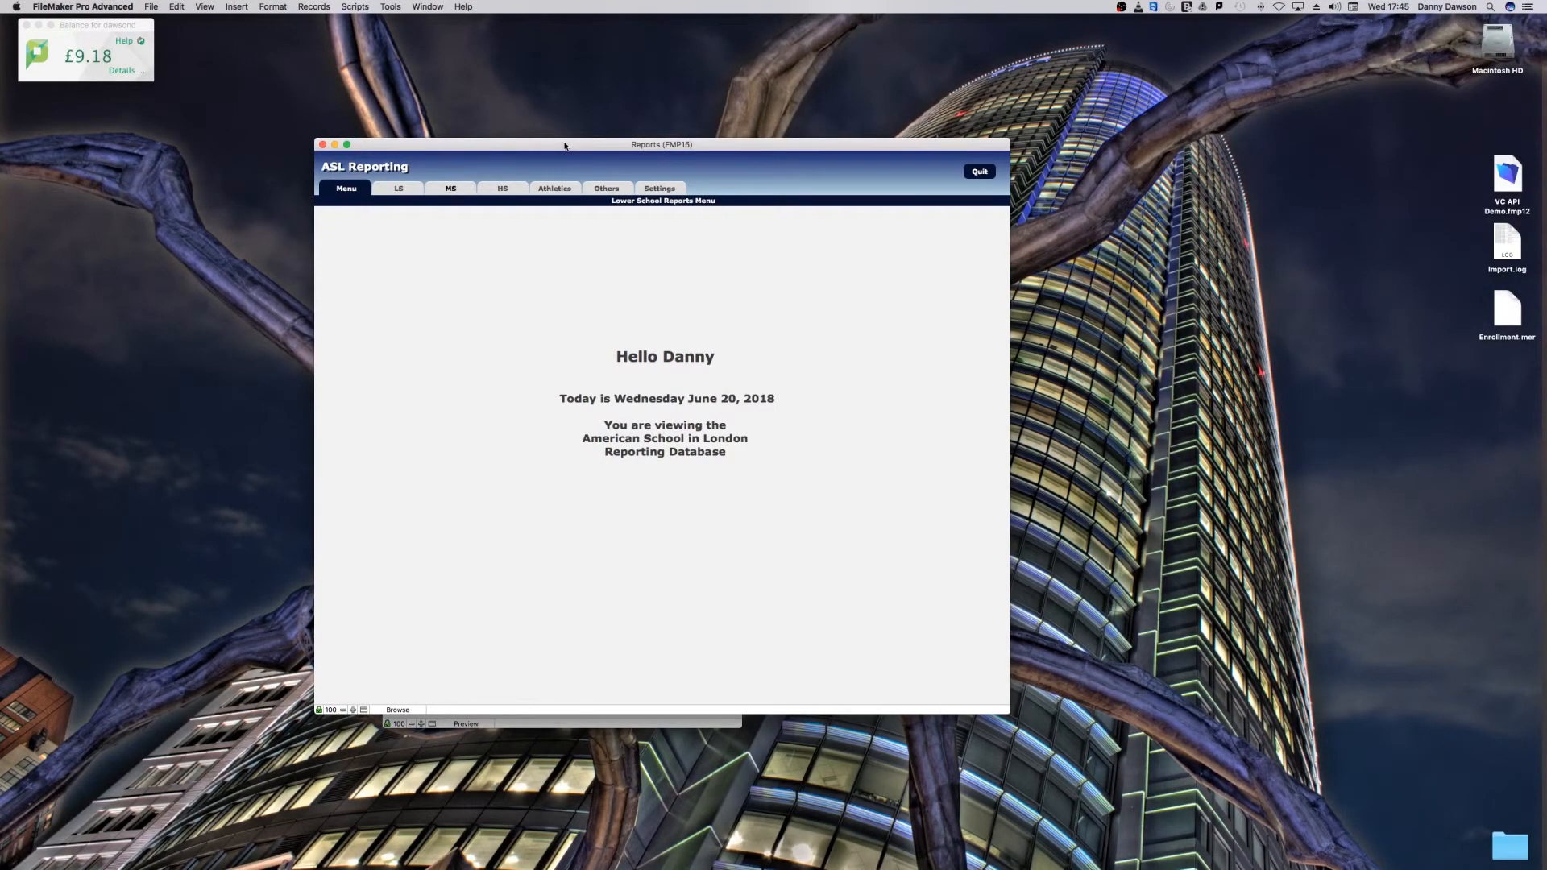
pyautogui.moveTo(529, 147); pyautogui.dragTo(776, 172)
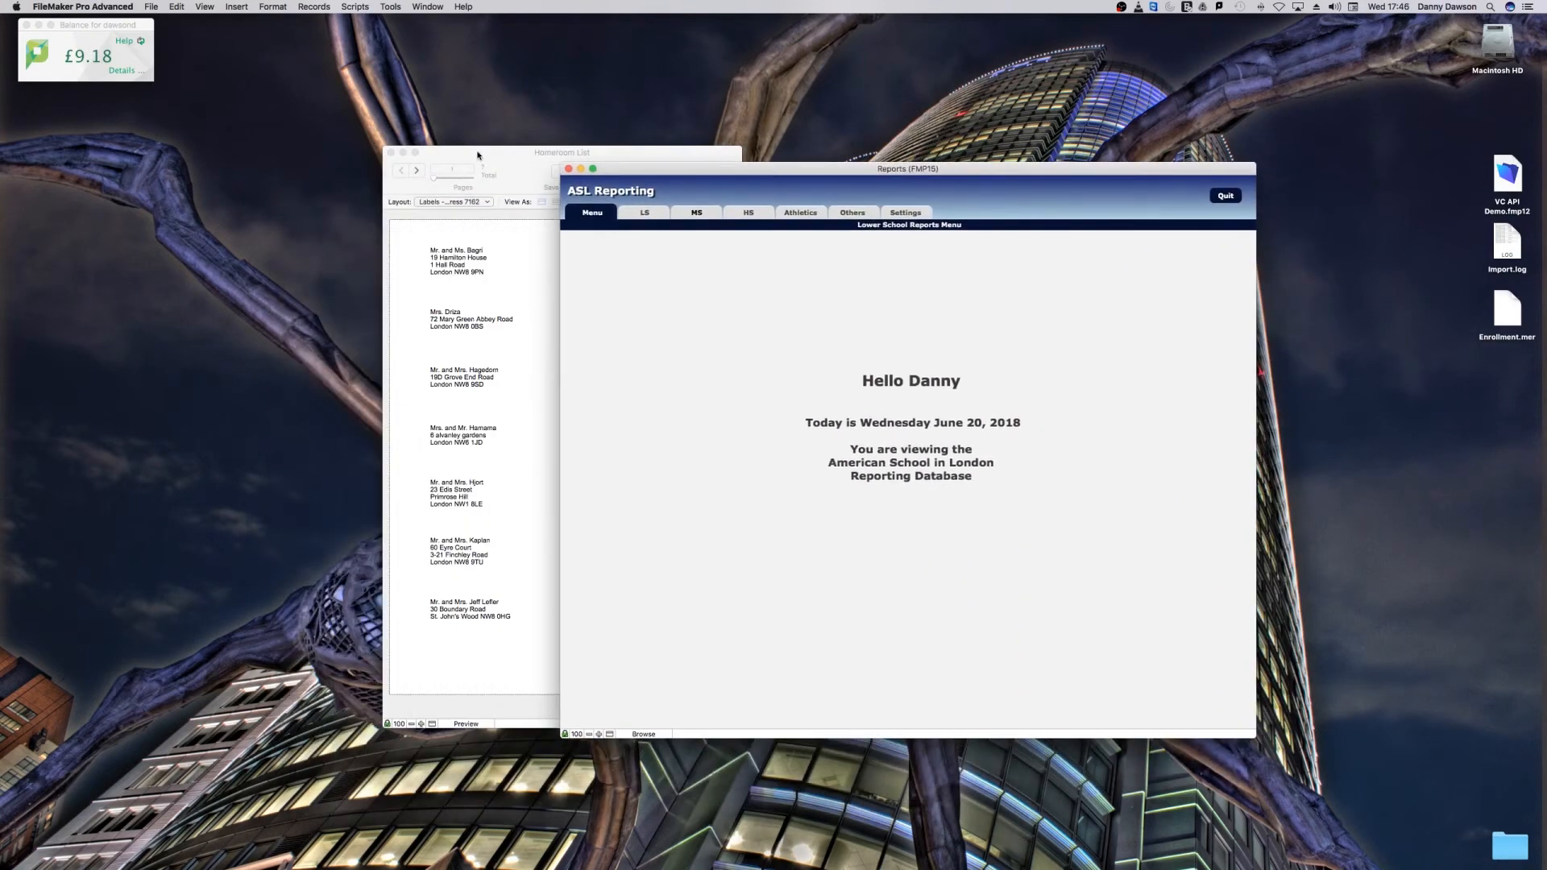
pyautogui.click(390, 153)
pyautogui.moveTo(659, 177); pyautogui.dragTo(359, 142)
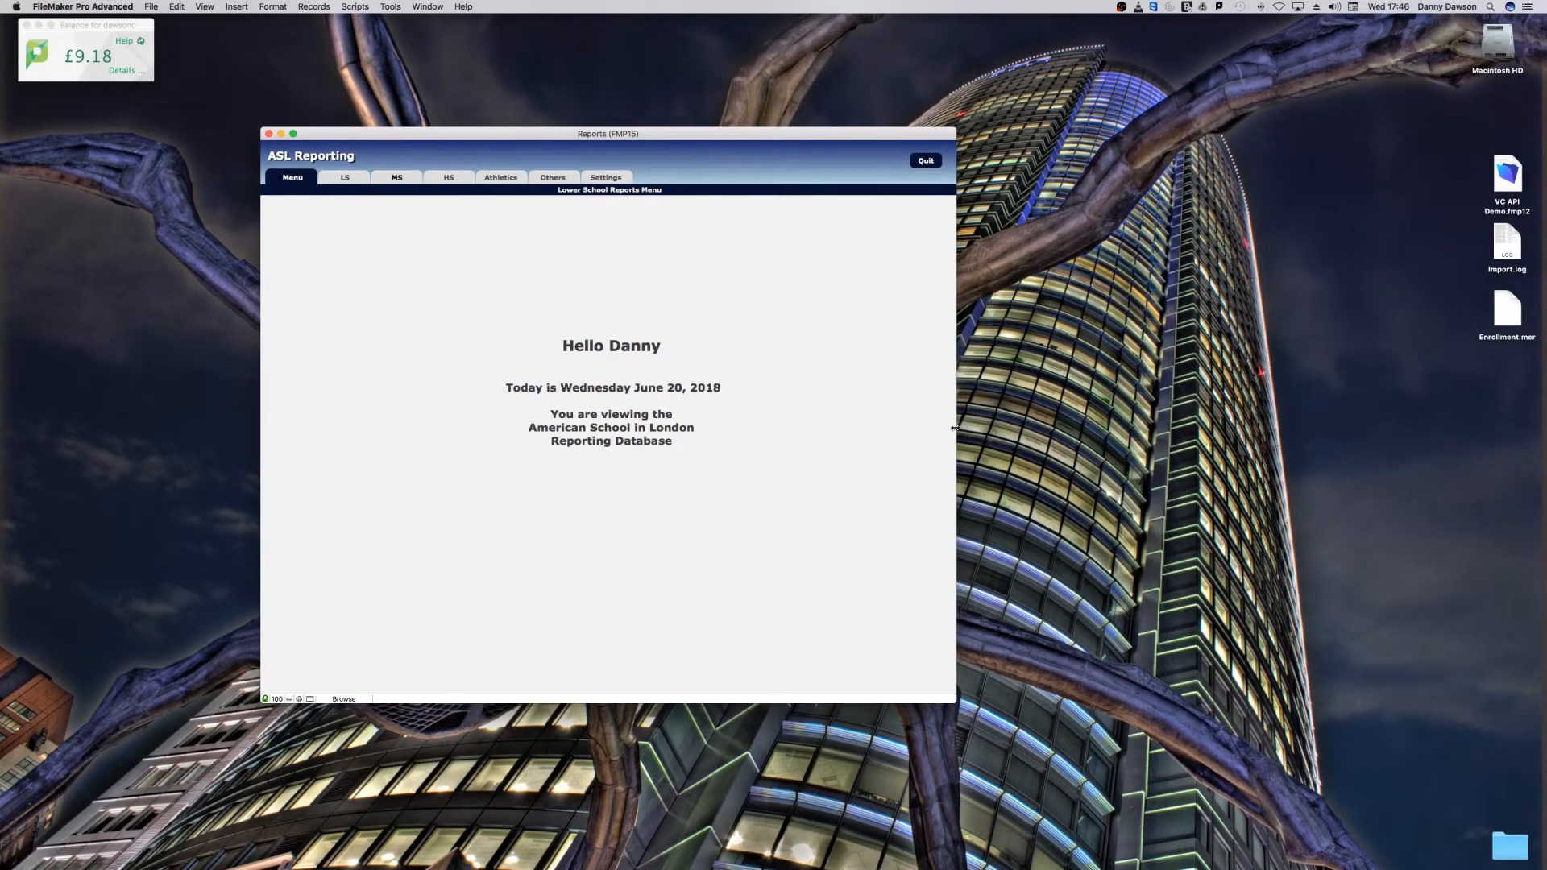
# Step: Preview the lower school homeroom Text List for a single teacher's homeroom, and close the preview
pyautogui.click(345, 179)
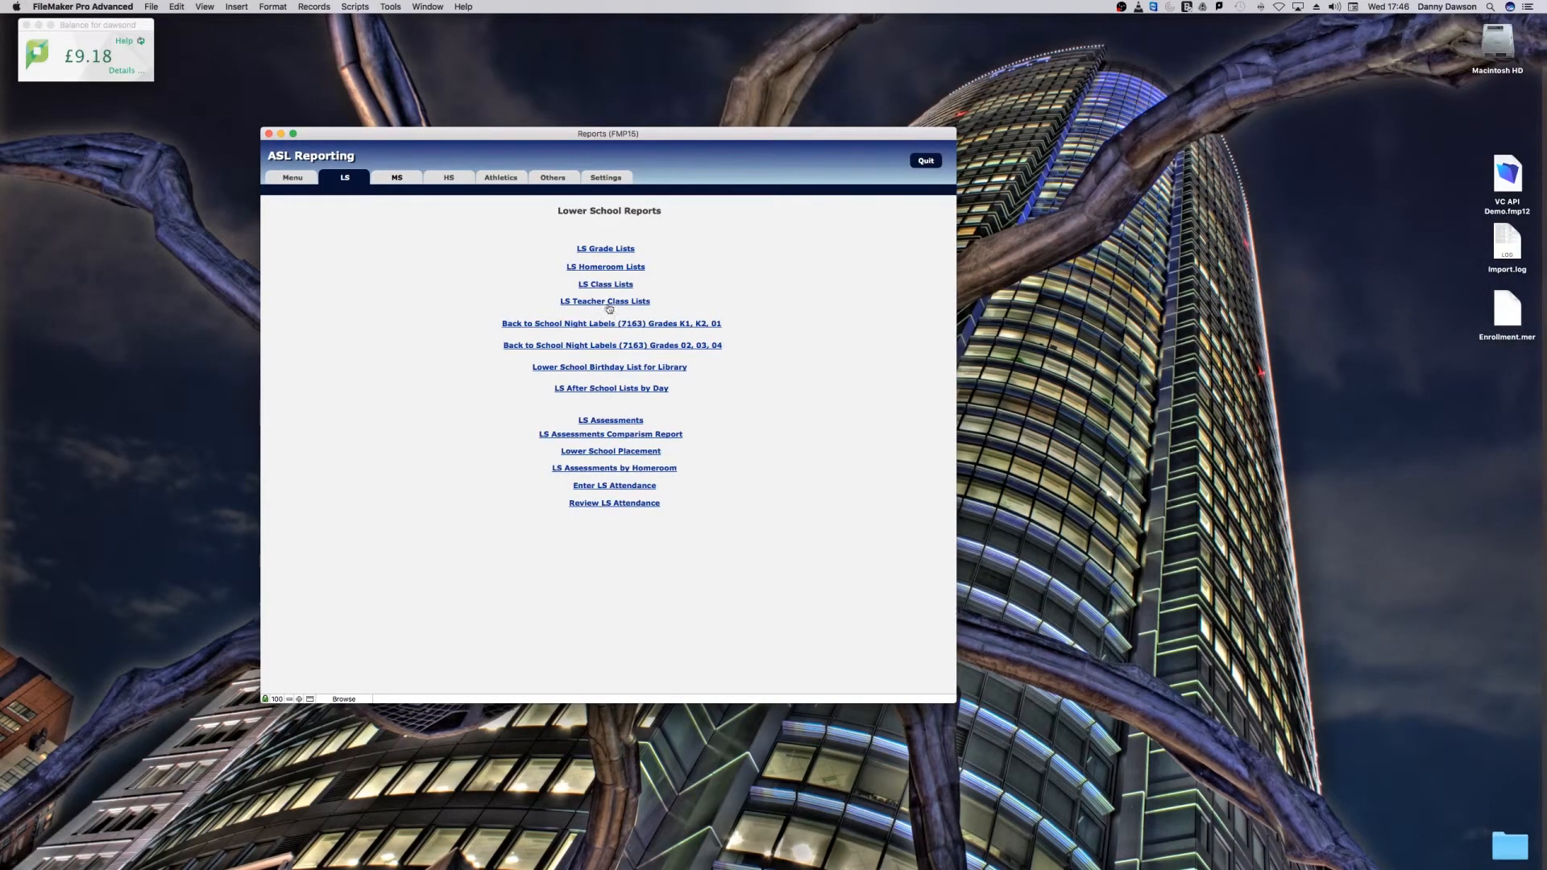
pyautogui.click(602, 269)
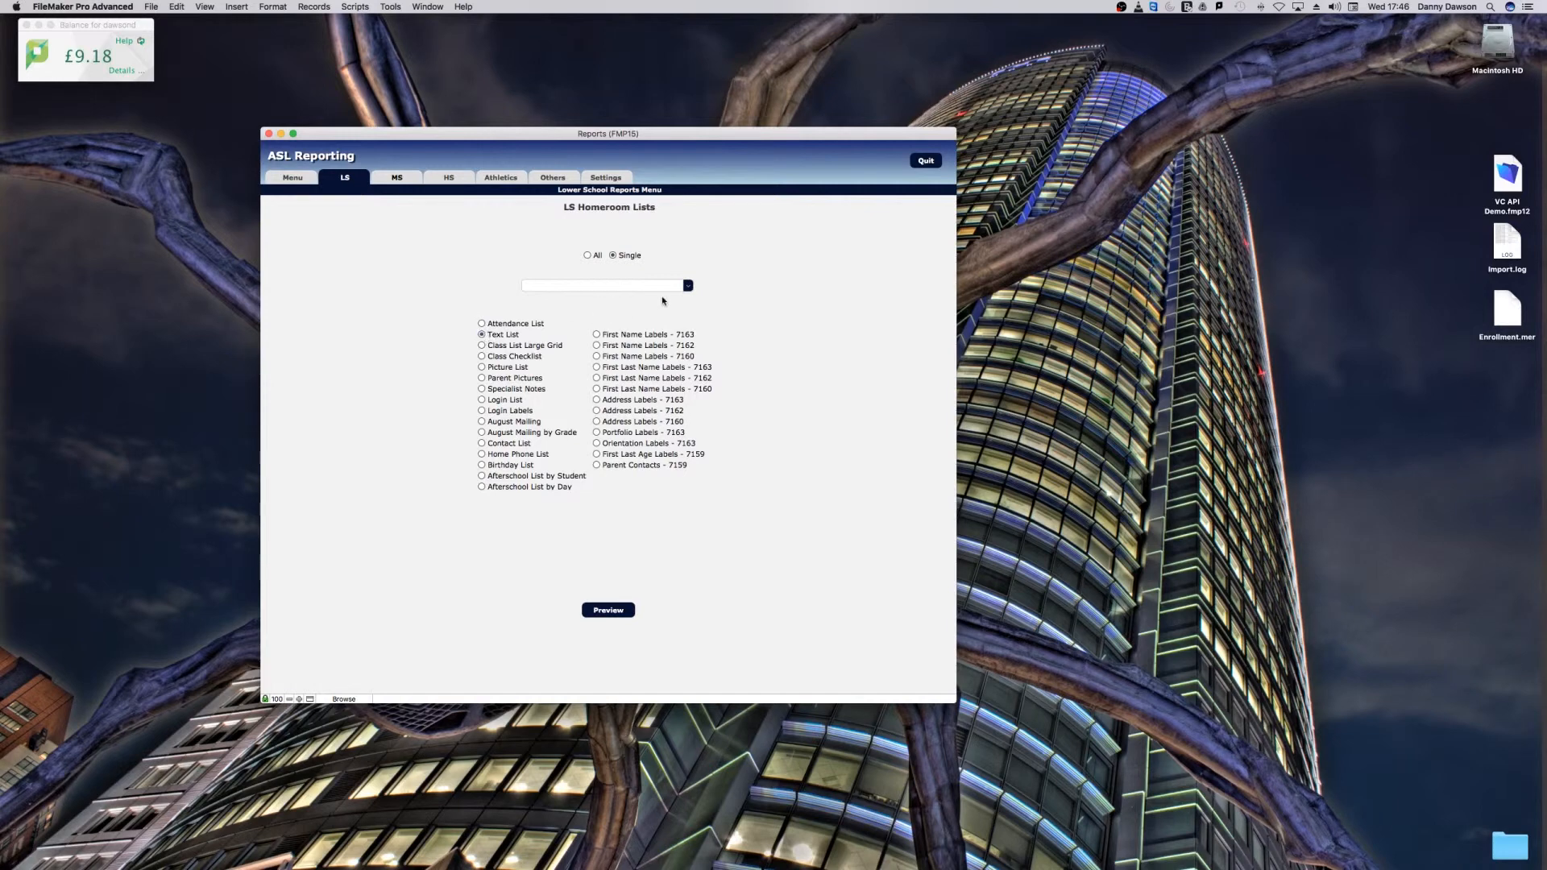
pyautogui.click(687, 285)
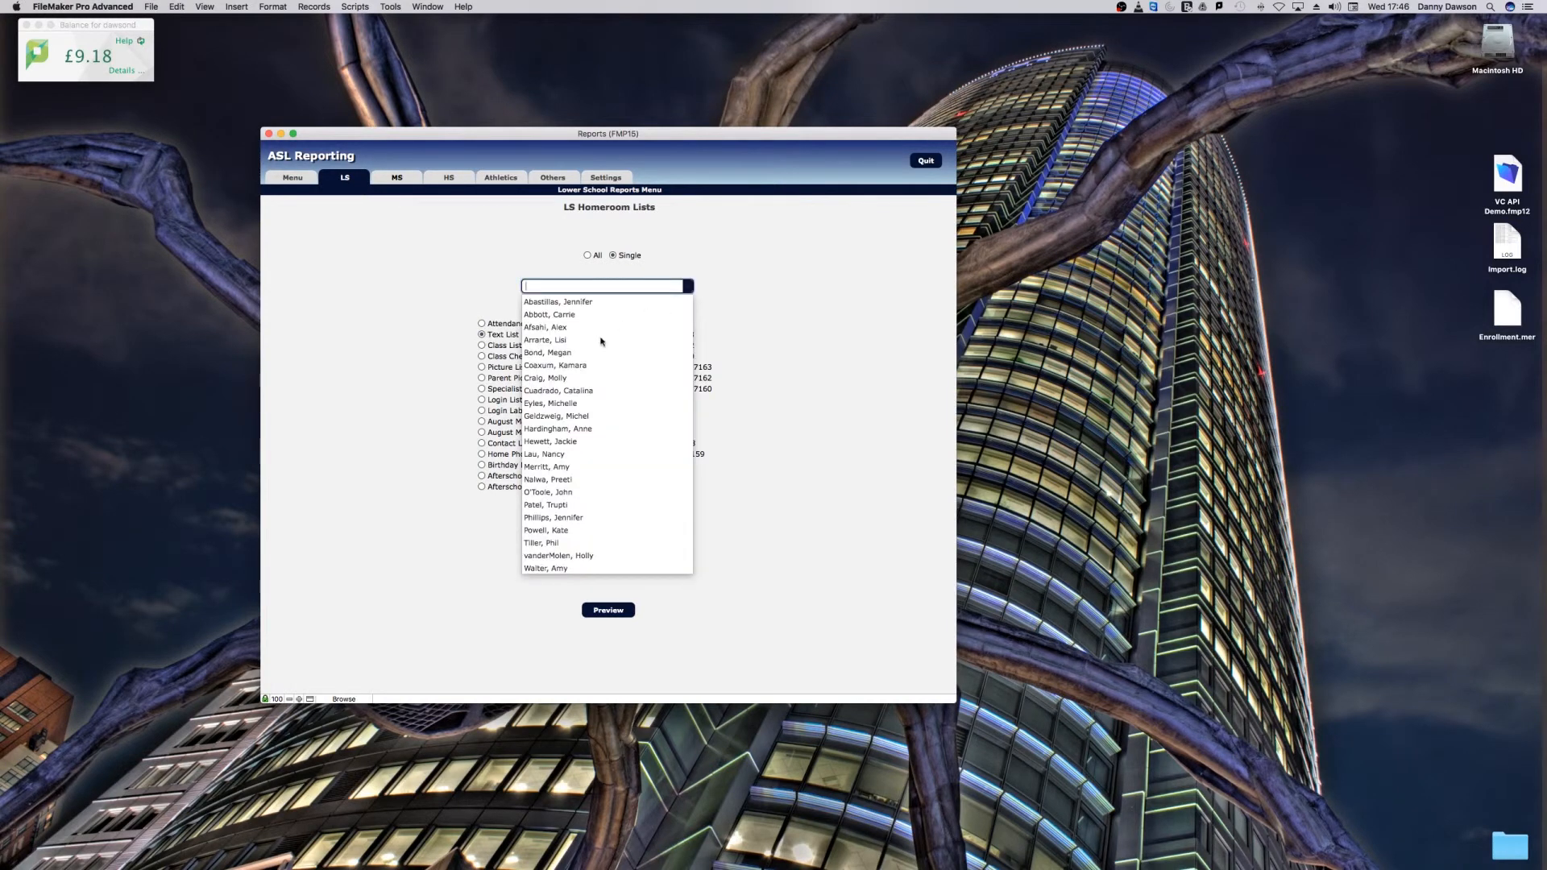
pyautogui.click(555, 341)
pyautogui.click(623, 611)
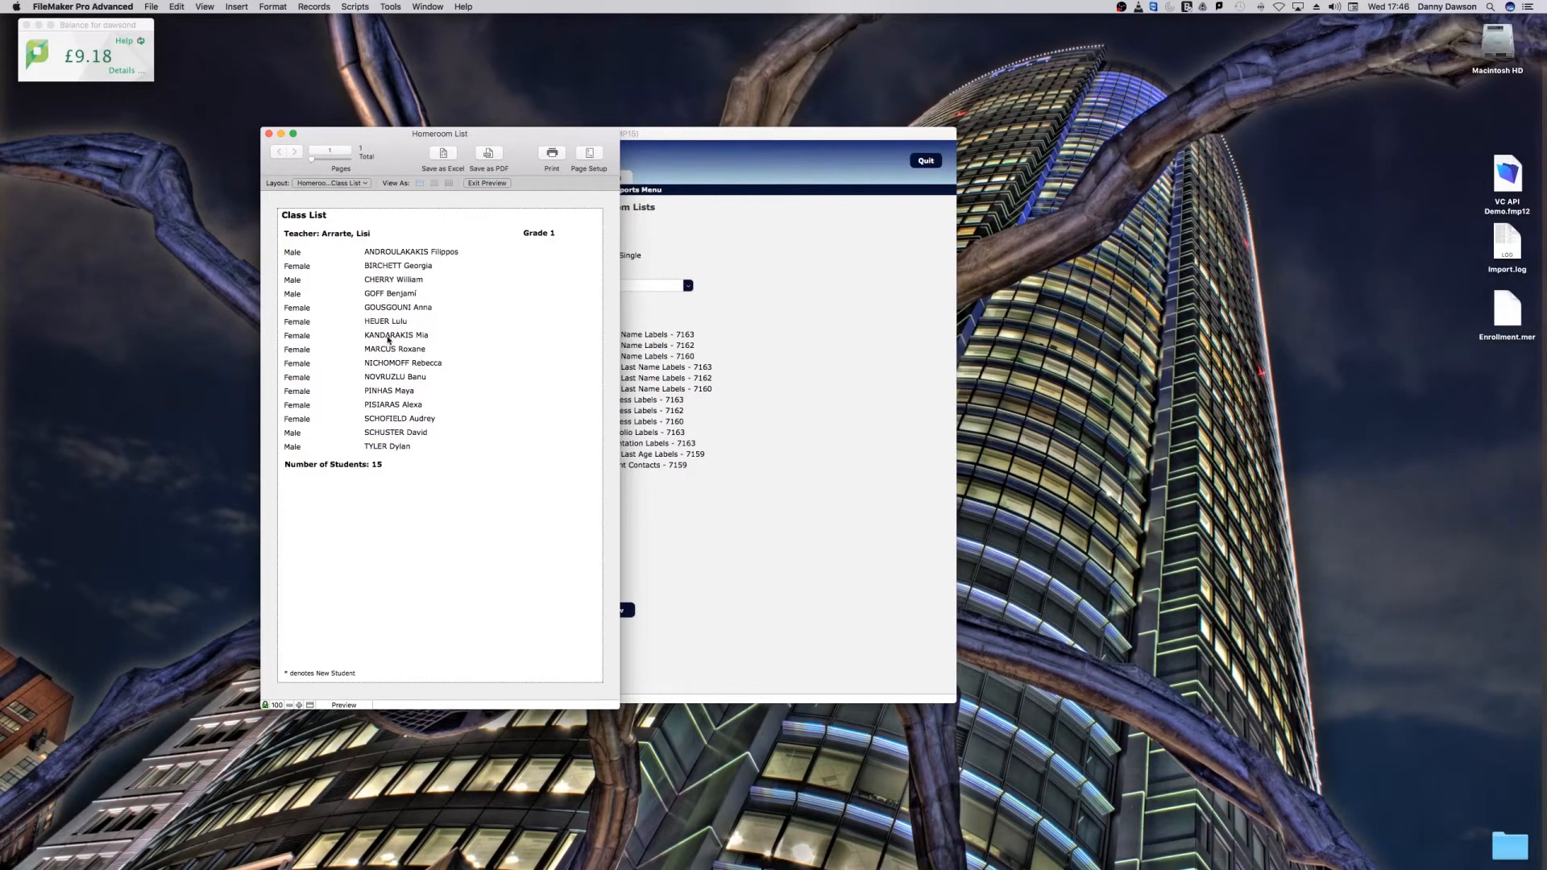
pyautogui.click(269, 133)
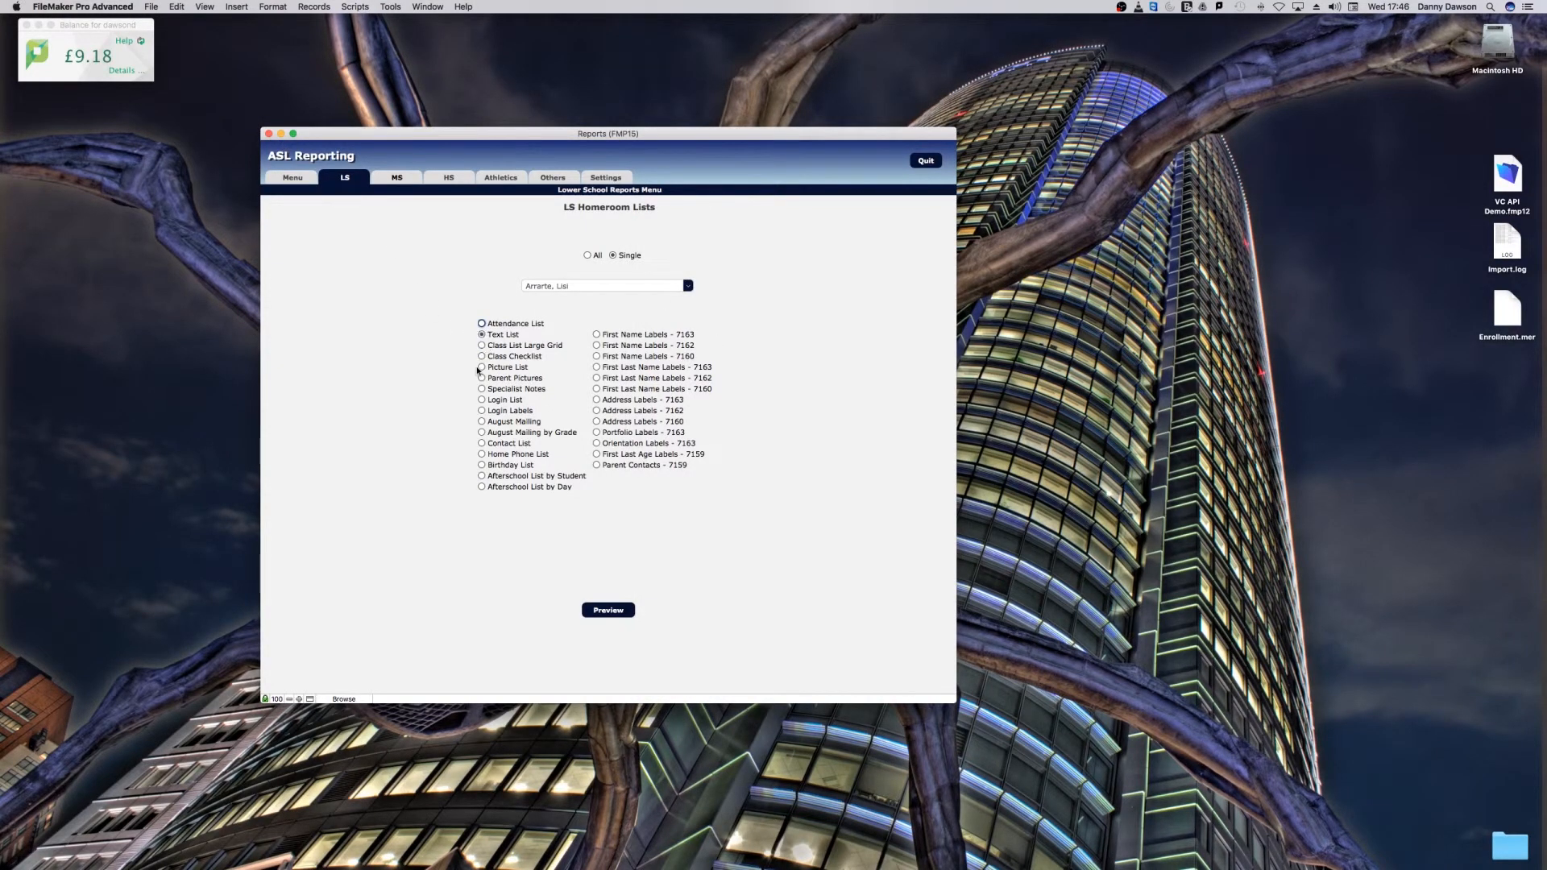
# Step: Preview the same homeroom's Picture List and its First Last Name Labels - 7160, closing each preview
pyautogui.click(611, 610)
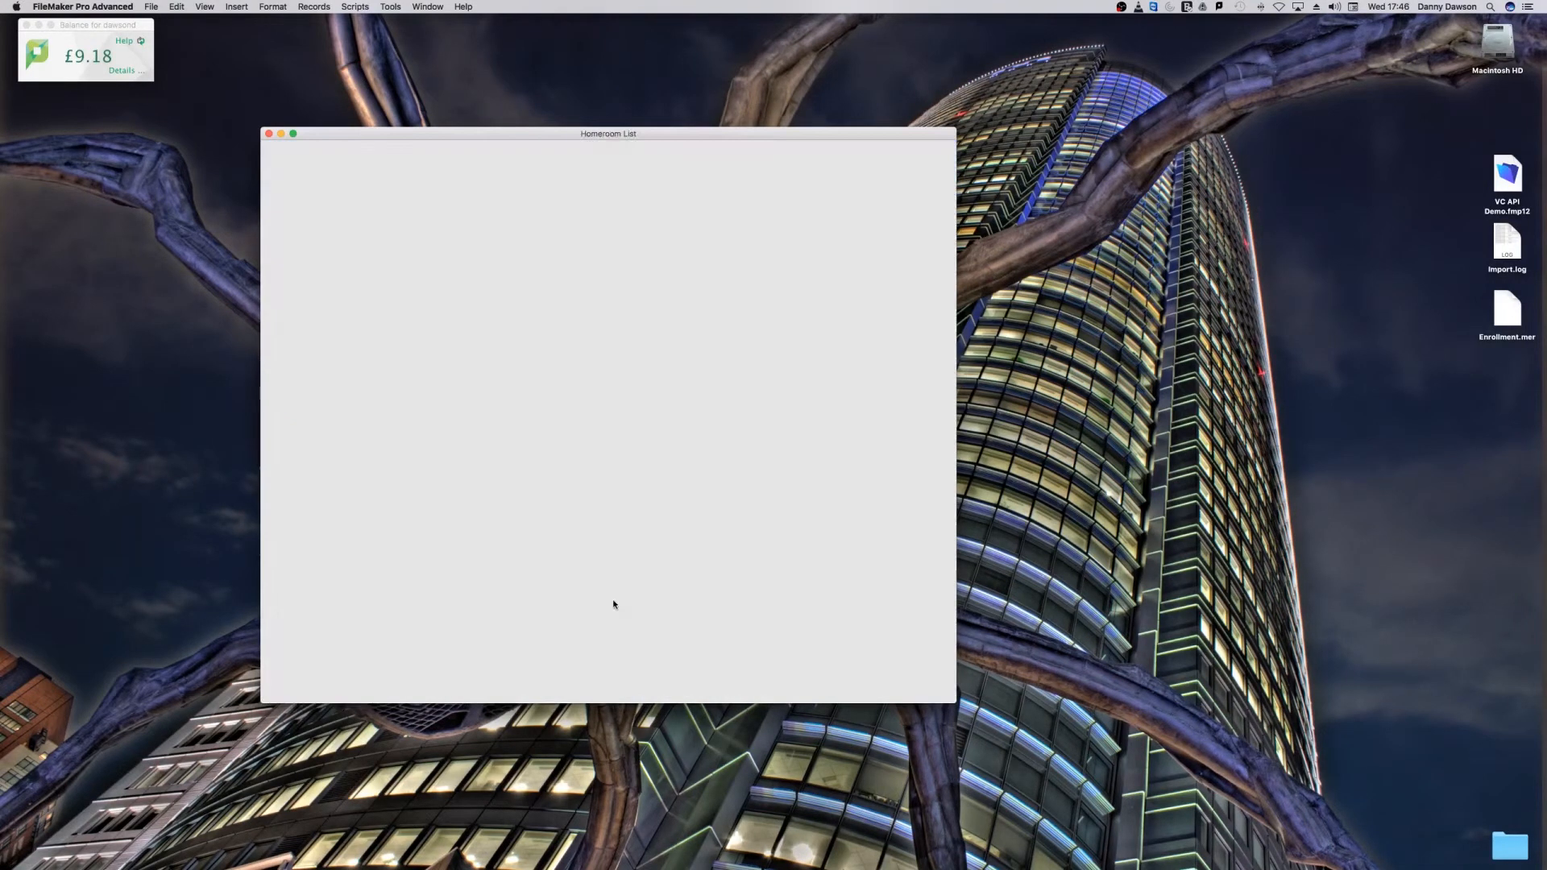
pyautogui.click(269, 133)
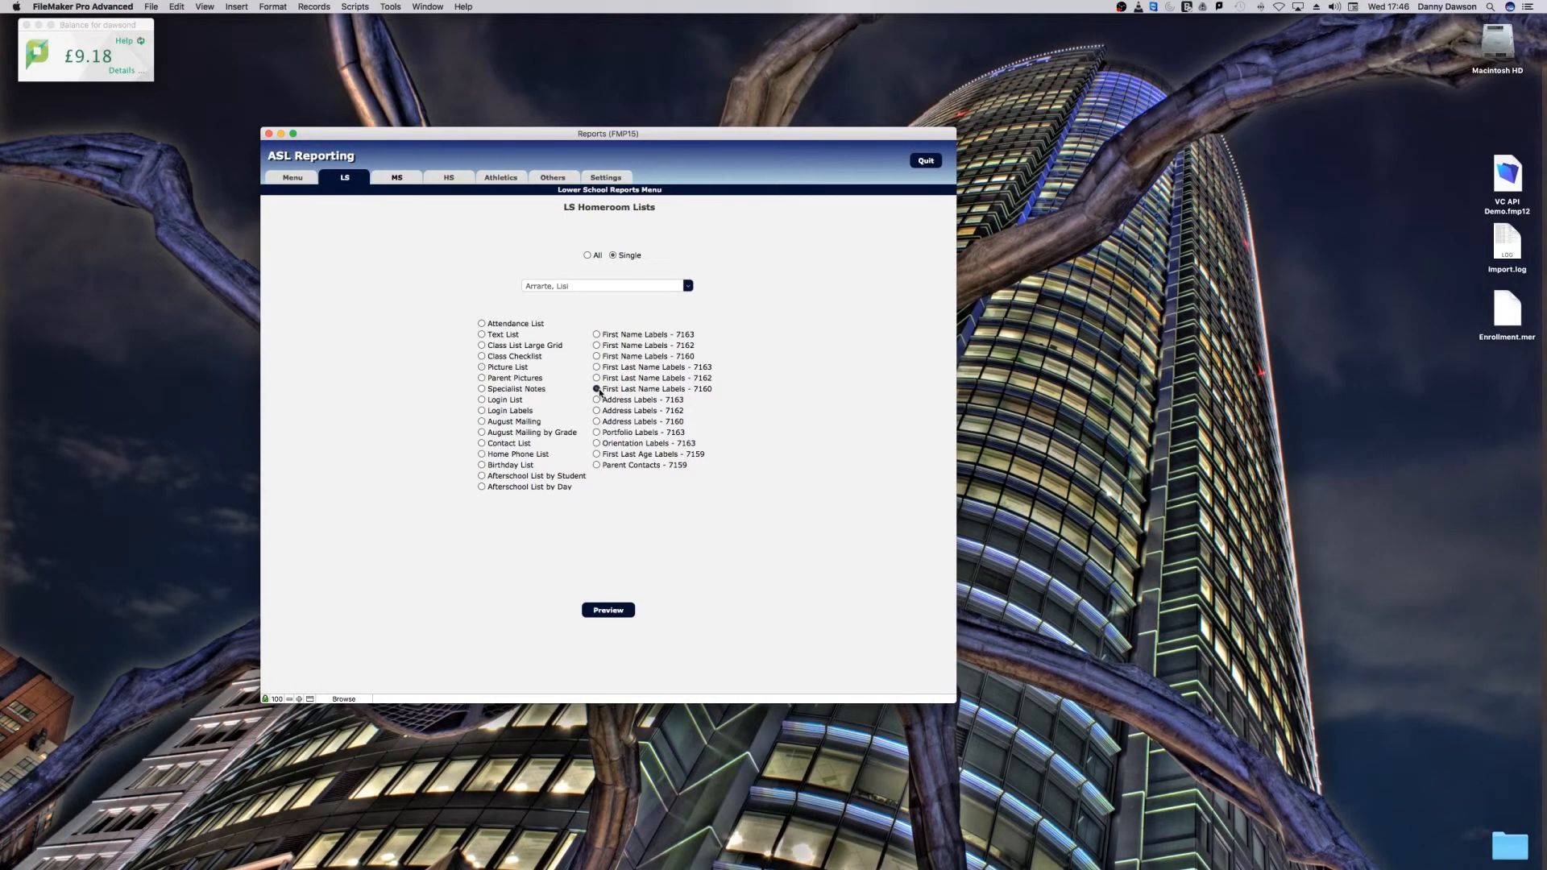
pyautogui.click(612, 606)
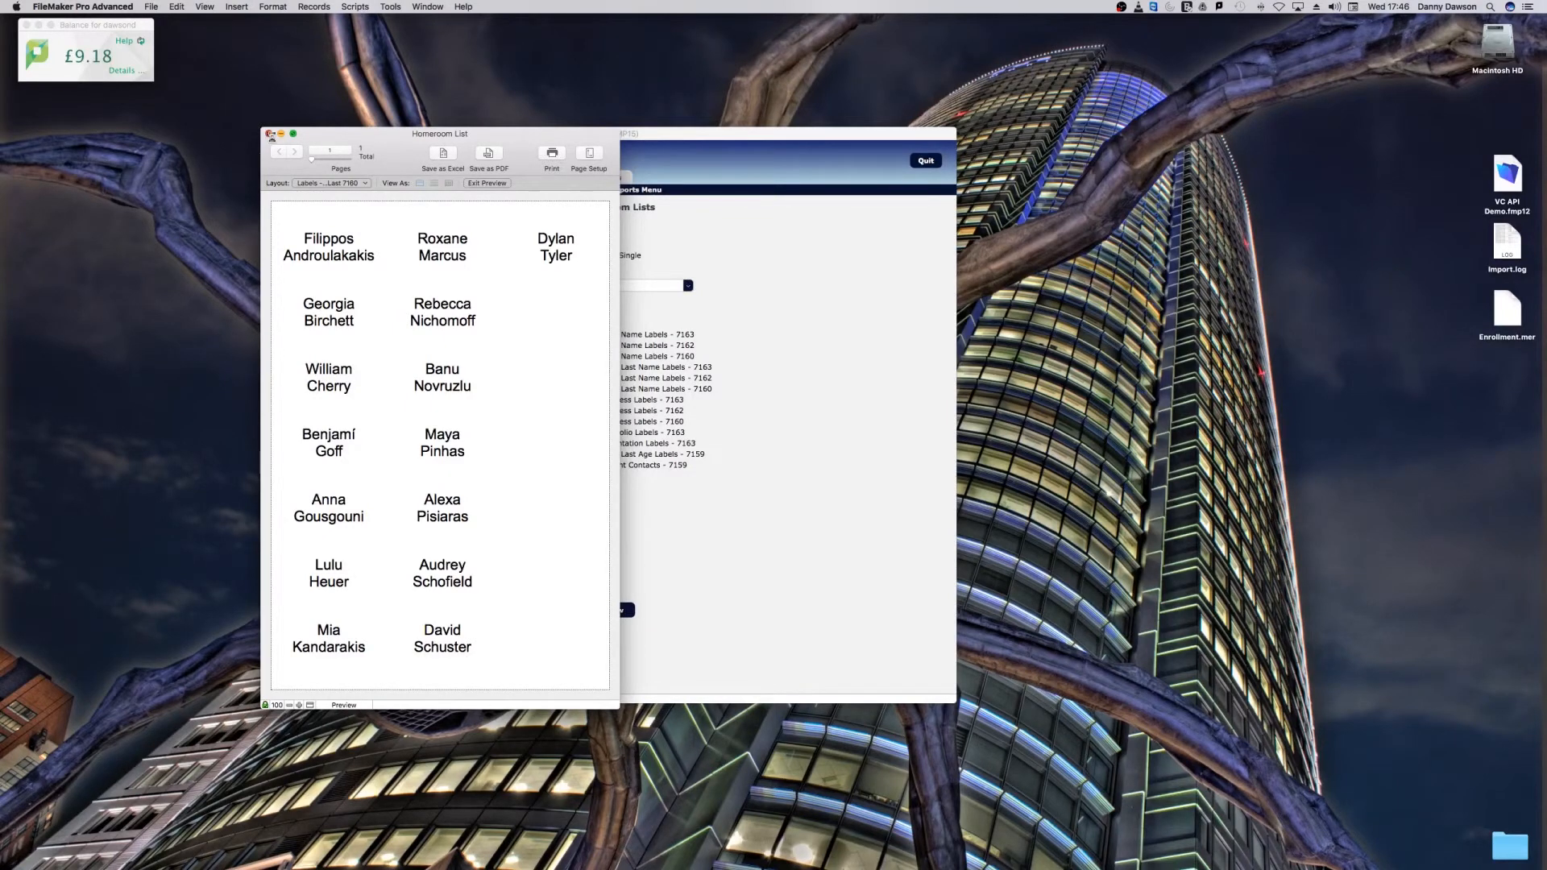
pyautogui.click(269, 133)
# Step: Preview the Address Labels - 7160 for the same homeroom, and close the preview
pyautogui.click(597, 422)
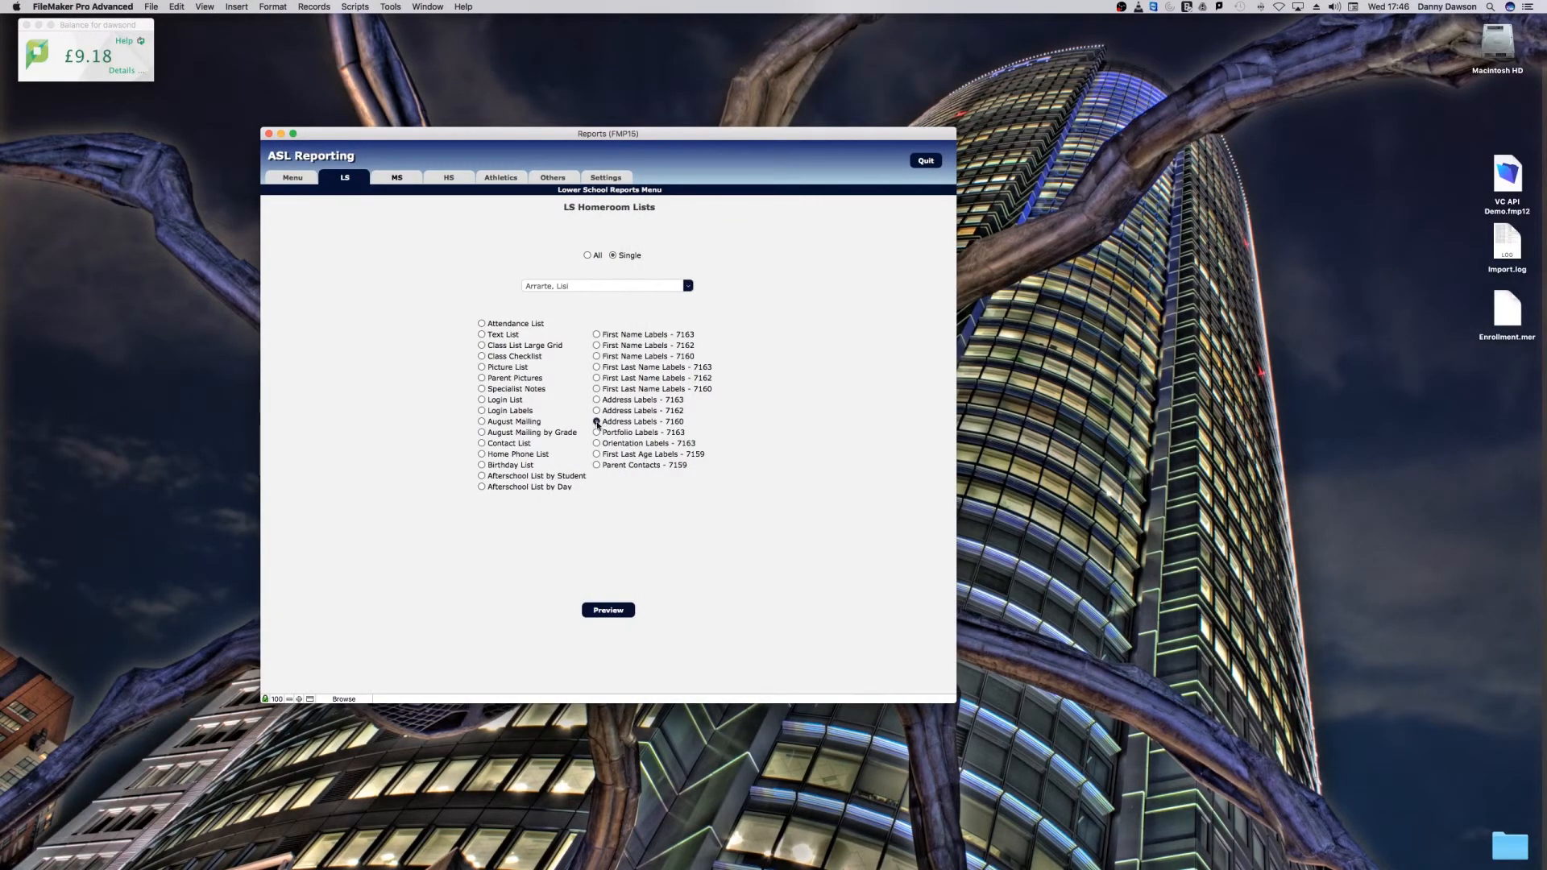
pyautogui.click(619, 615)
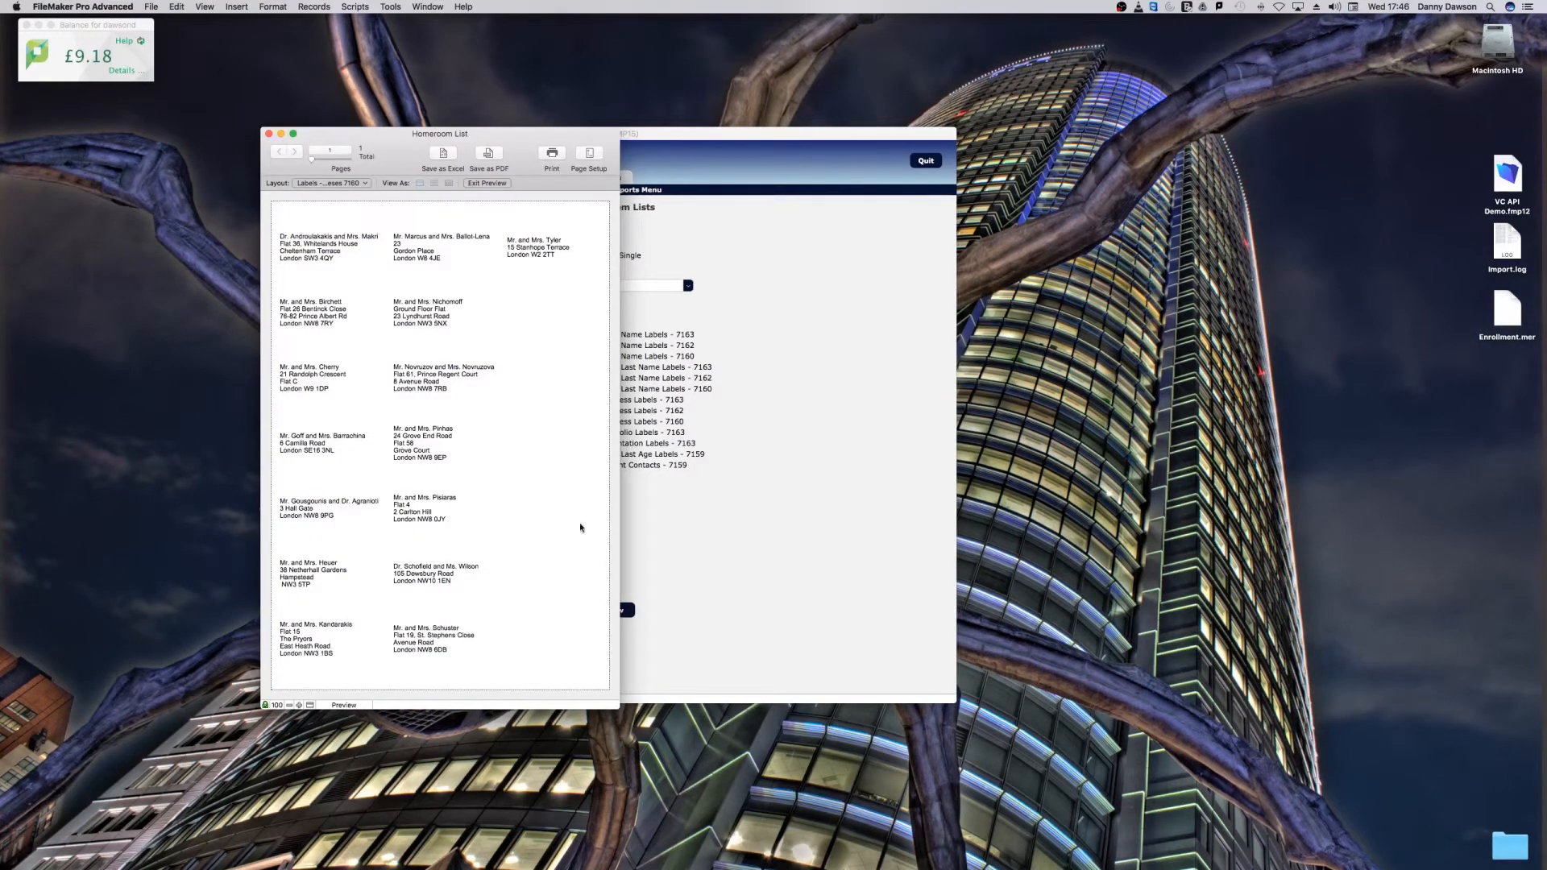
pyautogui.click(269, 134)
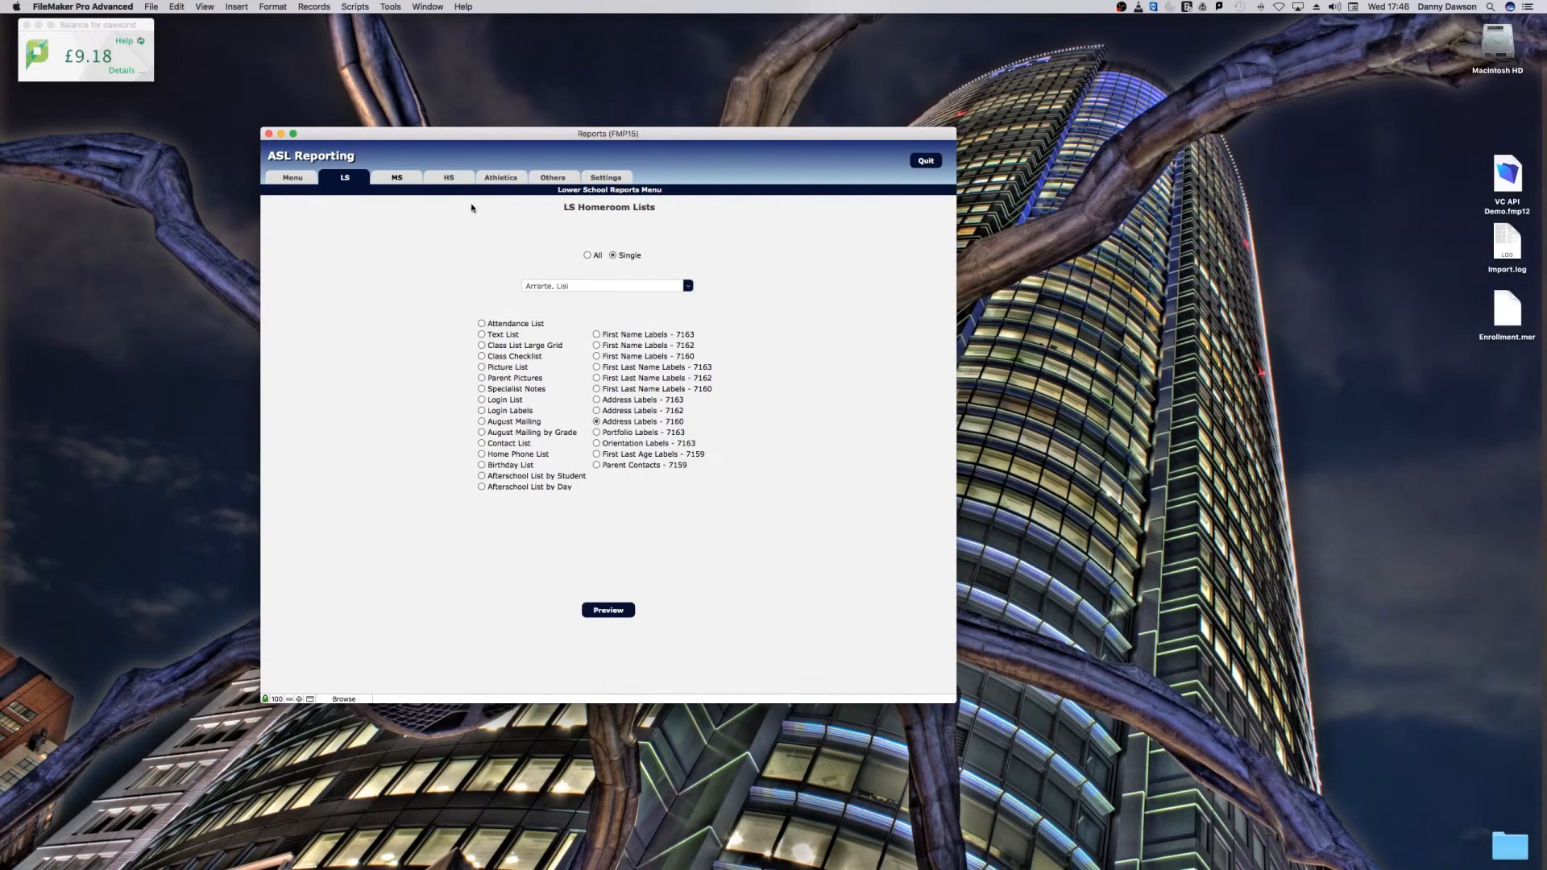
# Step: Look over the Middle School and High School report lists, and return to the Lower School reports
pyautogui.click(397, 176)
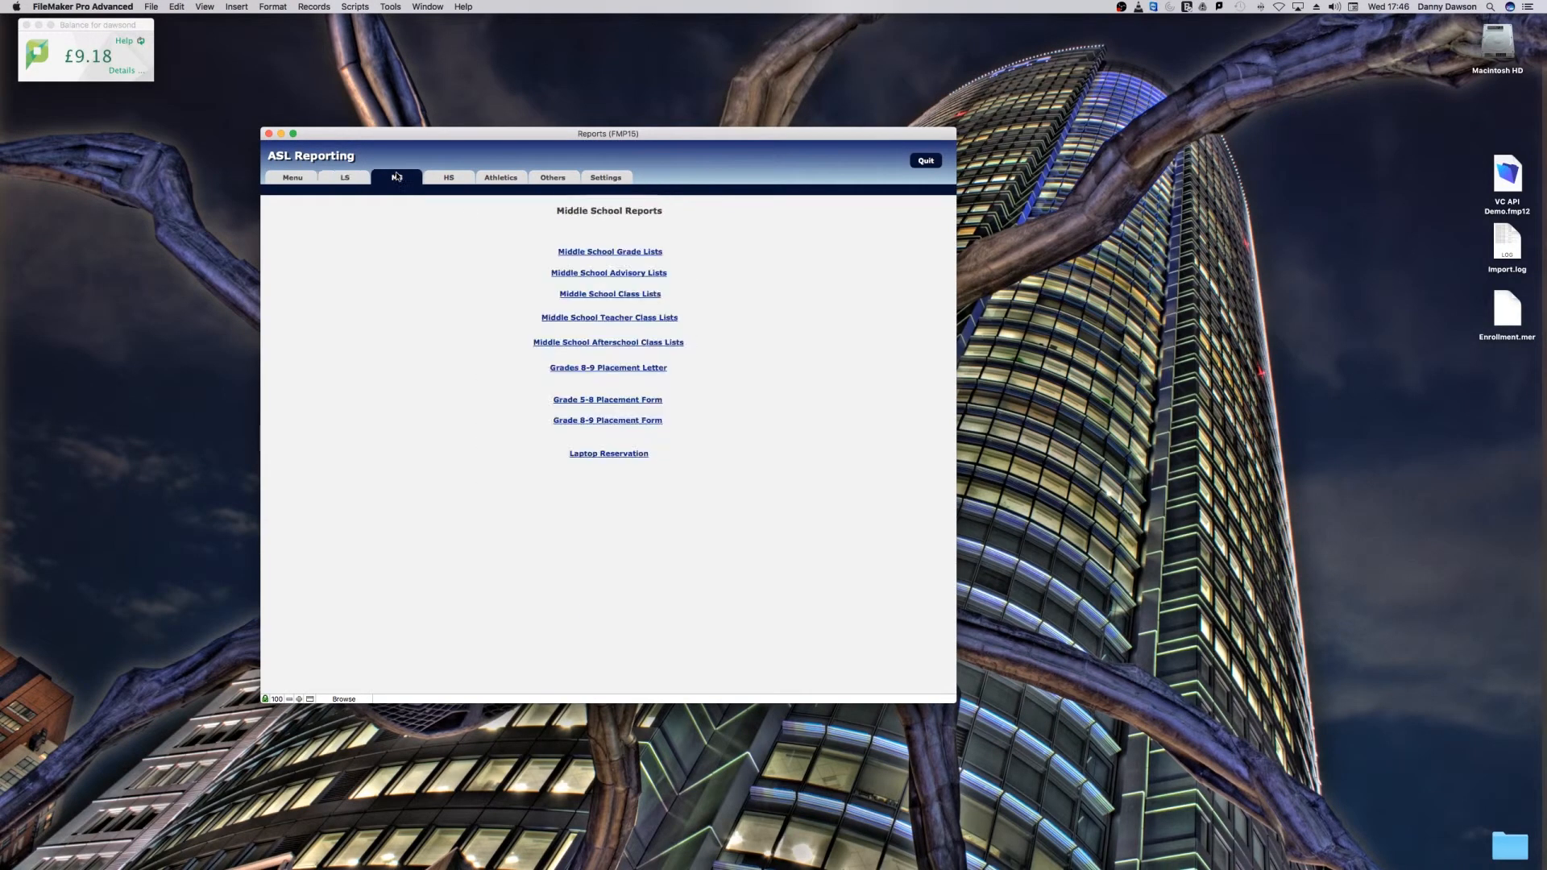
pyautogui.click(444, 179)
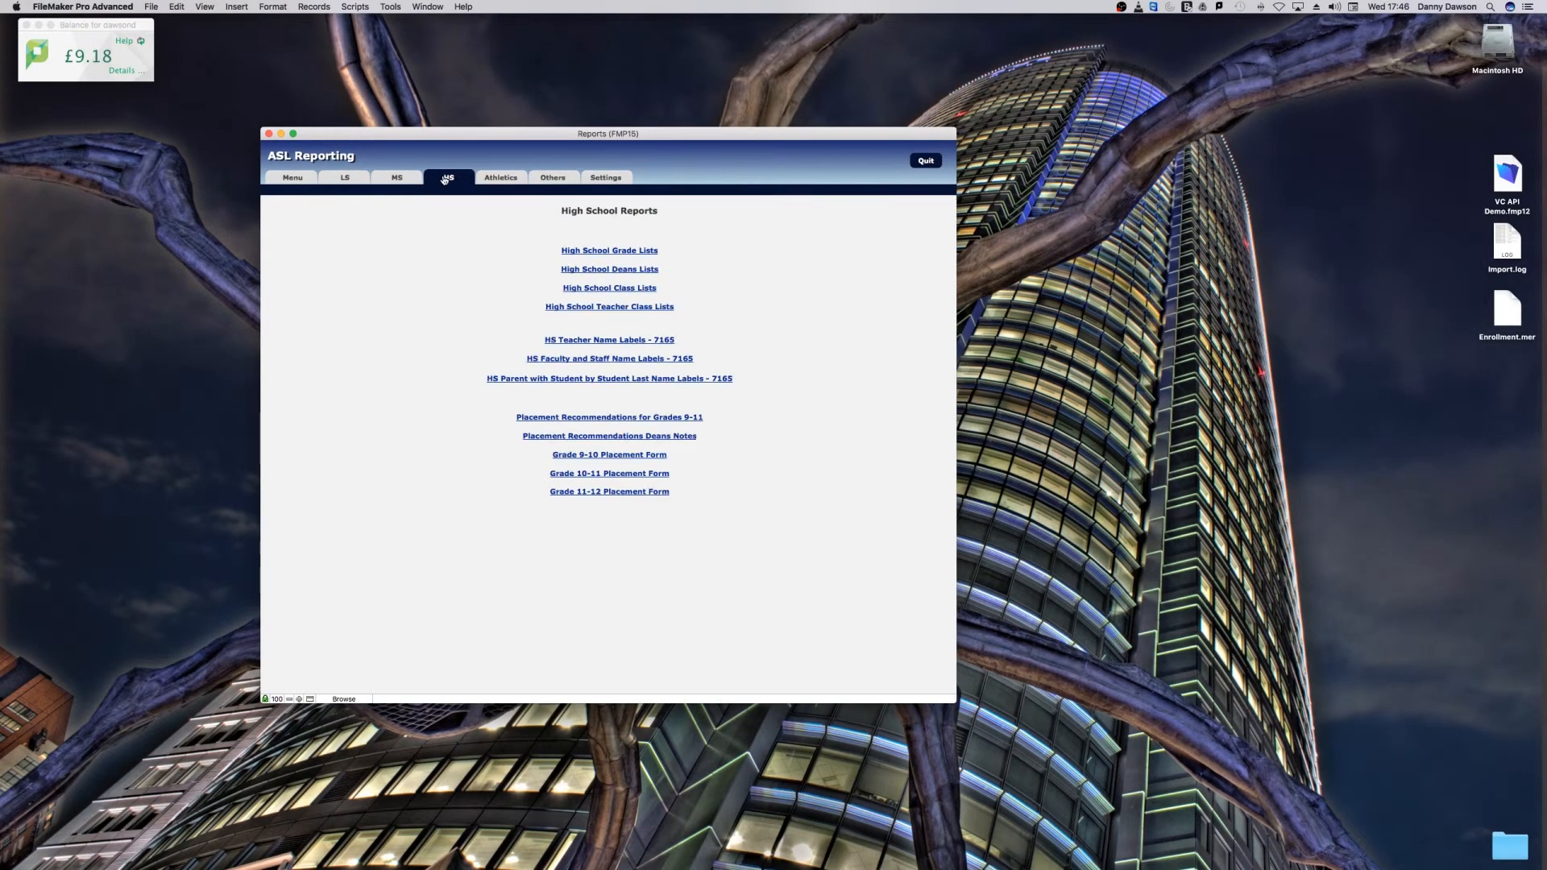
pyautogui.click(358, 178)
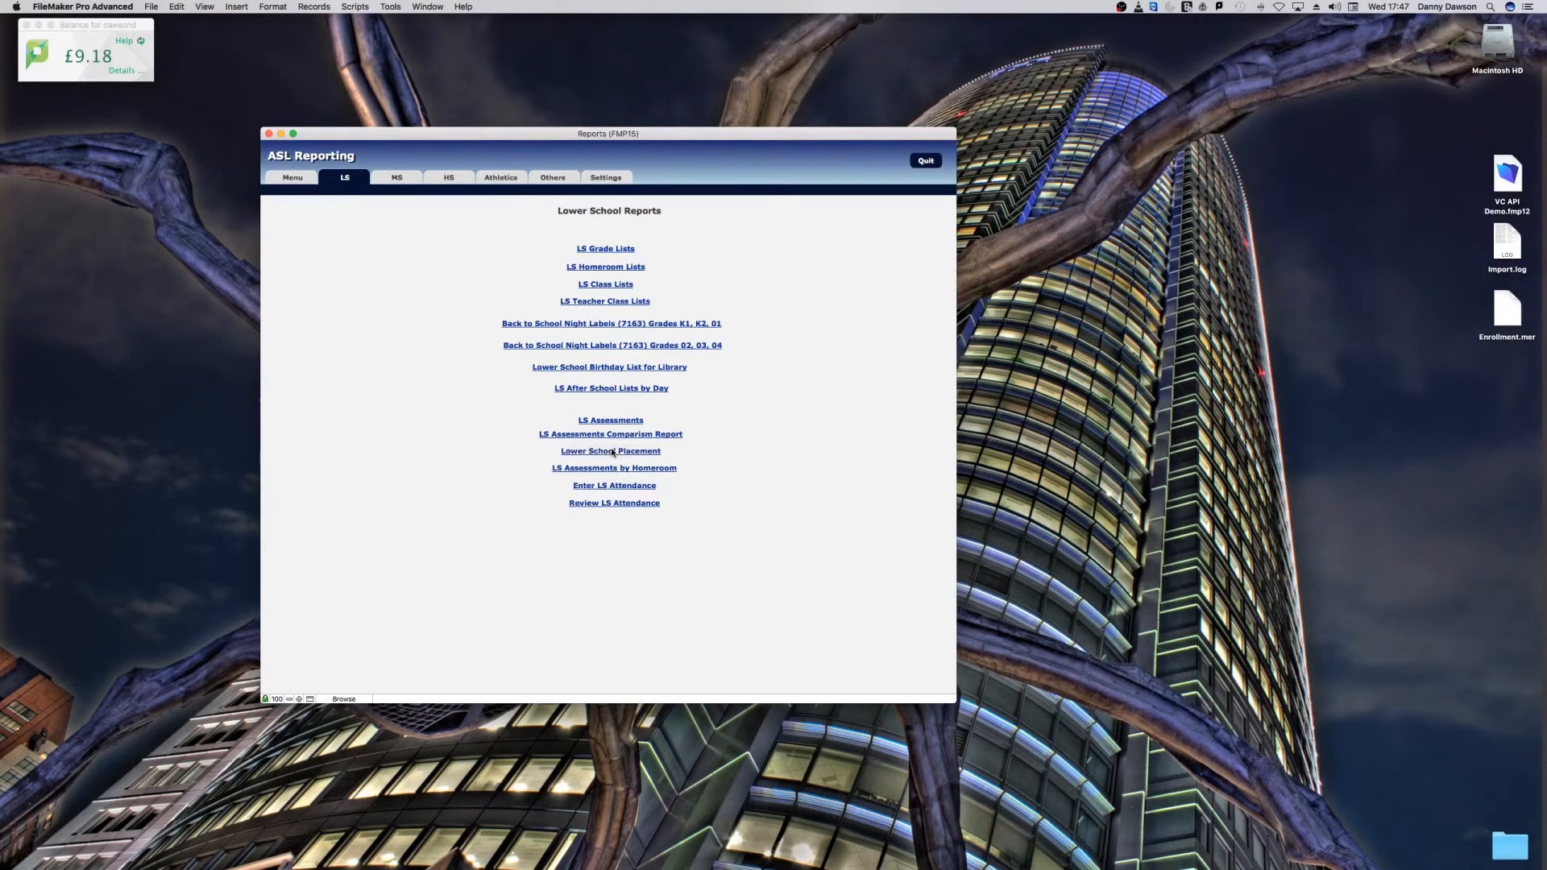
# Step: View the Lower School Placement records for one teacher's homeroom, go back, and show the High School reports
pyautogui.click(613, 452)
pyautogui.click(695, 307)
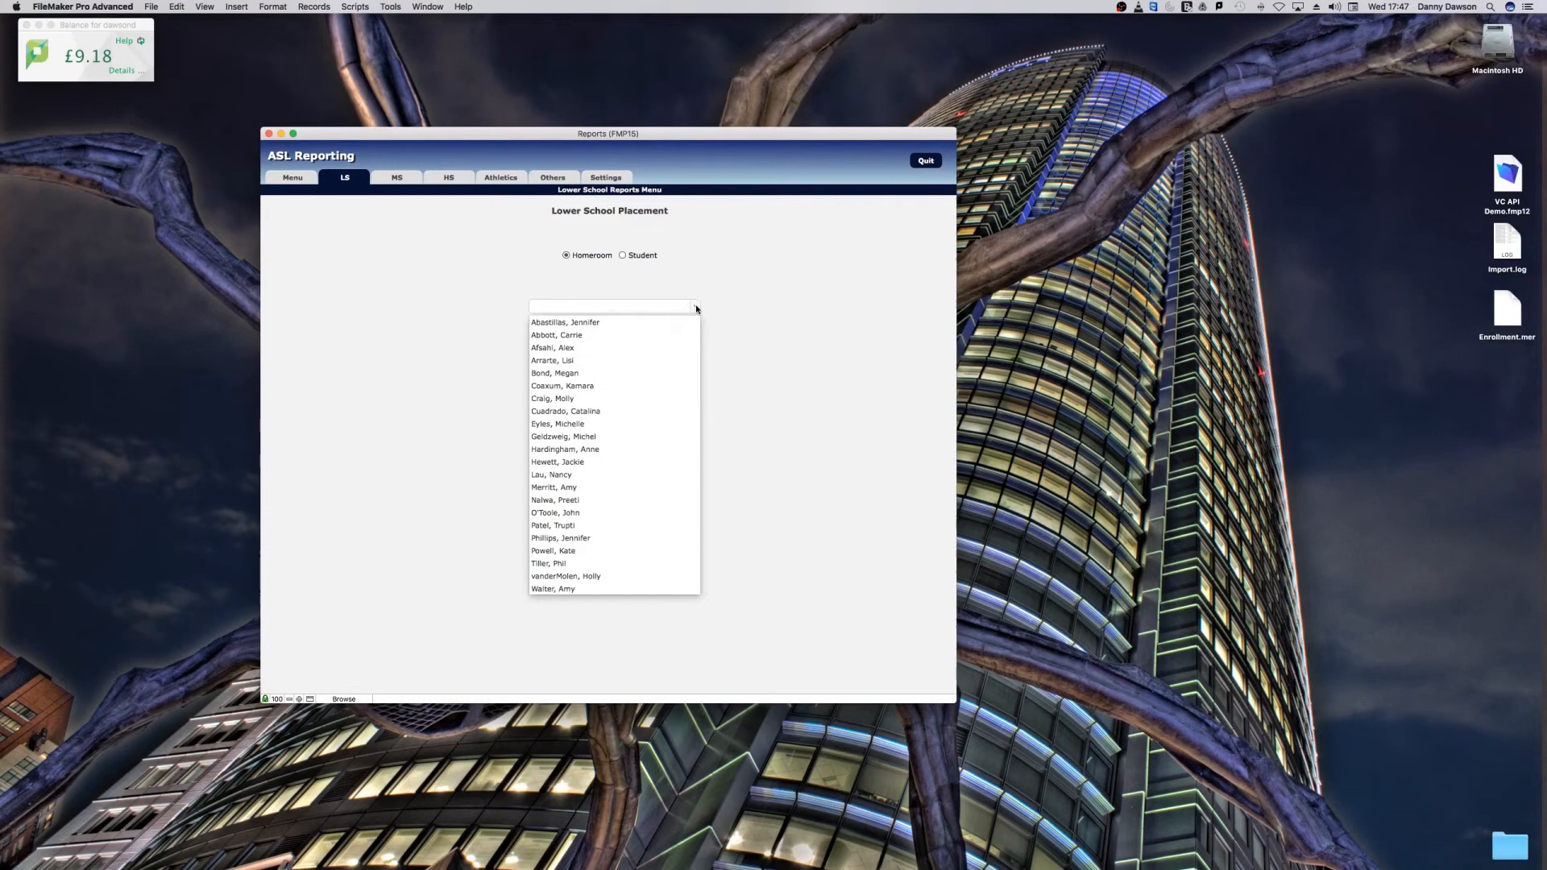
pyautogui.click(577, 401)
pyautogui.click(609, 454)
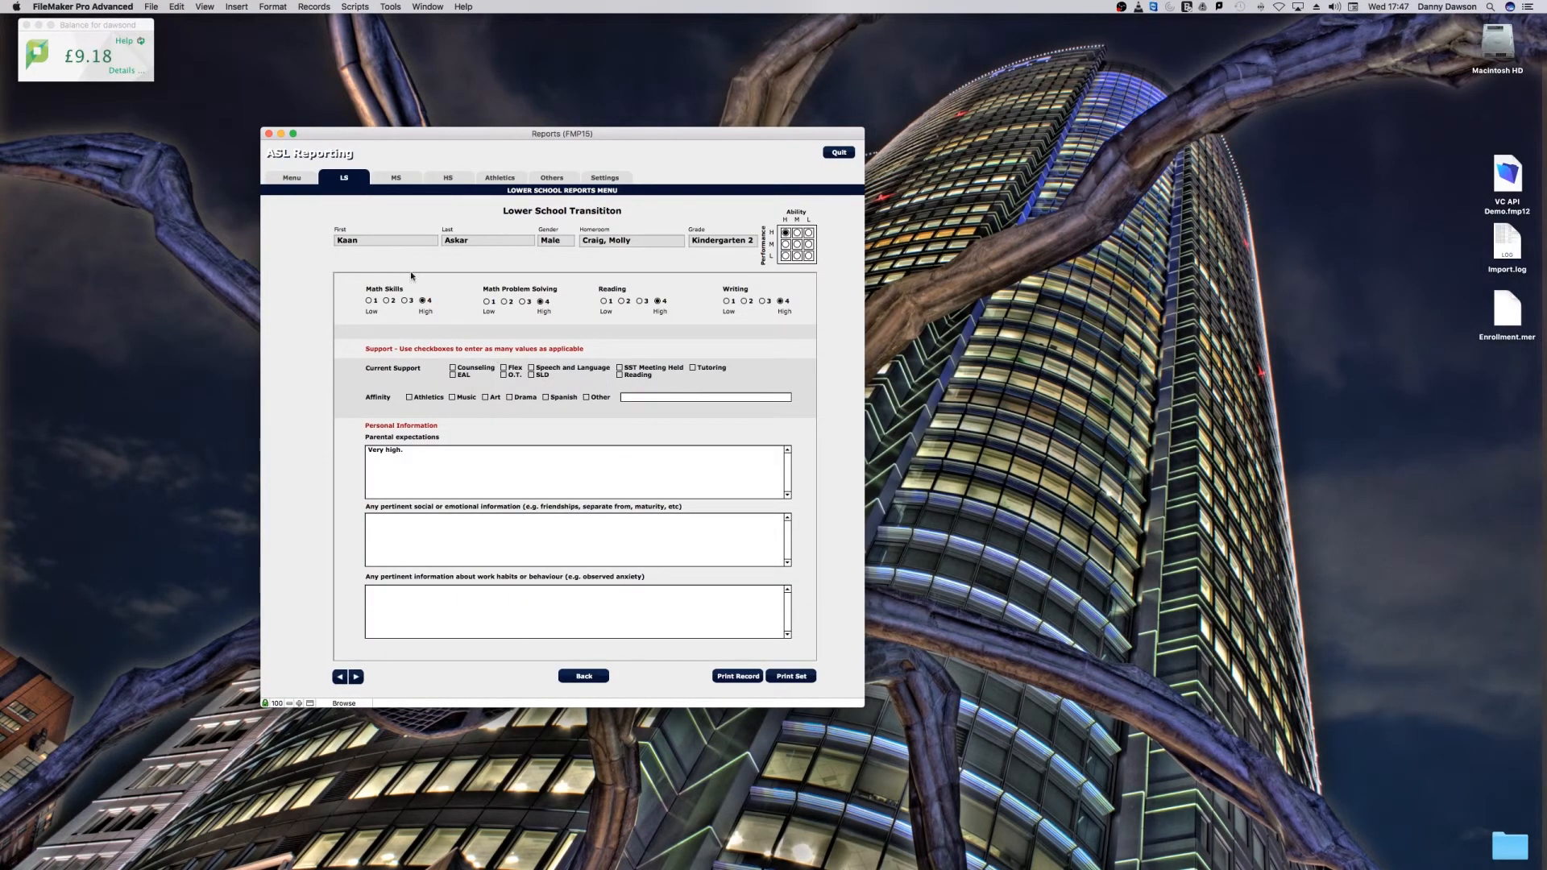
pyautogui.click(585, 676)
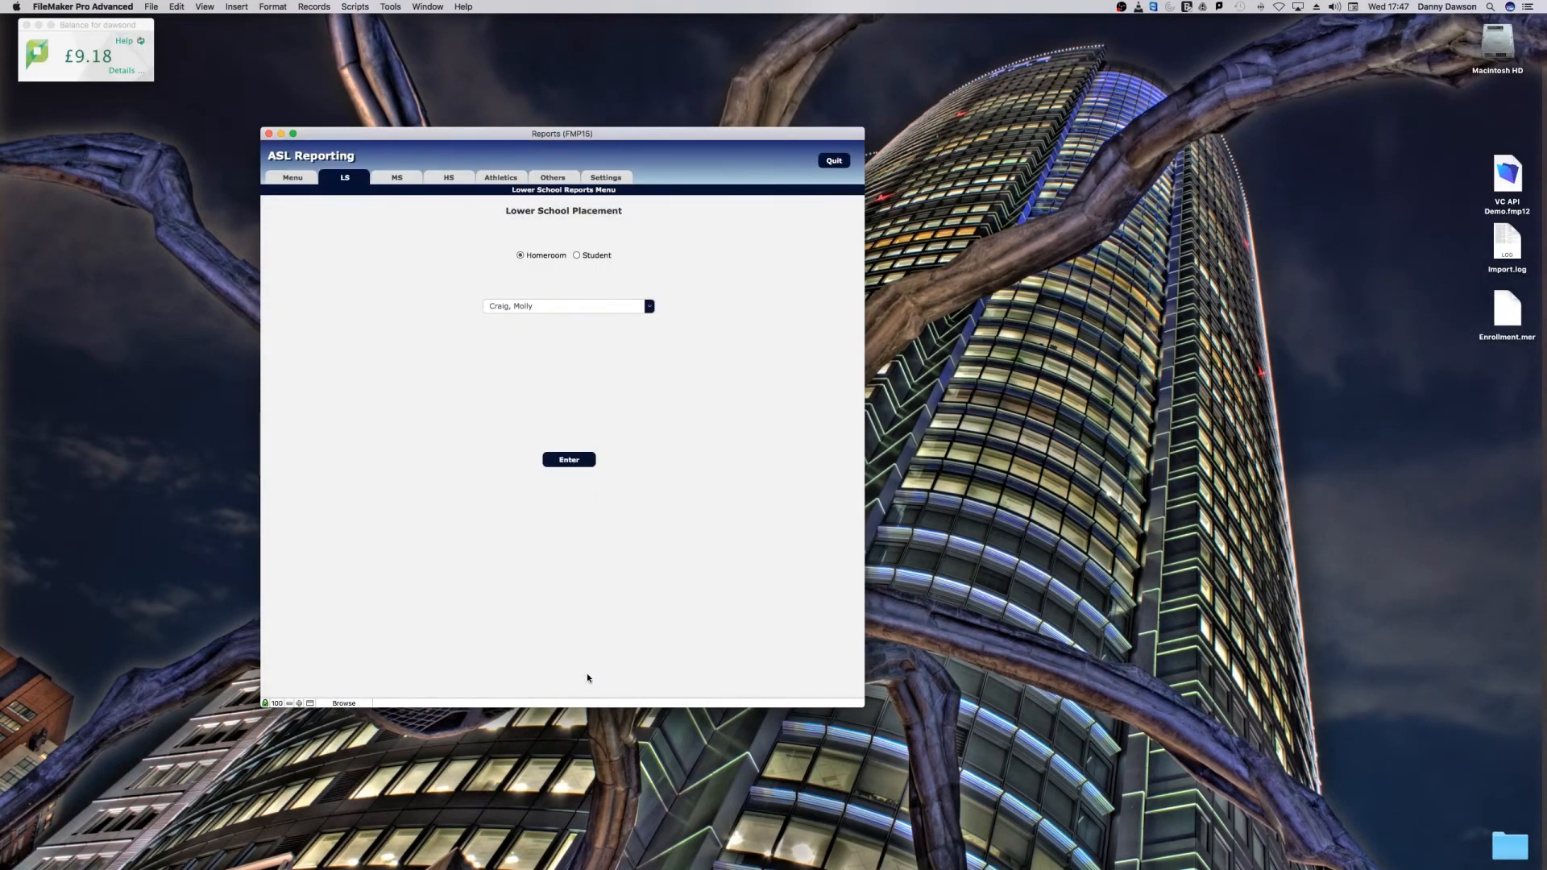
pyautogui.click(450, 182)
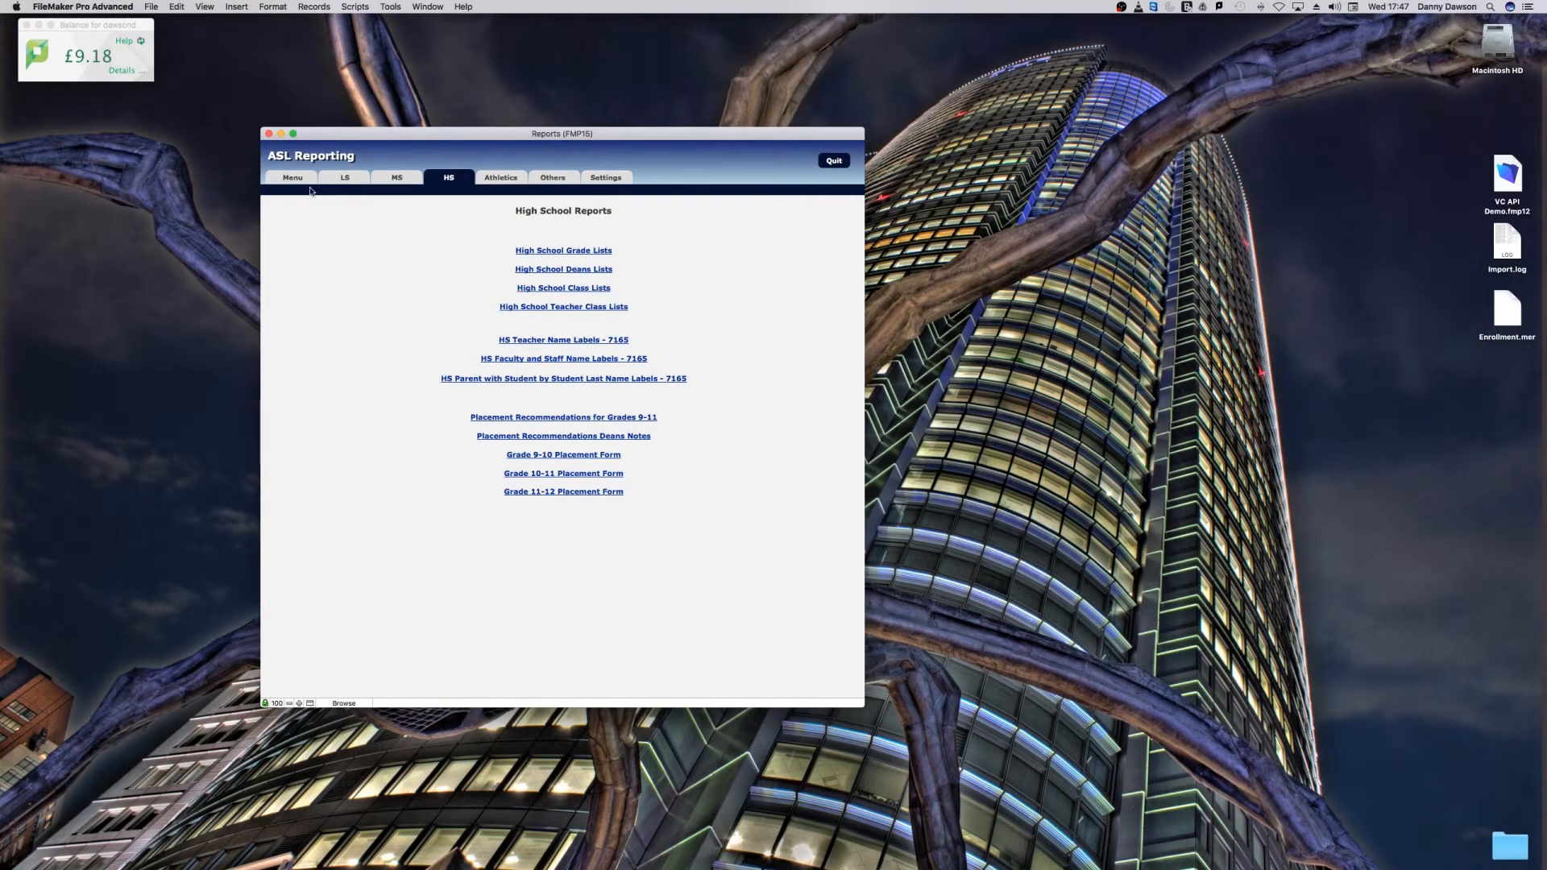
# Step: Examine the relationships graph of the Reports database, from the Main Menu and People groups down to the Tables group, and close it
pyautogui.click(153, 7)
pyautogui.moveTo(178, 123)
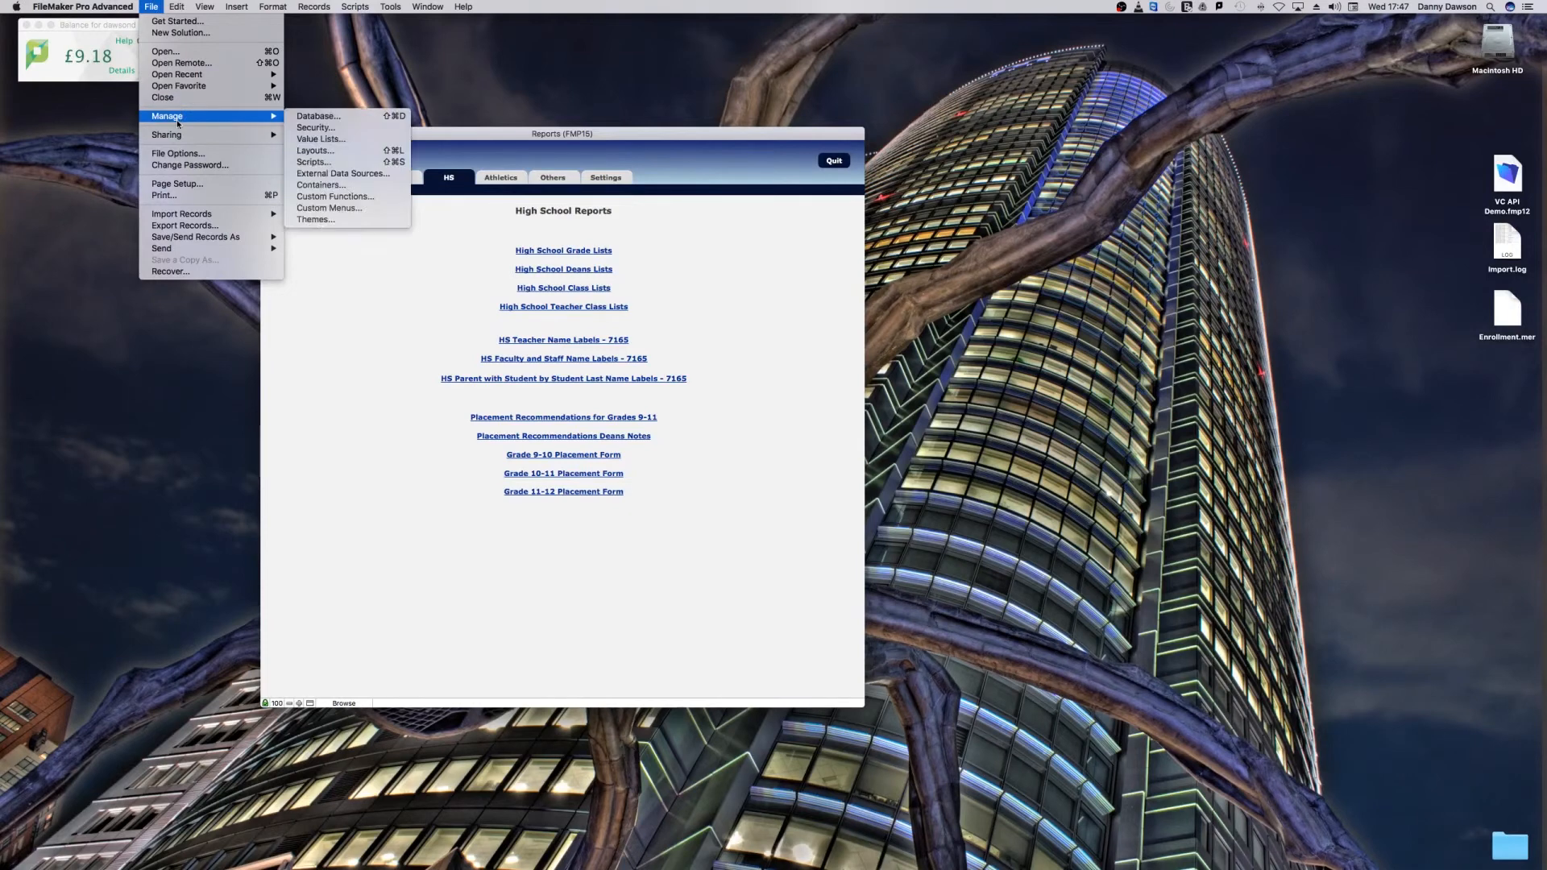
pyautogui.click(339, 121)
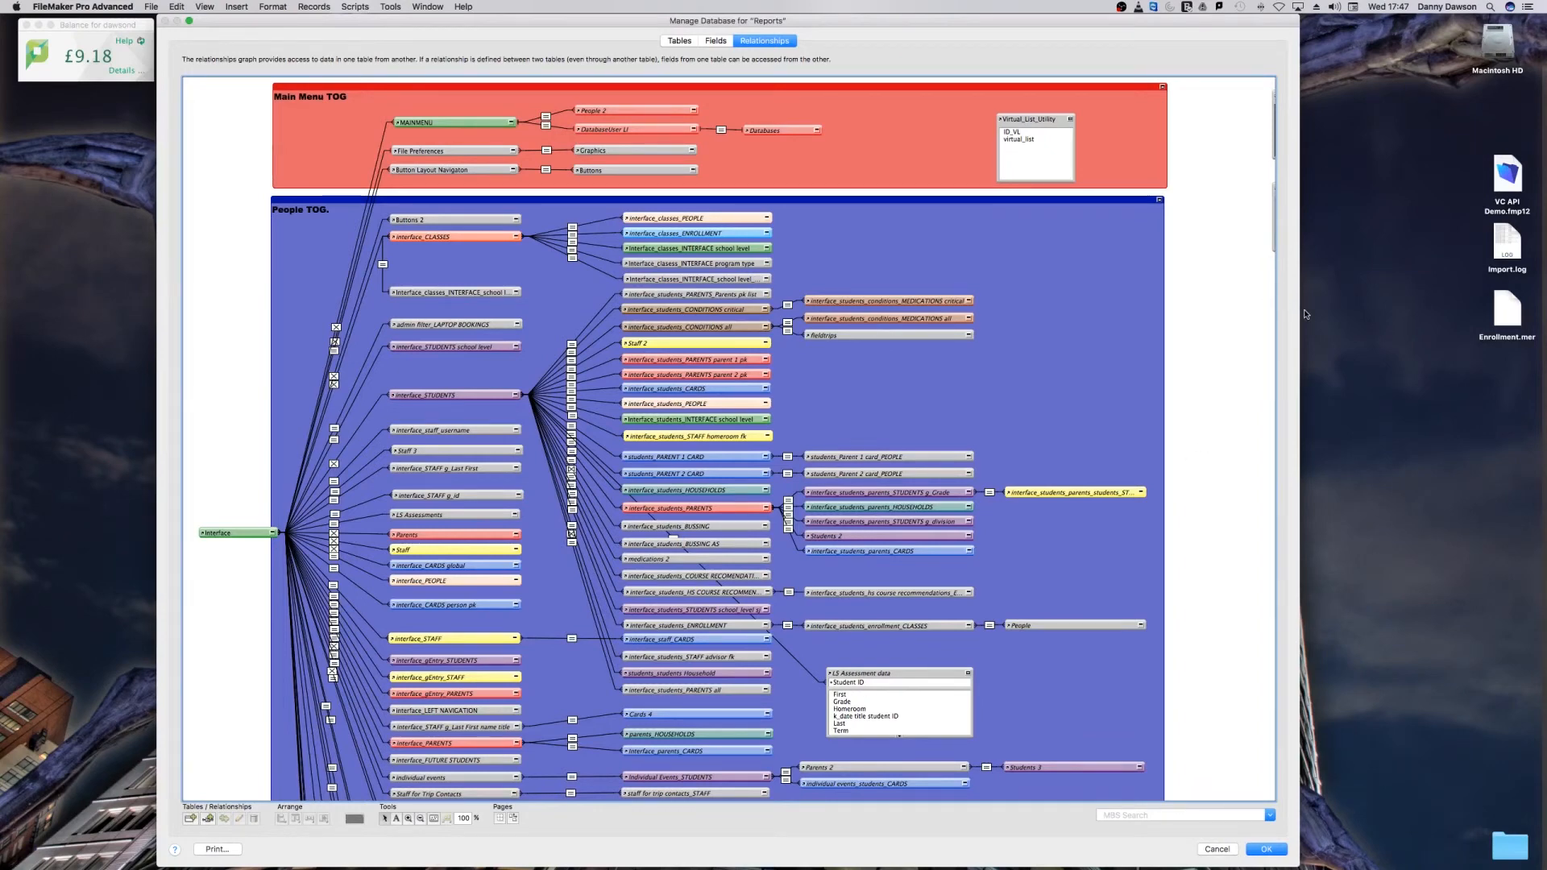
pyautogui.moveTo(1300, 312); pyautogui.dragTo(1405, 330)
pyautogui.scroll(-10, 1378, 331)
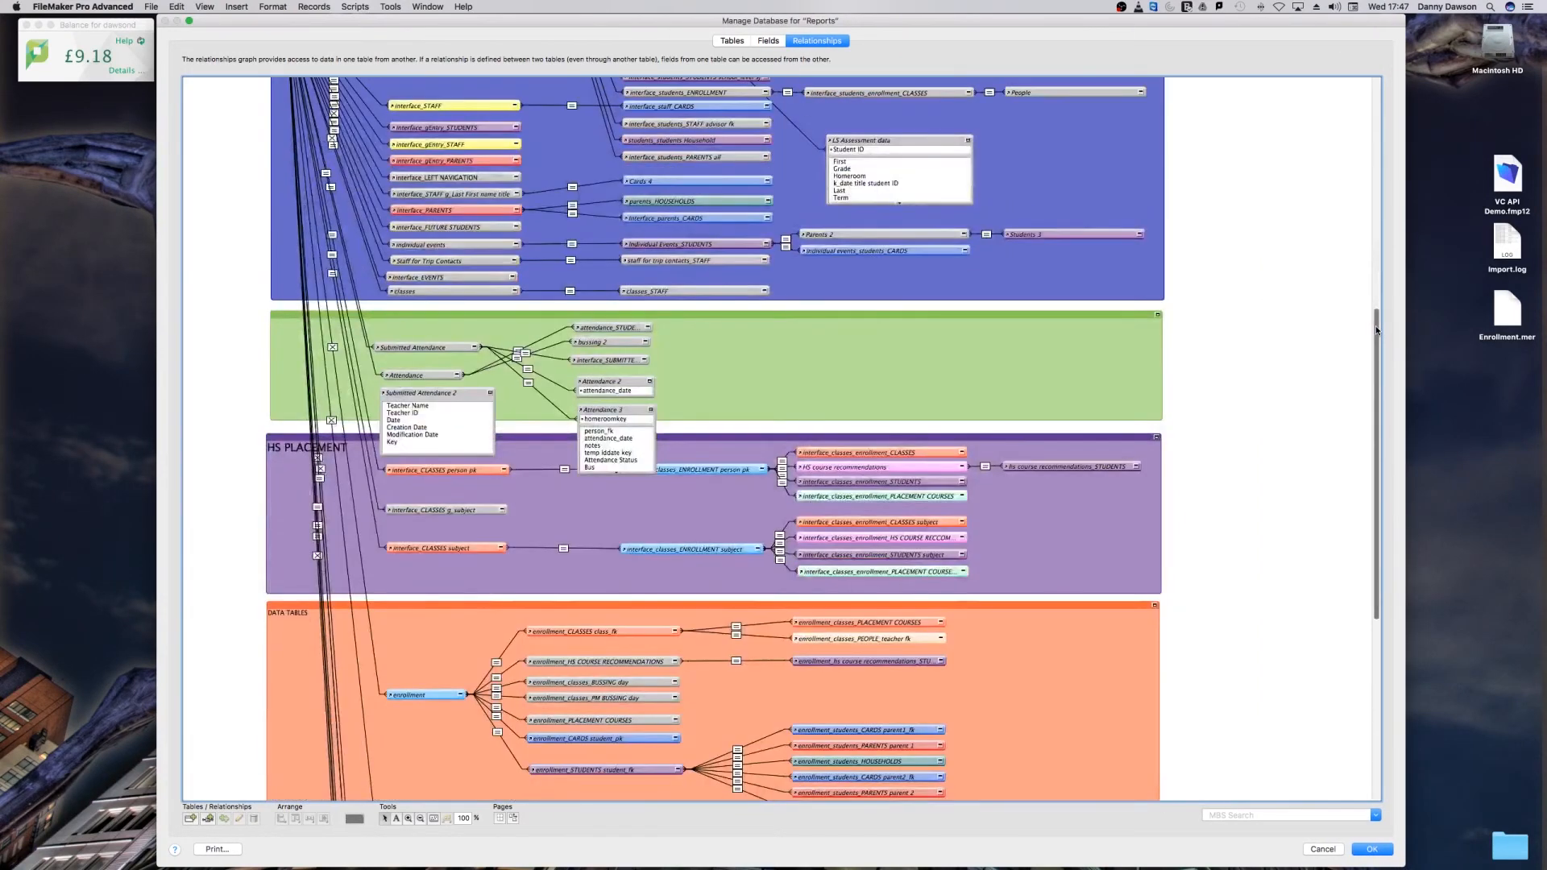
pyautogui.scroll(3, 1370, 266)
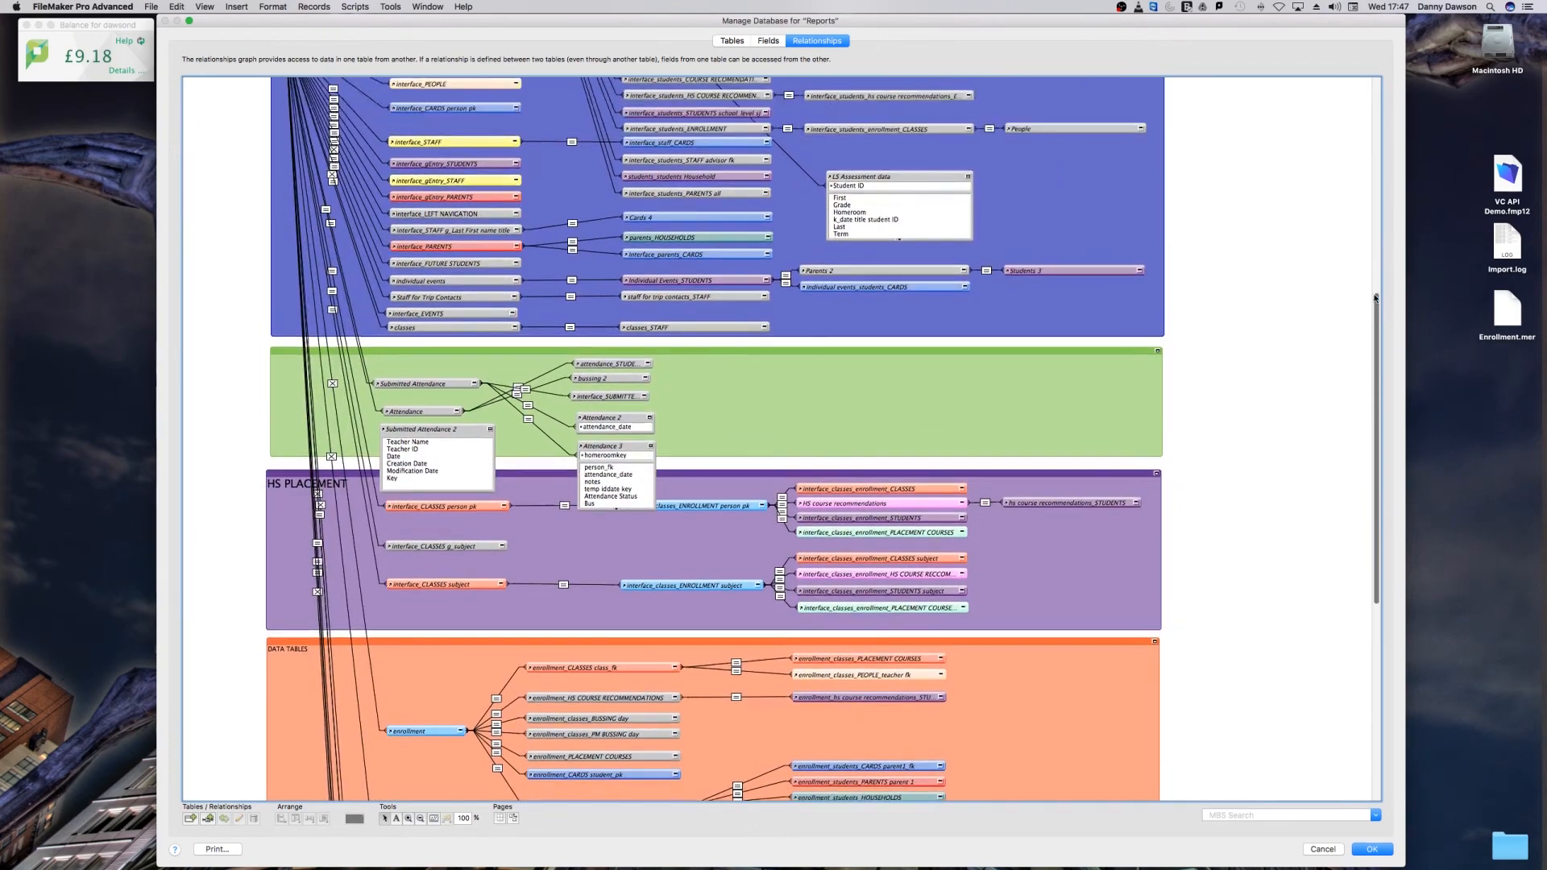
pyautogui.scroll(6, 1367, 256)
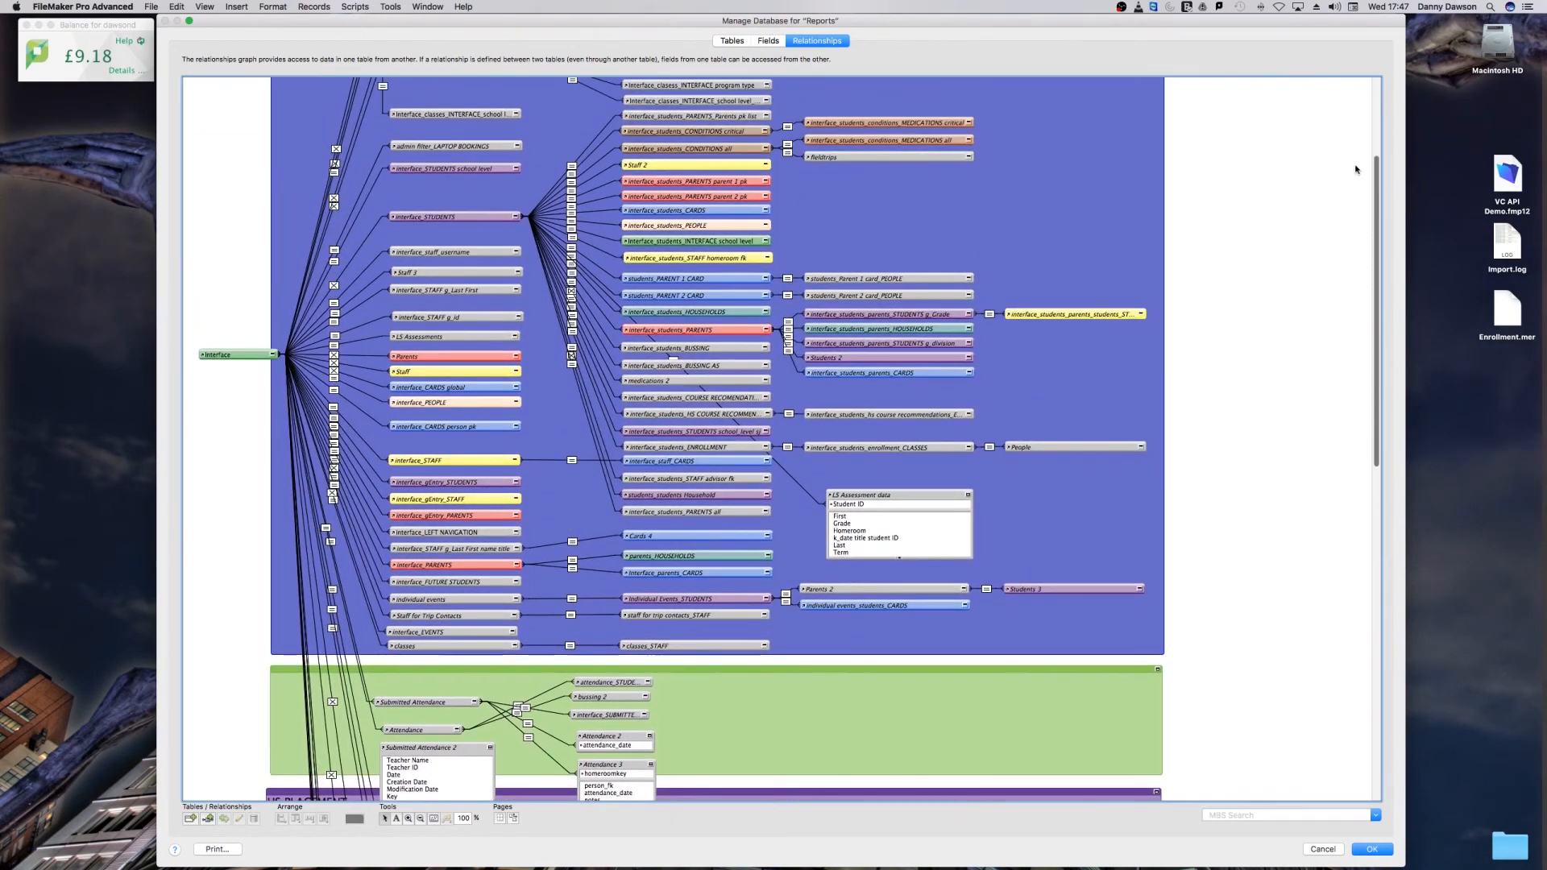
pyautogui.scroll(2, 1354, 144)
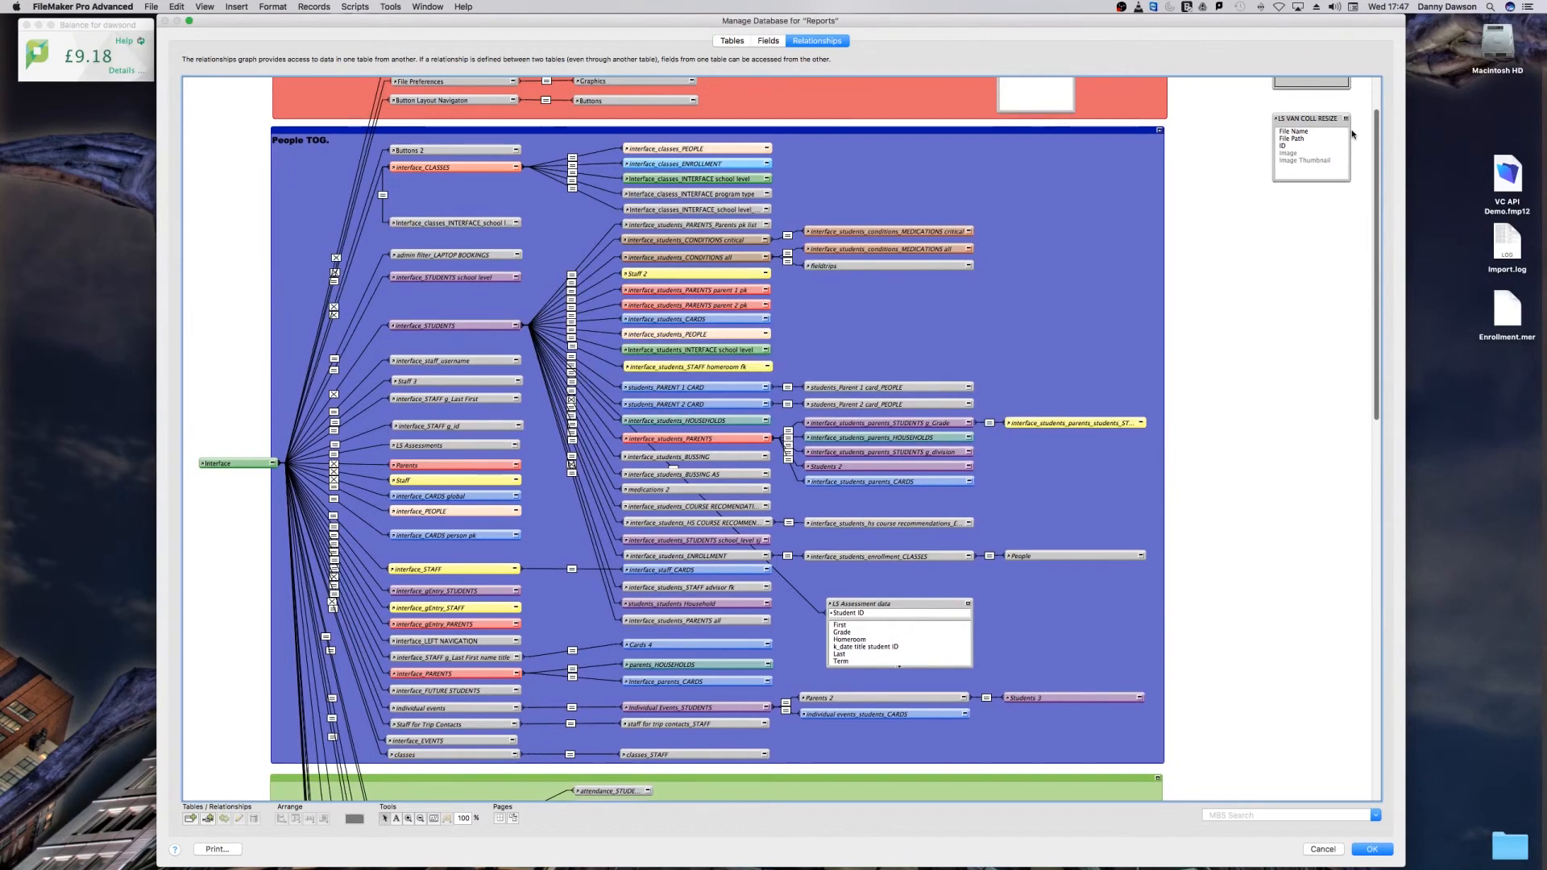
pyautogui.scroll(2, 1354, 101)
pyautogui.scroll(-3, 1348, 129)
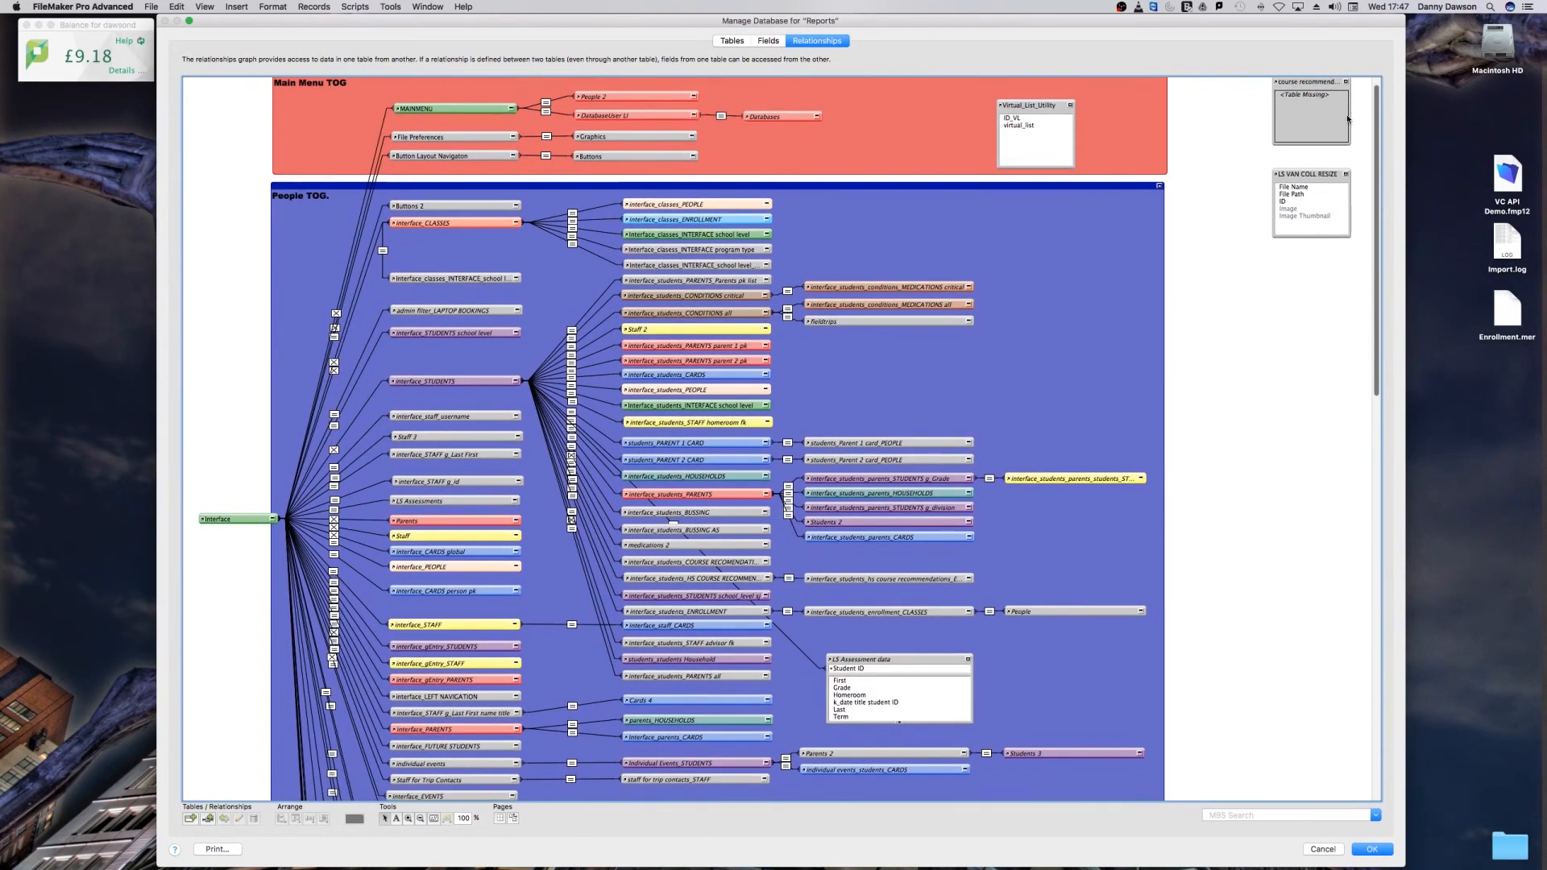
pyautogui.scroll(-11, 1344, 153)
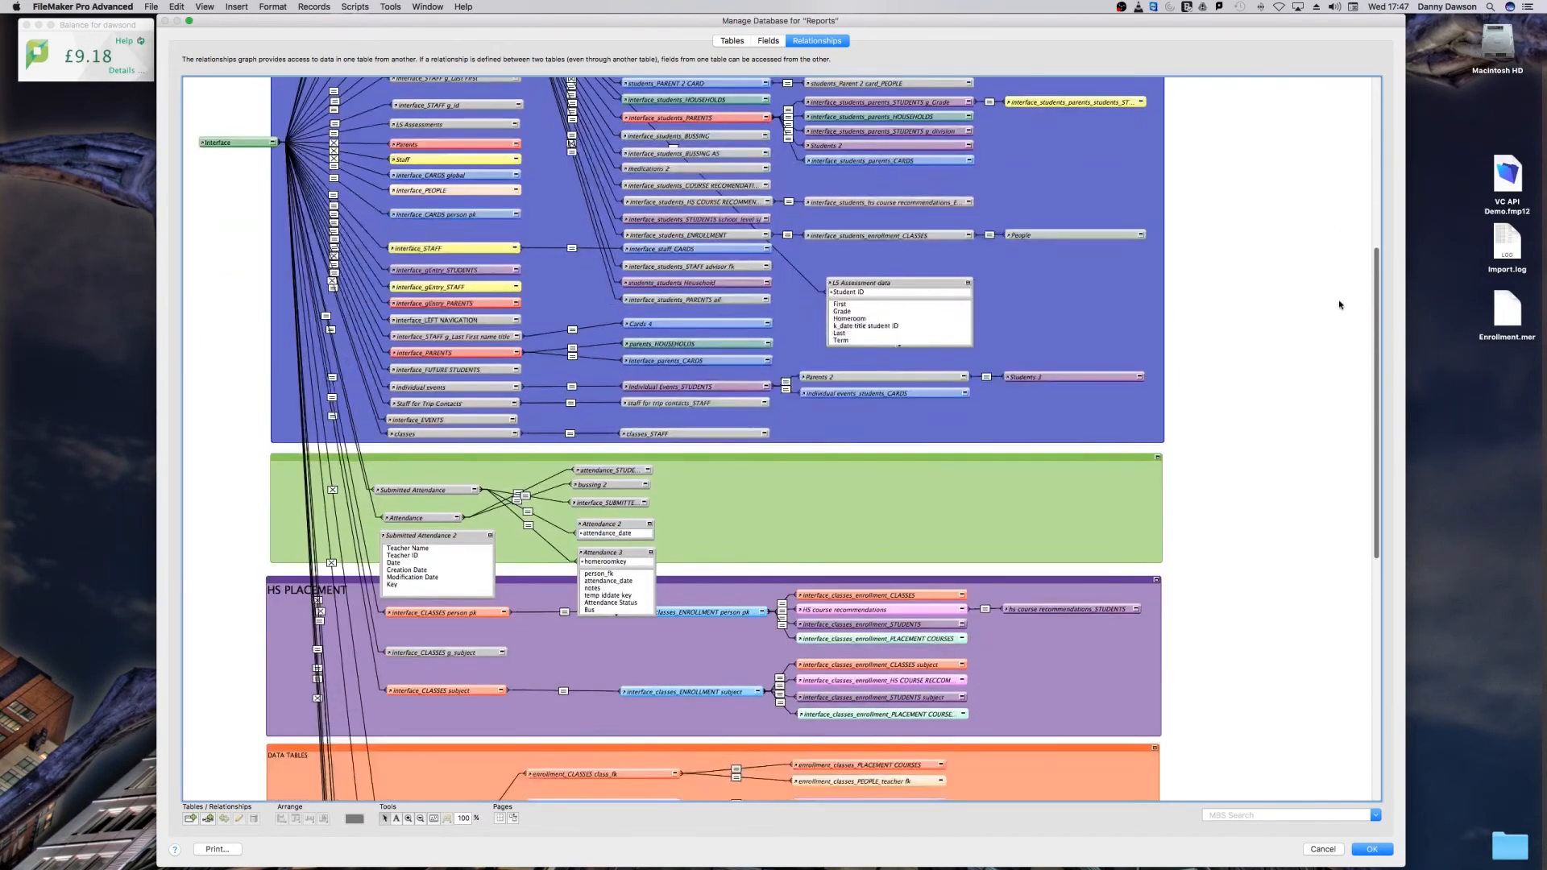
pyautogui.scroll(-8, 1338, 377)
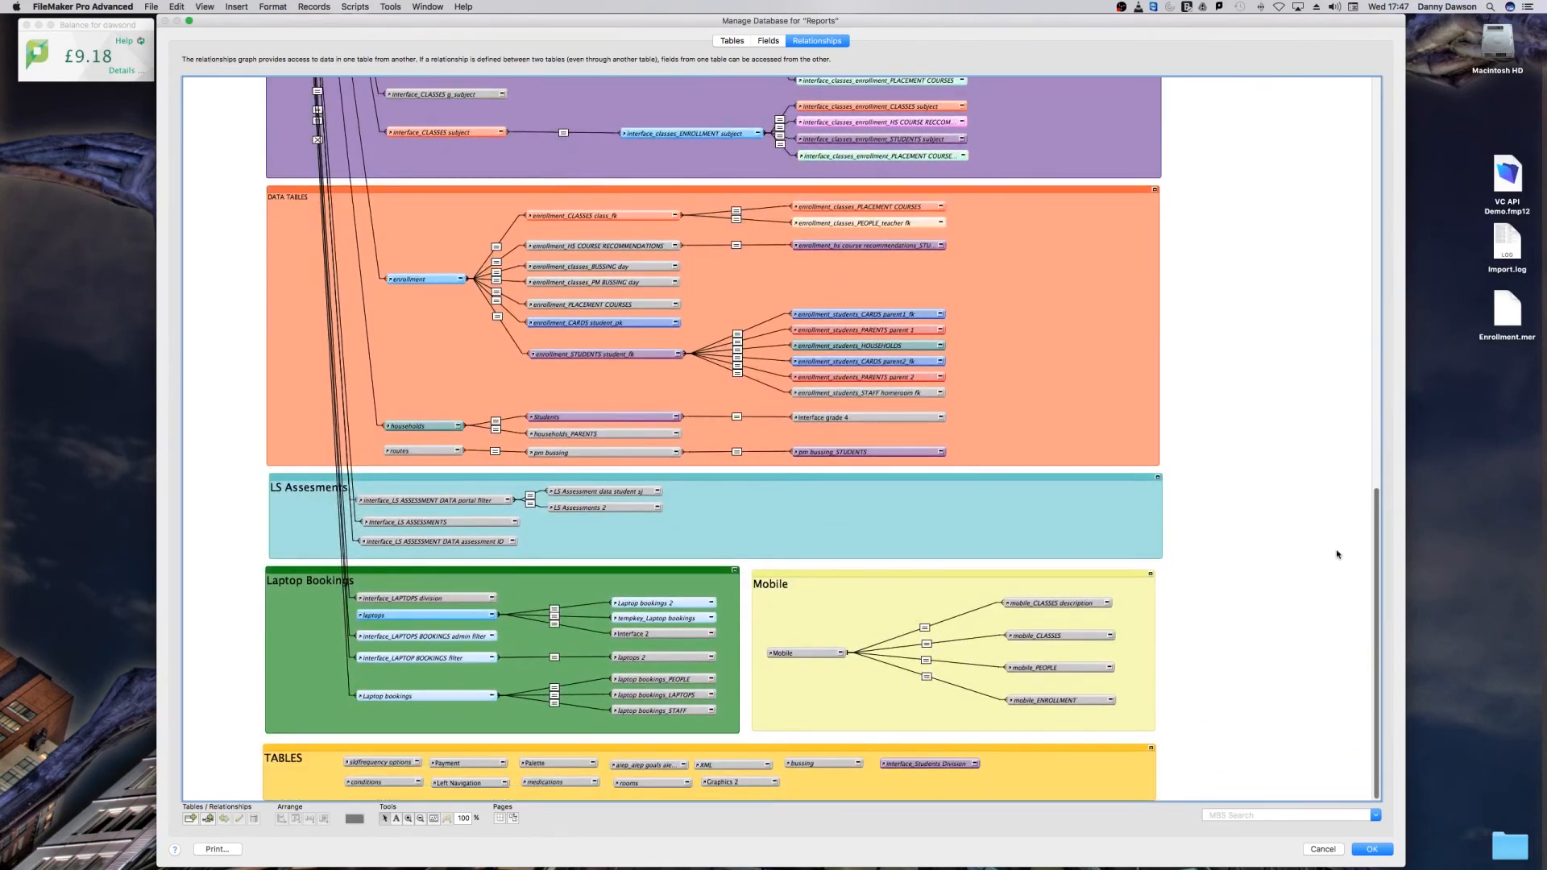
pyautogui.scroll(20, 1339, 569)
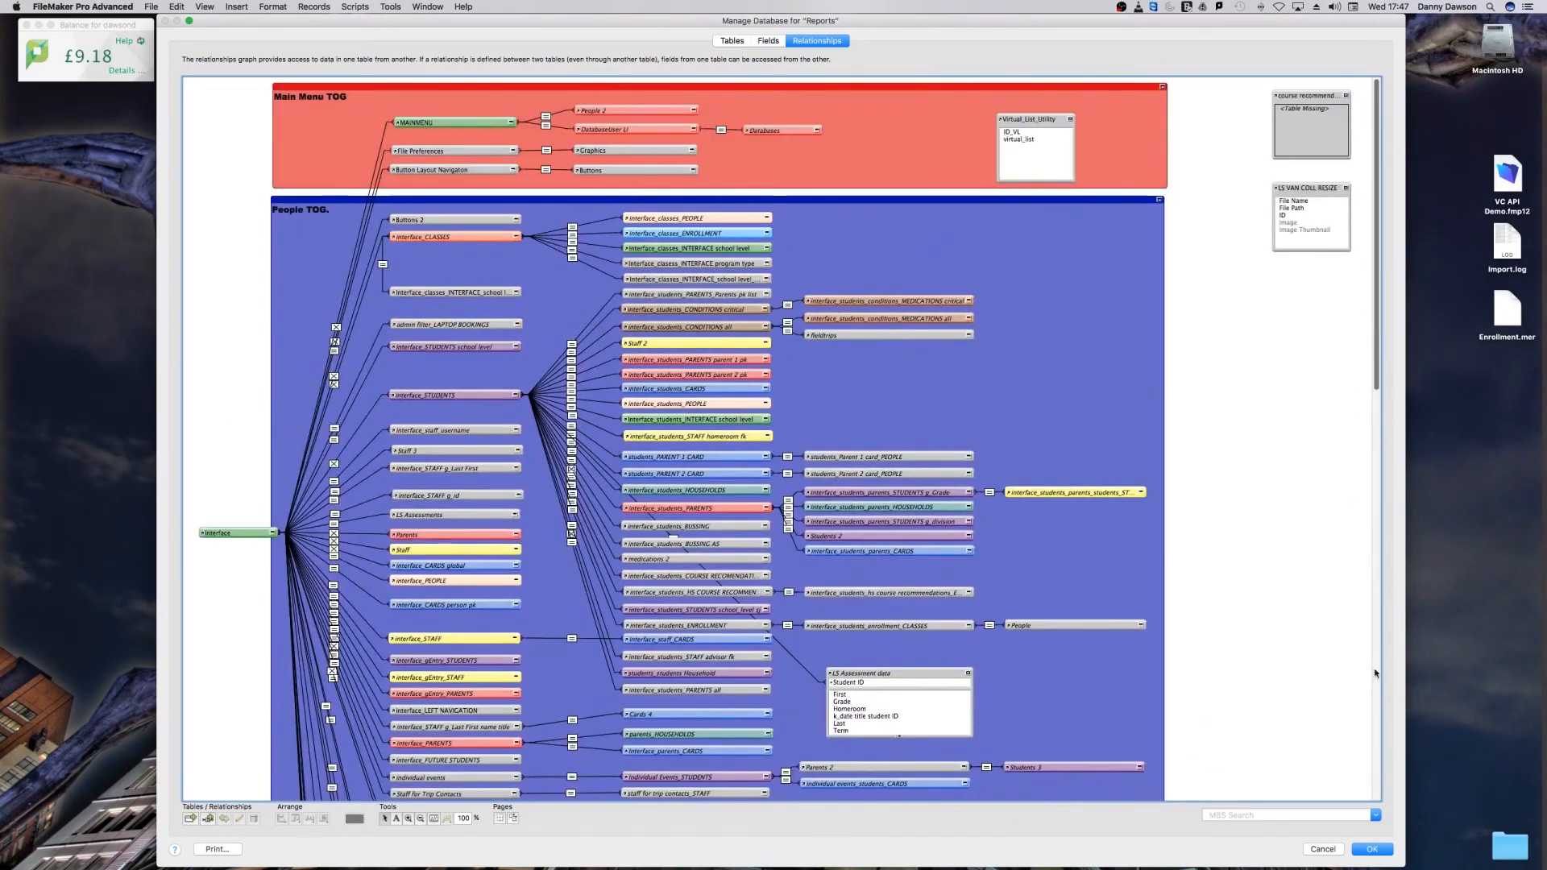
pyautogui.click(1365, 850)
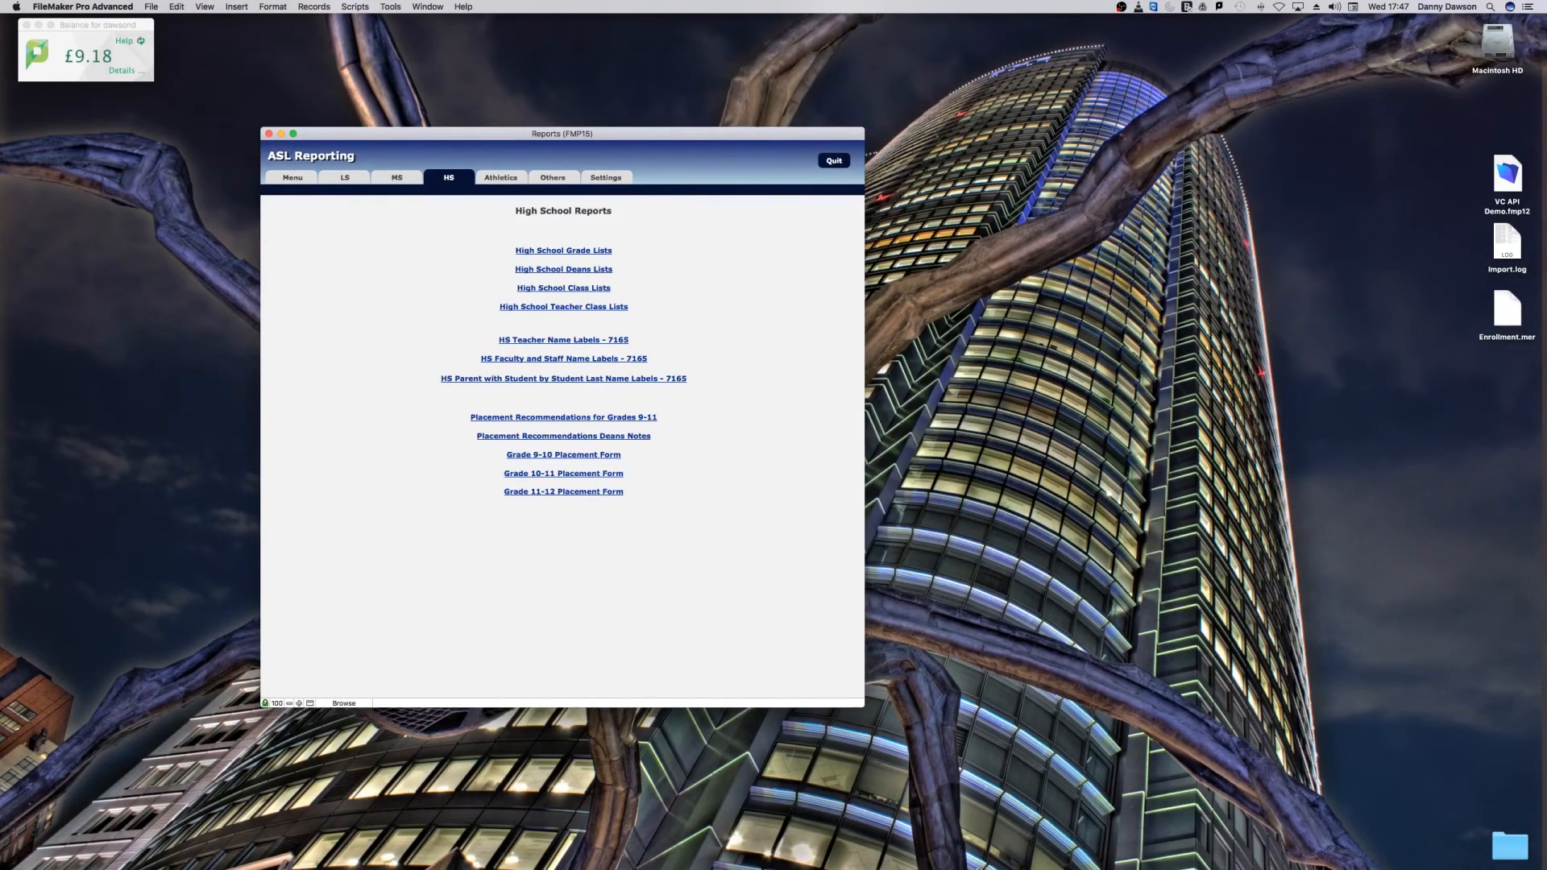
# Step: Make the Reports window wider and shorter, and move it toward the middle of the desktop
pyautogui.moveTo(863, 706); pyautogui.dragTo(939, 604)
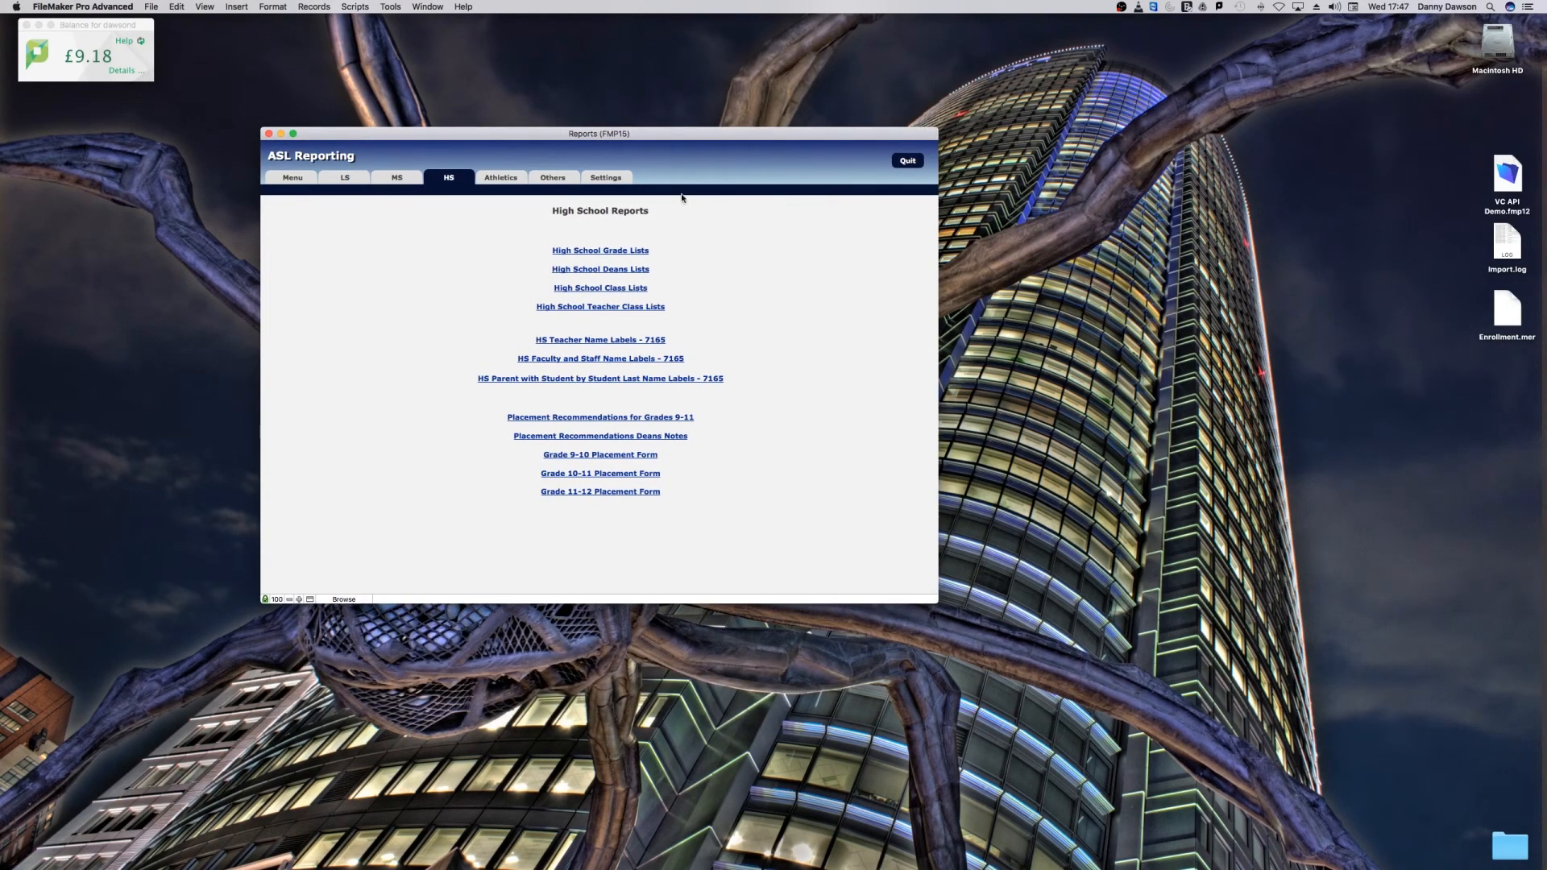
pyautogui.moveTo(656, 135); pyautogui.dragTo(713, 198)
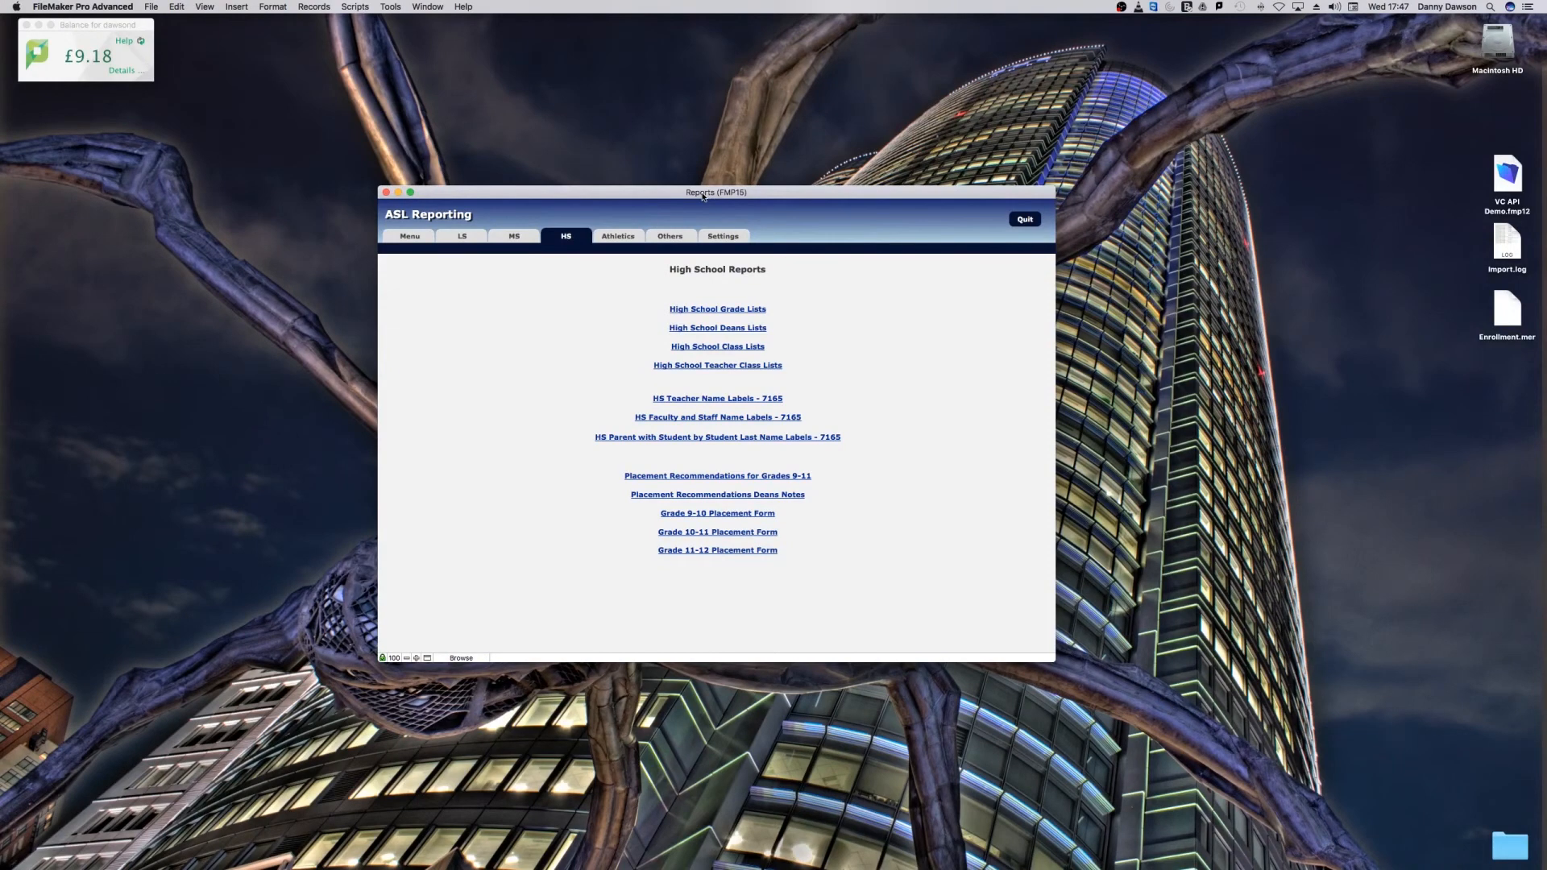
pyautogui.moveTo(702, 195); pyautogui.dragTo(701, 209)
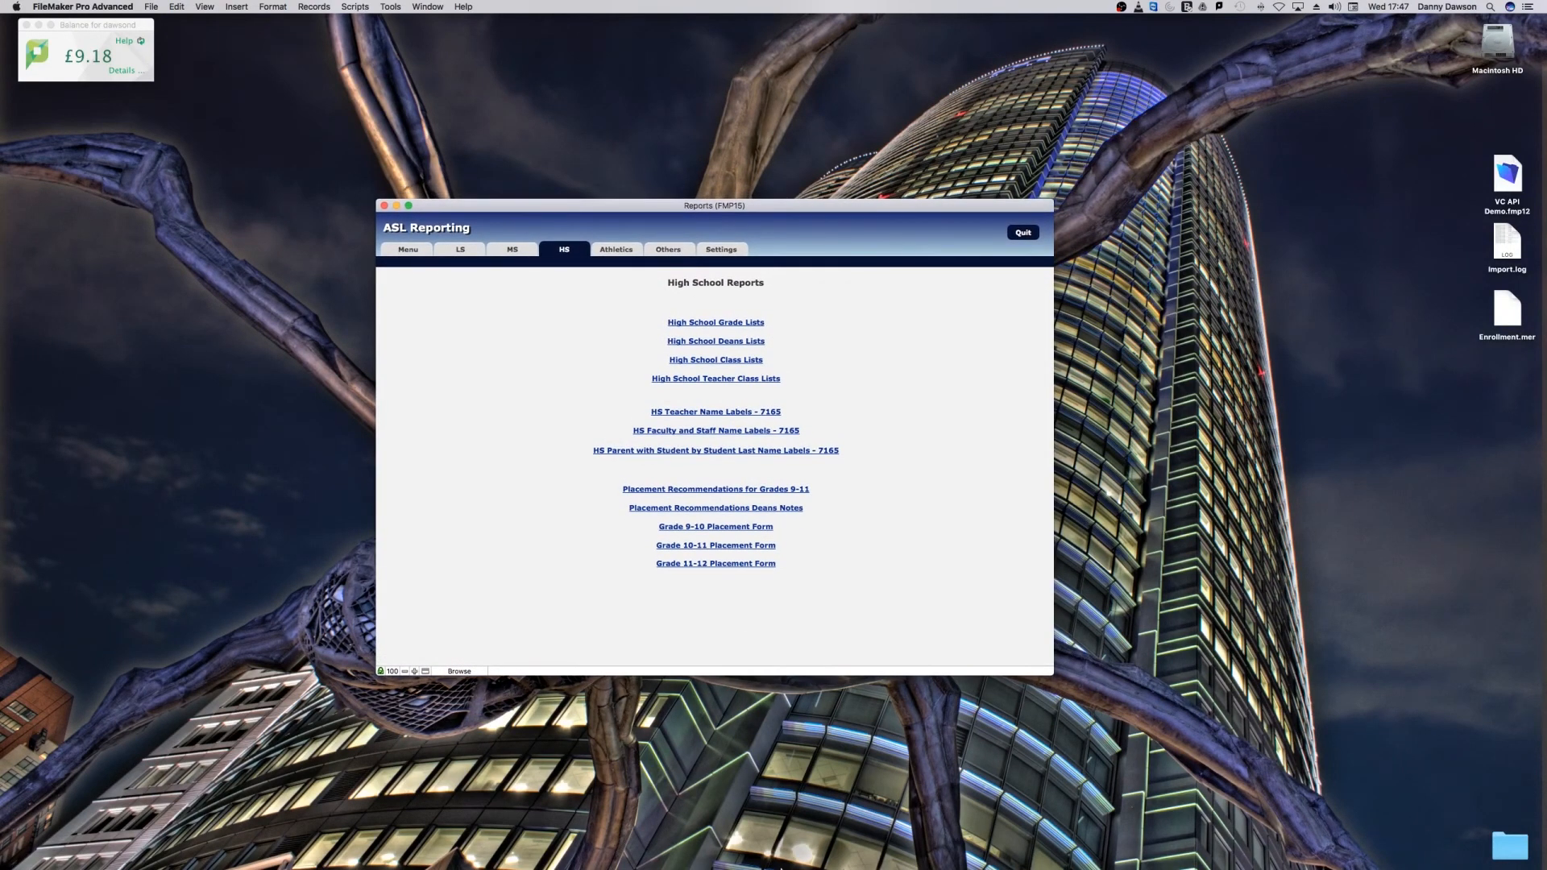
pyautogui.moveTo(781, 868)
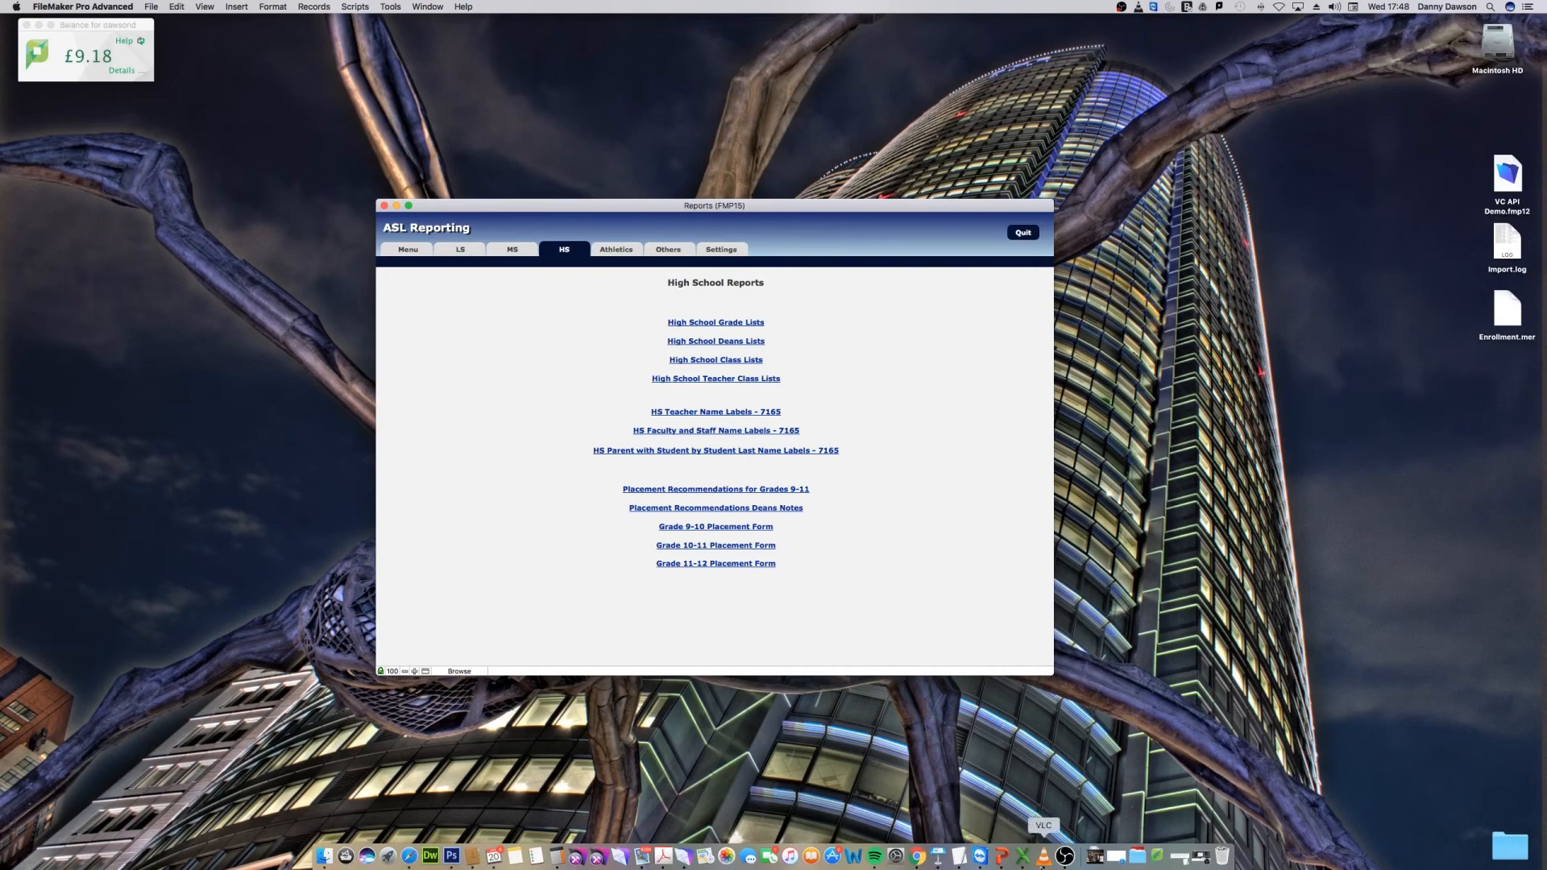
pyautogui.click(1065, 859)
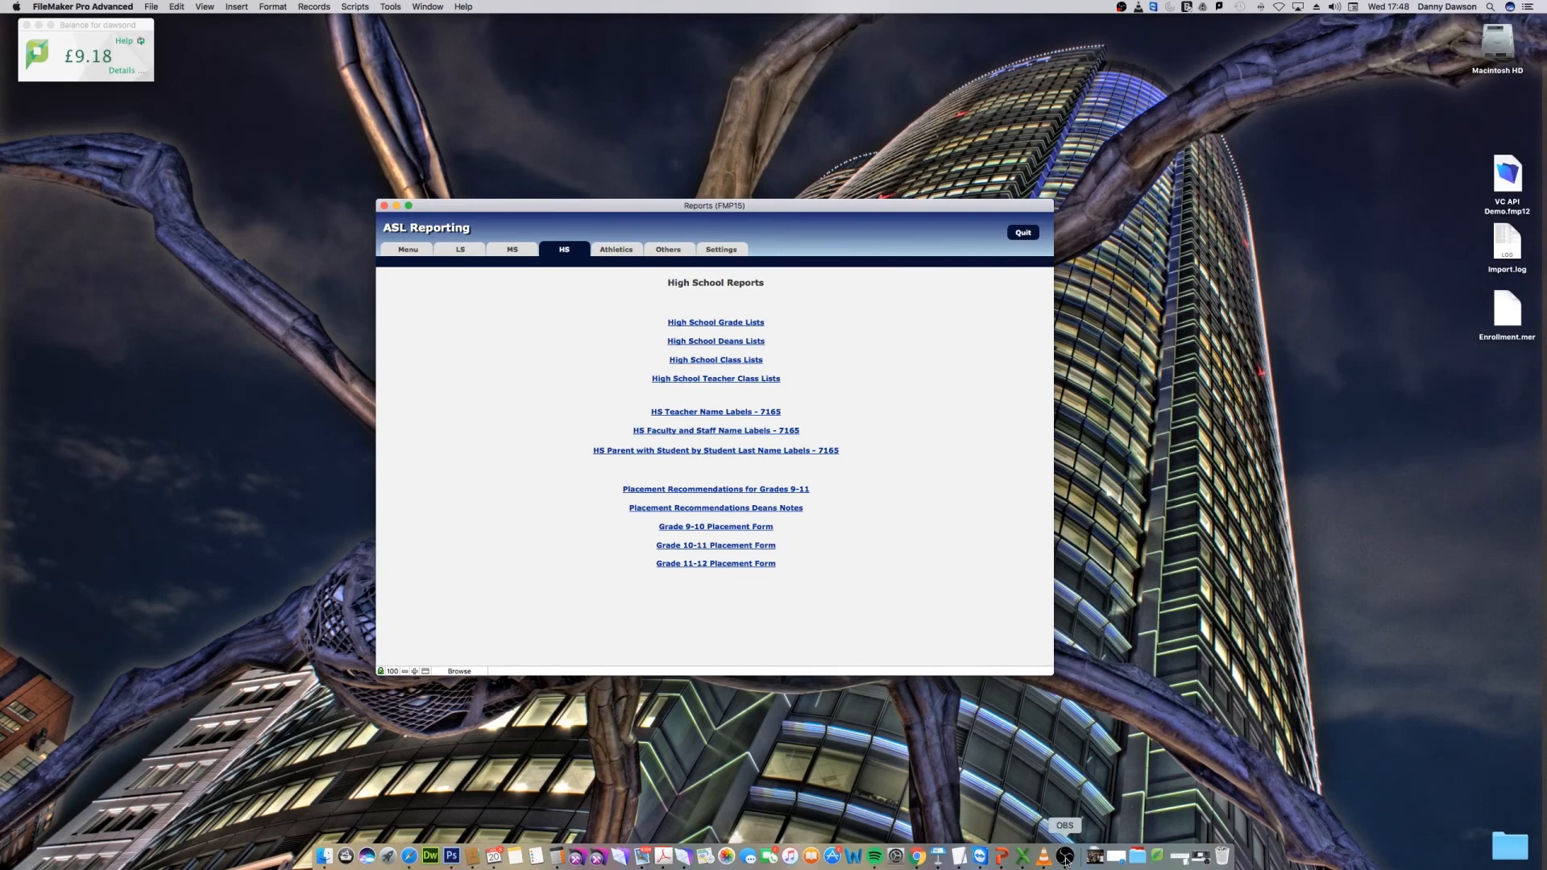